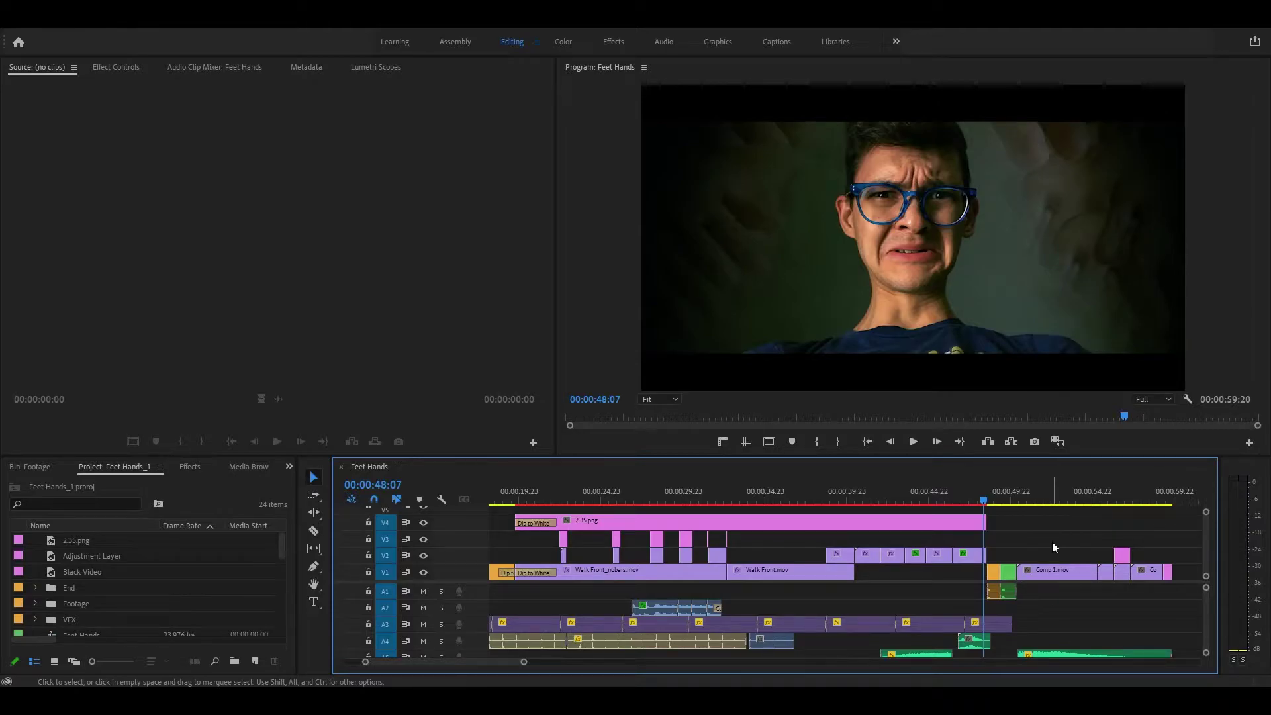
Step: Zoom out to the whole Feet Hands sequence, inspect it with the timeline maximized, and make the restored timeline panel slightly taller
key("minus")
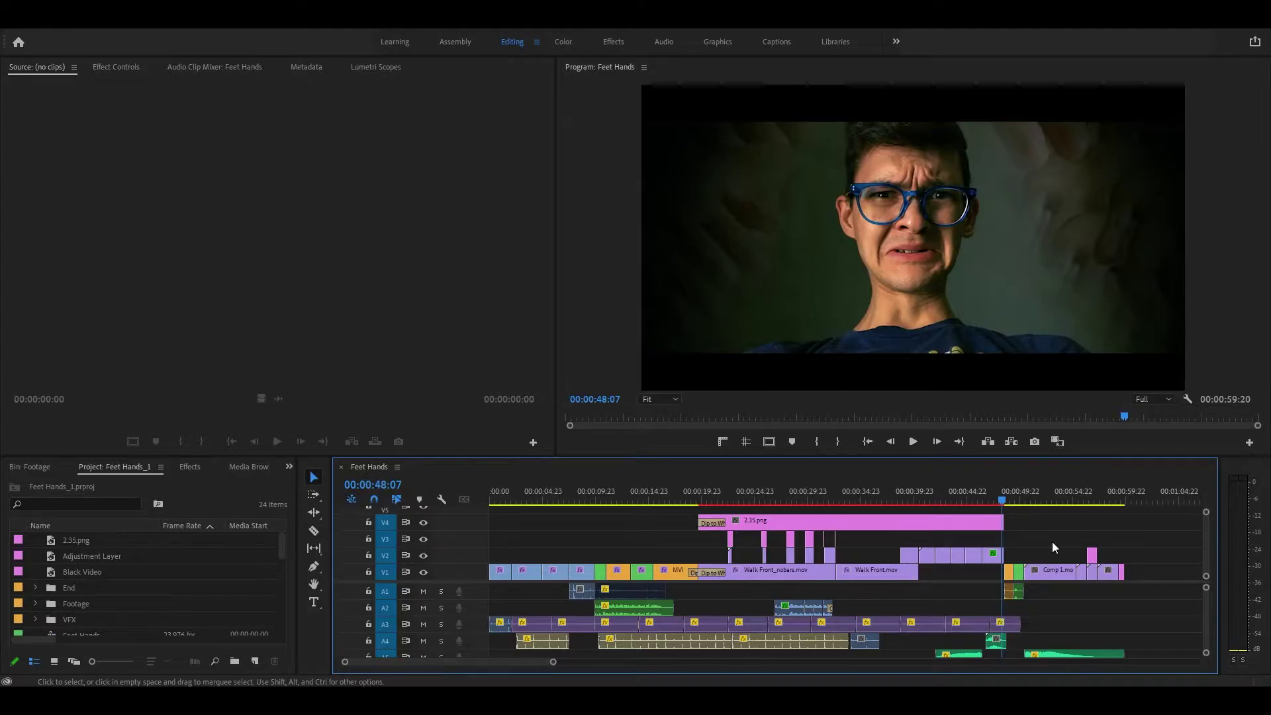
key("grave")
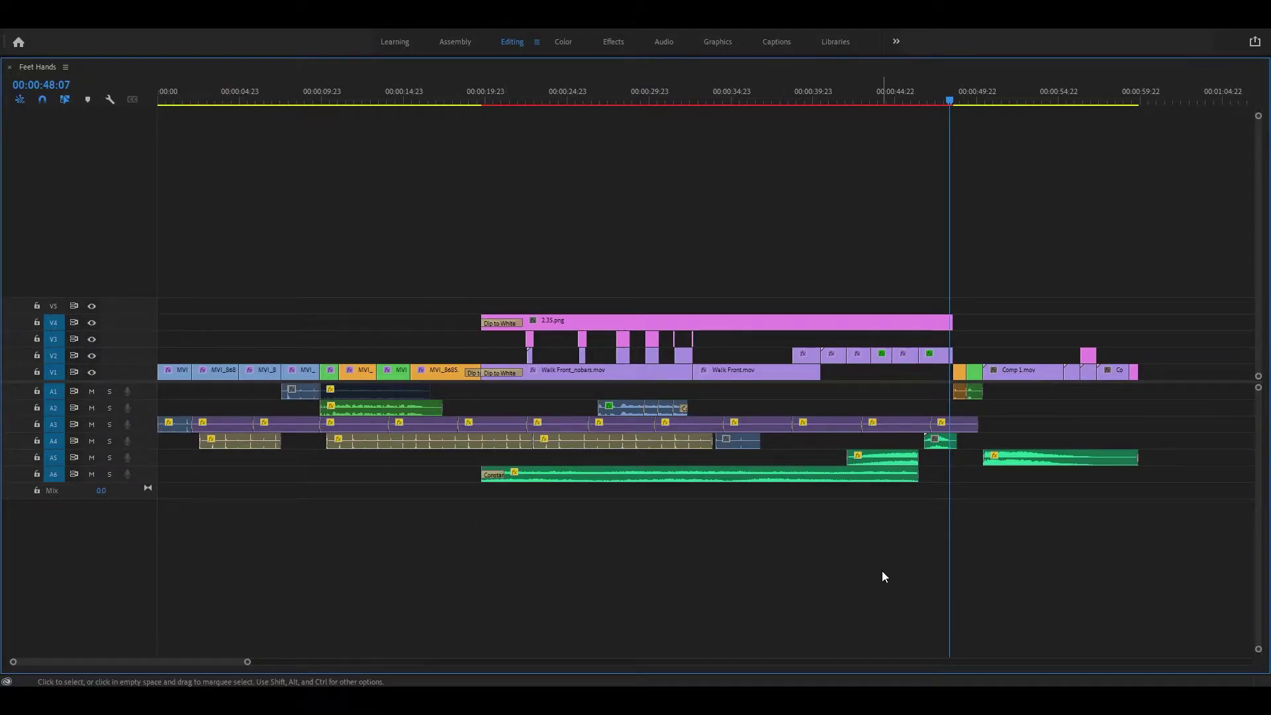
key("minus")
key("grave")
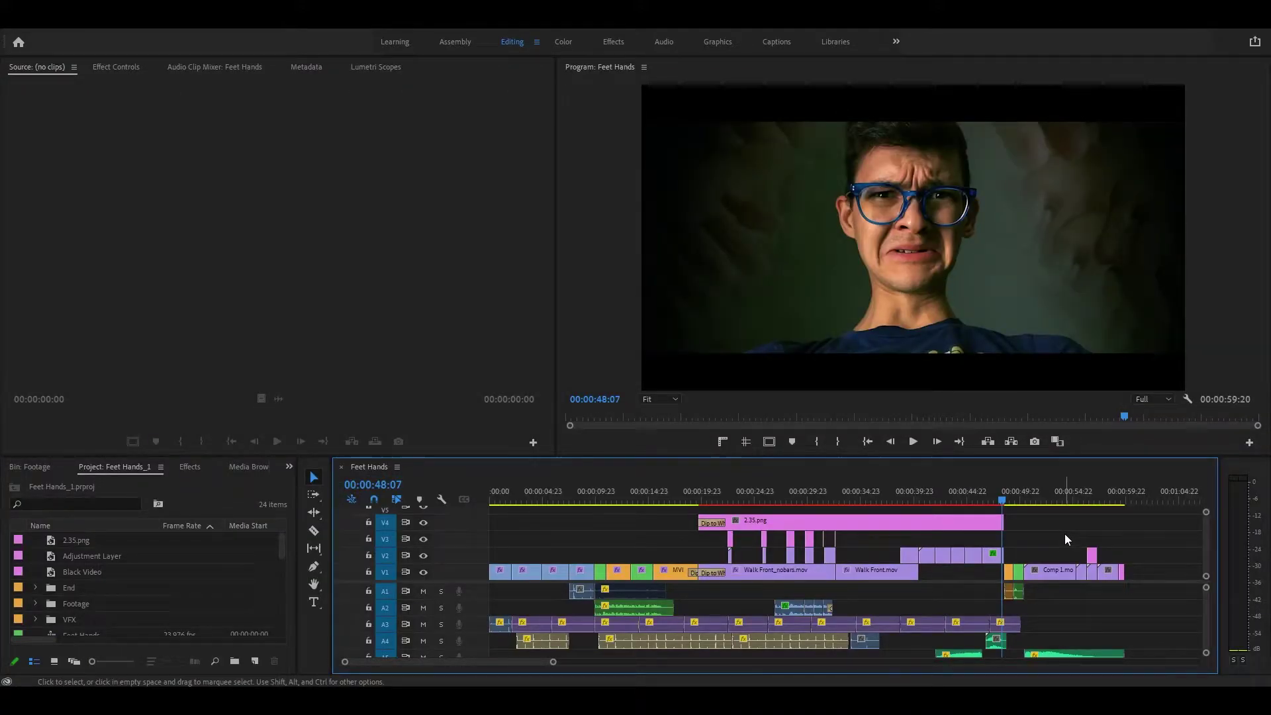
left_click_drag(758, 457, 762, 436)
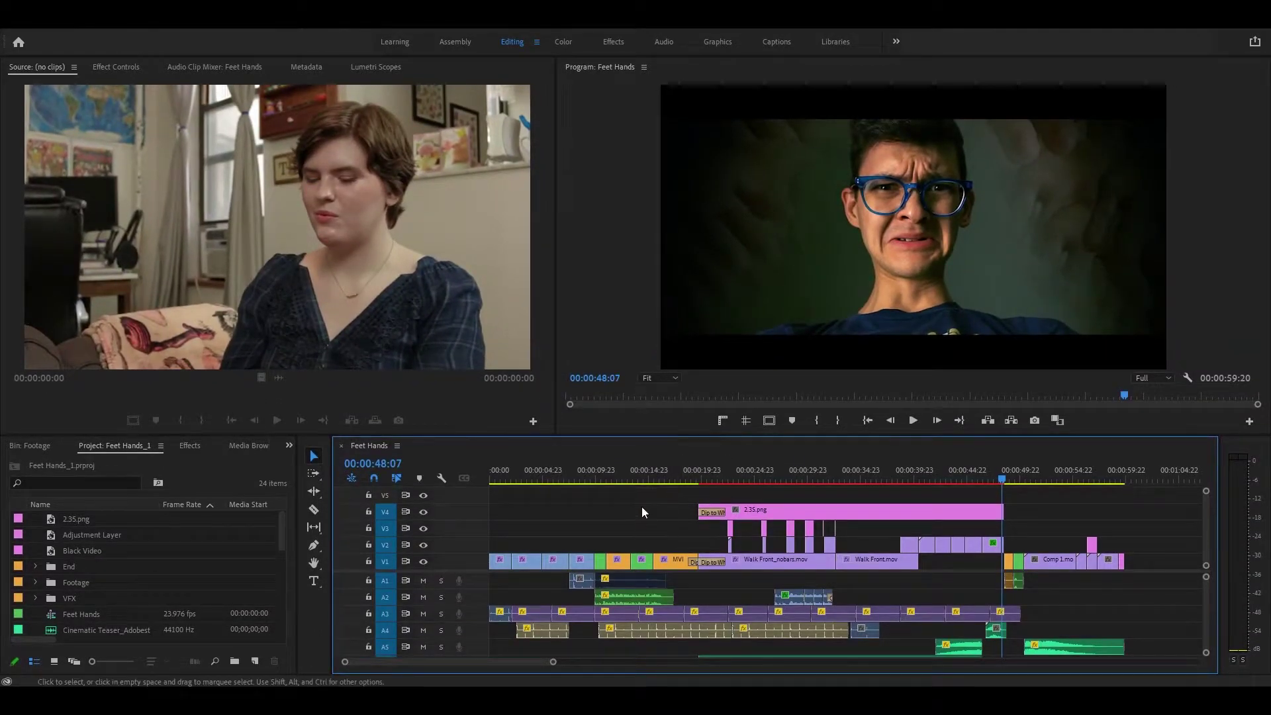
left_click(205, 254)
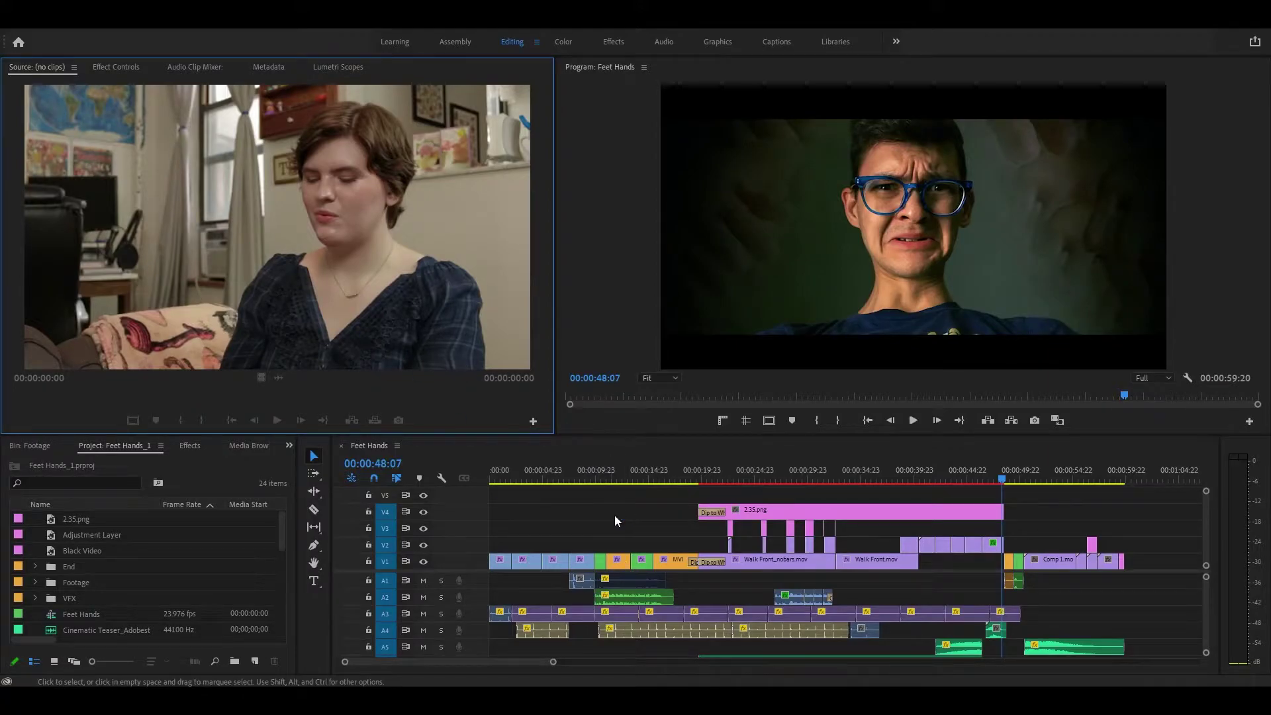
Step: Return the playhead to the sequence start, show the effect controls, and clear the clip selection
left_click_drag(621, 483, 379, 486)
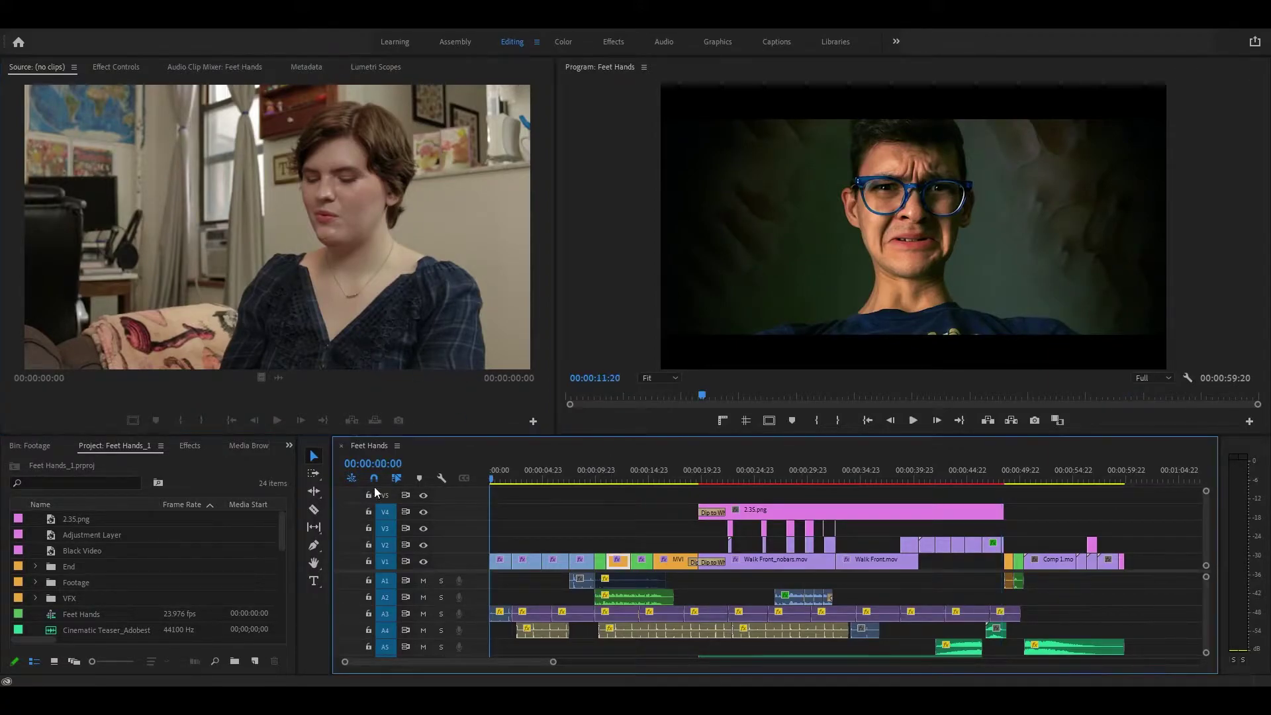
key("d")
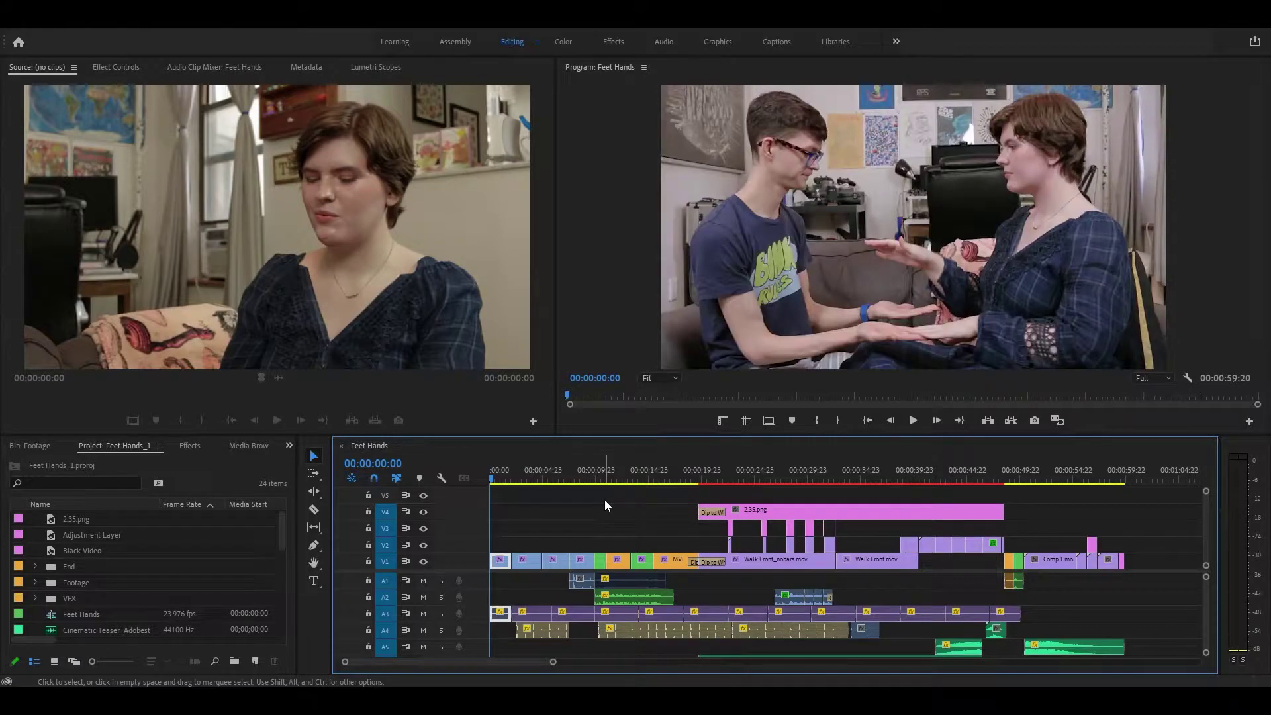
left_click(118, 76)
left_click(558, 507)
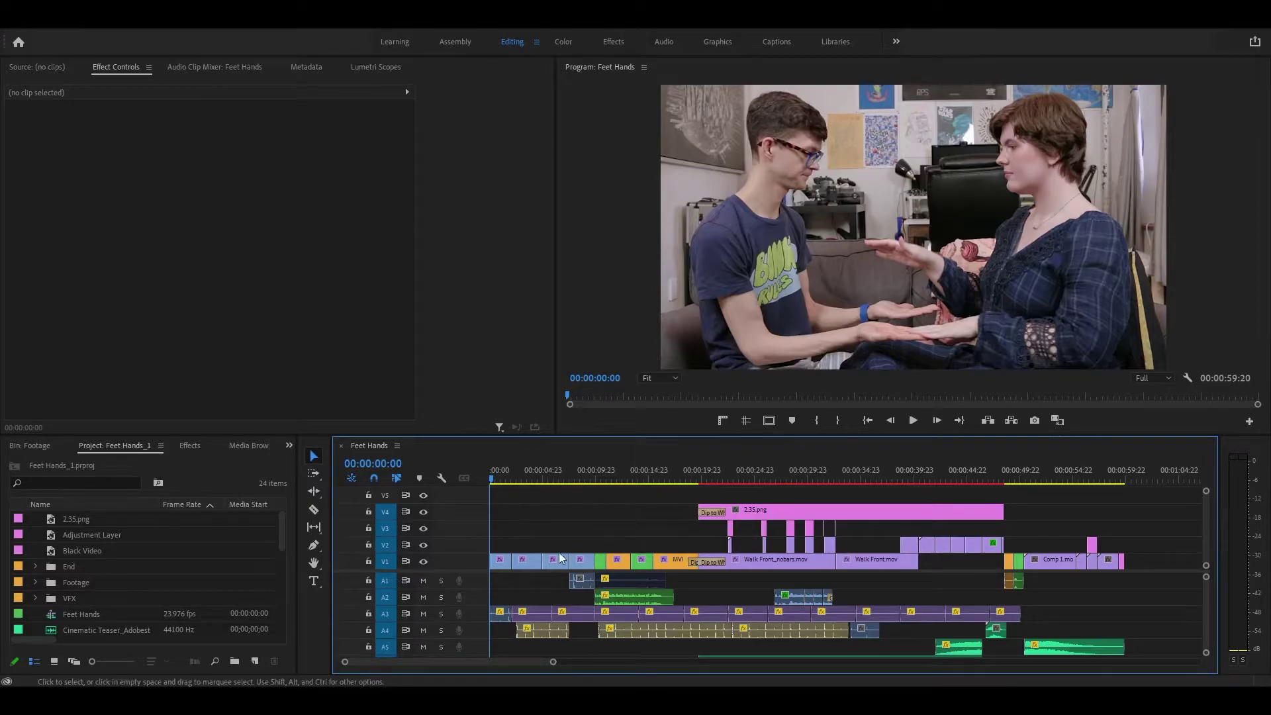
left_click(562, 509)
Step: Play the opening shots up to about 7 seconds and return to the sequence start
key("space")
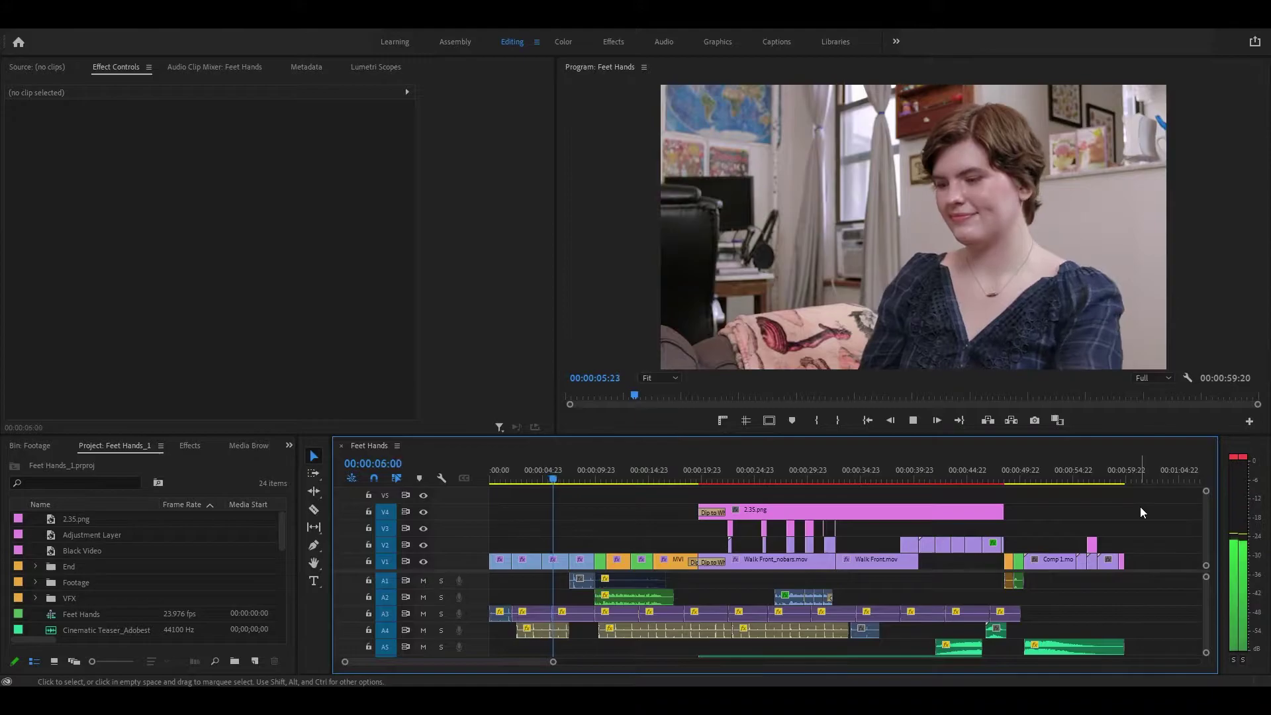
key("space")
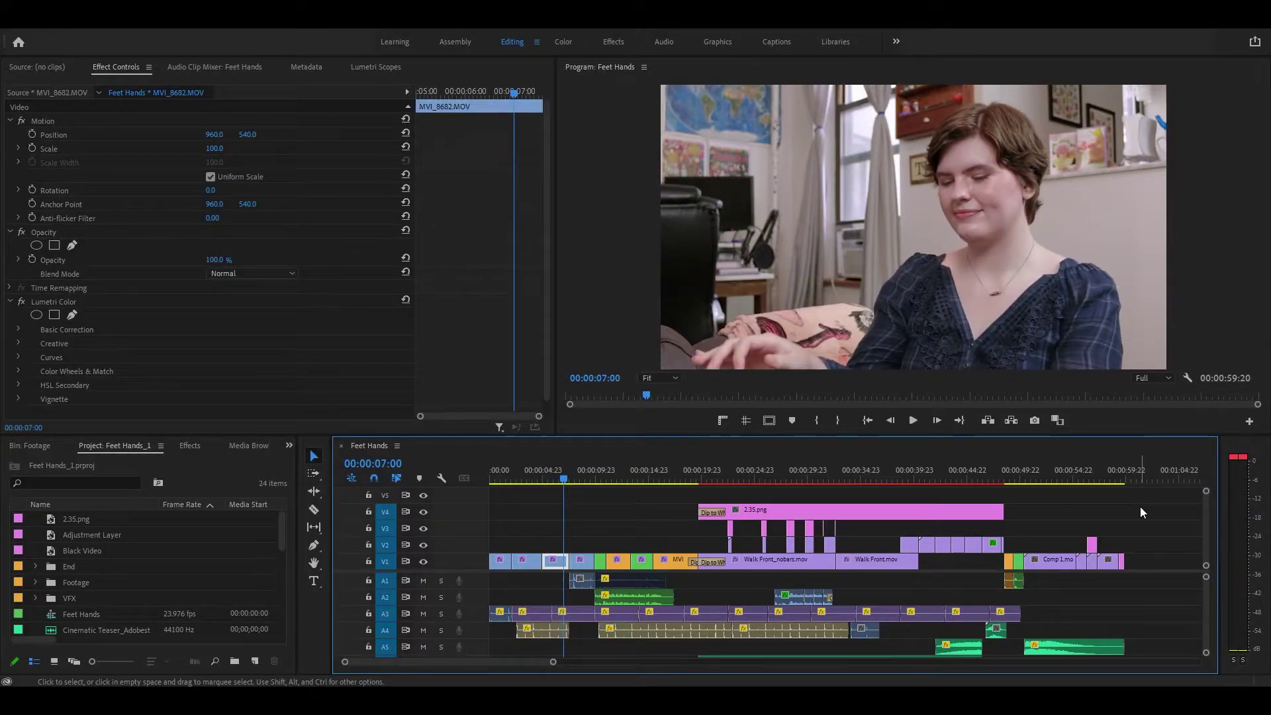
key("Home")
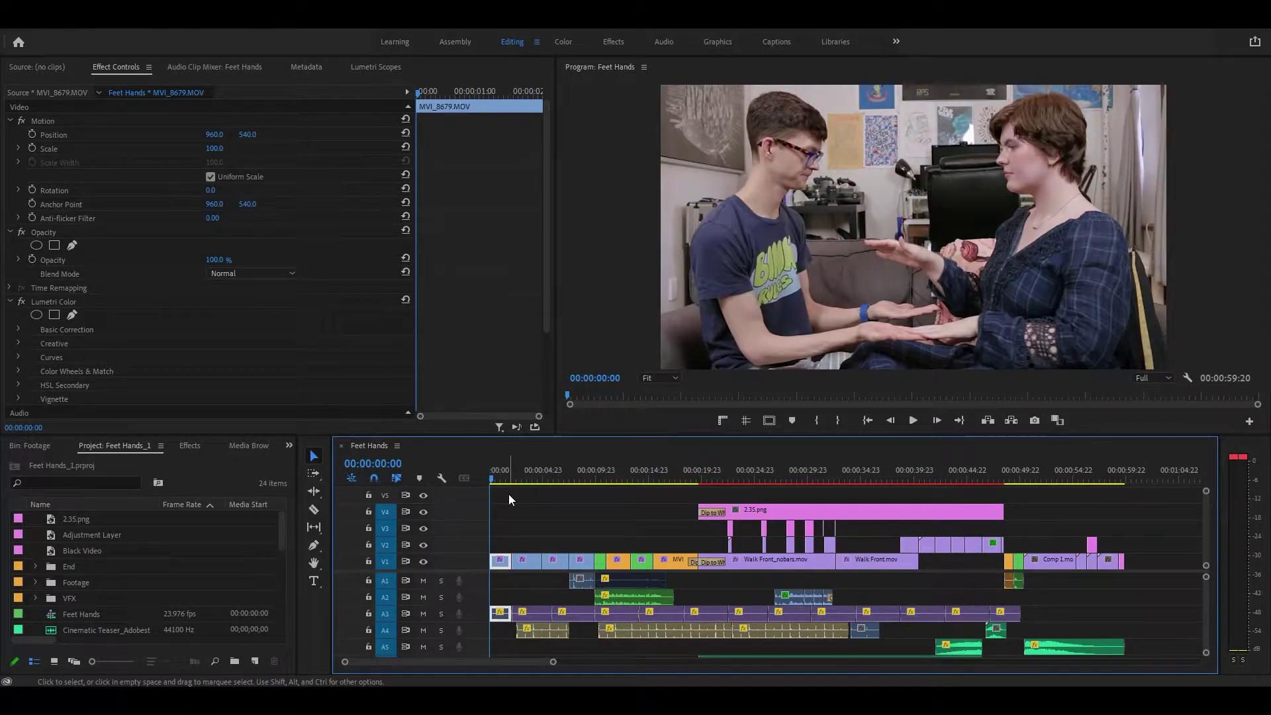
Step: Scrub through the opening conversation, play it from the start to about 11 seconds, and return to the beginning
left_click_drag(494, 477, 578, 494)
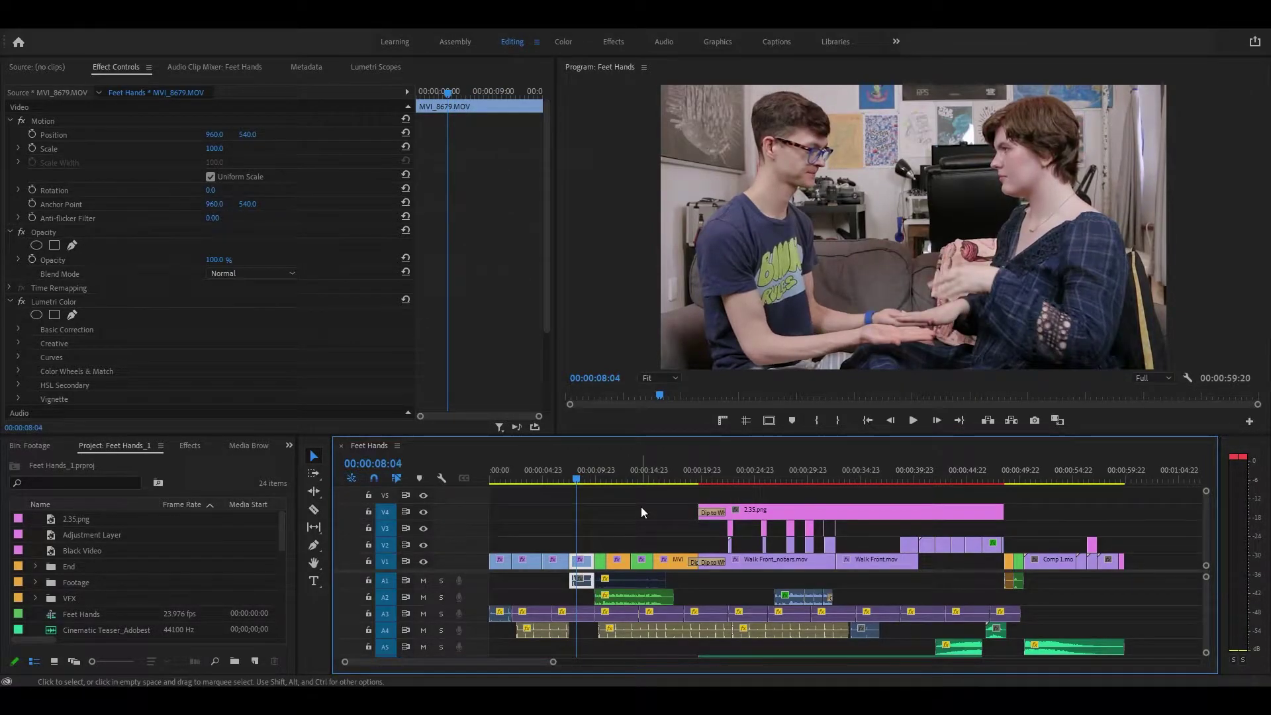
key("Home")
key("space")
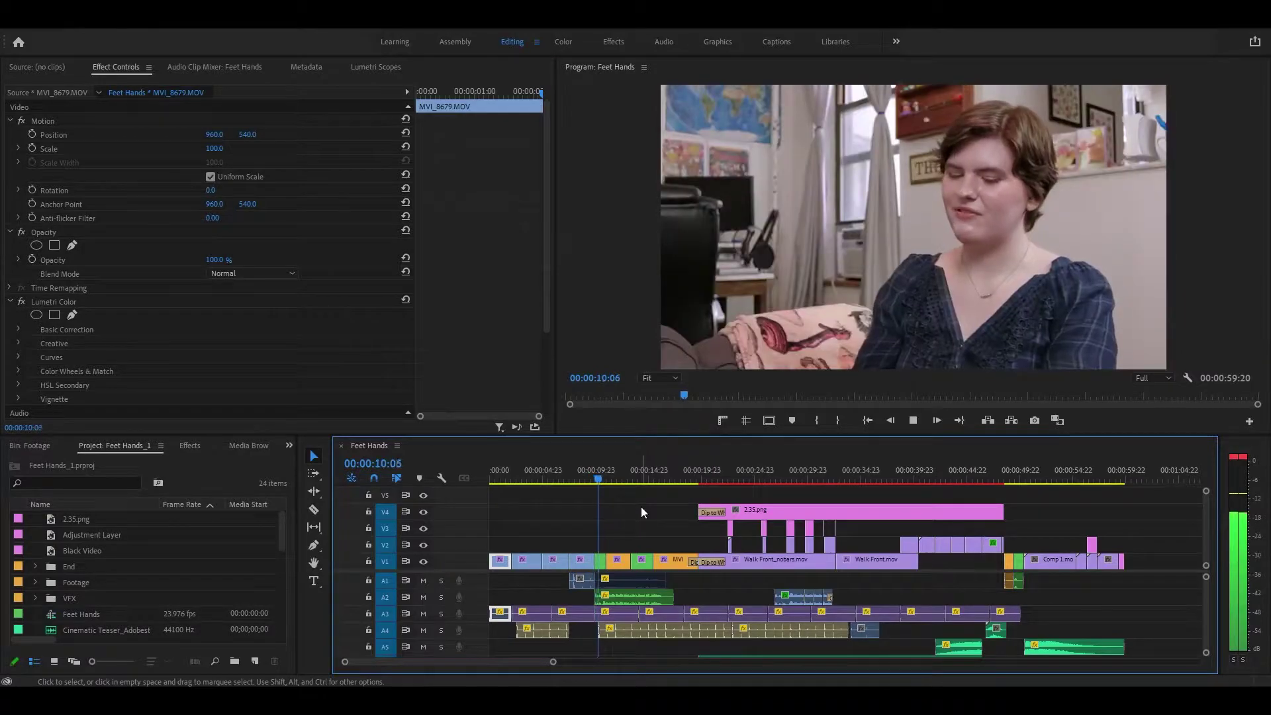
key("space")
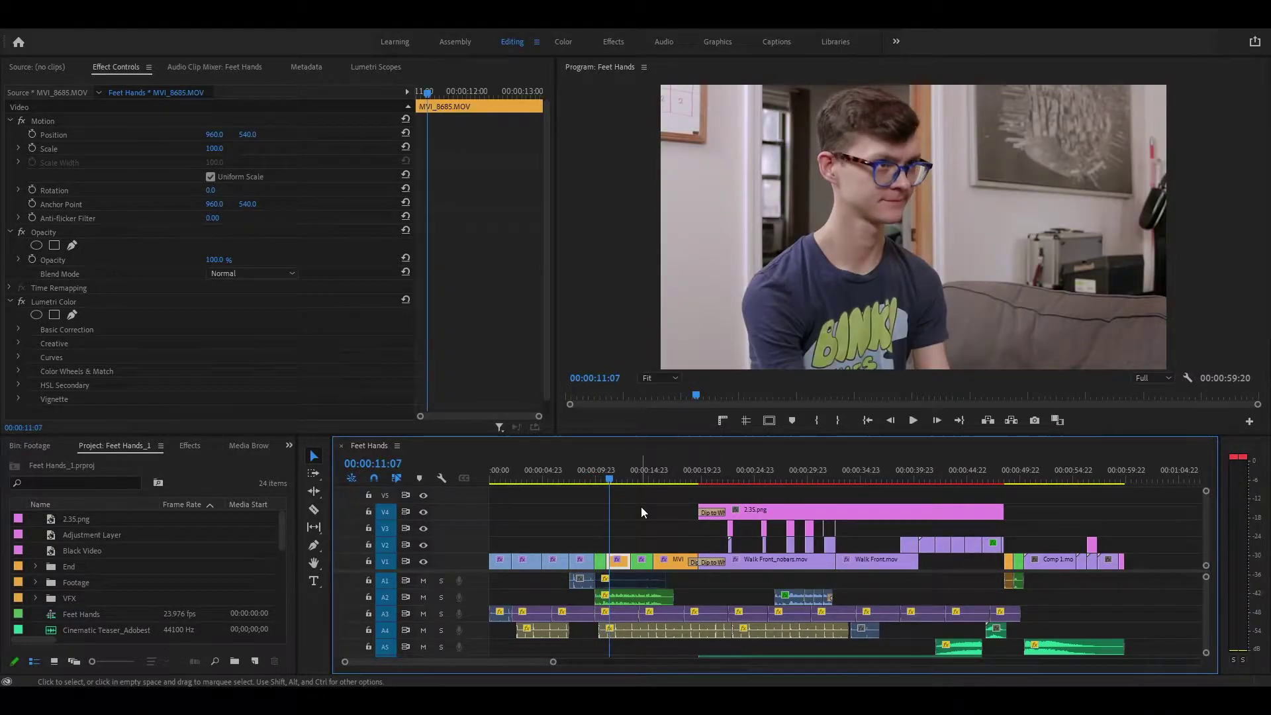
key("Home")
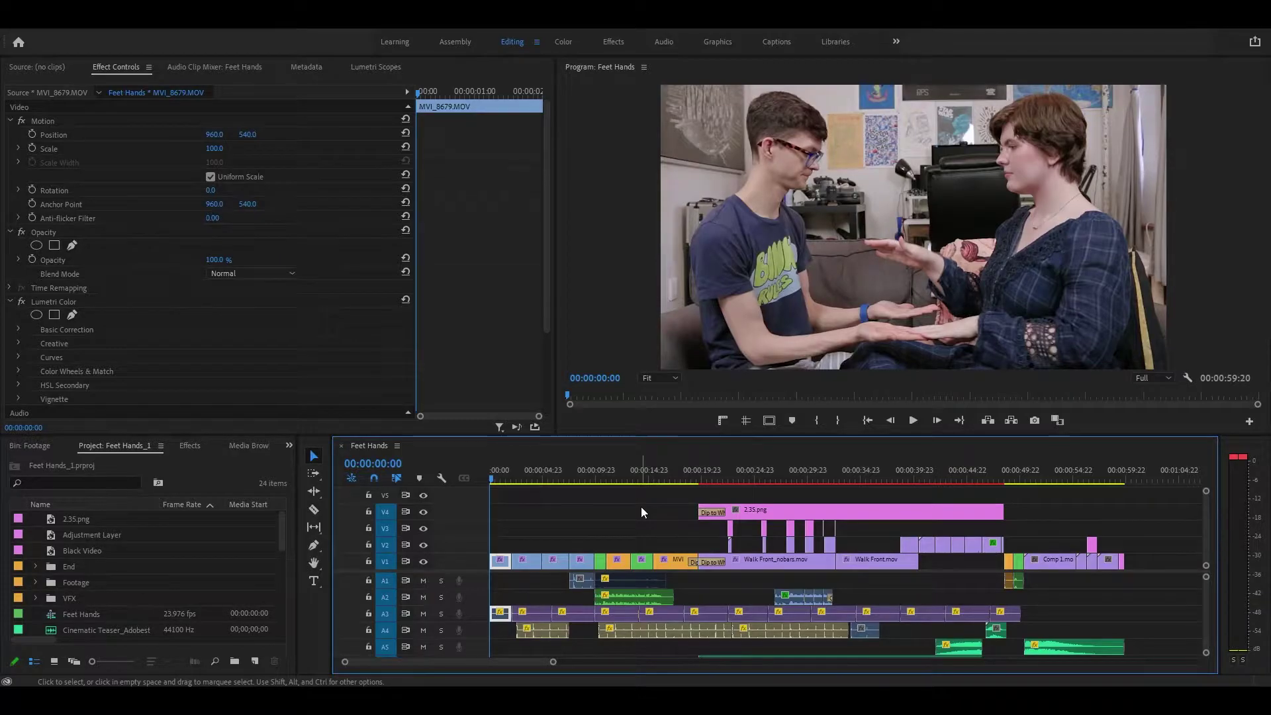
Step: Play from the cut at 00:00:09:22 through to the "based on a true story" title, and return to the sequence start
key("Down")
key("Down")
key("Down")
key("Down")
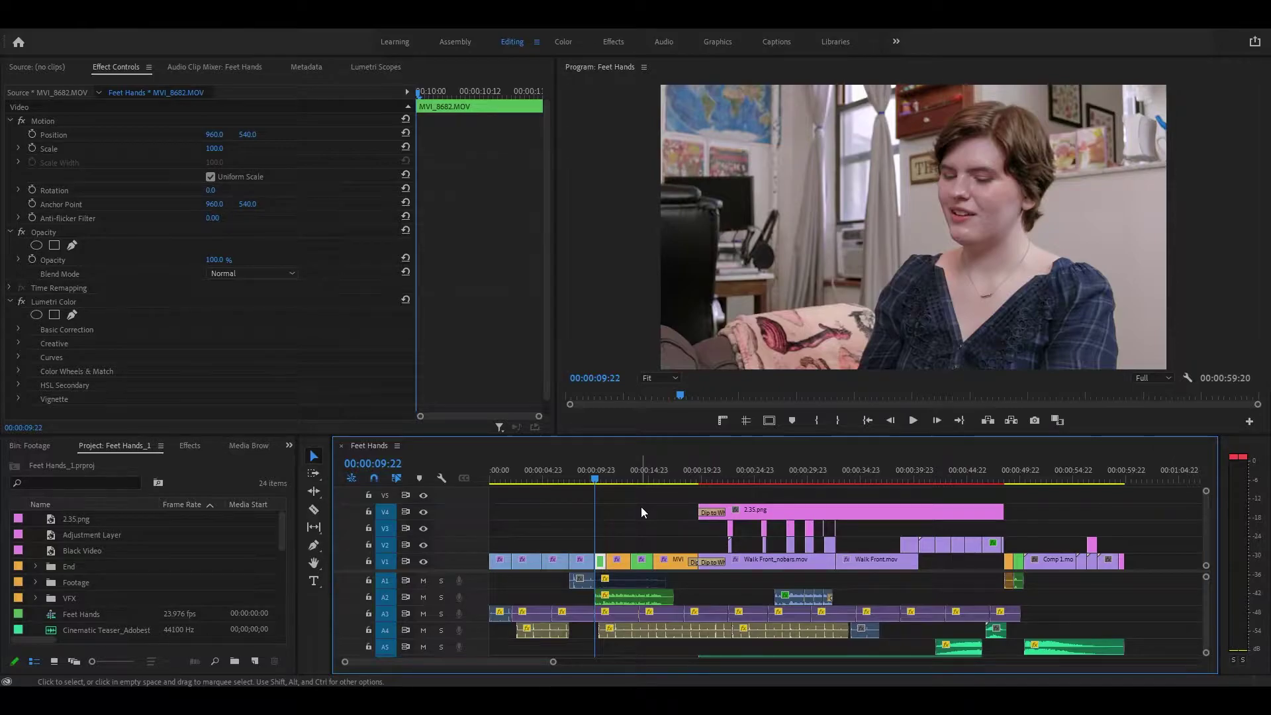
key("space")
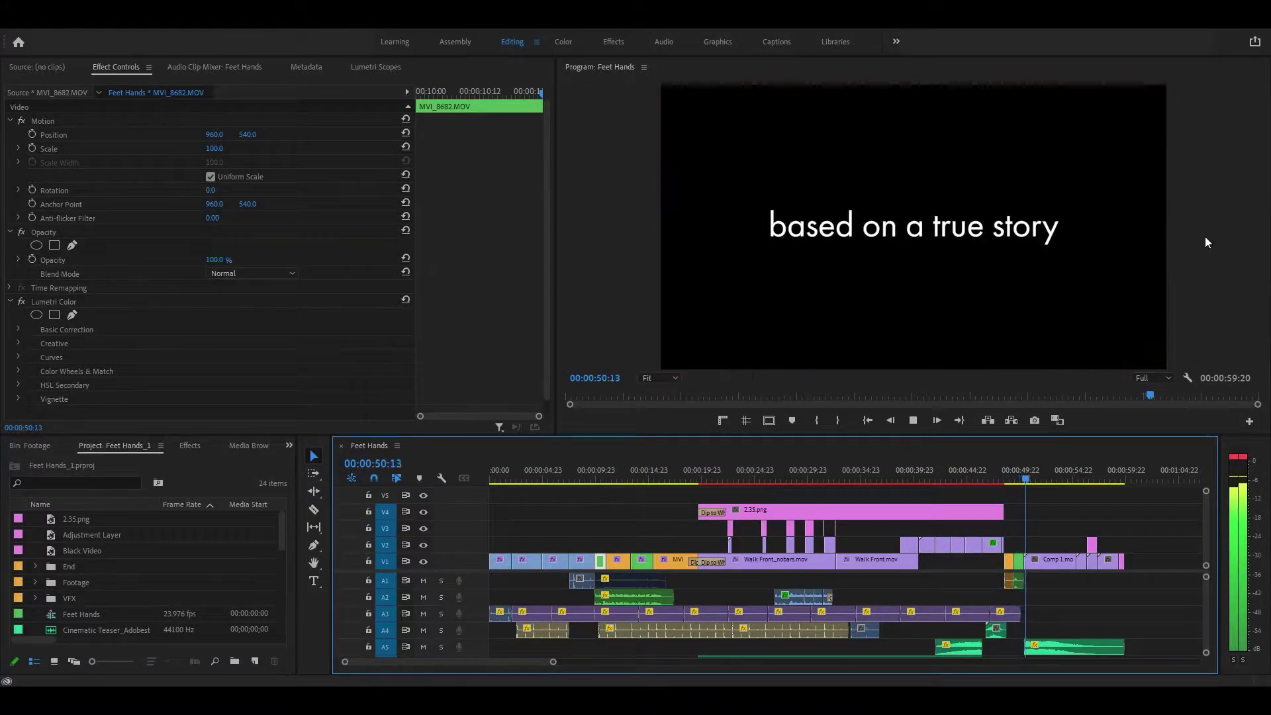
key("space")
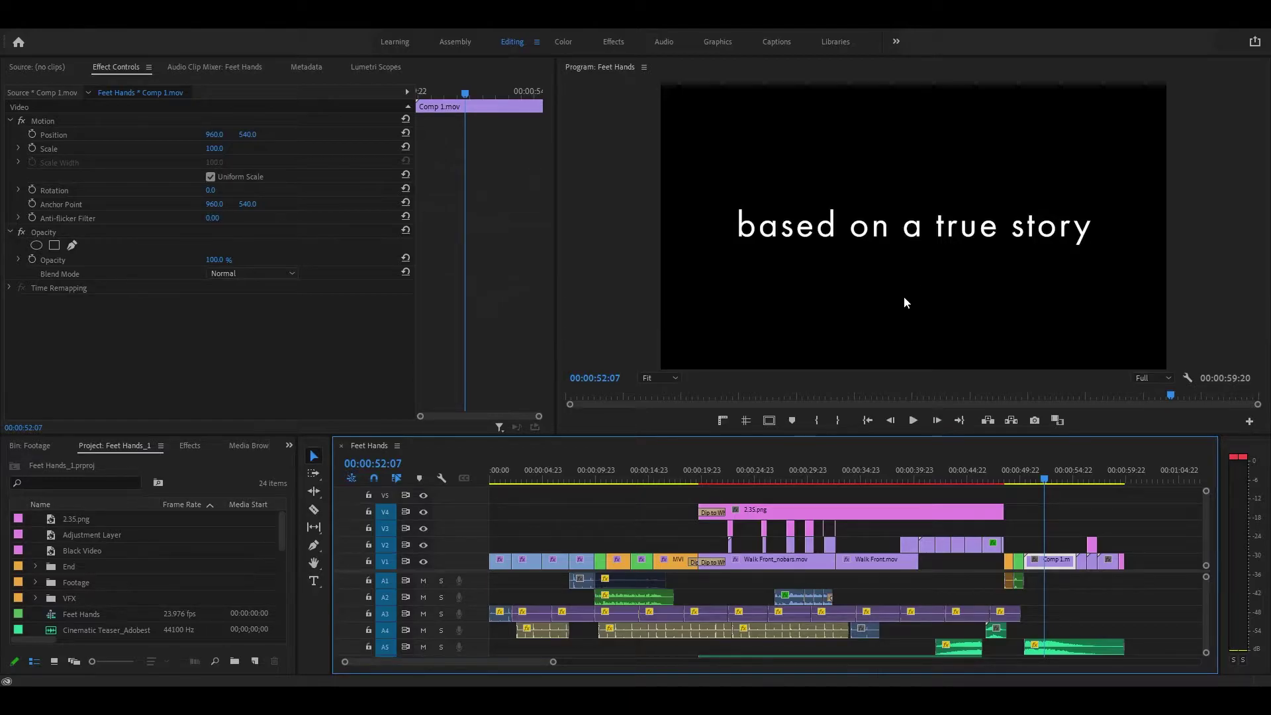
key("Home")
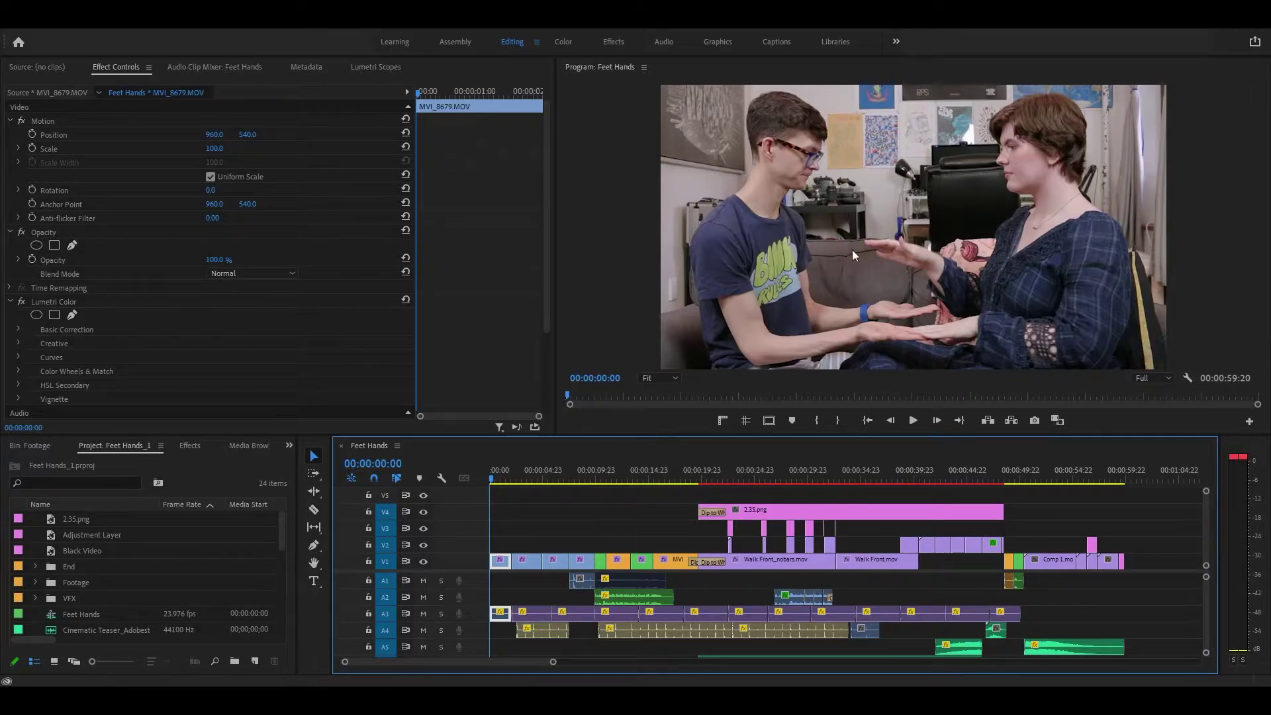
Step: Review the green and orange clips by playing from about 10 seconds to about 17 seconds
left_click(601, 475)
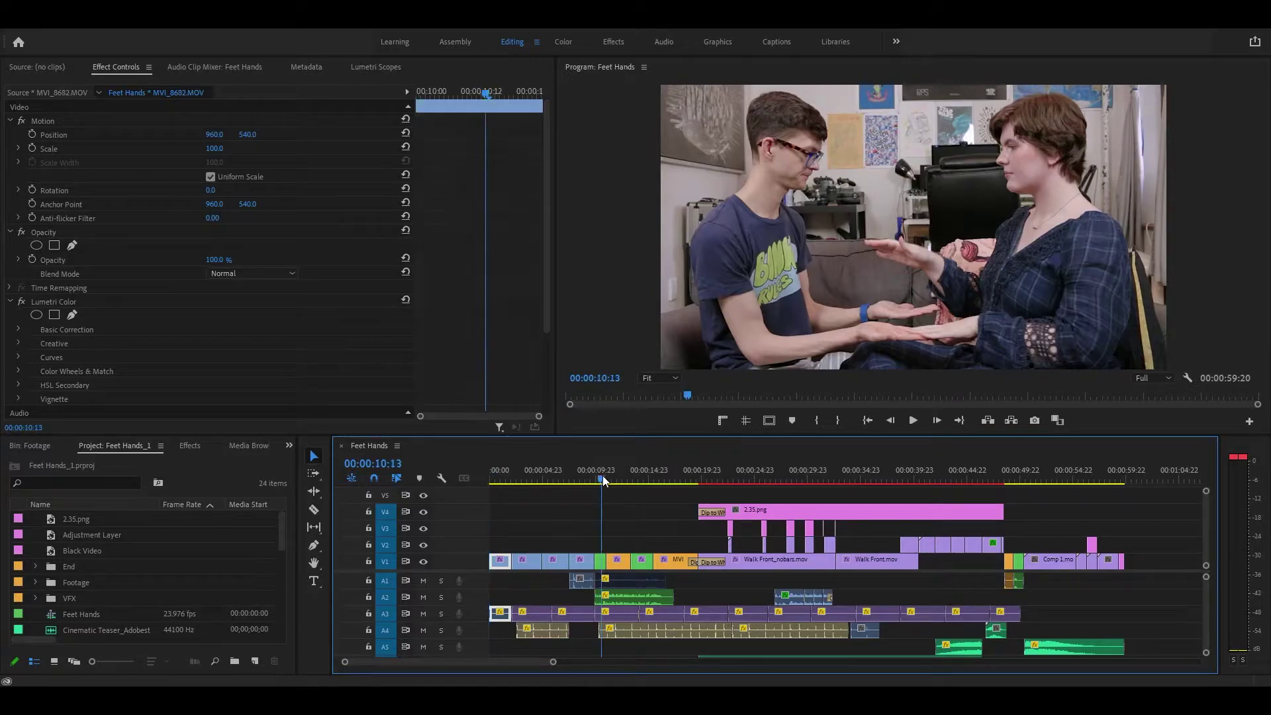
key("Left")
key("Left")
key("Left")
key("Left")
key("Left")
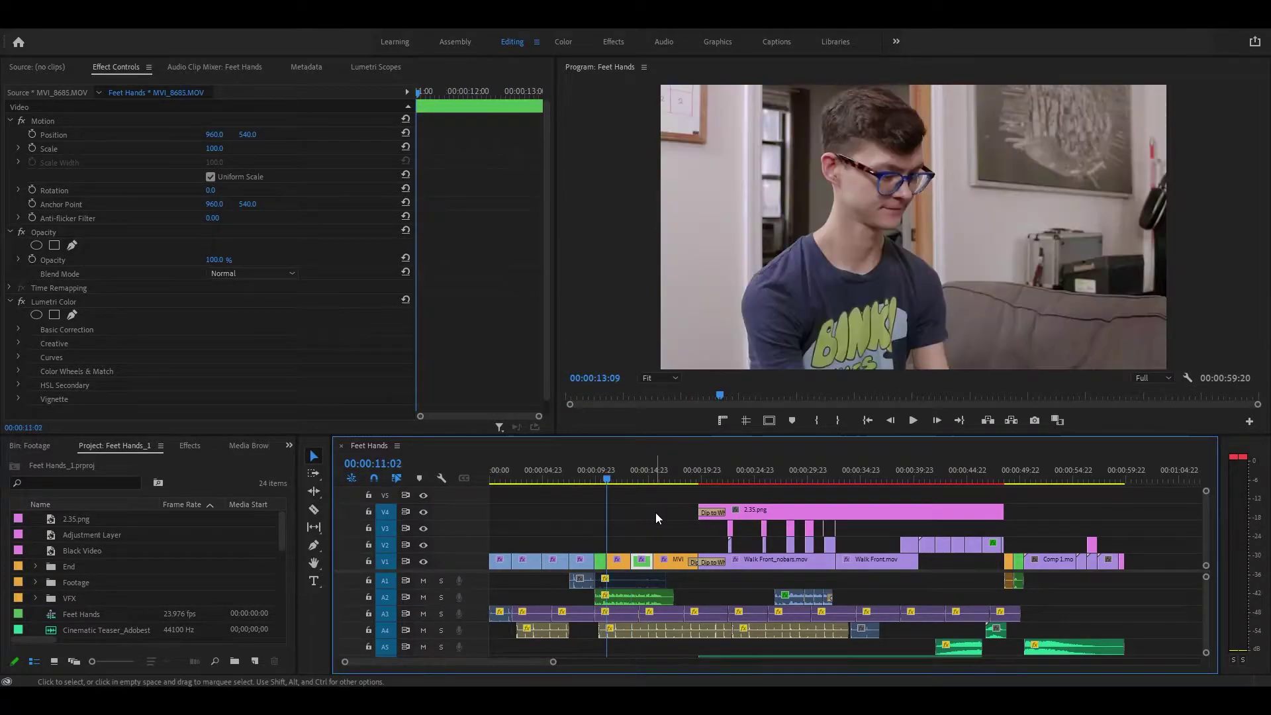
key("space")
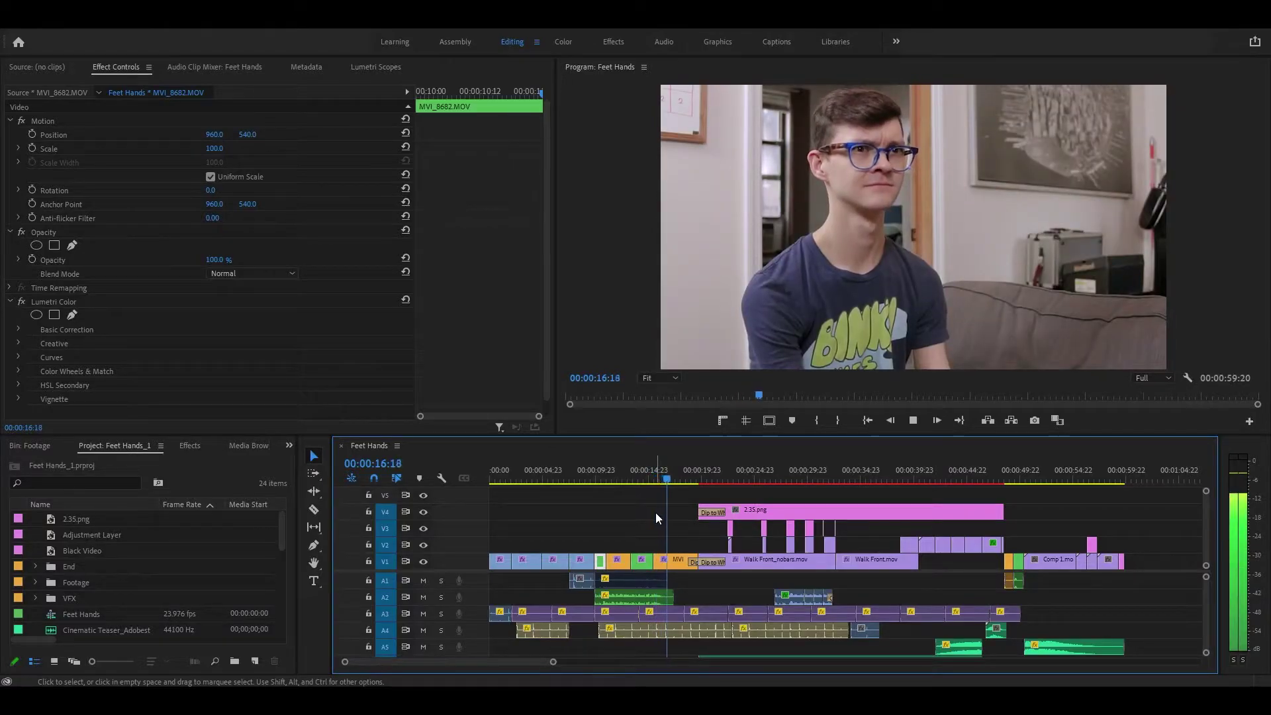
key("space")
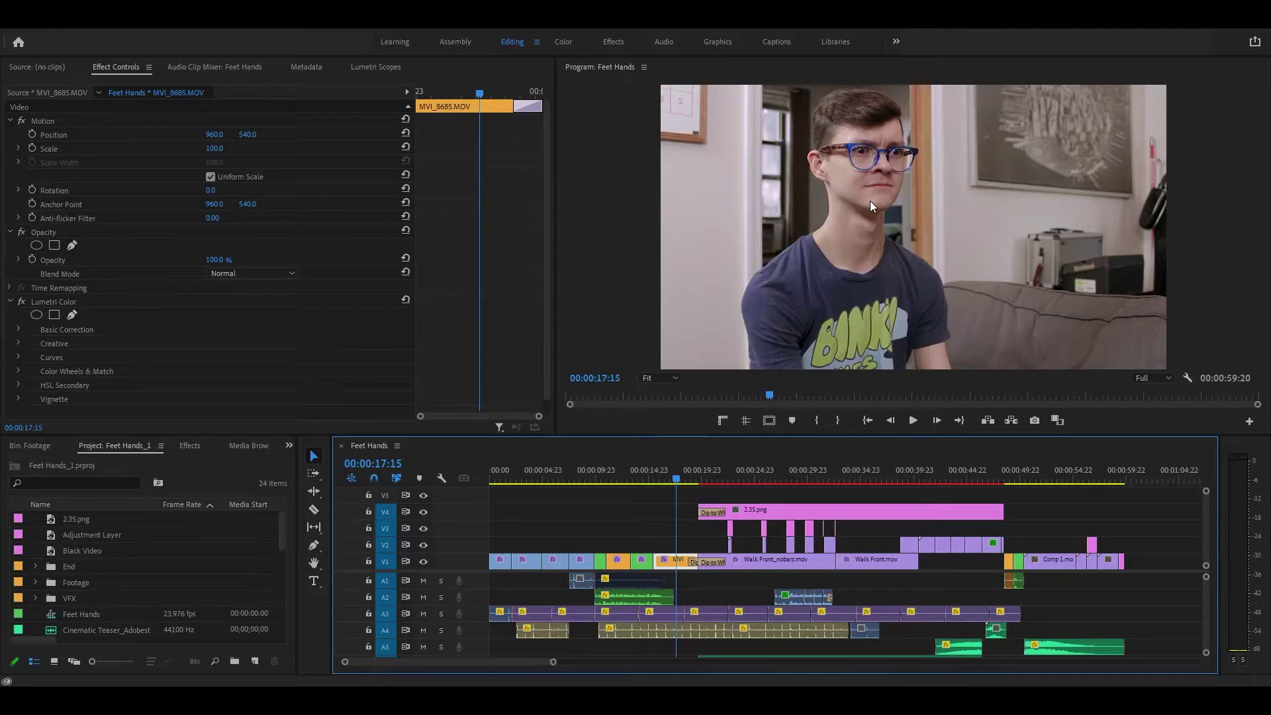
Step: Play the close-up that follows the letterboxed section from 00:00:48:09, and return to the sequence start with nothing selected
left_click(1004, 478)
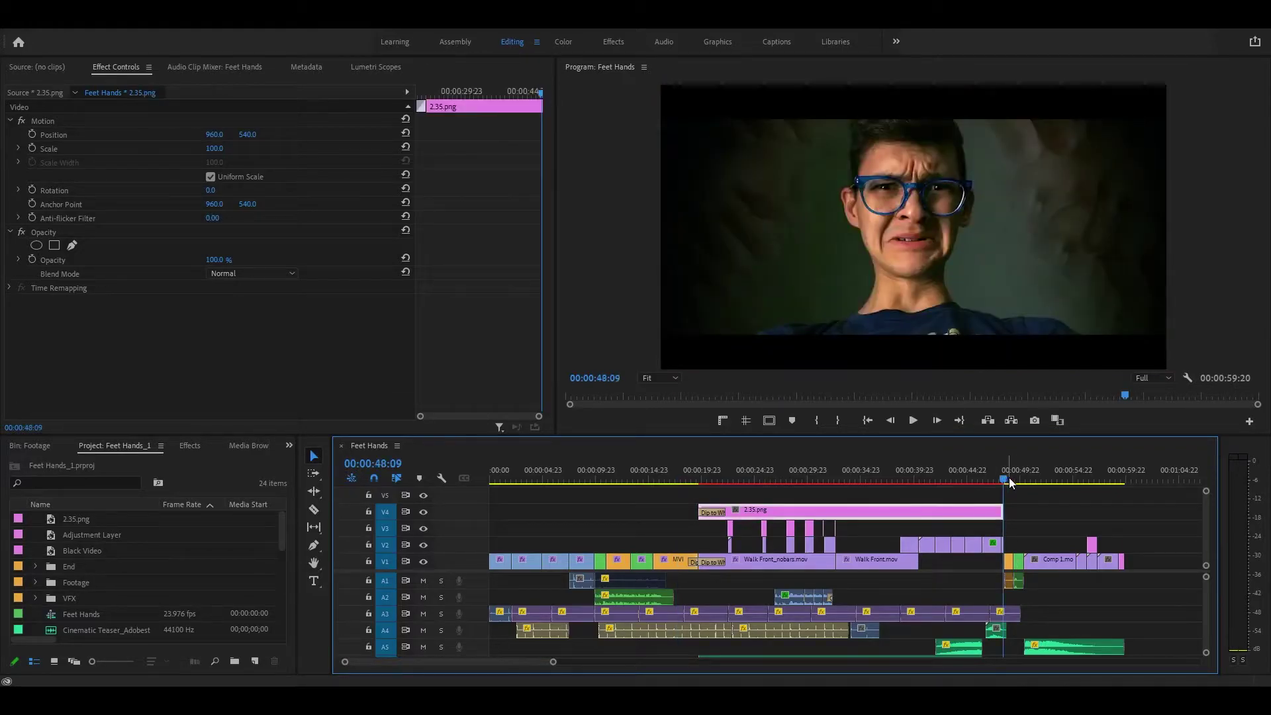
key("space")
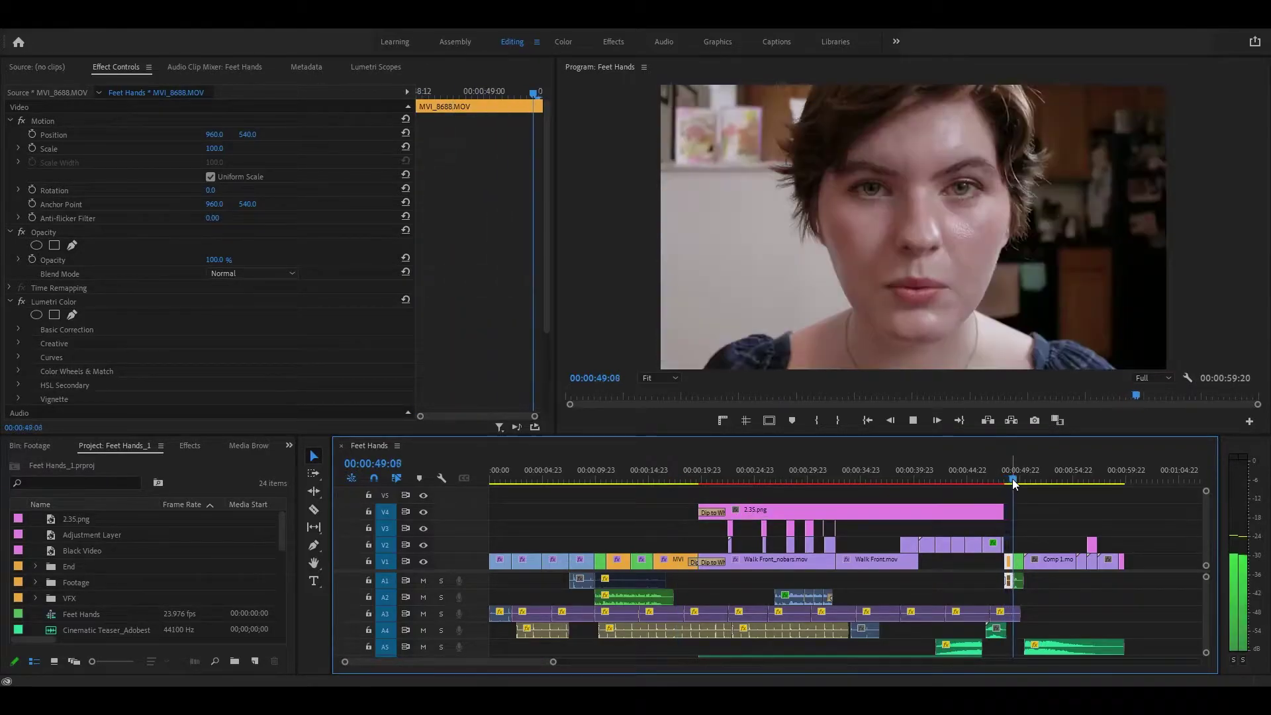
key("space")
key("Home")
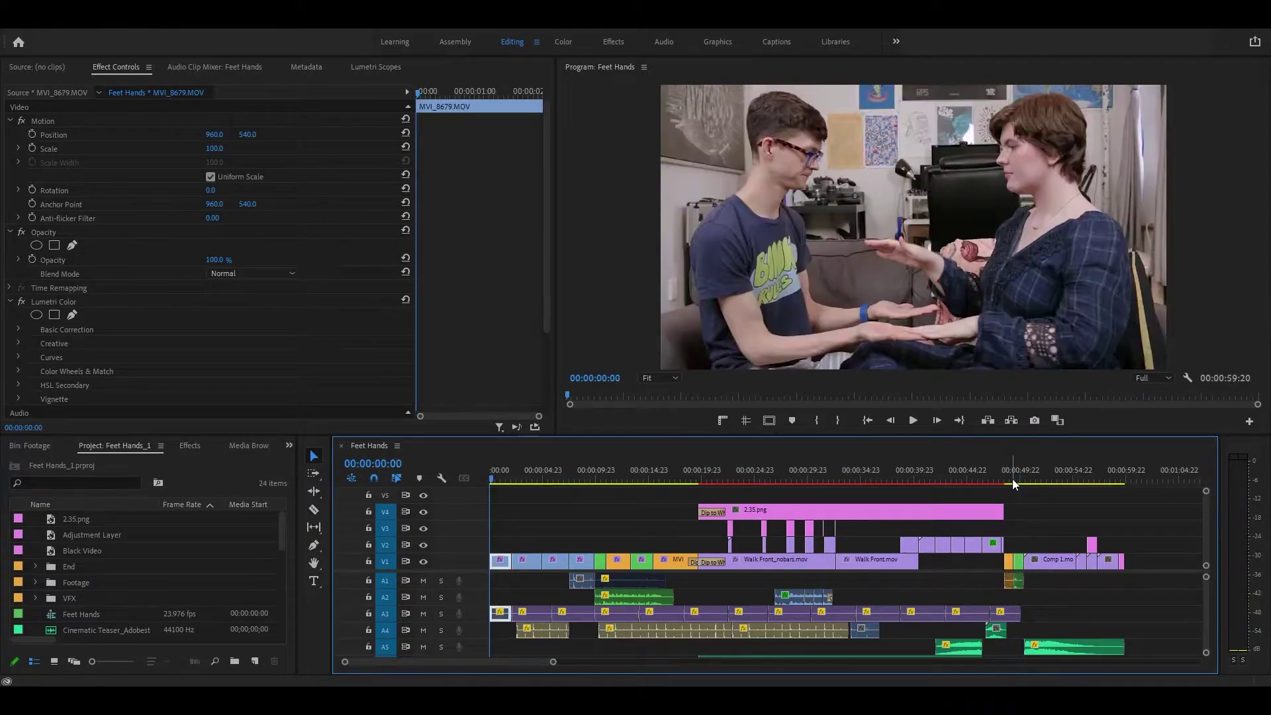
left_click(1040, 521)
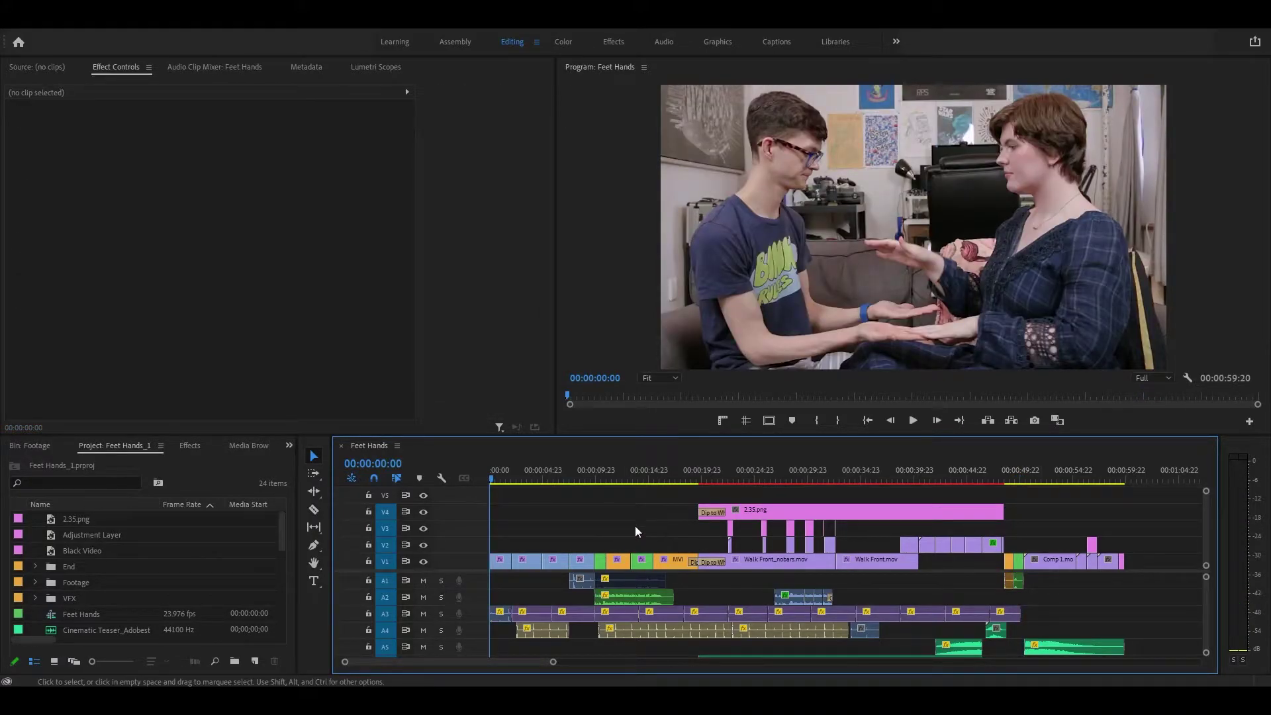
Step: Scrub around the Dip to White transition near 20 seconds, and bring the playhead back to the start with nothing selected
left_click_drag(674, 477, 701, 476)
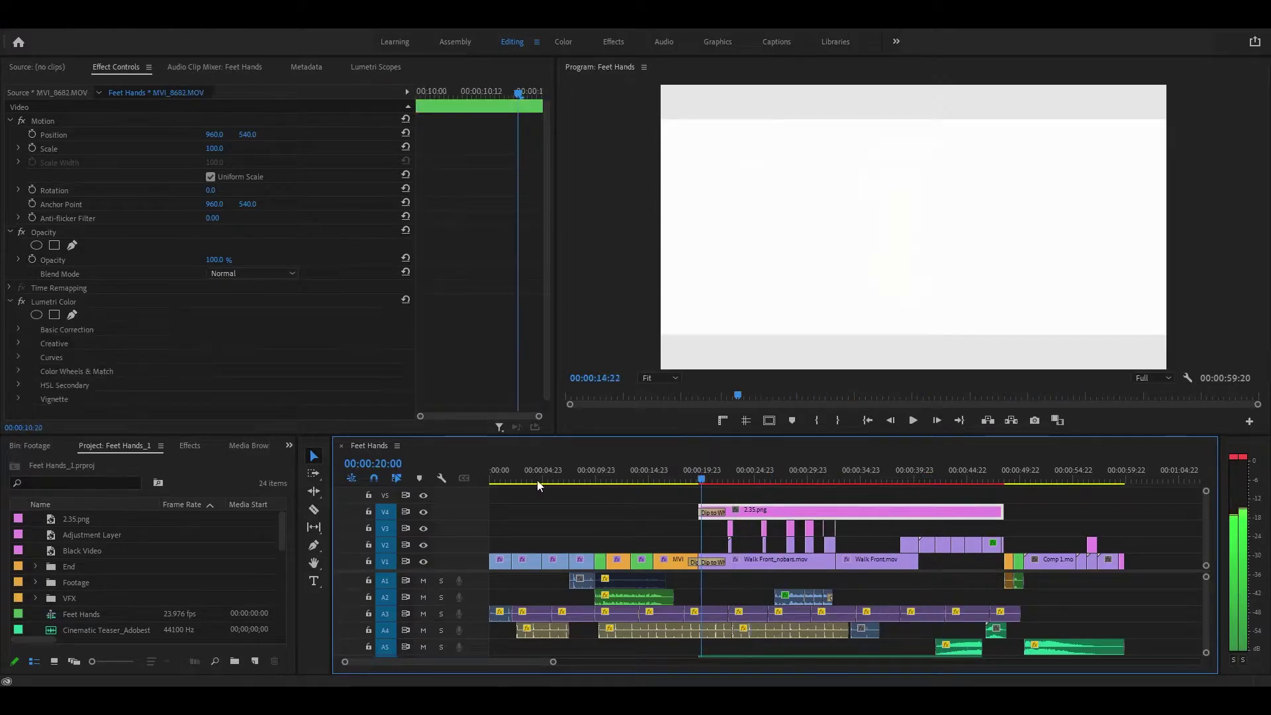
left_click_drag(553, 485, 445, 486)
left_click(554, 502)
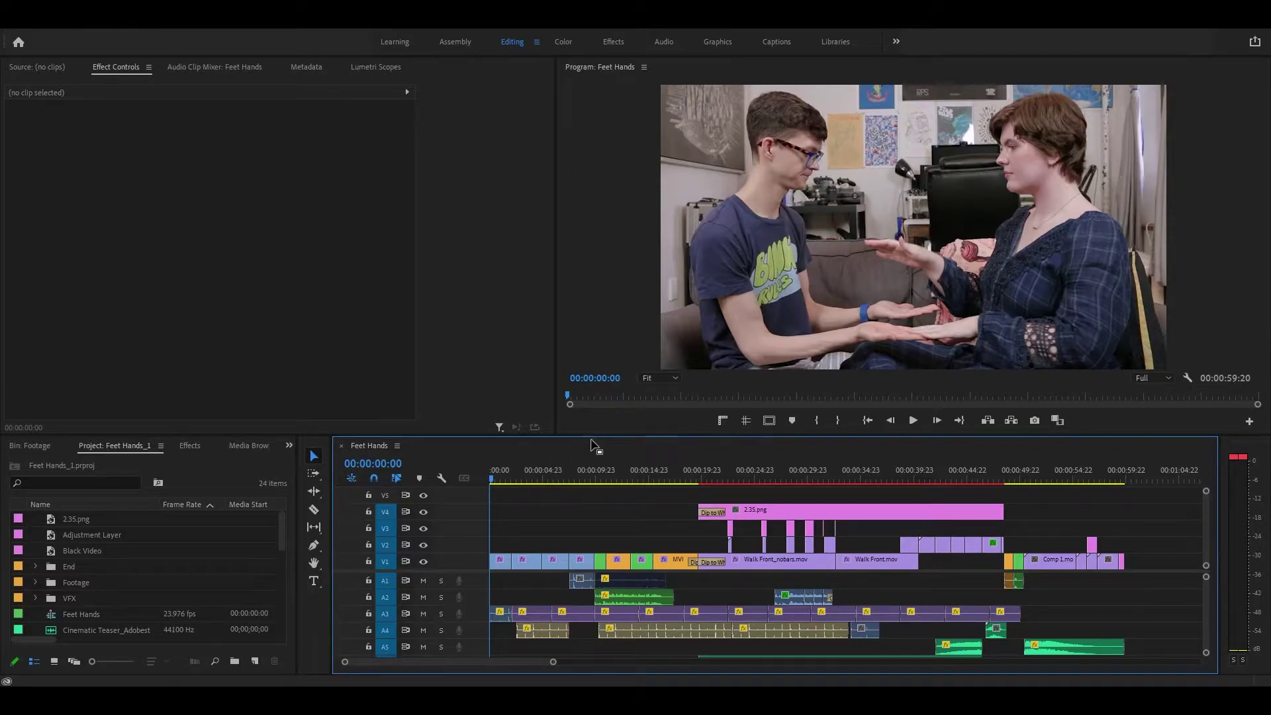
Step: Make the timeline panel taller to show all tracks and zoom in on roughly the first 15 seconds
left_click_drag(591, 437, 595, 384)
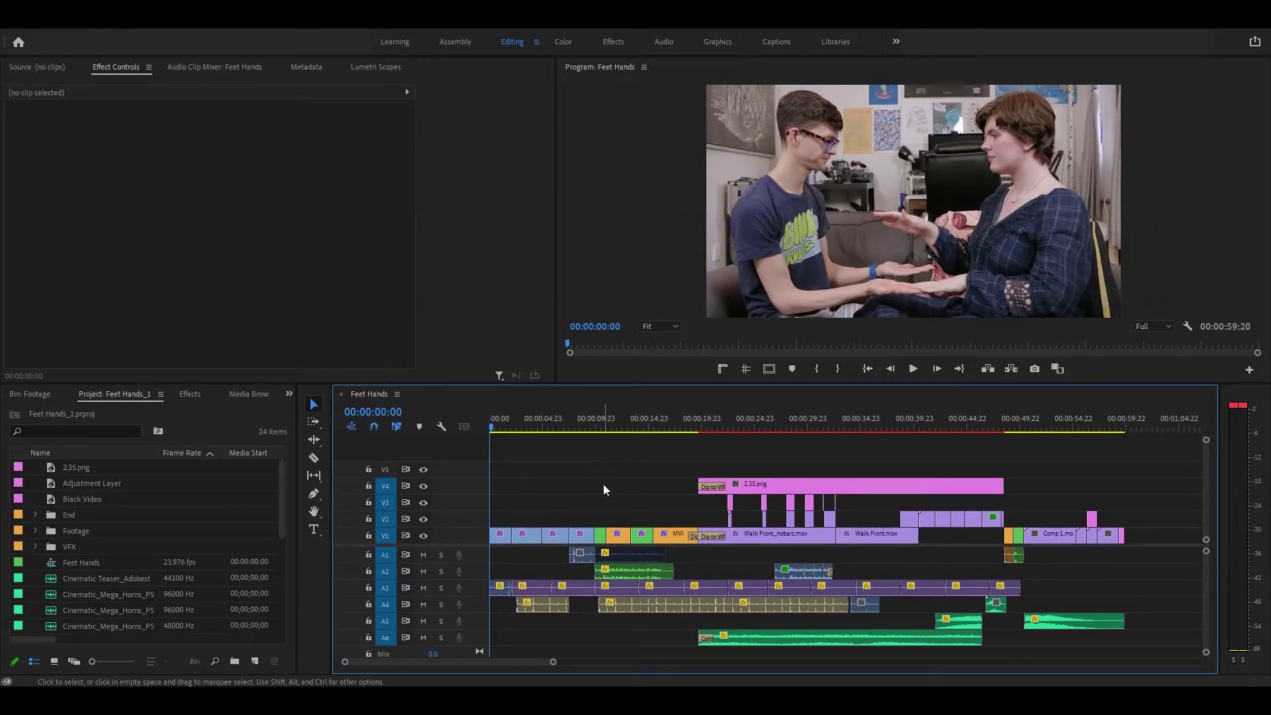
key("equal")
key("equal")
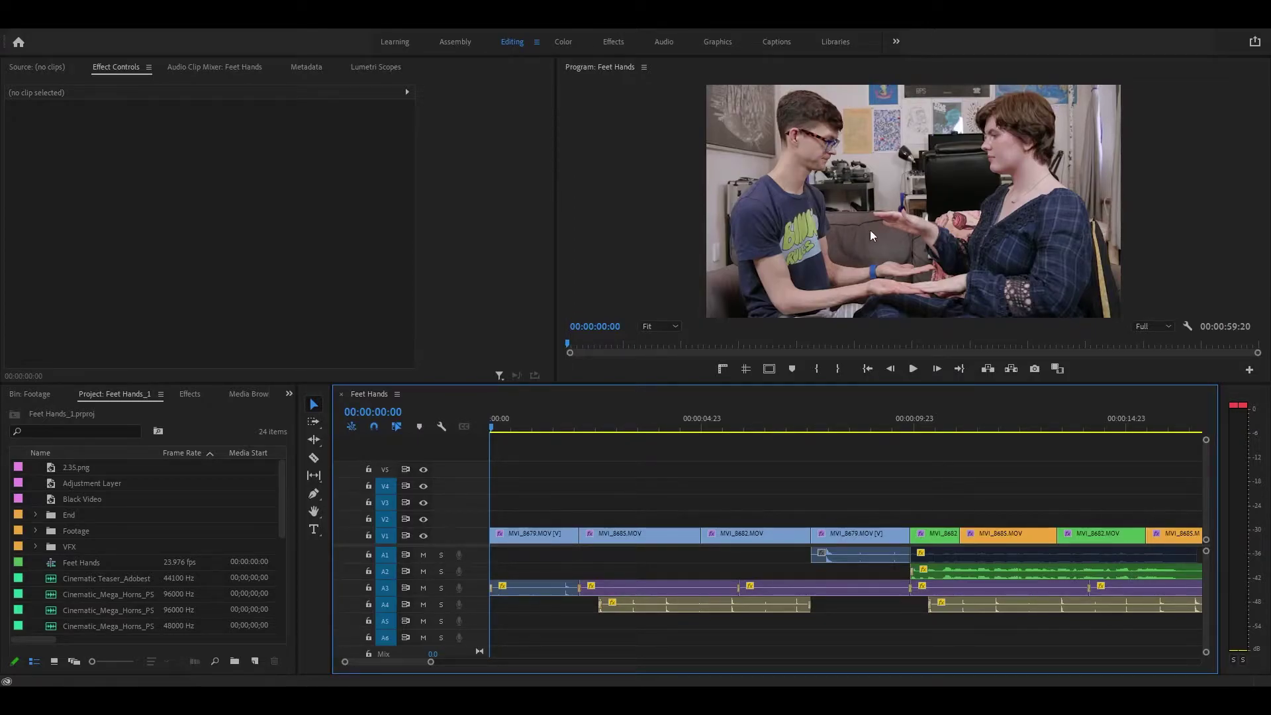
Step: Review the first clips, play the second MVI_8679.MOV shot from 00:00:07:14 to about 00:00:08:15, and clear the selection
key("l")
key("l")
key("l")
key("l")
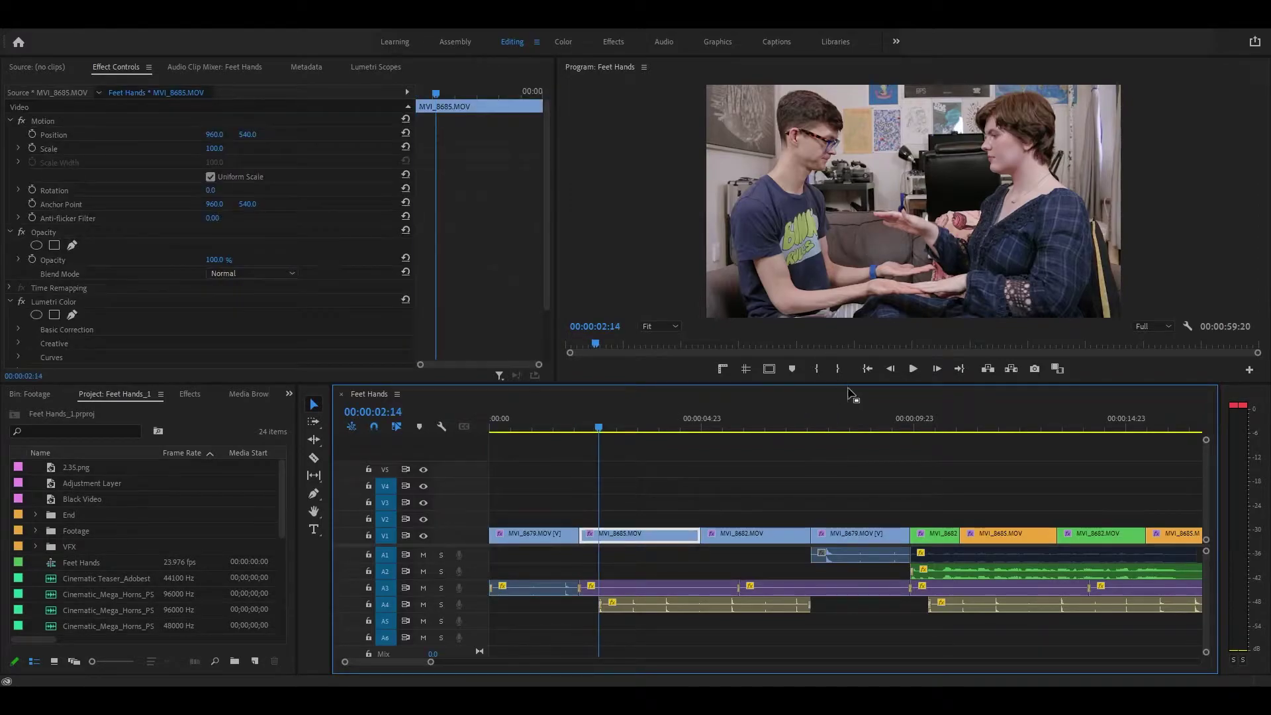
key("k")
left_click(828, 455)
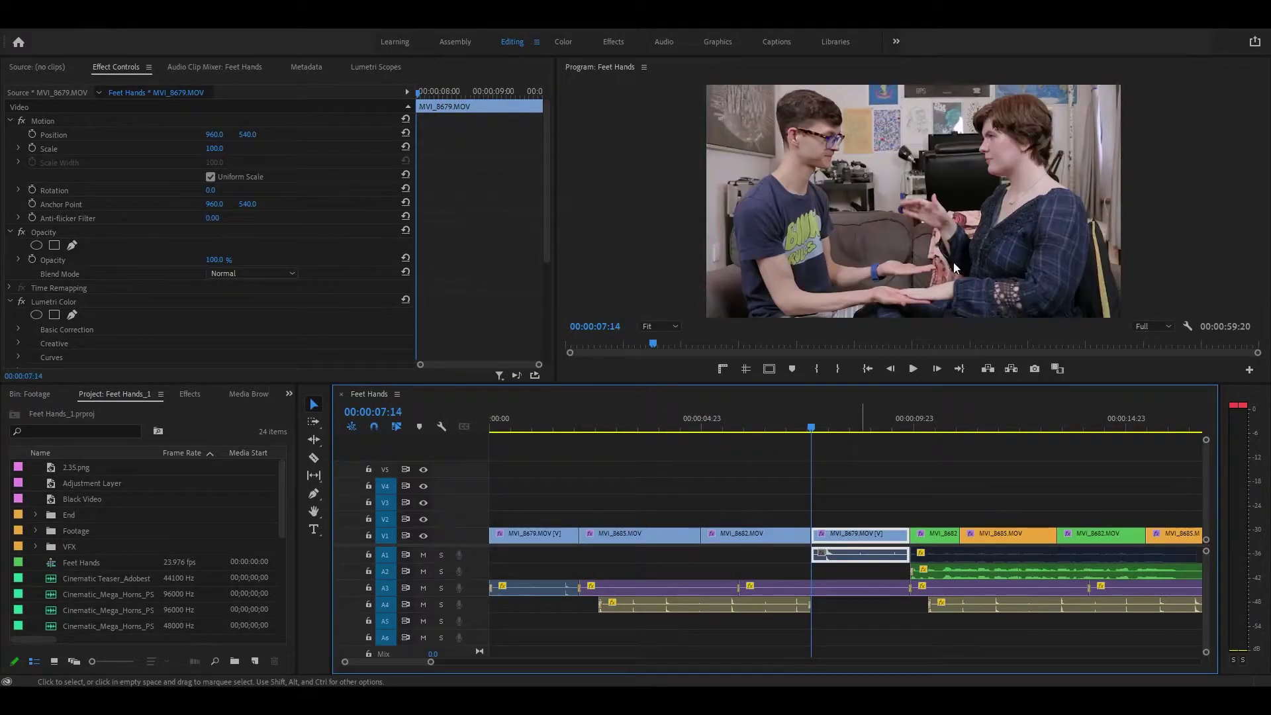
key("l")
key("k")
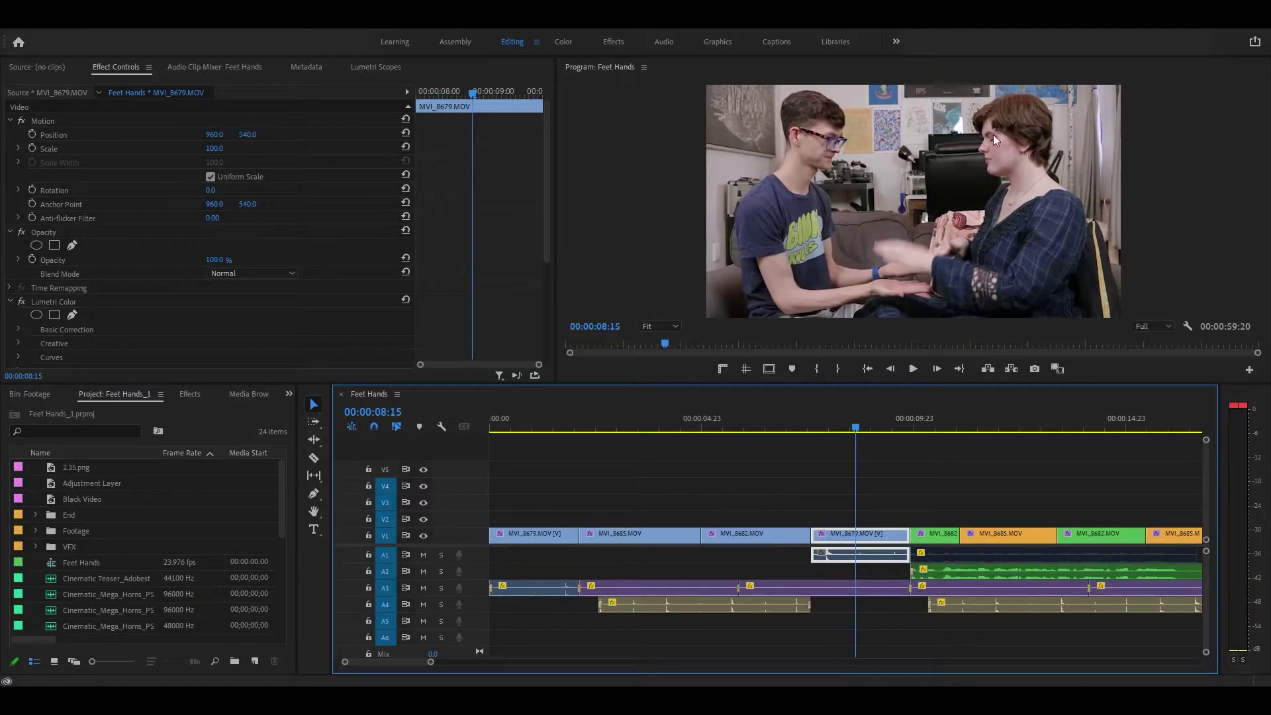
left_click(780, 470)
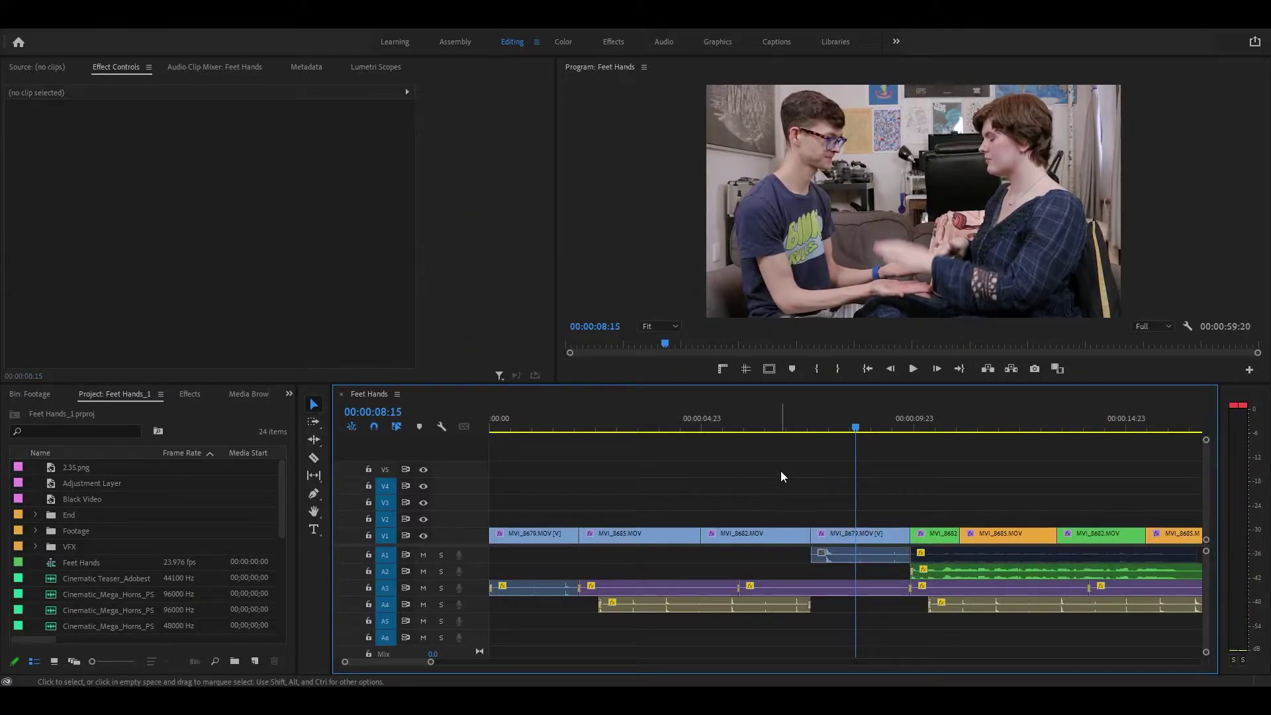
Step: Return to the sequence start, select the first MVI_8692.MOV audio clip on A4, and look over the audio tracks up to about 25 seconds
key("Home")
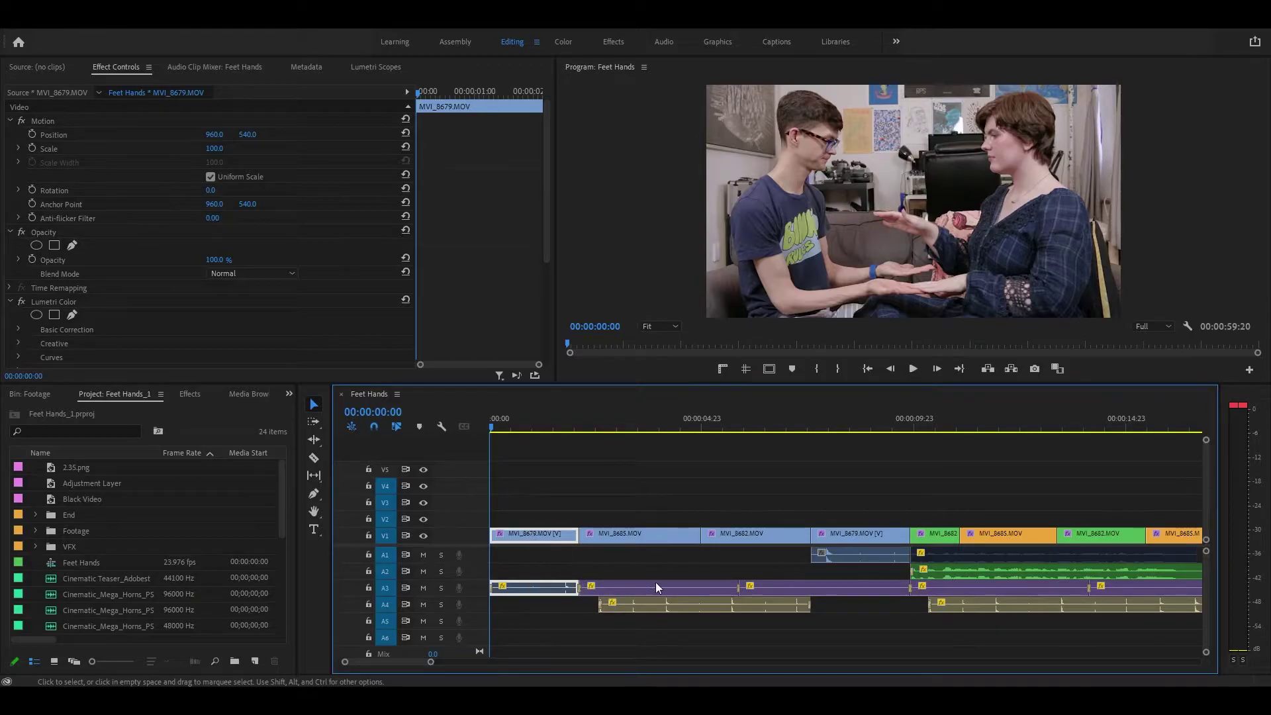
left_click(772, 553)
left_click(641, 635)
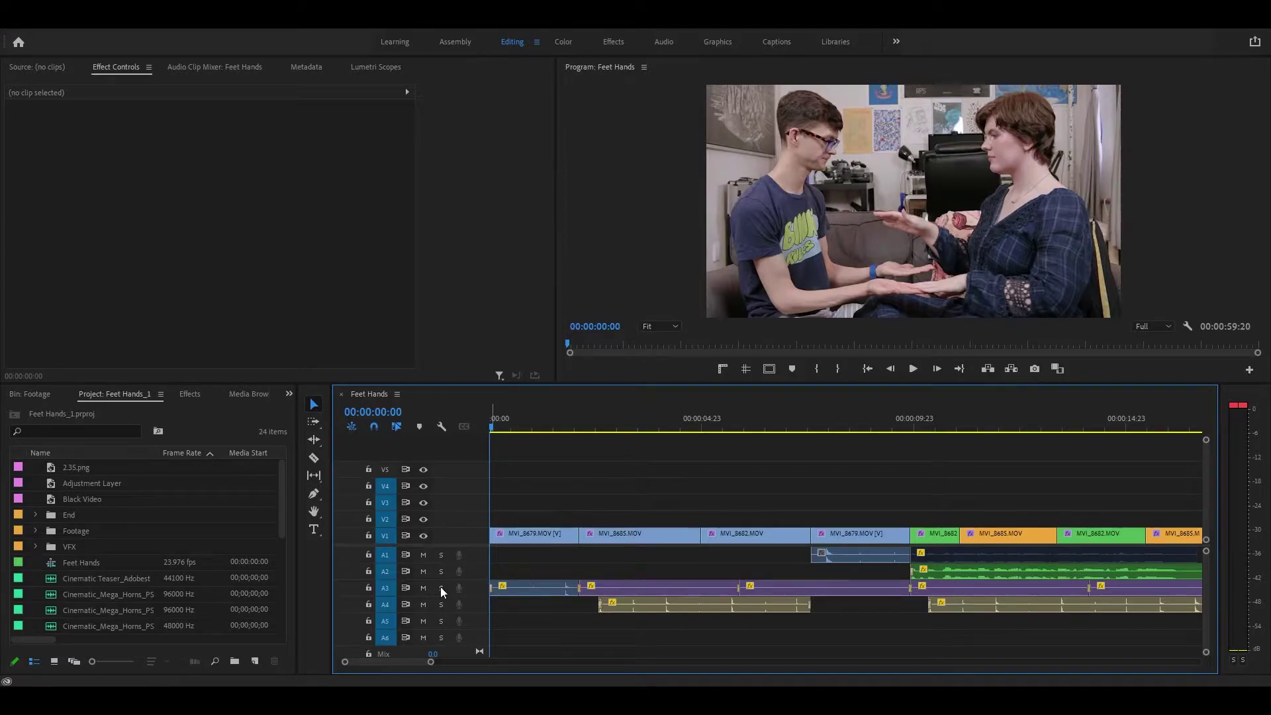
left_click(691, 609)
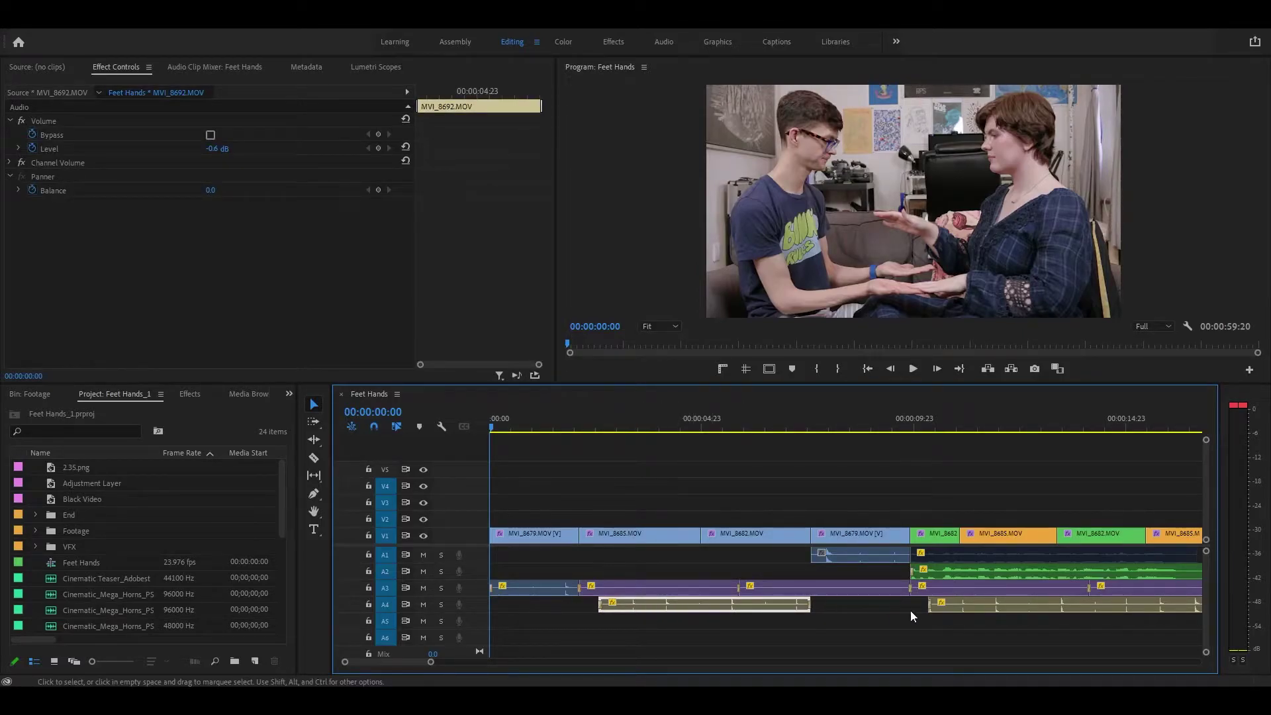
scroll(927, 615, "right", 2)
scroll(944, 620, "right", 5)
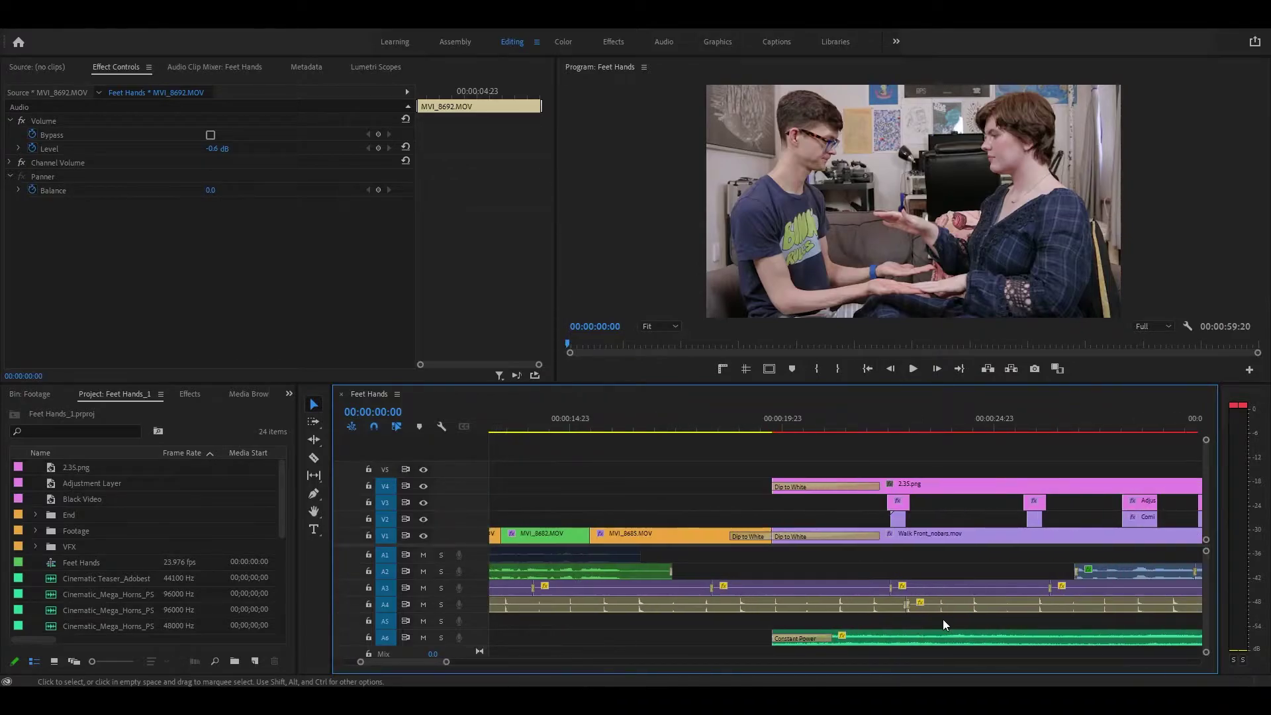
scroll(945, 622, "left", 7)
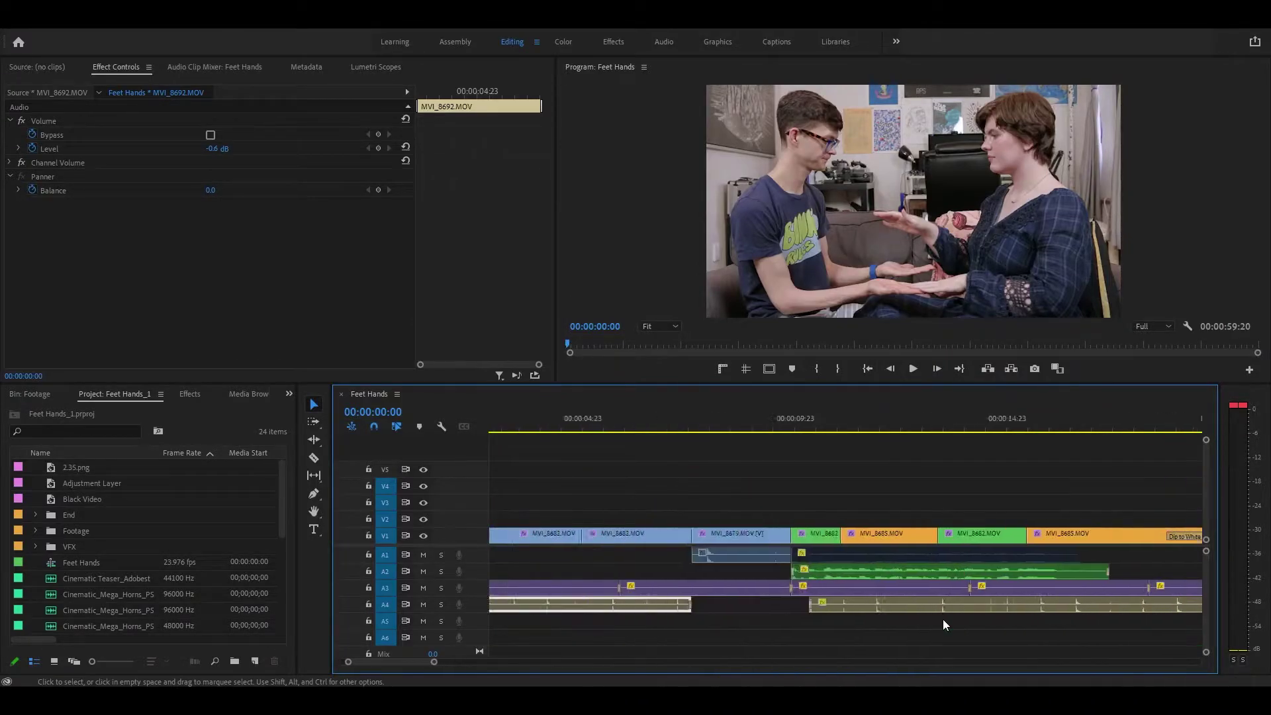
Step: Solo A4 and play from the second shot at 00:00:02:03 to about 00:00:07:11
left_click(441, 604)
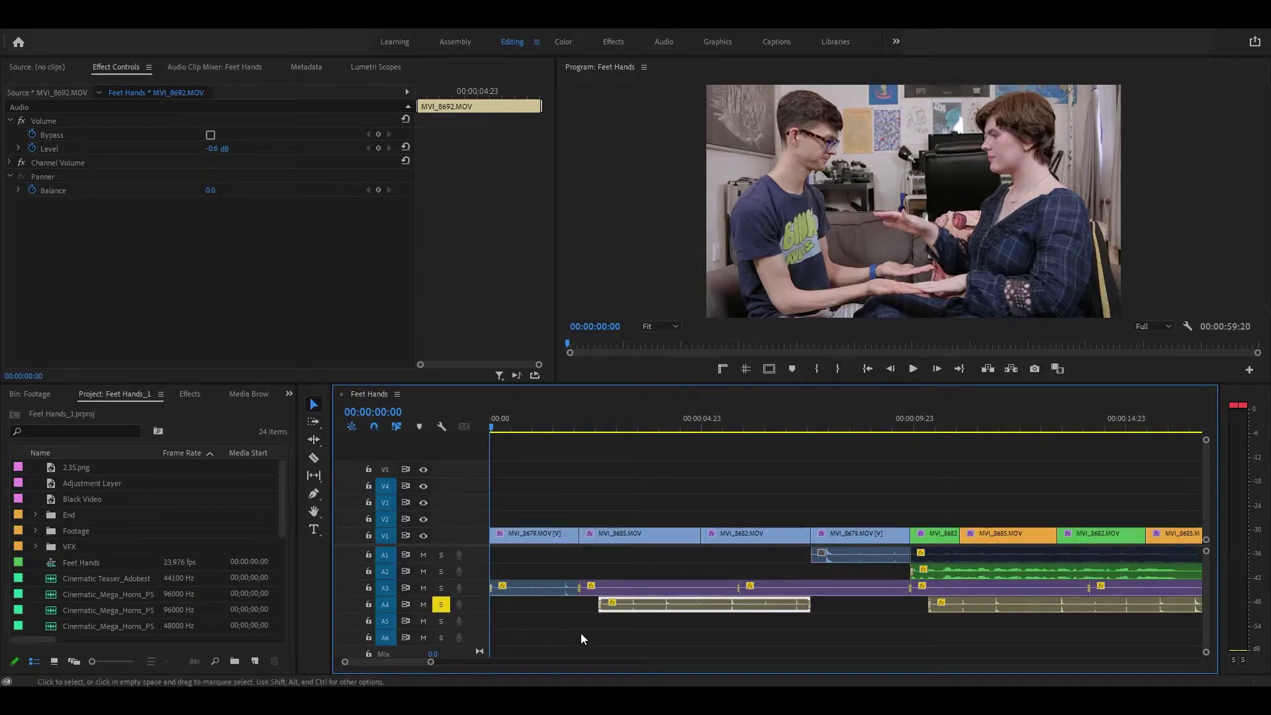
key("Down")
key("space")
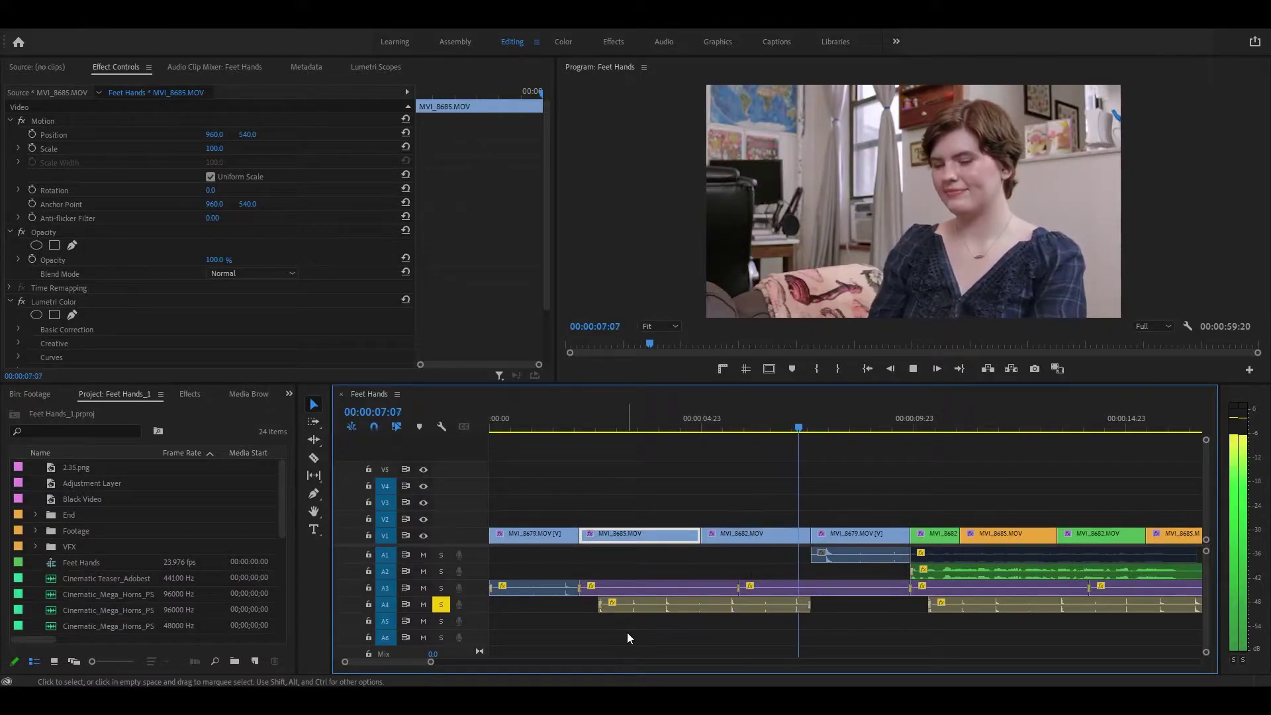
key("space")
Step: Solo A3 instead of A4 and play from the sequence start to about 00:00:08:14
left_click(441, 604)
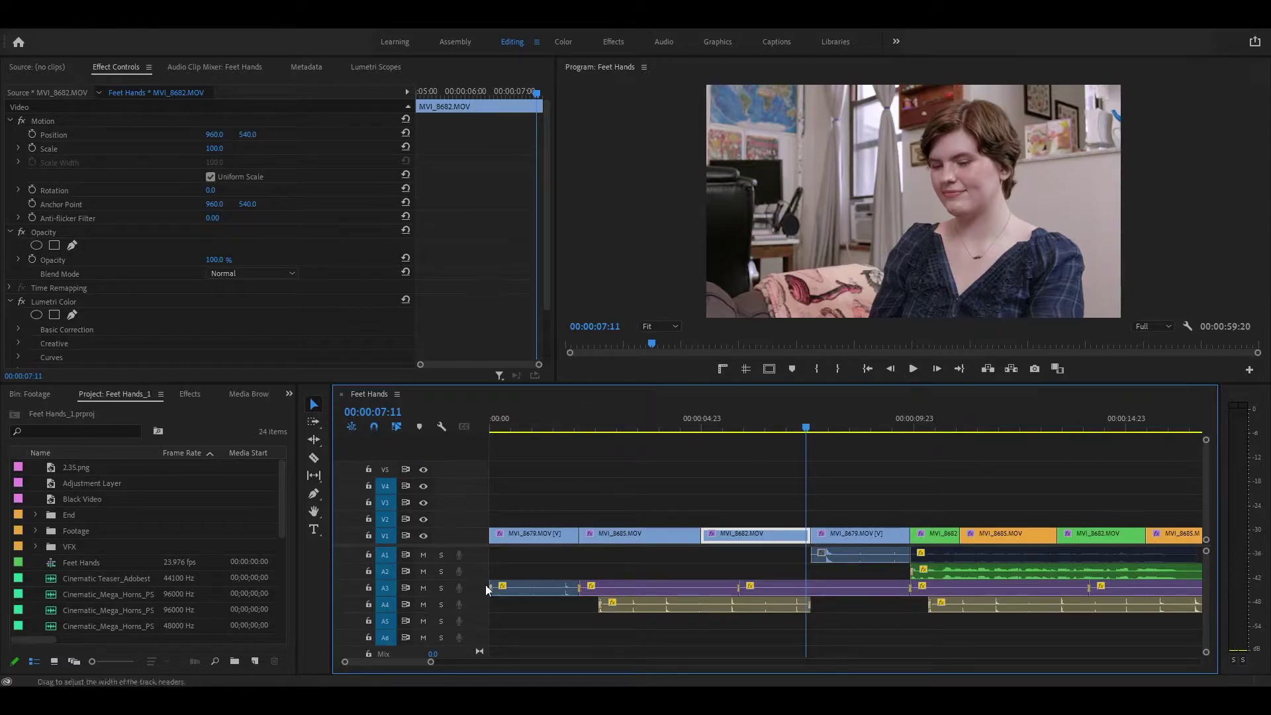
left_click(441, 588)
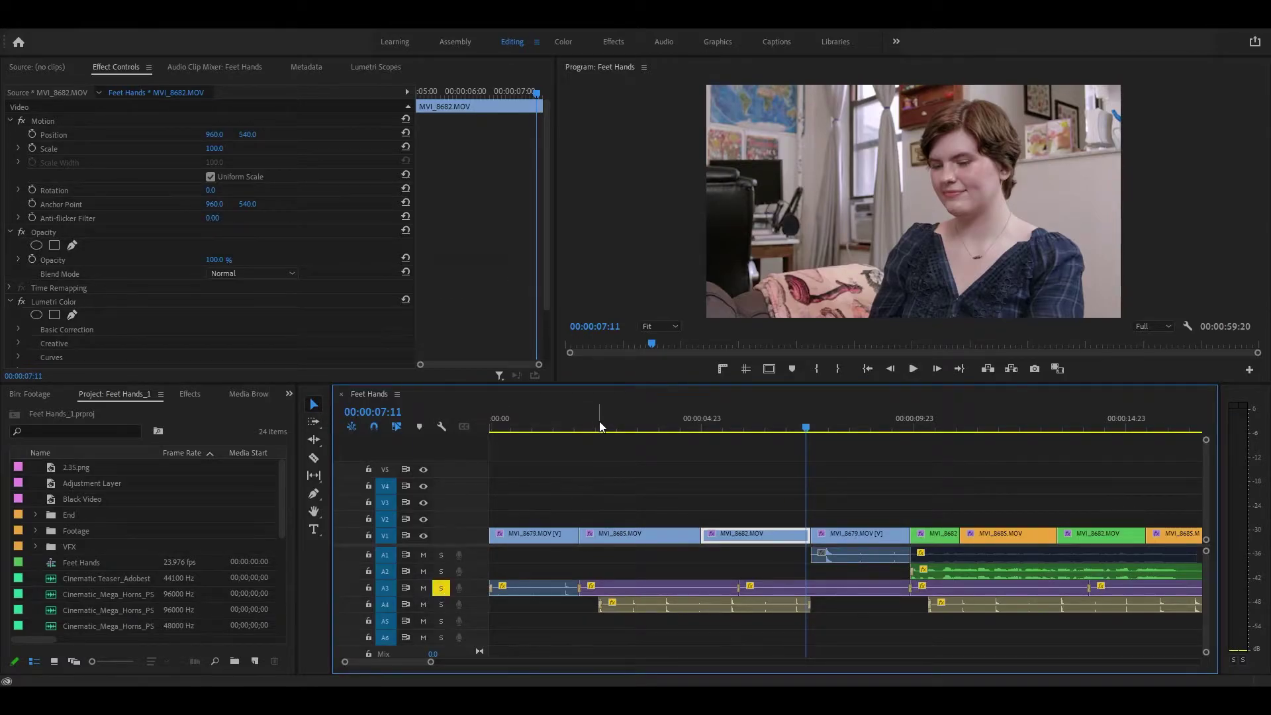
key("Home")
left_click(650, 454)
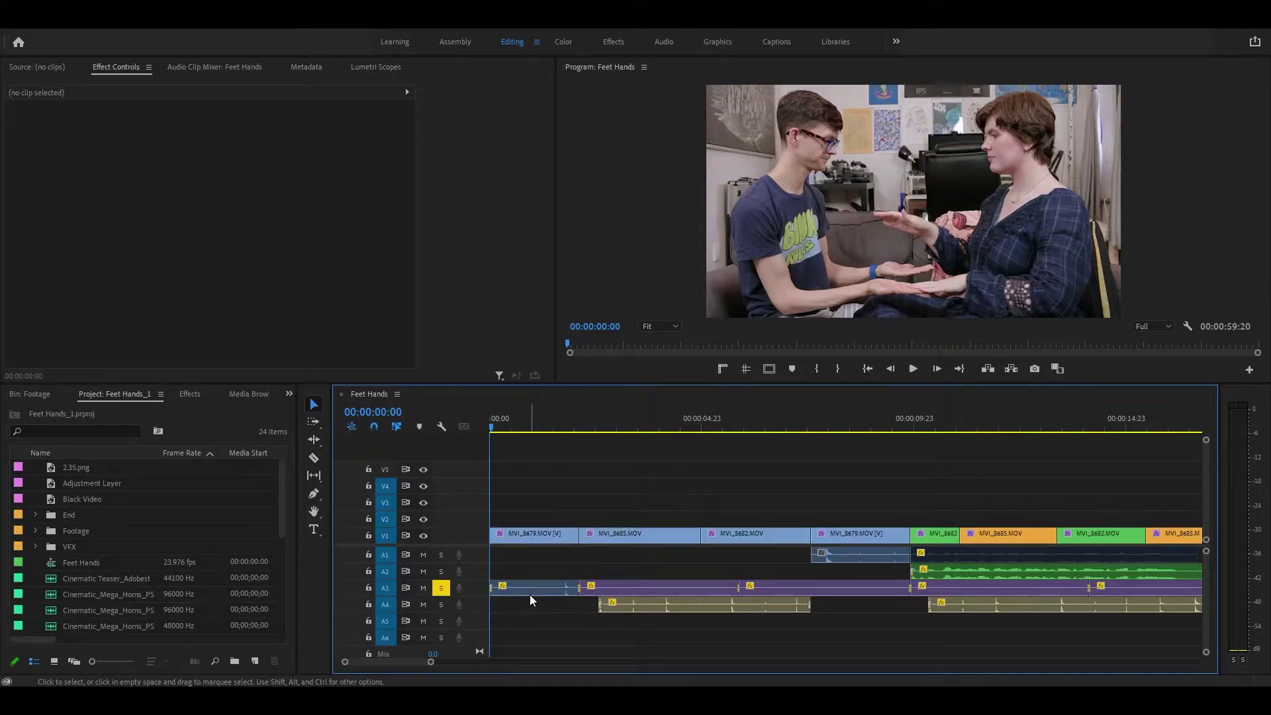
key("space")
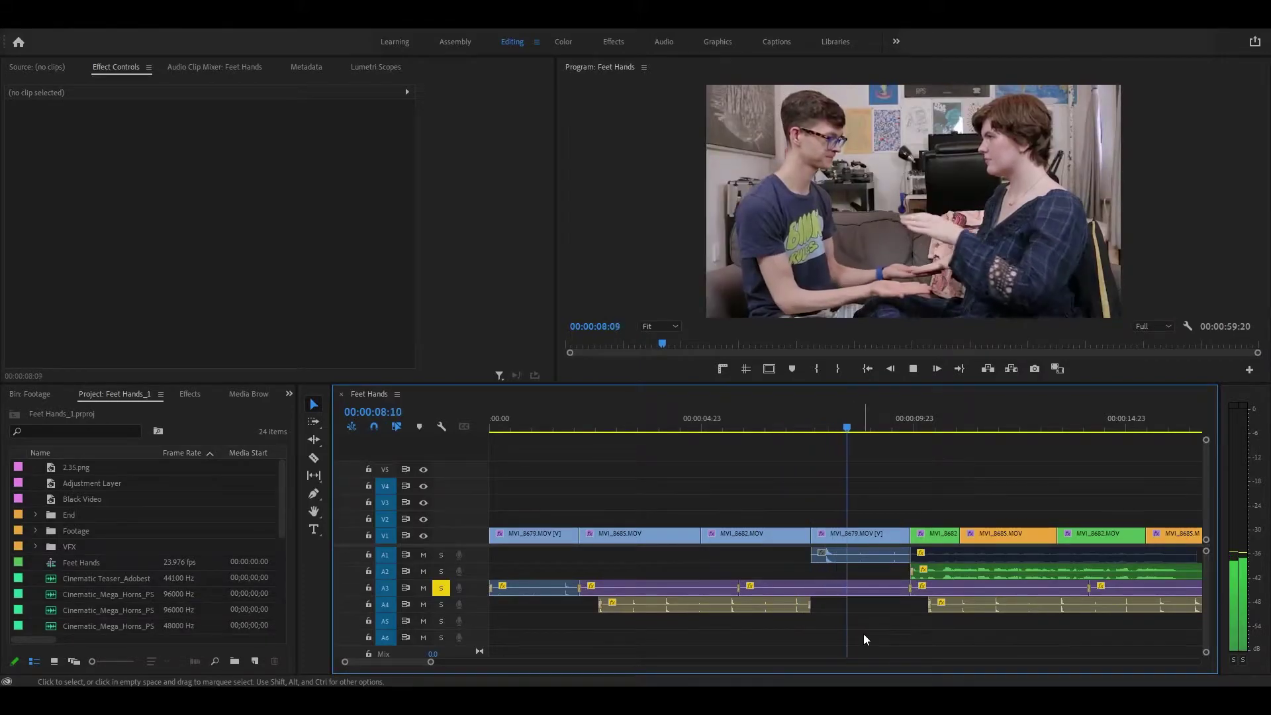
key("space")
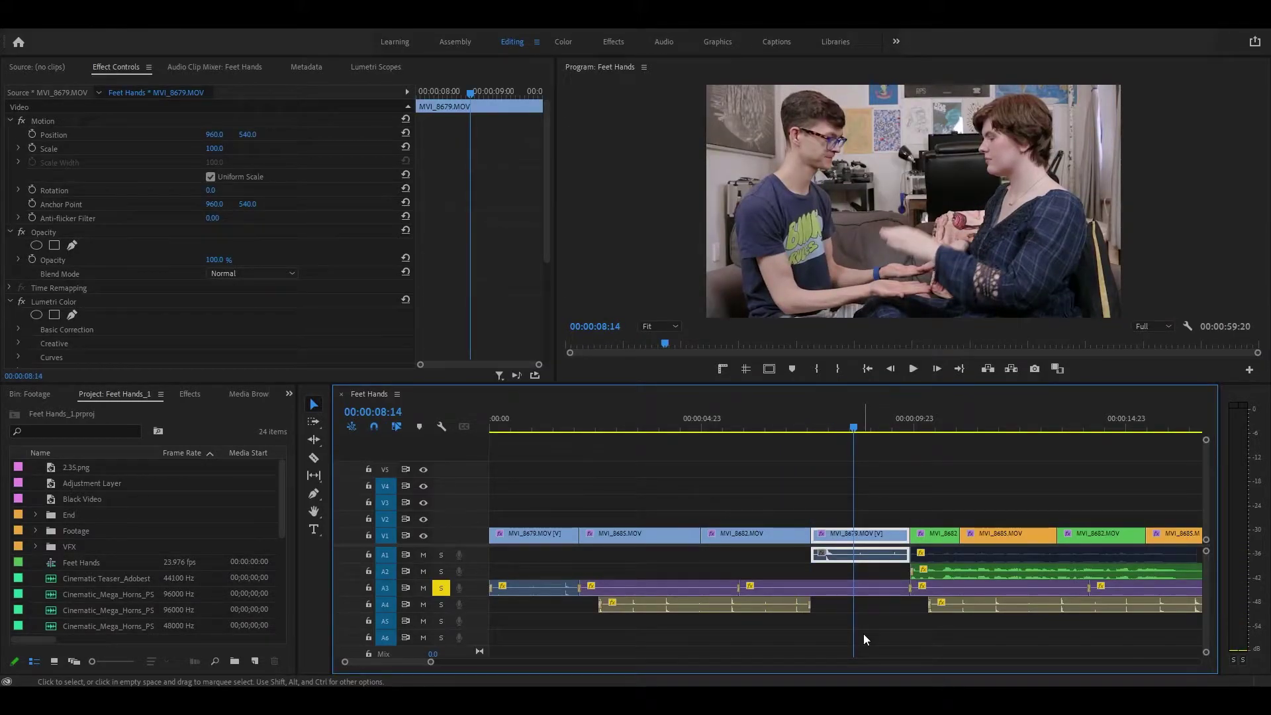
Step: Turn off the solo on A3 and bring the playhead back to the start with nothing selected
left_click(518, 537)
key("Home")
left_click(606, 477)
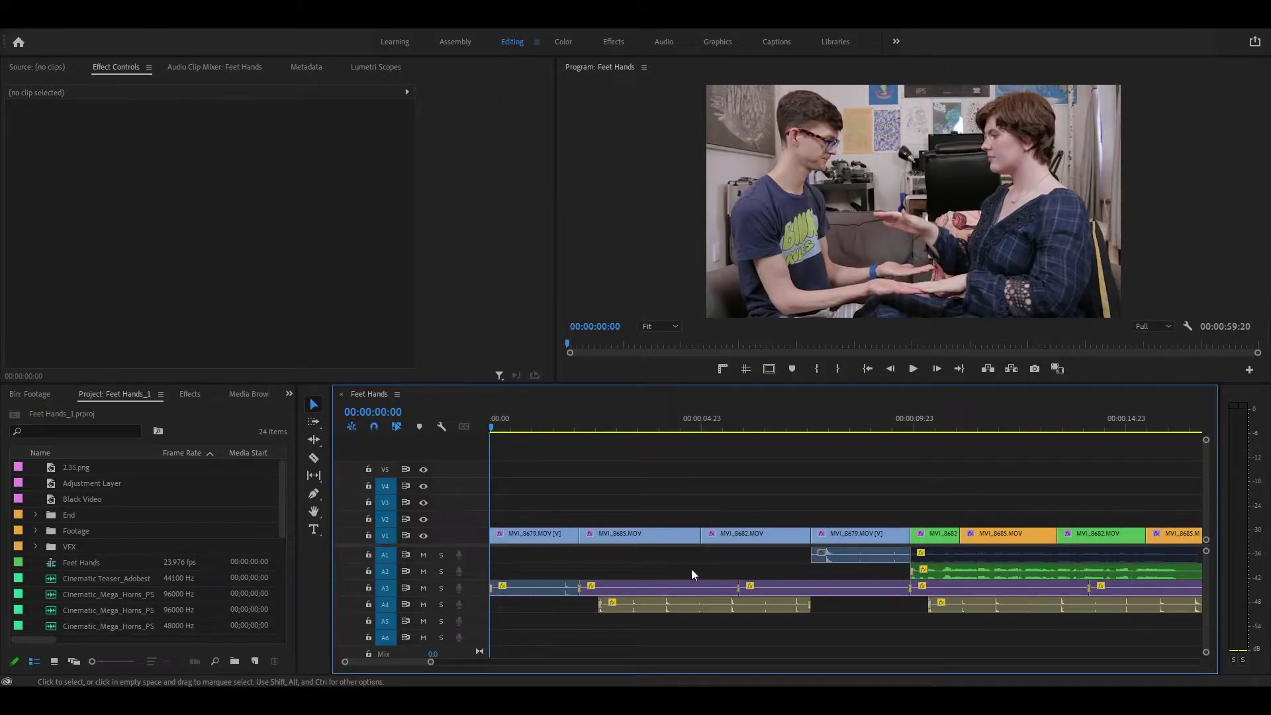
Step: Temporarily disable the MVI_8688.MOV audio clip under the second shot on A3 and play from the start to about 00:00:04:21
key("Down")
left_click(423, 589)
left_click(423, 588)
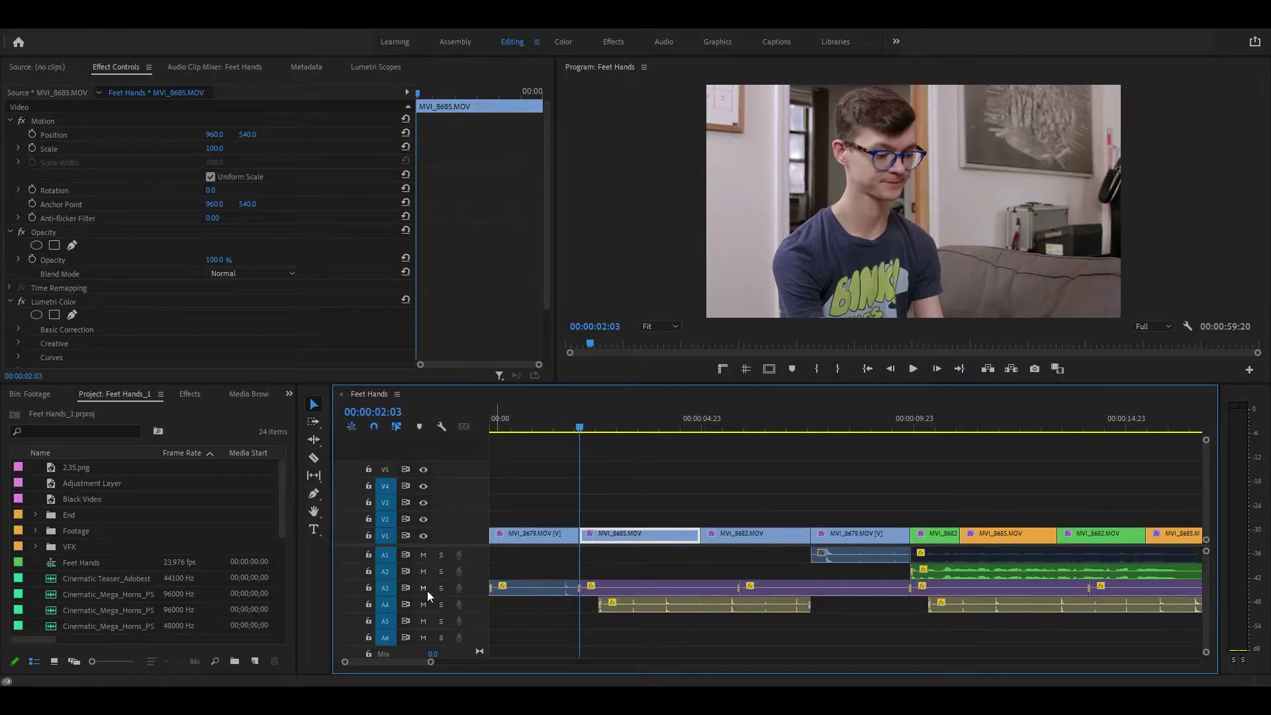
right_click(677, 587)
left_click(745, 272)
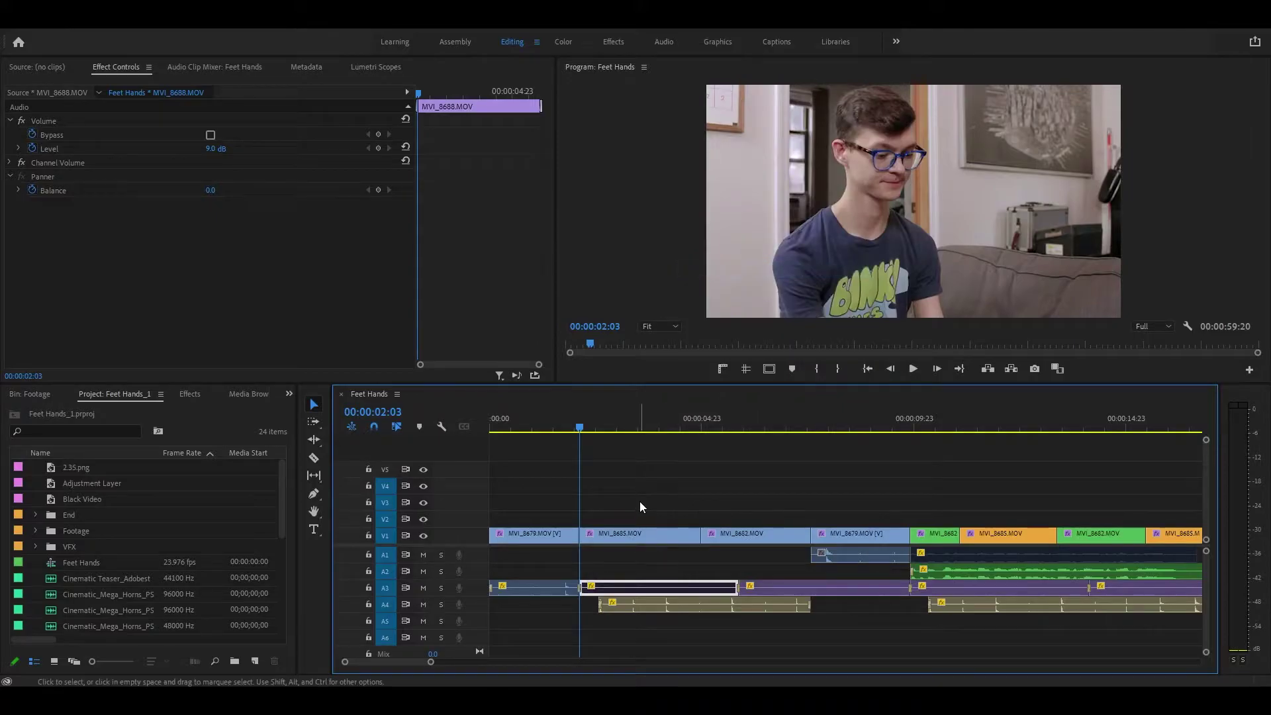
key("Up")
key("space")
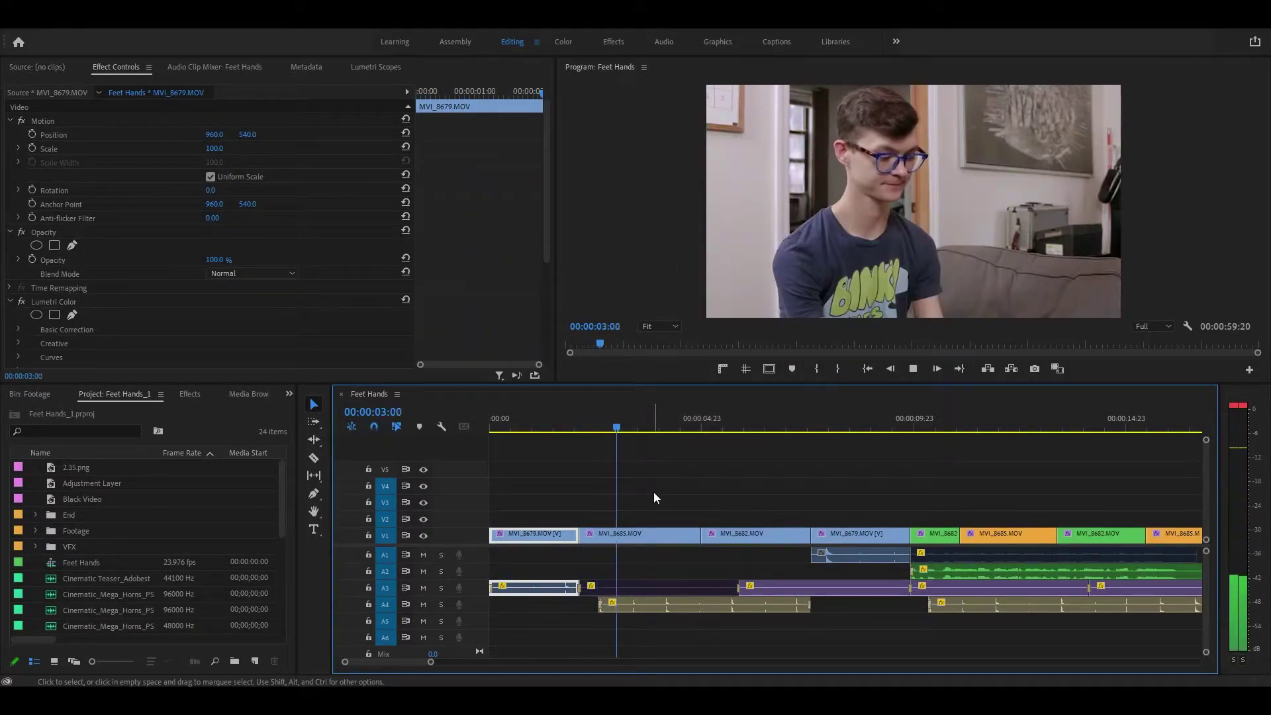
key("space")
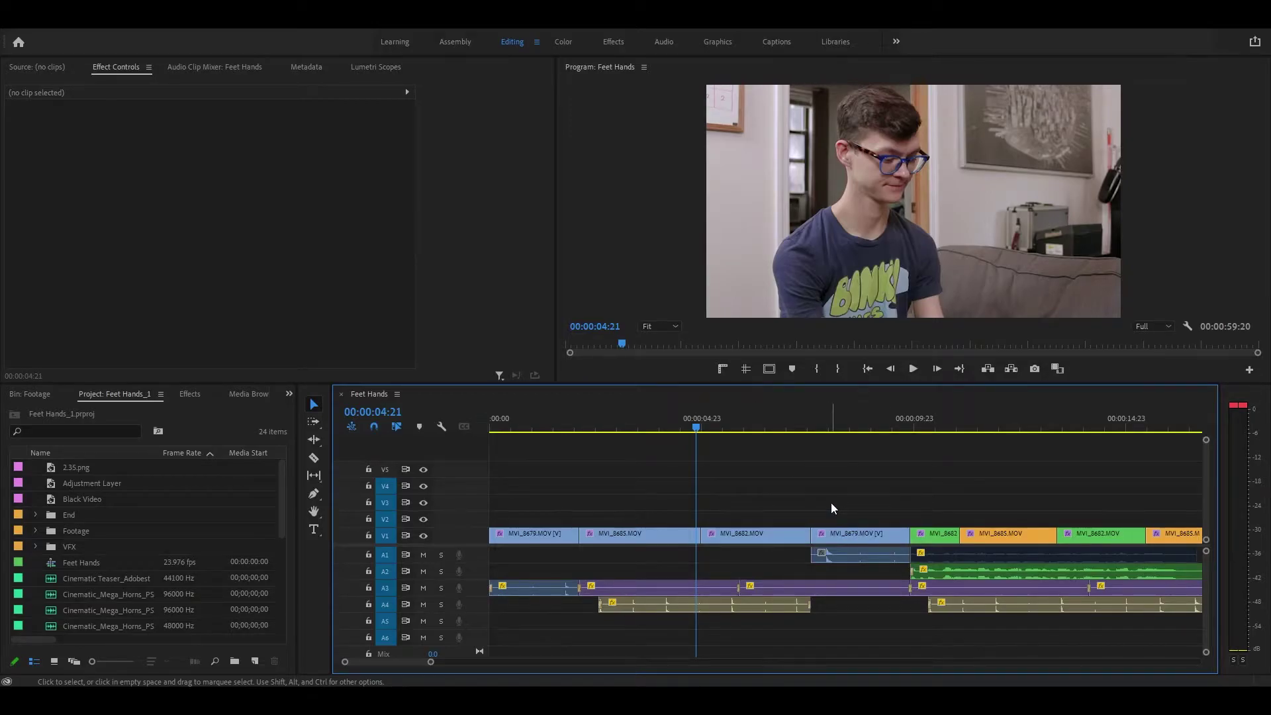
Step: Play on from 00:00:04:21 to about 00:00:09:10 and return to the start of the second MVI_8679.MOV shot at 00:00:07:14
scroll(833, 509, "down", 1)
scroll(832, 502, "down", 5)
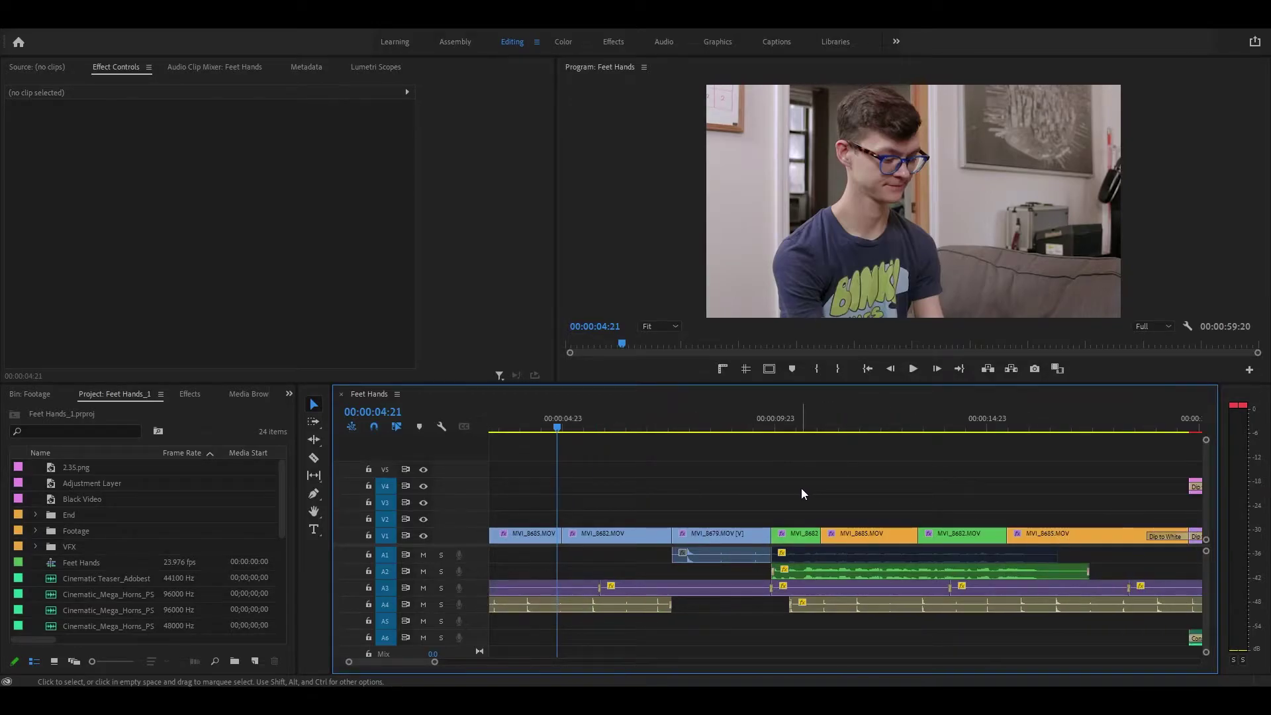
scroll(802, 491, "up", 6)
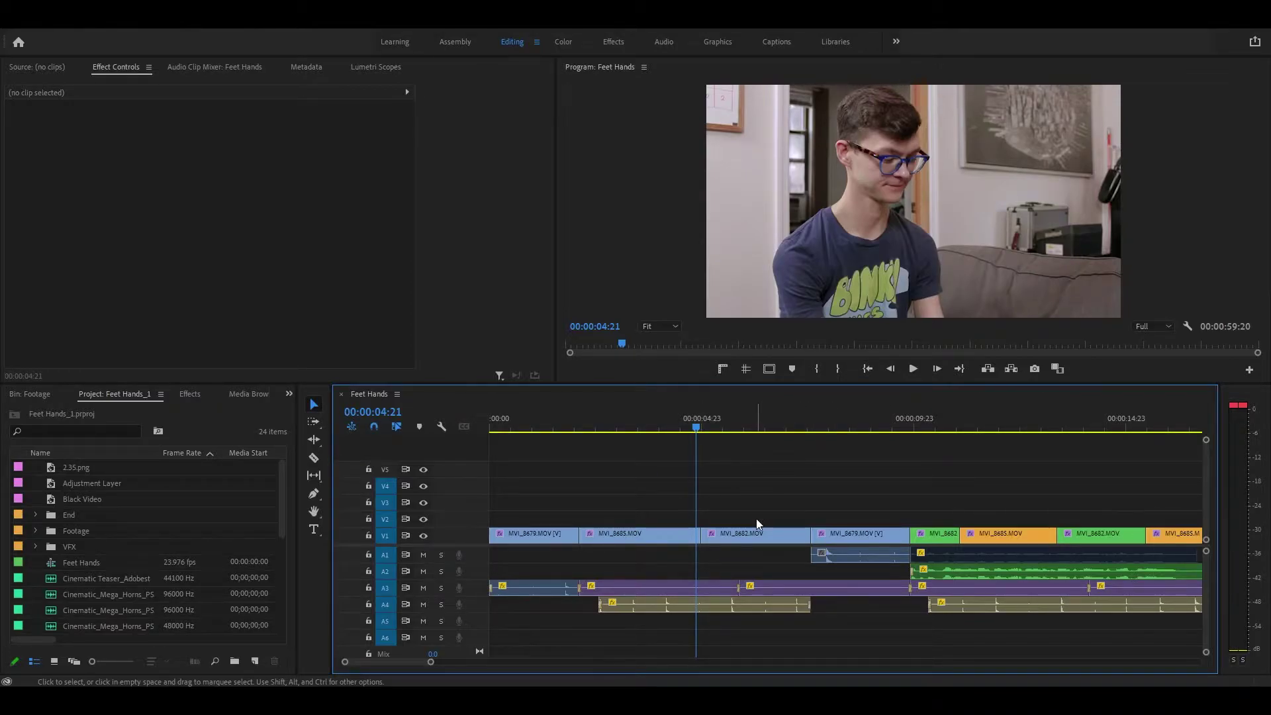
key("space")
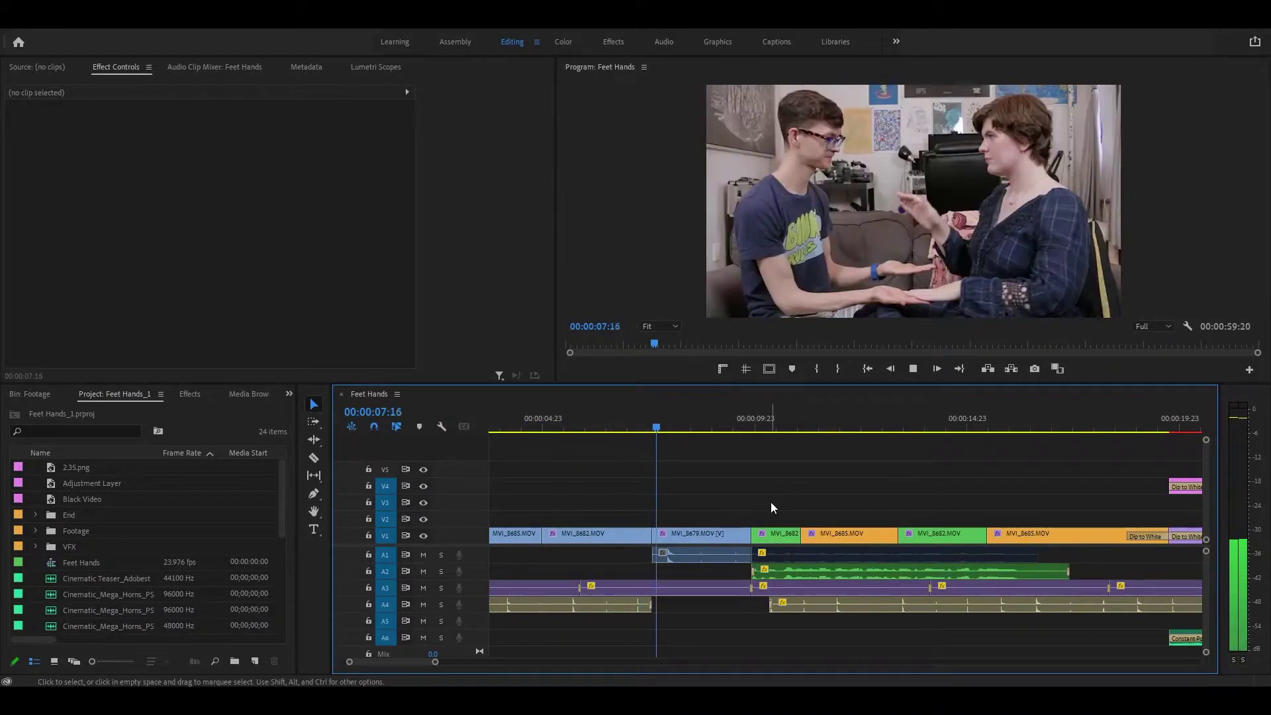
key("space")
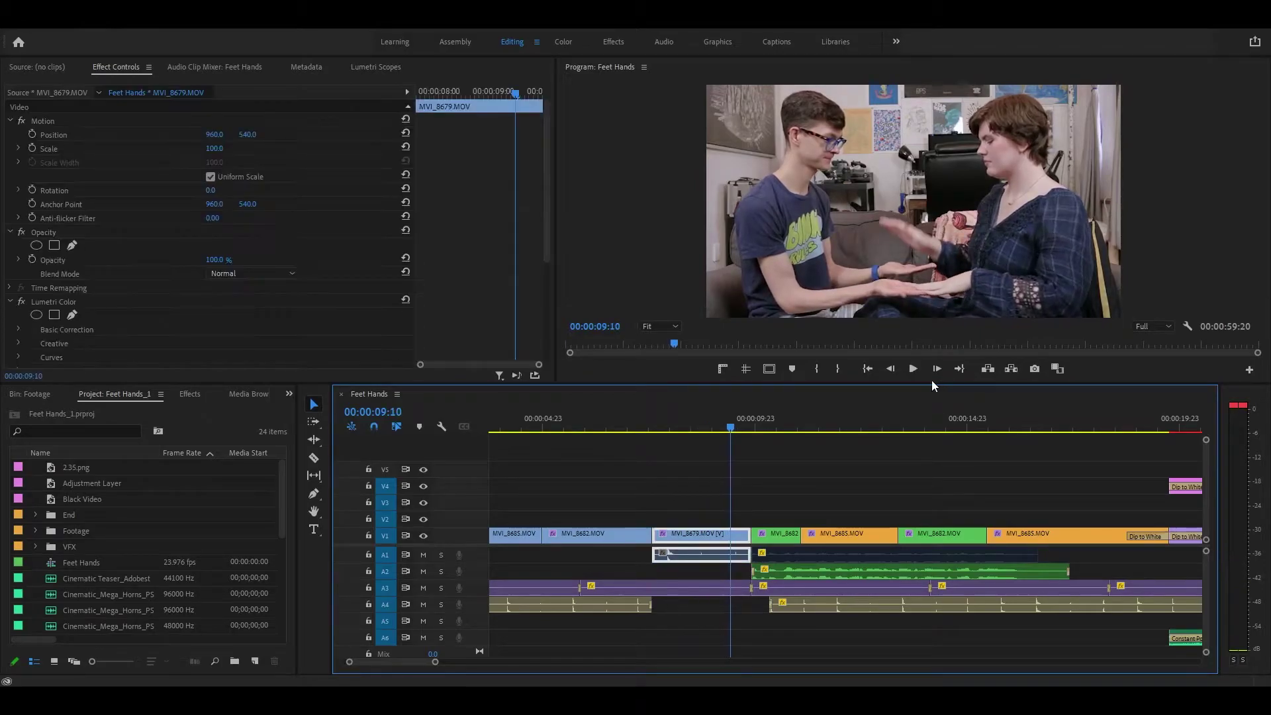
key("Up")
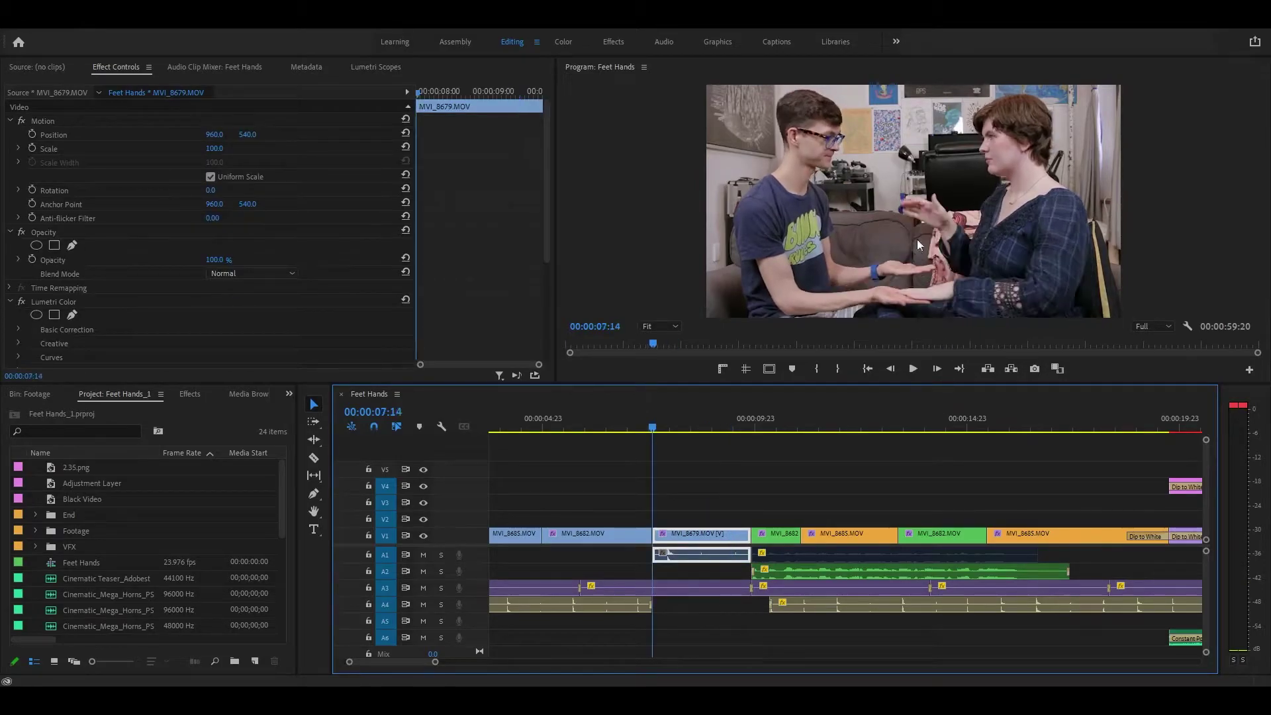
Step: Select the first A4 audio clip, replay from about 00:00:02:15 past 00:00:10:15, and return to the first green clip's start
left_click(589, 603)
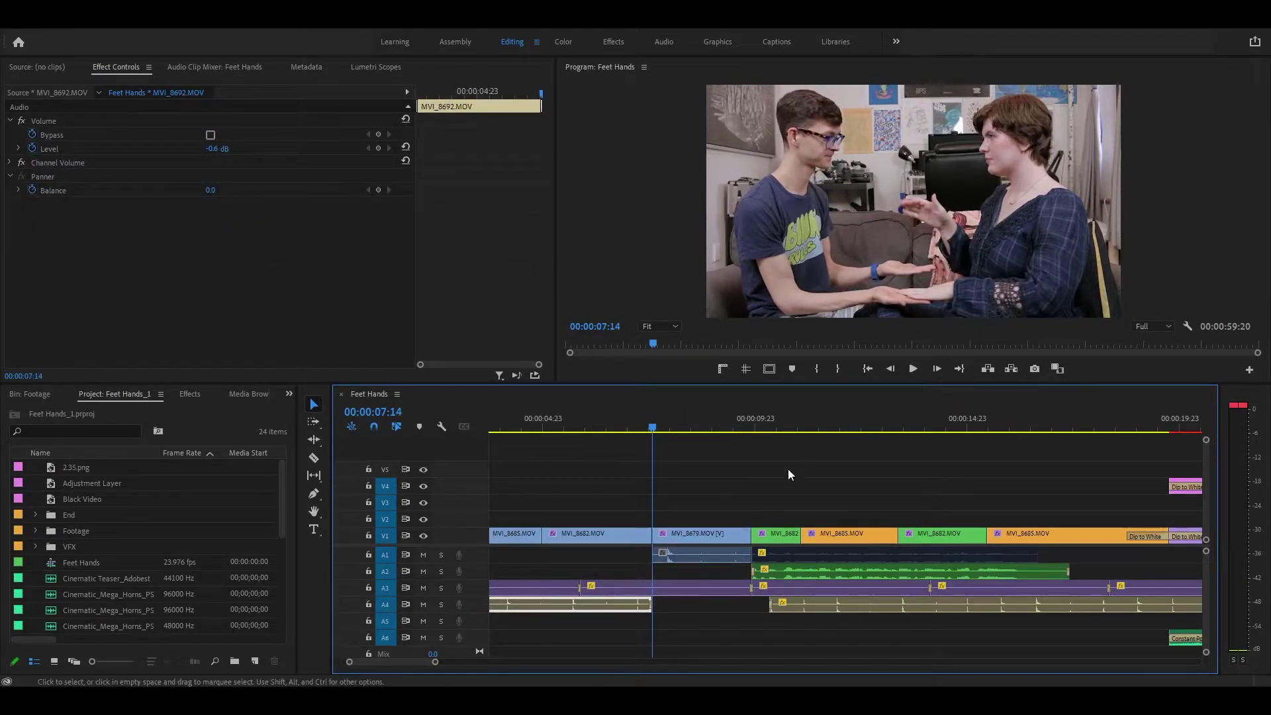
scroll(760, 523, "up", 3)
scroll(760, 517, "up", 1)
key("j")
key("j")
key("k")
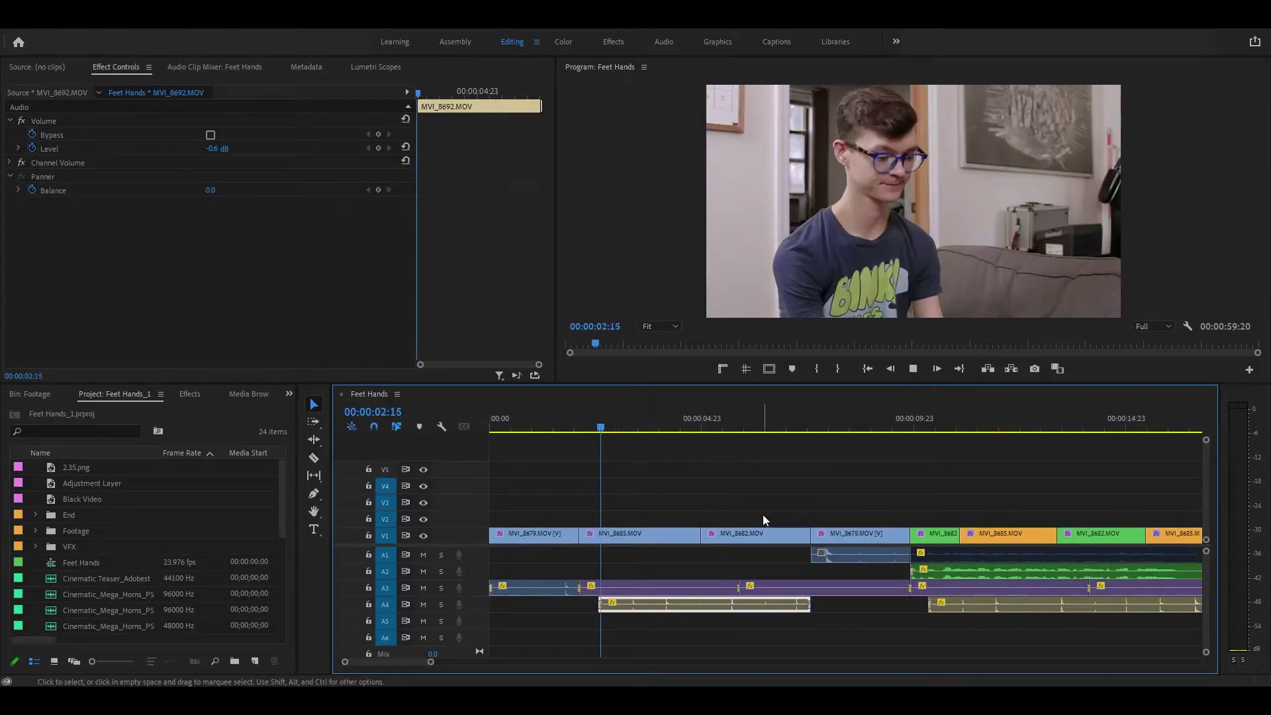
key("space")
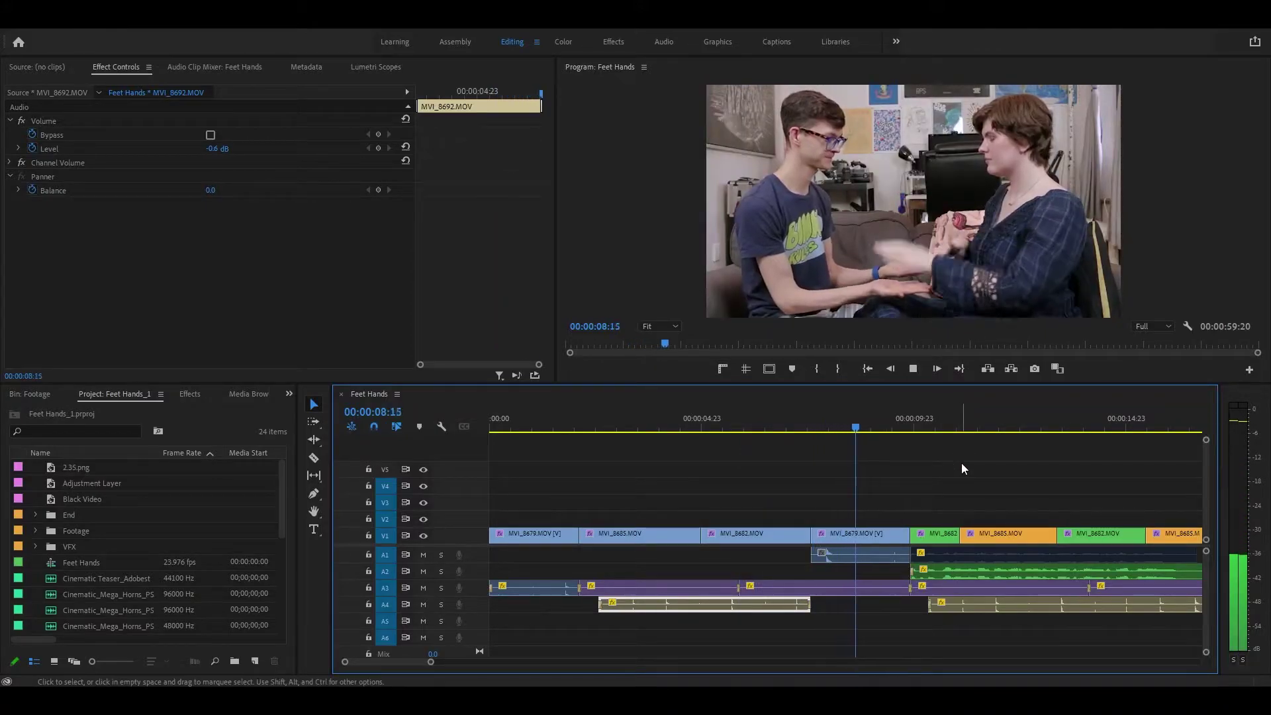
scroll(961, 463, "down", 1)
scroll(962, 463, "down", 1)
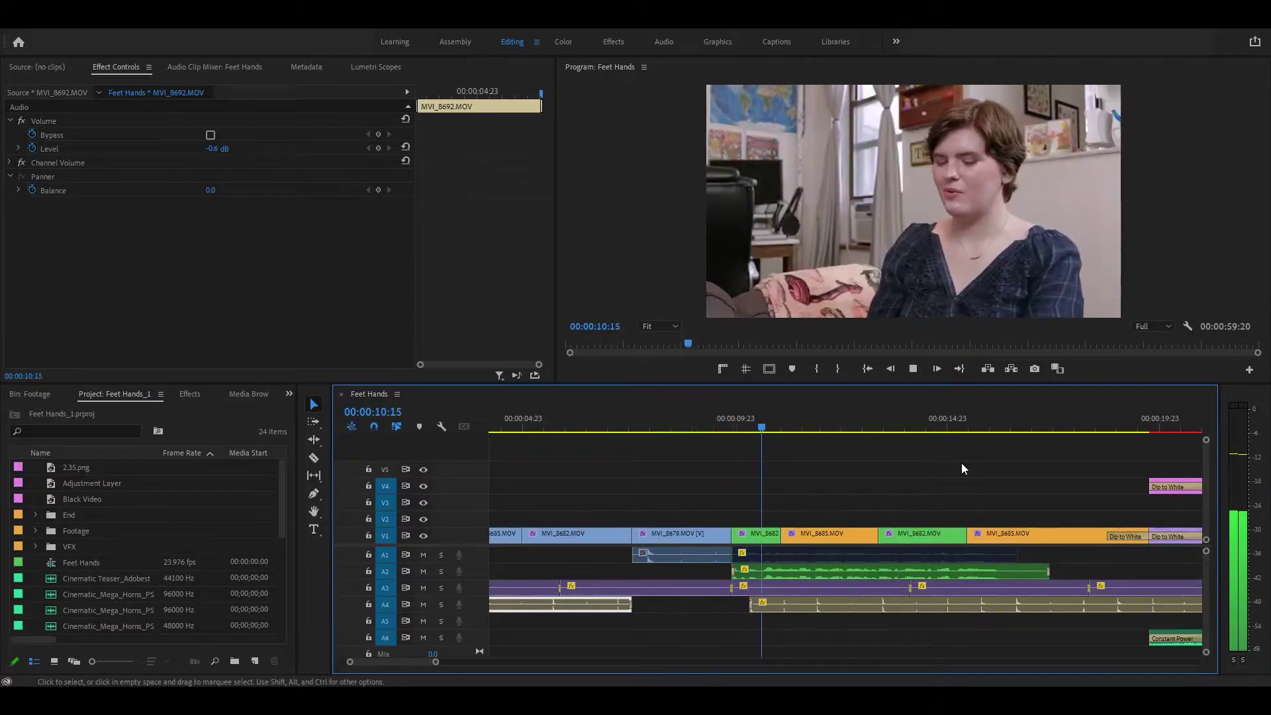
key("space")
key("Up")
Step: Open the first green MVI_8682.MOV video clip in the Source monitor and play it to 07:09:32:03
left_click(766, 538)
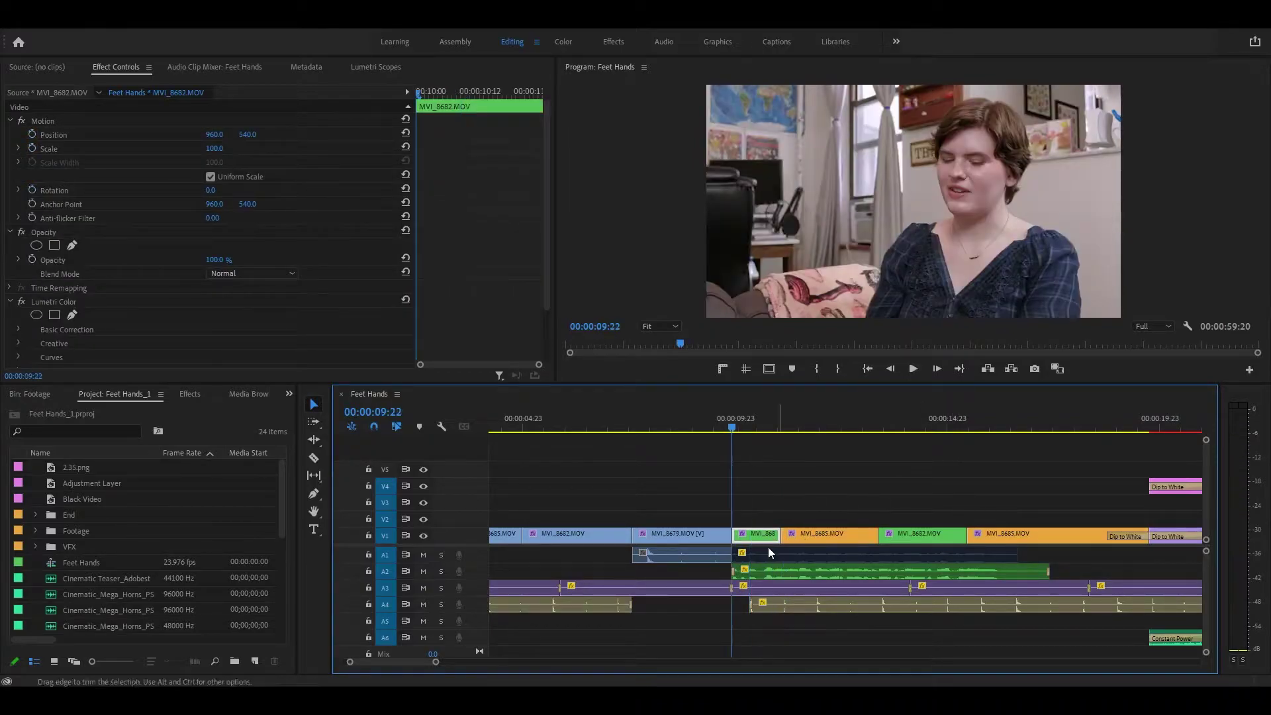
double_click(765, 537)
key("space")
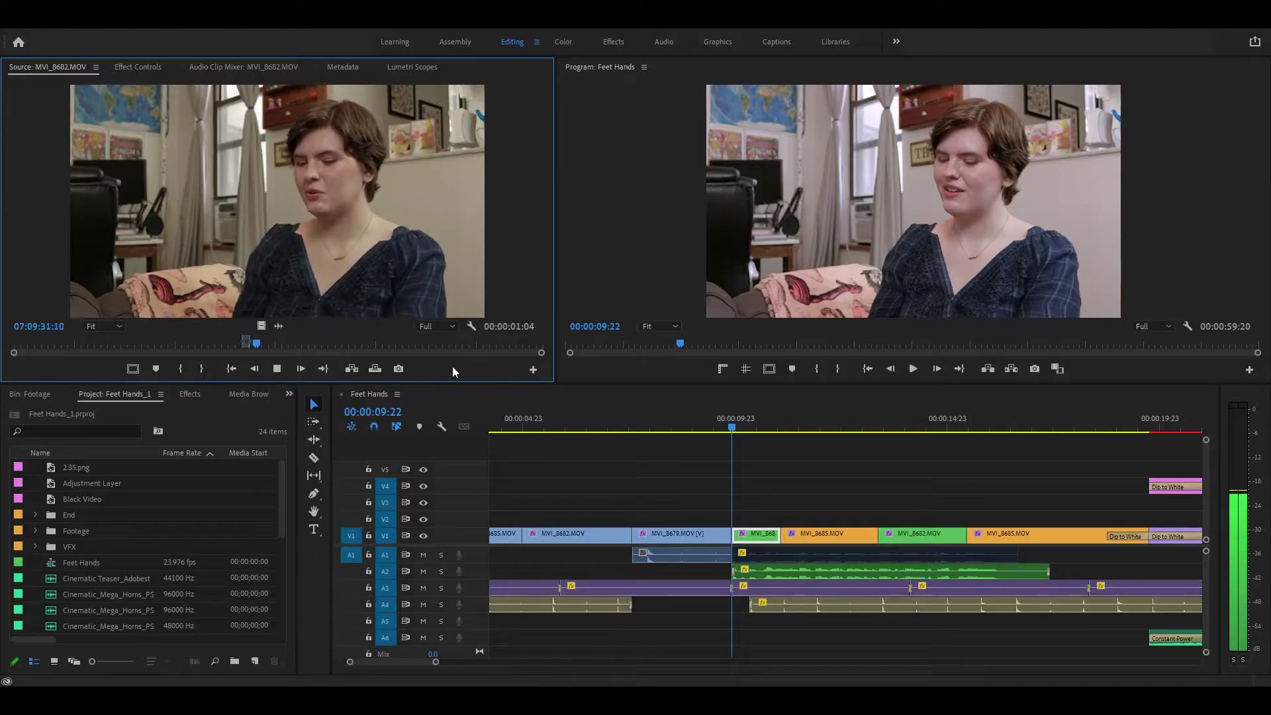
key("space")
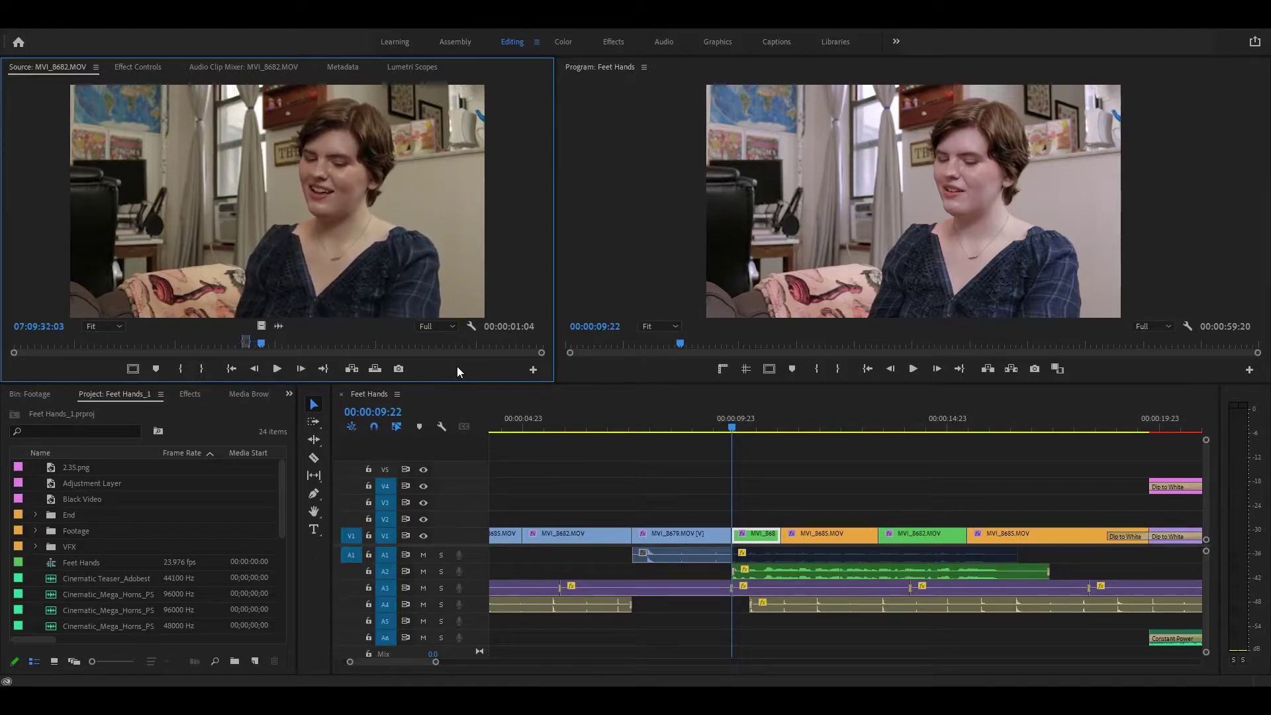
Step: Solo A2, open its green MVI_8693.MOV audio clip in the Source monitor, and play the start of the voice recording
left_click(778, 573)
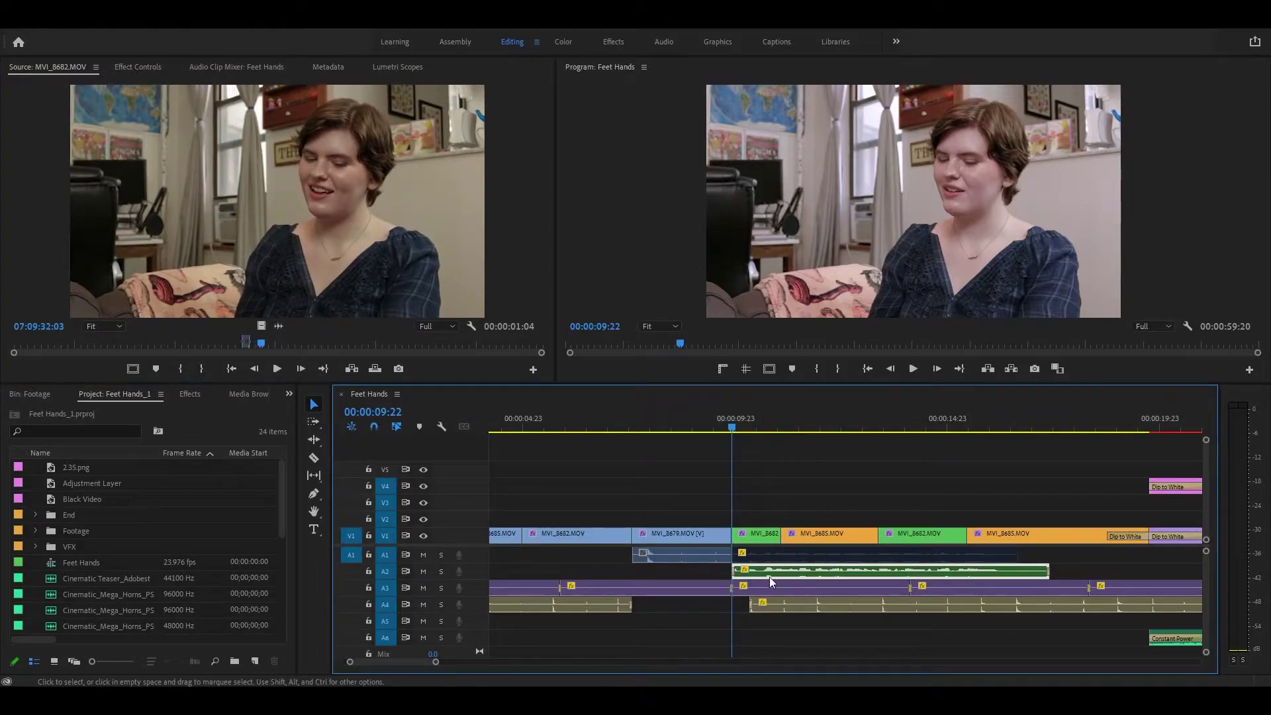
left_click(441, 571)
double_click(794, 574)
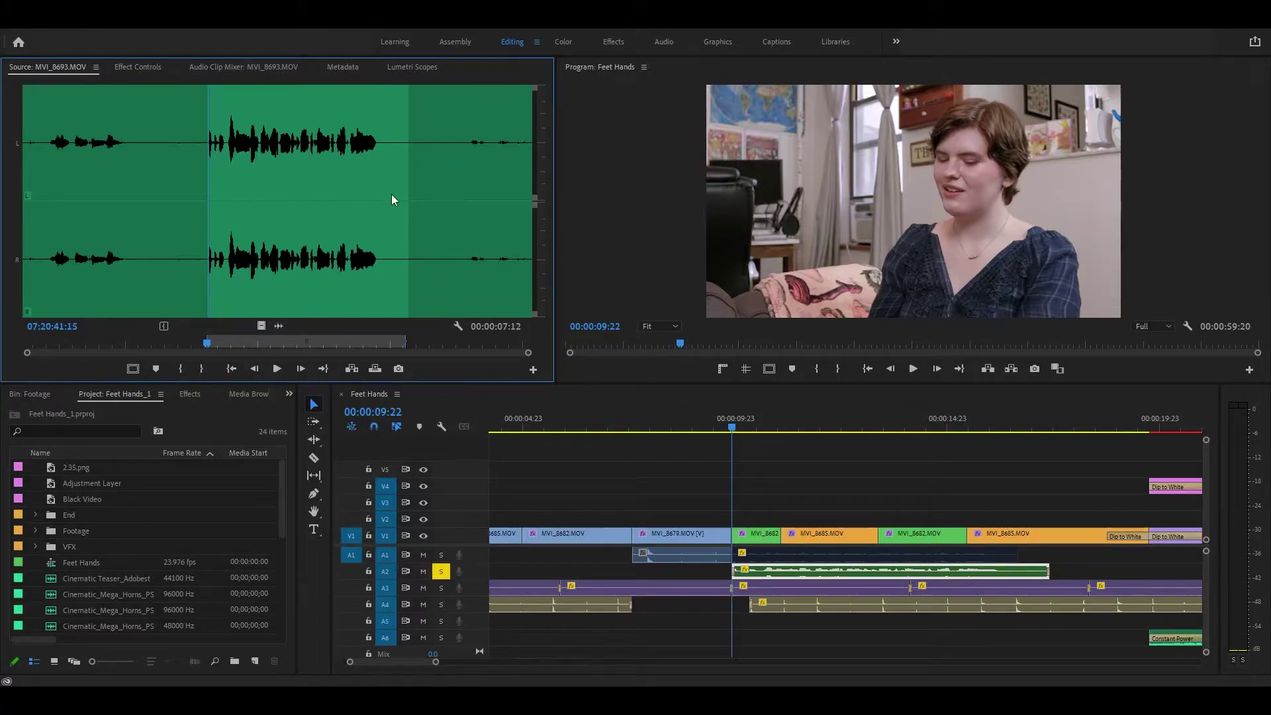
left_click(277, 369)
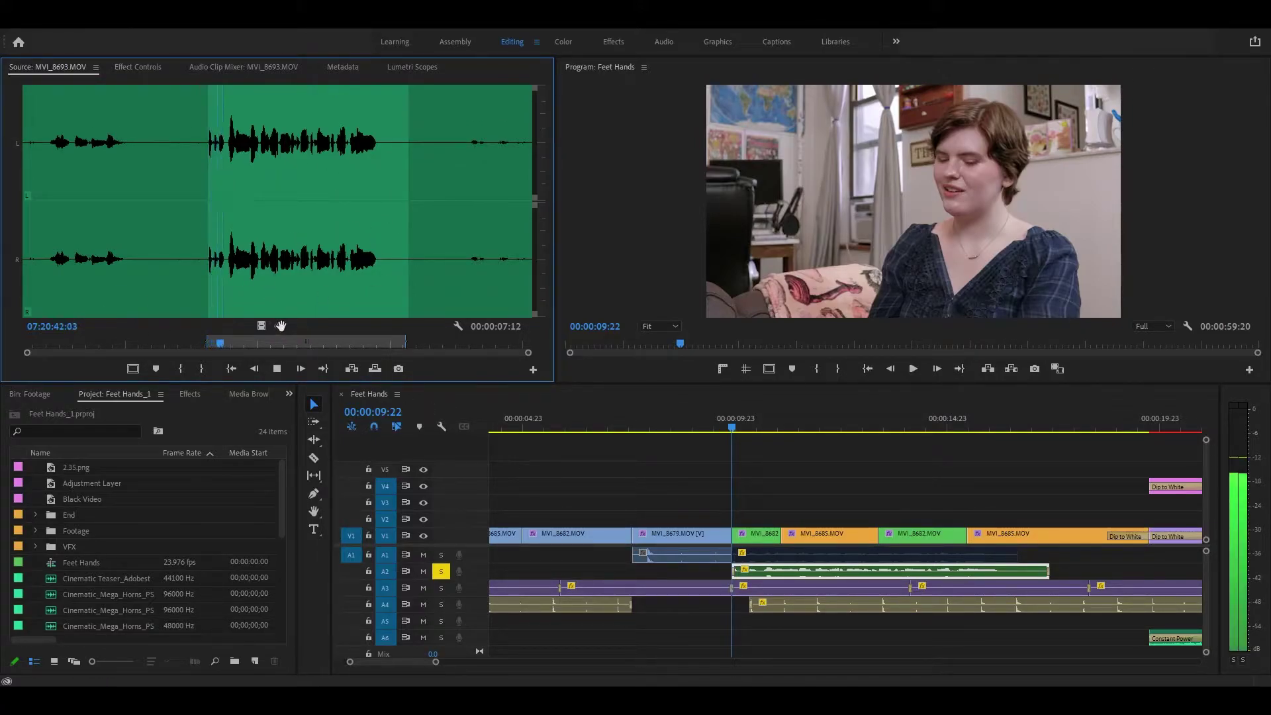
key("space")
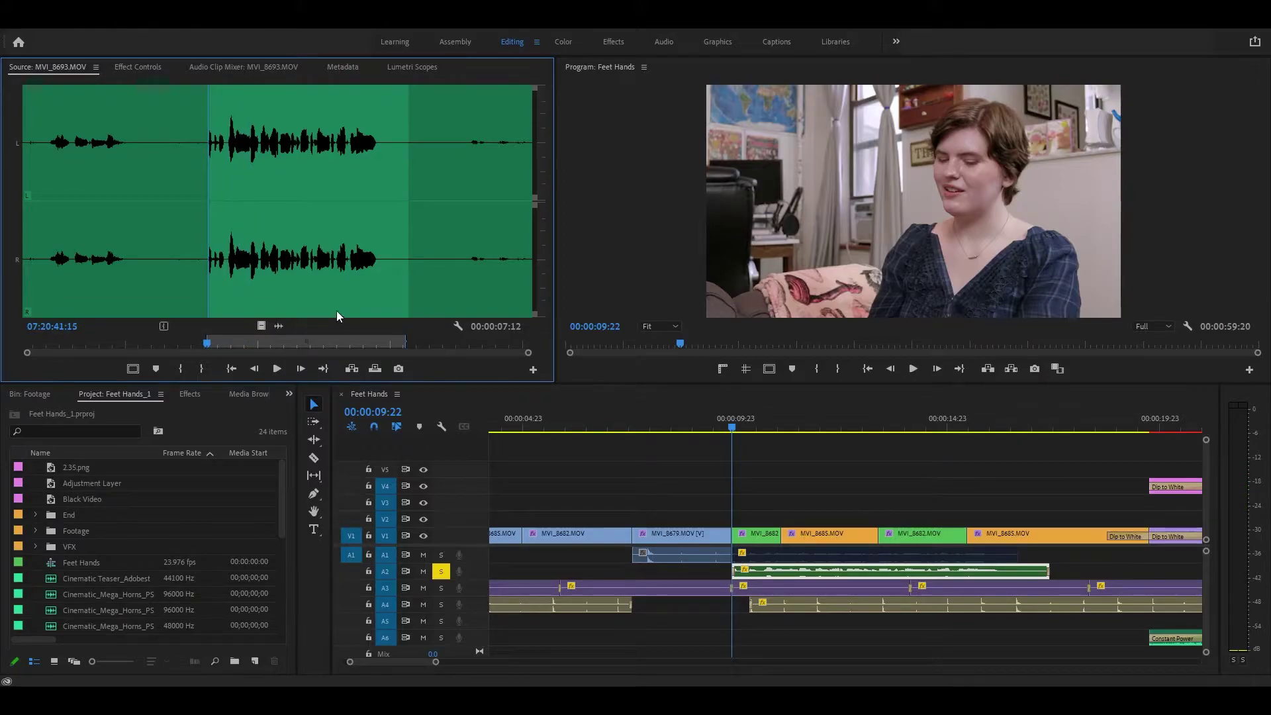
Step: Open the short green MVI_8682.MOV video clip at 00:00:09:22 in the Source monitor and play it to 07:09:30:15
left_click(816, 447)
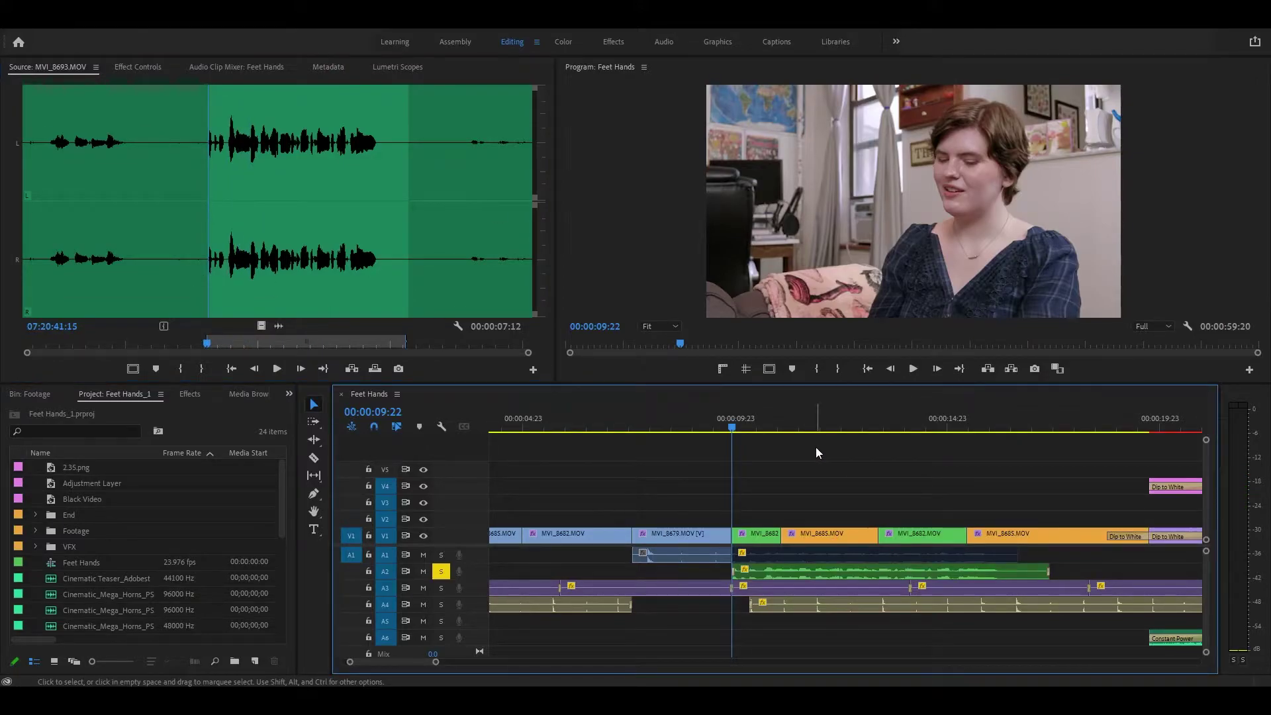
left_click(759, 539)
double_click(757, 538)
key("space")
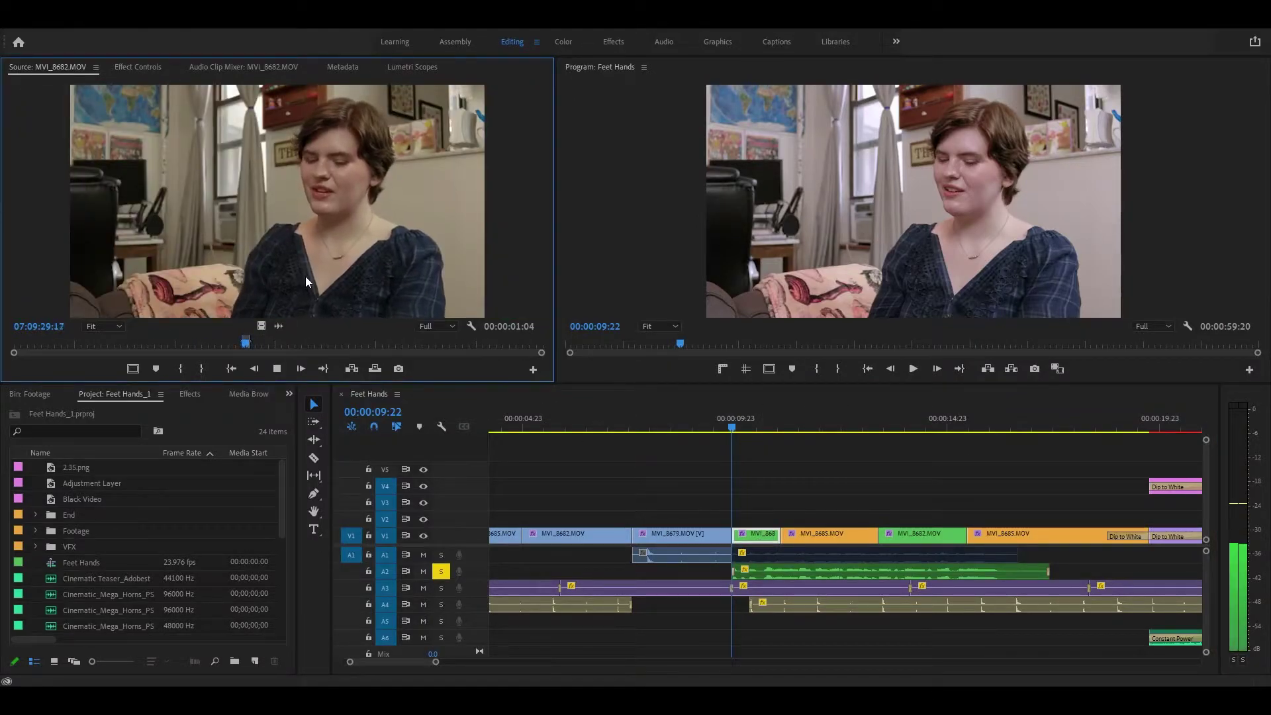
key("space")
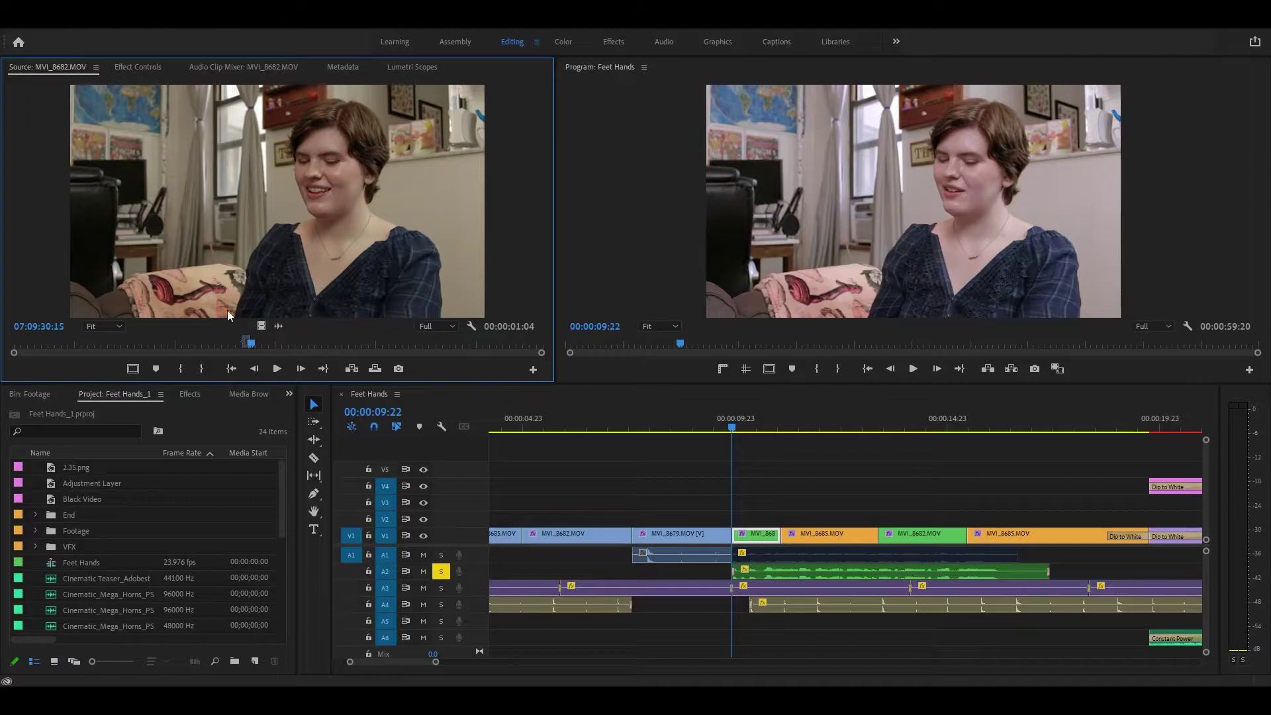
Step: Reopen the green MVI_8693.MOV audio clip from A2 in the Source monitor and play it to 07:20:43:03
double_click(773, 570)
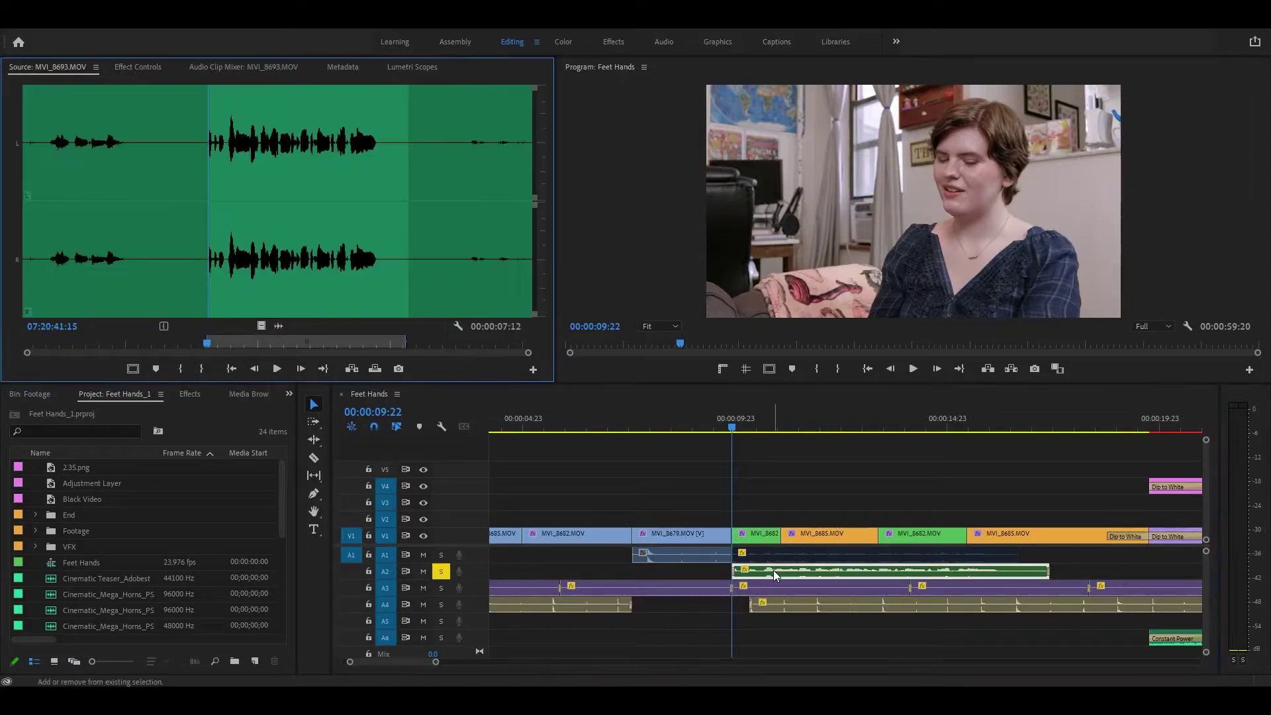
key("space")
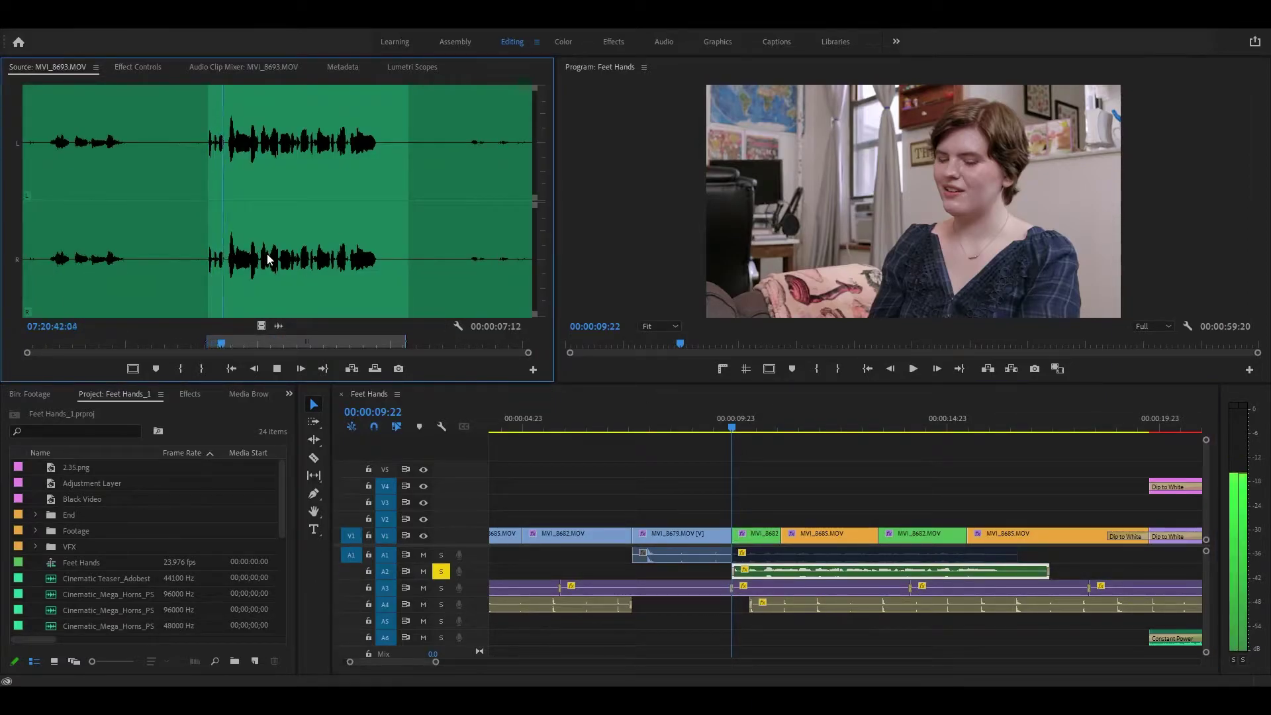
key("space")
left_click(836, 497)
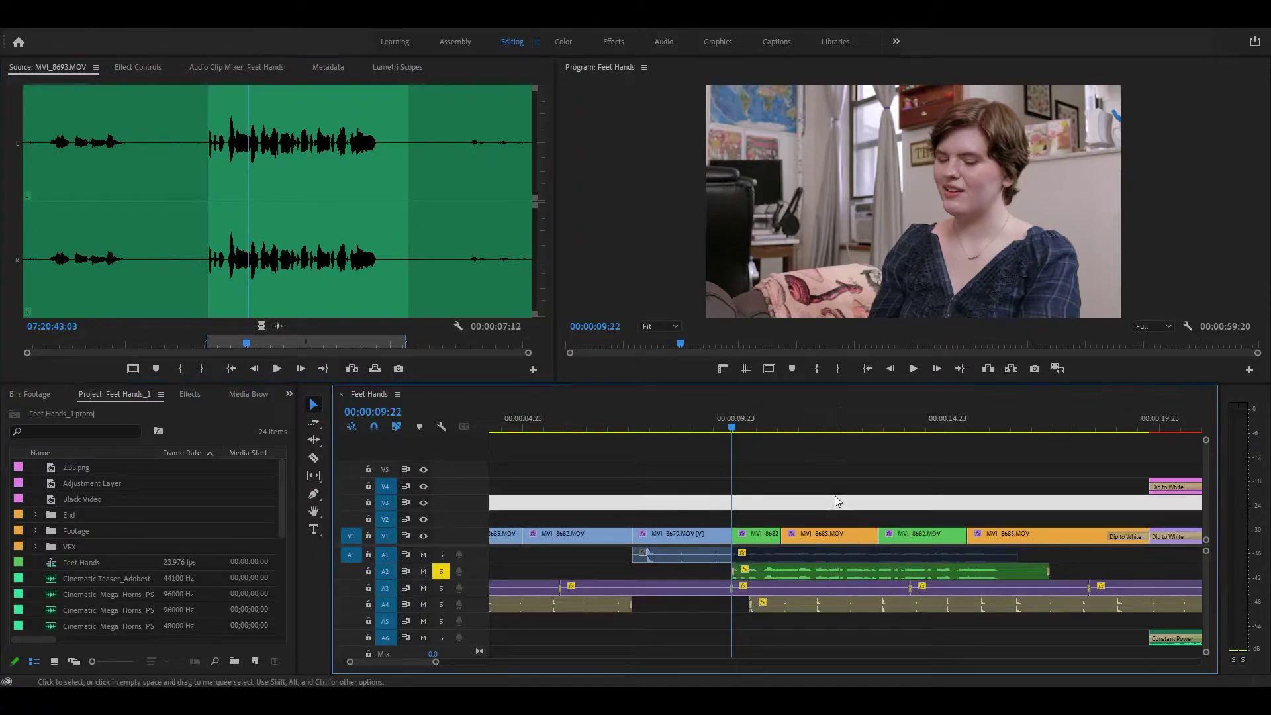
Step: Inspect the volume settings of the A2 MVI_8693.MOV clip in Effect Controls and deselect the clip
left_click(808, 570)
key("shift+5")
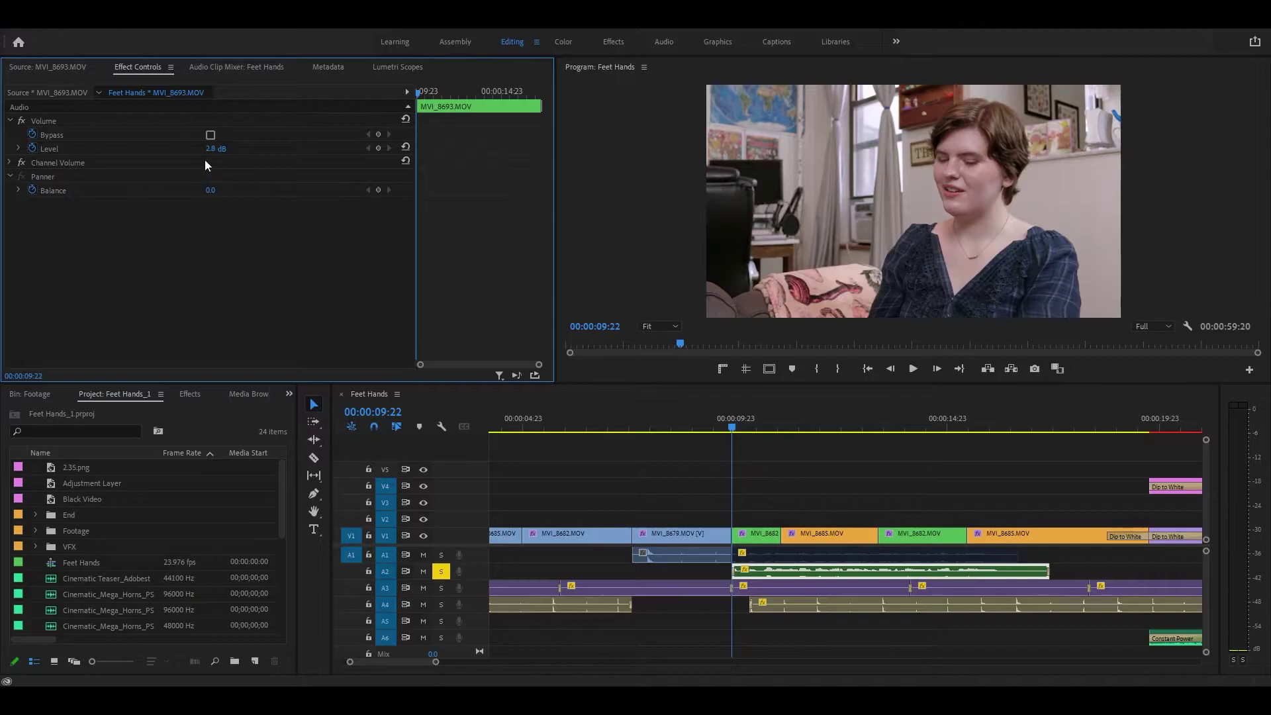
left_click(851, 487)
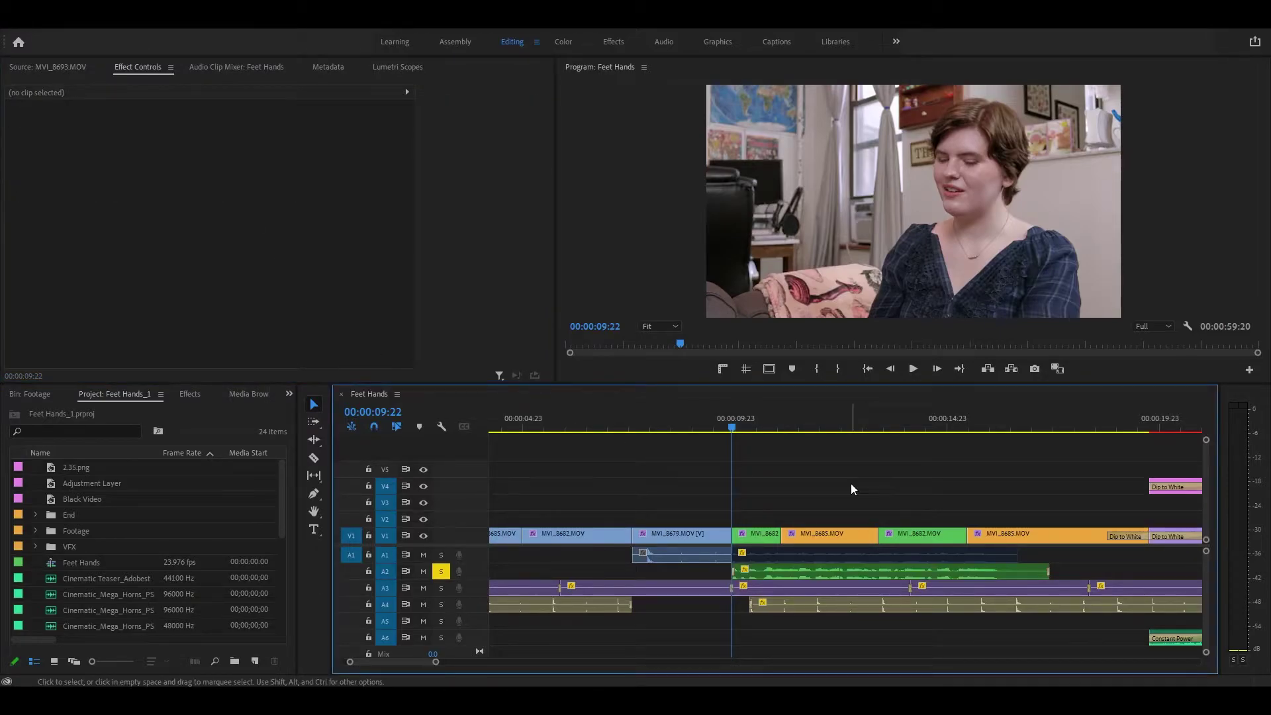
Step: Unsolo A2, inspect the effect settings of the A3 and A4 audio clips below it, and play on to 00:00:12:19
scroll(852, 487, "down", 2)
scroll(852, 483, "down", 1)
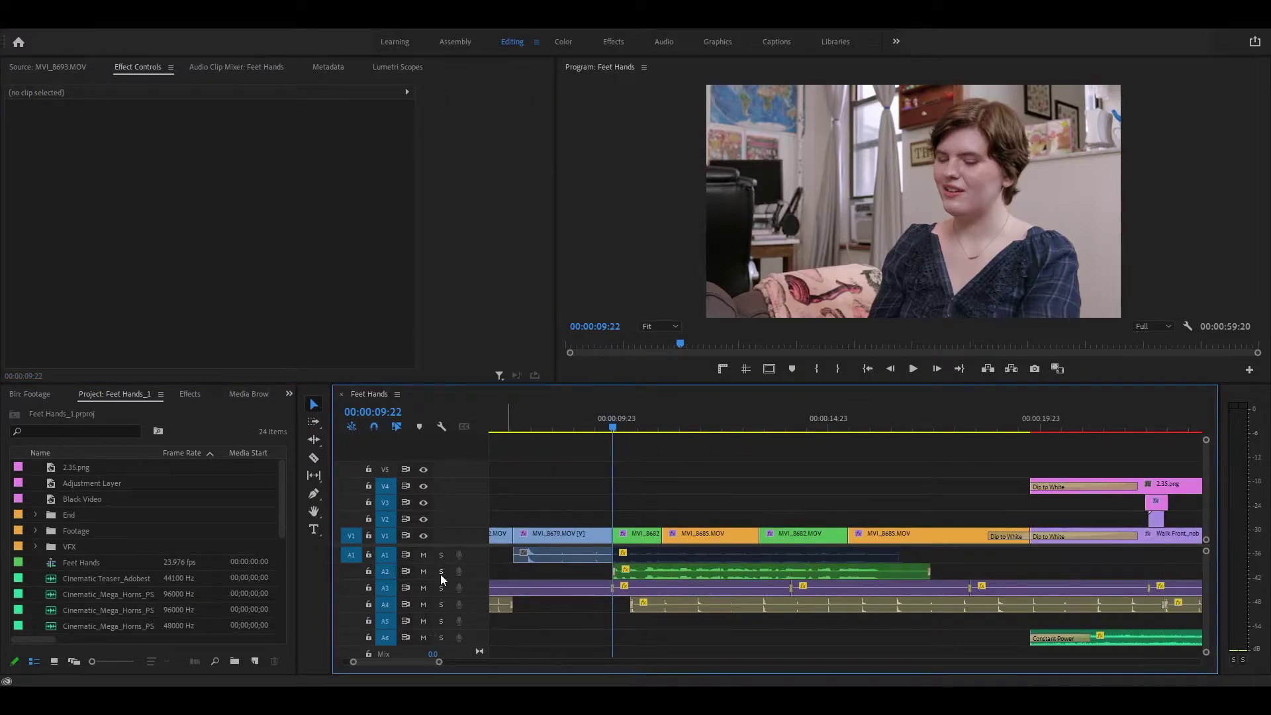
left_click(661, 586)
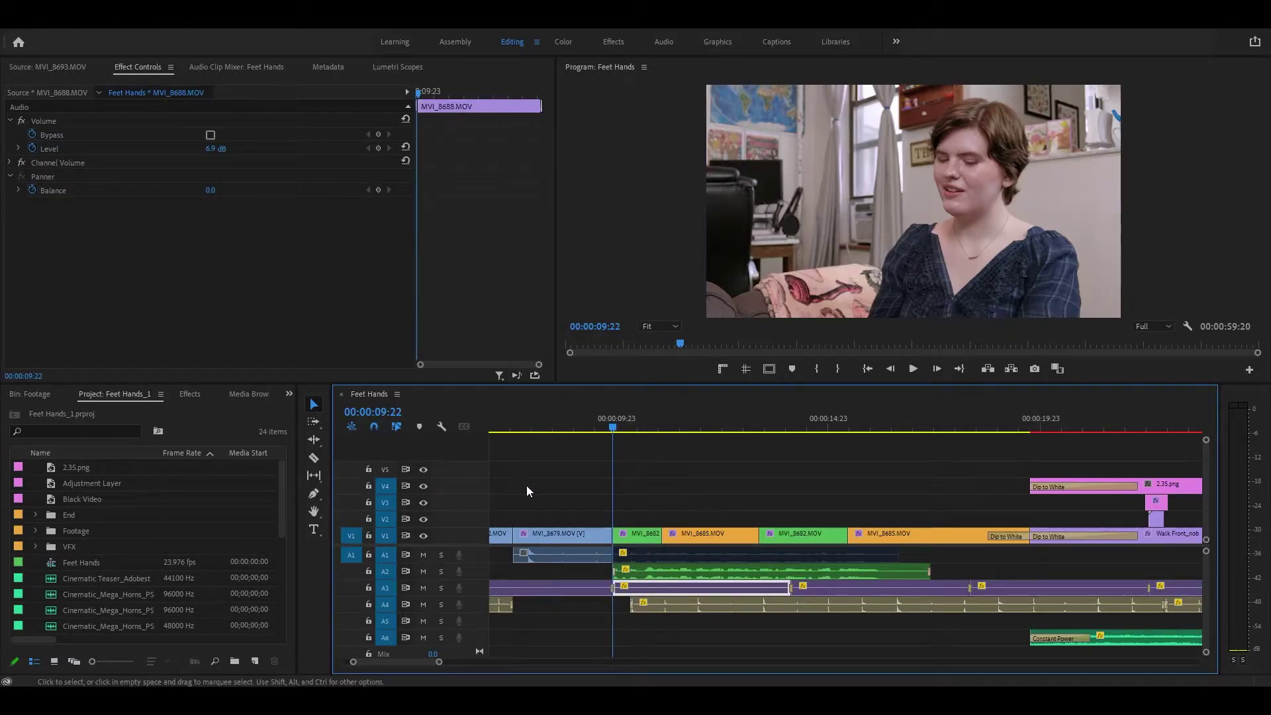
left_click(681, 605)
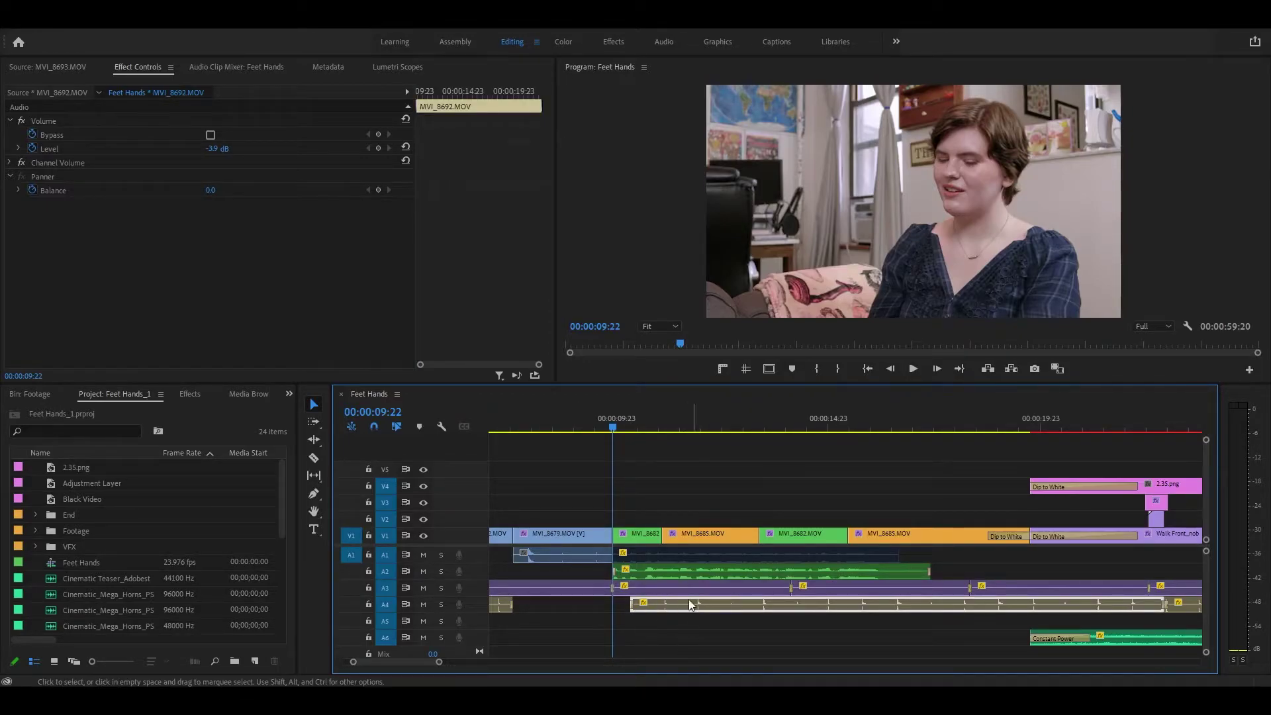
key("space")
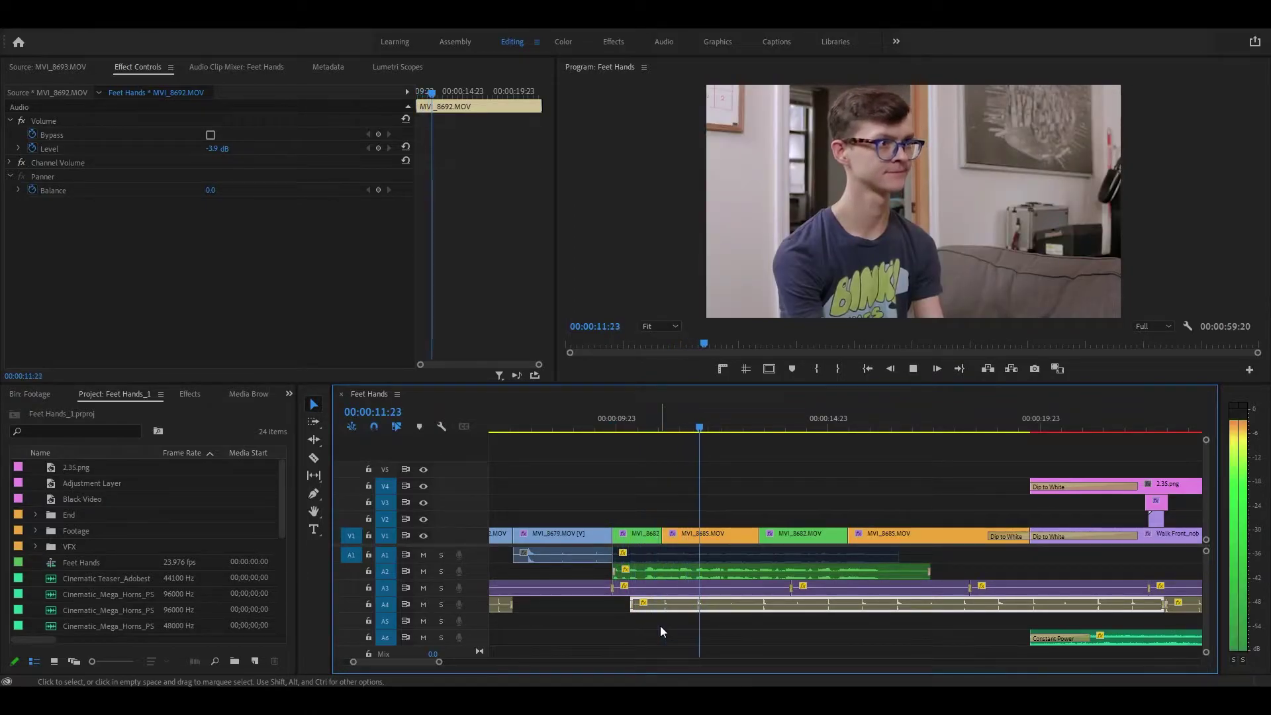
key("space")
Step: Open the first orange MVI_8685.MOV clip in the Source monitor, play it to 07:12:29:23, and return to Effect Controls
left_click(708, 535)
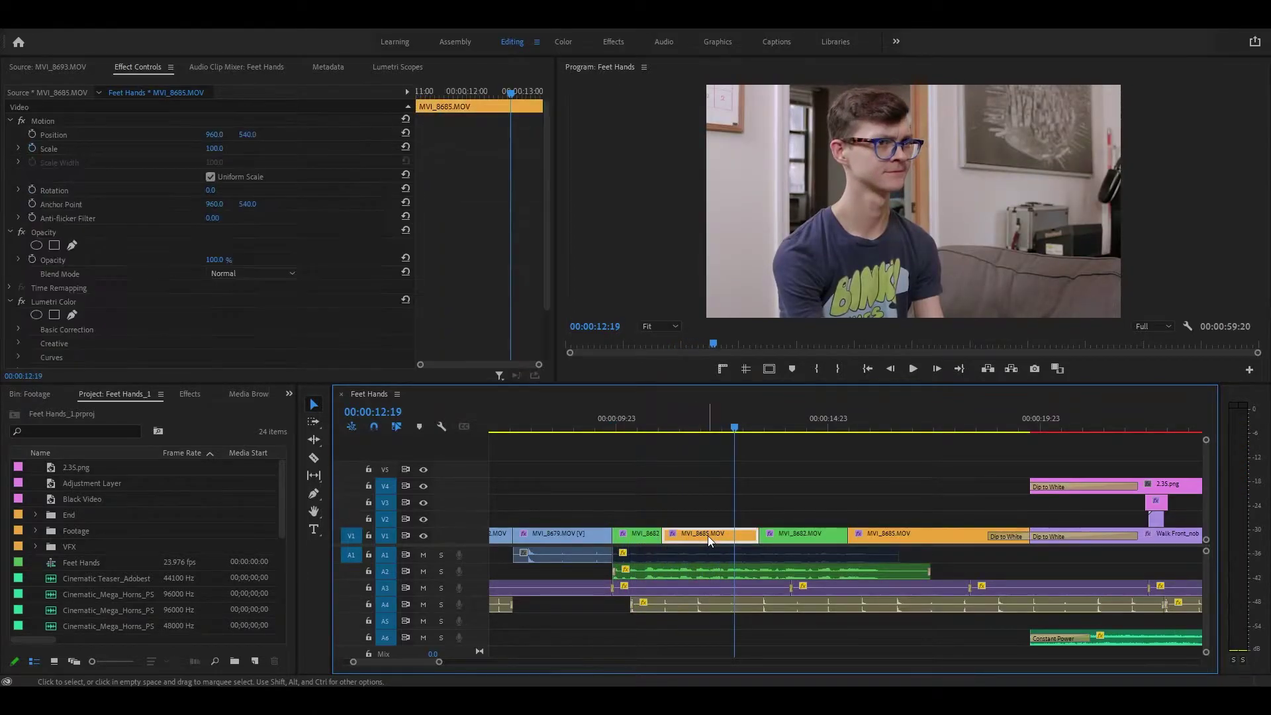
double_click(708, 535)
key("space")
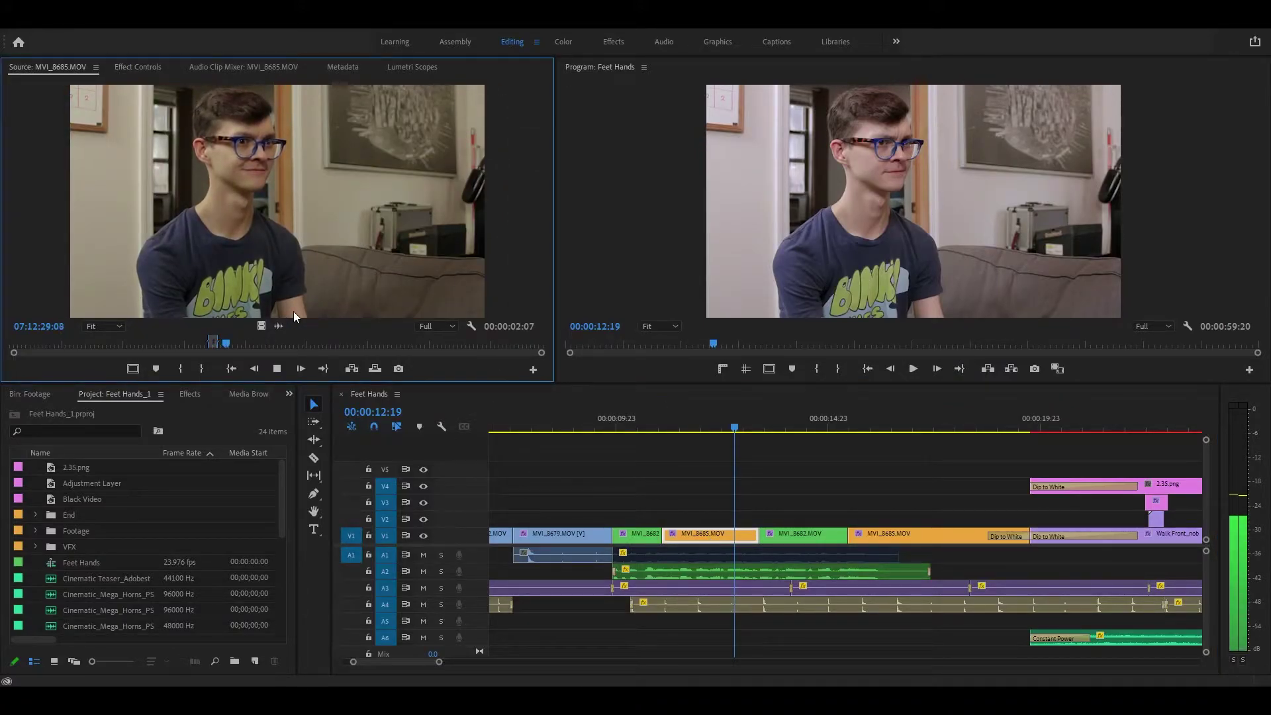
key("space")
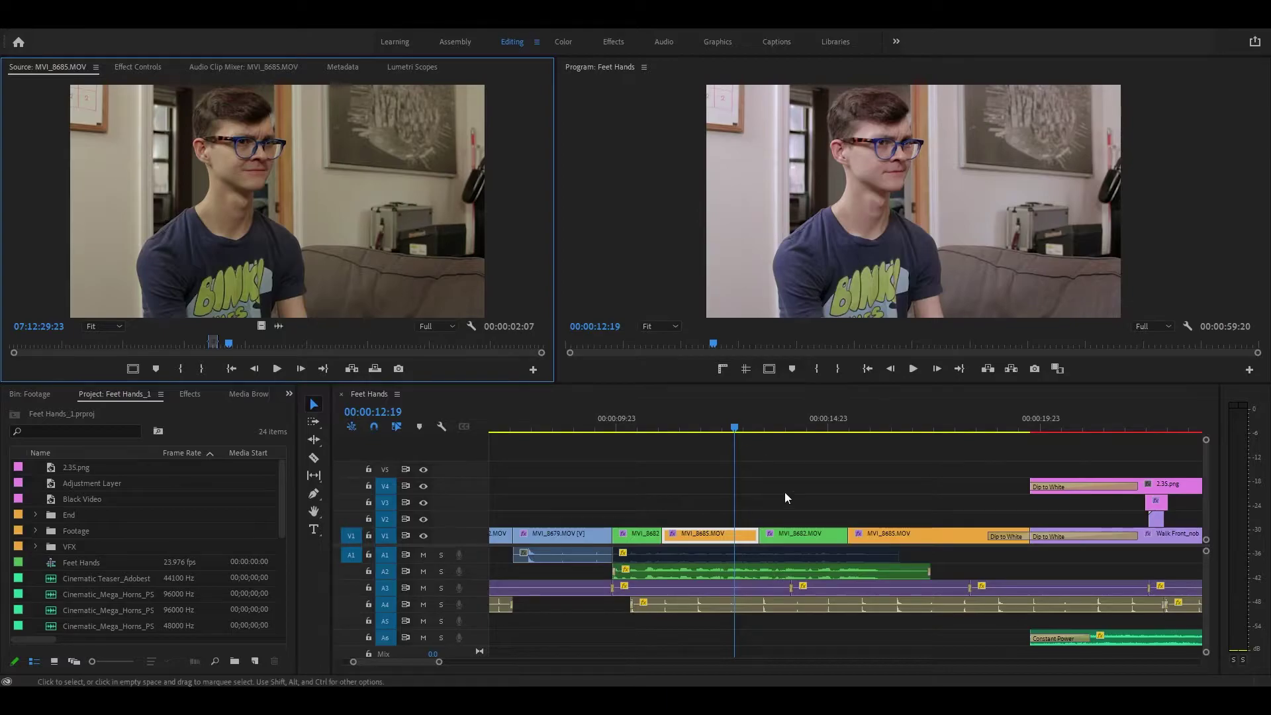
key("shift+5")
left_click(804, 470)
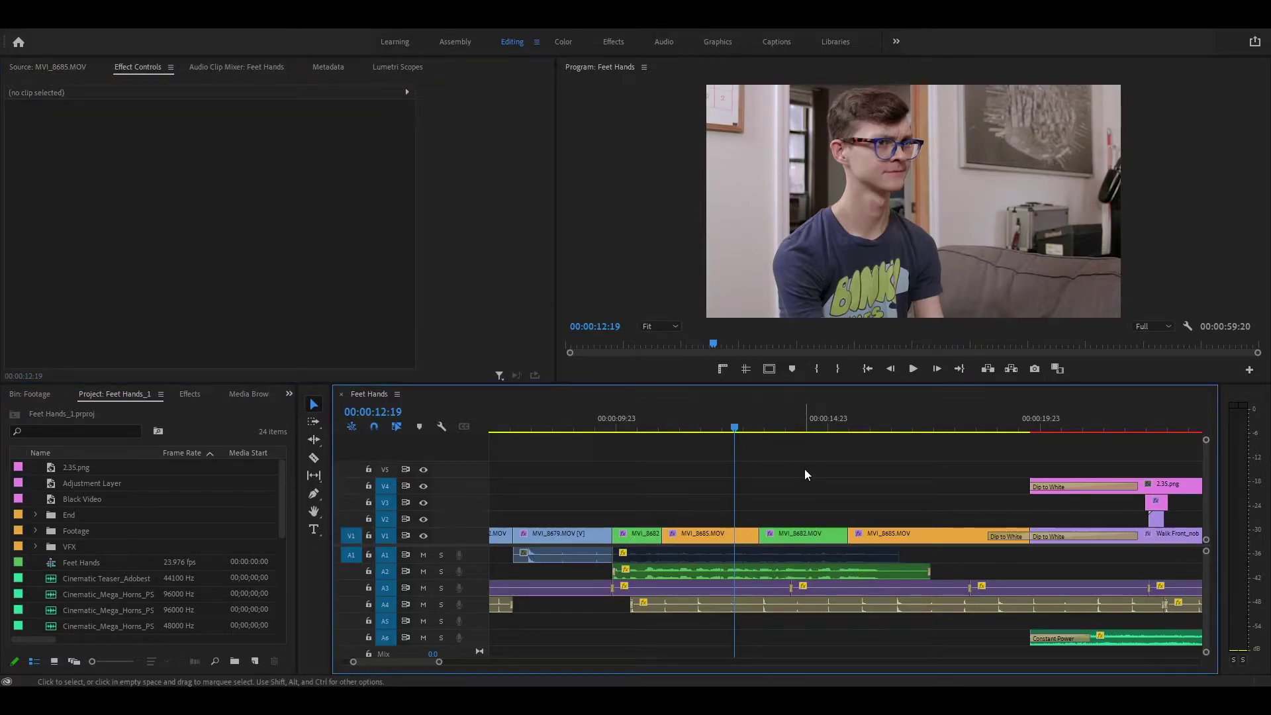
Step: Survey the color-coded clips along the timeline from the opening blue shots to the last shots near 00:00:49:22
scroll(797, 491, "down", 3)
scroll(797, 491, "up", 2)
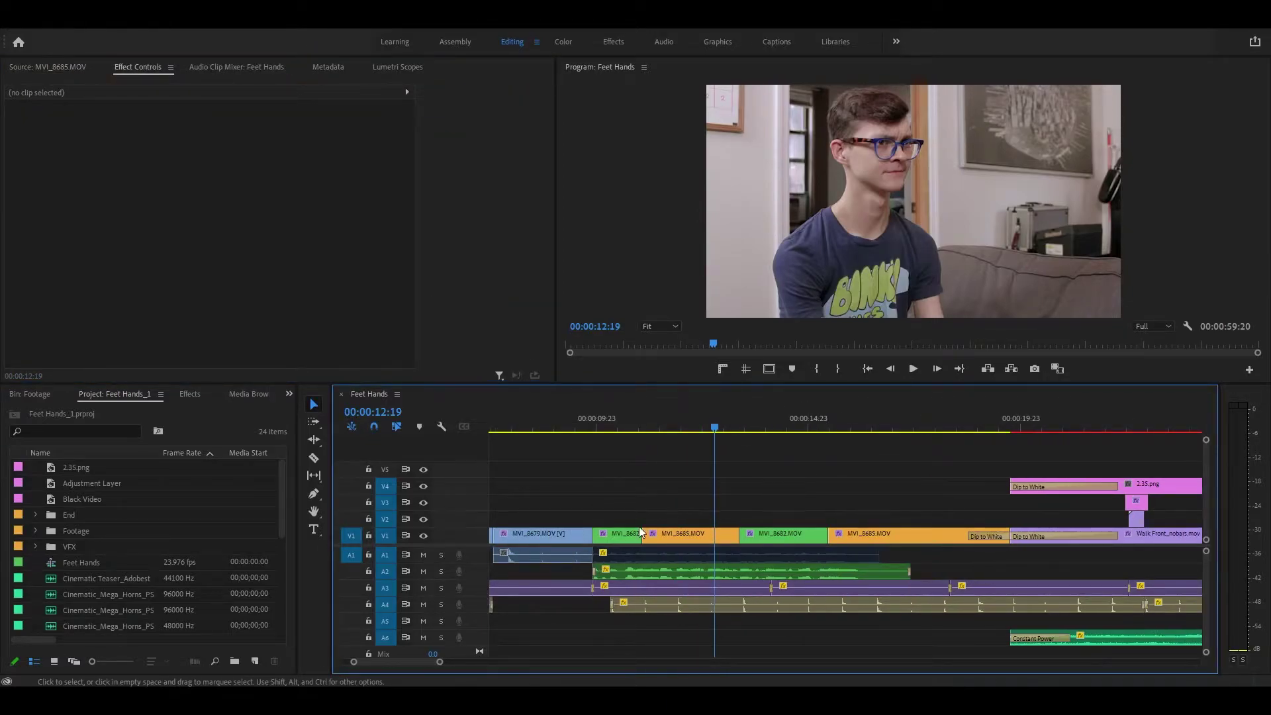
left_click(621, 539)
left_click(818, 507)
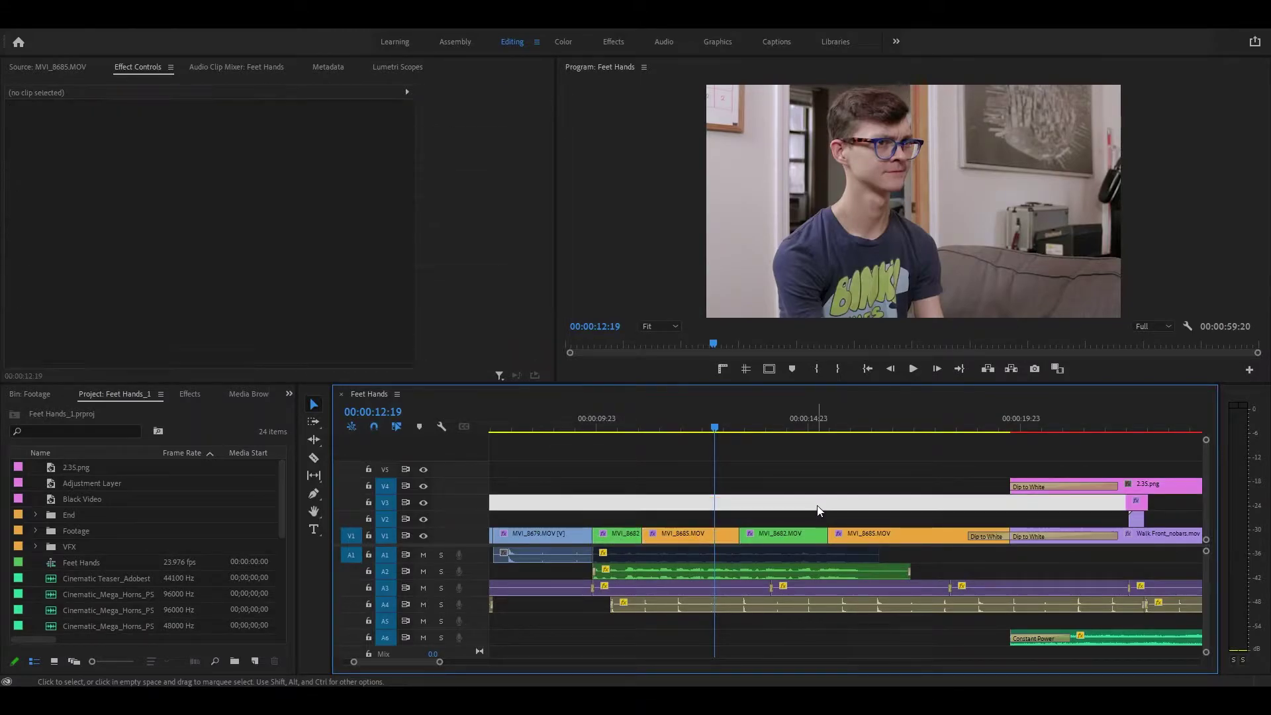
scroll(819, 510, "up", 5)
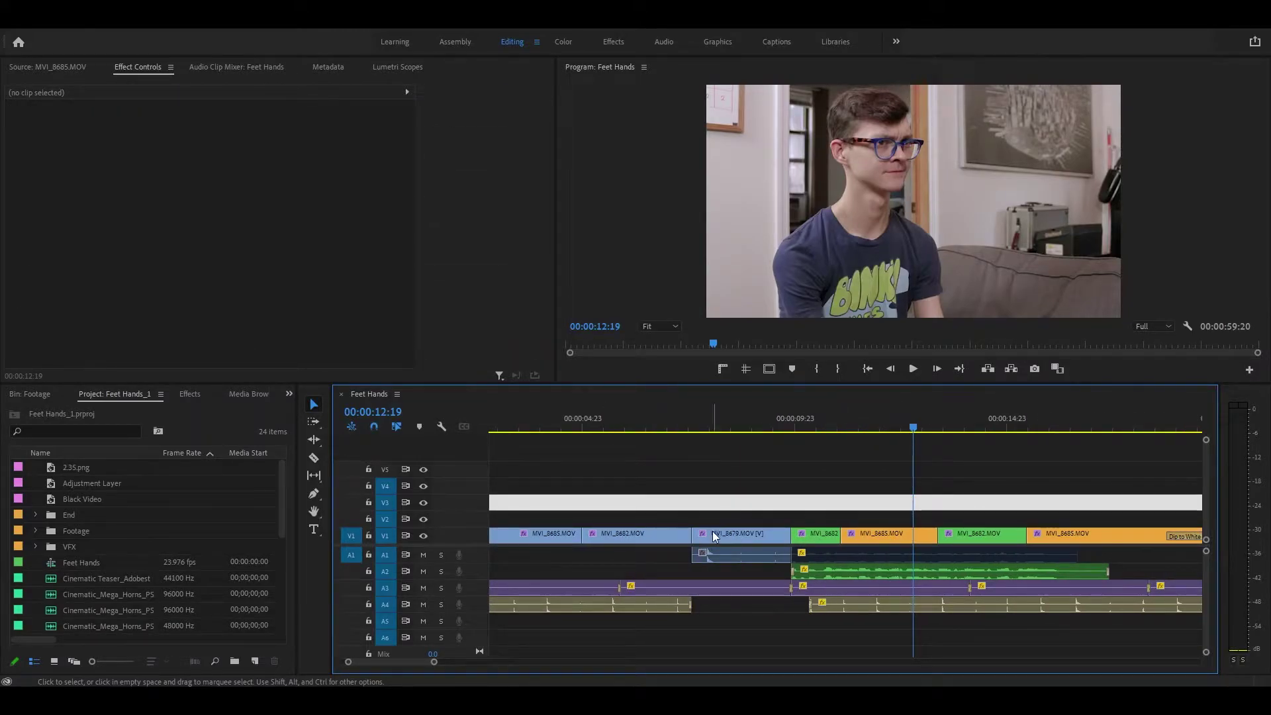
scroll(729, 530, "down", 6)
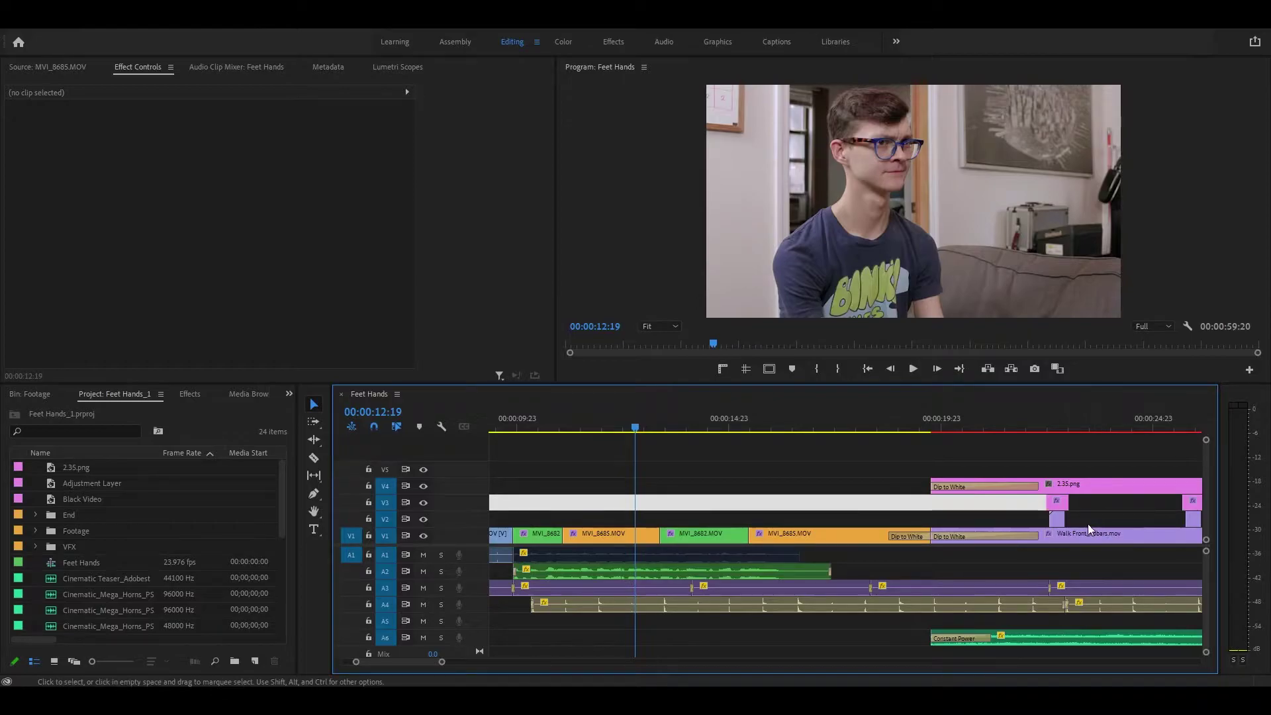
scroll(1088, 530, "down", 13)
scroll(1087, 530, "down", 12)
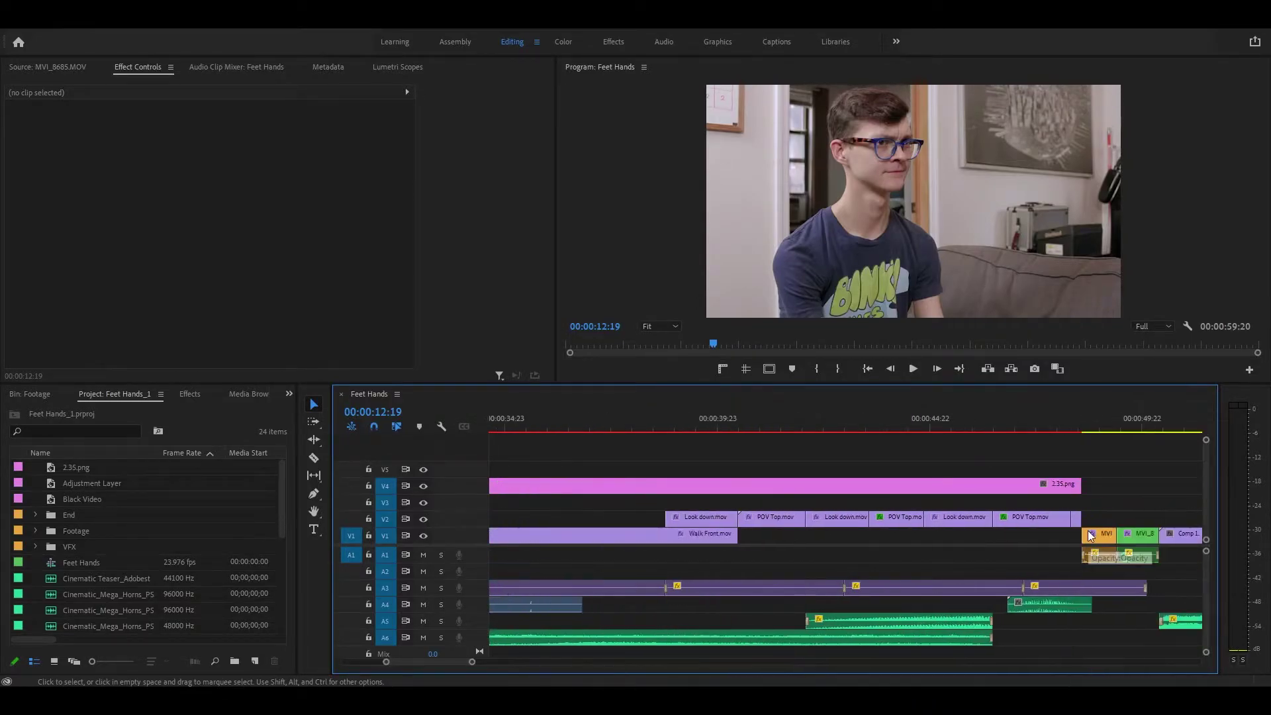
scroll(828, 551, "up", 20)
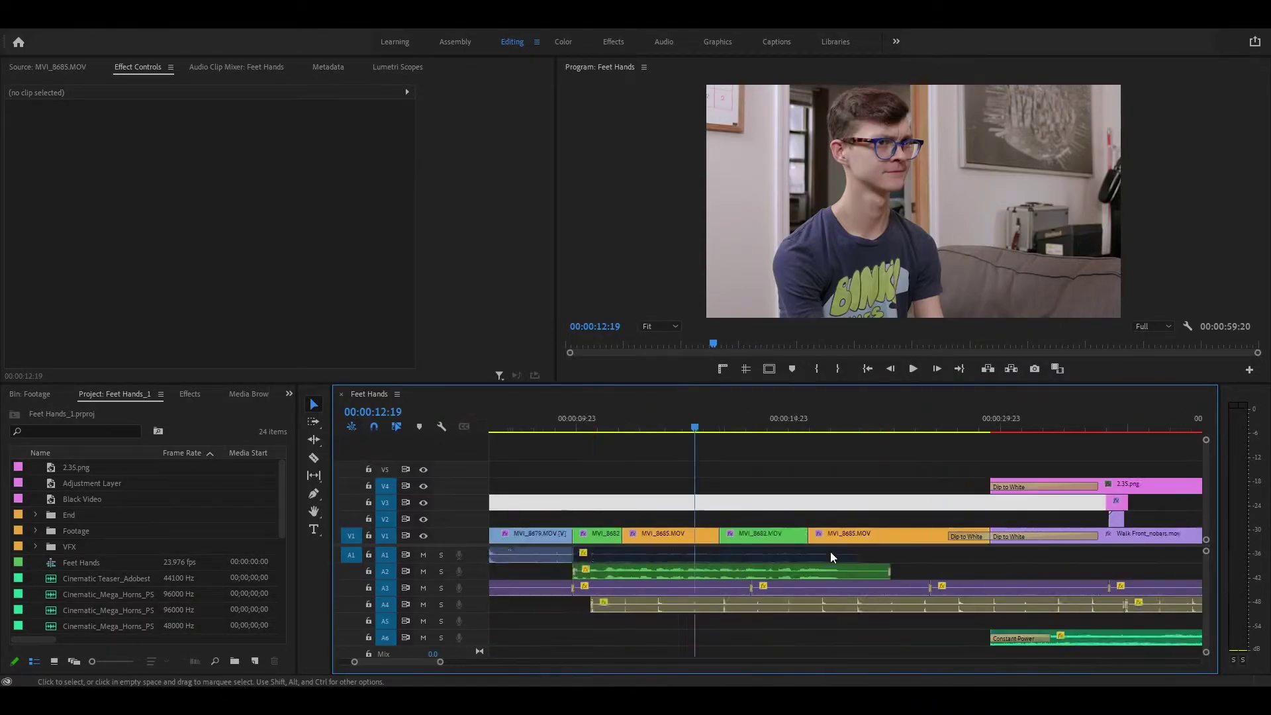
Step: Play from 00:00:12:19 through the Dip to White transition and stop at 00:00:22:08
scroll(830, 551, "down", 2)
key("space")
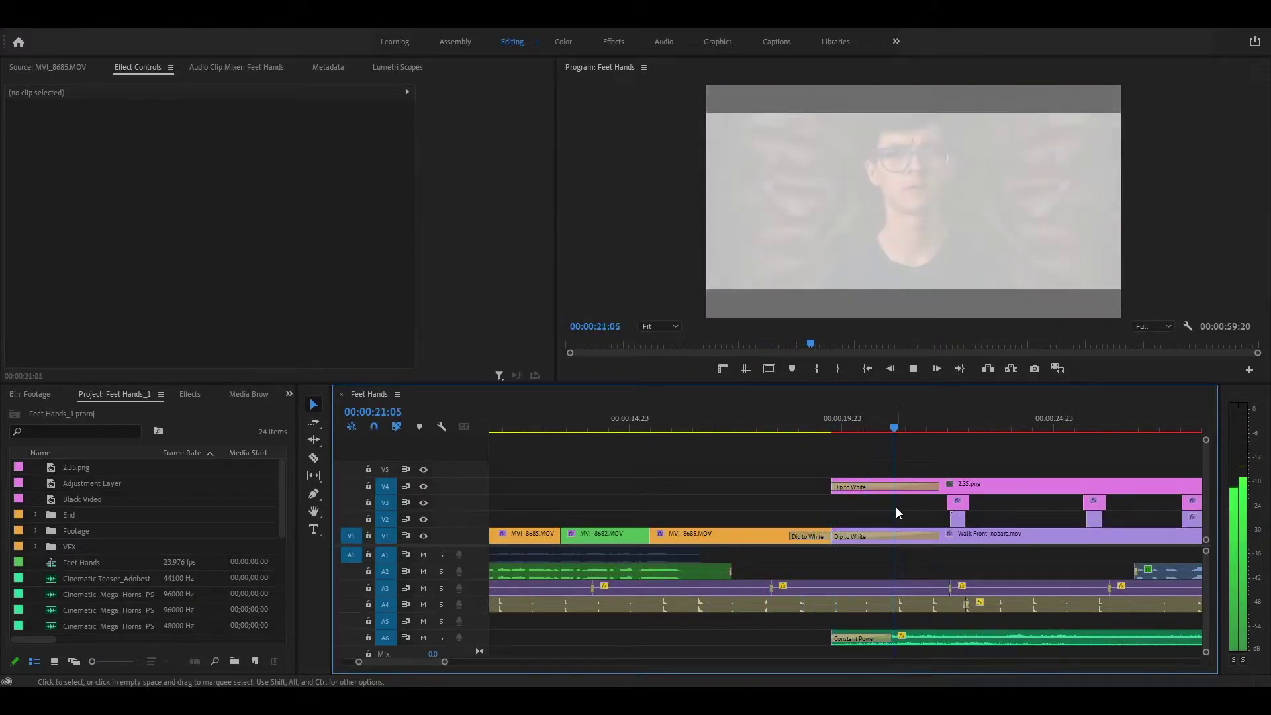
key("space")
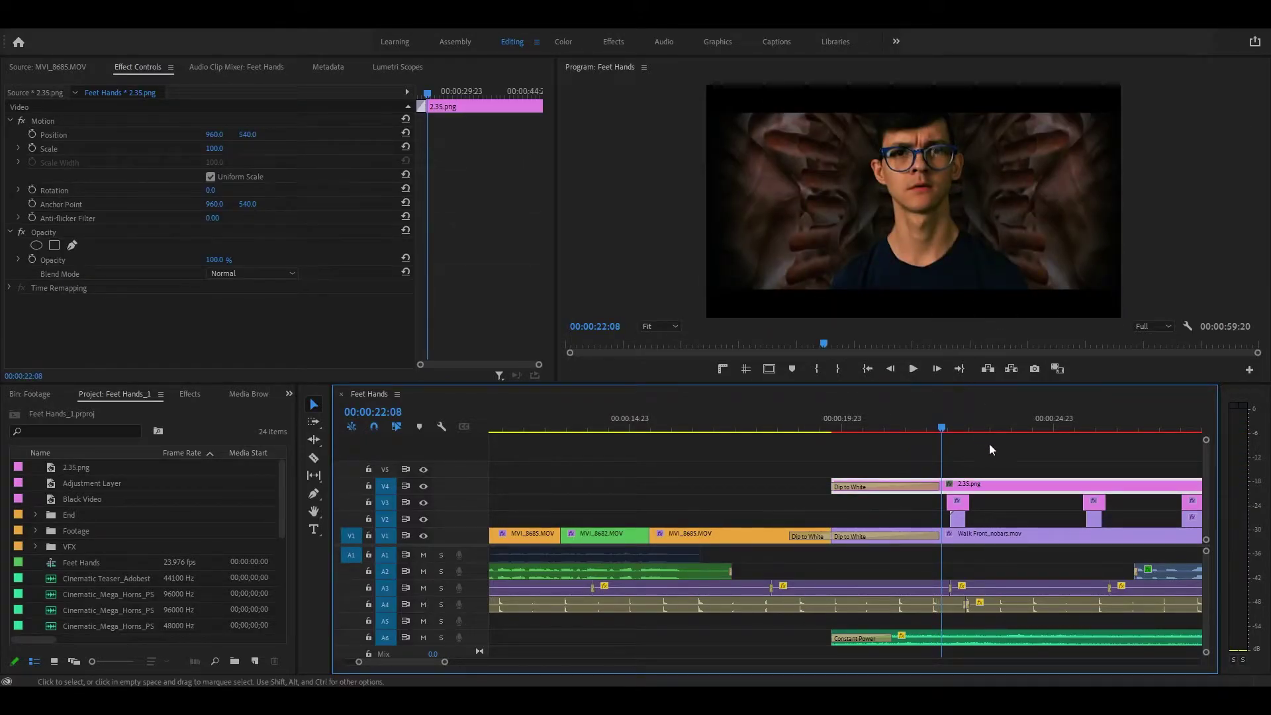
Step: Hide track V4 and examine the frame at 00:00:22:08 without the 2.35.png bars in the maximized Program monitor
scroll(1040, 505, "down", 5)
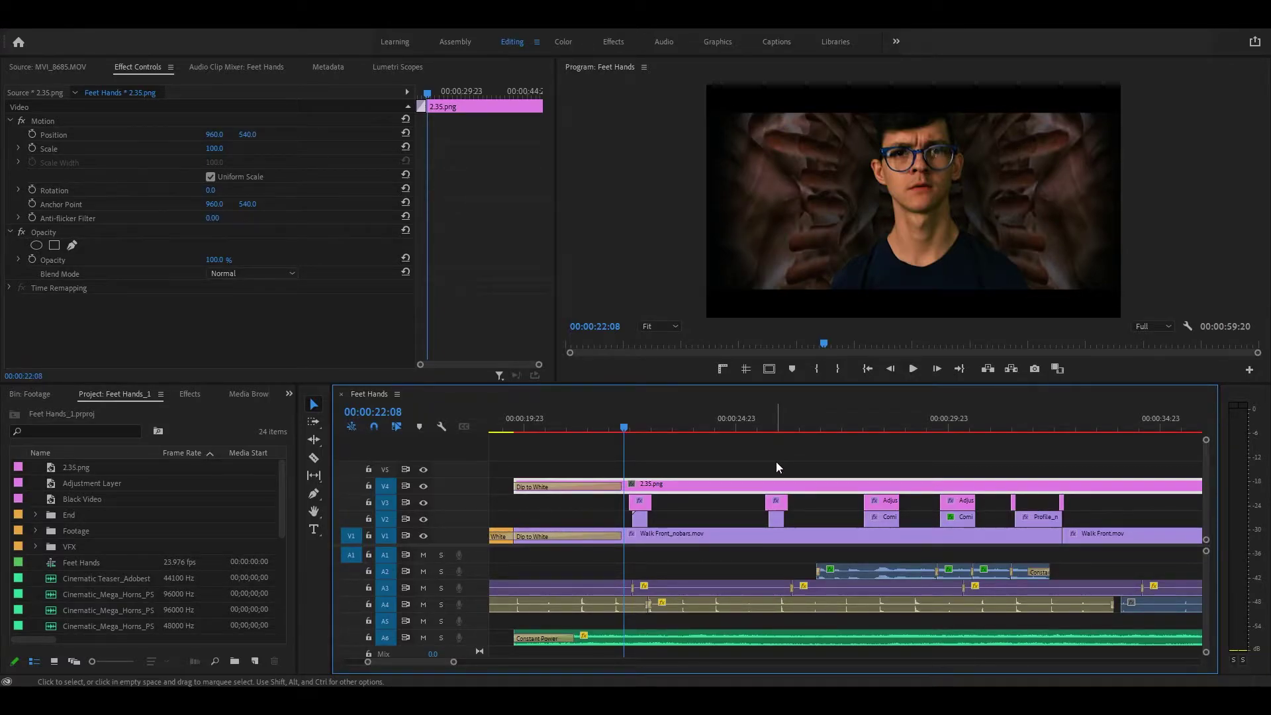
left_click(423, 487)
left_click(423, 486)
left_click(424, 486)
key("grave")
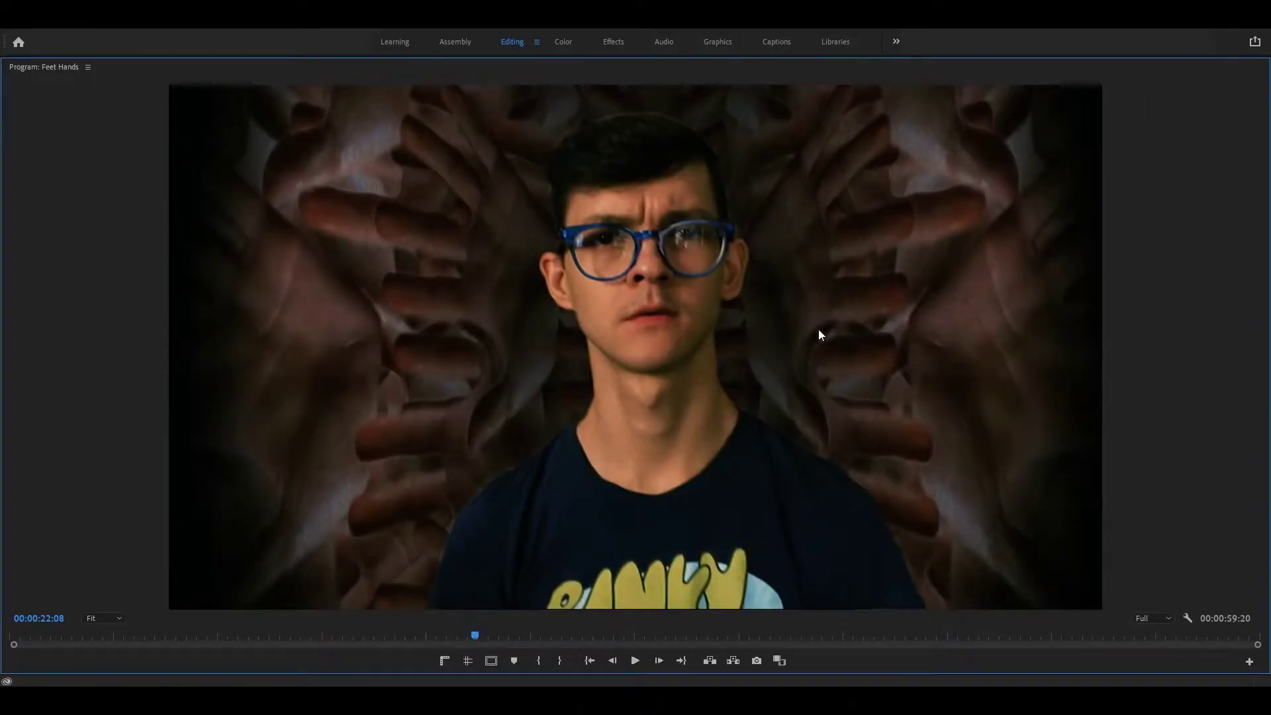
key("grave")
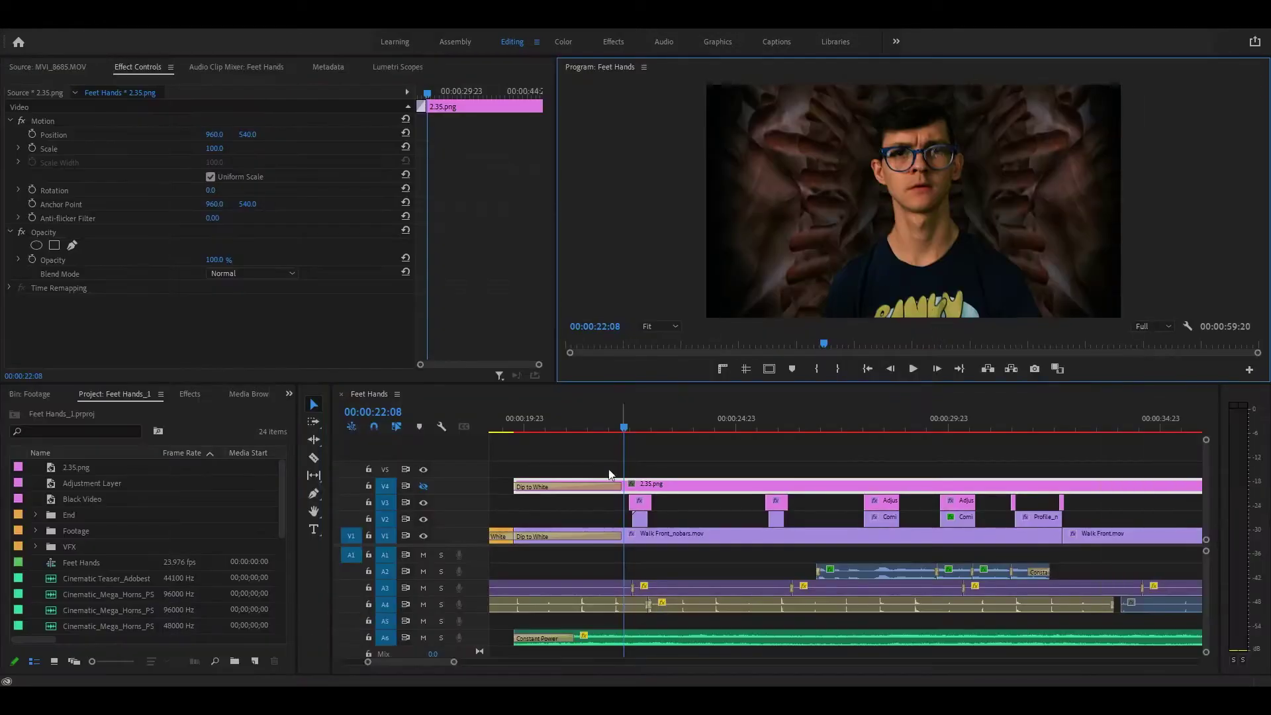
Step: Show track V4 again and examine the letterboxed frame in the maximized Program monitor
left_click(424, 486)
key("grave")
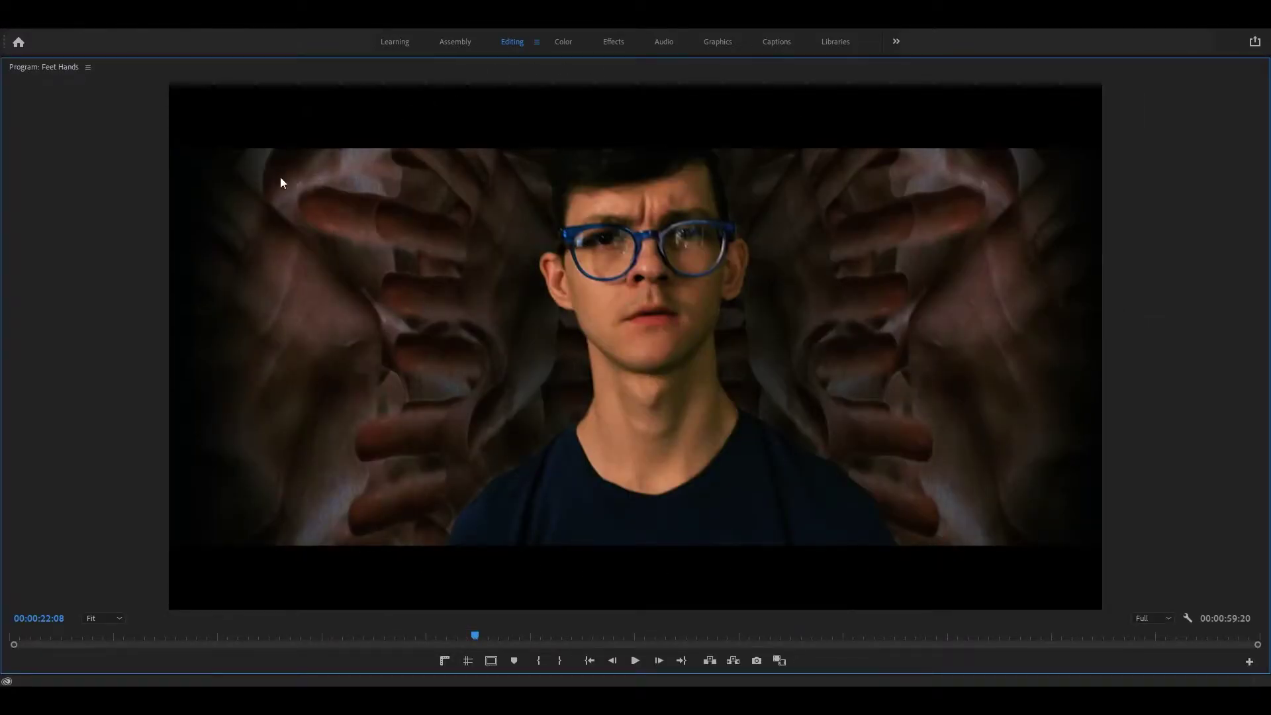
key("grave")
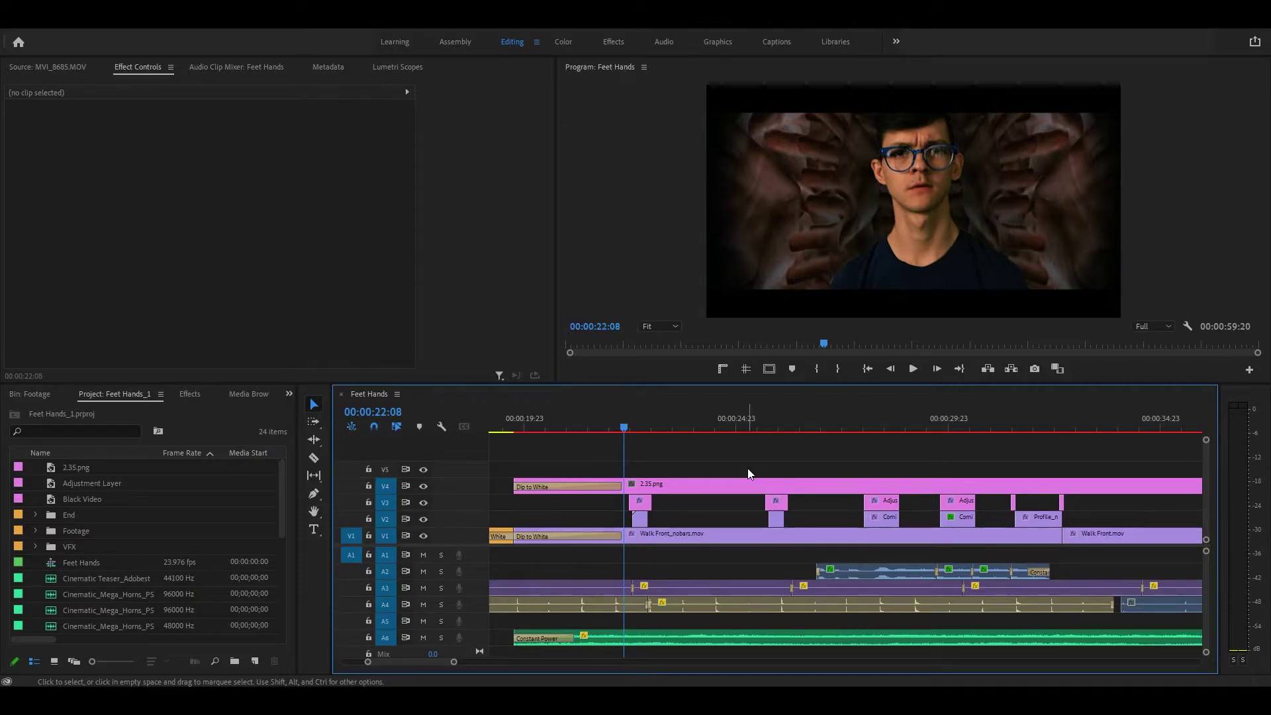
Step: Play the first V2 hands cutaway twice from 00:00:22:08 and park the playhead on it at 00:00:22:16
key("space")
left_click(1040, 224)
key("space")
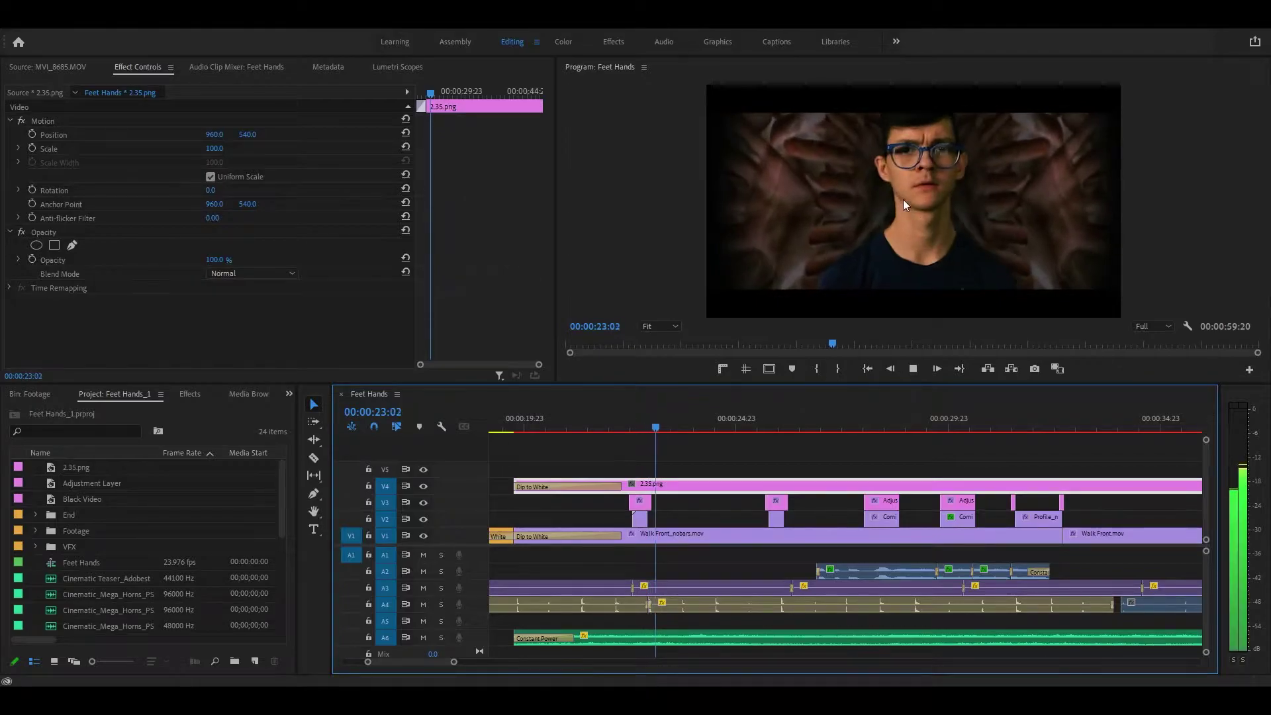
key("space")
left_click(626, 427)
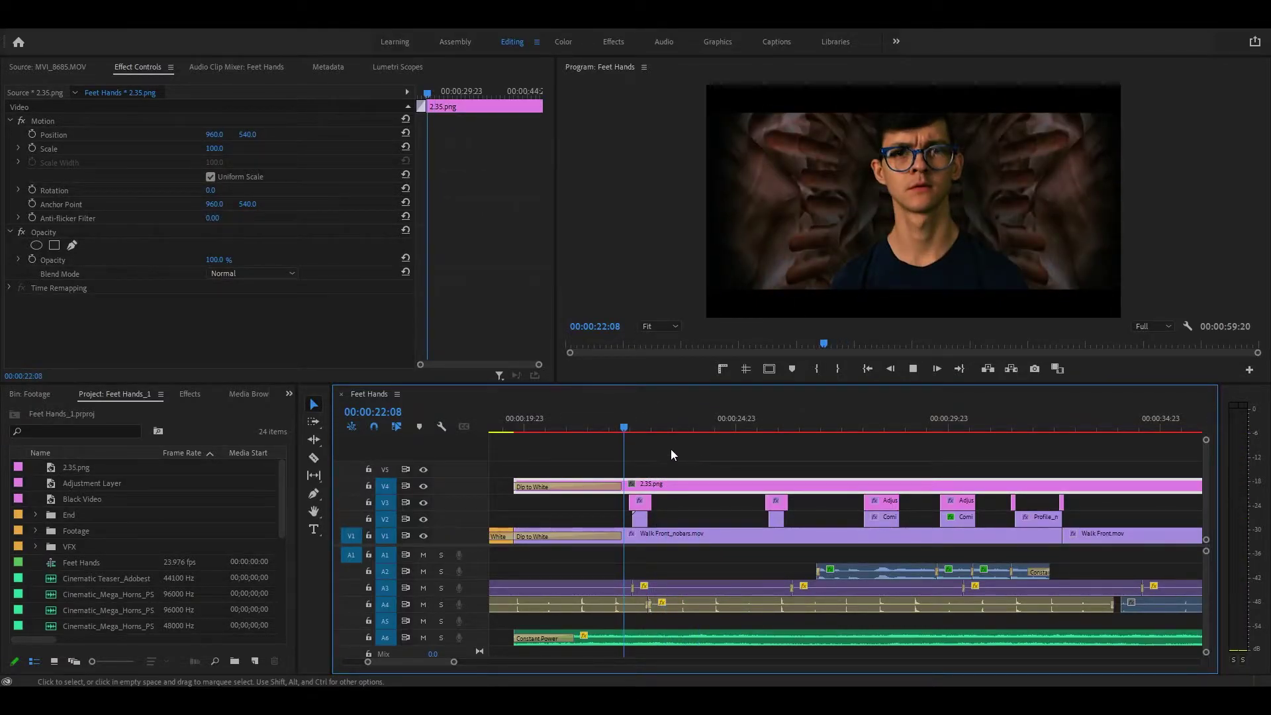
key("space")
key("space")
left_click_drag(656, 428, 641, 427)
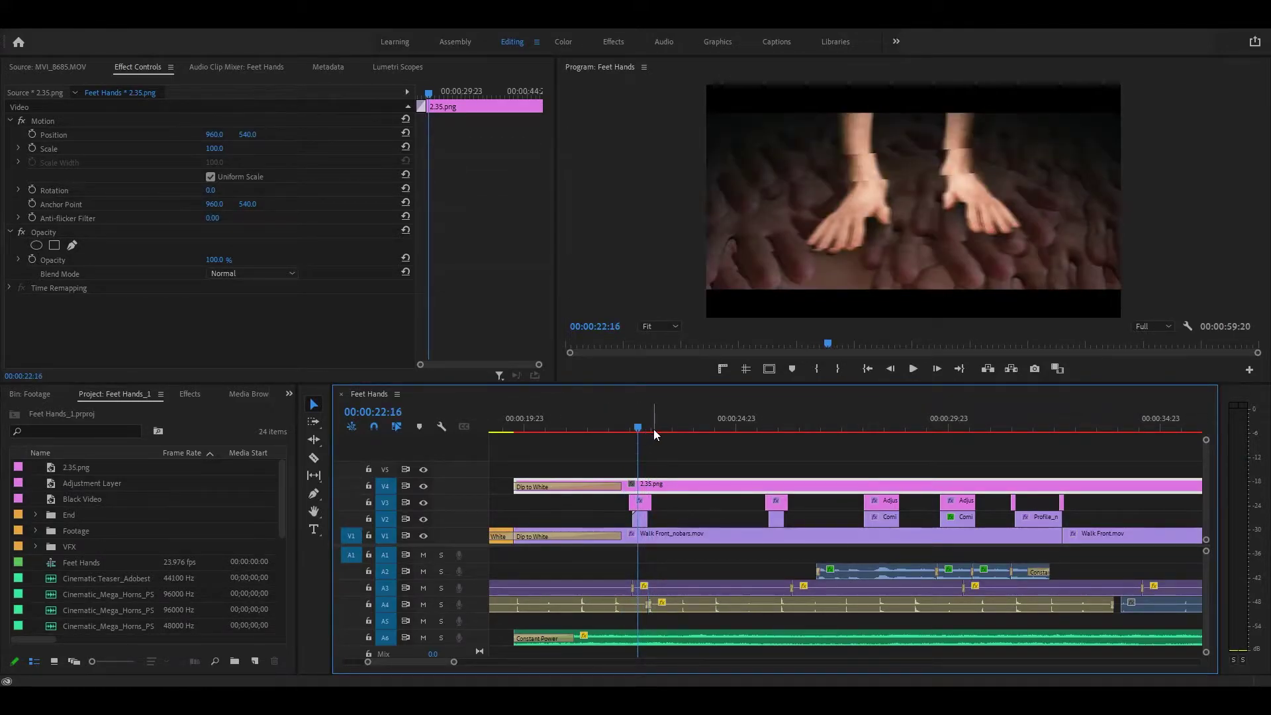
Step: Replay the section under the first V3 Adjustment Layer repeatedly from its start, stopping at 00:00:23:18
key("=")
key("=")
scroll(785, 472, "down", 3)
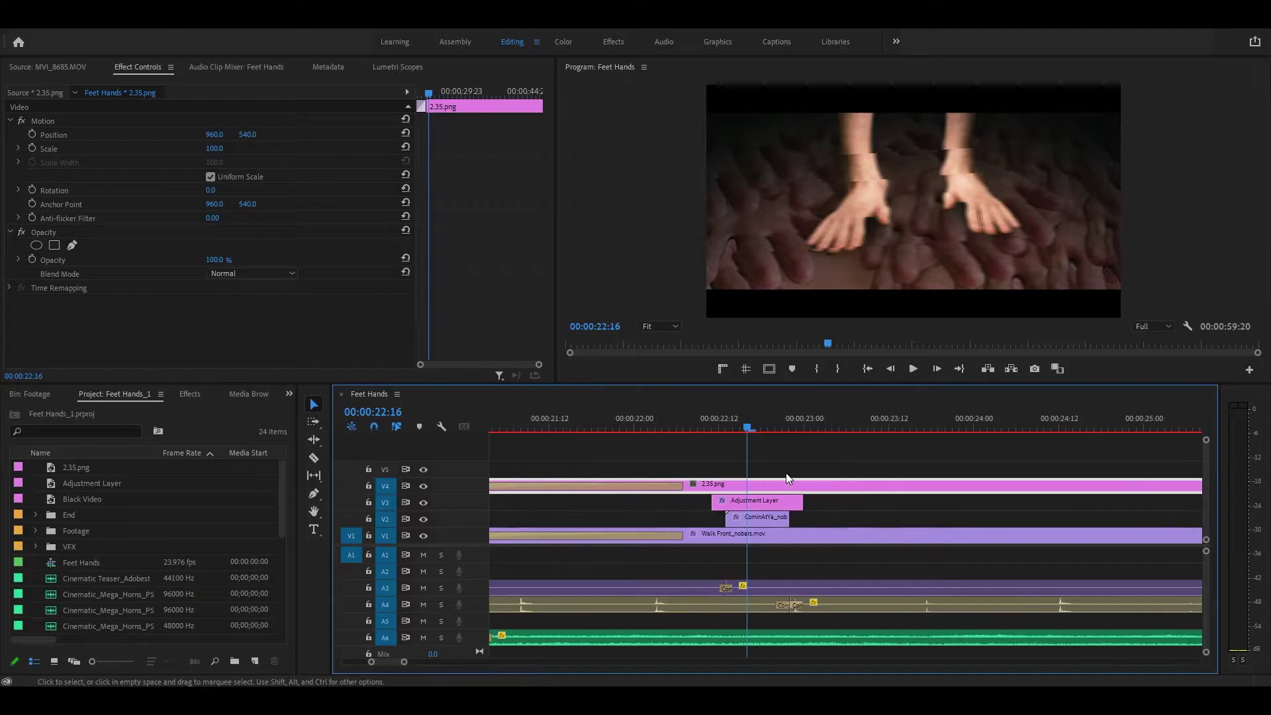
left_click(713, 427)
key("space")
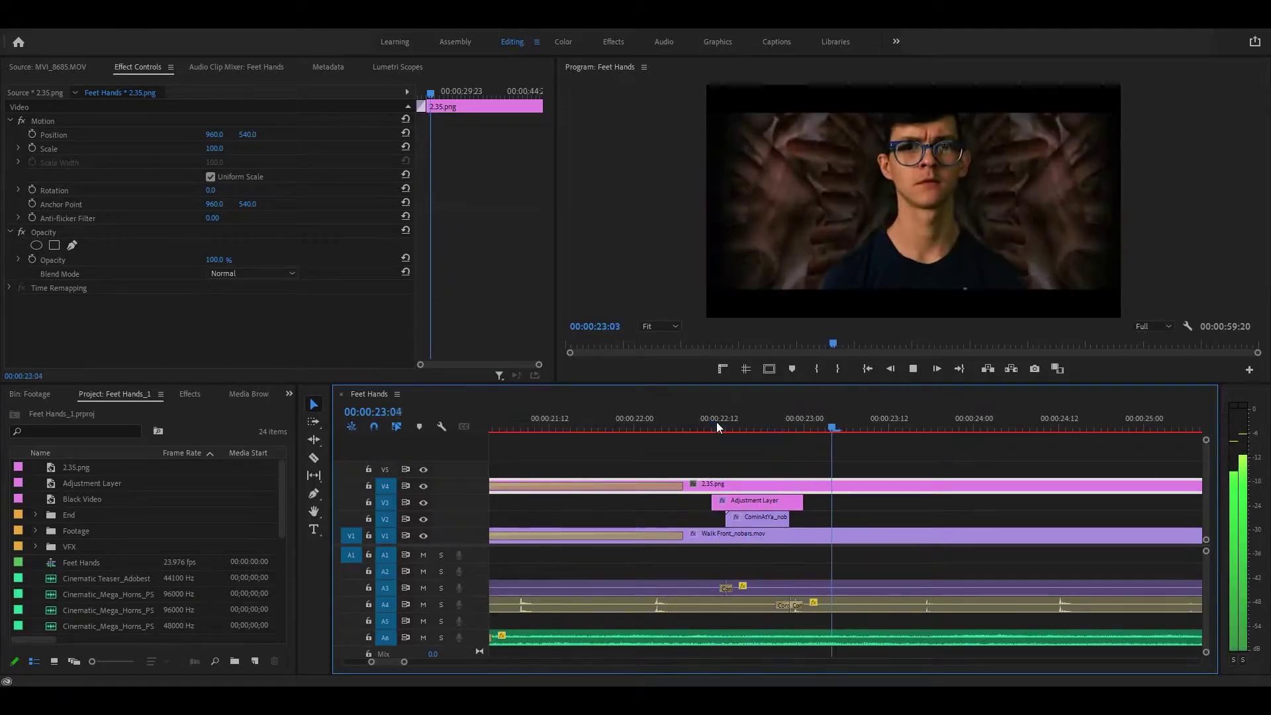
left_click(717, 424)
left_click(716, 424)
left_click(716, 423)
key("space")
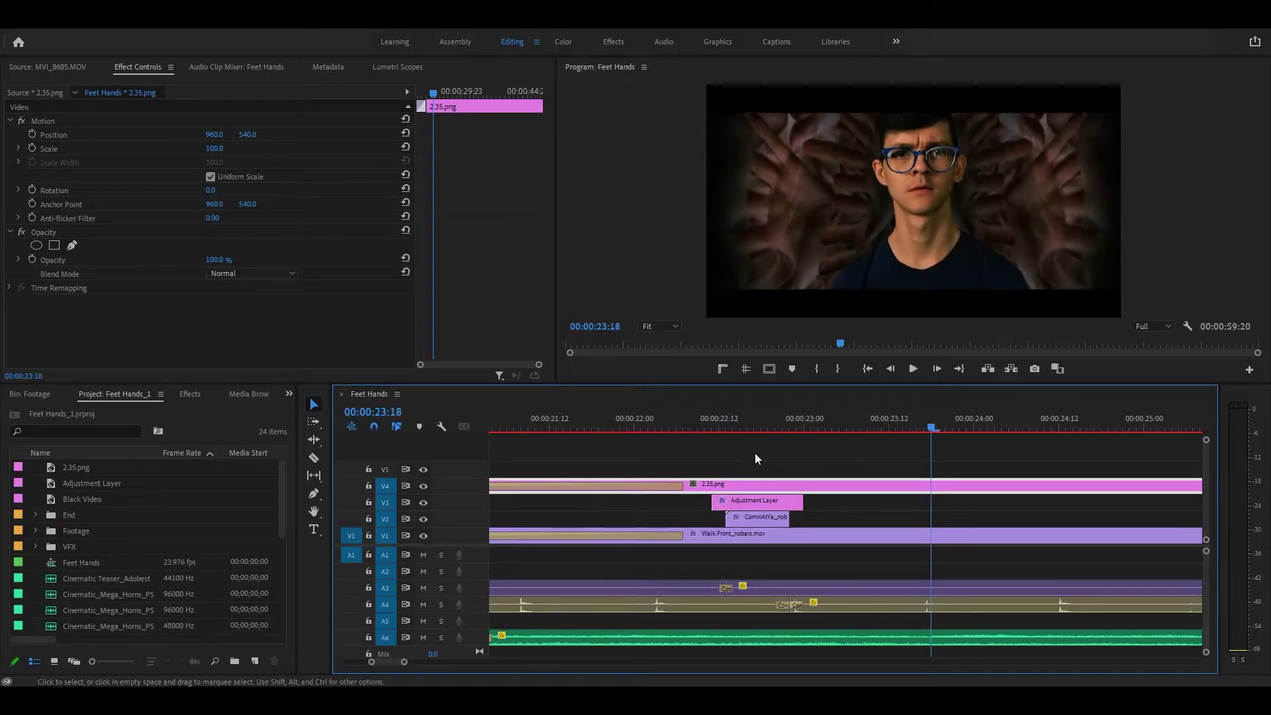
Step: Fit the whole sequence in the timeline and play the remaining Adjustment Layer cutaways from 00:00:23:18
key("backslash")
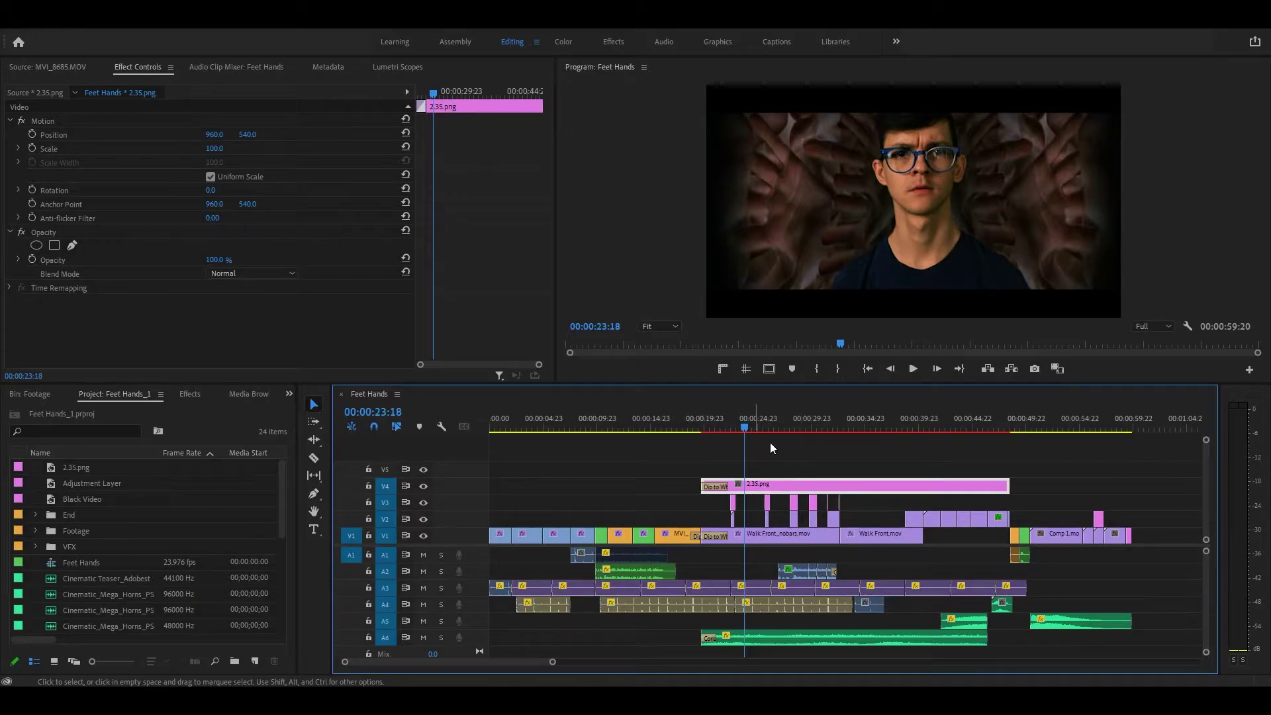
left_click(838, 444)
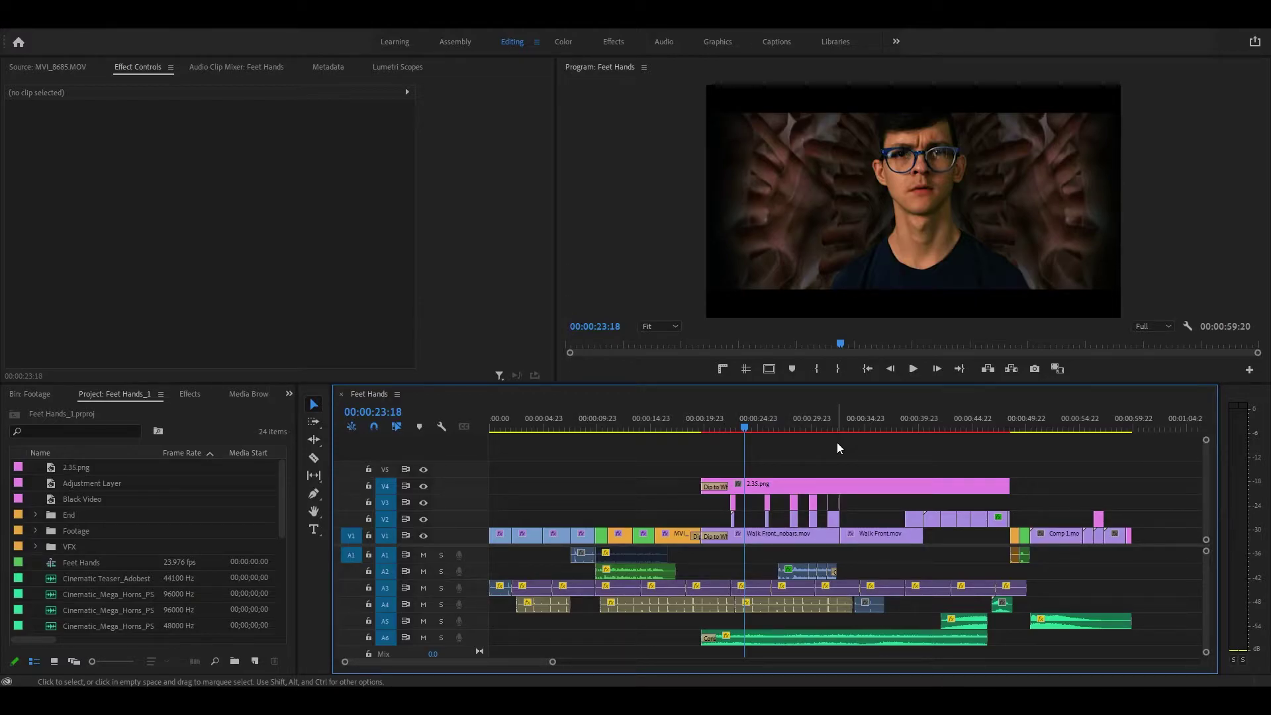
key("space")
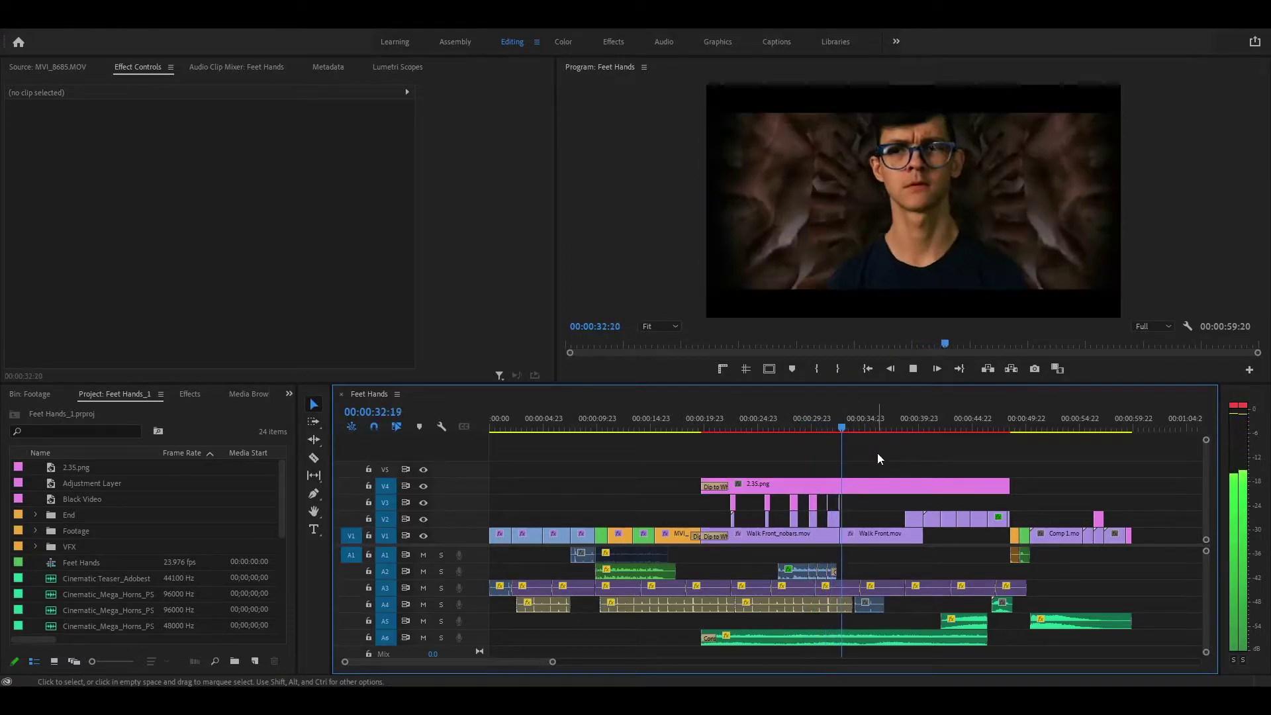
key("d")
Step: Move the playhead back to the end of Walk Front_nobars.mov and play through the Walk Front.mov section, stopping at 00:00:40:20
mouse_move(856, 428)
left_mouse_down()
mouse_move(825, 428)
mouse_move(837, 429)
left_mouse_up()
key("space")
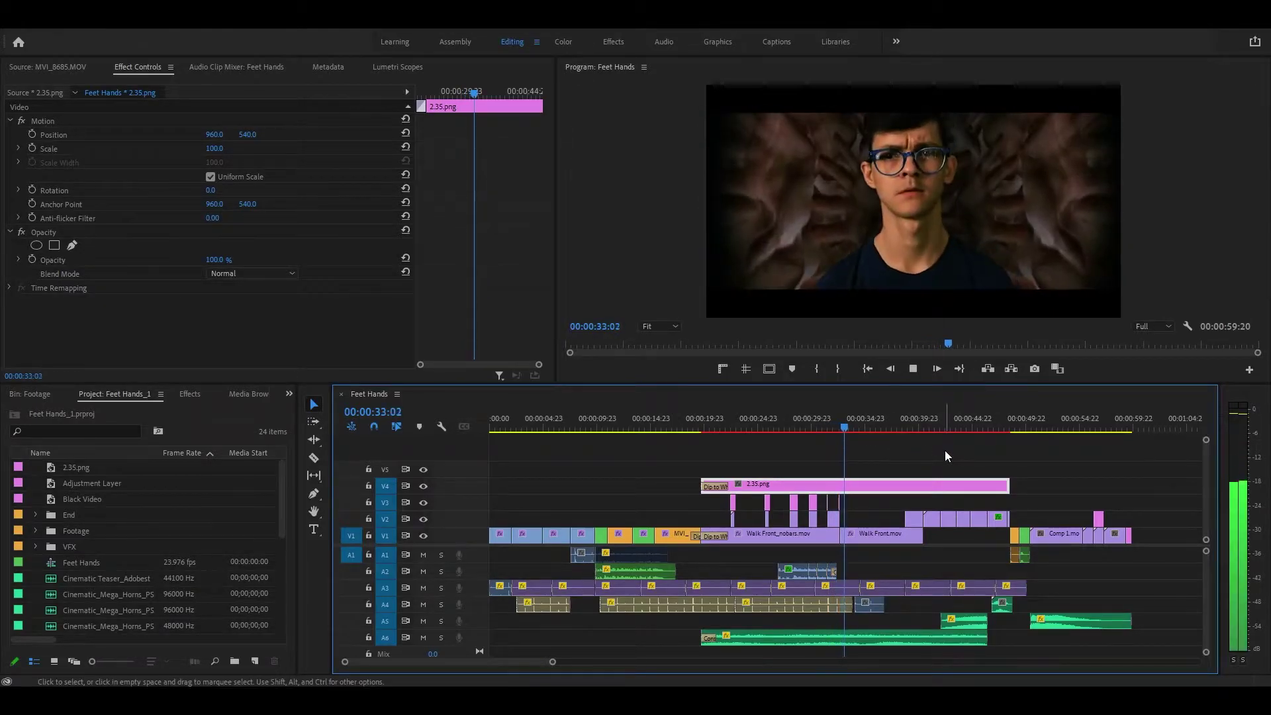
left_click(945, 452)
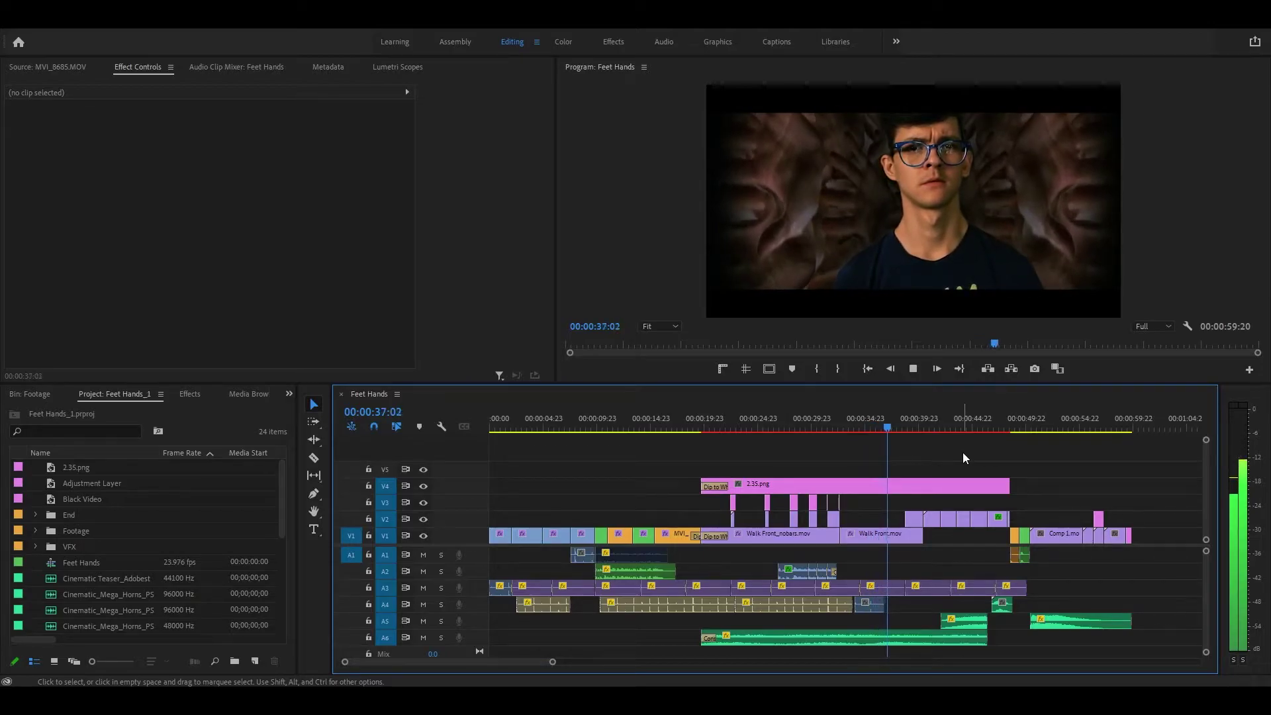
scroll(963, 452, "down", 1)
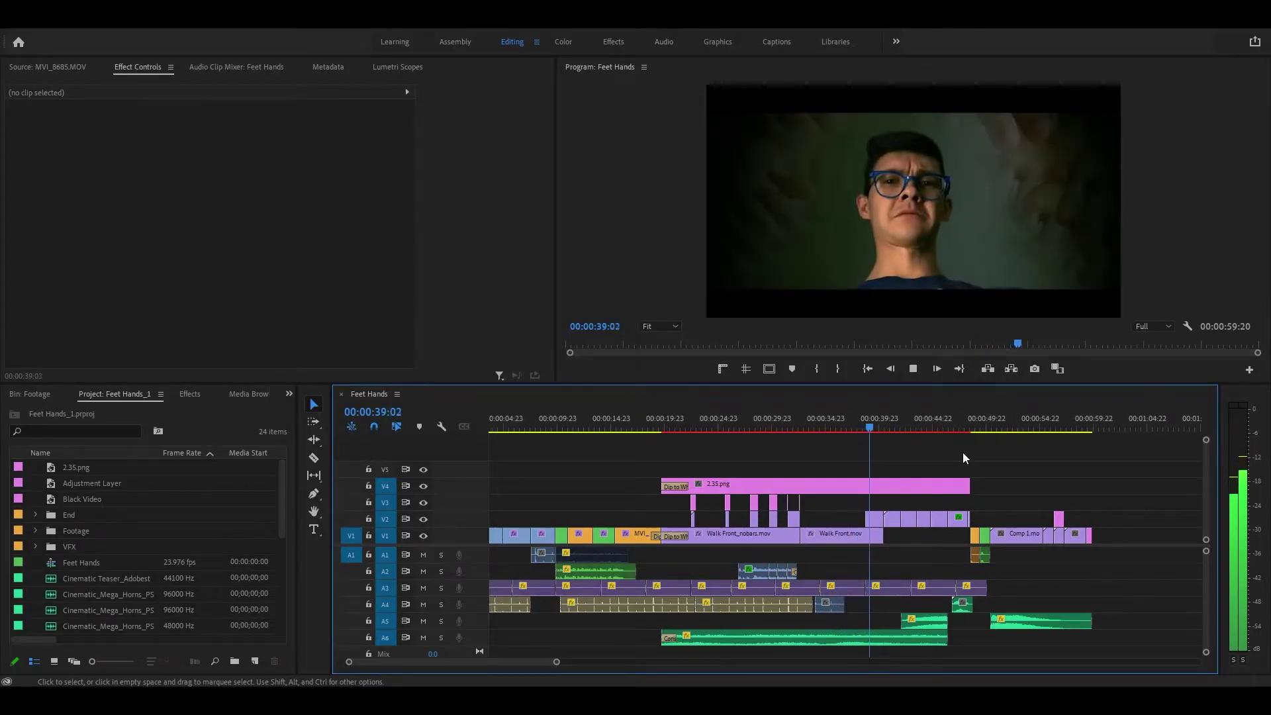
key("ctrl+z")
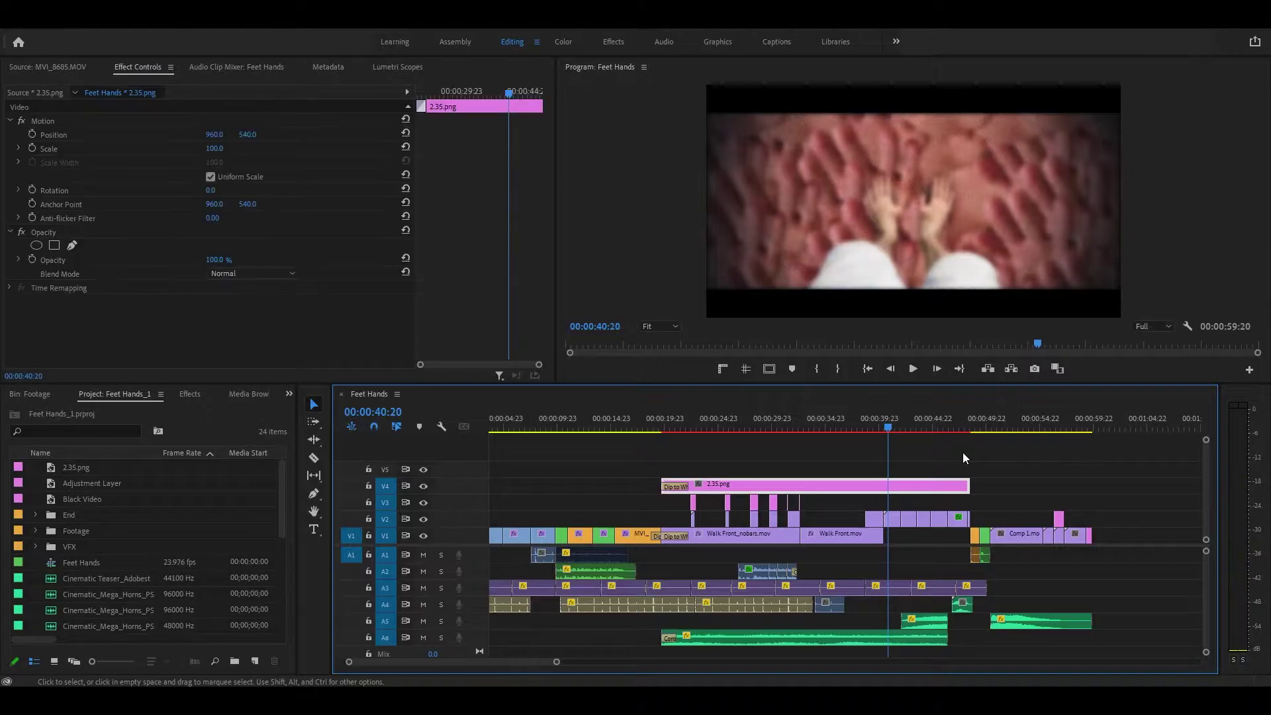
Step: Toggle track V4's output off and on twice to compare the 00:00:40:20 frame with and without the 2.35.png bars
left_click(426, 487)
left_click(427, 486)
left_click(426, 487)
left_click(426, 487)
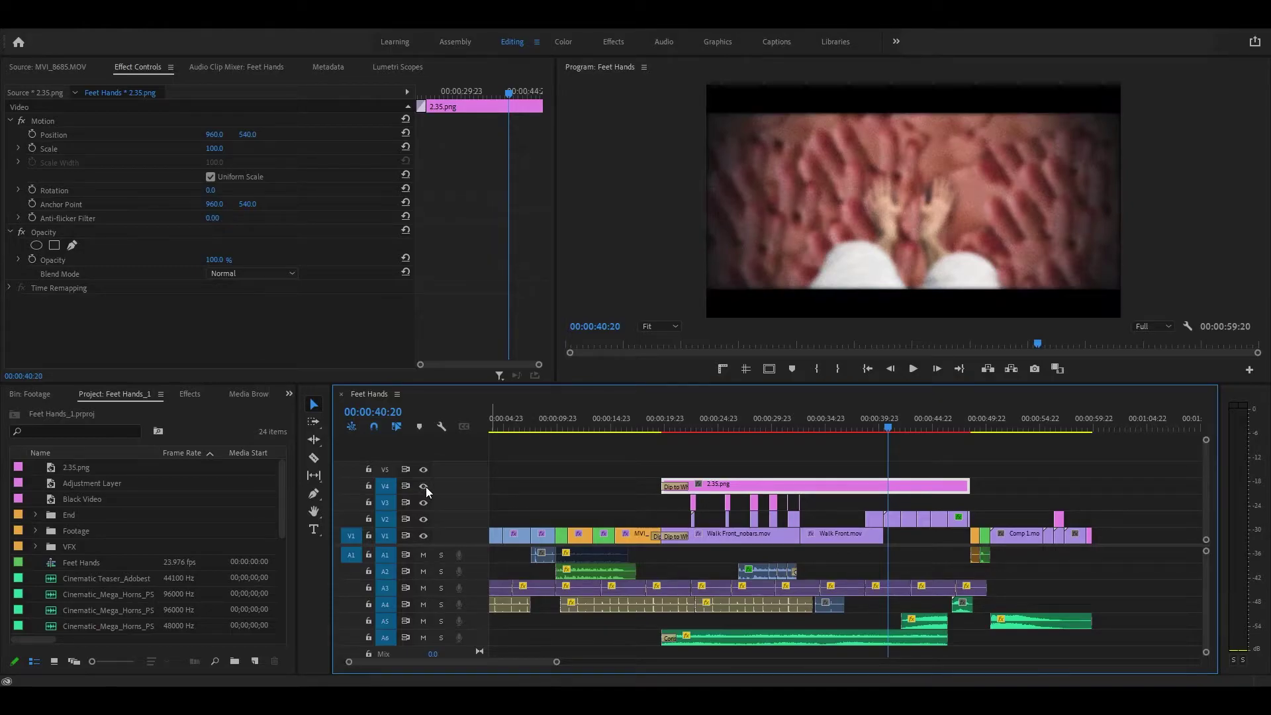
Step: Play the alternating face and hands shots on V2 from 00:00:40:20, stopping at 00:00:44:06
left_click(1074, 473)
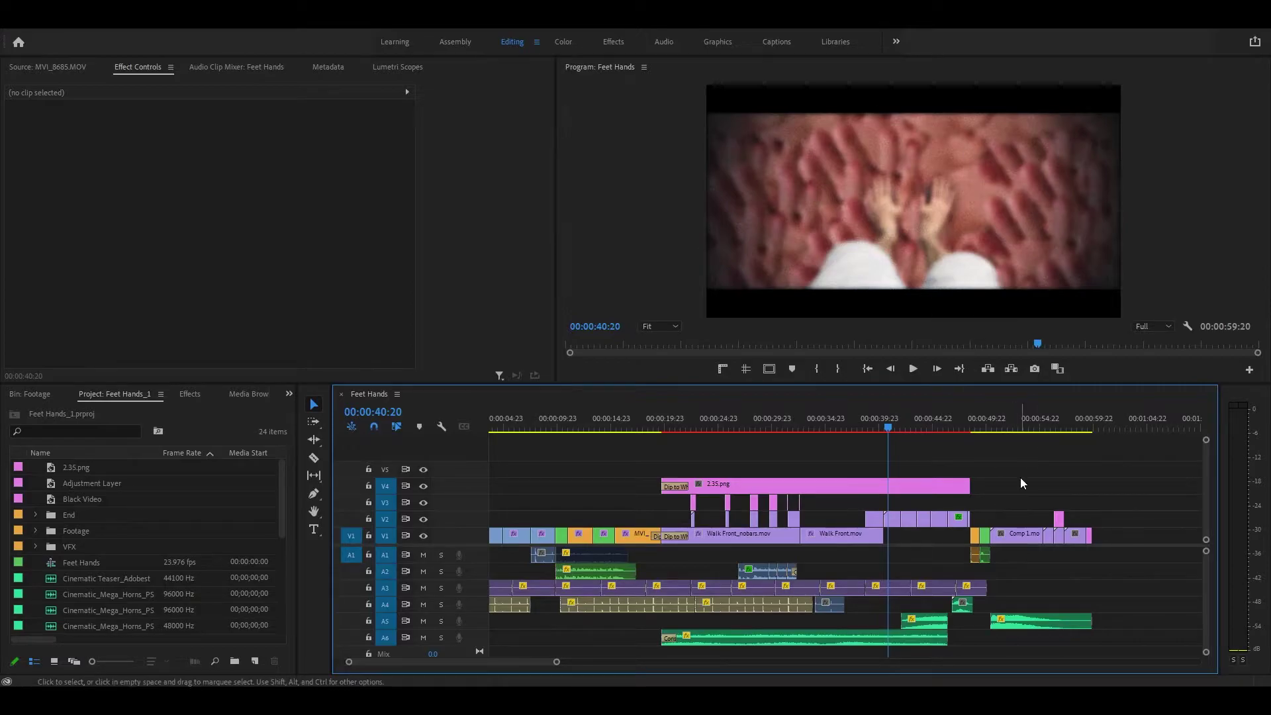
key("space")
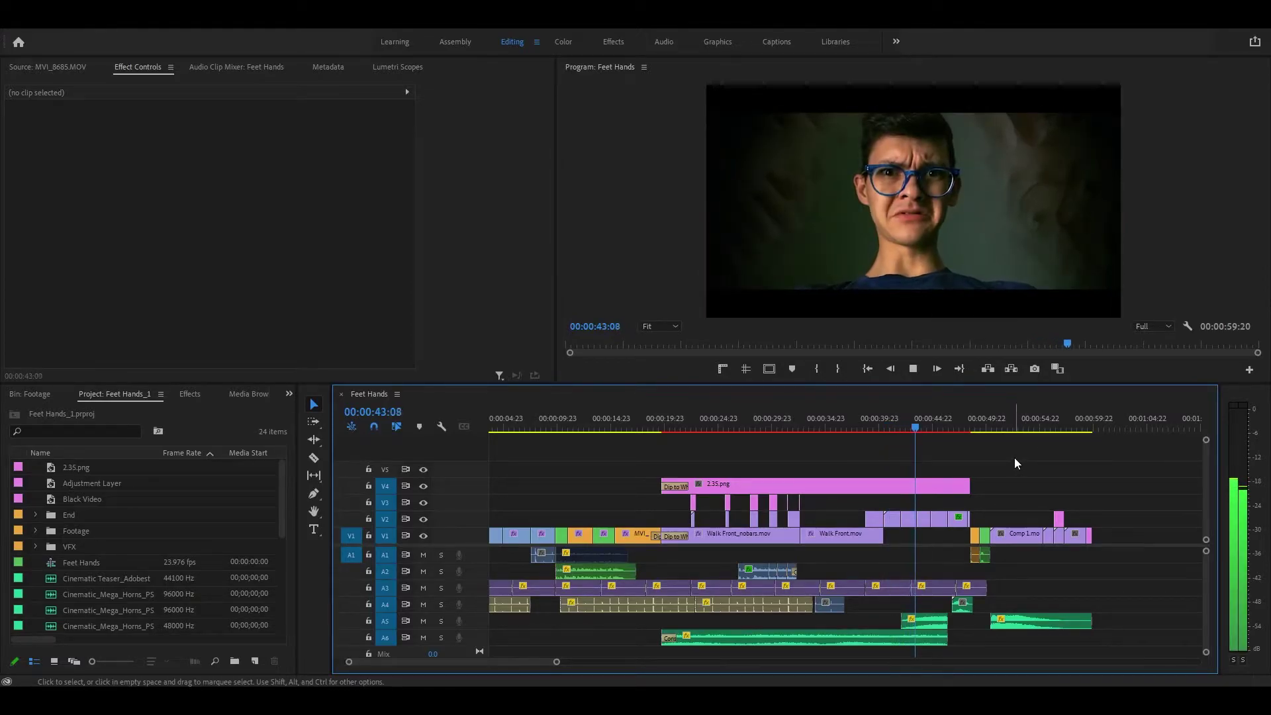
key("space")
key("d")
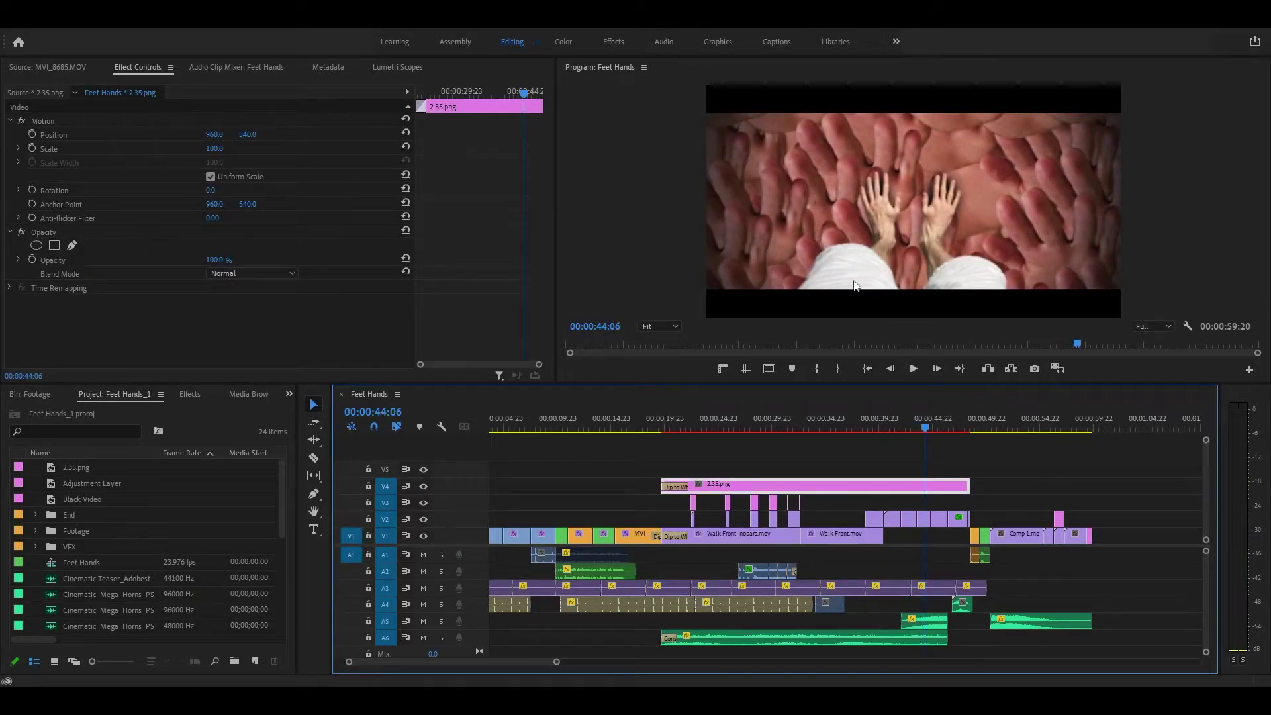
Step: Play on to the end of the 2.35.png overlay at 00:00:48:06, and step the playhead back to 00:00:46:11
key("space")
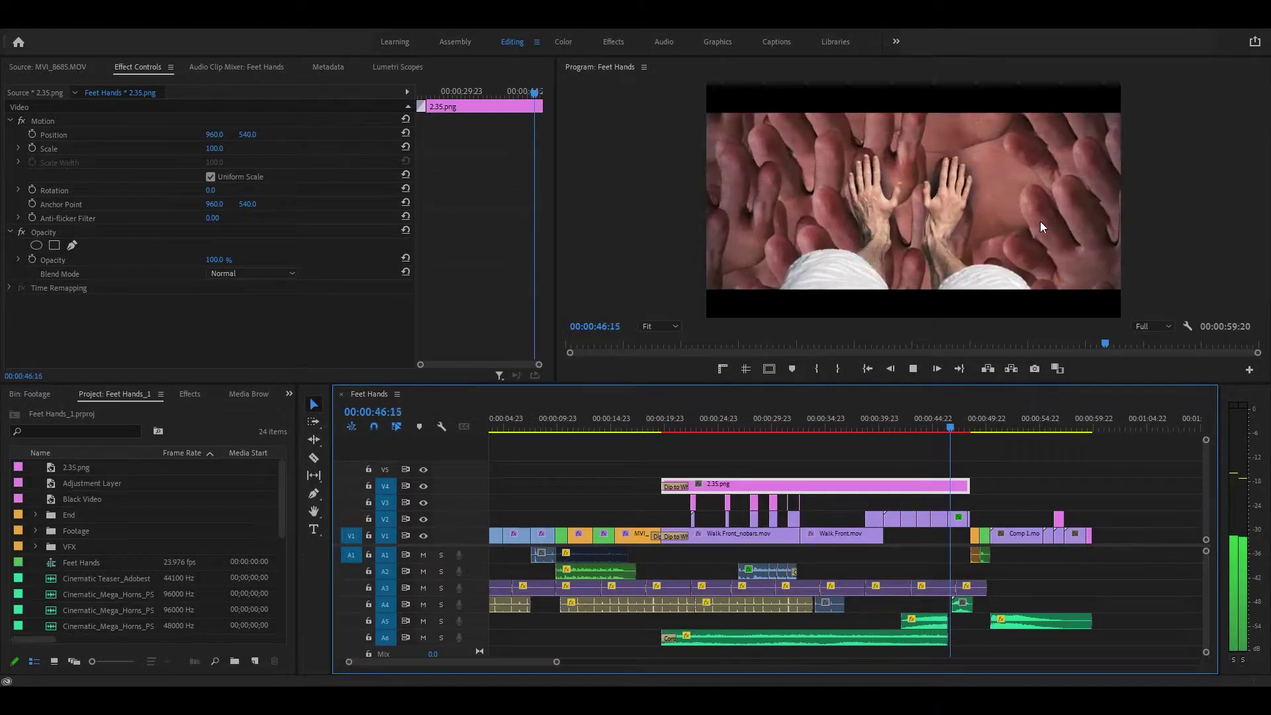
key("space")
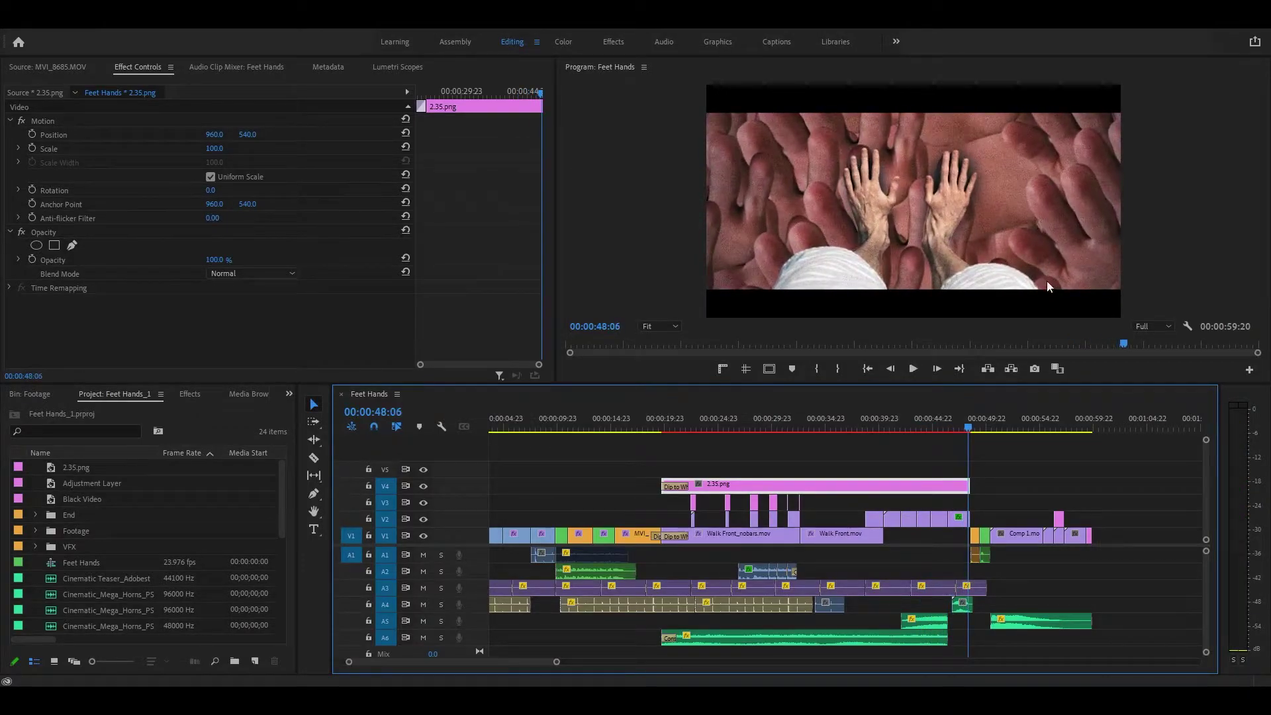
key("shift+Left")
key("shift+Left")
key("shift+Left")
key("shift+Left")
key("shift+Left")
key("shift+Left")
key("shift+Left")
key("Up")
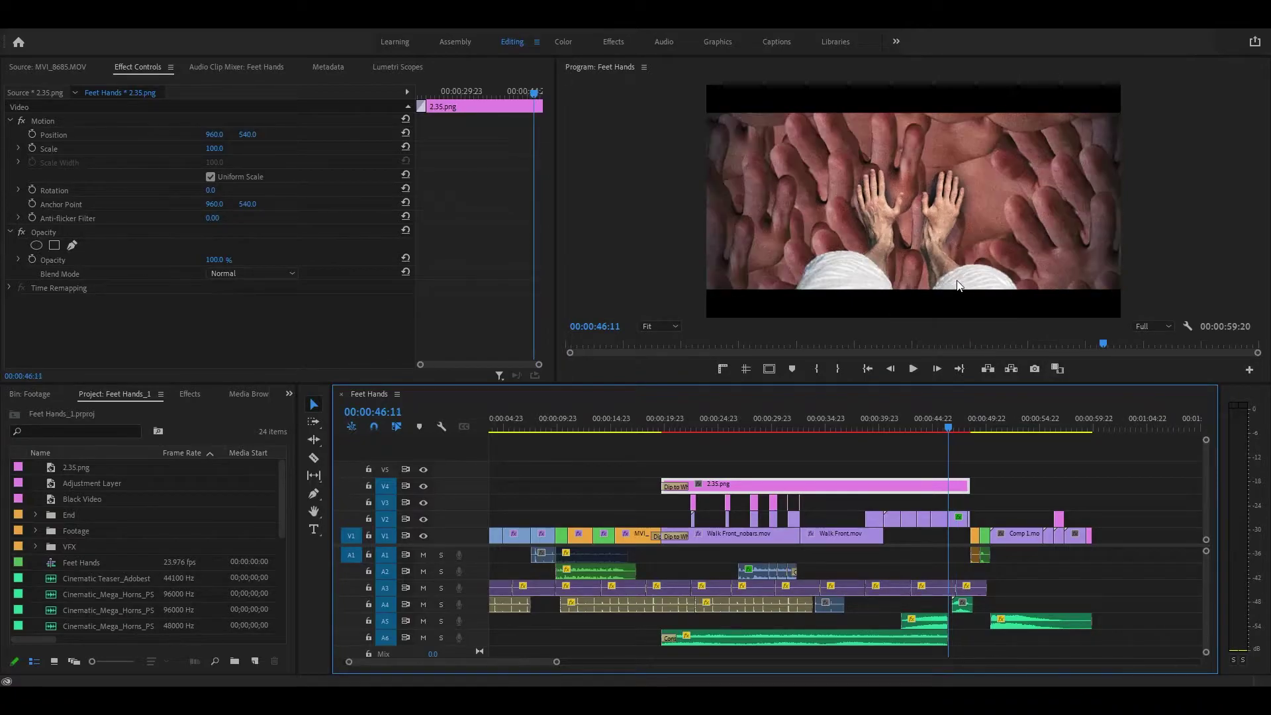
Step: Replay the last V2 hands shot, return to 00:00:47:04, and play into the "based on a true story" title, stopping at 00:00:53:15
key("space")
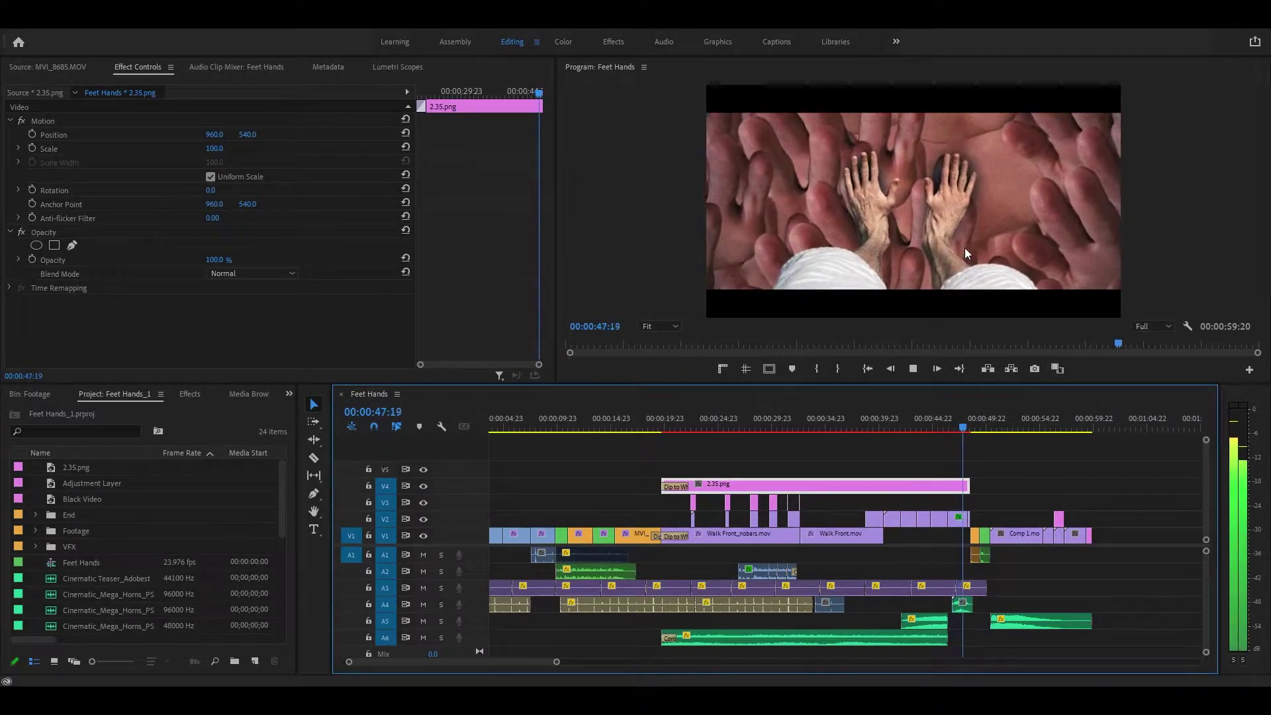
key("space")
key("Up")
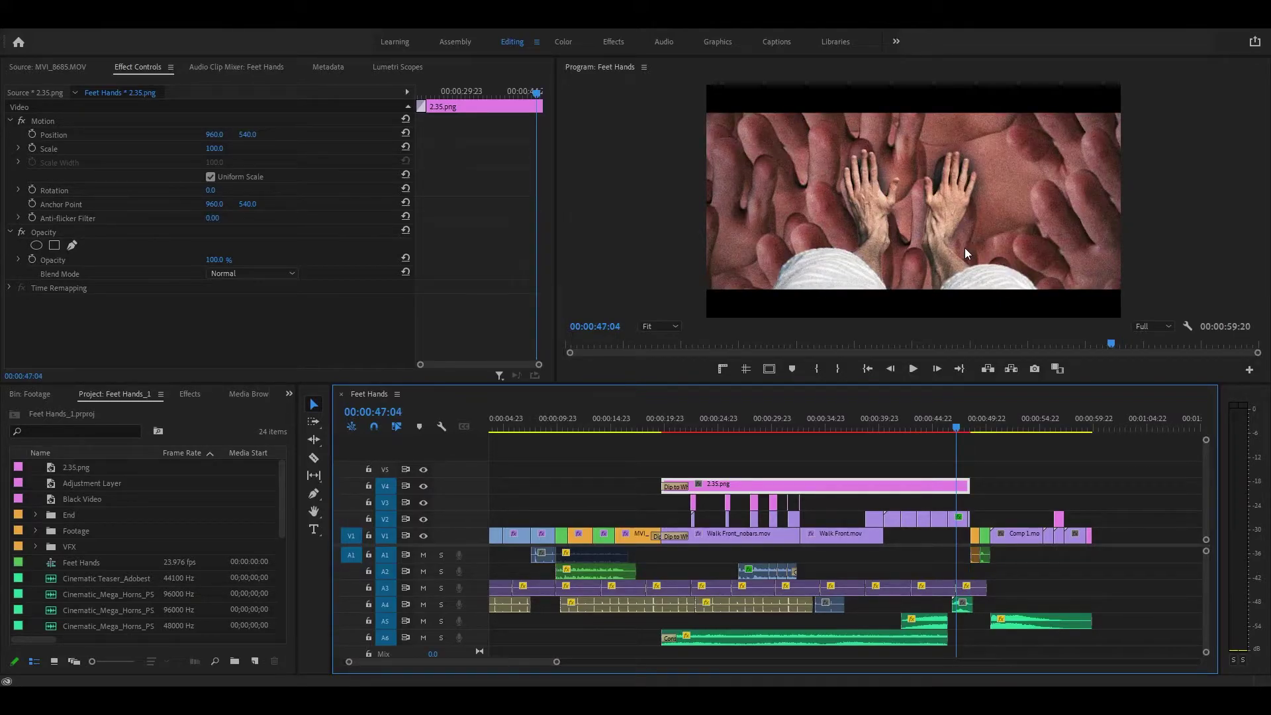
key("space")
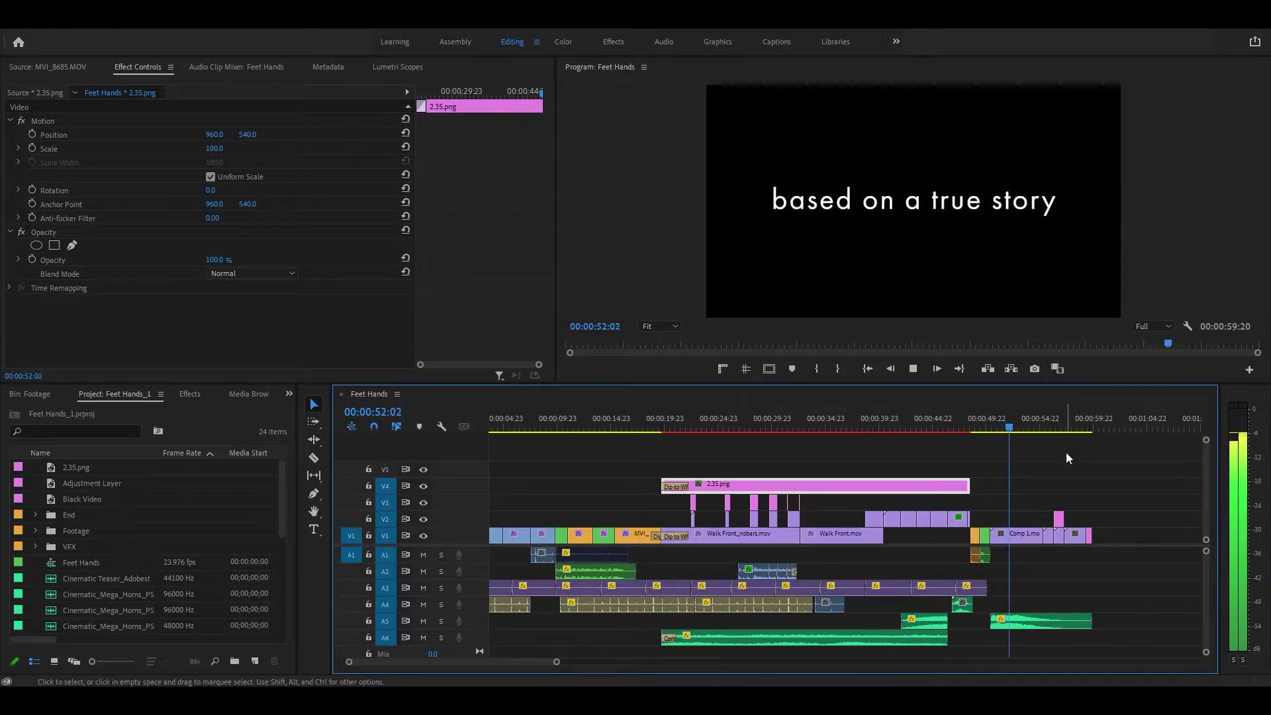
key("space")
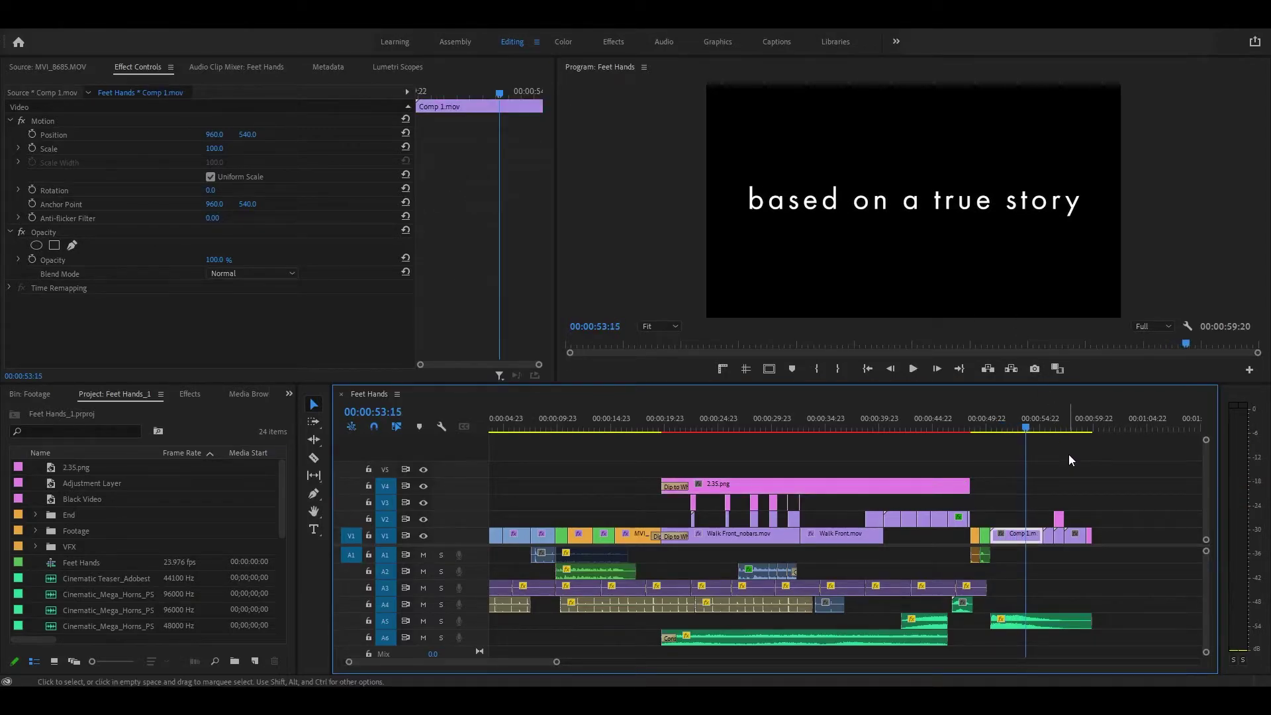
Step: Open the A6 clip PM_CINEMATIC_SOUNDSCAPES__01.wav in the Source monitor and cue it at 00;00;02;00
left_click(666, 430)
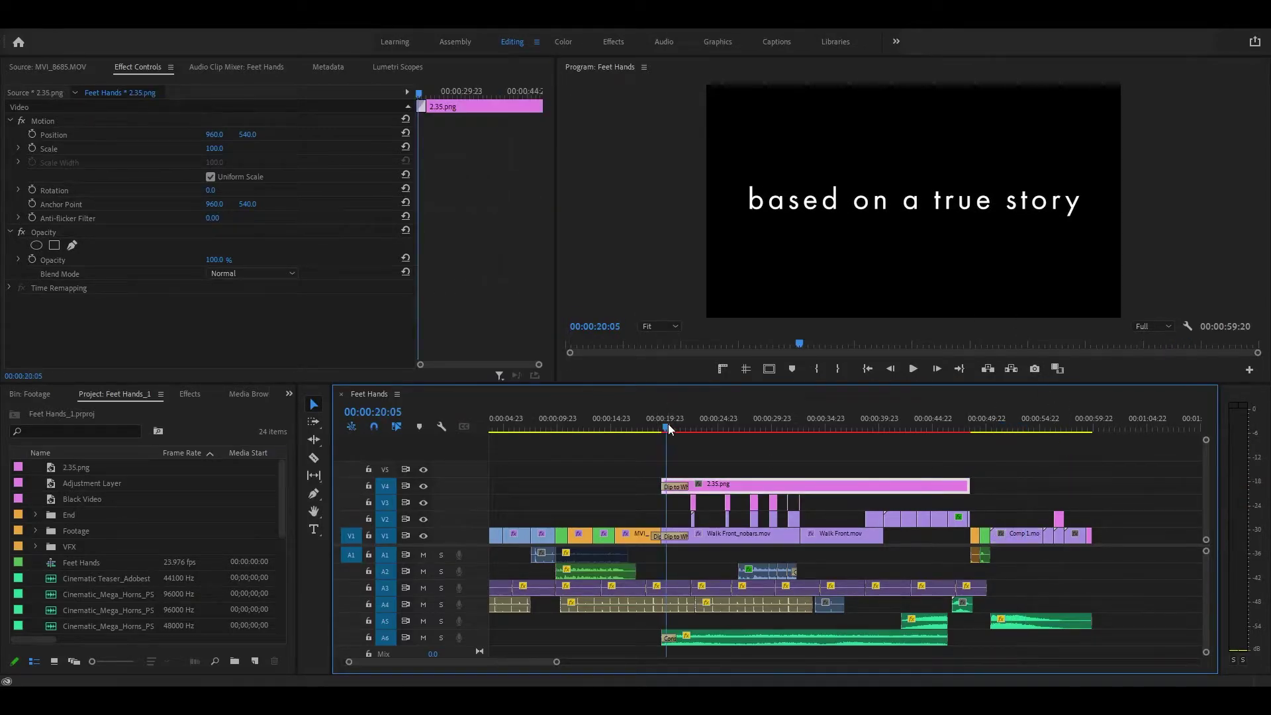
left_click(763, 639)
double_click(763, 638)
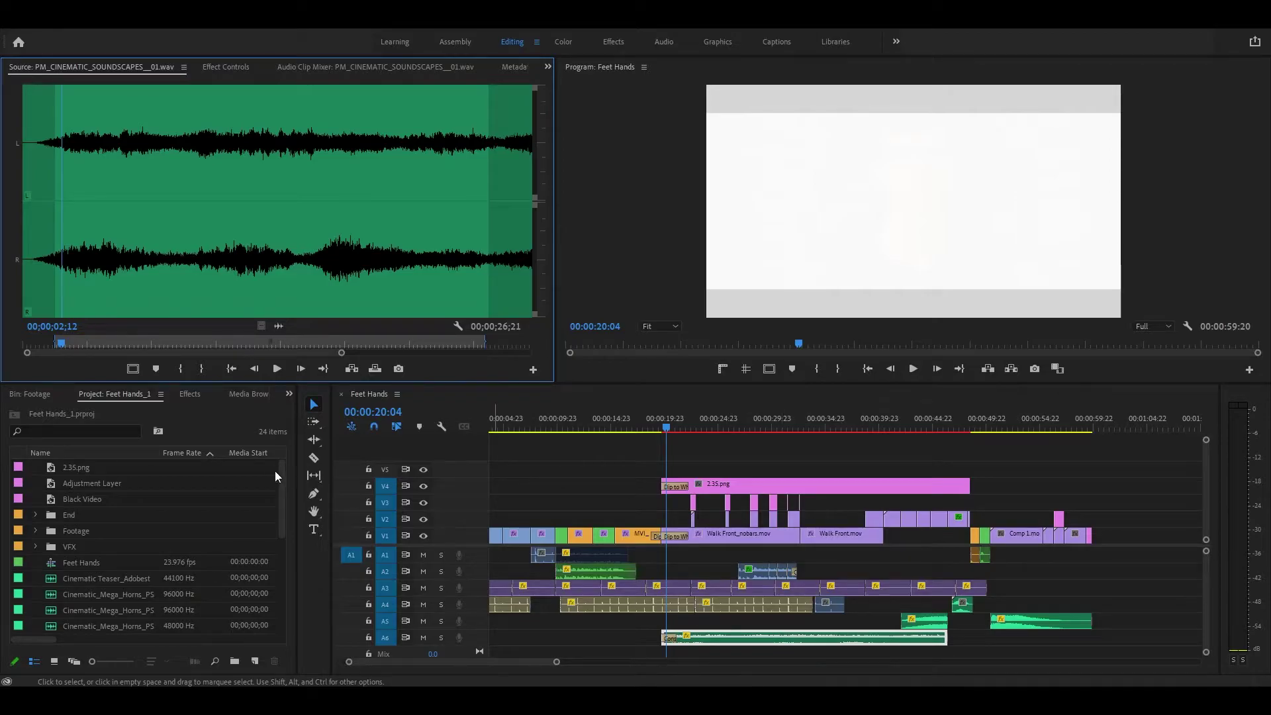
left_click(55, 343)
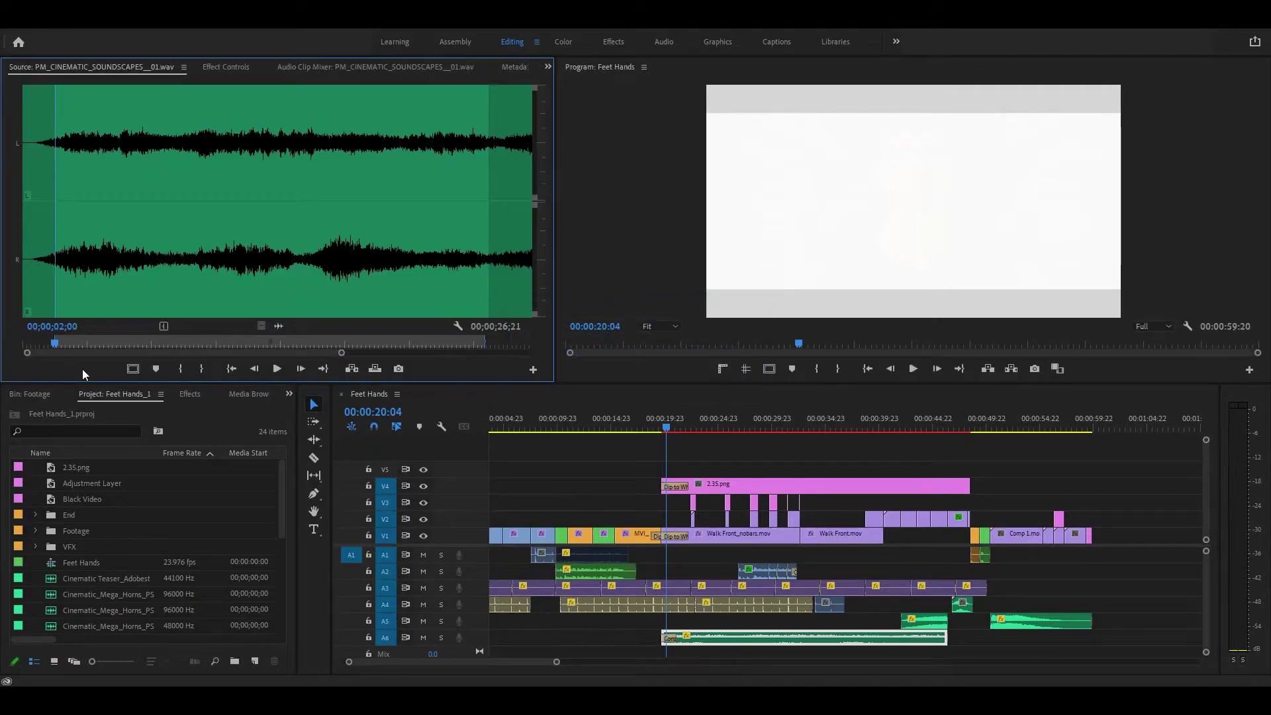
Step: Bring up and minimize the Feet Hands folder window, and listen to the soundscape source from 00;00;02;00 to 00;00;13;05
key("alt+Tab")
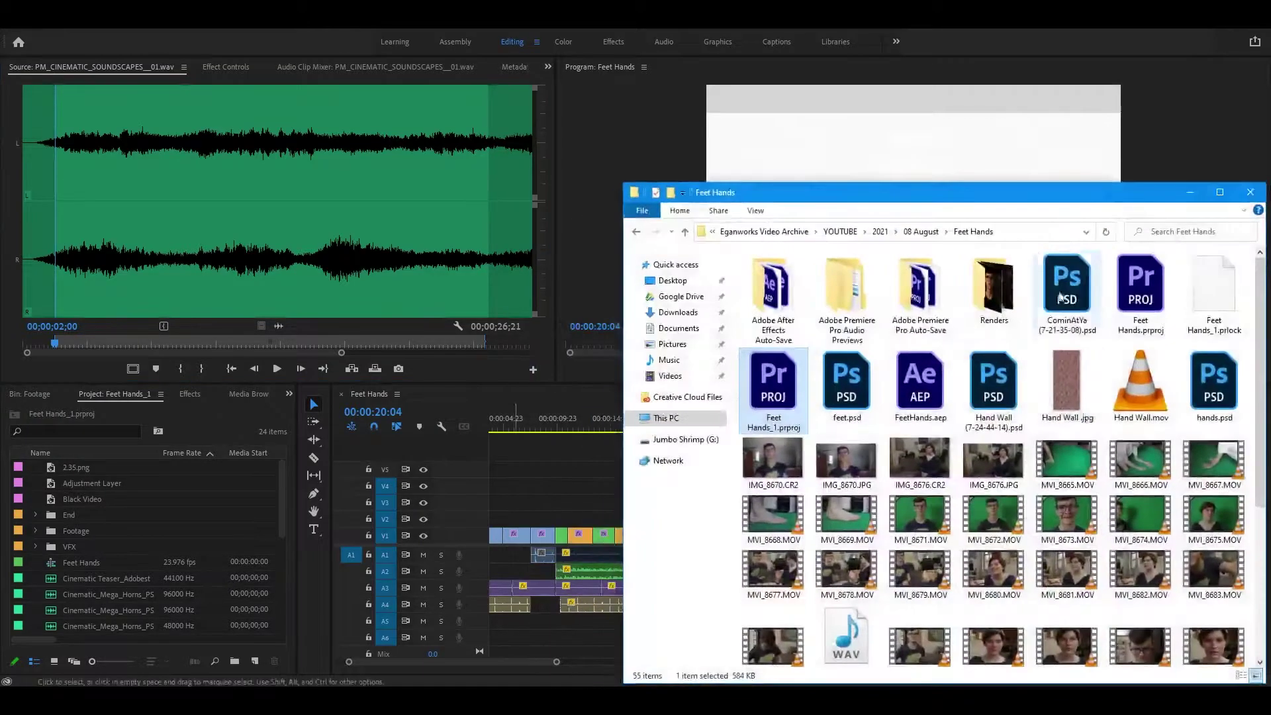
left_click(1190, 192)
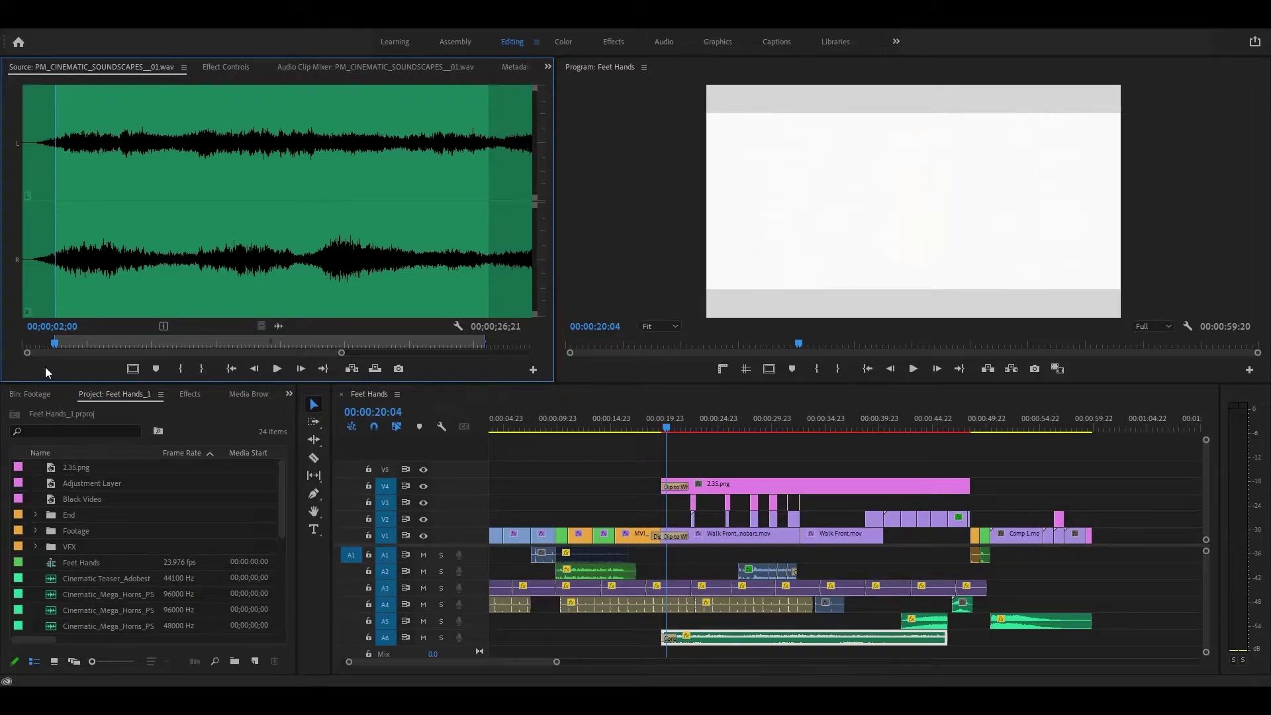
key("space")
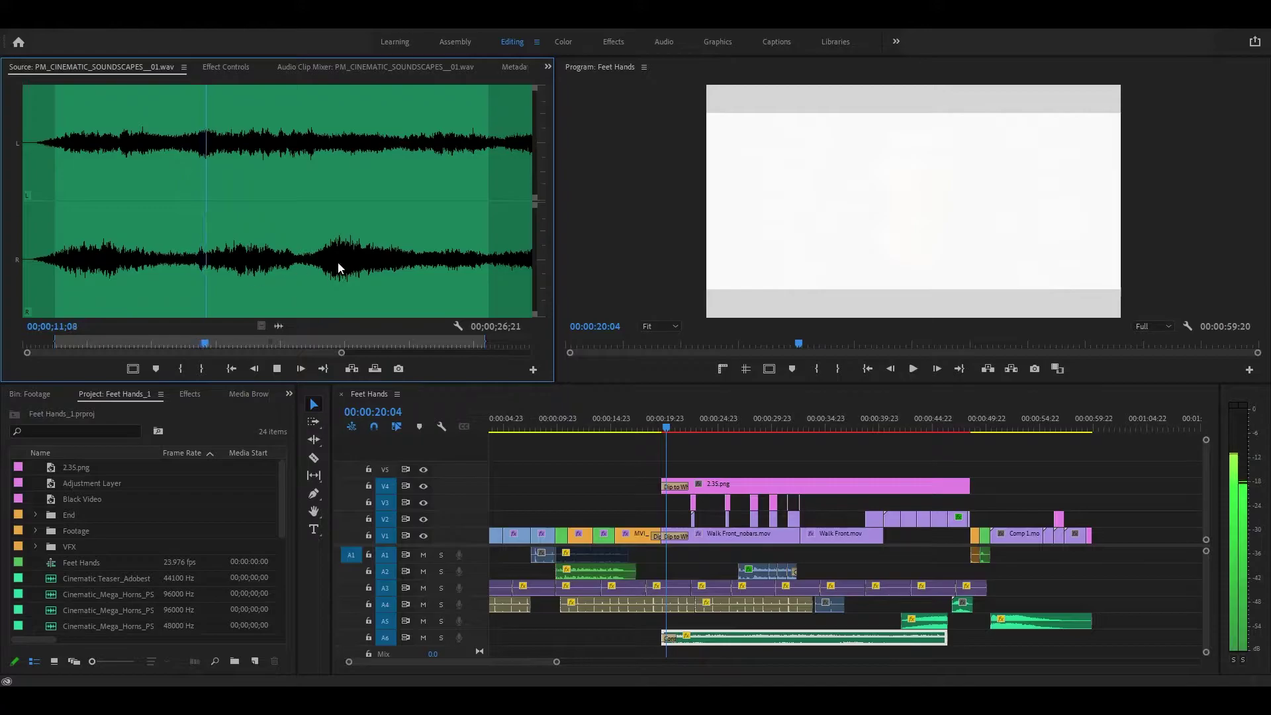
key("space")
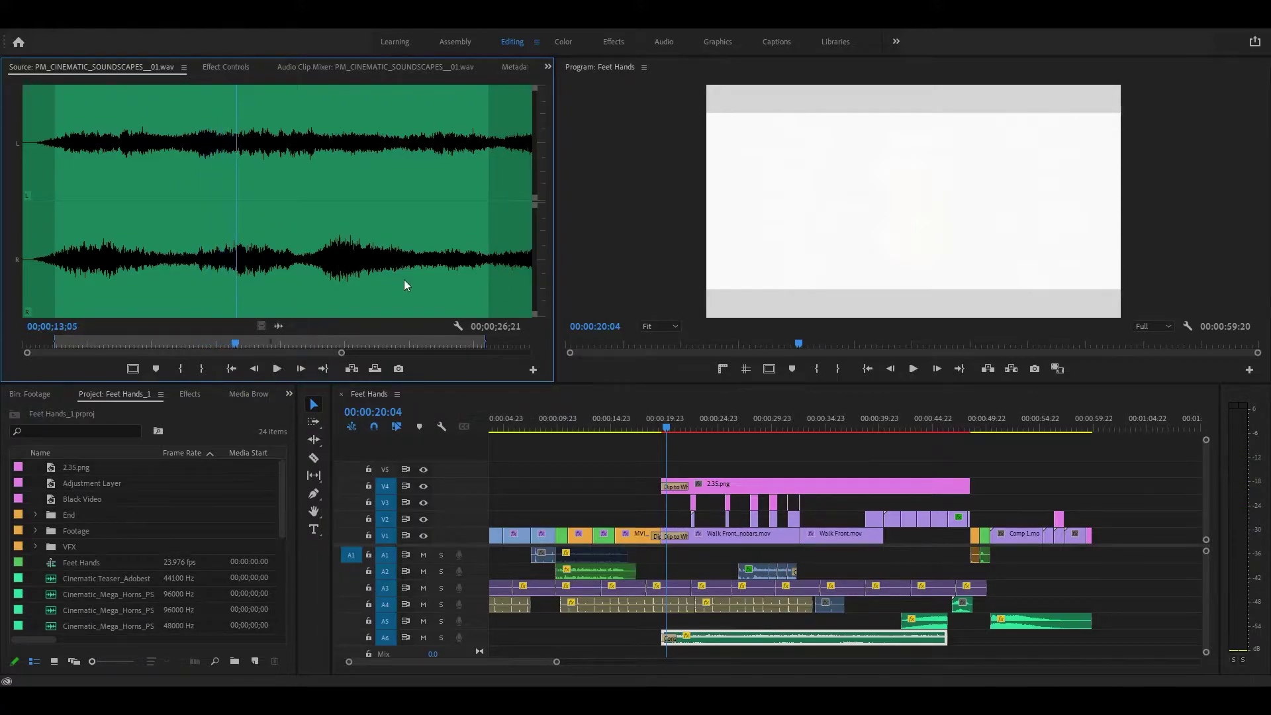
Step: Open the A5 clip Horror_Riser Layers_PSEF.036.wav in the Source monitor and listen to its used section up to 00;00;04;29
left_click(923, 427)
left_click(938, 624)
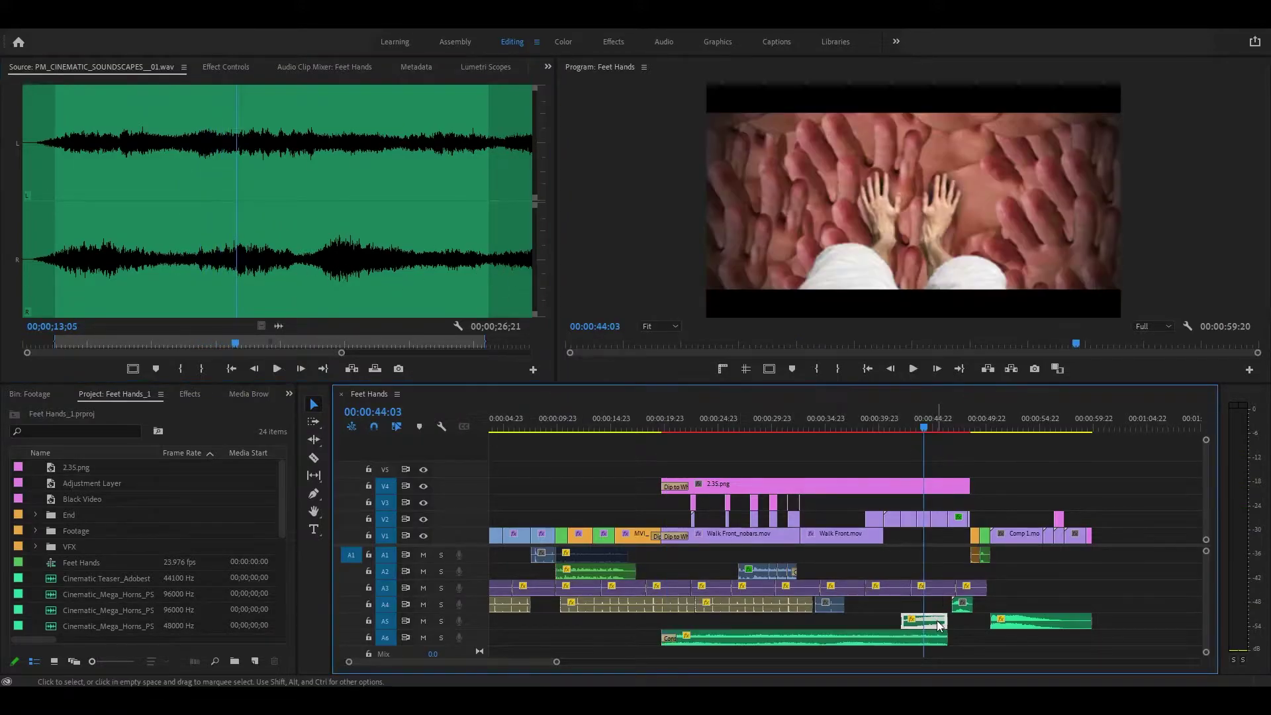
double_click(939, 623)
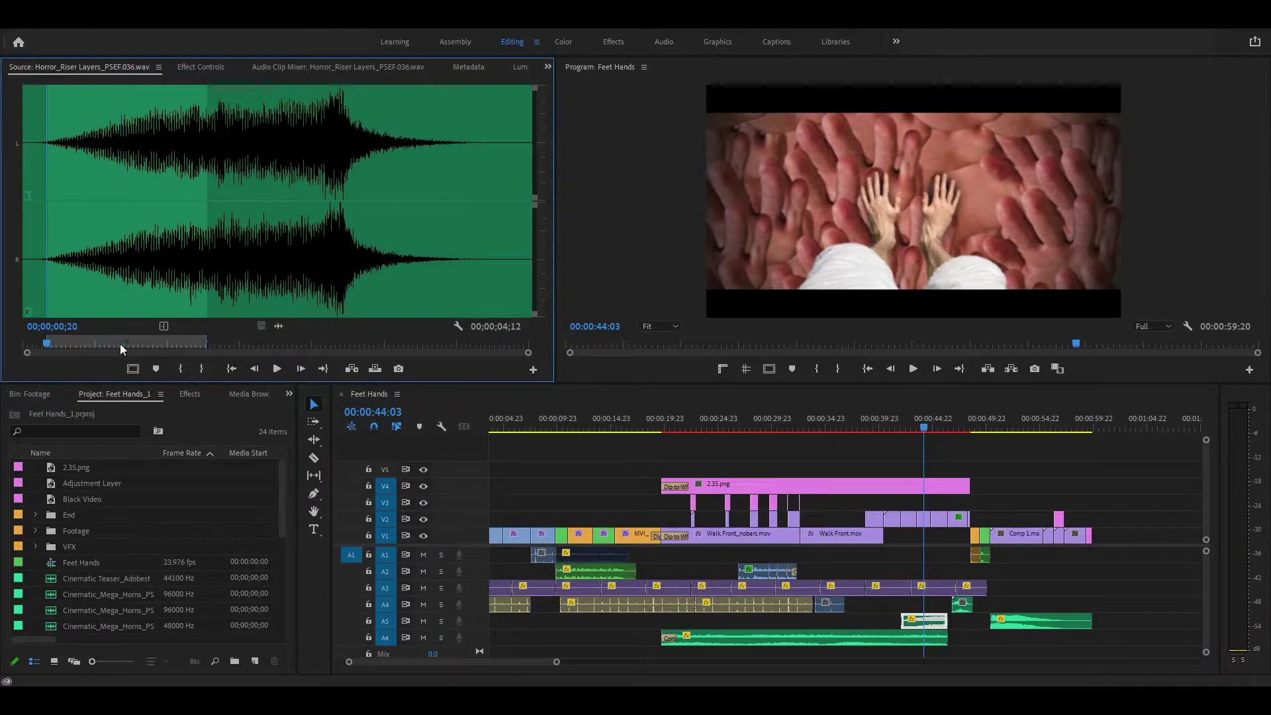
key("space")
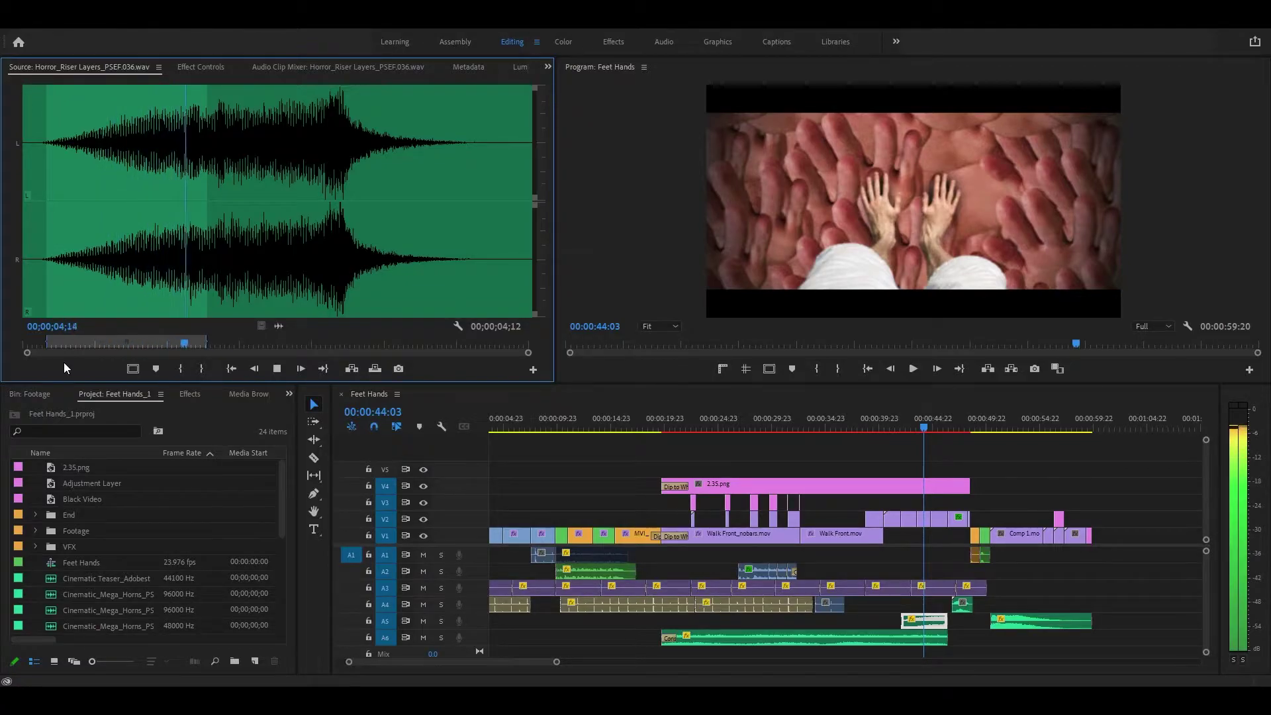
key("space")
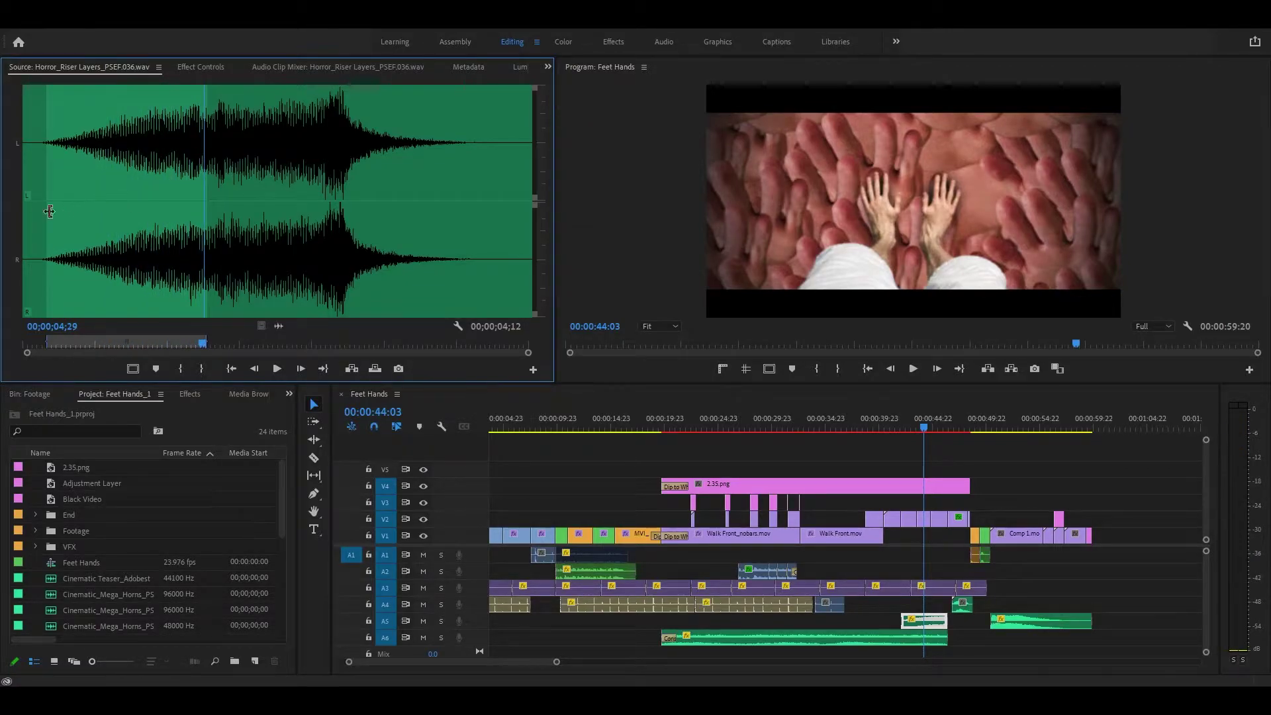
Step: Play the sequence from 00:00:44:03 through the riser and the cut to the screaming face, stopping at 00:00:49:02
left_click(1017, 469)
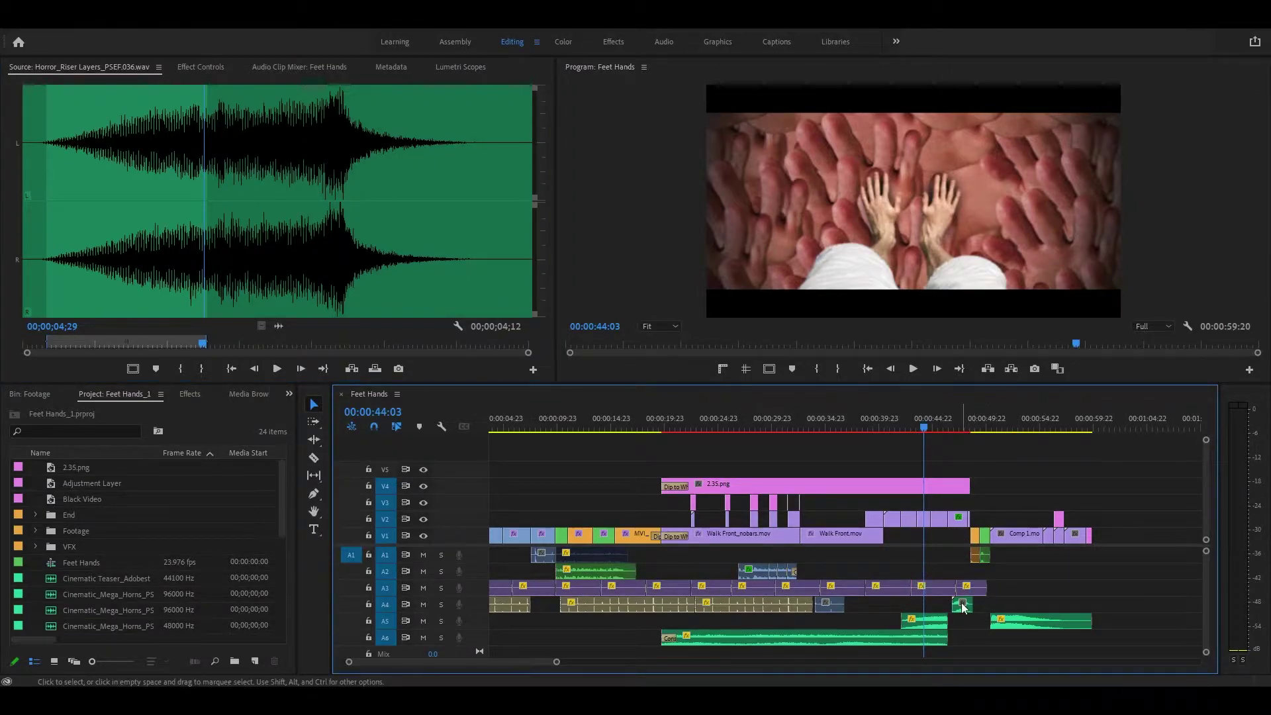
key("space")
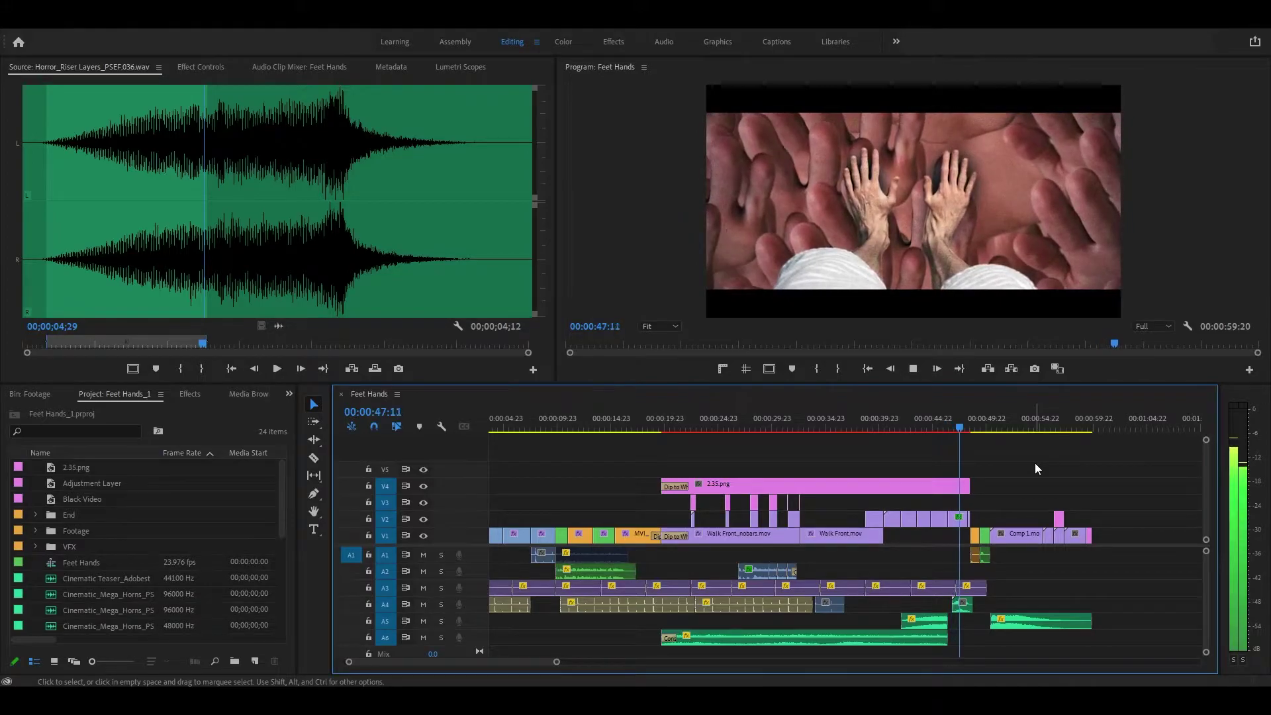
key("space")
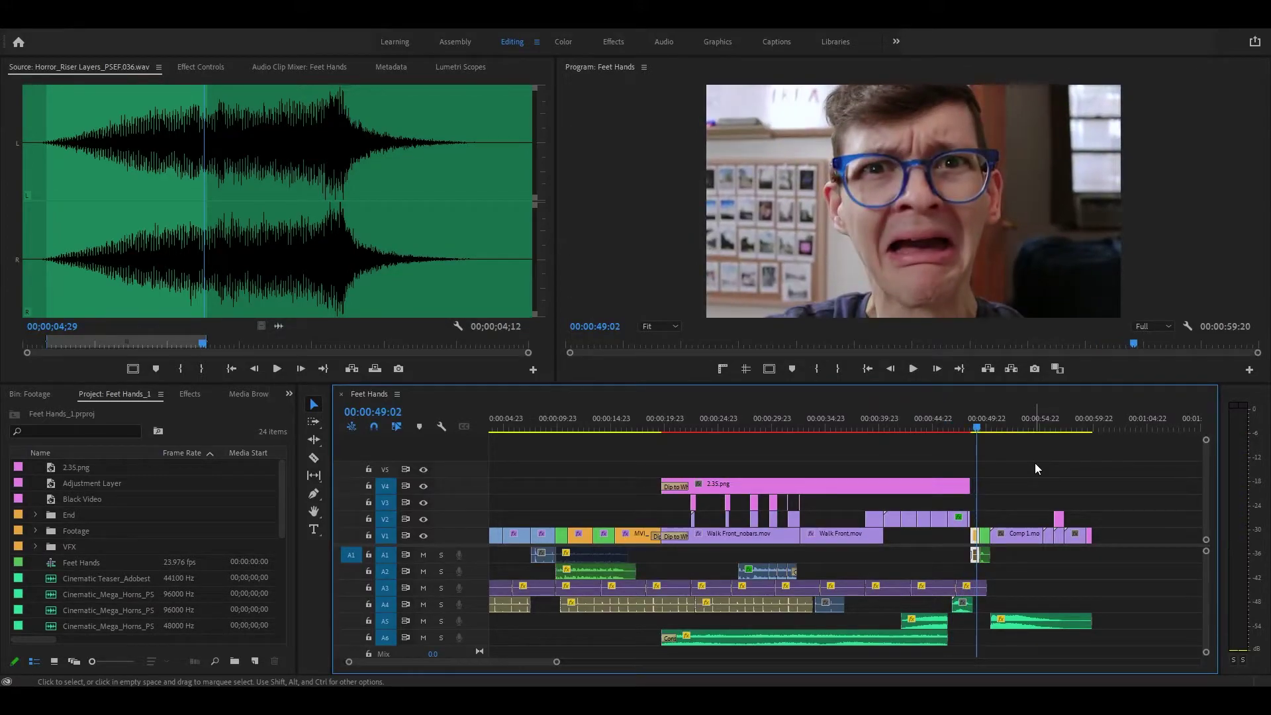
Step: Listen to the rest of the Horror_Riser source beyond its used section, stopping at 00;00;12;18
left_click(442, 375)
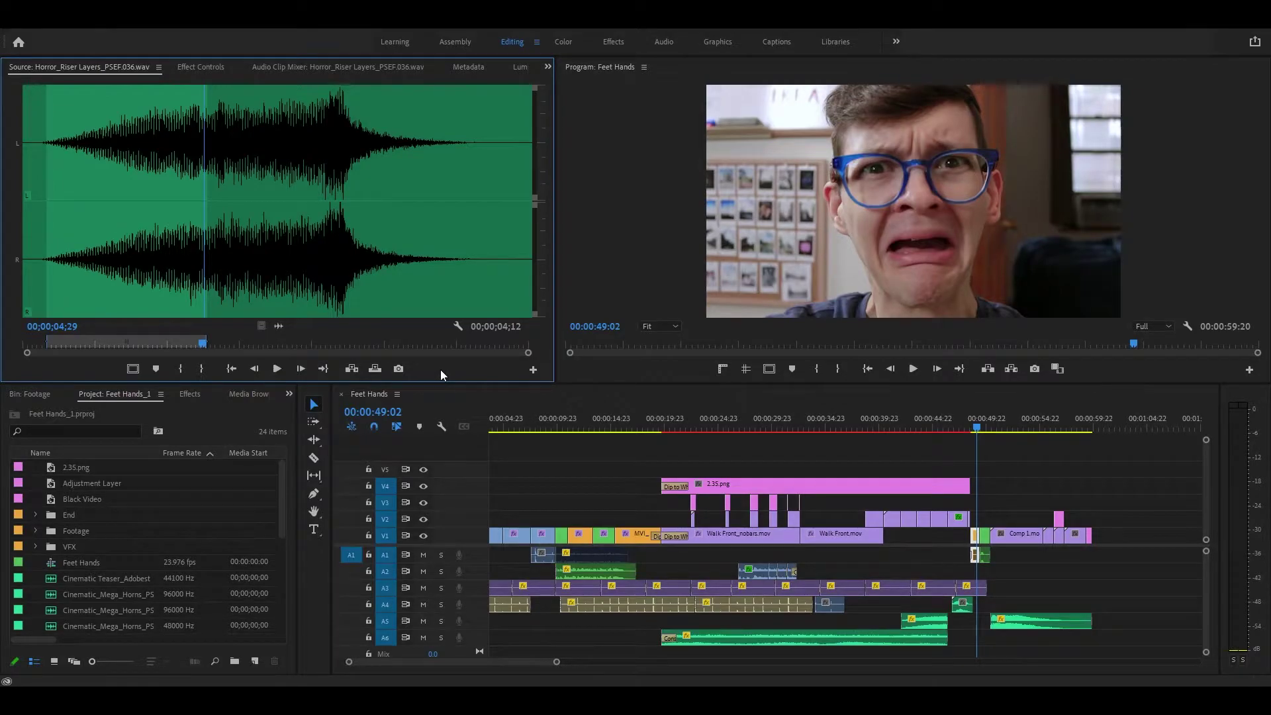
key("space")
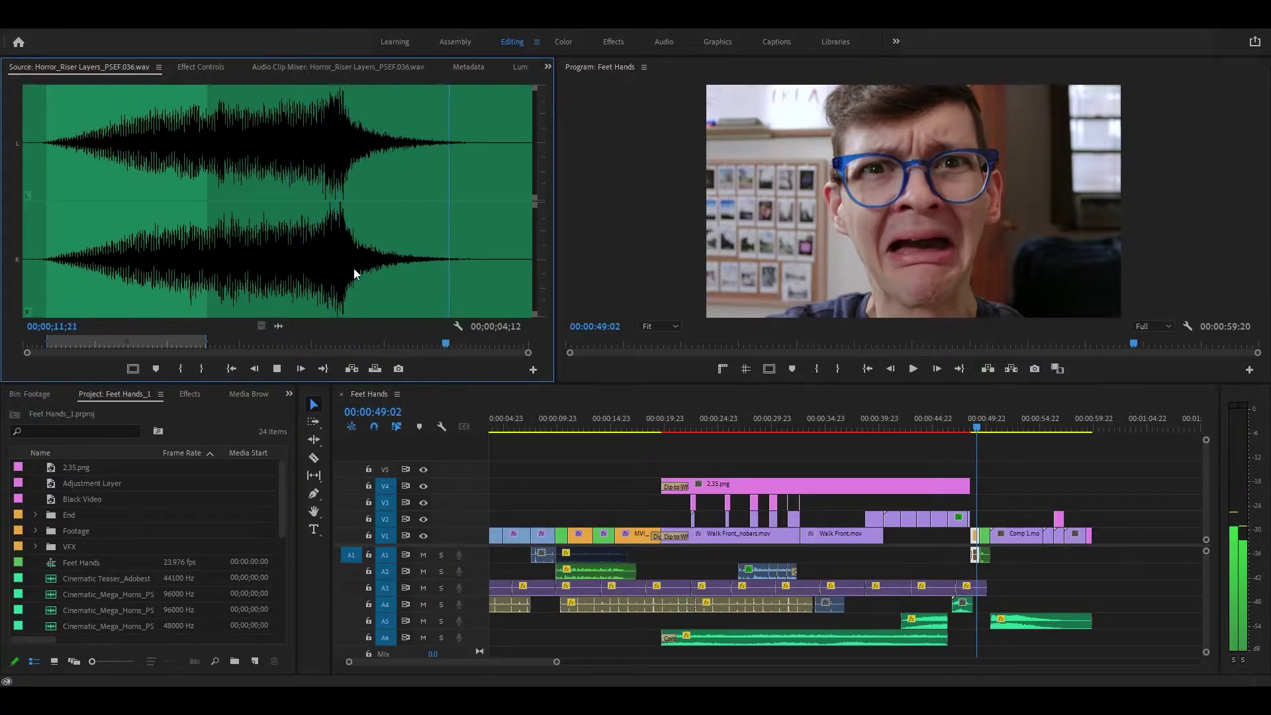
key("space")
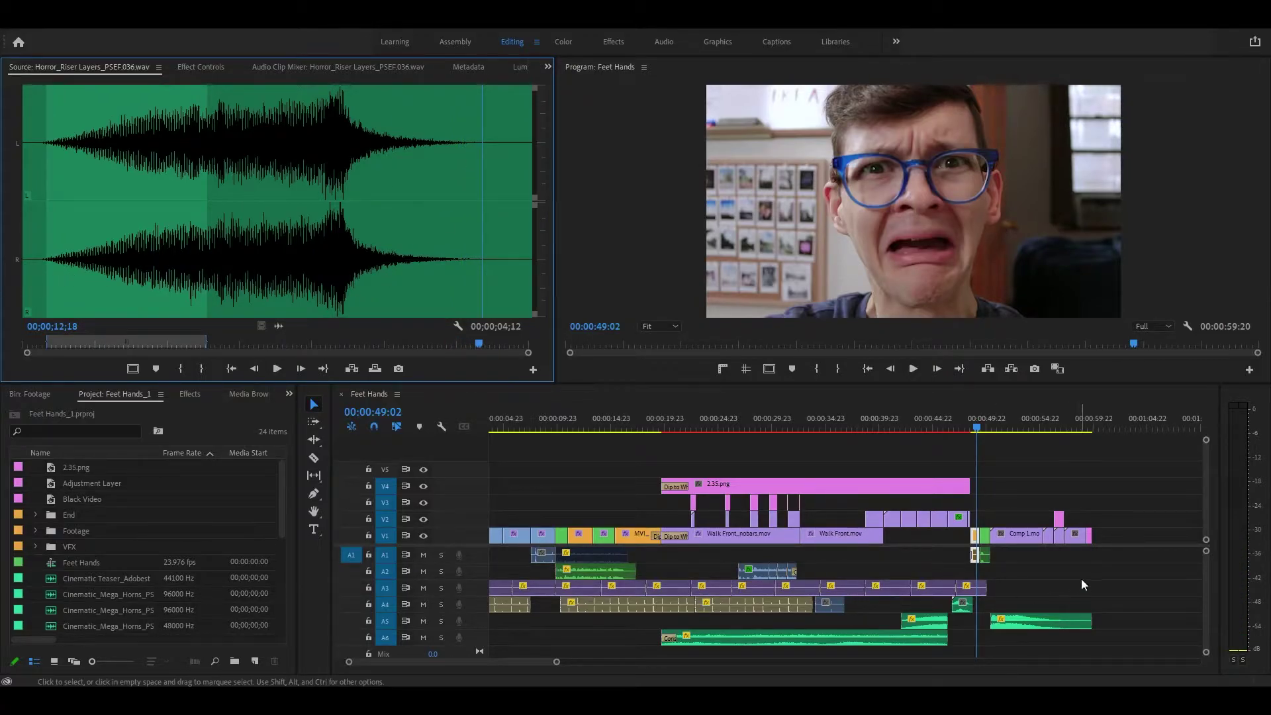
Step: Open the A4 clip Insect_Water_Bug_Buzz_By_PSEF.165.wav near 00:00:47:12 in the Source monitor and listen to it twice from the start
left_click(962, 604)
double_click(960, 607)
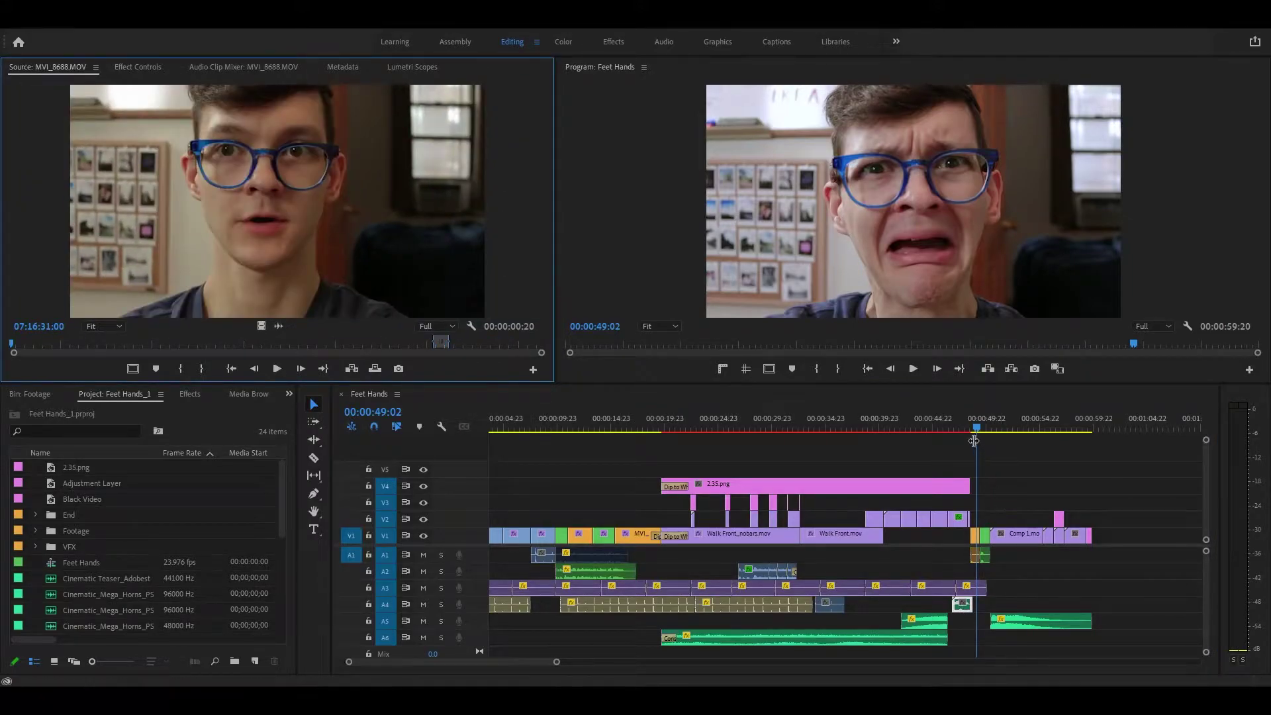
left_click(961, 428)
key("f")
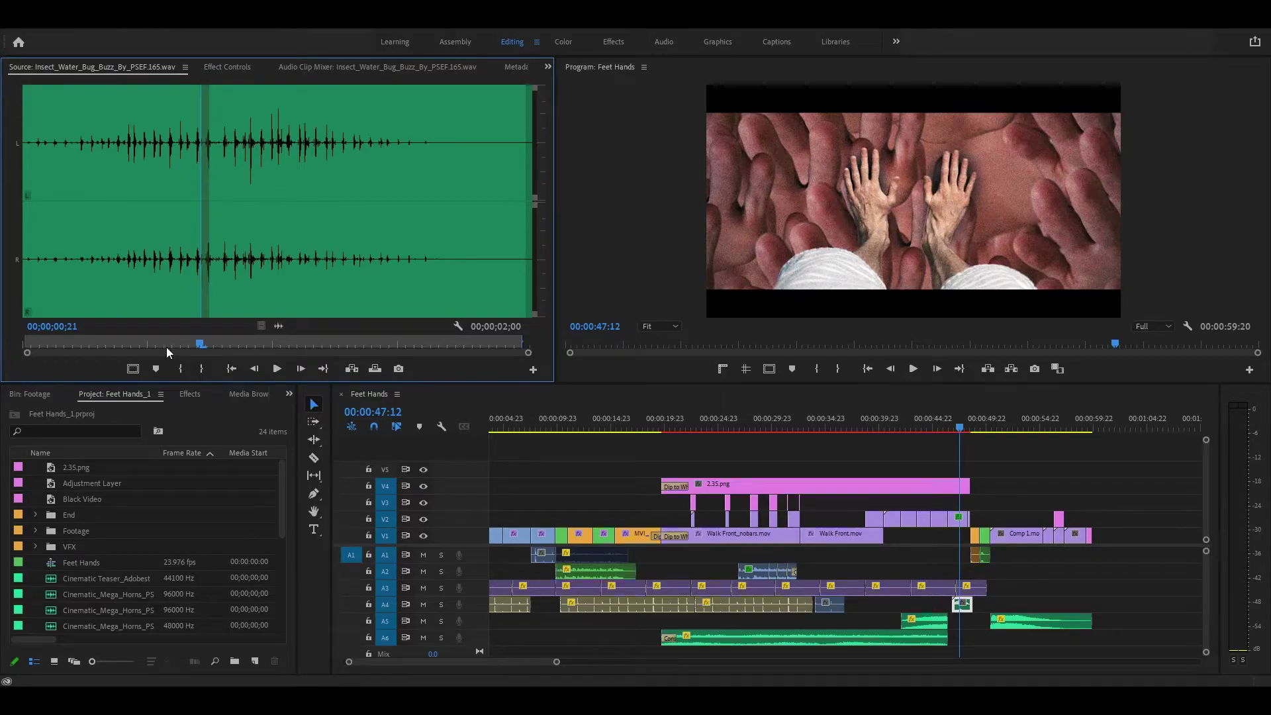
key("Home")
key("space")
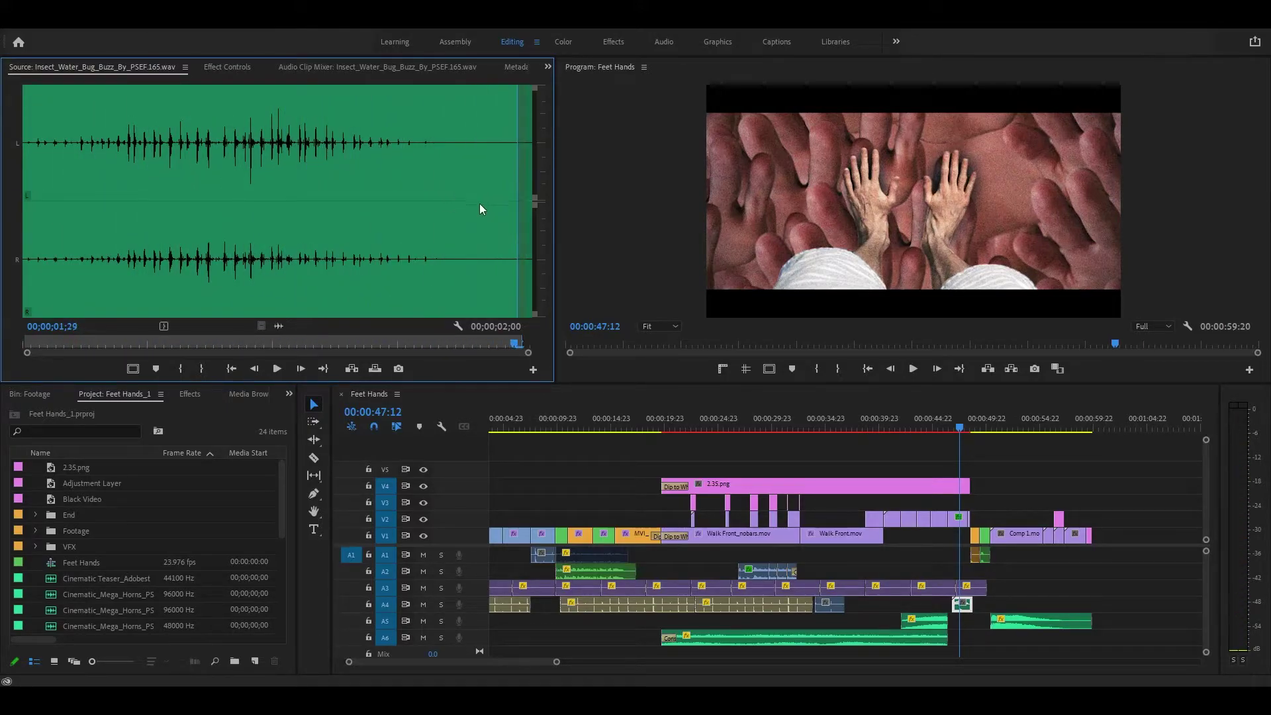
key("Home")
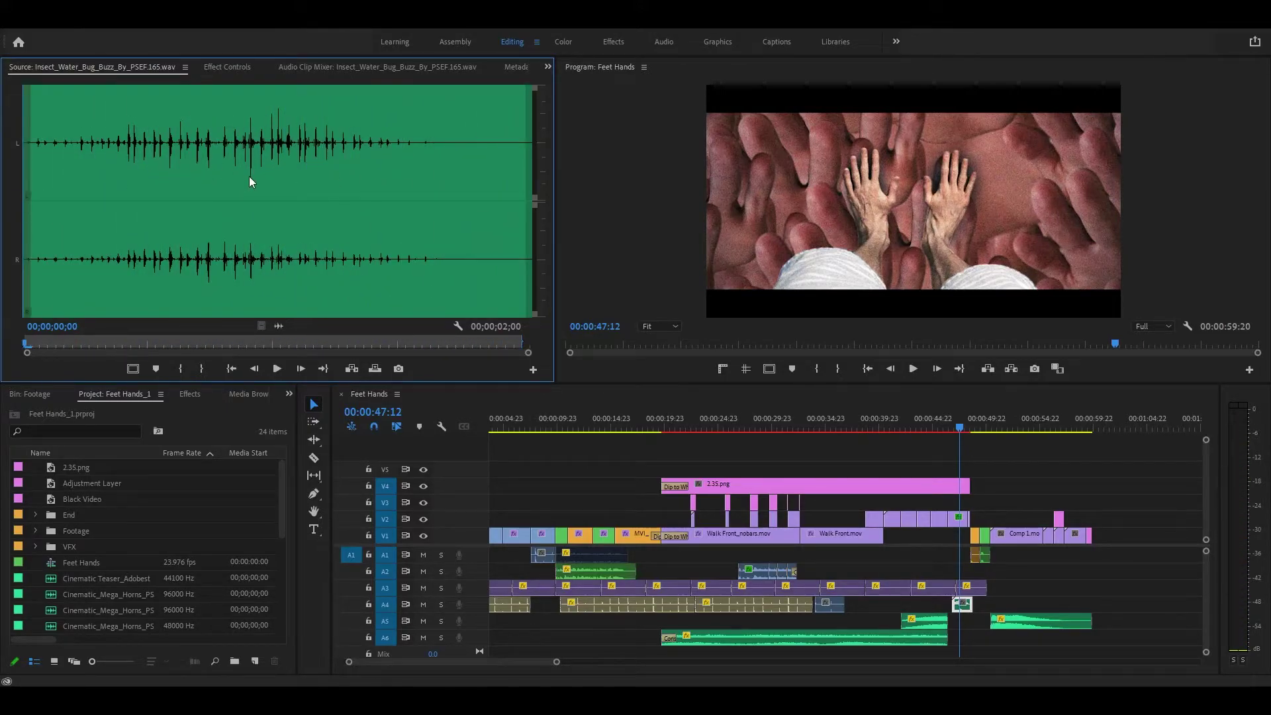
key("space")
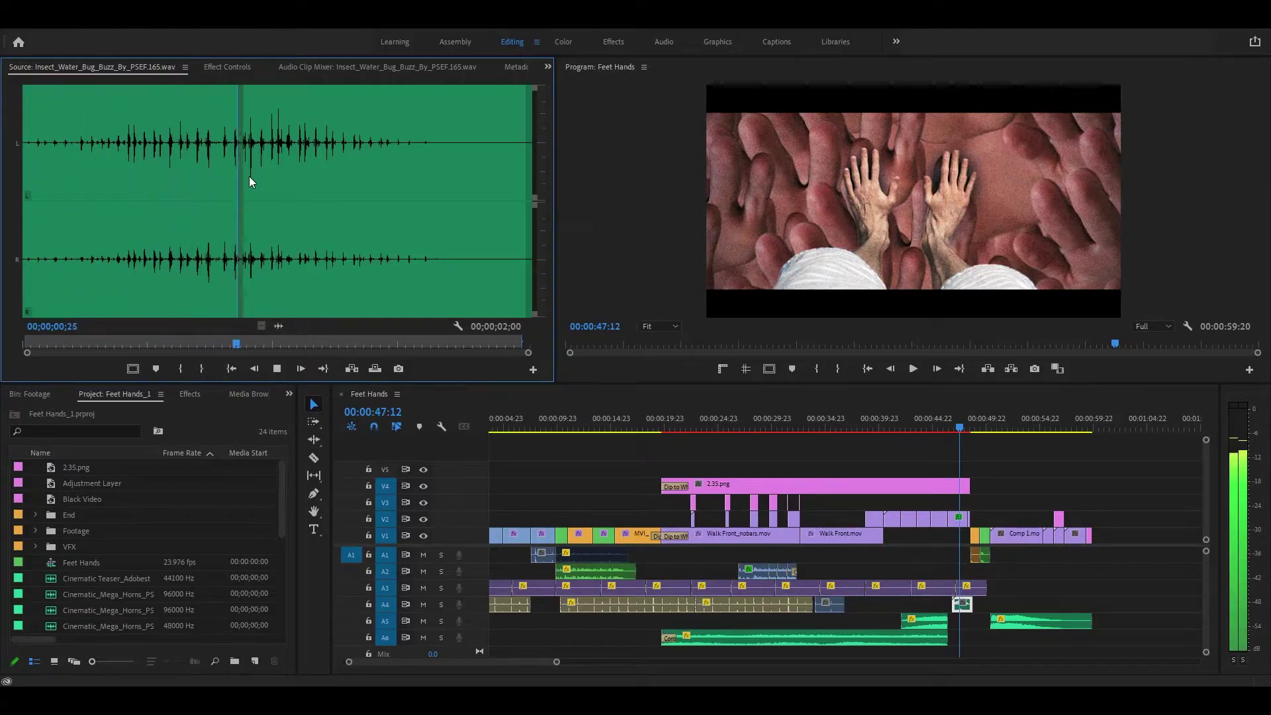
Step: Play the sequence from the edit at 00:00:46:19 through the screaming face and the woman's shot to the "based on a true story" title
left_click(1052, 471)
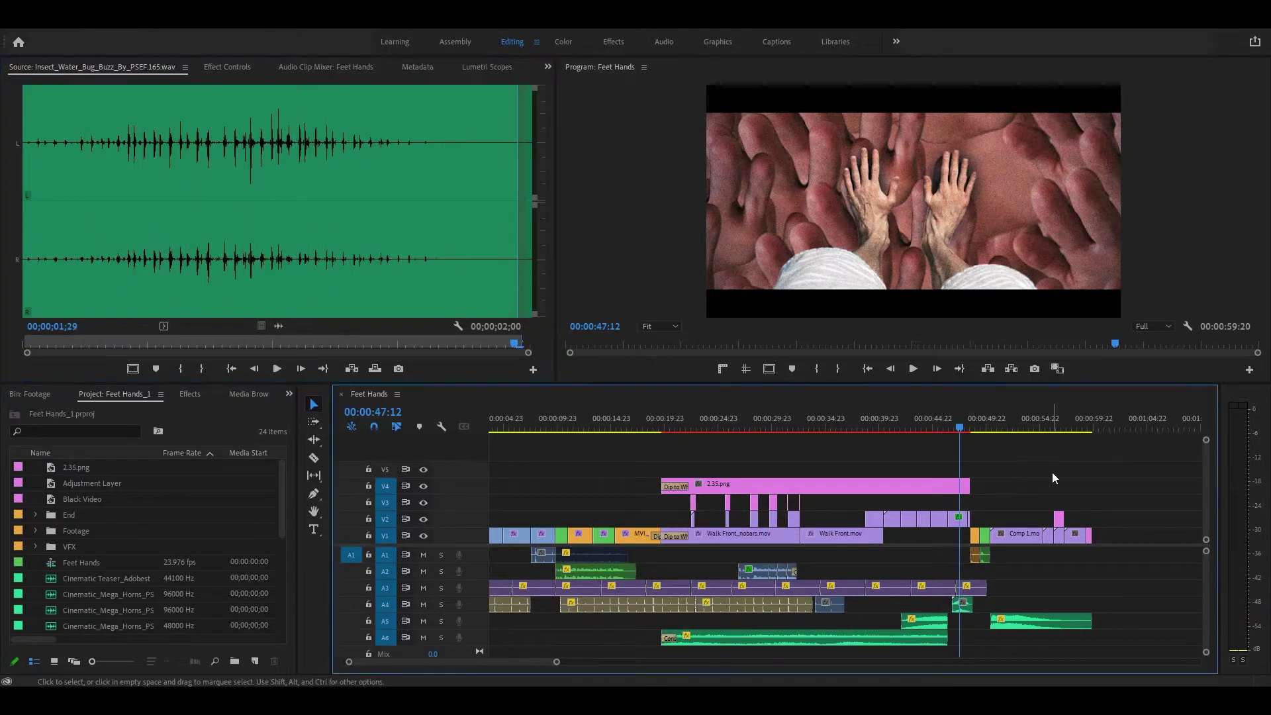
key("Up")
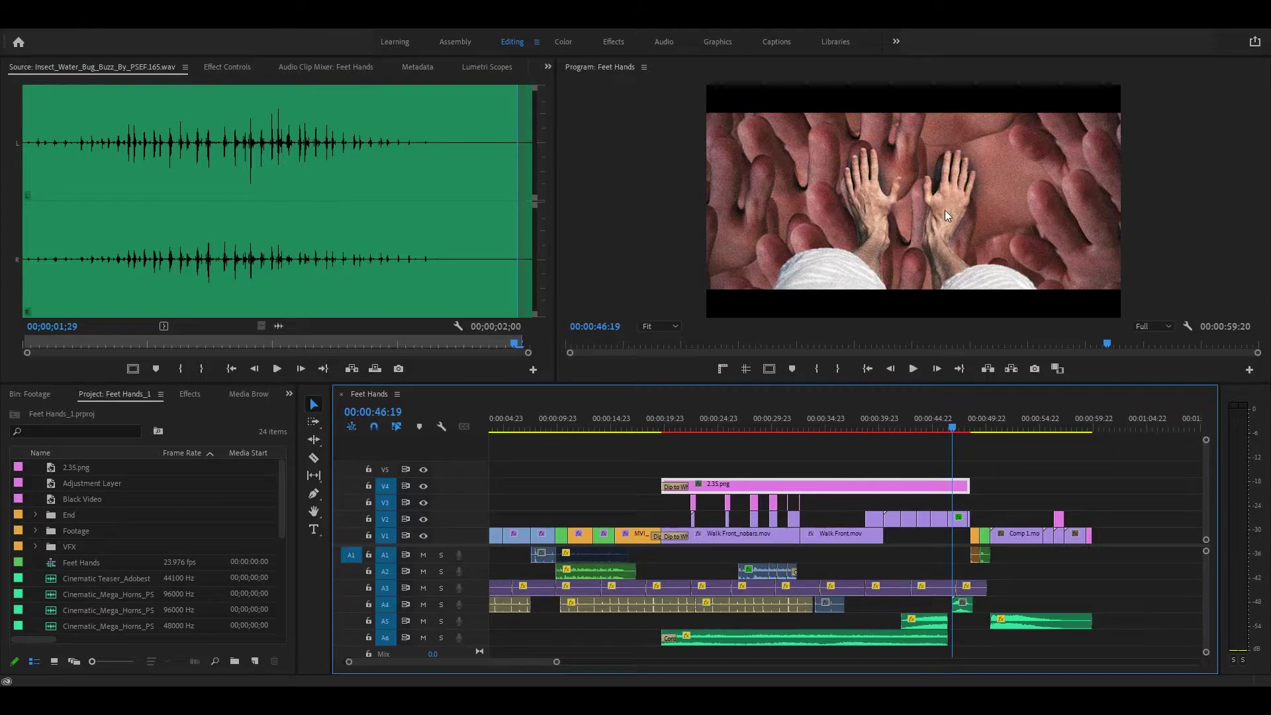
key("space")
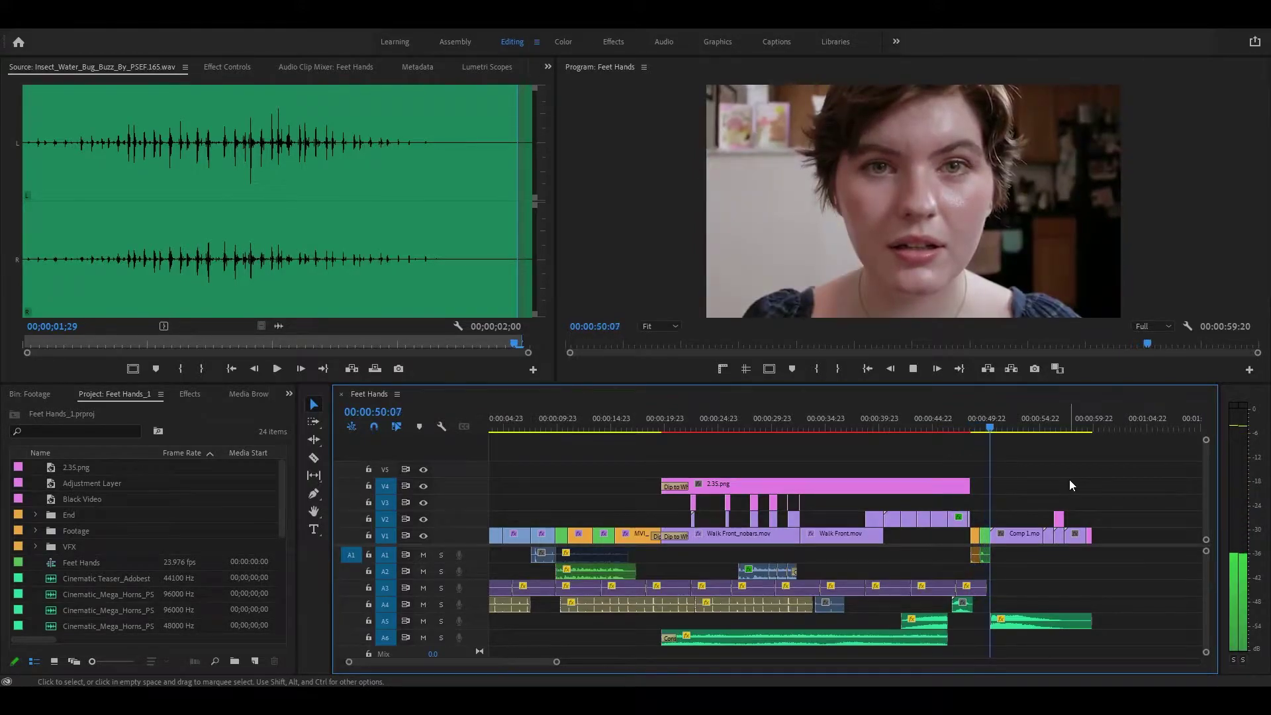
Step: Open the last A5 clip, Cinematic_Mega_Horns_PSEF.279.wav, in the Source monitor and listen to its beginning from 00;00;00;00
double_click(1035, 626)
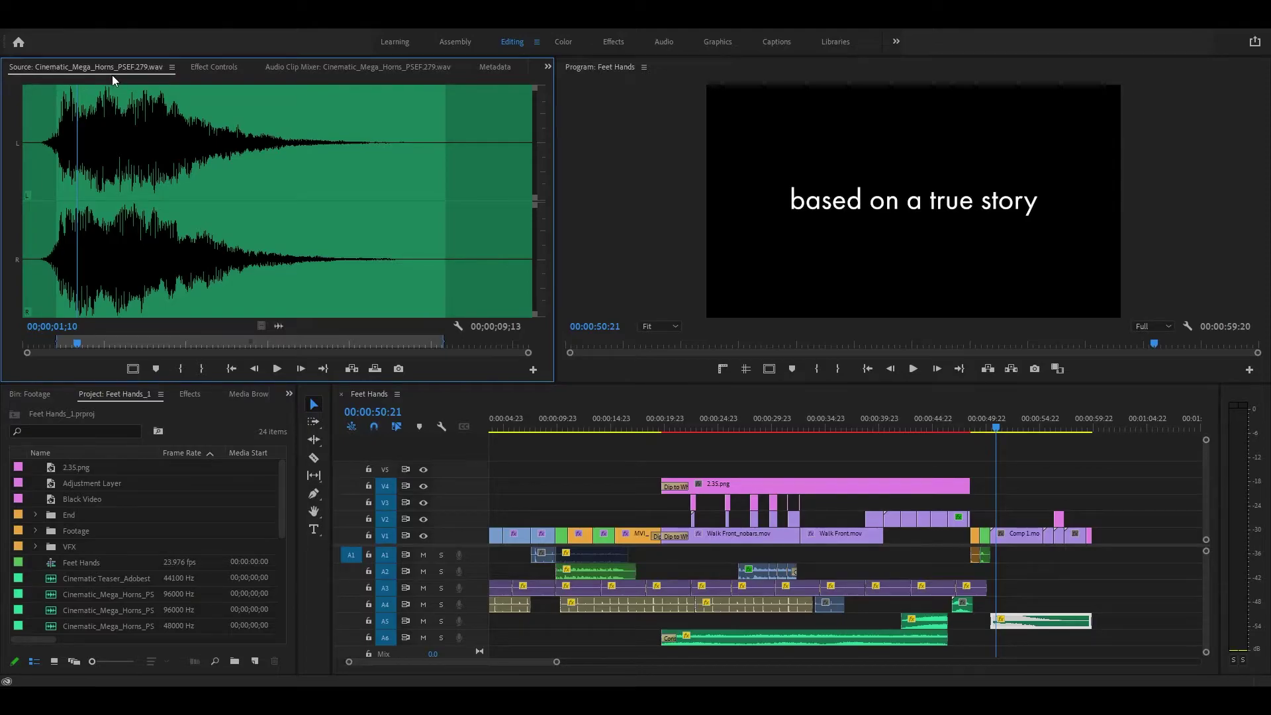
key("Home")
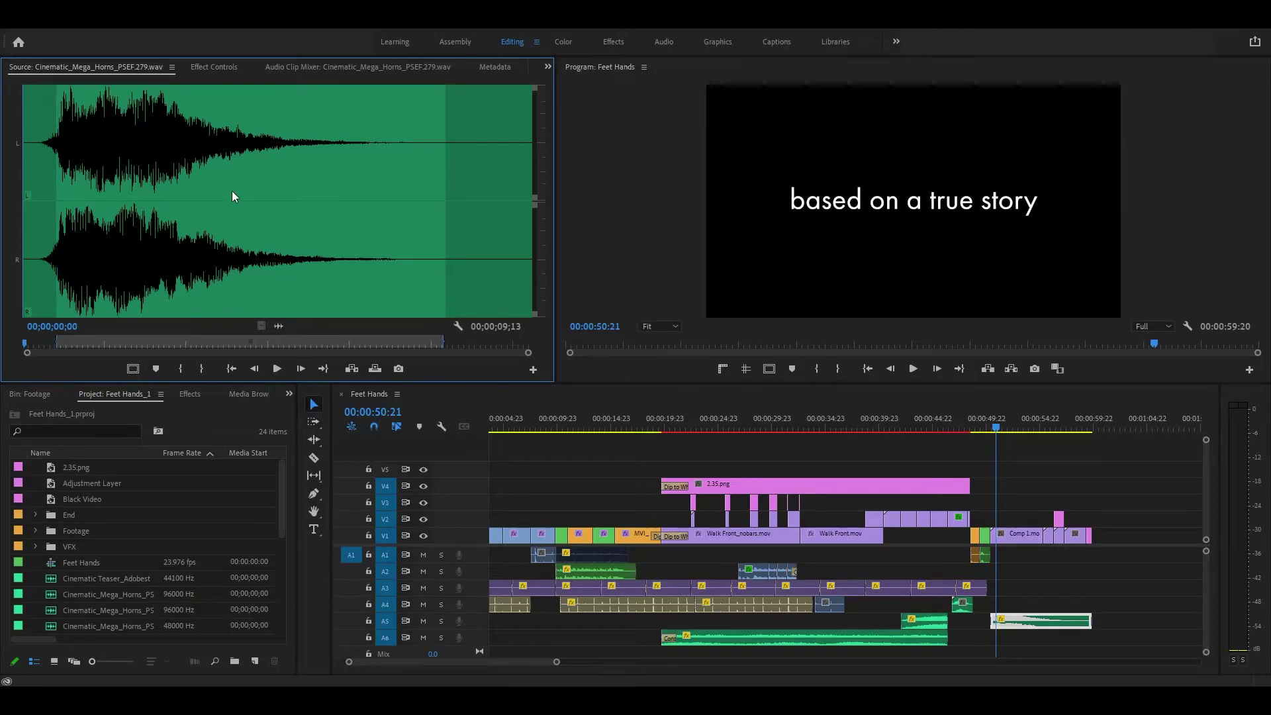
key("space")
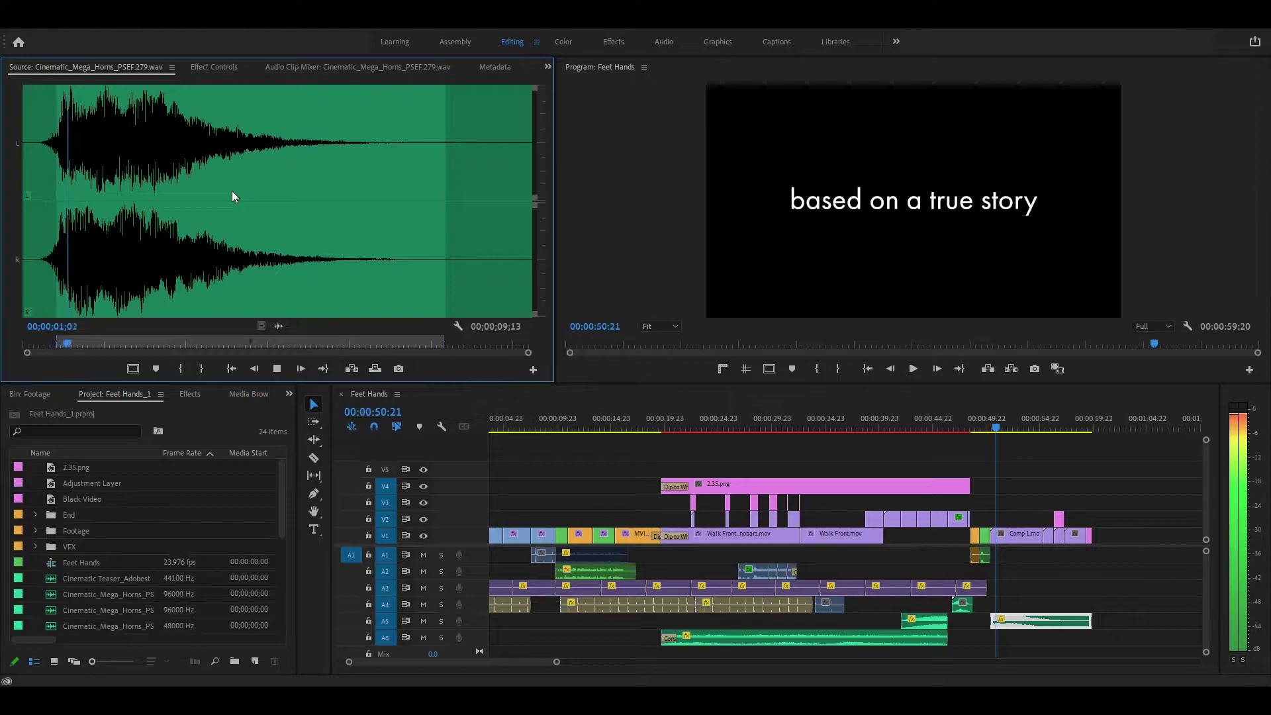
key("space")
Step: Compare the horns' start with their used section, listening from the in point at 00;00;00;25 to 00;00;02;21
left_click(58, 260)
key("Home")
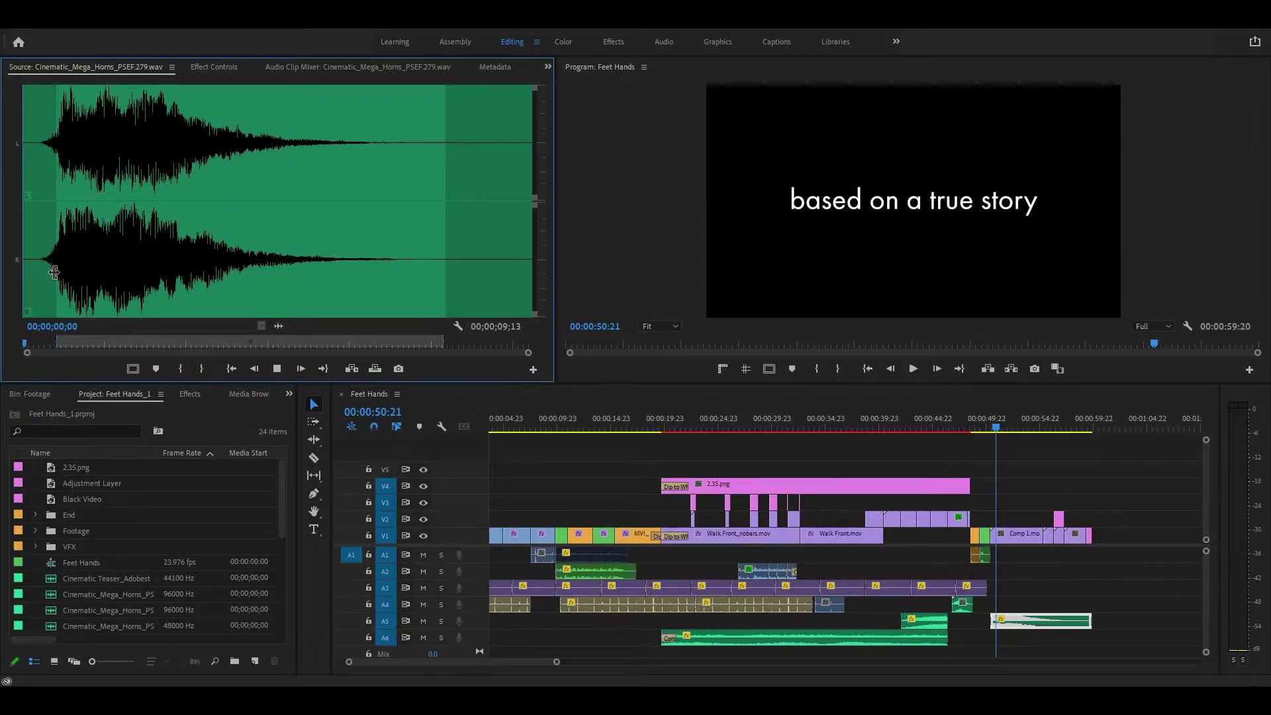
key("space")
key("space")
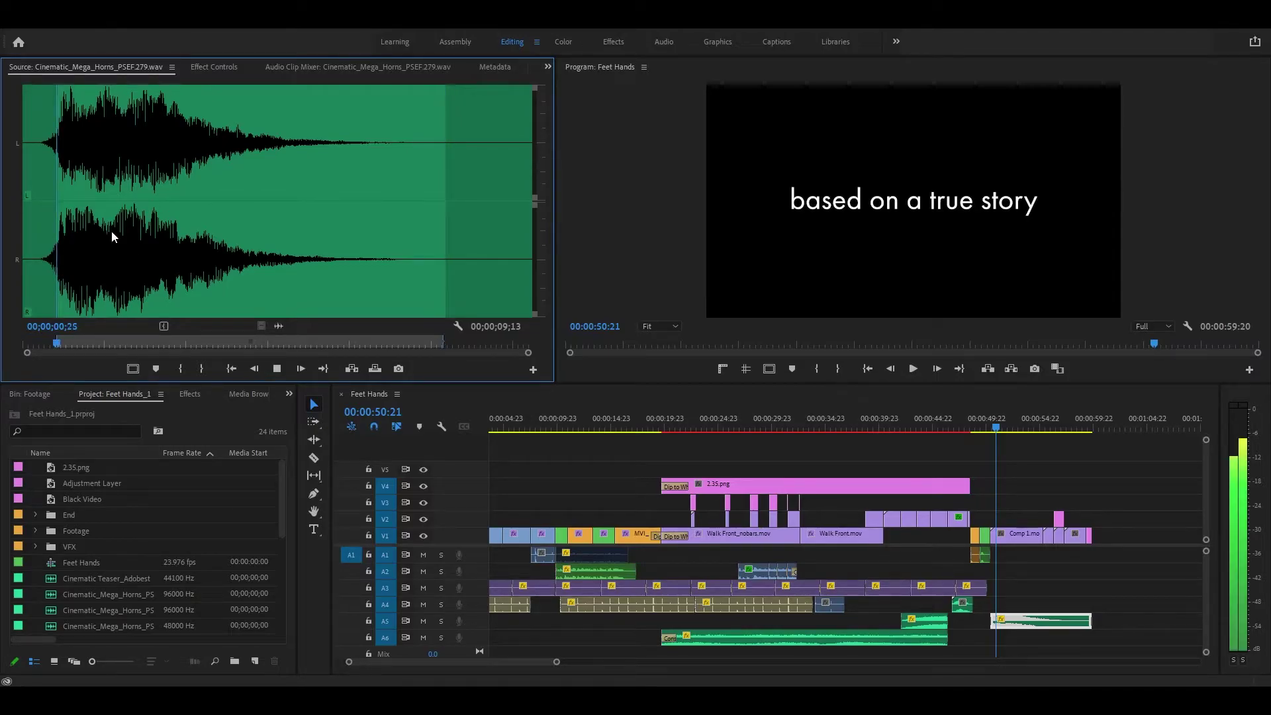
key("space")
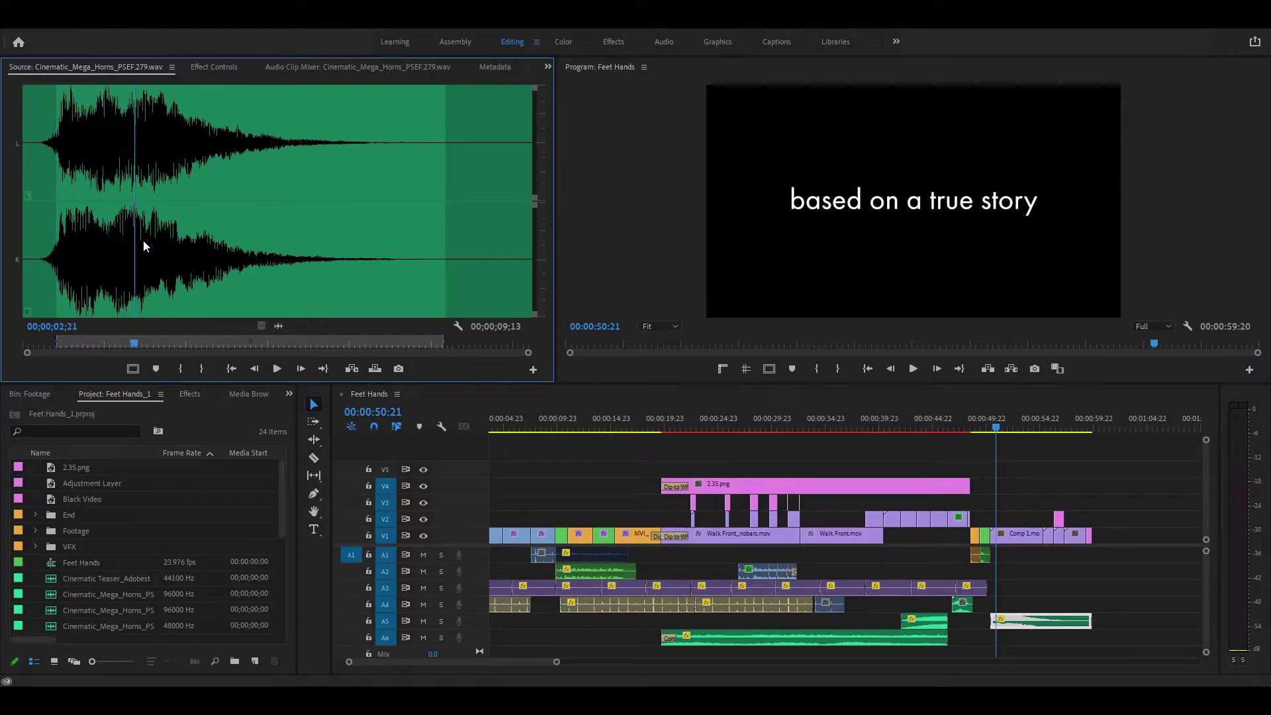
Step: Go to 00:00:34:23 in the sequence, open the A4 clip MVI_8692.MOV in the Source monitor and play its used section
left_click(1060, 467)
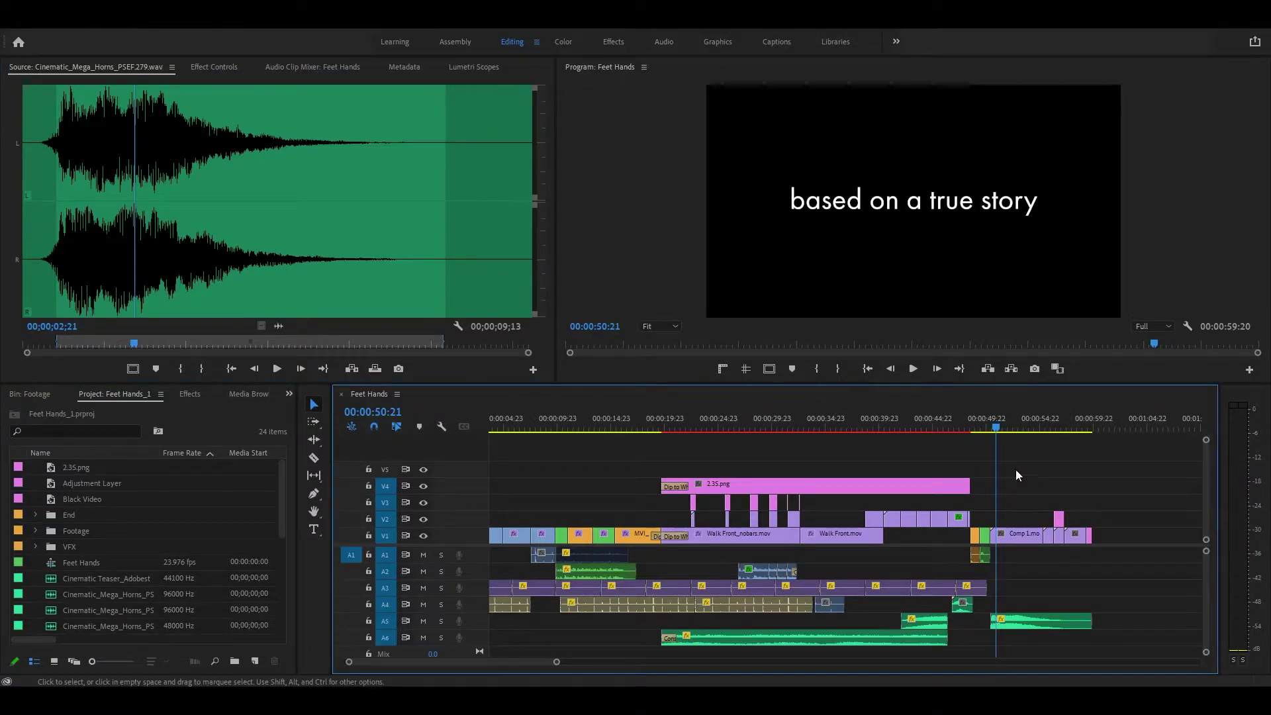
left_click(826, 427)
key("equal")
key("equal")
key("equal")
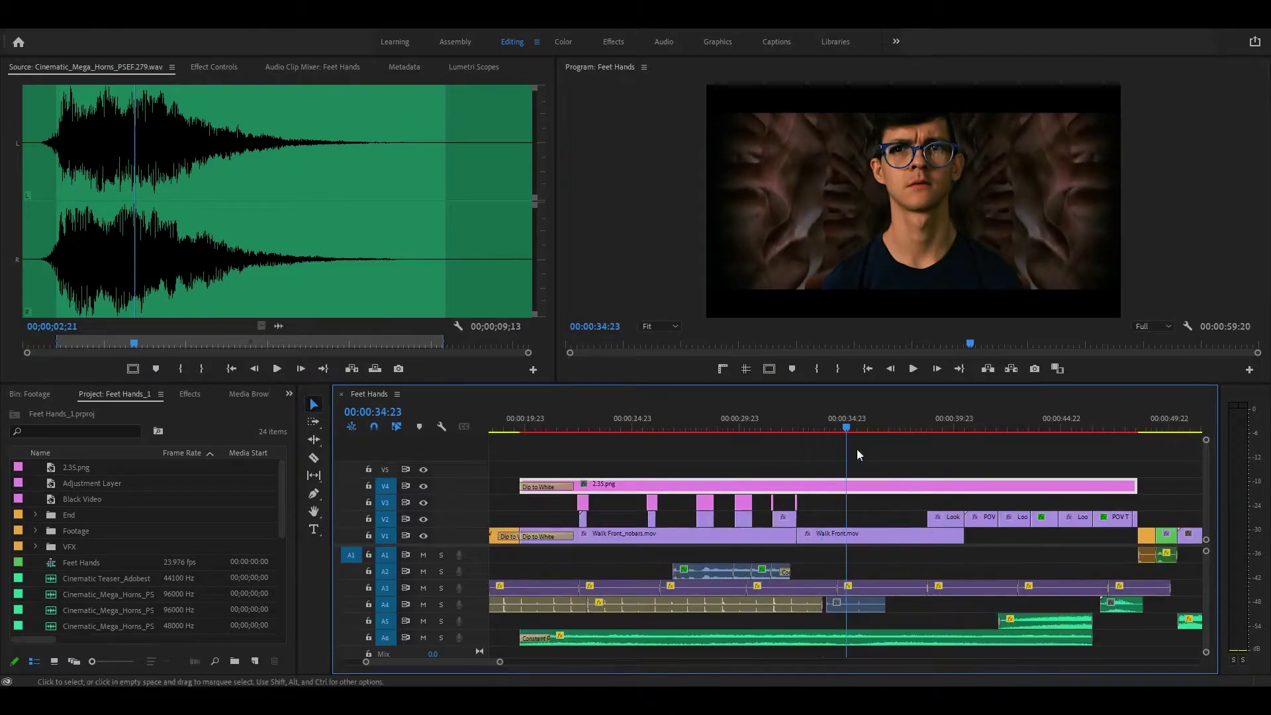
double_click(877, 610)
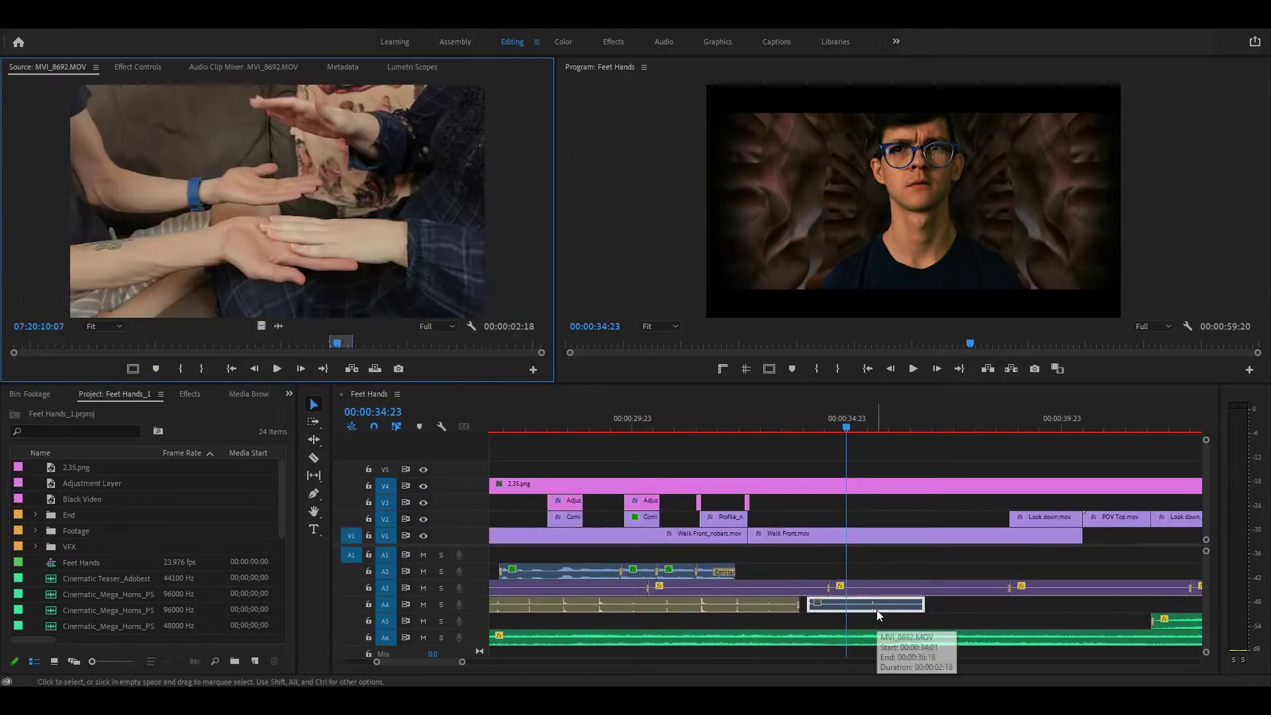
key("space")
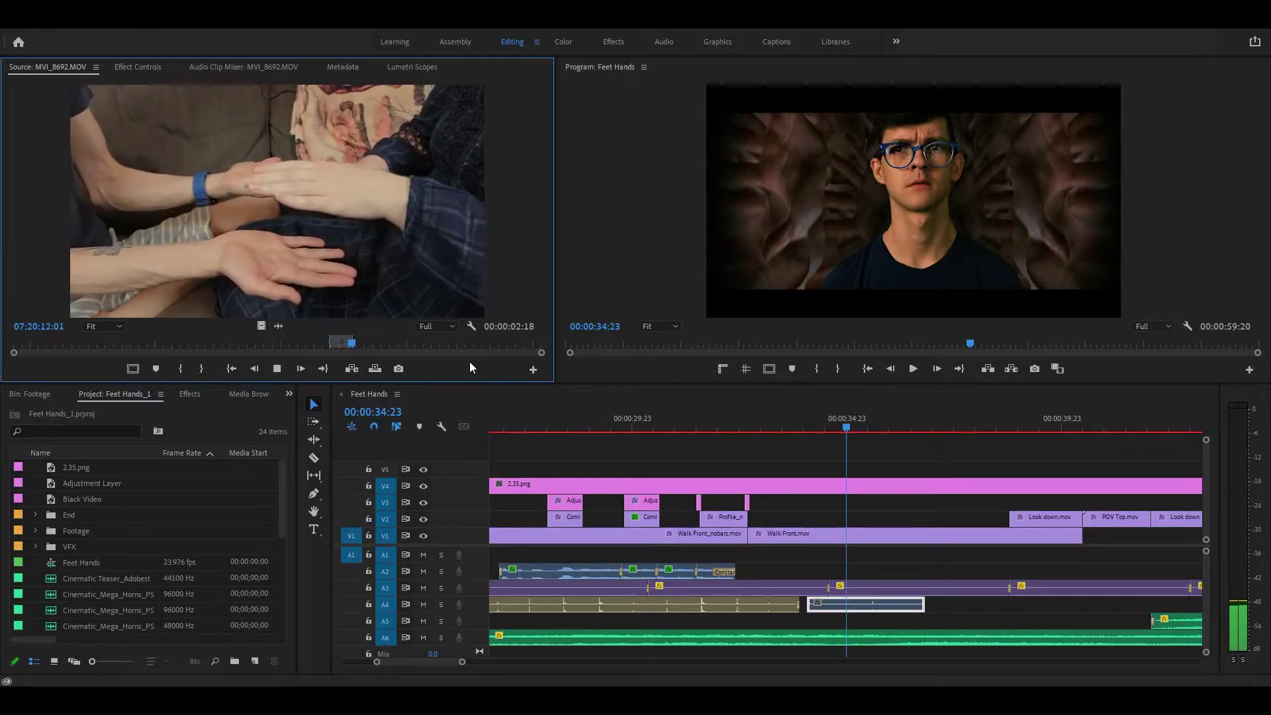
Step: Play the sequence over the MVI_8692.MOV audio, from the start of the Walk Front clip to 00:00:37:14
left_click(904, 457)
left_click(802, 429)
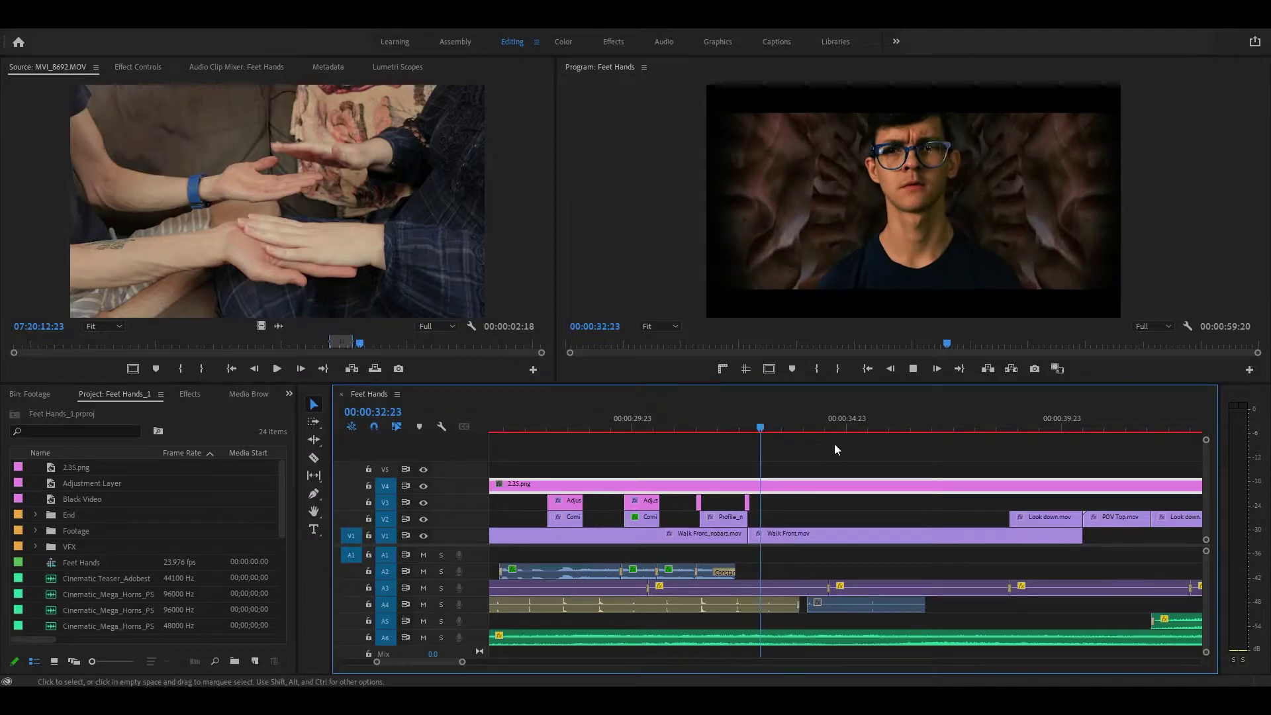
key("space")
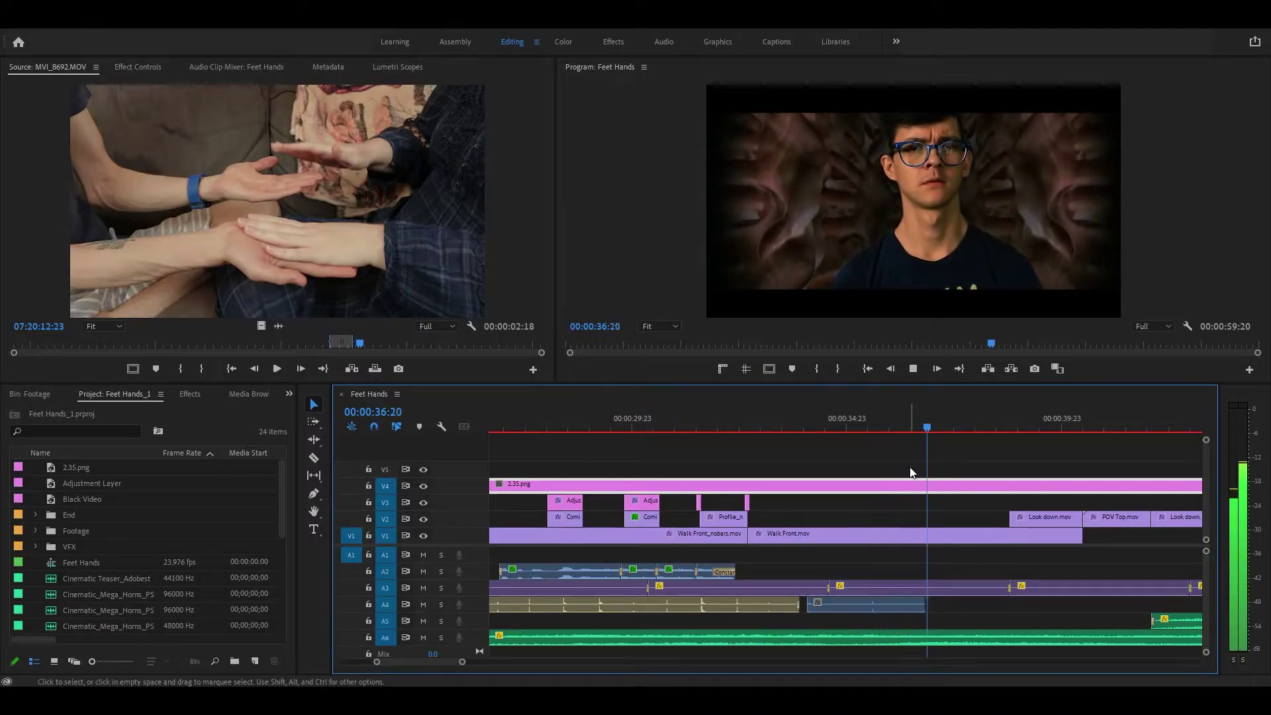
key("space")
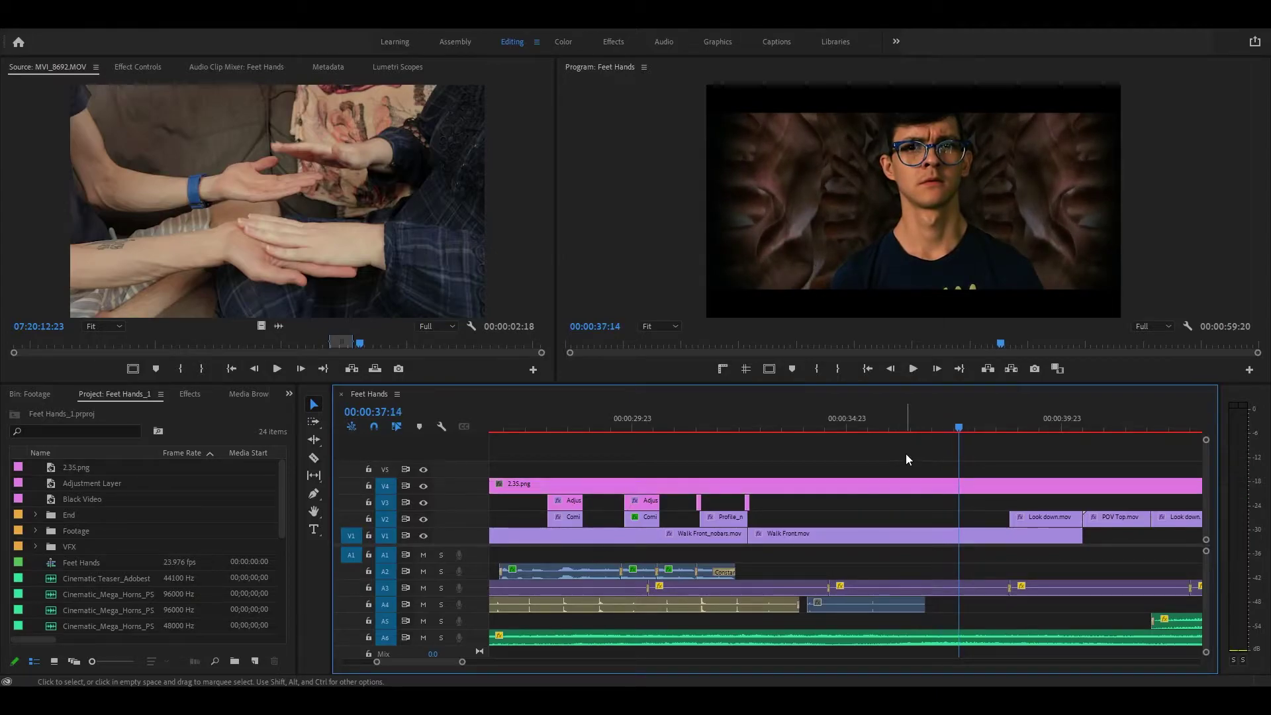
Step: Open the V1 clip Walk Front_nobars.mov at 00:00:25:02 and watch its source enlarged from the start to 00:00:16:07
key("backslash")
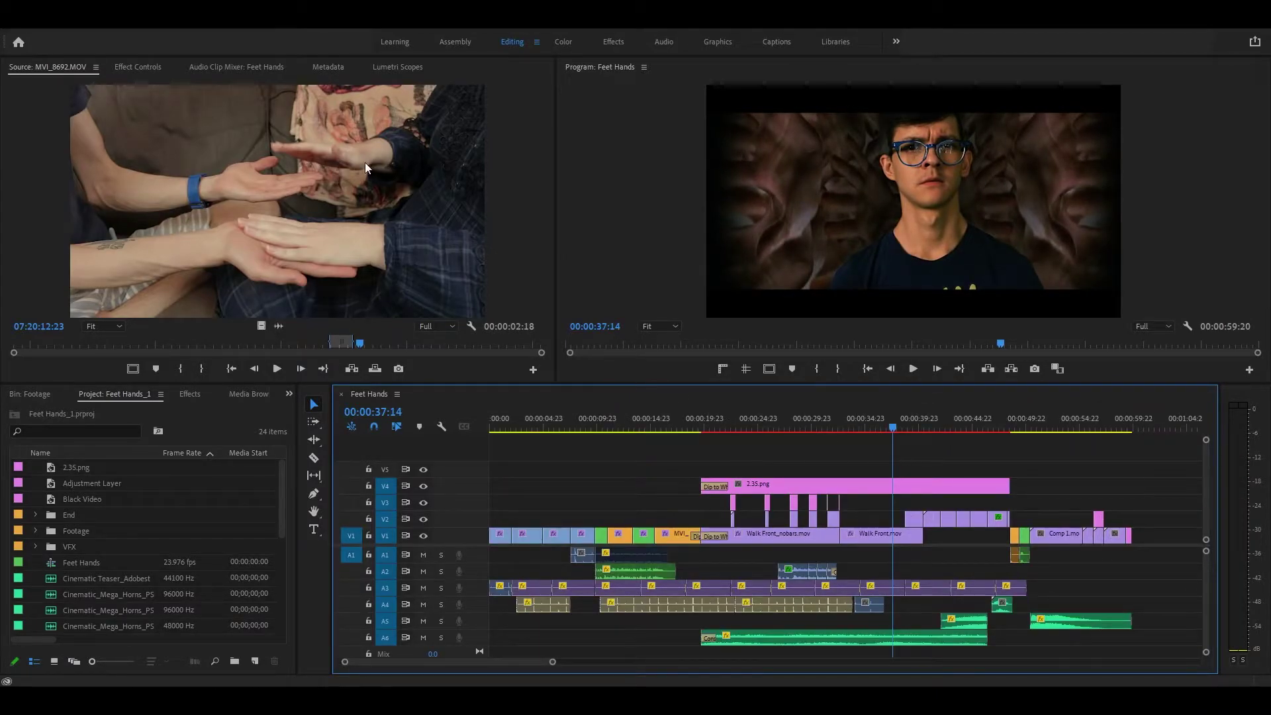
left_click_drag(517, 423, 759, 434)
double_click(787, 534)
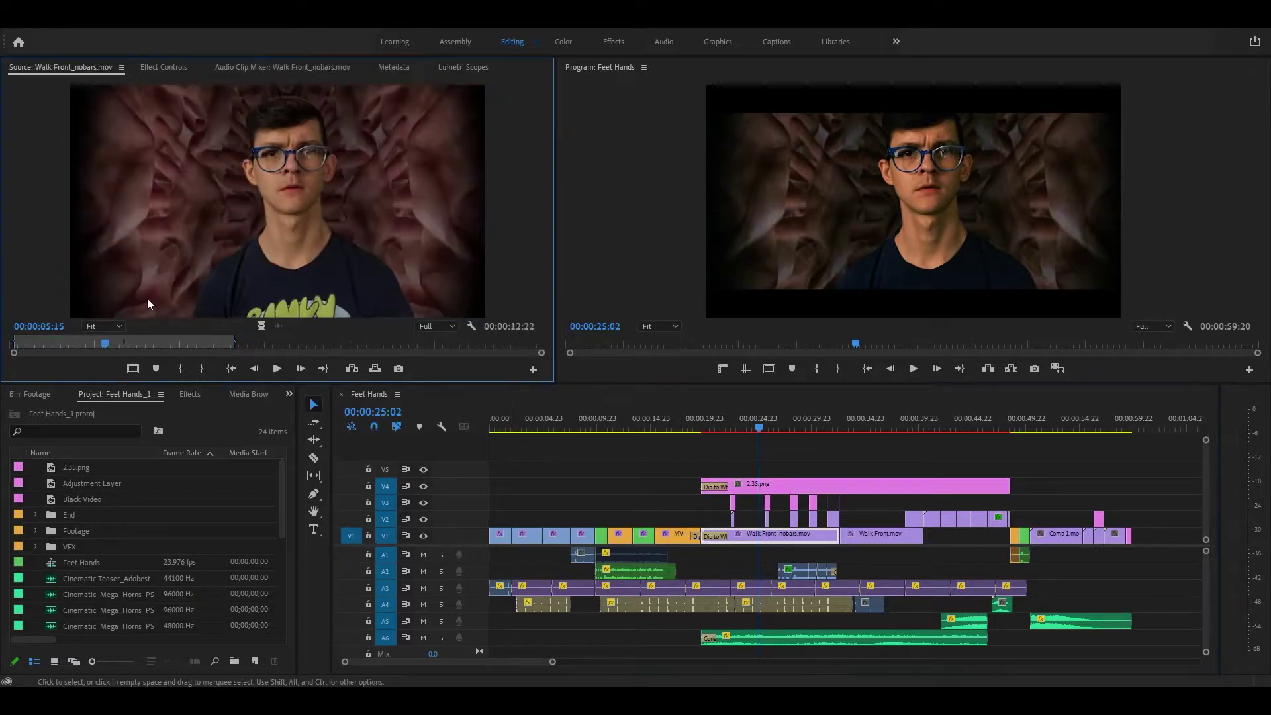
left_click_drag(101, 347, 82, 324)
key("grave")
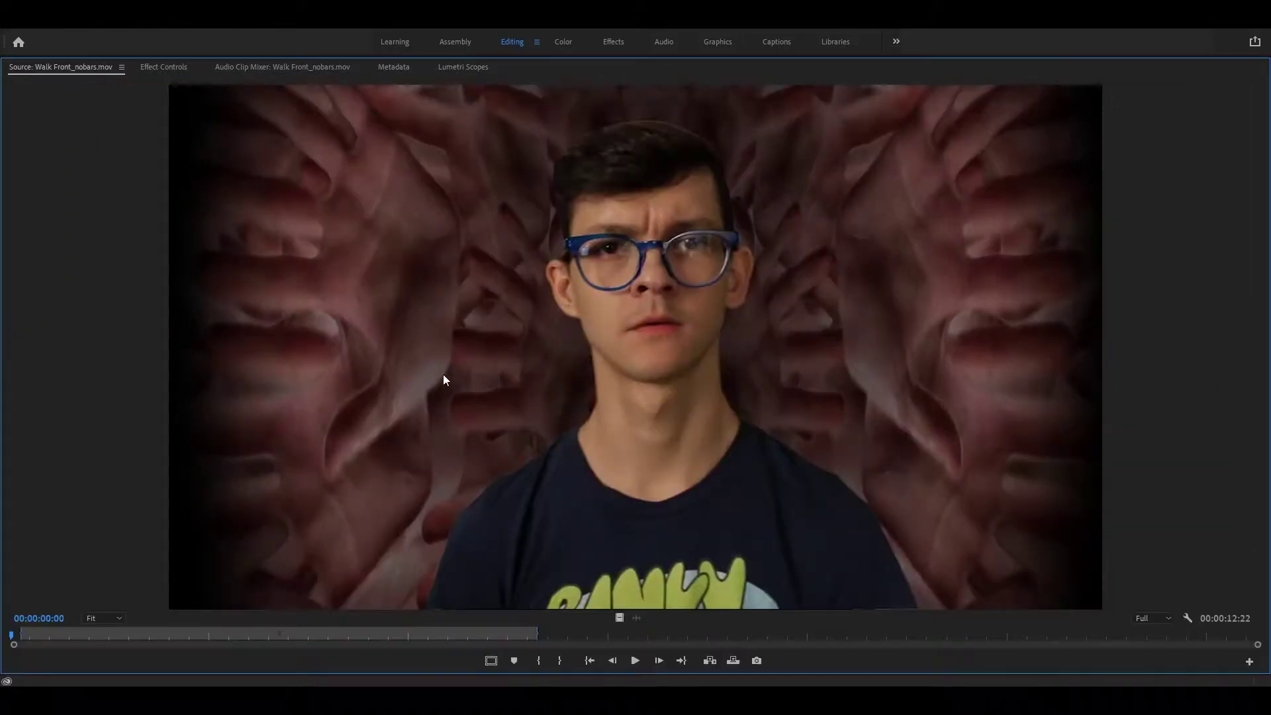
key("space")
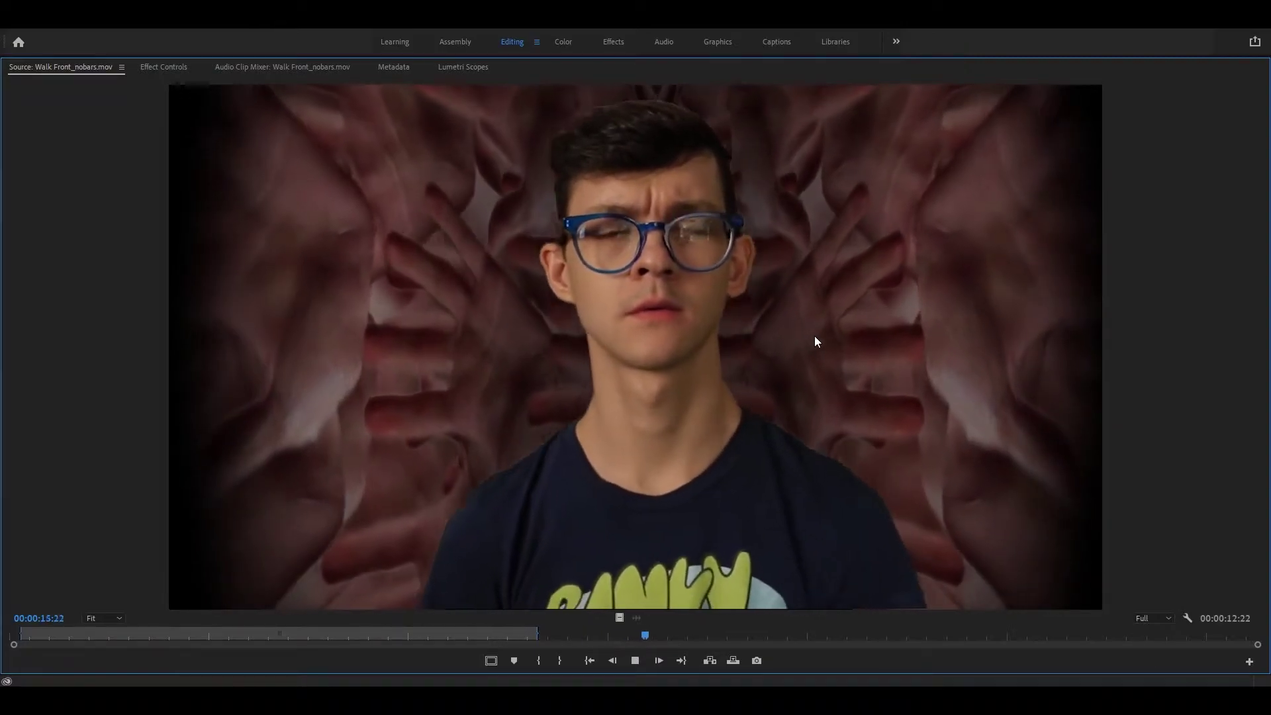
key("space")
key("grave")
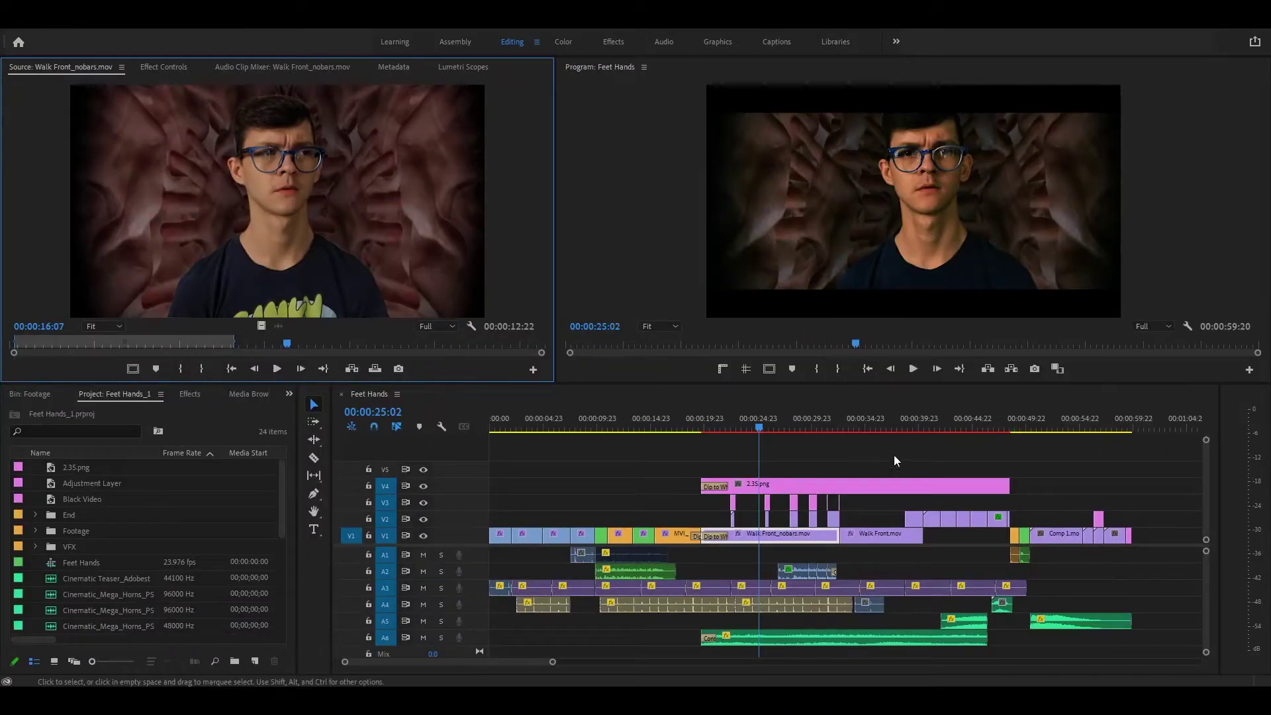
Step: Open the first V2 cutaway, CominAtYa_nobars.mov, at 00:00:22:15 and watch its source enlarged past the used section
left_click(732, 427)
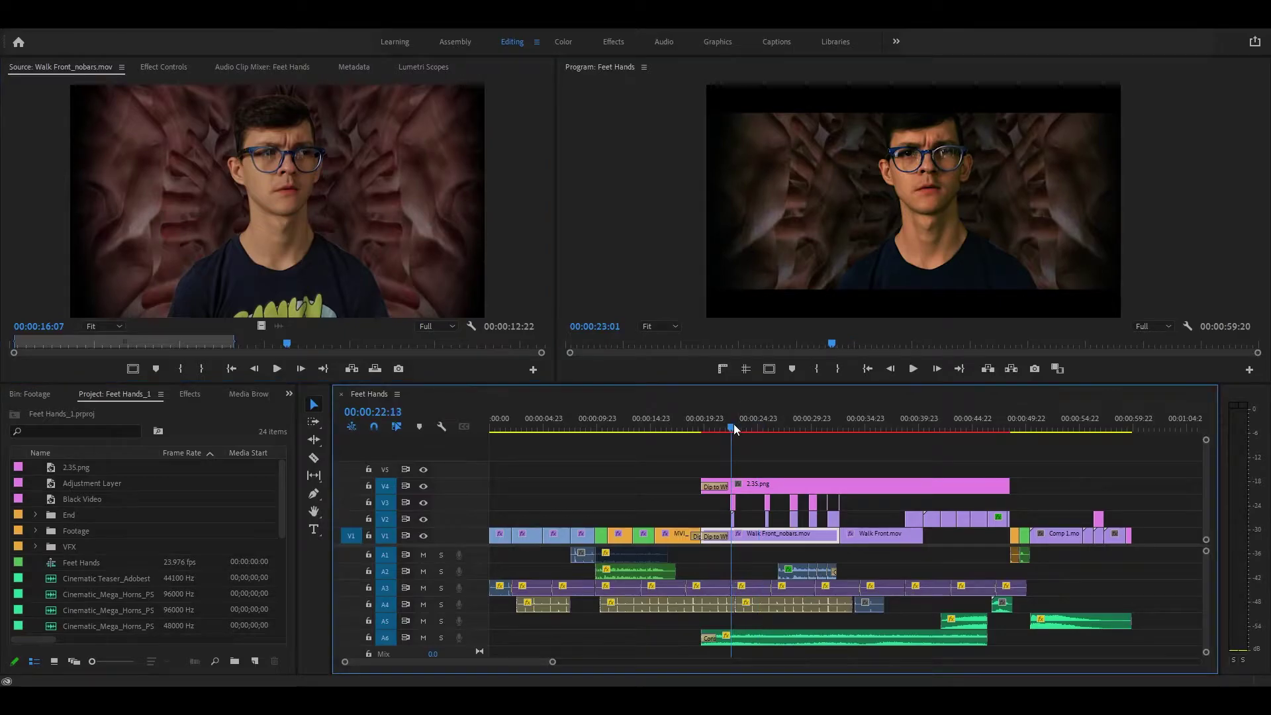
double_click(734, 519)
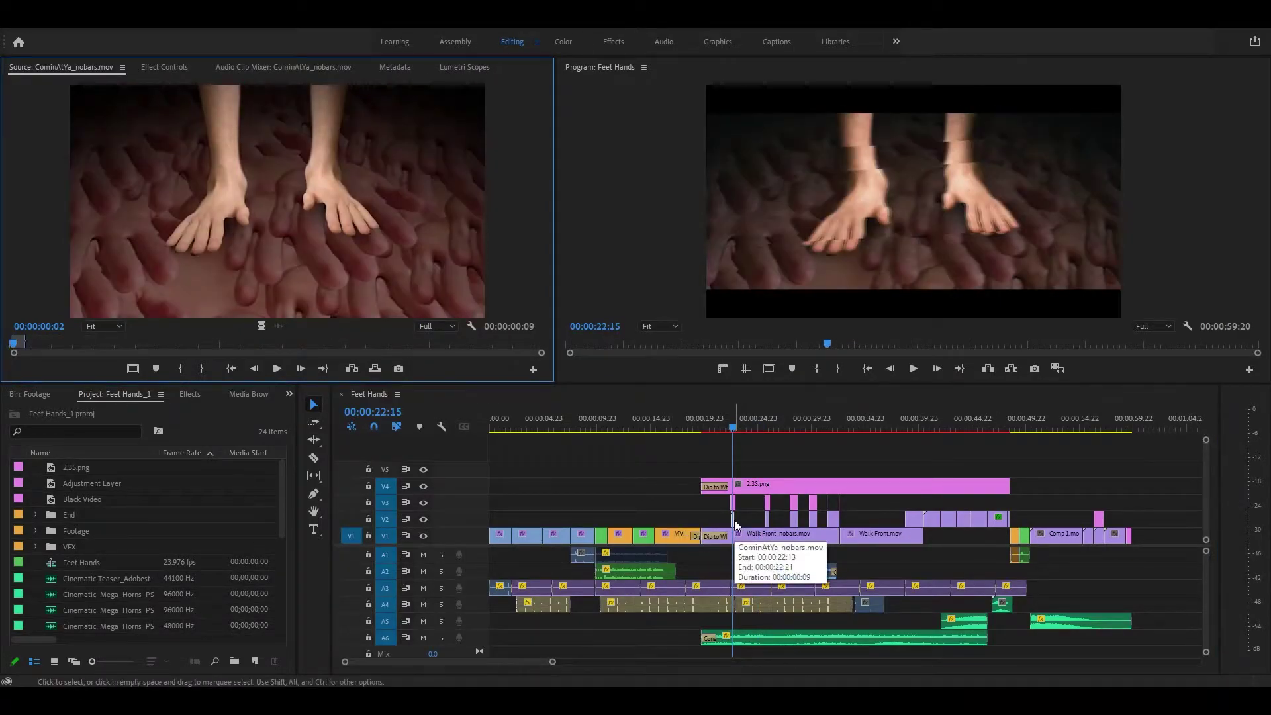
key("grave")
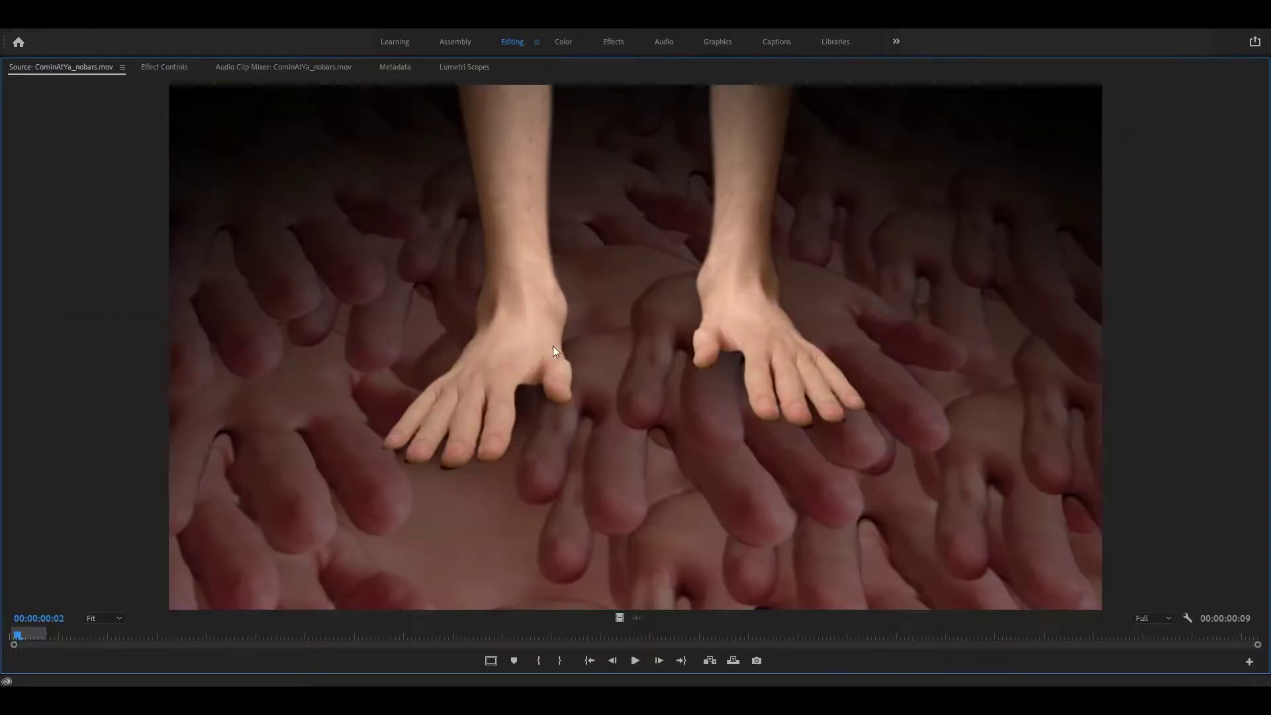
key("space")
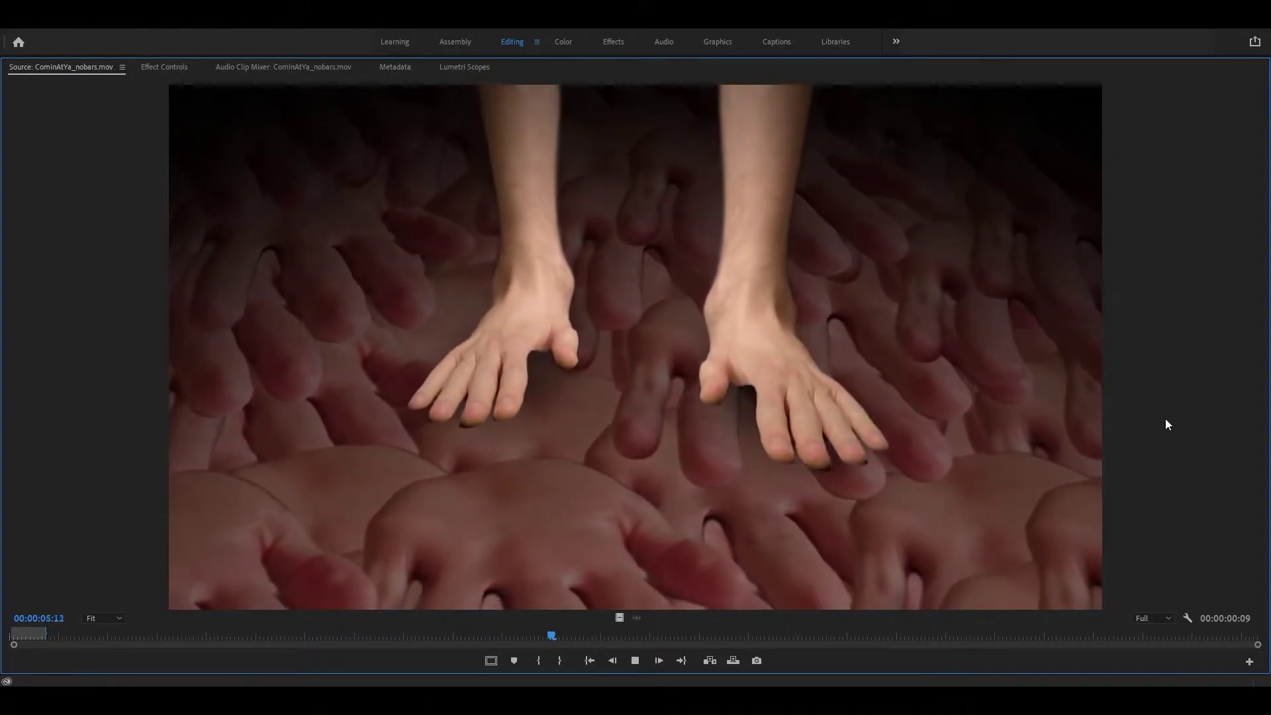
key("space")
key("Home")
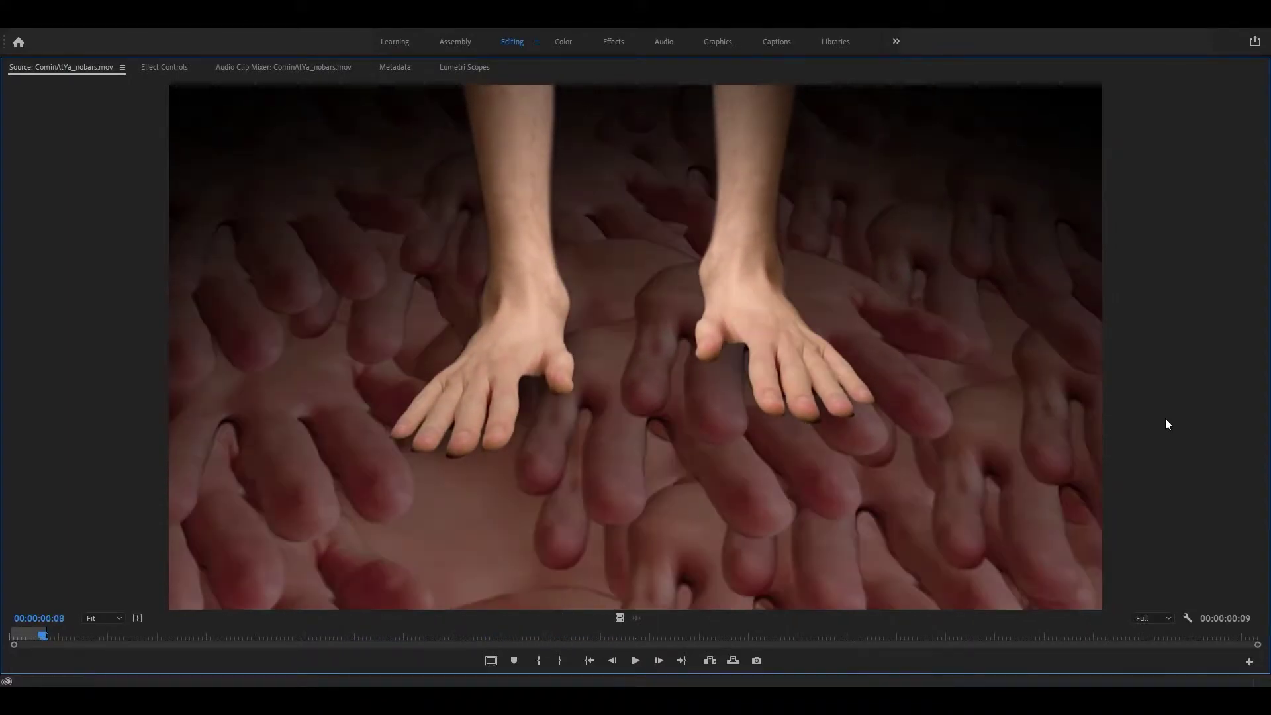
Step: Replay the enlarged CominAtYa_nobars.mov source from 00:00:00:00 to 00:00:03:22 and restore the normal panel layout
key("Home")
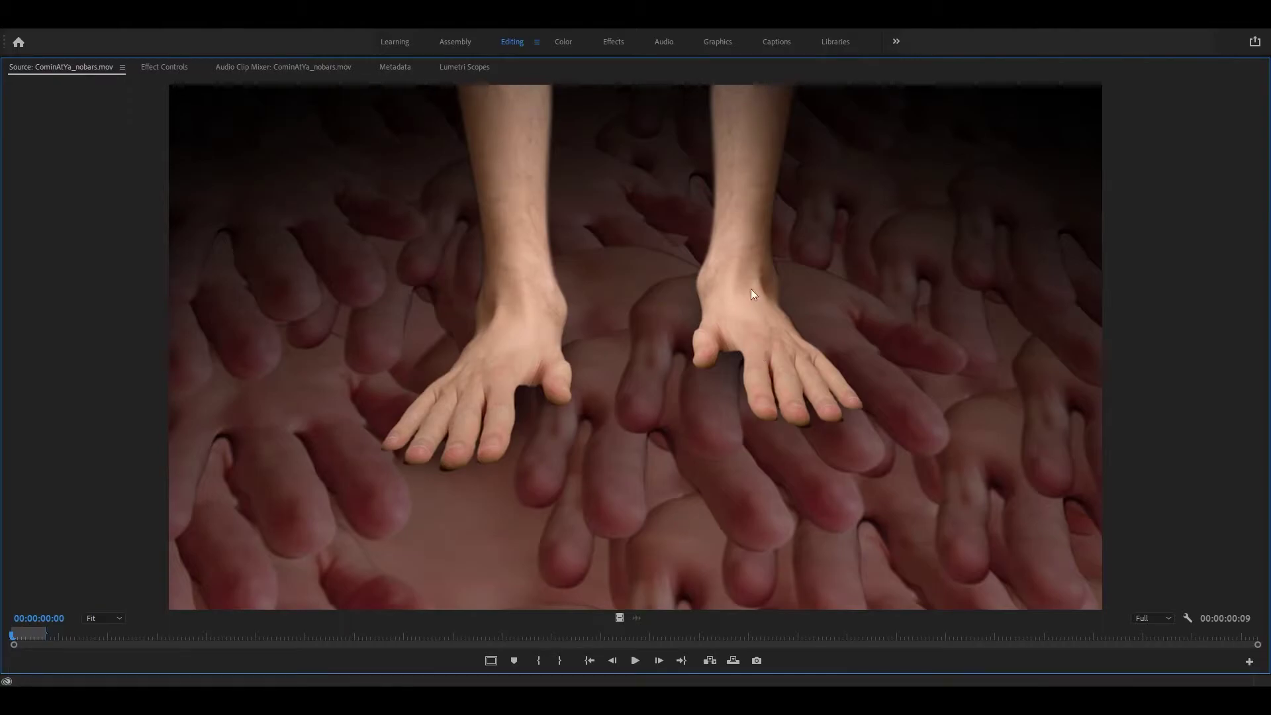
key("space")
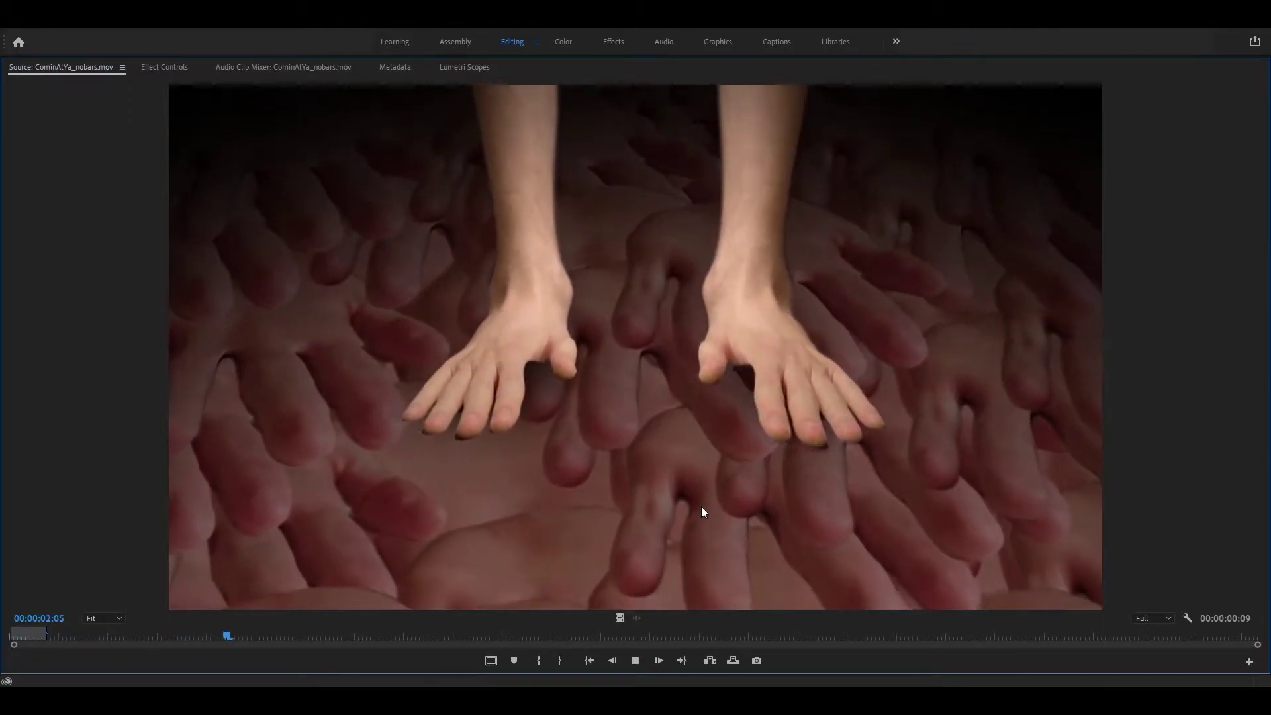
key("space")
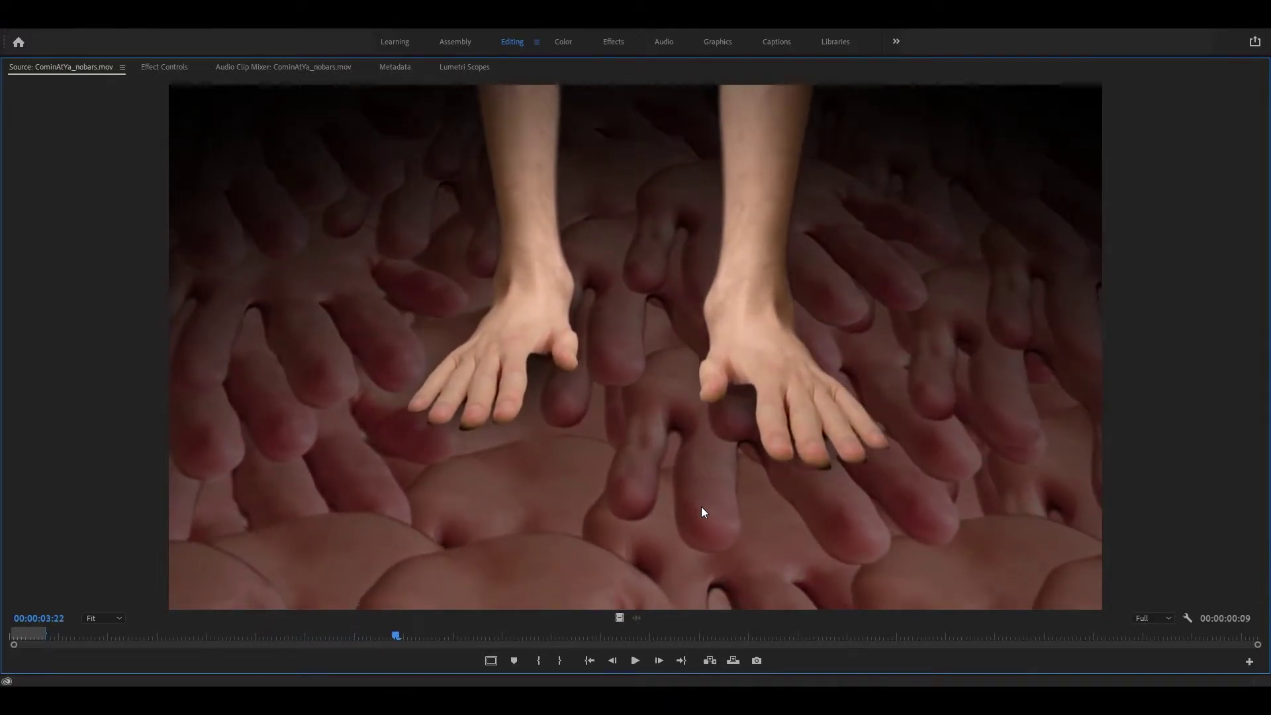
key("grave")
Step: Examine the finished frame of the V2 cutaway at 00:00:28:03 in an enlarged Program monitor, and restore the normal panel layout
left_click(902, 490)
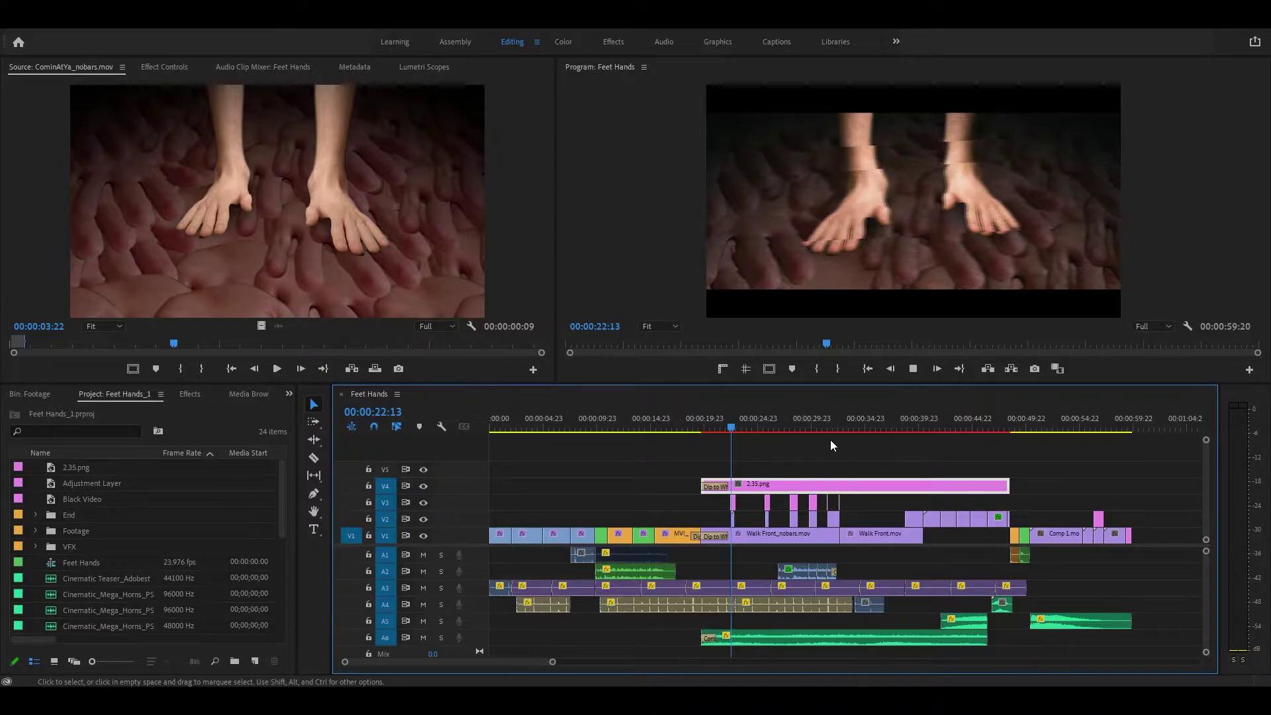
left_click(795, 427)
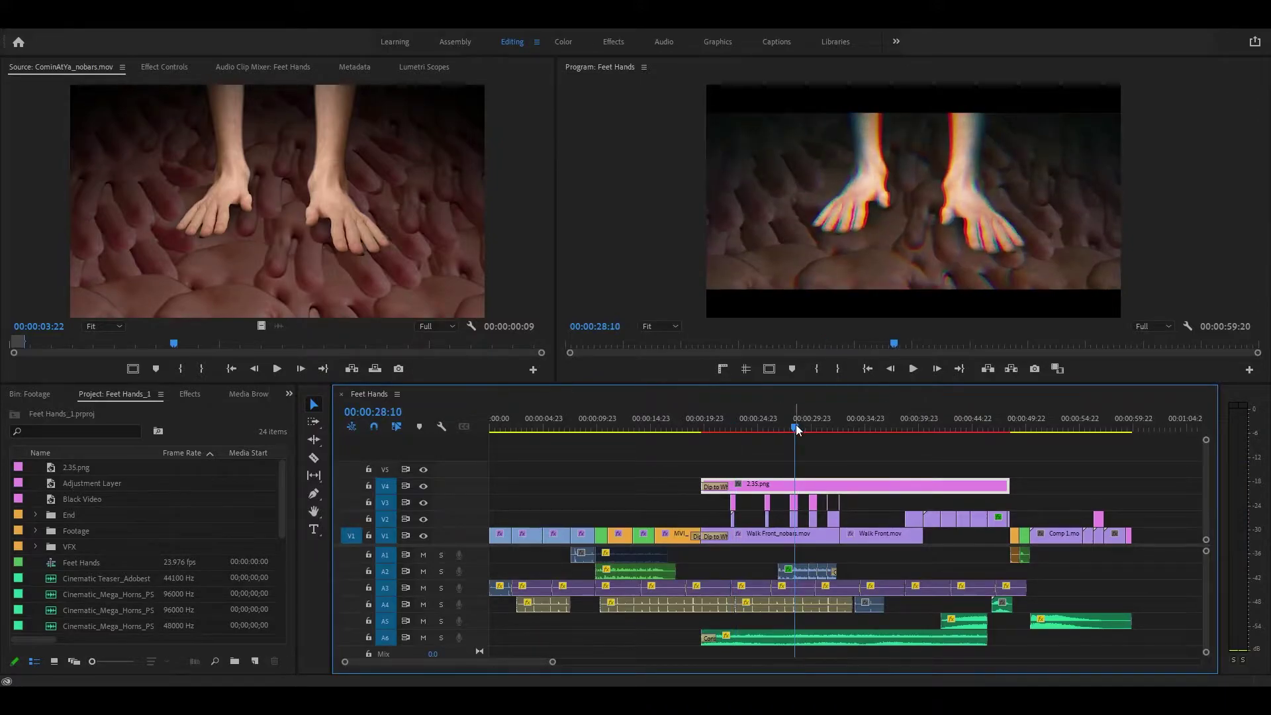
key("Up")
key("Right")
key("Right")
key("Right")
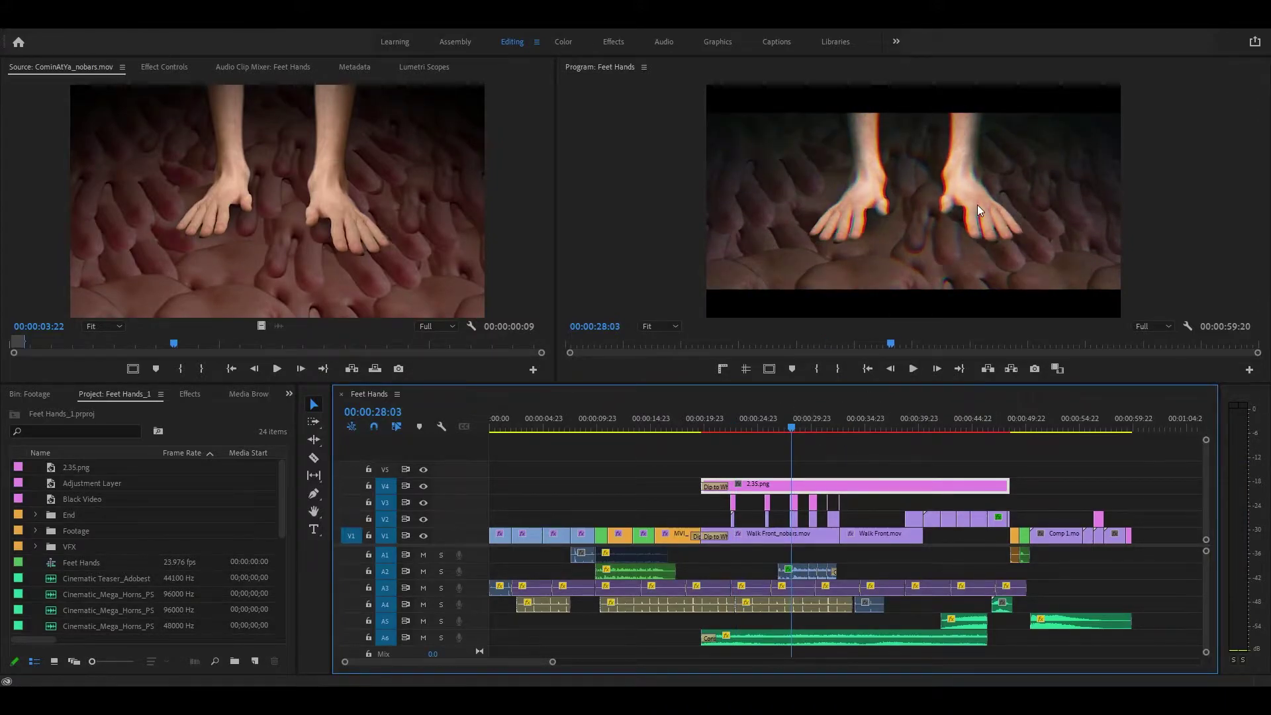
key("grave")
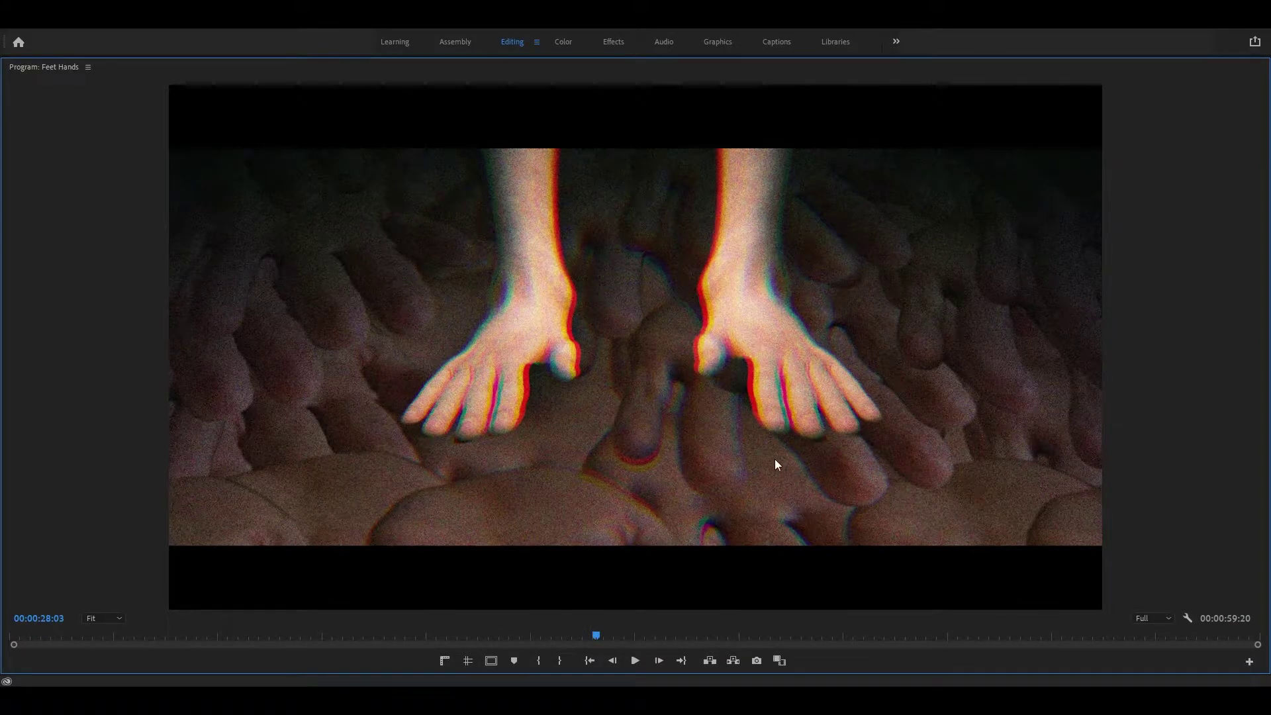
key("grave")
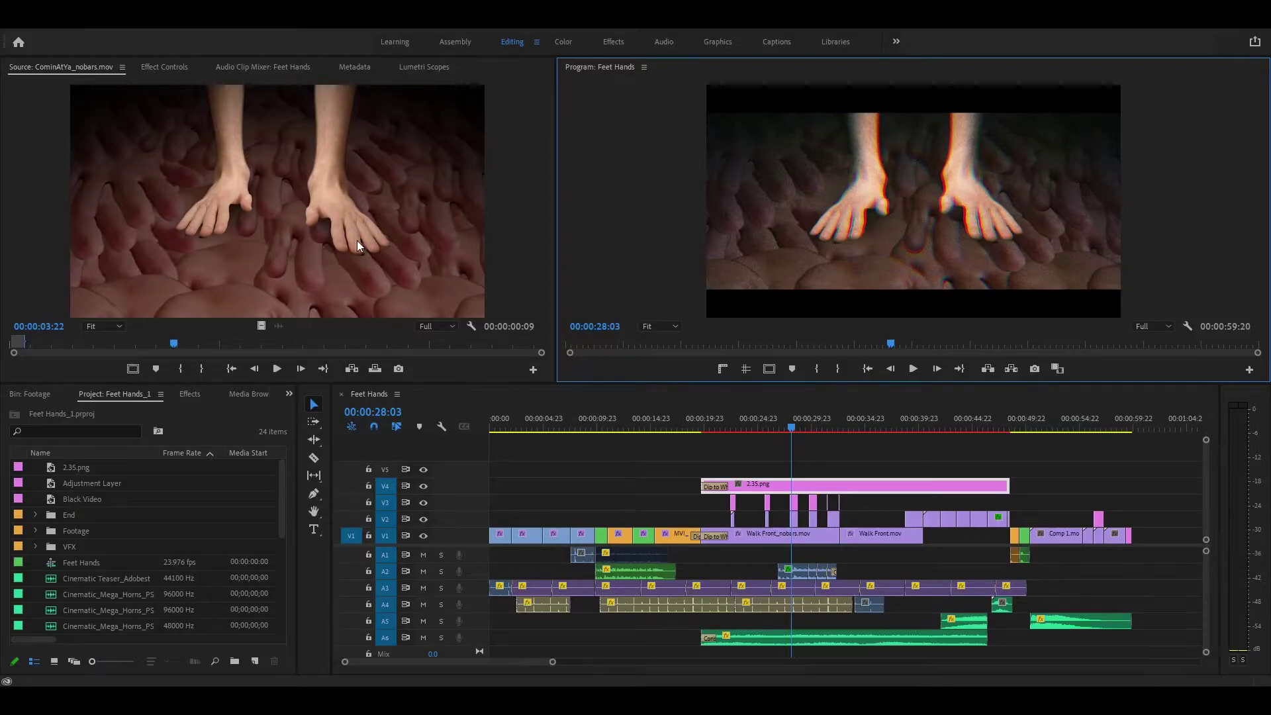
Step: Open the second V2 cutaway, Profile_nobars.mov, at 00:00:26:00 and watch its source enlarged past the used section
left_click(766, 522)
left_click(766, 423)
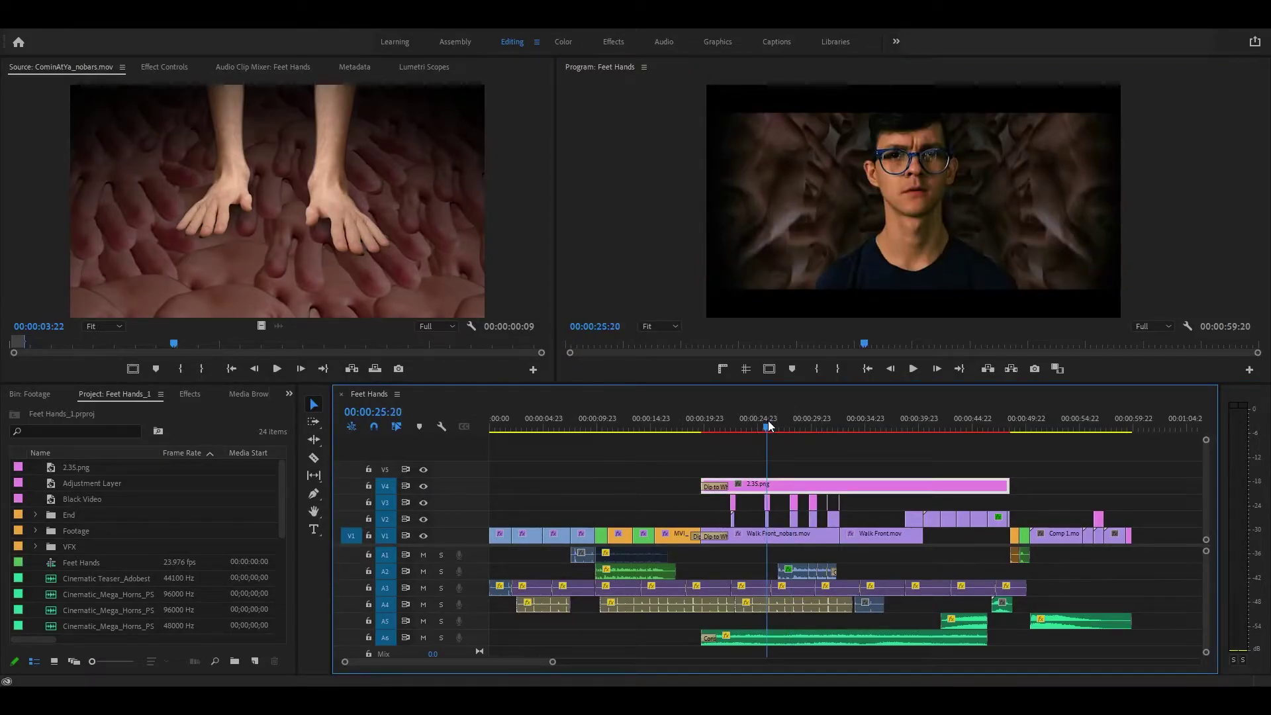
double_click(765, 518)
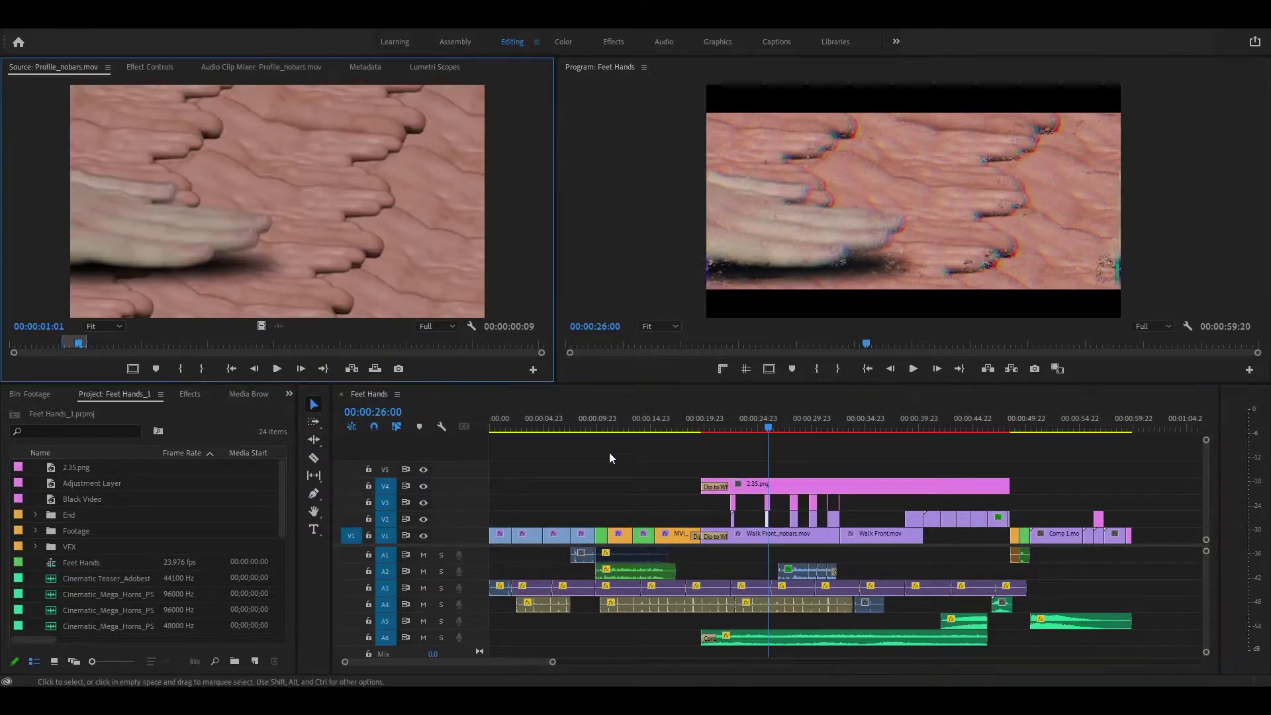
key("grave")
key("space")
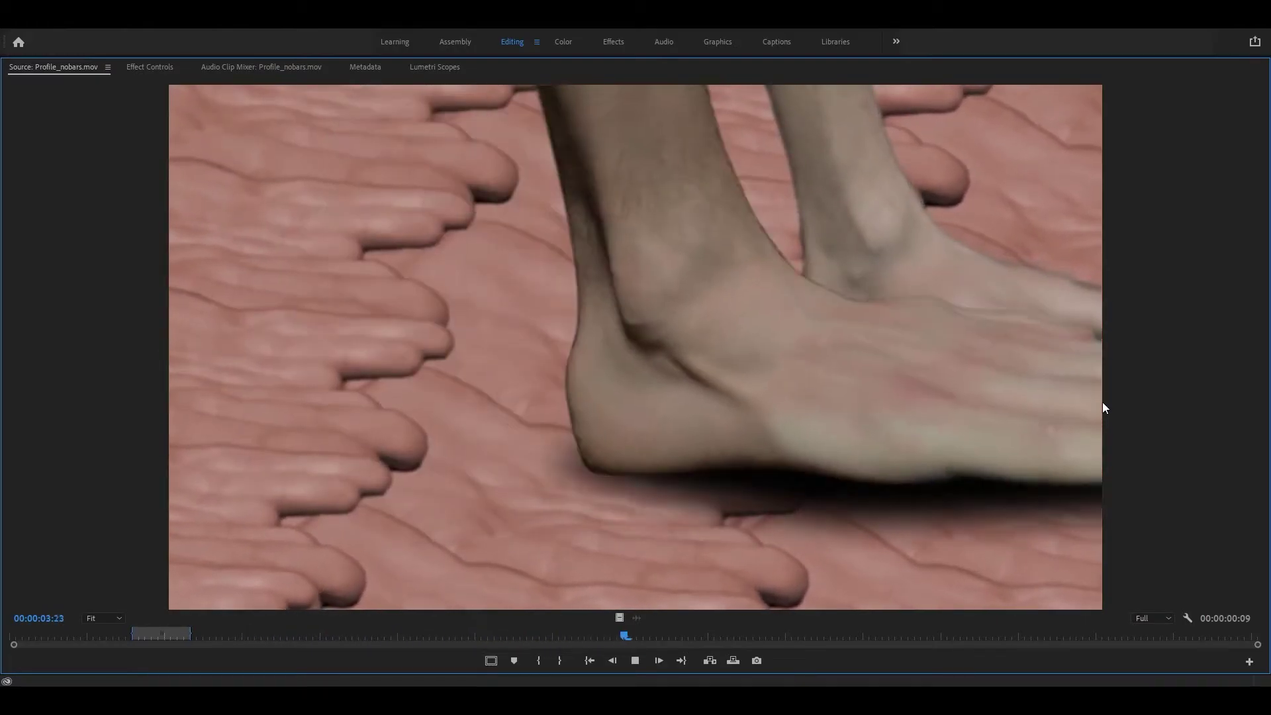
key("space")
key("space")
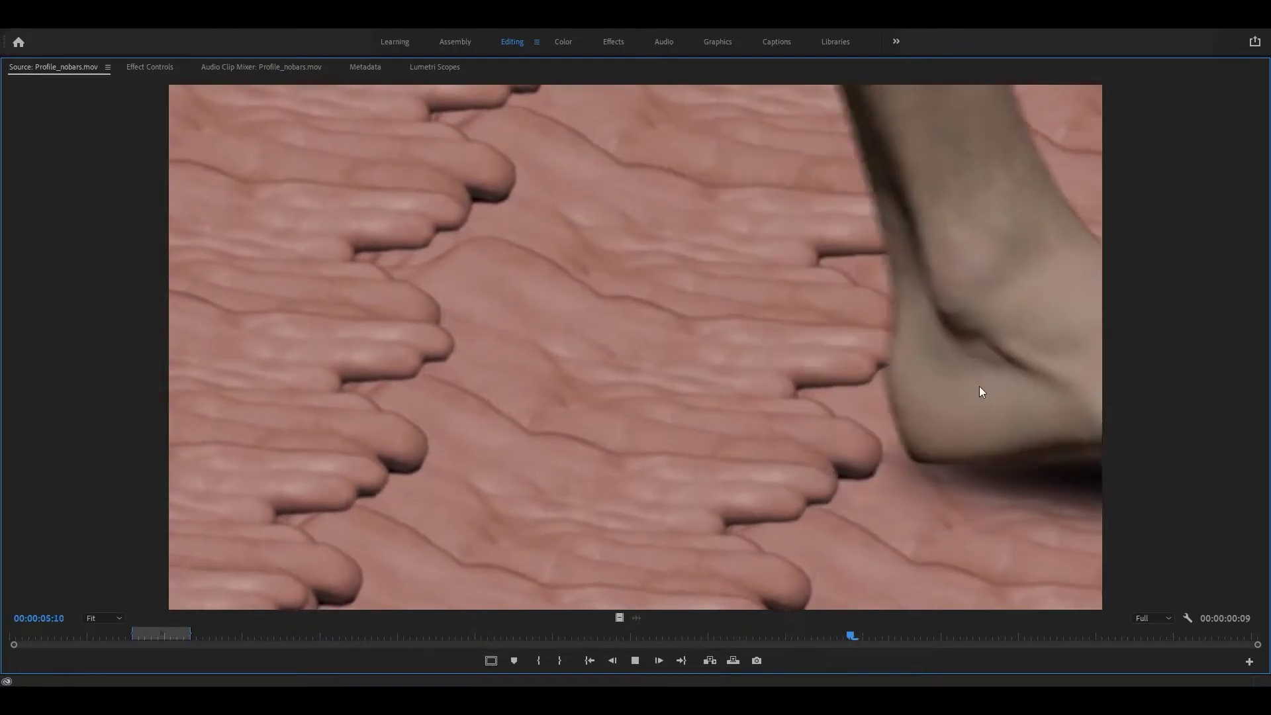
Step: Replay the enlarged Profile_nobars.mov source to 00:00:05:19 and restore the normal panel layout
key("ctrl+shift+space")
key("ctrl+shift+space")
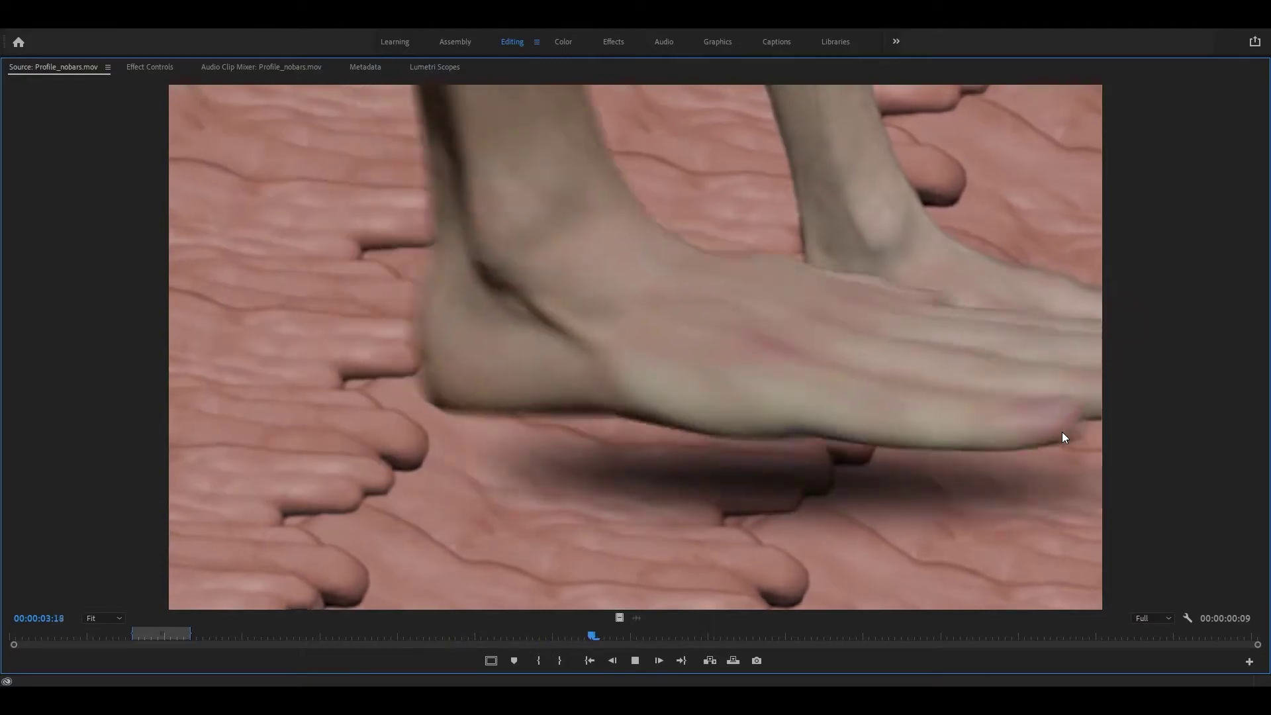
key("space")
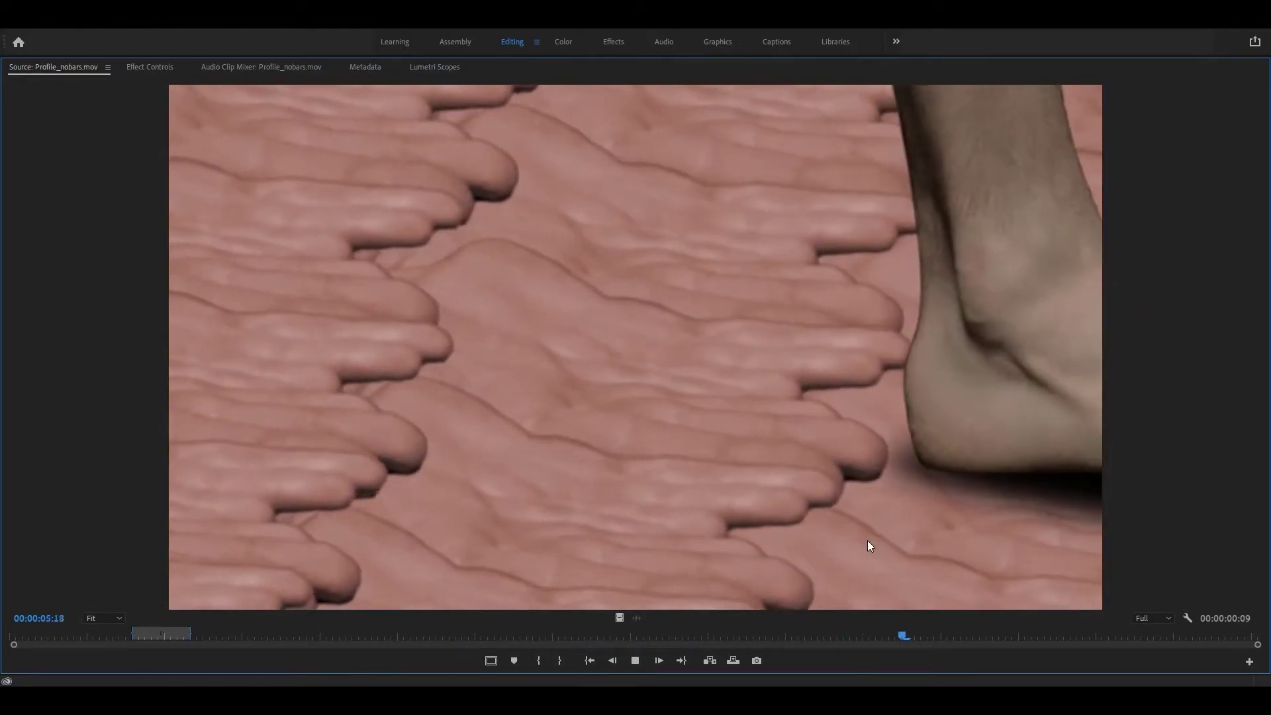
key("grave")
Step: Open the V2 clip POV Top.mov at 00:00:41:01, watch its source enlarged to 07:22:47:22, and restore the panel layout
left_click_drag(817, 427, 834, 432)
left_click(915, 420)
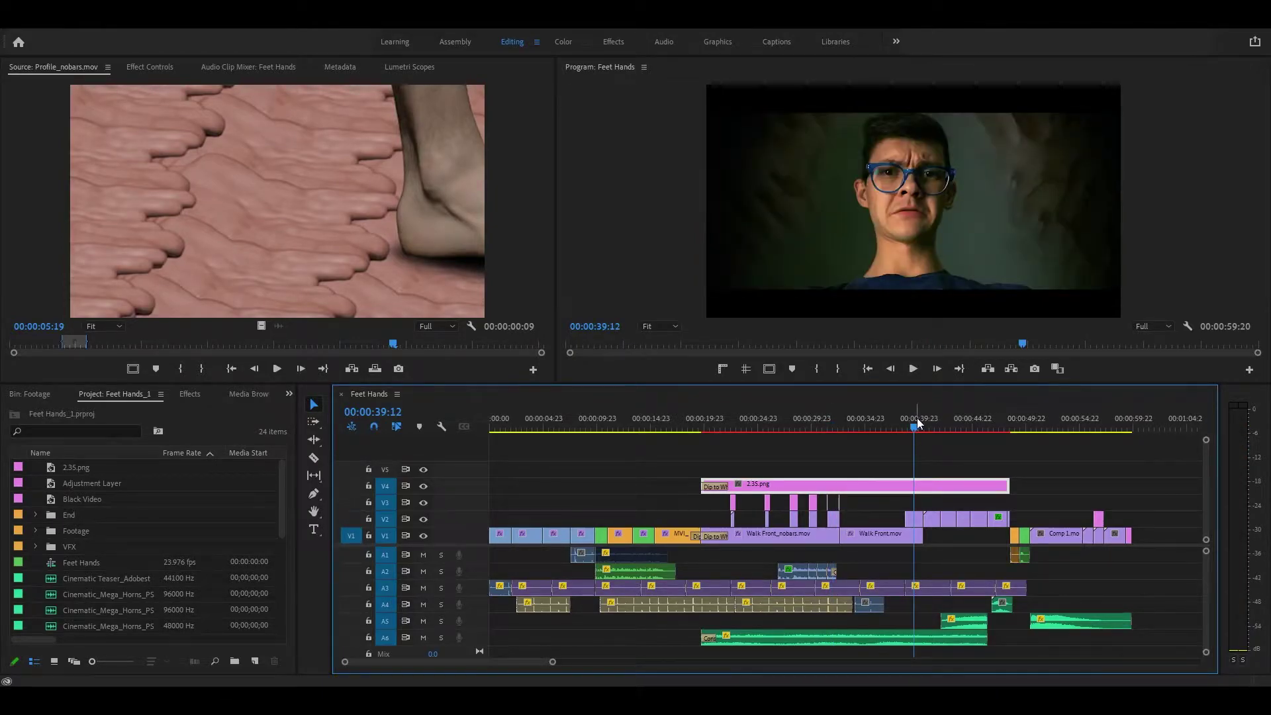
left_click(931, 421)
double_click(932, 519)
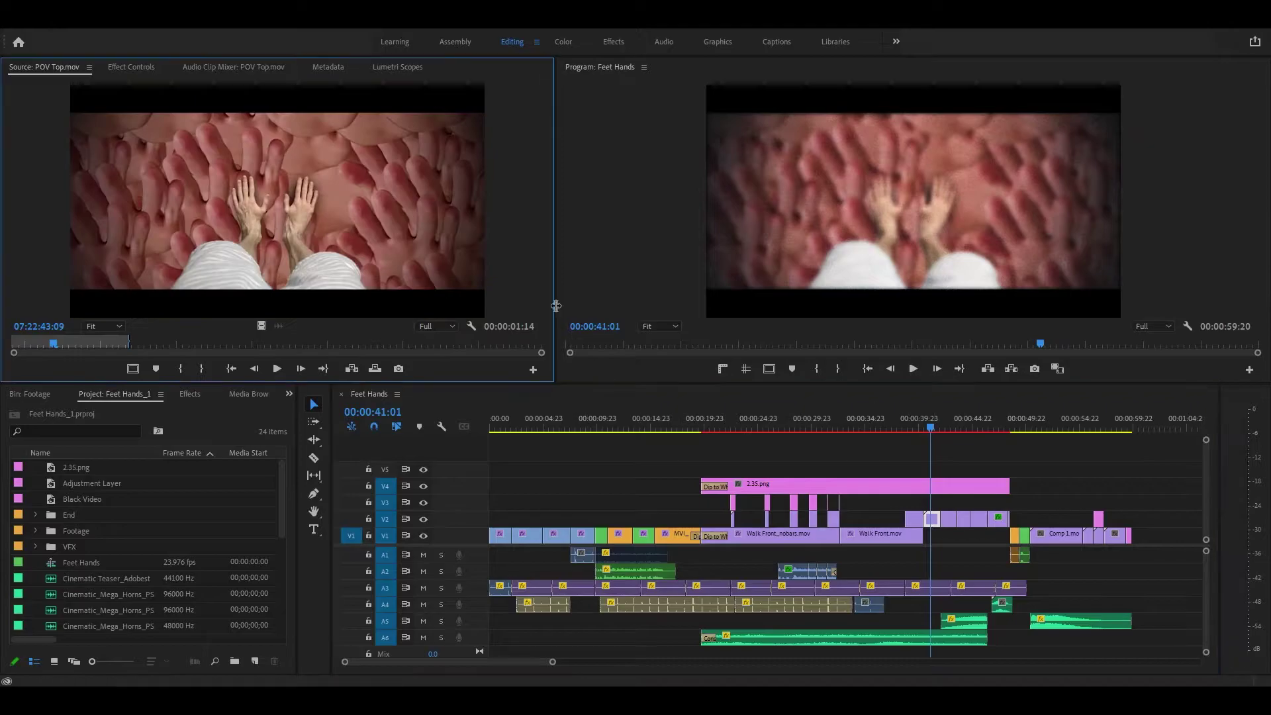
key("grave")
key("space")
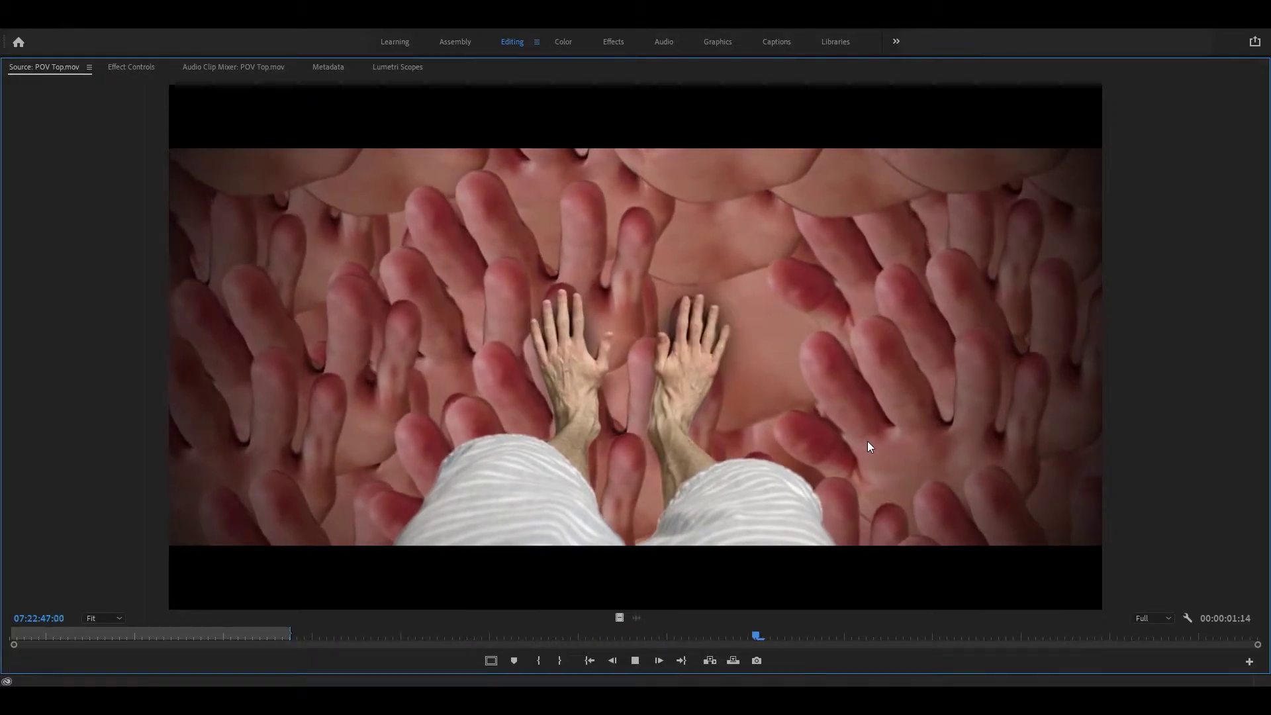
key("space")
key("grave")
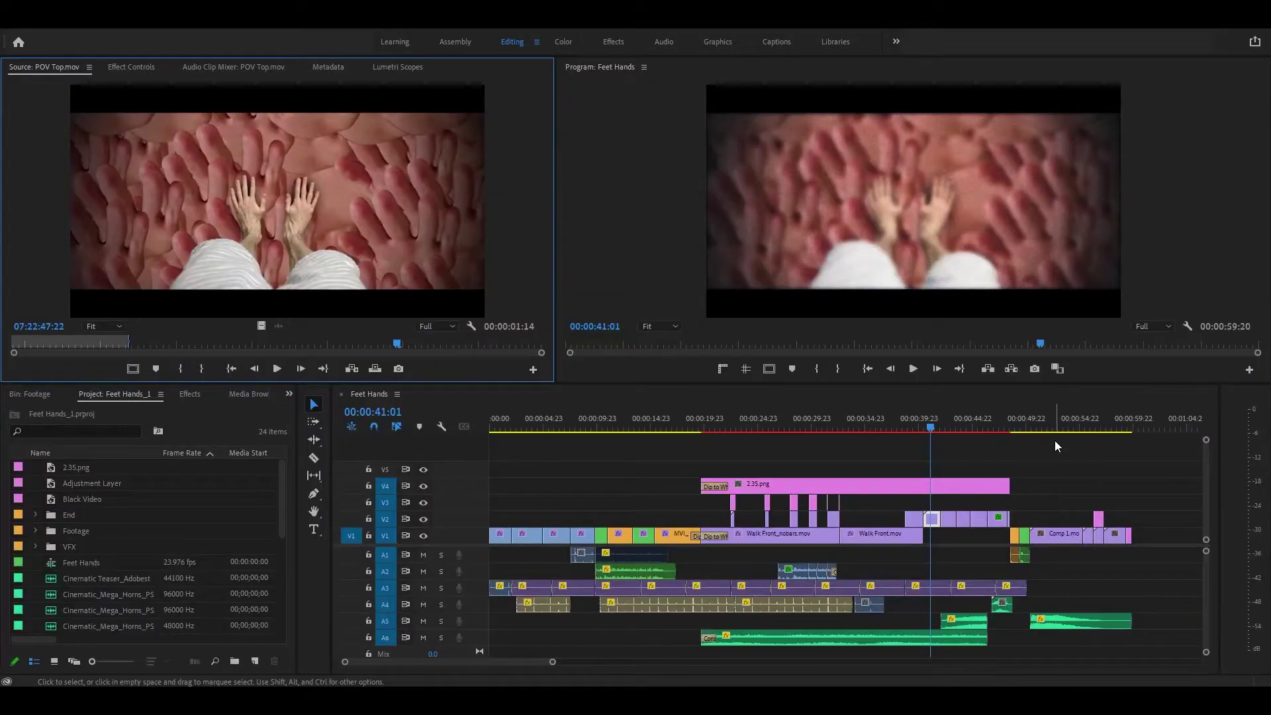
Step: Step back from 00:00:49:03 through the first V1 clip after the letterboxed section and briefly play the sequence there
left_click(1041, 459)
left_click_drag(987, 414, 1019, 426)
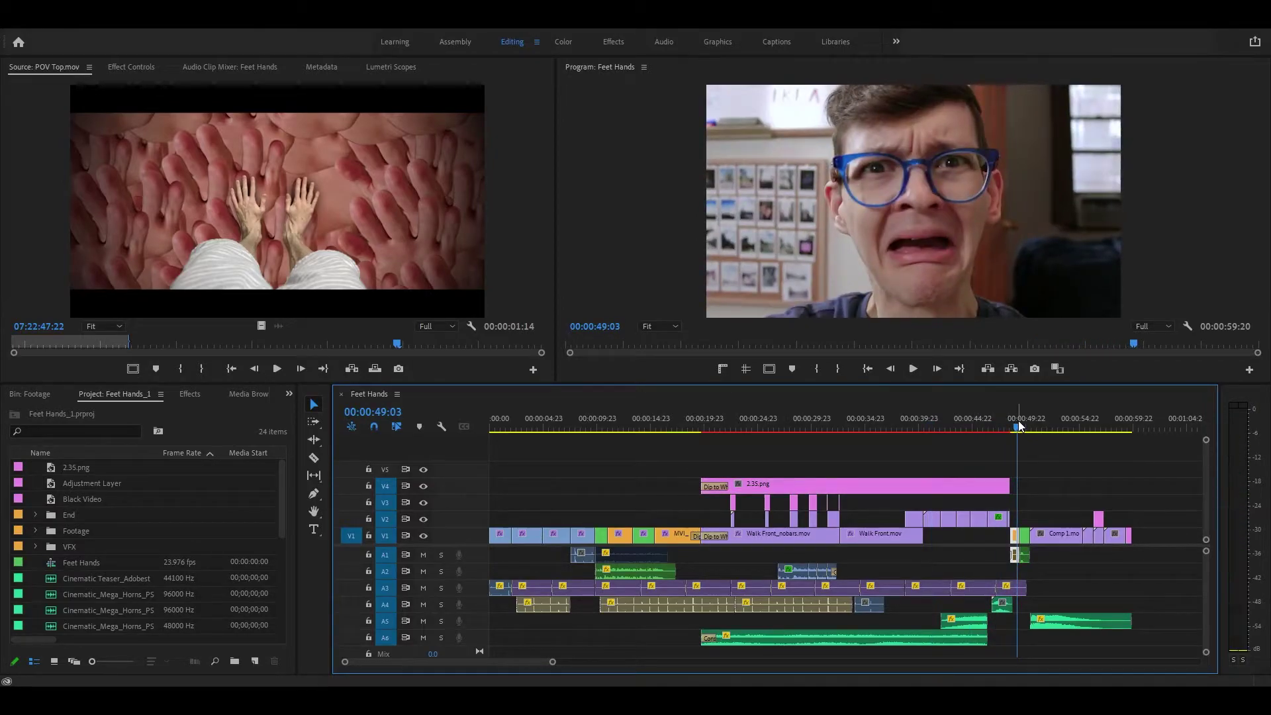
key("Left")
key("Left")
key("Left")
key("Left")
key("Left")
key("Left")
key("Left")
key("Left")
key("Left")
key("Left")
key("Left")
key("Left")
key("Left")
key("Left")
key("space")
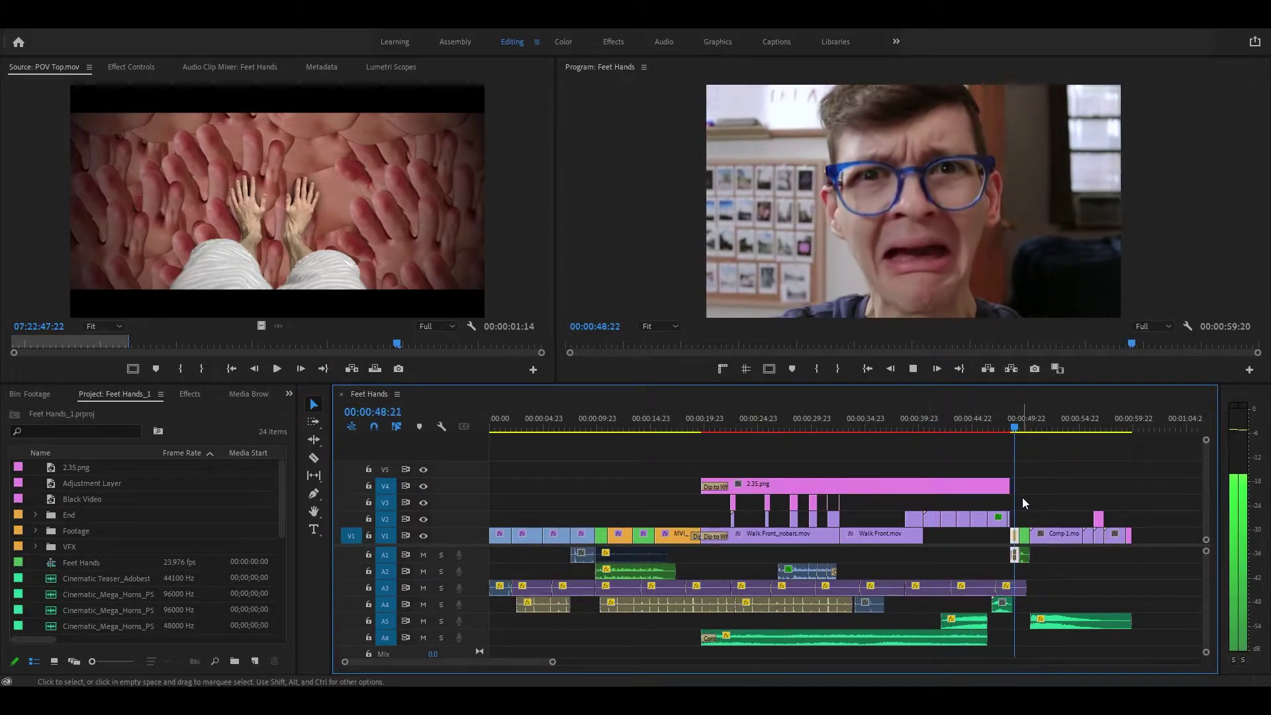
key("space")
Step: Match the frame at 00:00:48:13 to its source, MVI_8688.MOV, watch it enlarged to 07:17:00:00, and restore the layout
key("f")
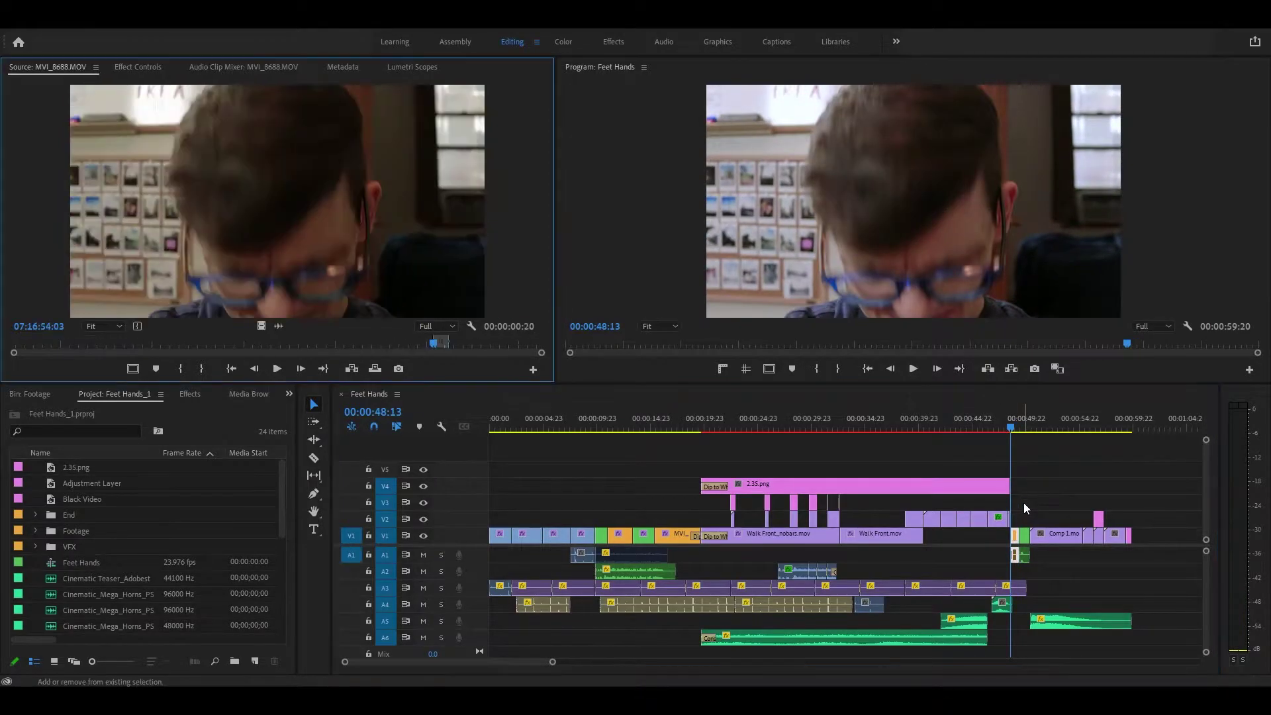
key("space")
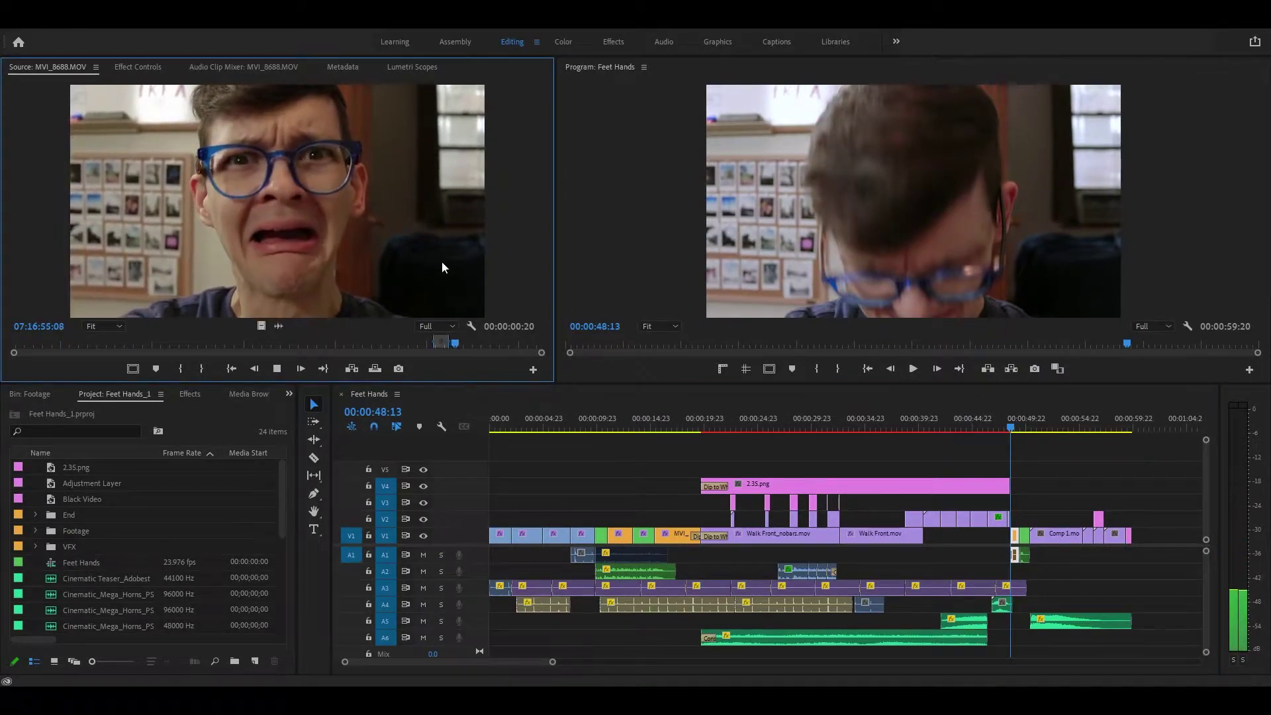
key("grave")
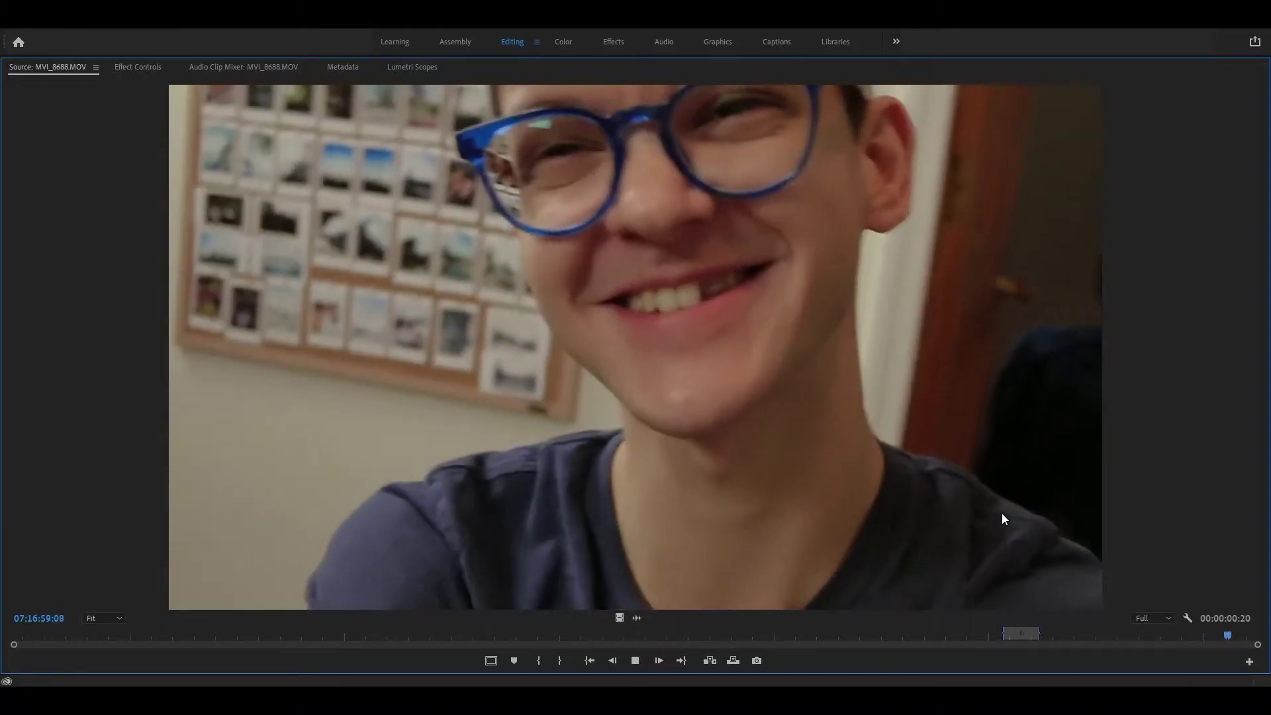
key("grave")
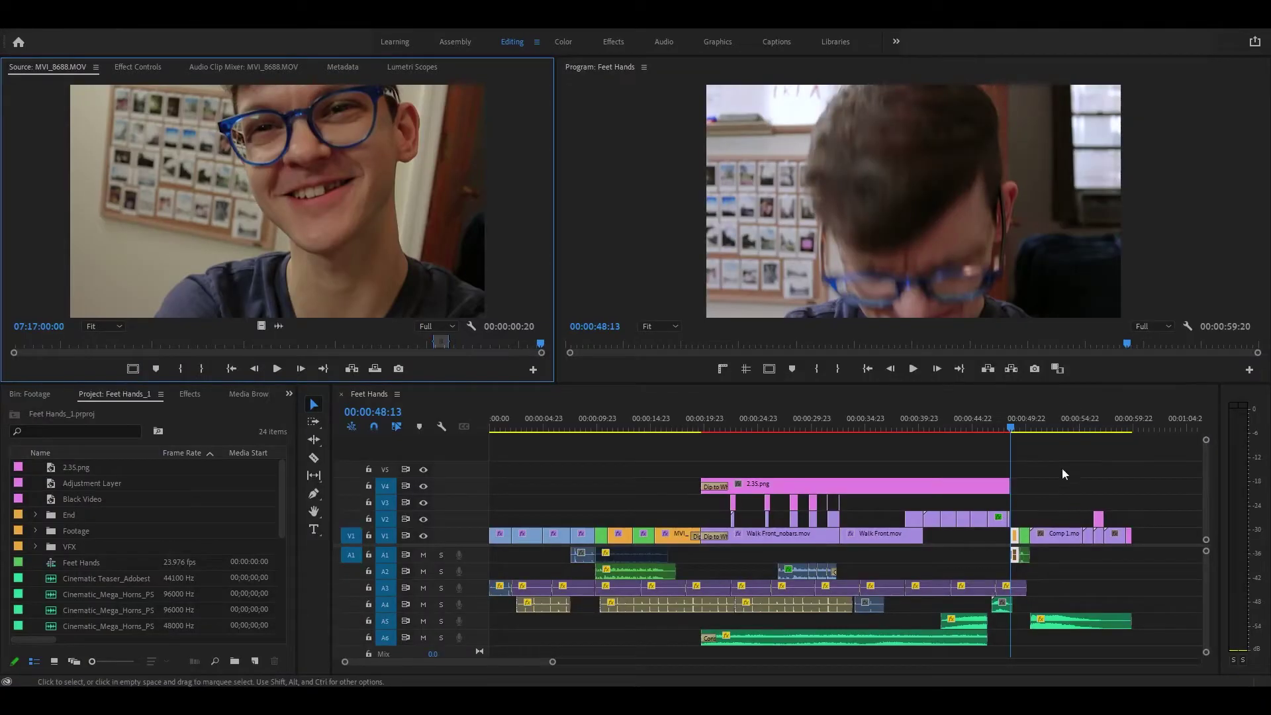
Step: Match the next V1 clip at 00:00:49:09 to its source, MVI_8689.MOV, and play the source, including from its start to 07:17:09:23
key("Down")
key("Down")
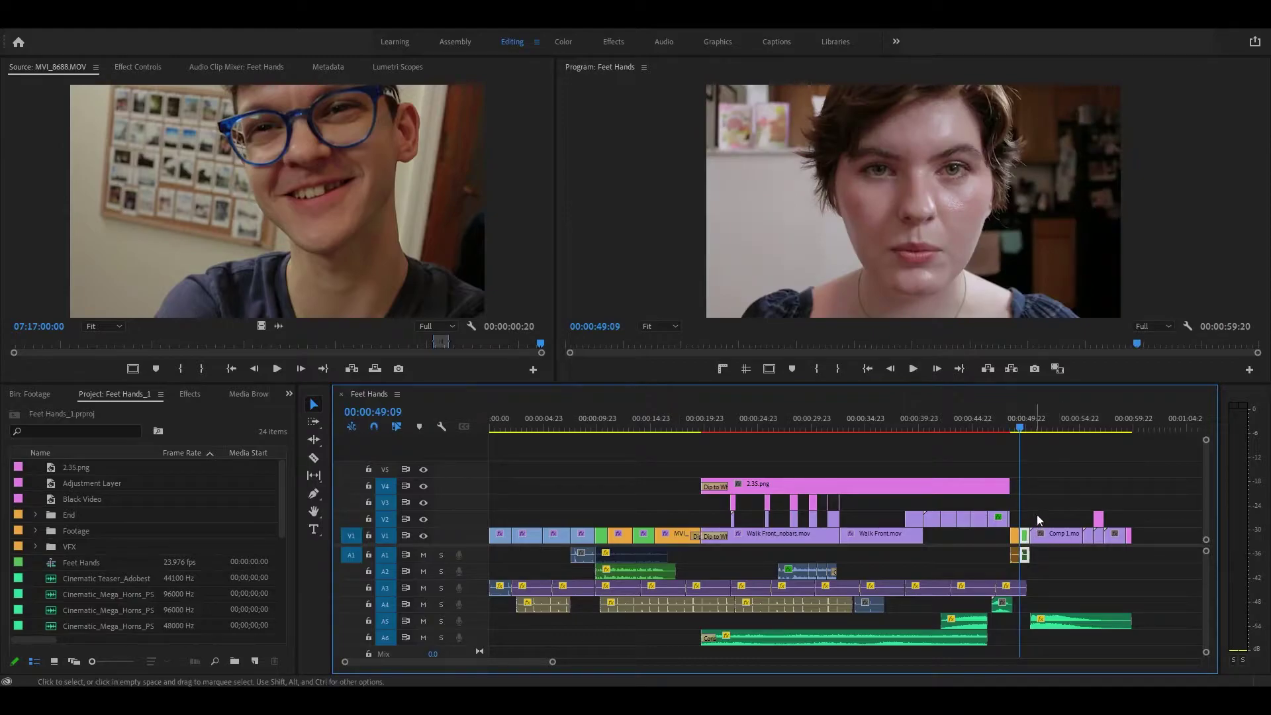
key("f")
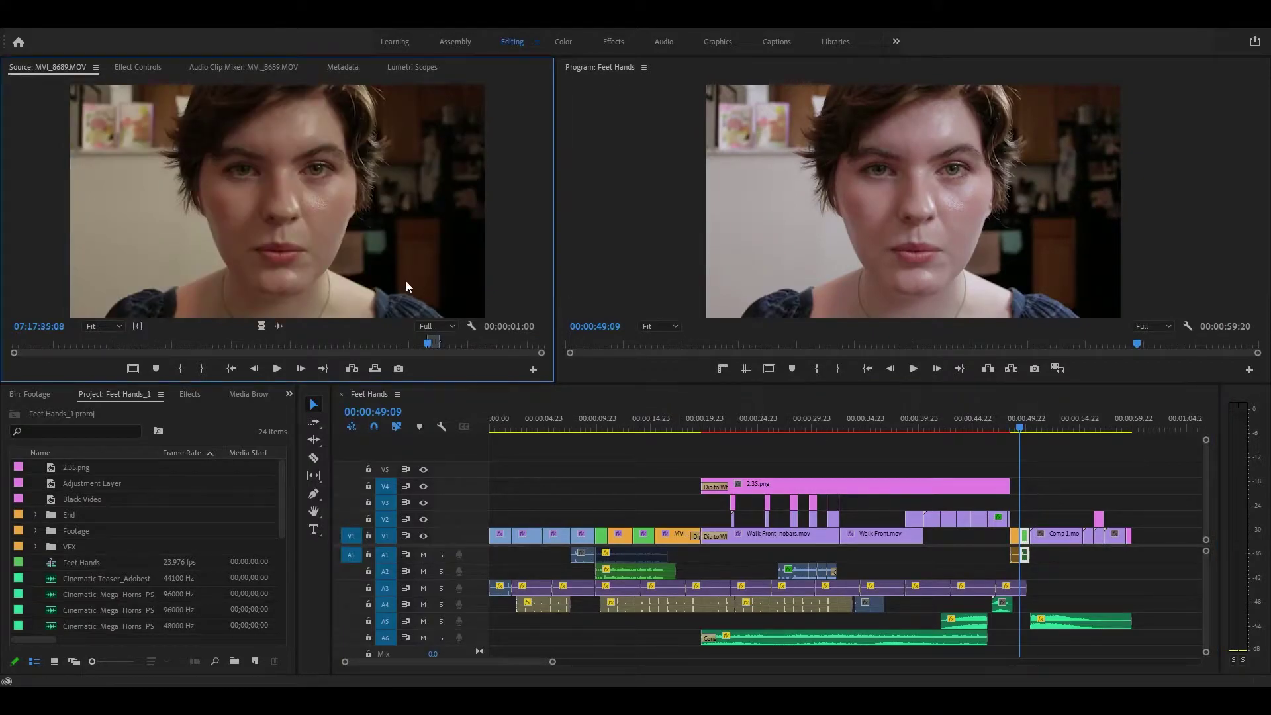
key("space")
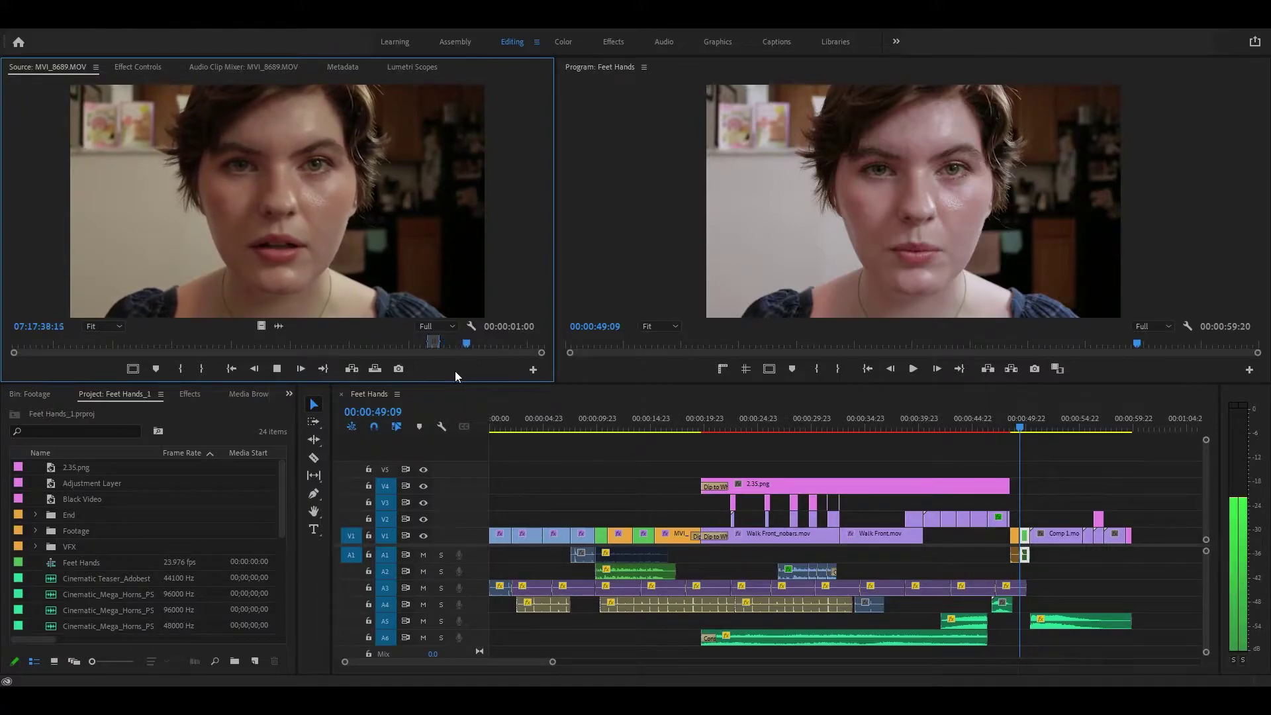
key("Home")
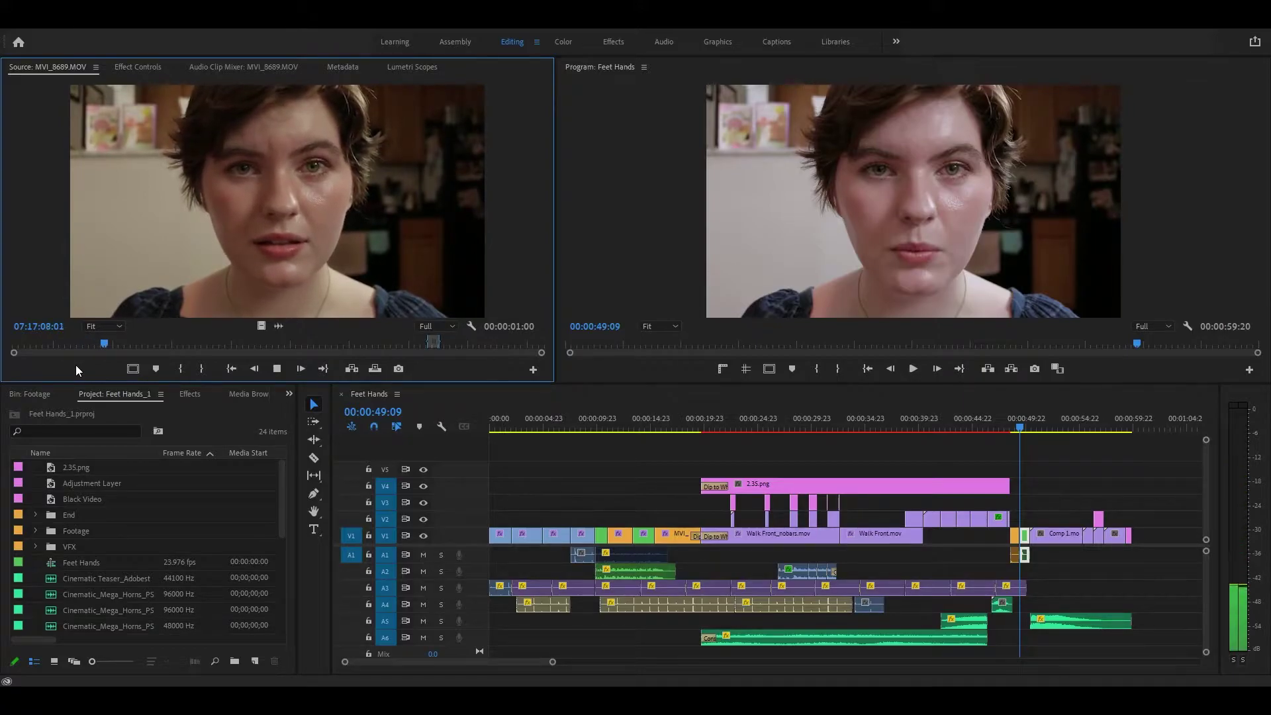
key("space")
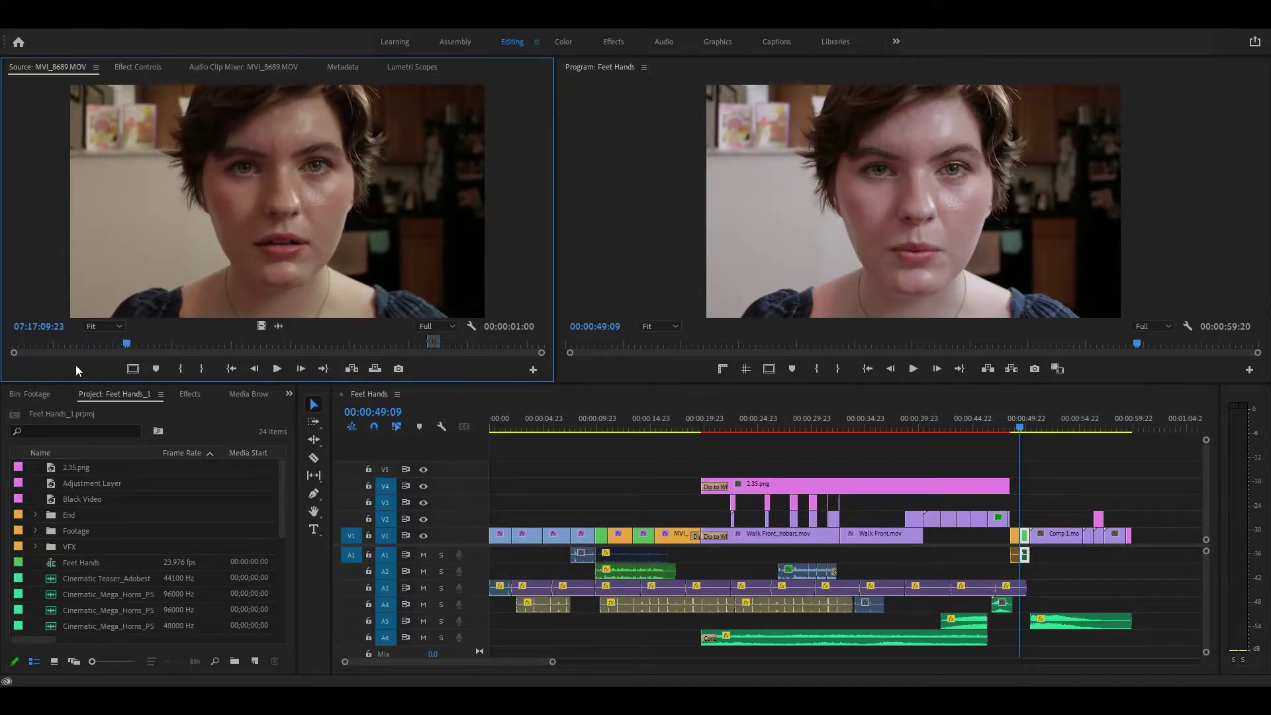
Step: Inspect the effect settings of the V1 clips MVI_8689.MOV and MVI_8688.MOV while stepping the playhead between them
key("shift+5")
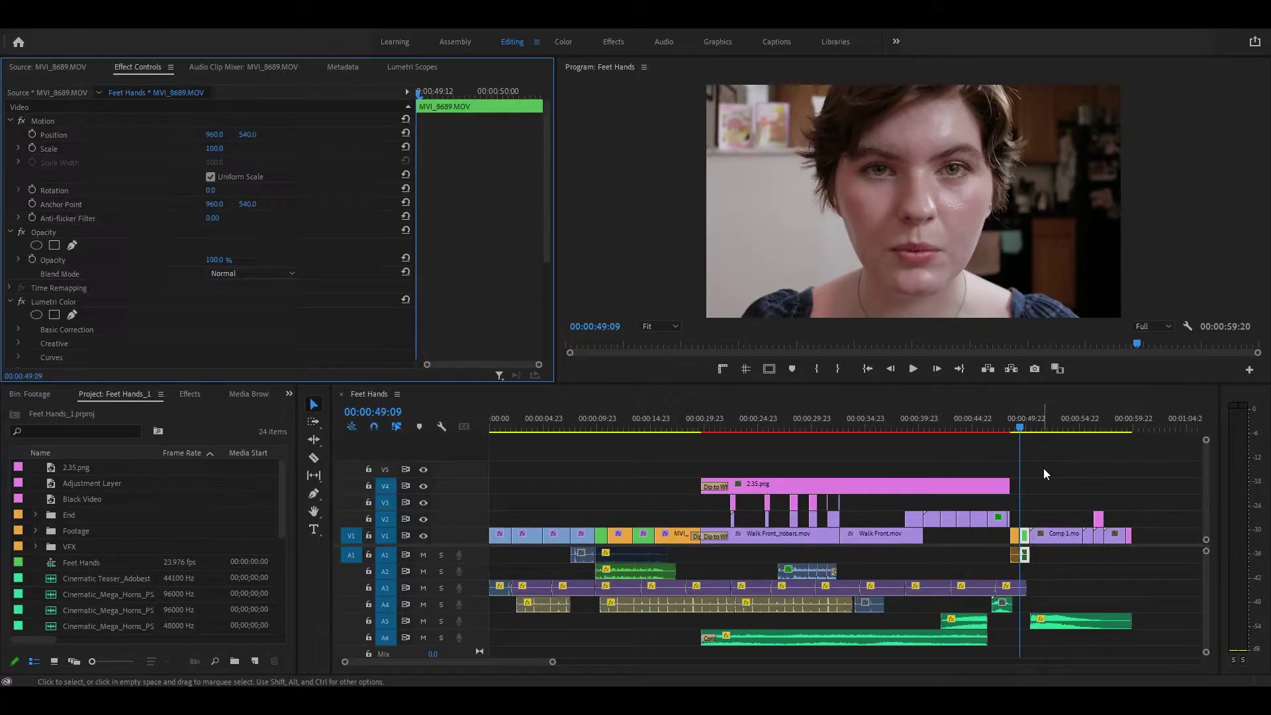
left_click(1043, 468)
key("Down")
key("d")
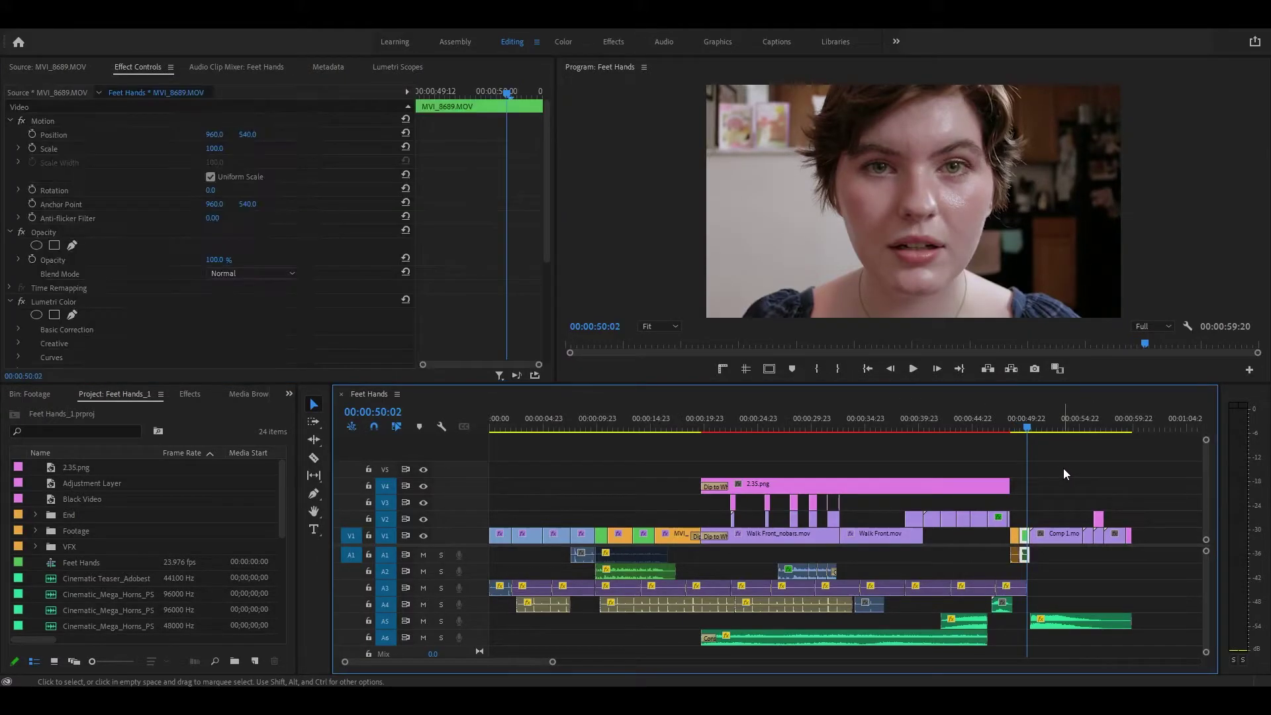
key("Up")
key("d")
key("Up")
key("d")
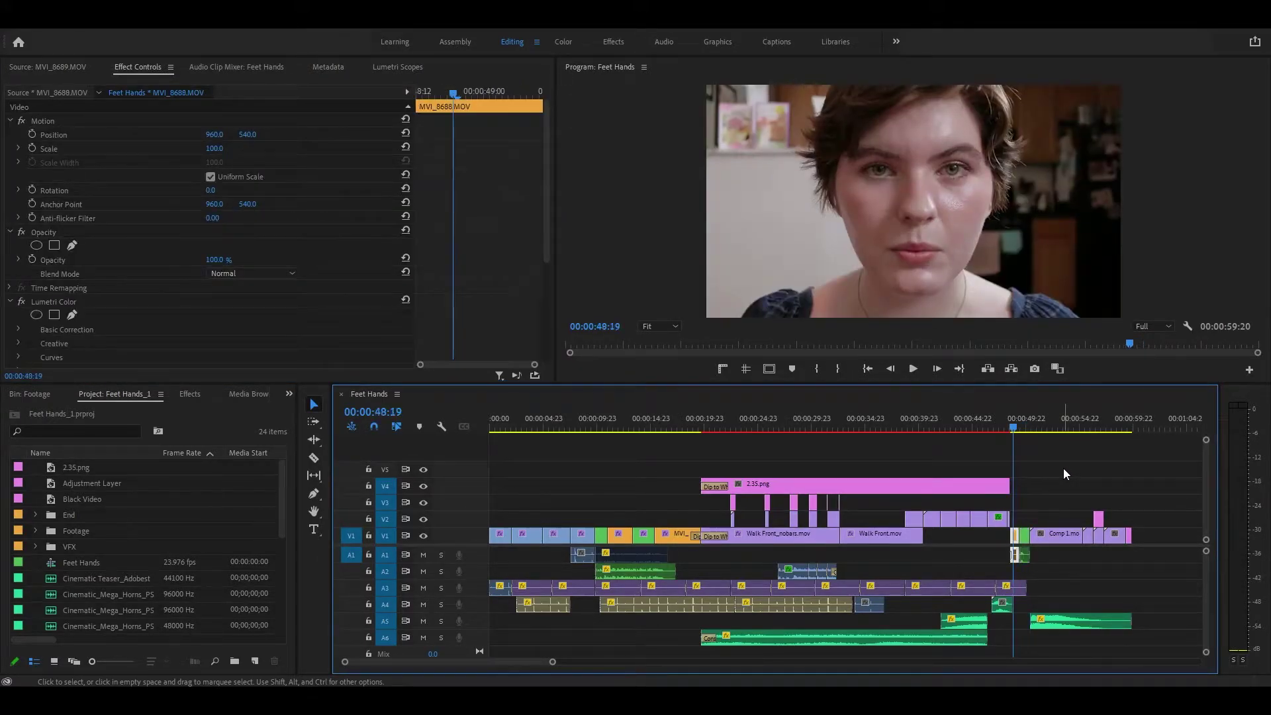
key("Right")
key("Right")
key("Right")
key("Right")
key("Right")
key("Right")
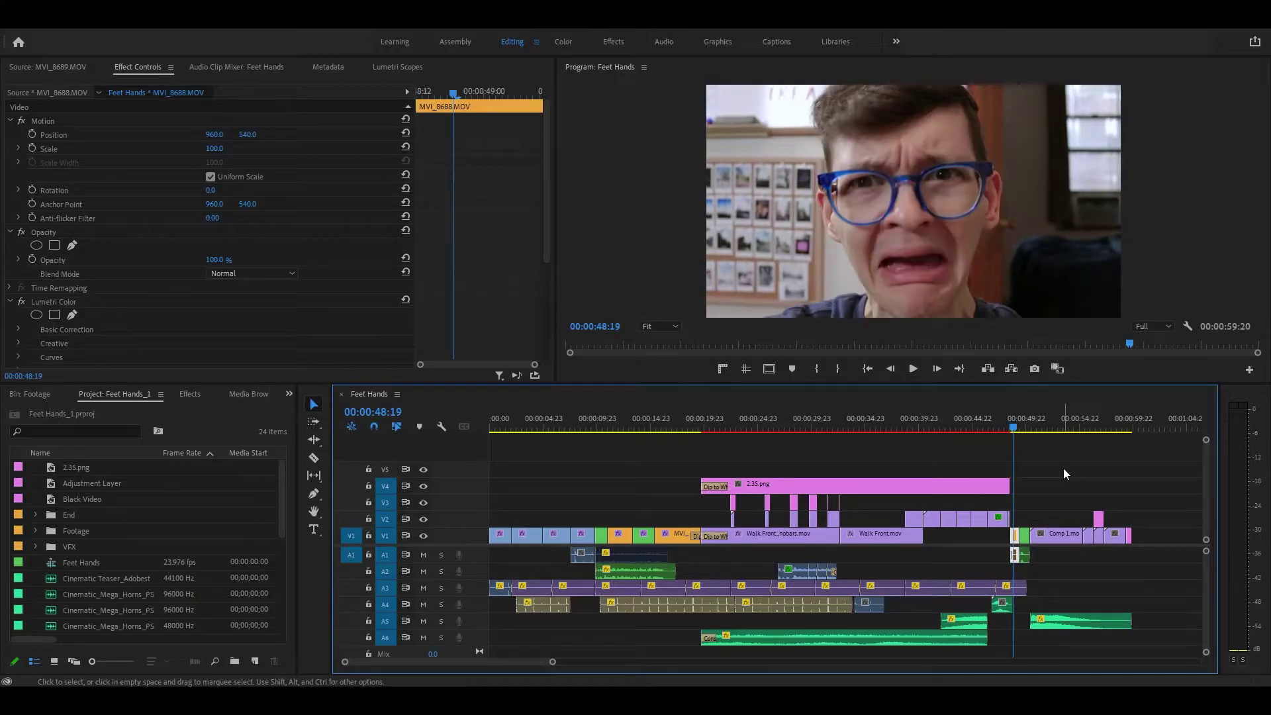
Step: Return the playhead to 00:00:00:00, clear the clip selection and save the project
key("Home")
key("d")
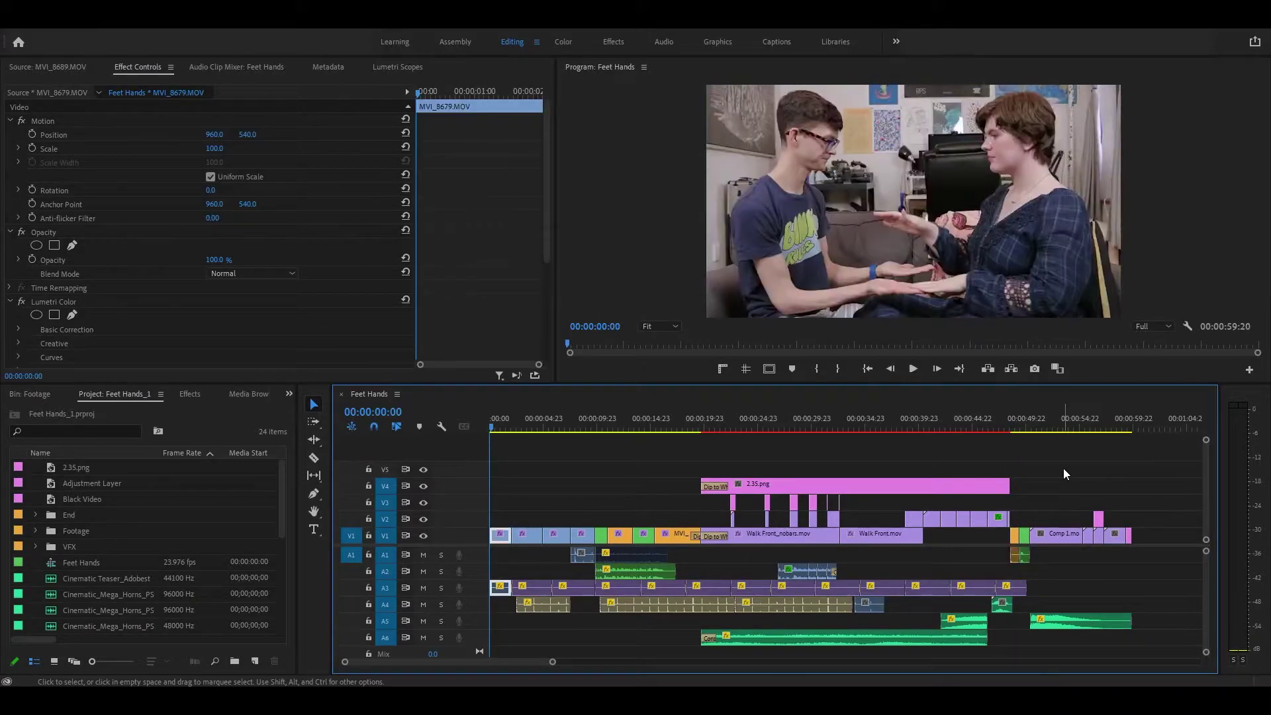
left_click(654, 451)
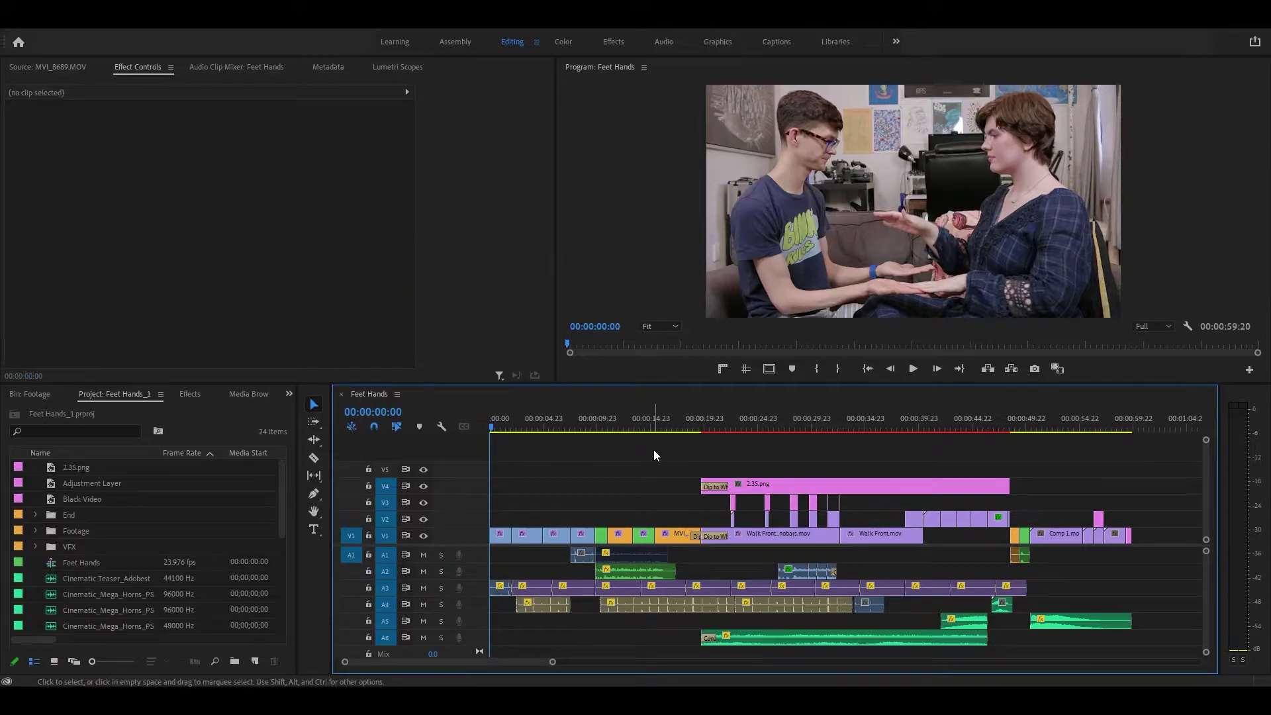
key("ctrl+s")
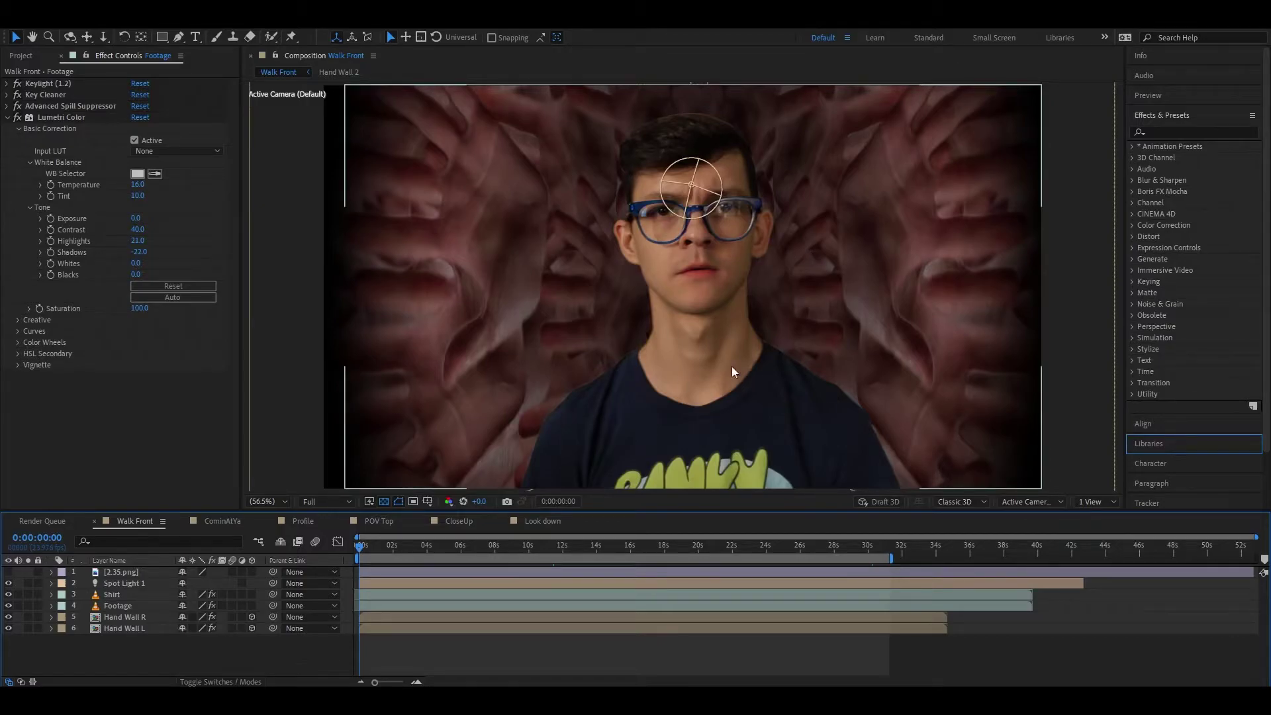
Step: Review the CominAtYa, Profile, POV Top, CloseUp and Look down compositions in turn, viewing CloseUp at 6:55:11:12
left_click(224, 521)
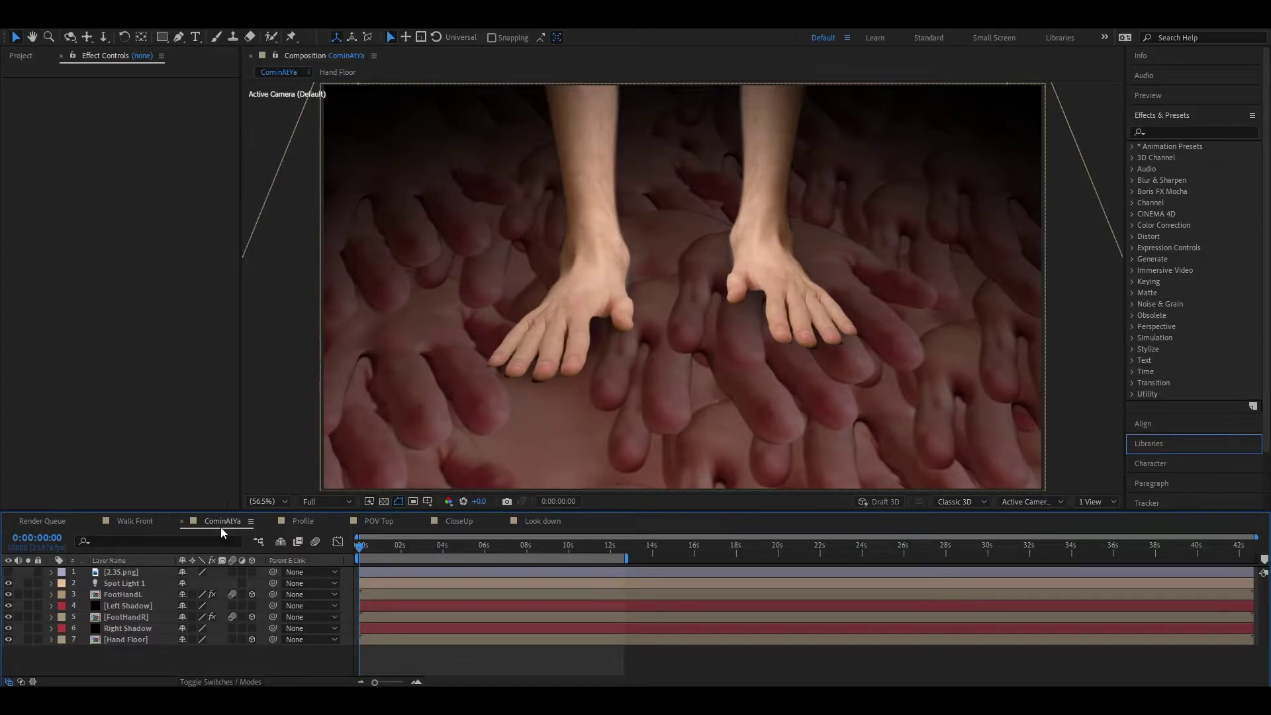
left_click(303, 522)
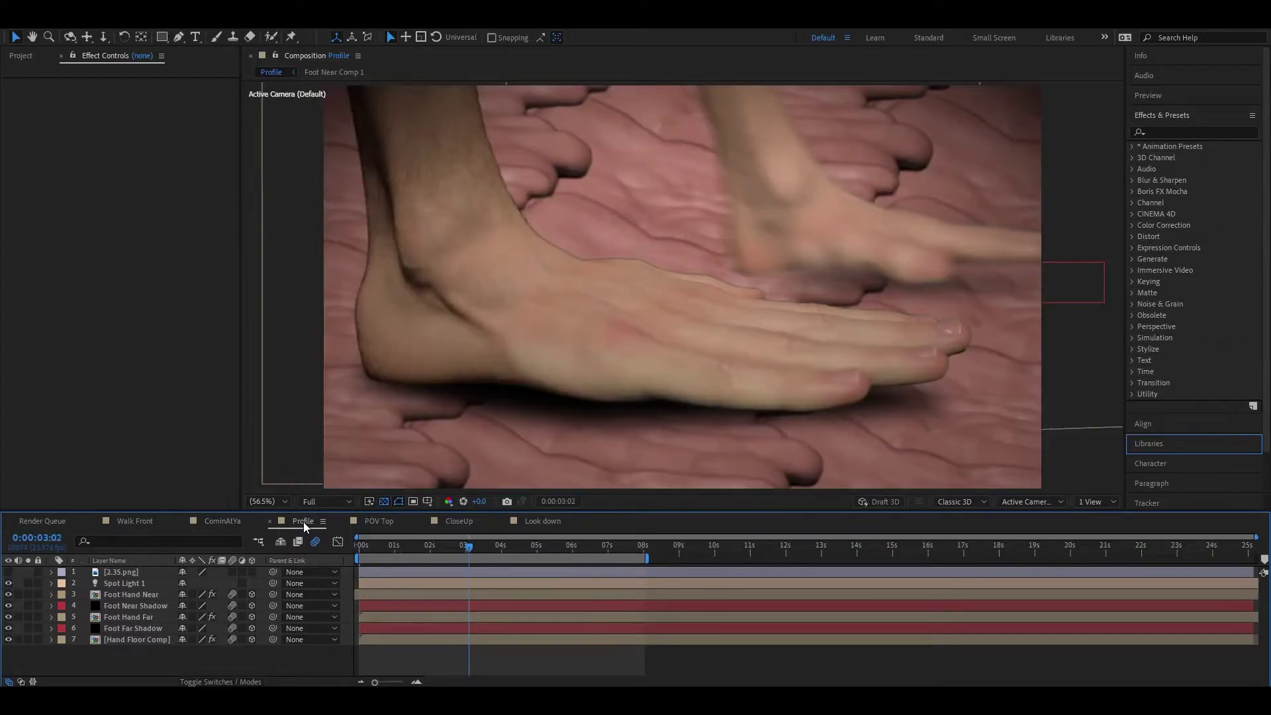
left_click(384, 524)
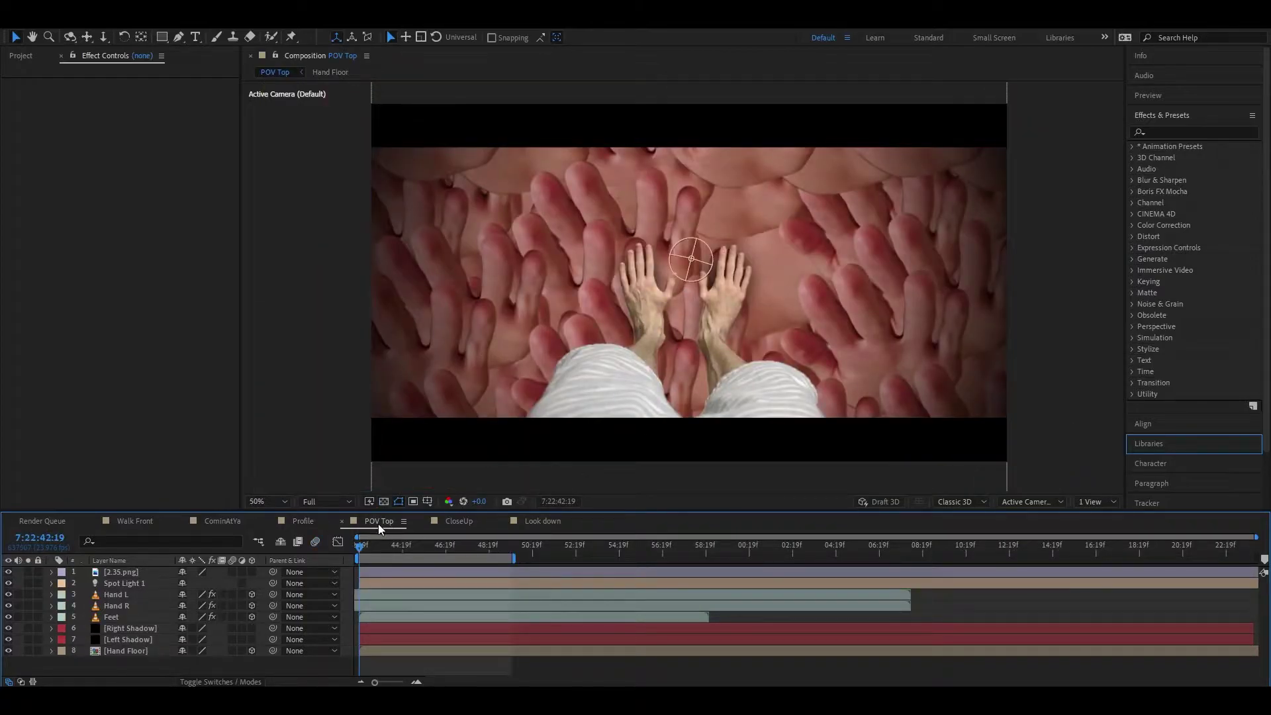
left_click(468, 521)
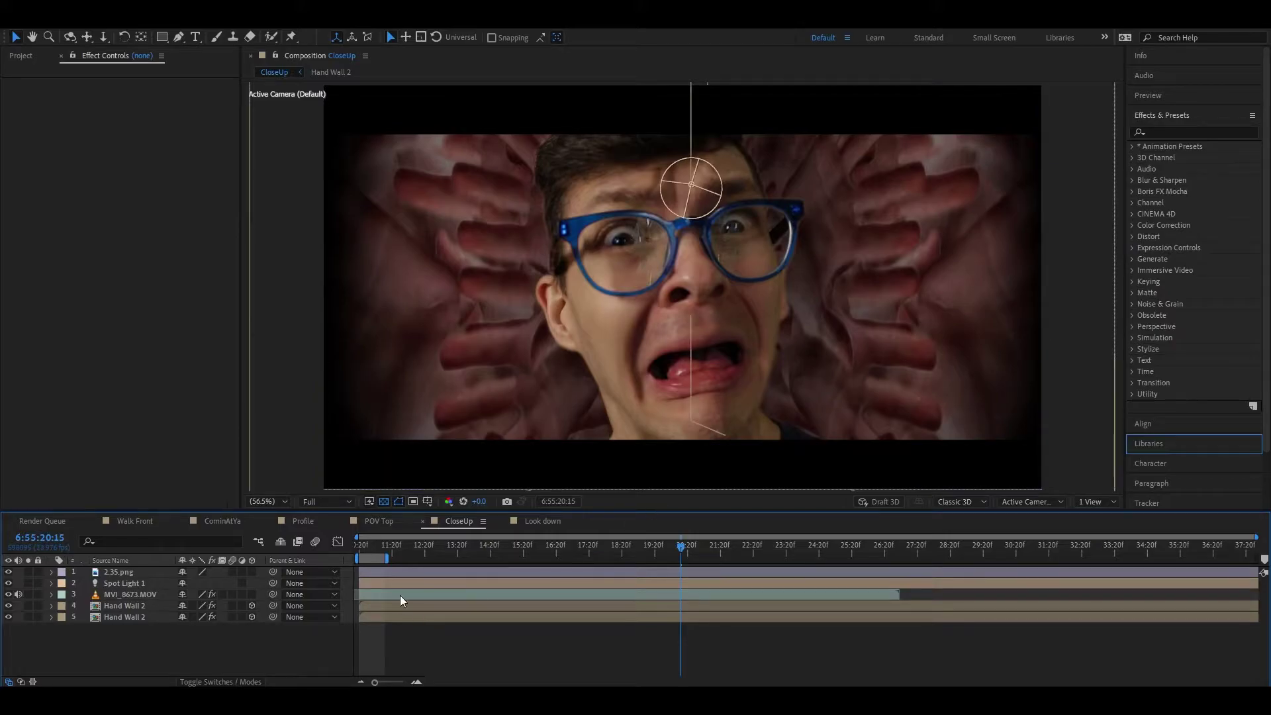
mouse_move(374, 550)
left_mouse_down()
mouse_move(356, 549)
mouse_move(382, 549)
left_mouse_up()
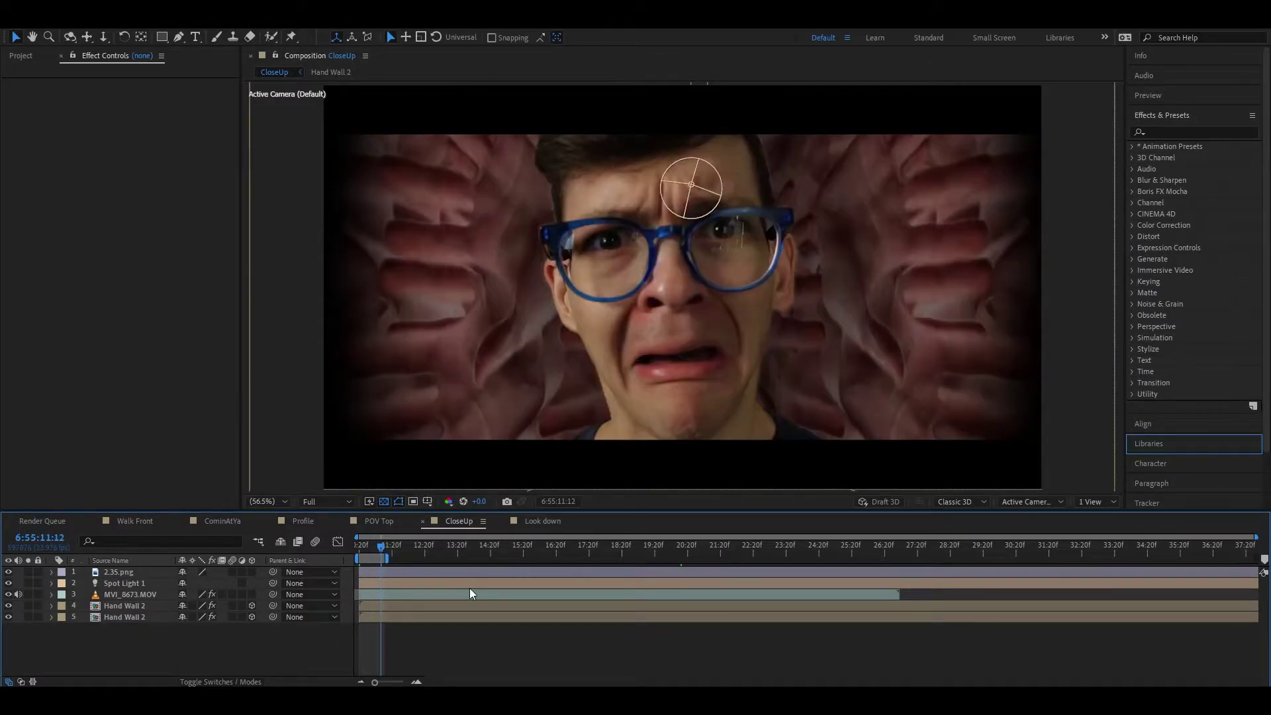
left_click(549, 521)
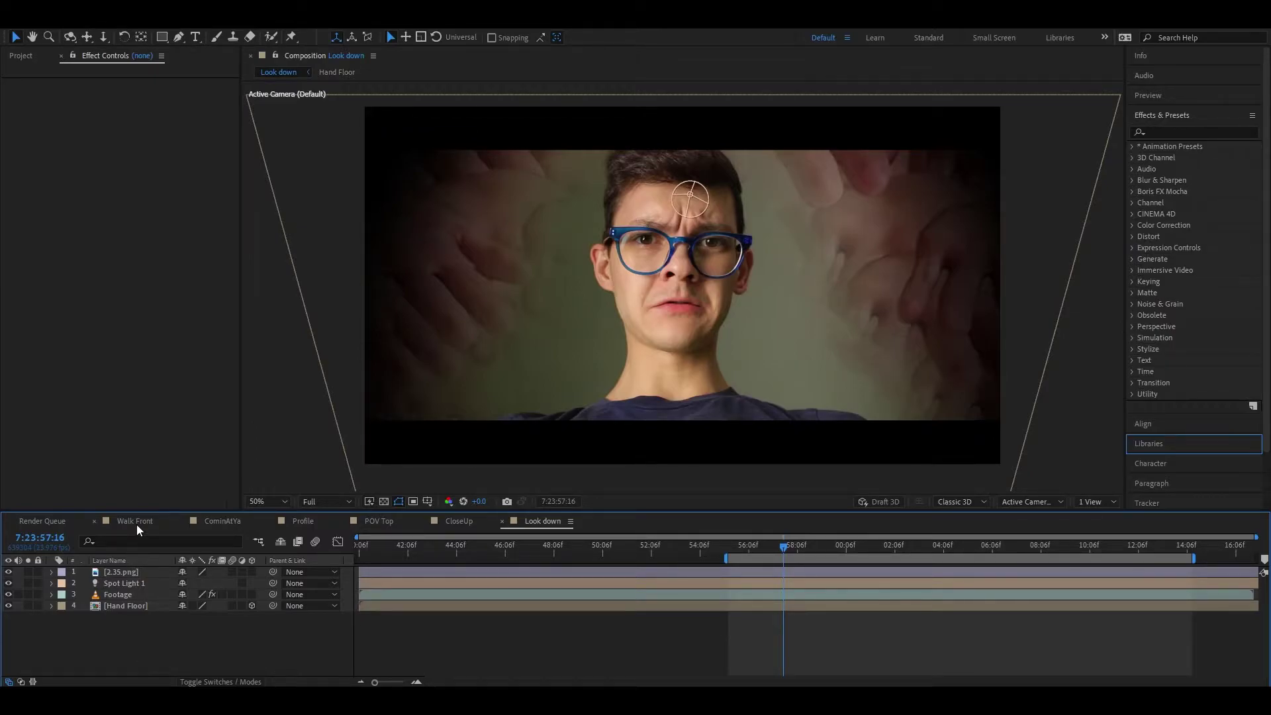
Step: Return to the Profile composition by way of POV Top and move its playhead to 0:00:00:00
left_click(371, 522)
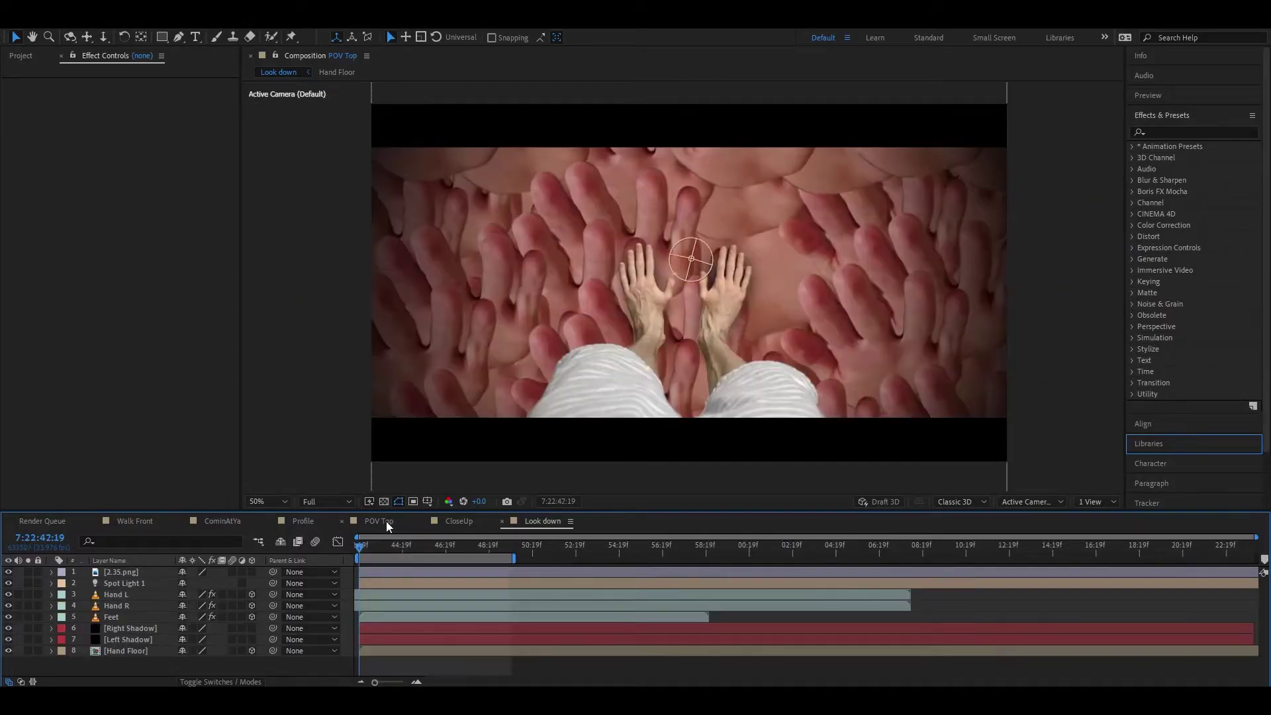
left_click(305, 525)
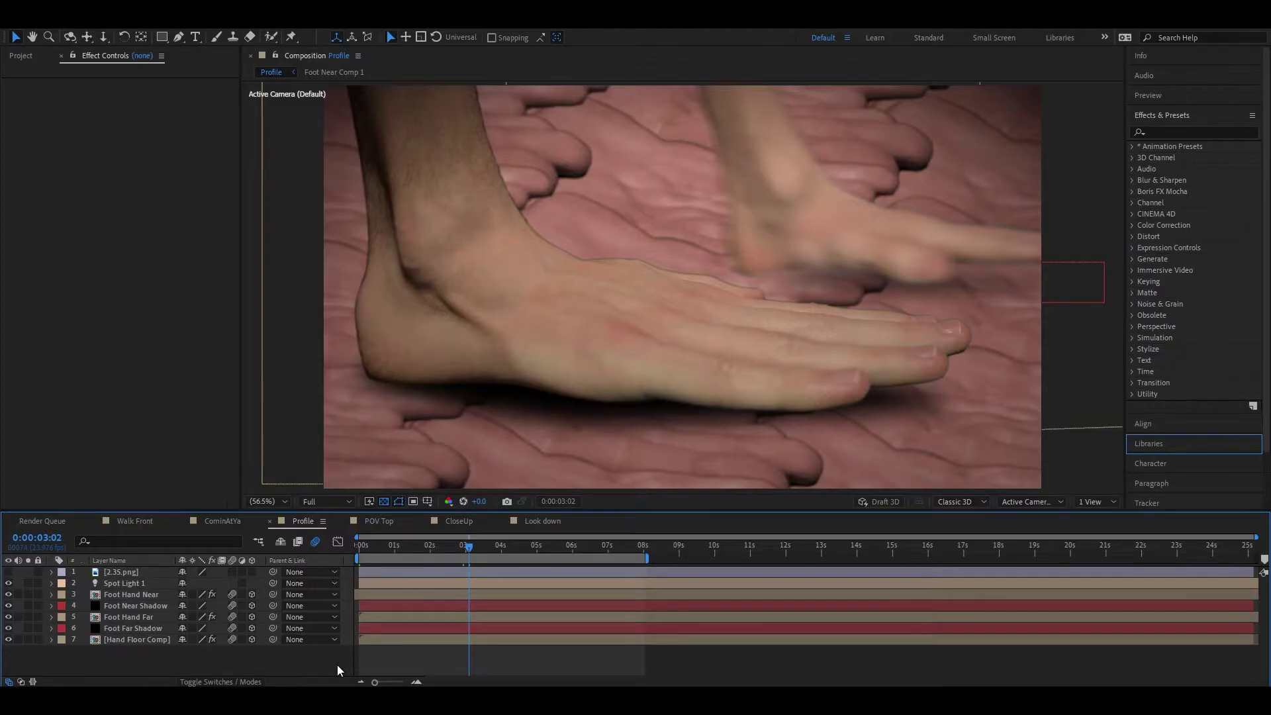
key("Home")
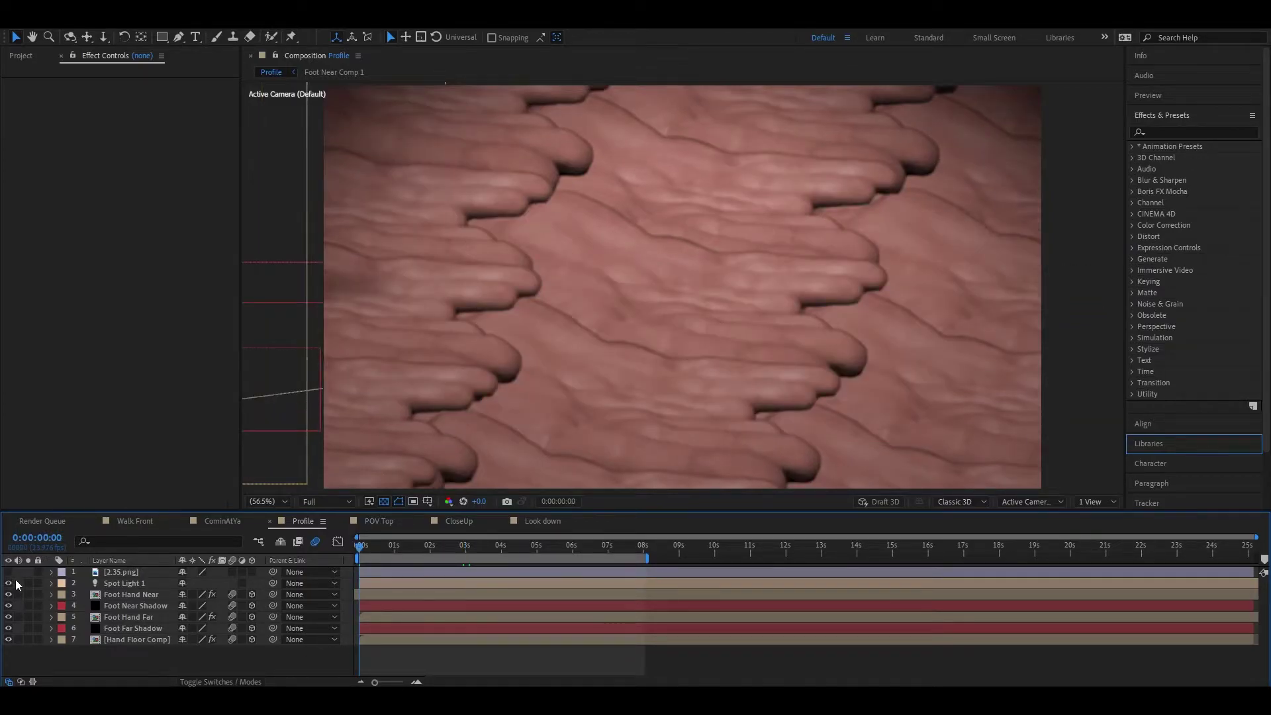
Step: Toggle the visibility of the 2.35.png layer several times to compare the frame, leaving it hidden and deselected
left_click(116, 572)
left_click(7, 572)
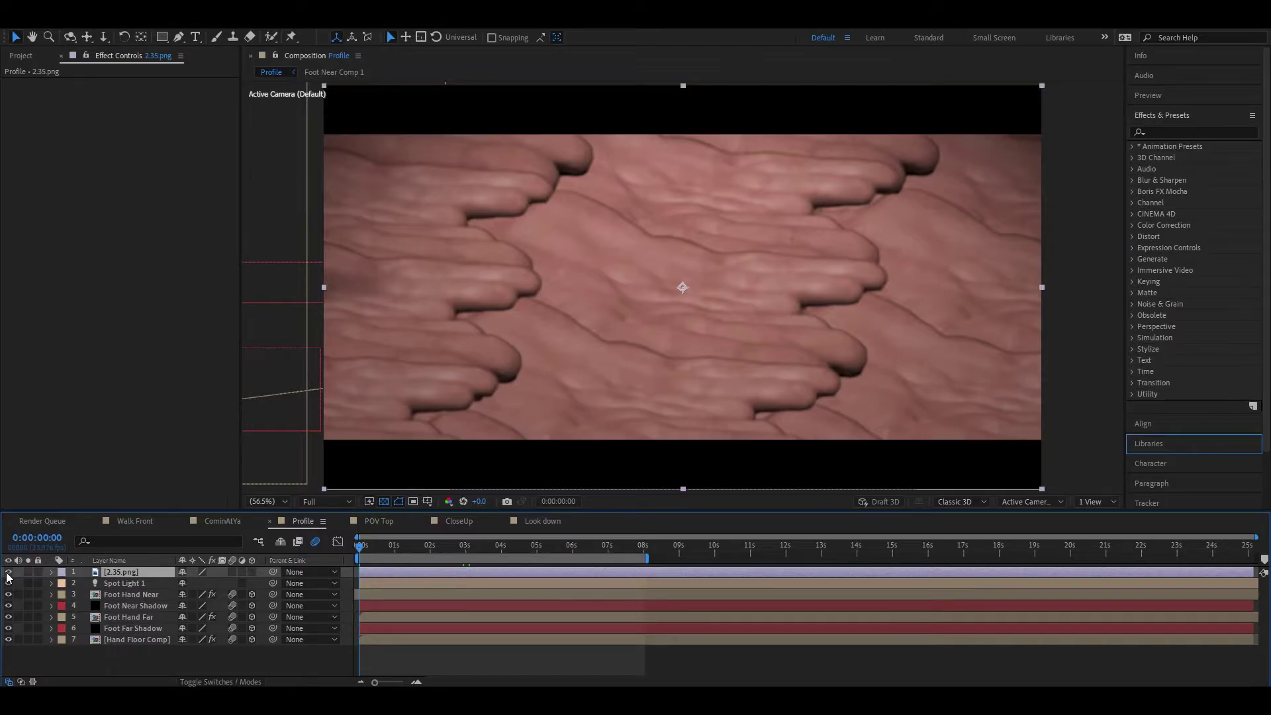
left_click(8, 574)
left_click(8, 573)
left_click(8, 573)
left_click(8, 573)
left_click(8, 574)
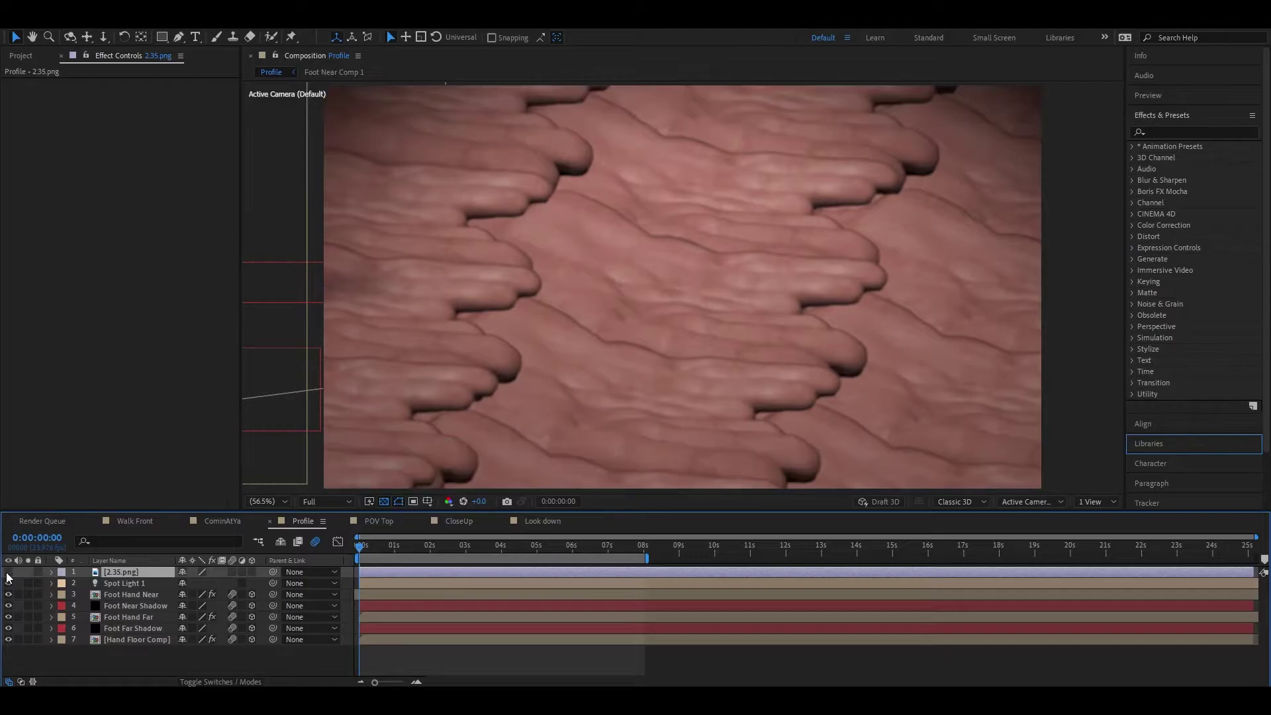
left_click(133, 661)
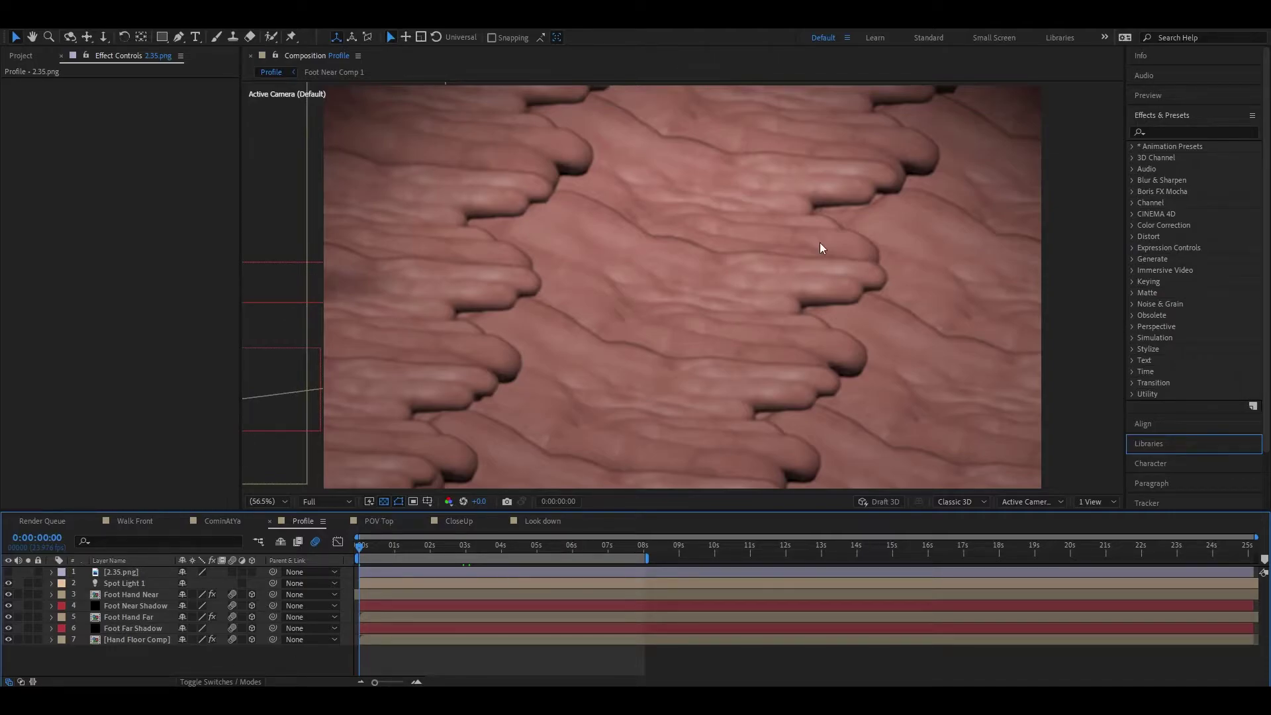
Step: Solo the Hand Floor Comp layer and preview its motion twice from the start of the Profile composition
left_click(129, 639)
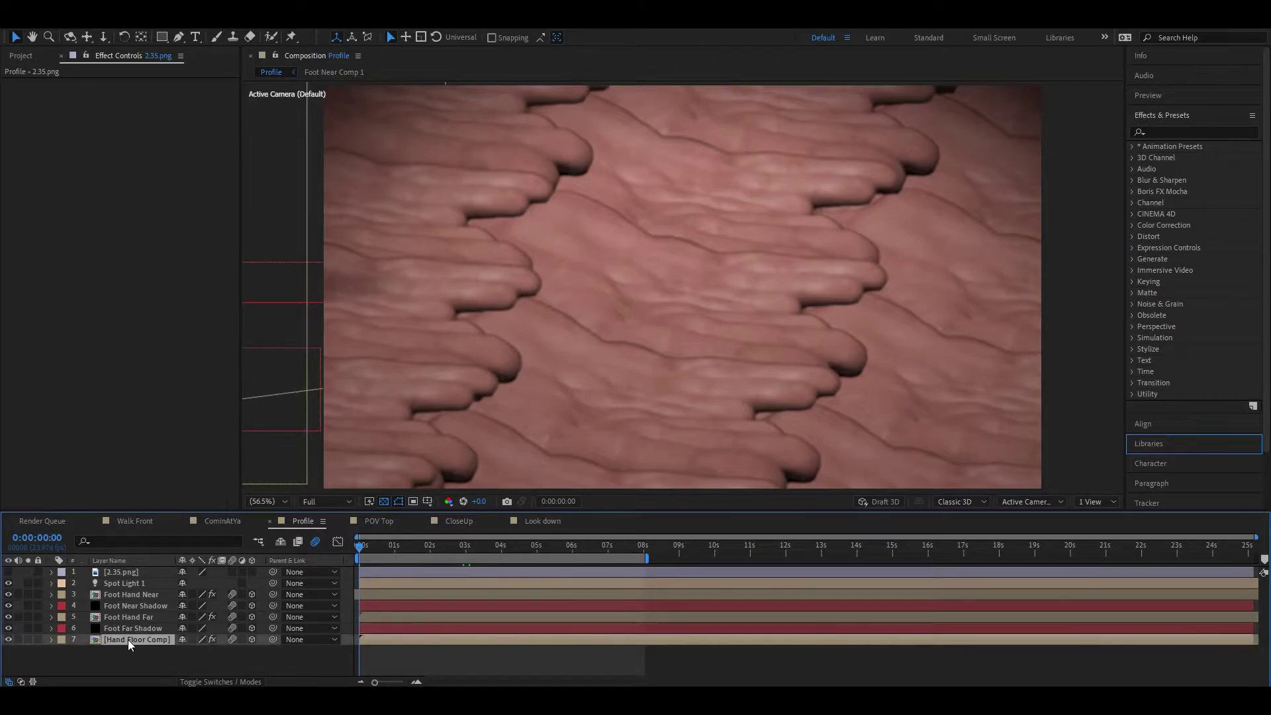
left_click(27, 639)
left_click(61, 654)
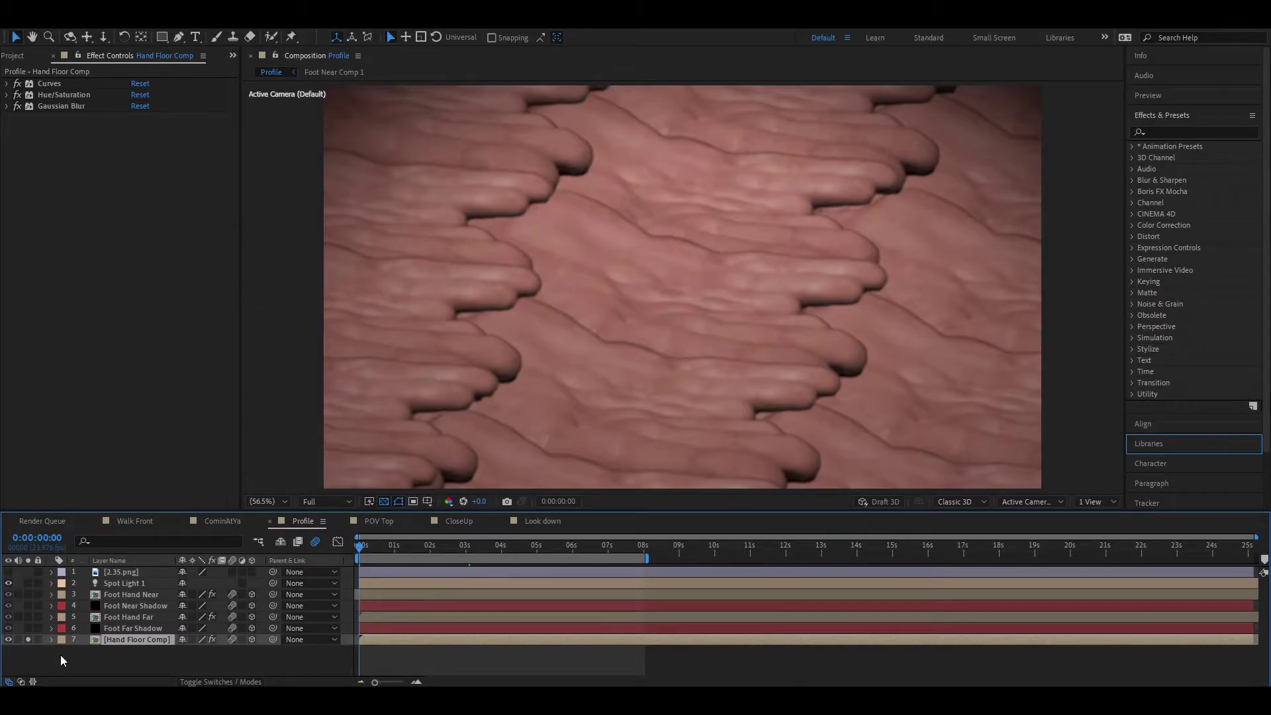
key("space")
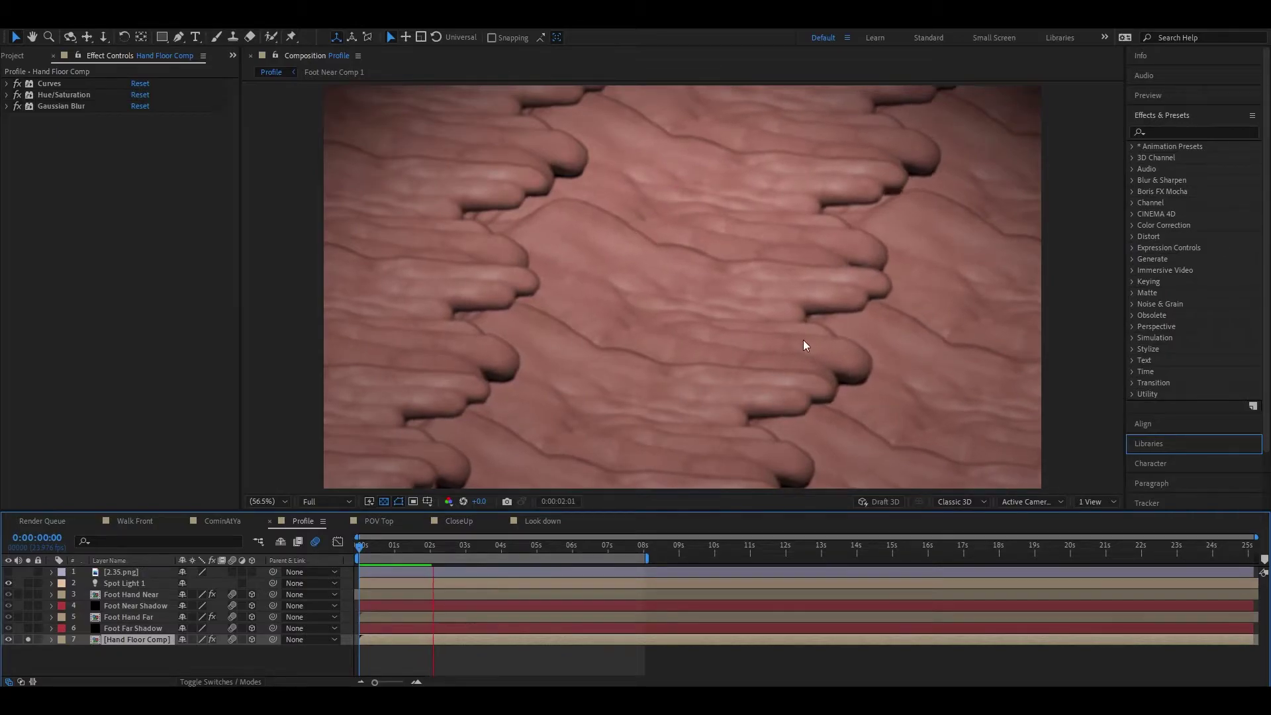
key("space")
key("space")
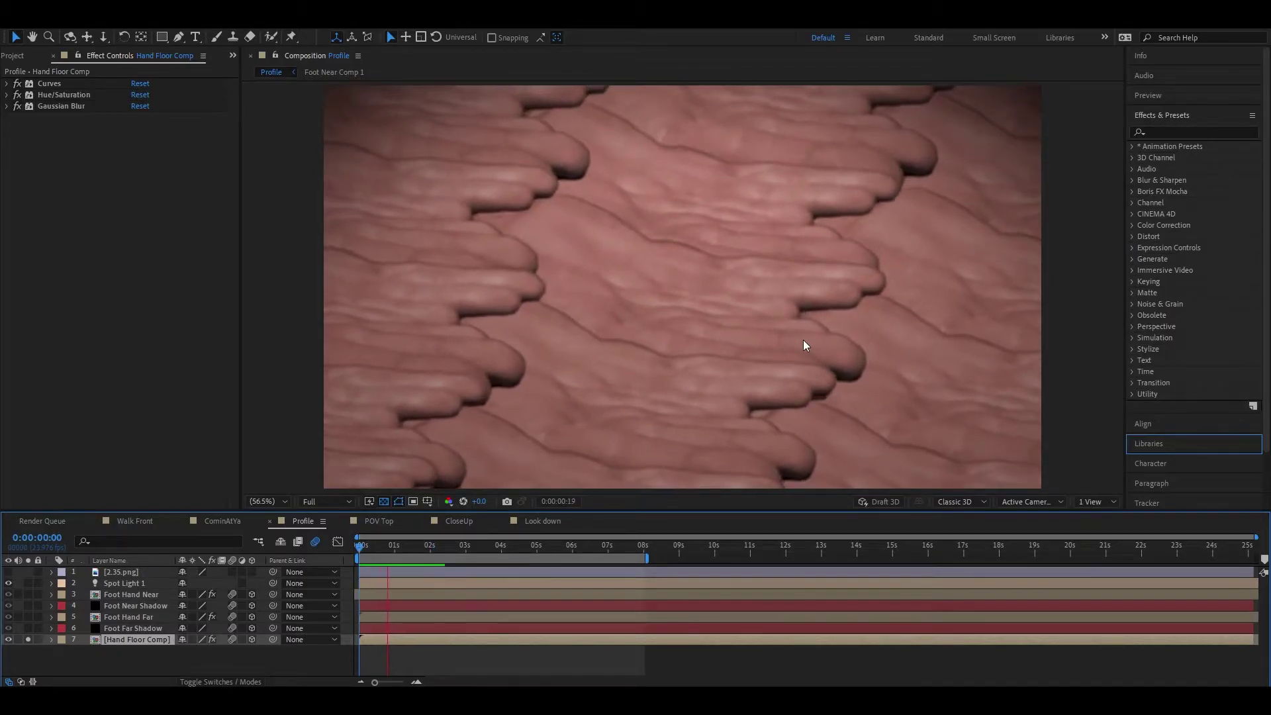
key("space")
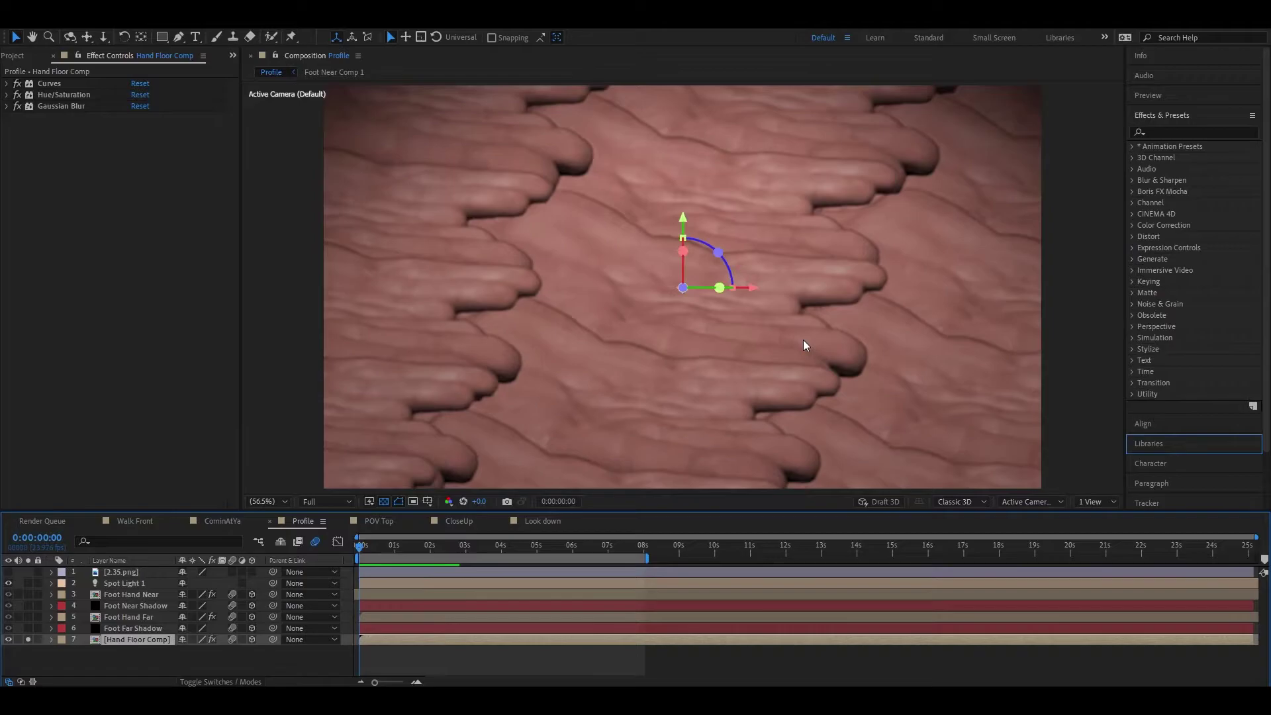
Step: Open the Hand Floor Comp precomposition and select layer 1, briefly soloing it to view it alone
double_click(94, 639)
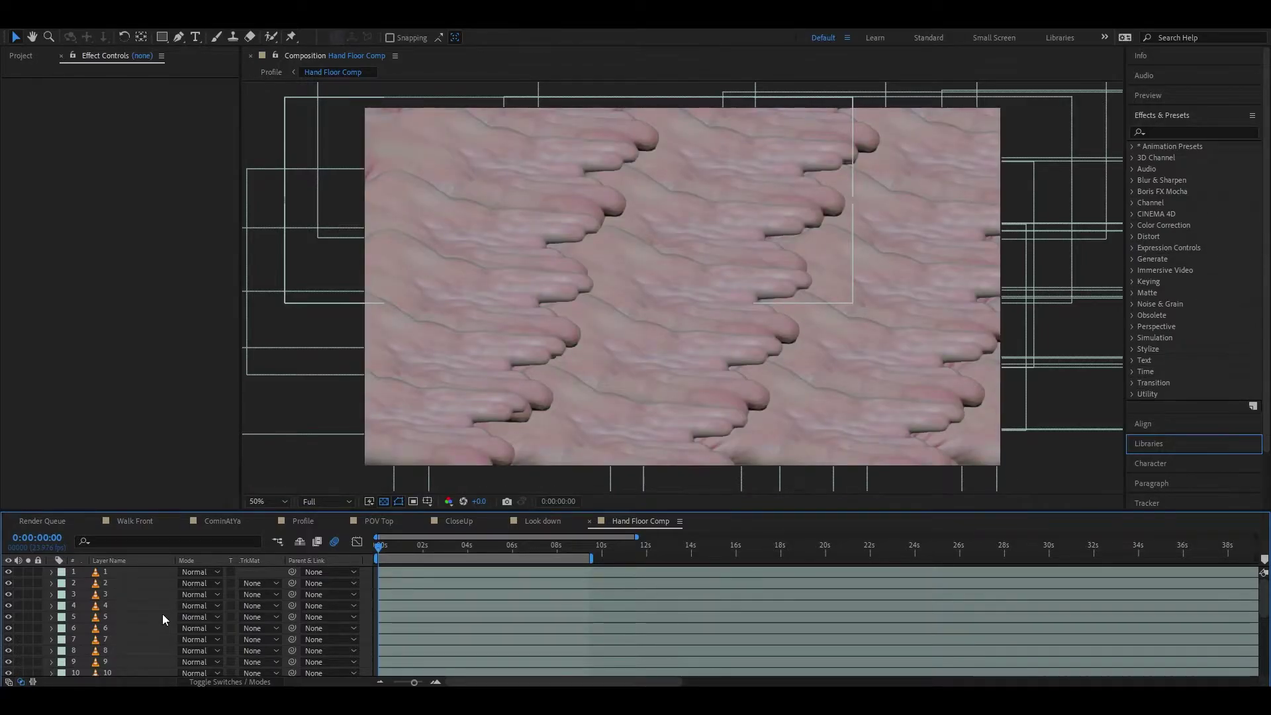
key("grave")
key("grave")
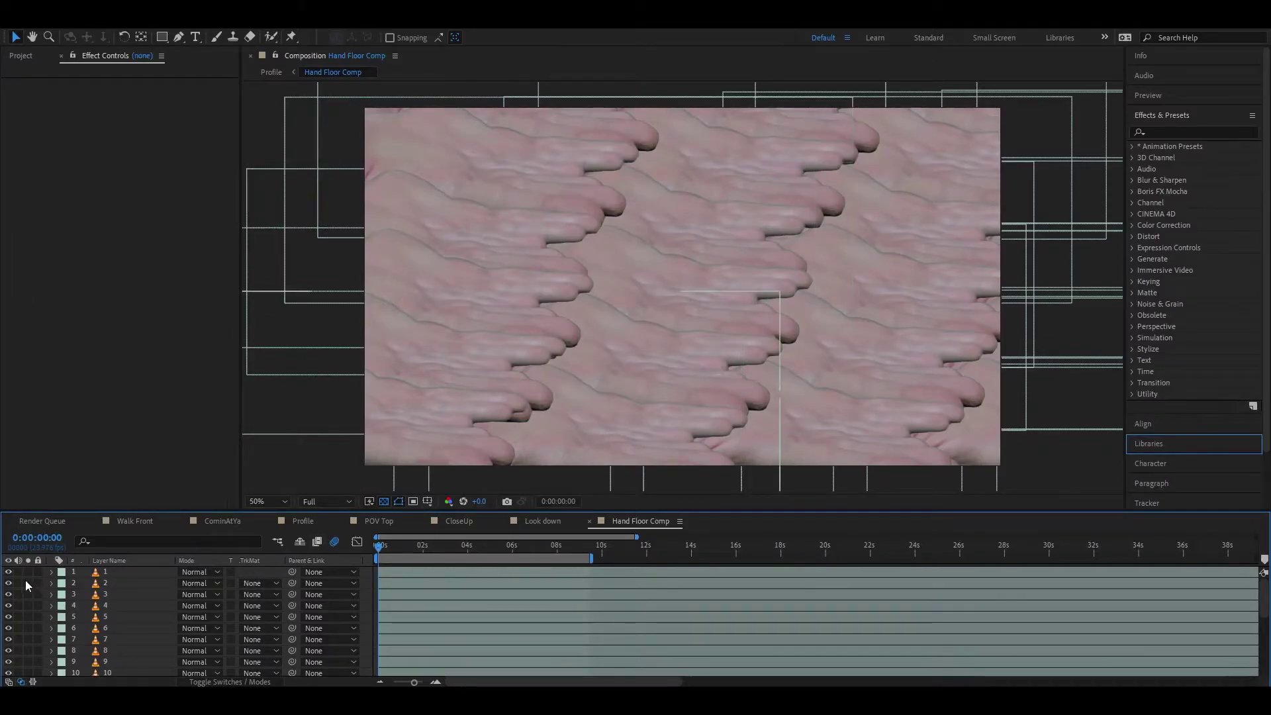
left_click(111, 572)
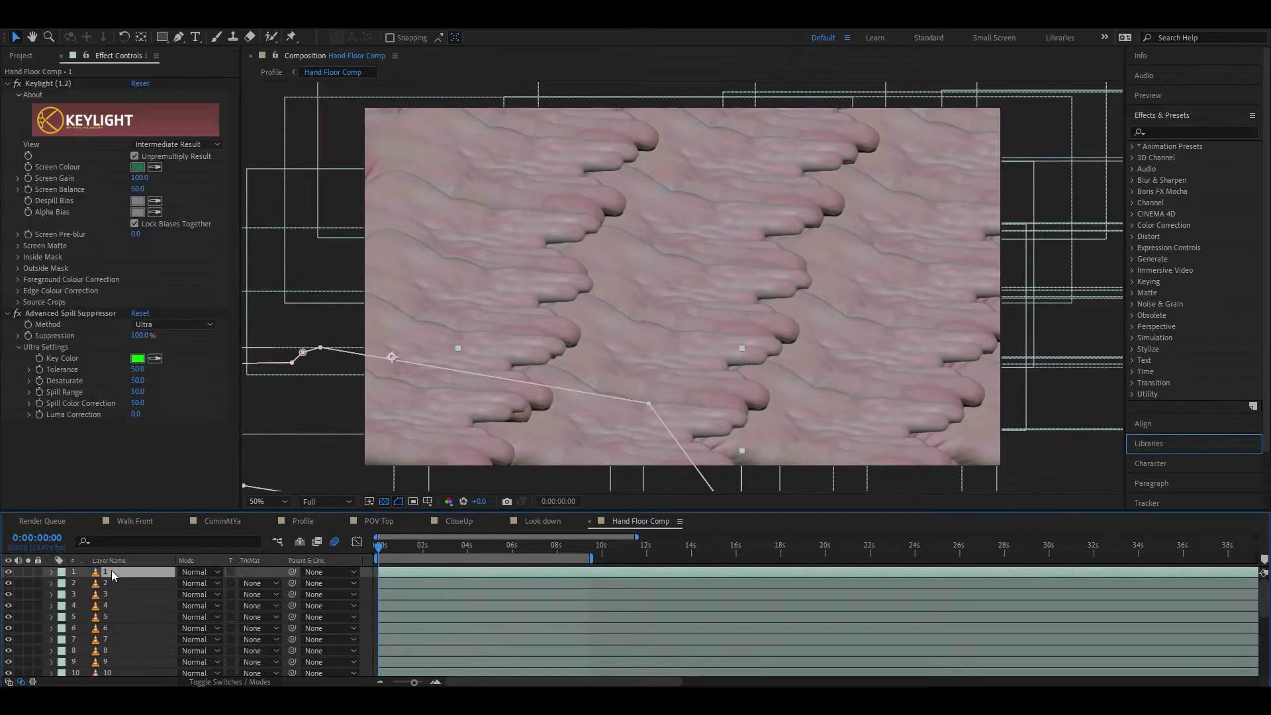
left_click(29, 573)
left_click(28, 573)
Step: Solo layer 8 of the Hand Floor Comp and disable its Keylight (1.2) effect
left_click(131, 617)
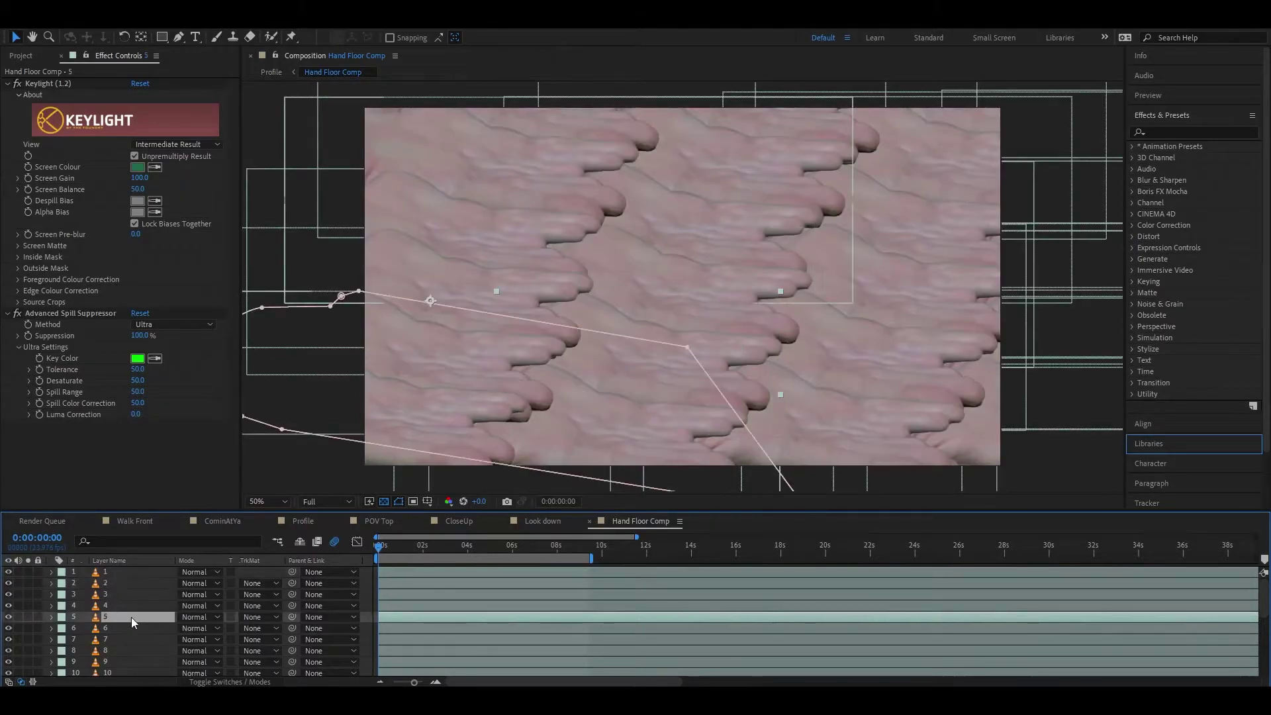
left_click(124, 652)
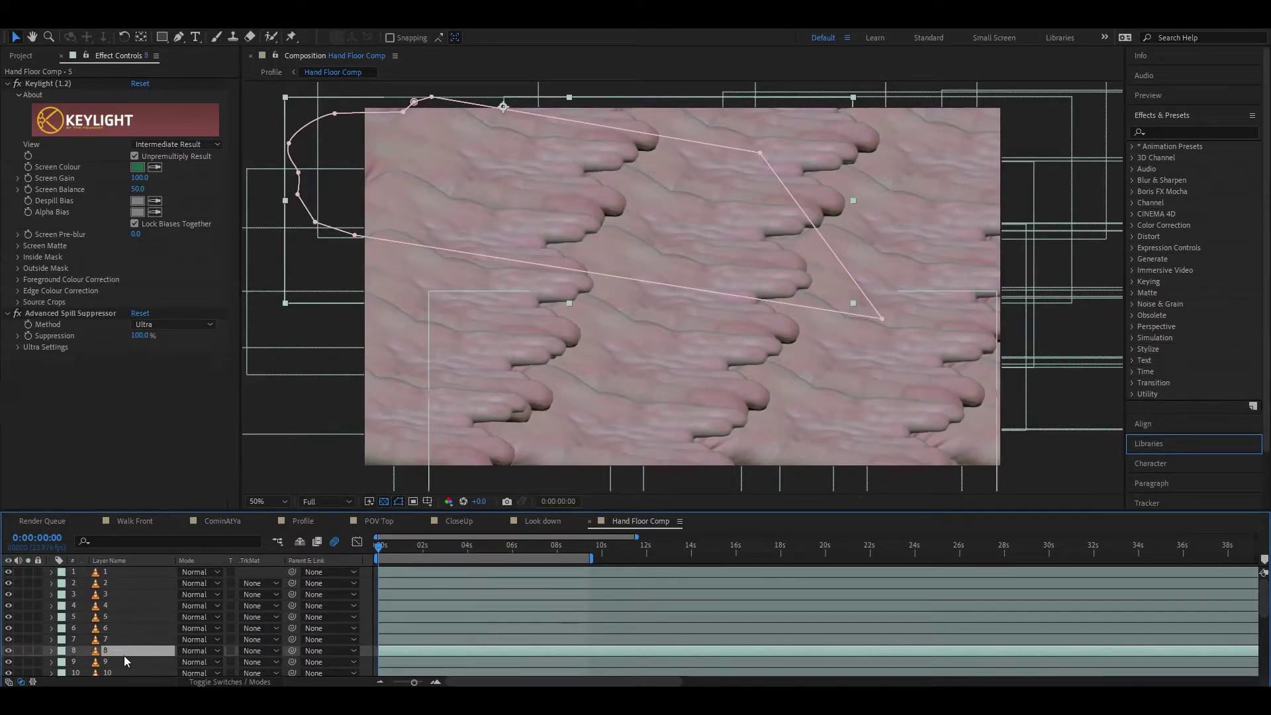
left_click(28, 650)
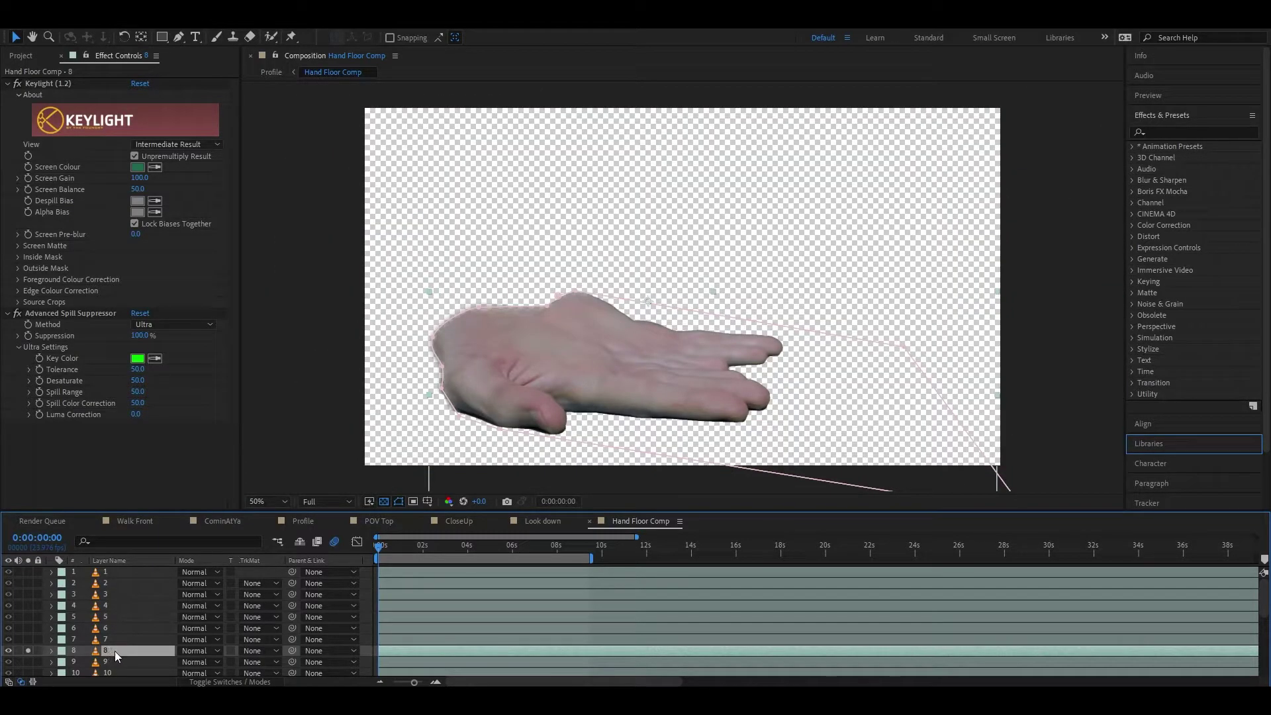
left_click(17, 84)
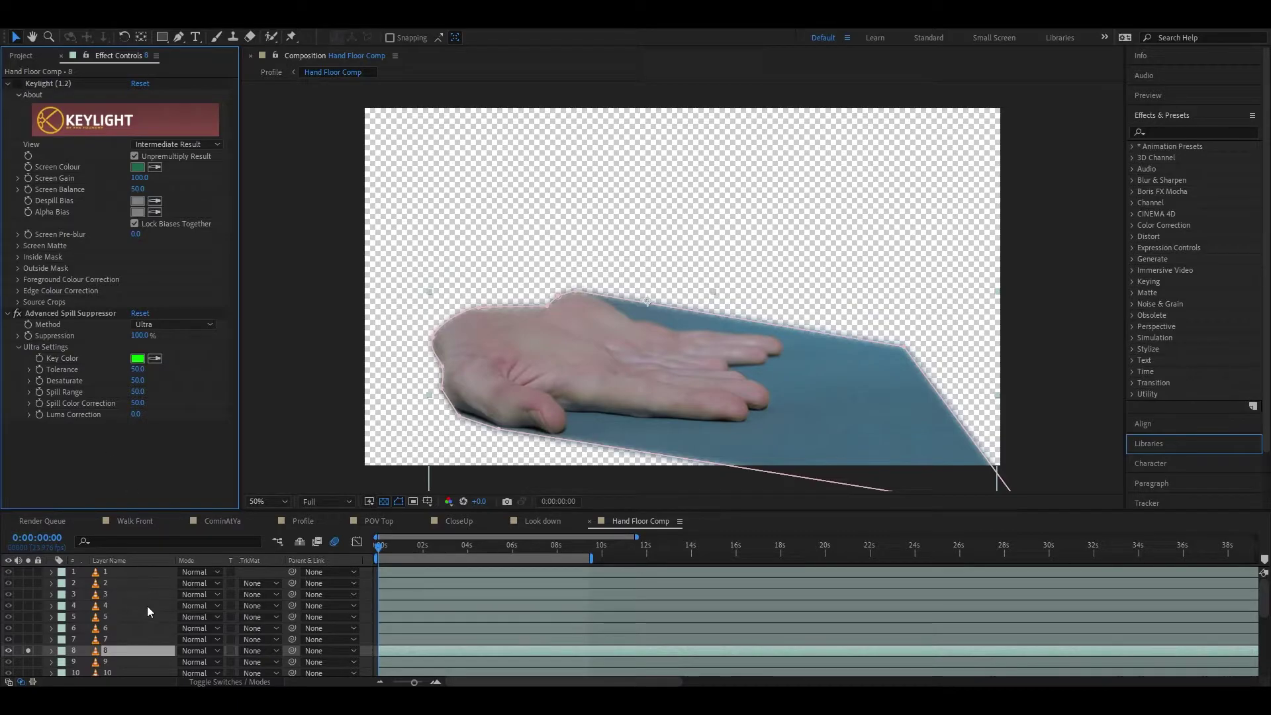
Step: Set the mode of Mask 1 on layer 8 to None and view the frame with and without the mask outline
key("m")
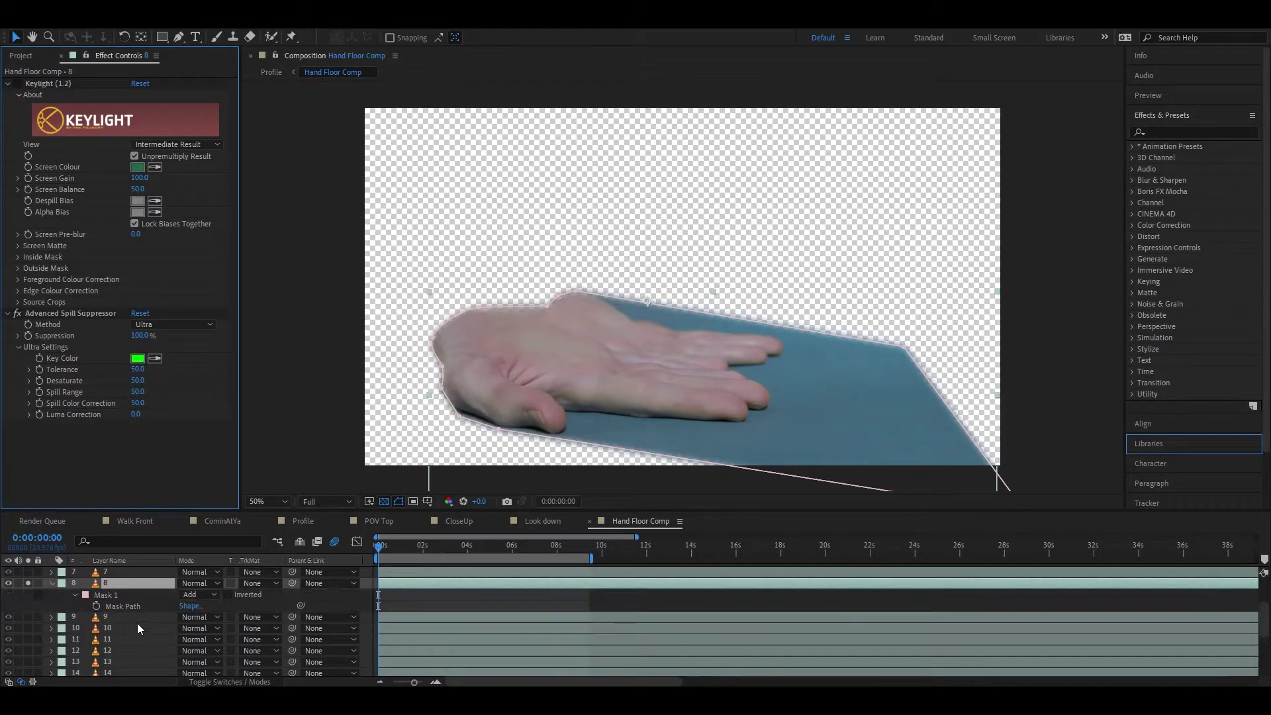
left_click(201, 595)
left_click(211, 492)
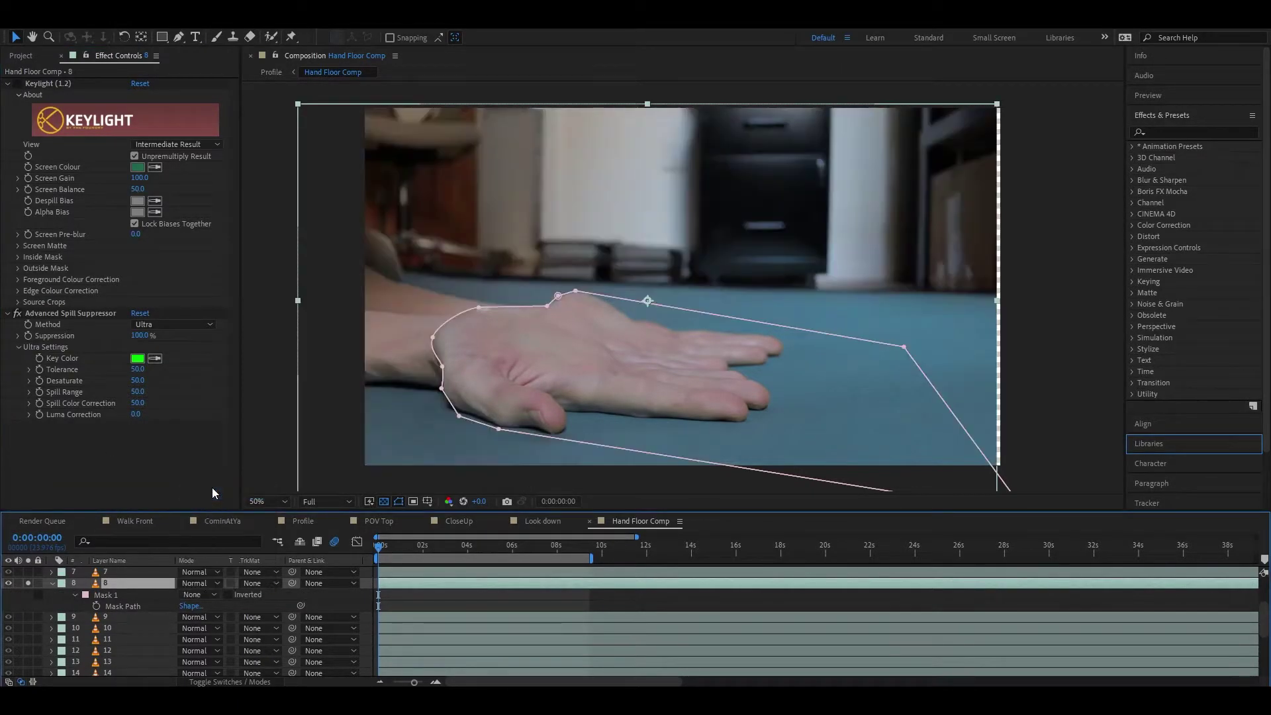
left_click(271, 433)
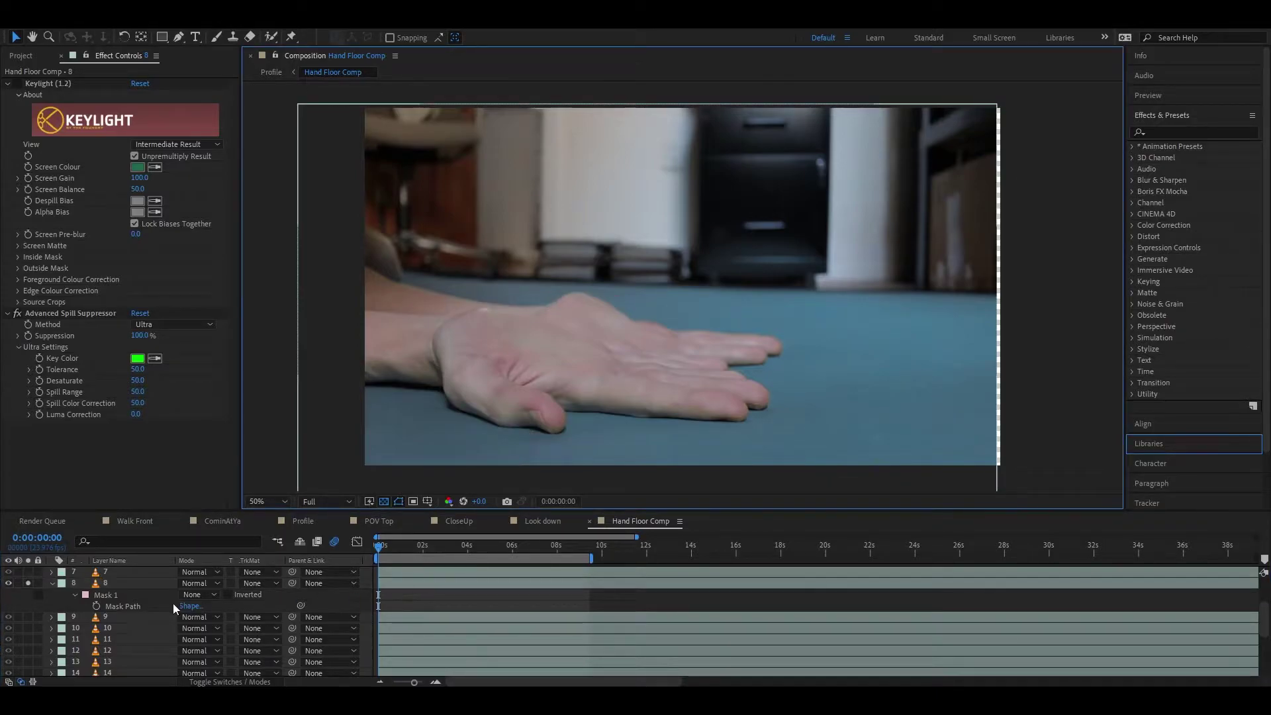
left_click(128, 585)
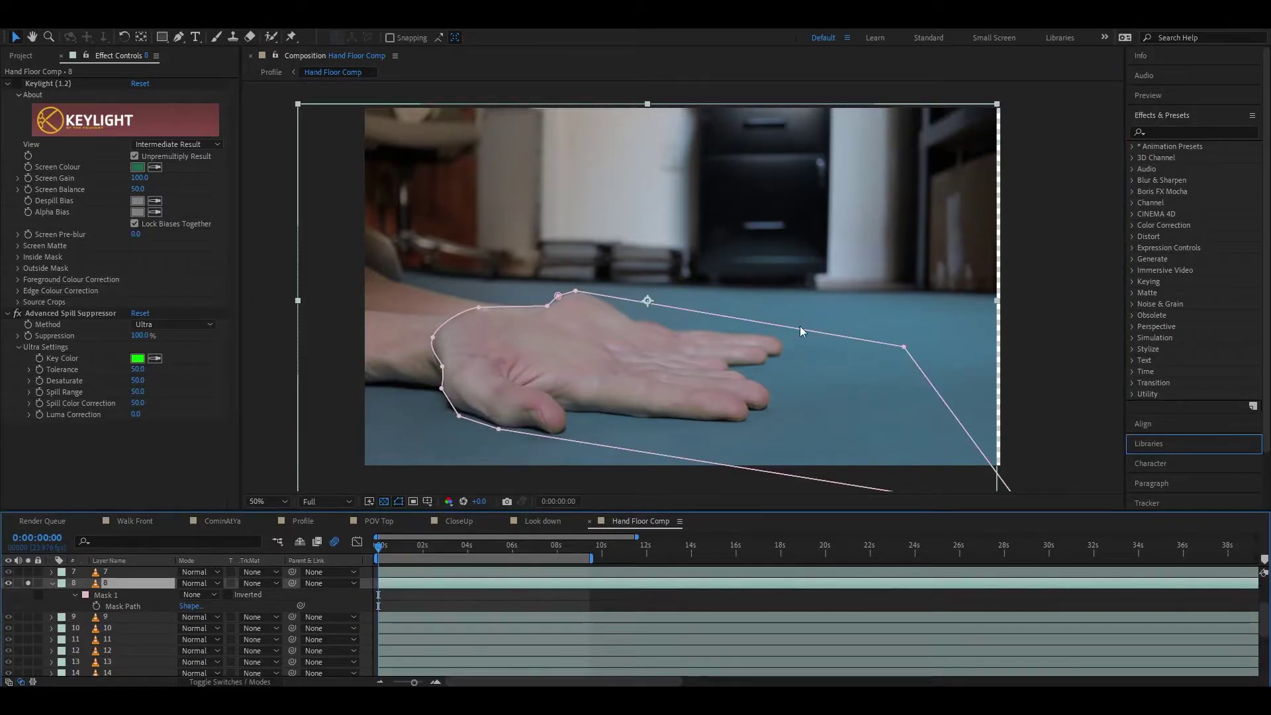
Step: Disable the Advanced Spill Suppressor on layer 8 and play the unprocessed clip up to 0:00:03:02
left_click(1078, 376)
left_click(18, 314)
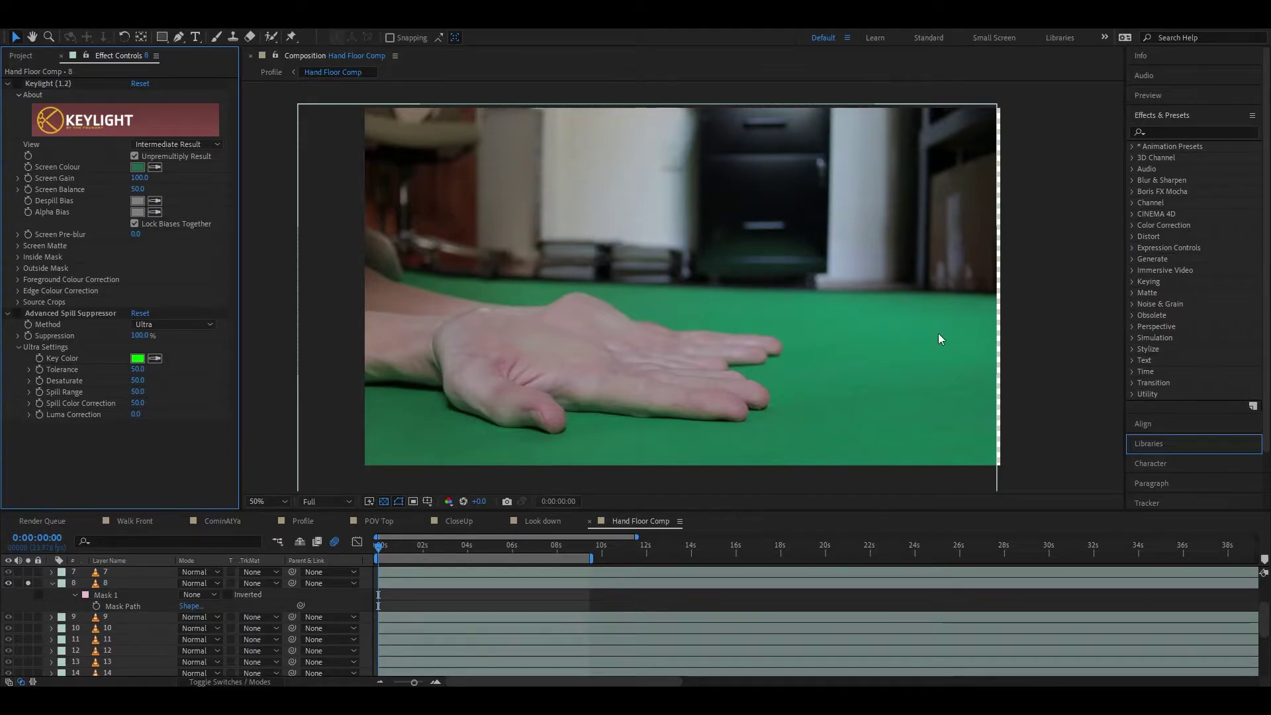
key("space")
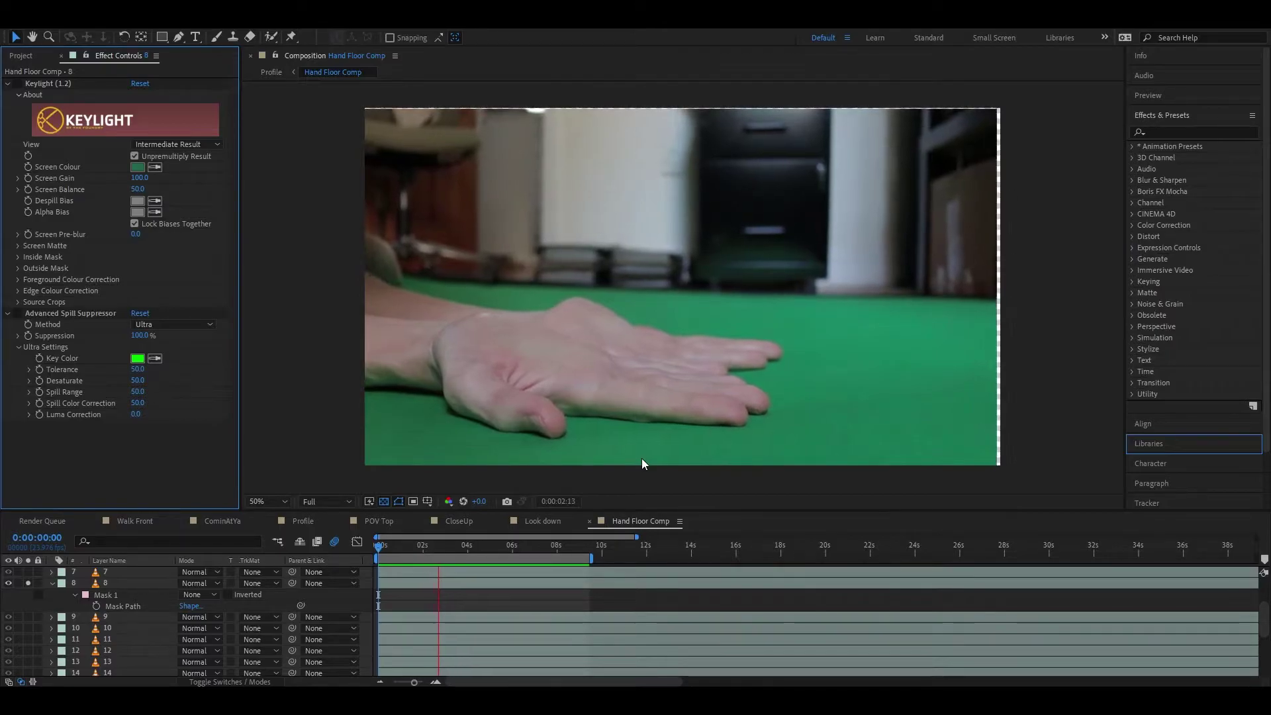
key("space")
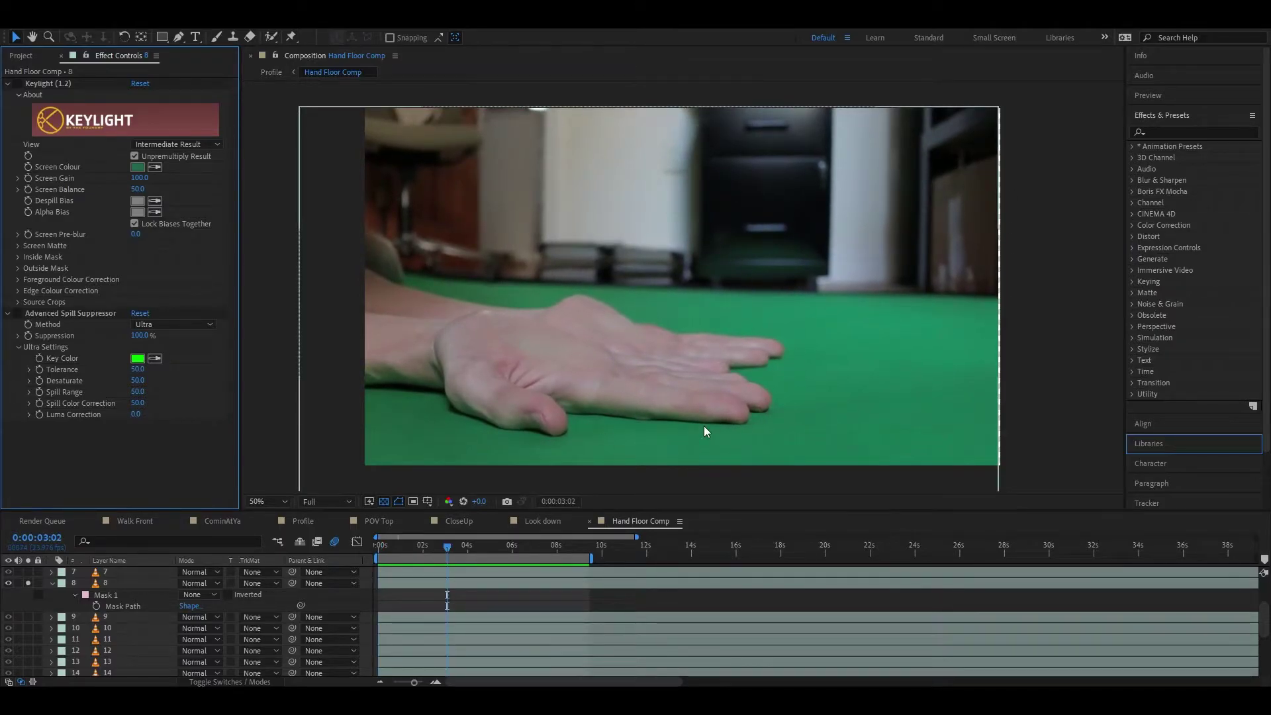
Step: Set the mode of Mask 1 on layer 8 of the Hand Floor Comp back to Add
key("ctrl+a")
key("a")
key("a")
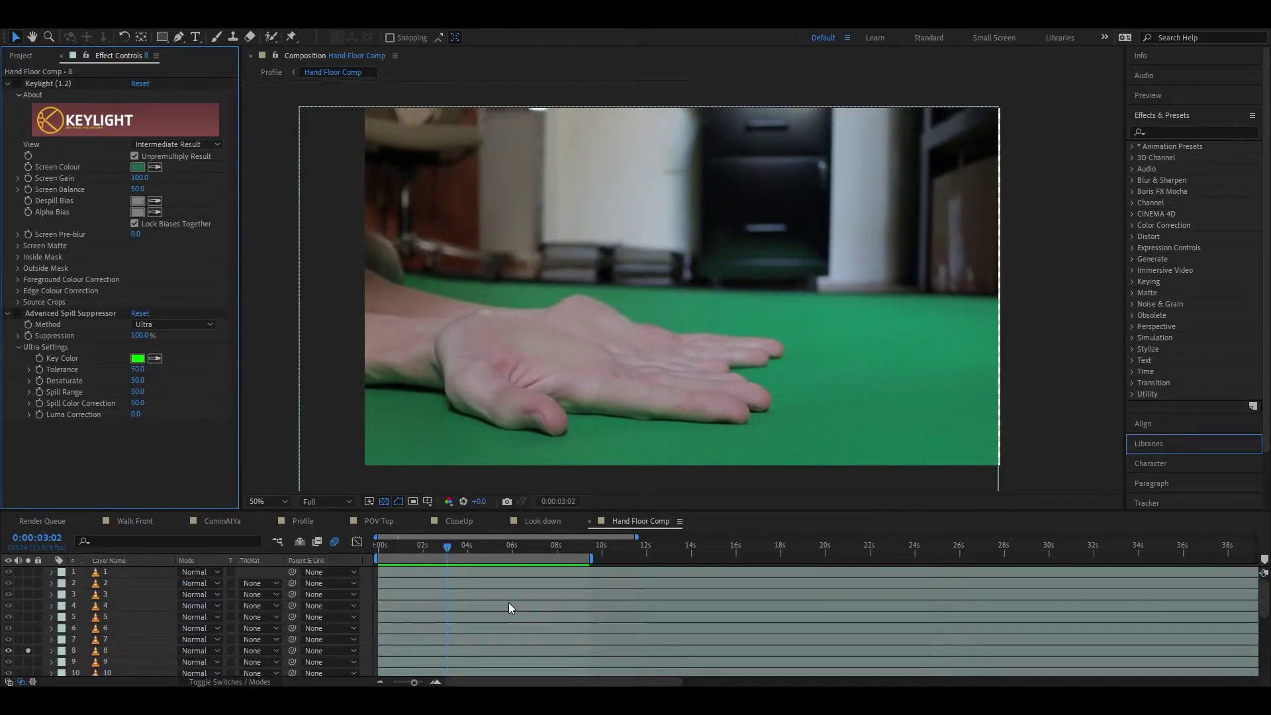
left_click(123, 650)
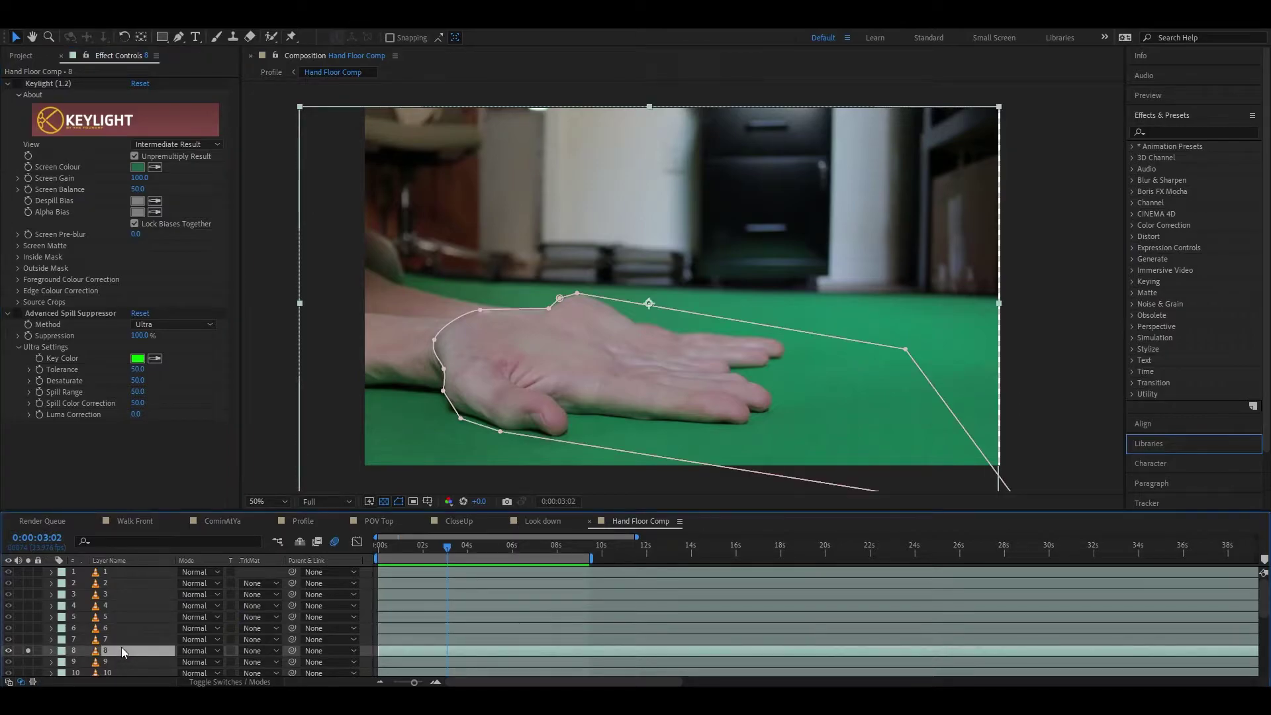
key("m")
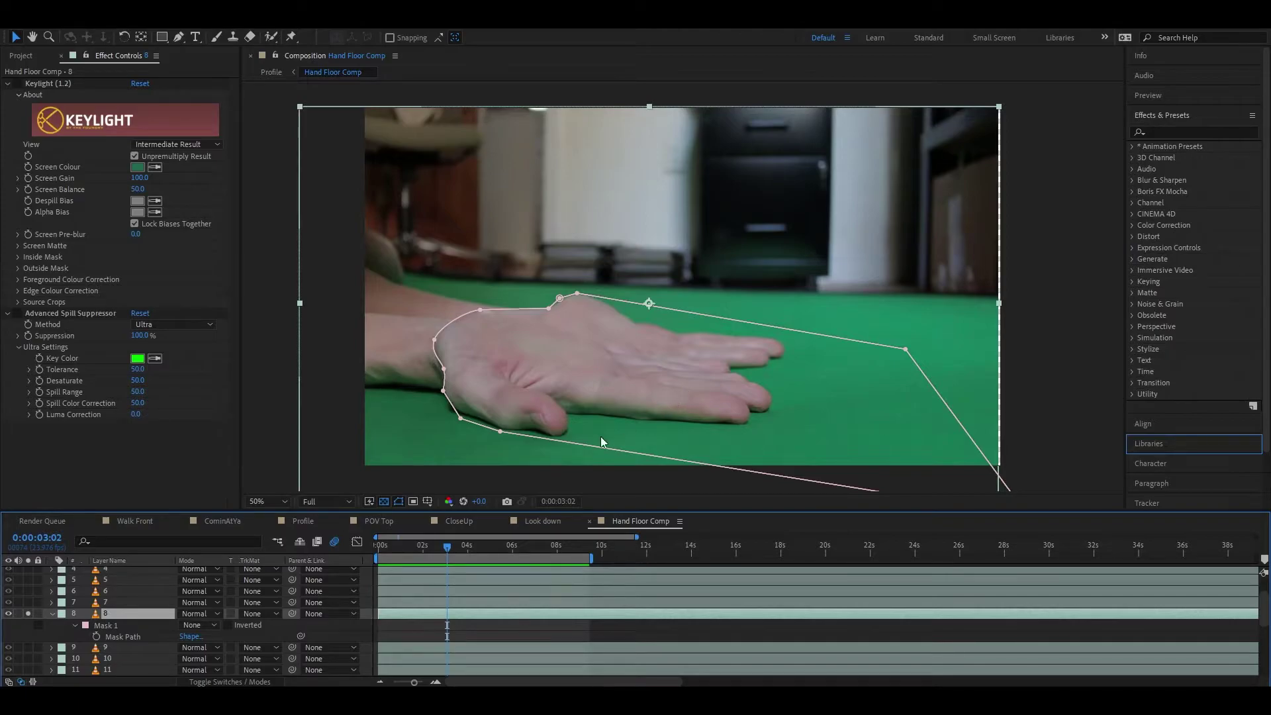
left_click(201, 626)
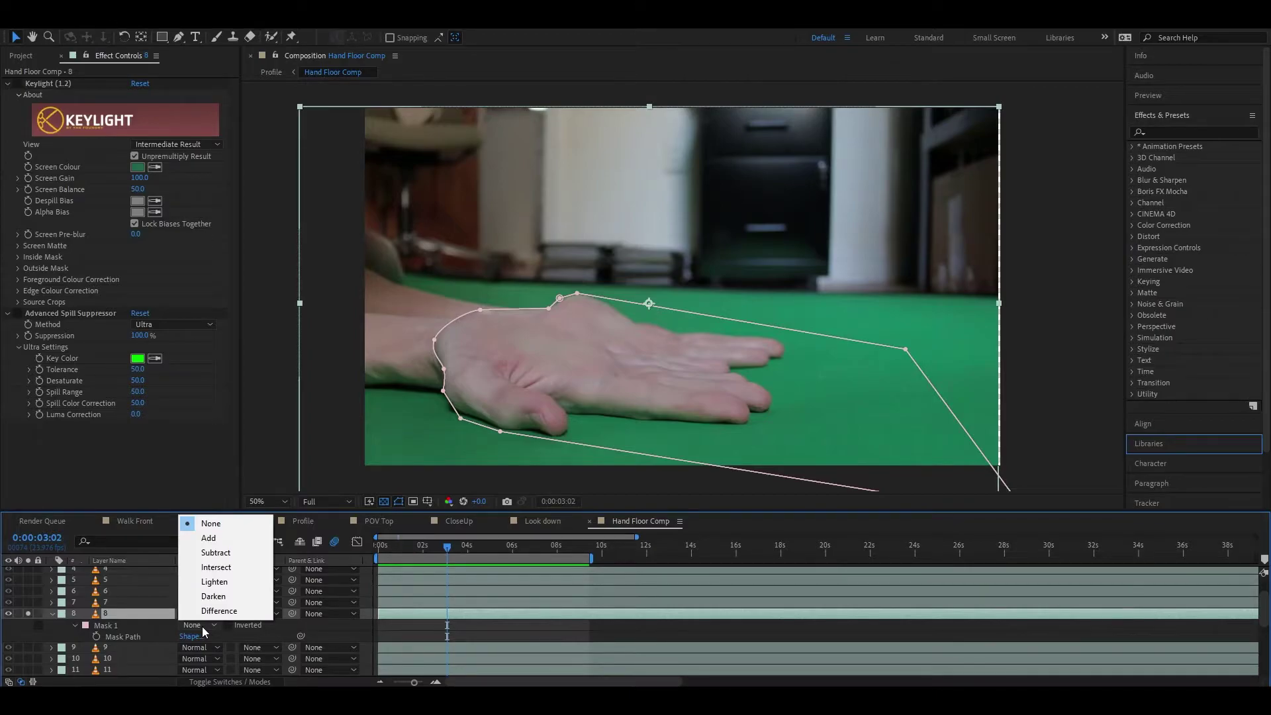
left_click(208, 538)
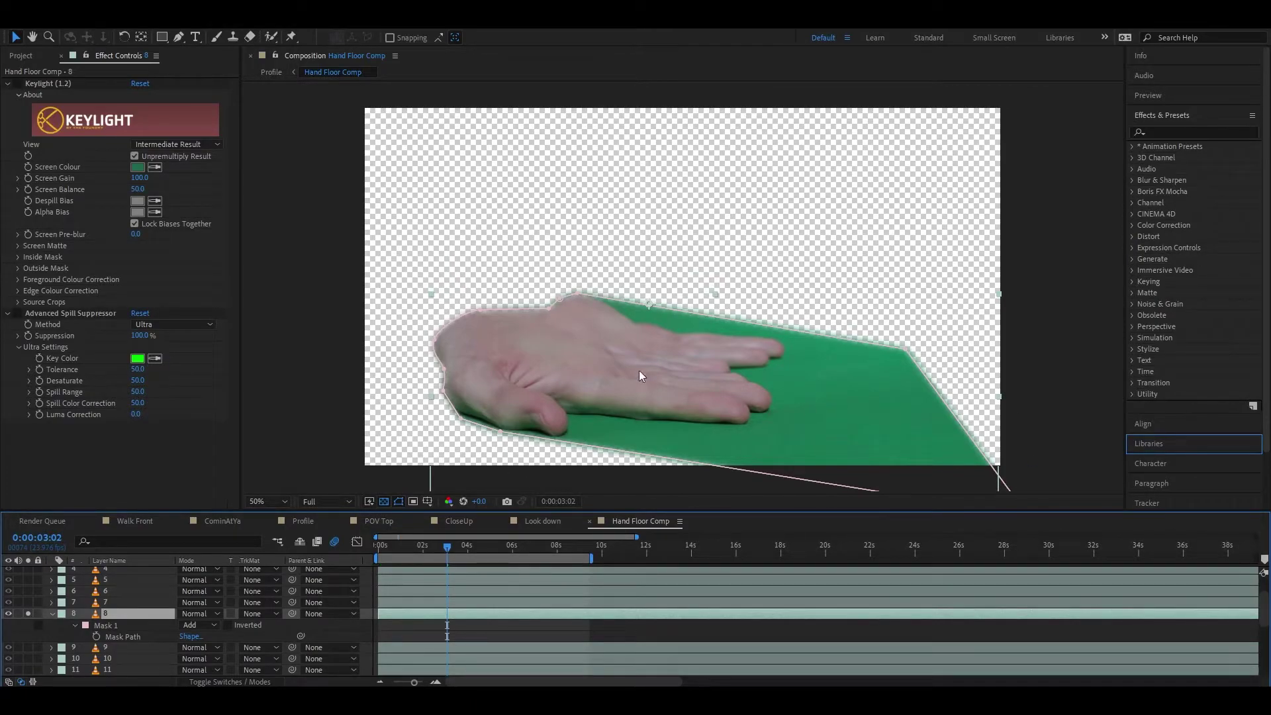
Step: Re-enable the Keylight (1.2) and Advanced Spill Suppressor effects on layer 8 and deselect the layer
left_click(51, 613)
left_click(17, 84)
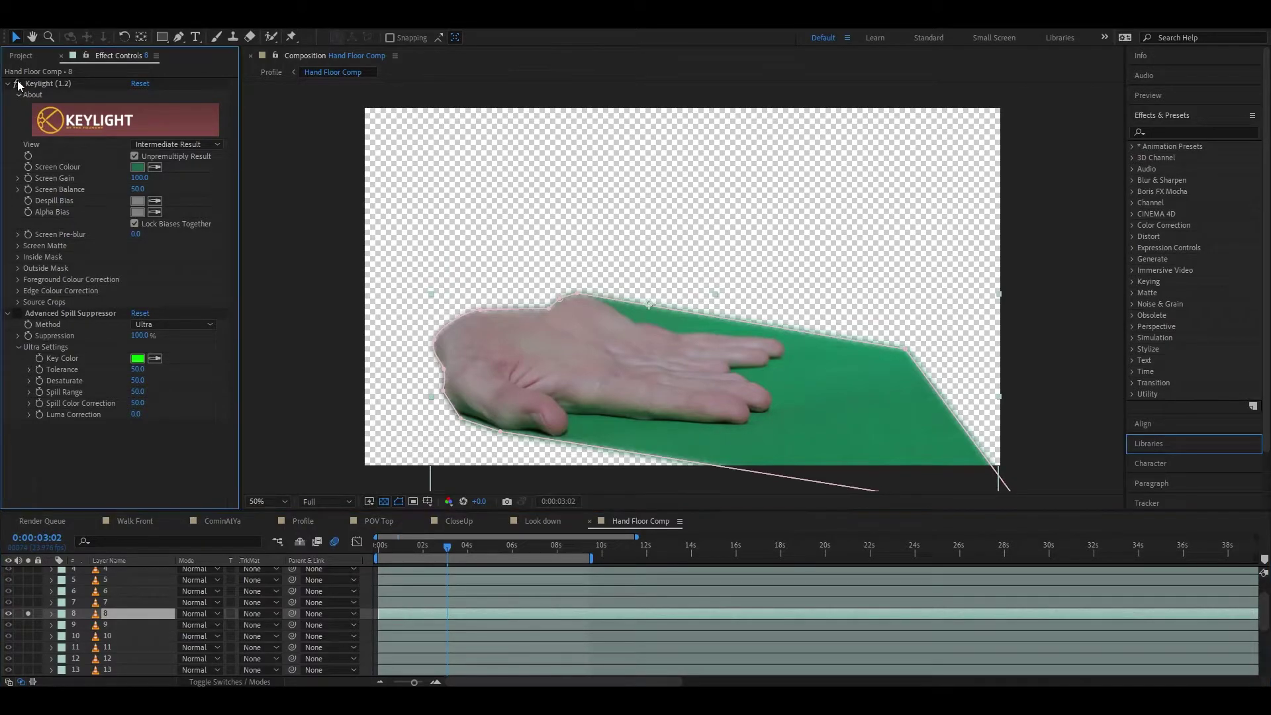
left_click(18, 314)
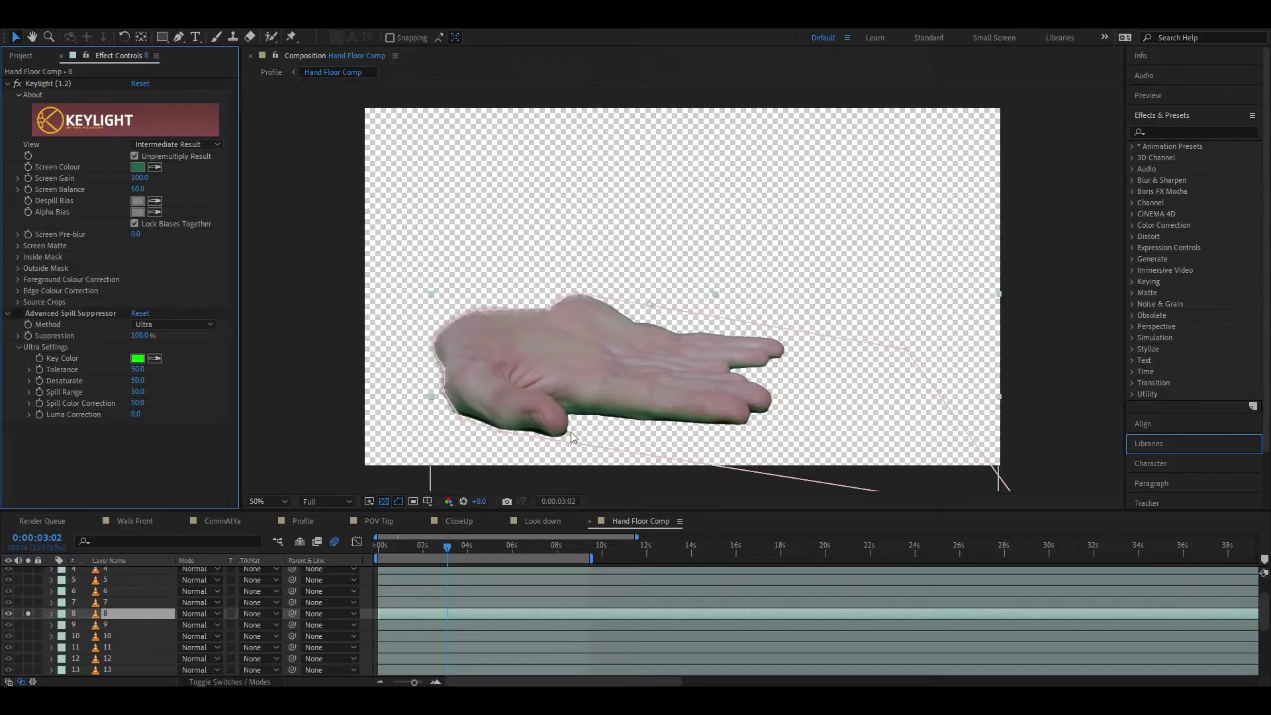
left_click(17, 313)
left_click(312, 435)
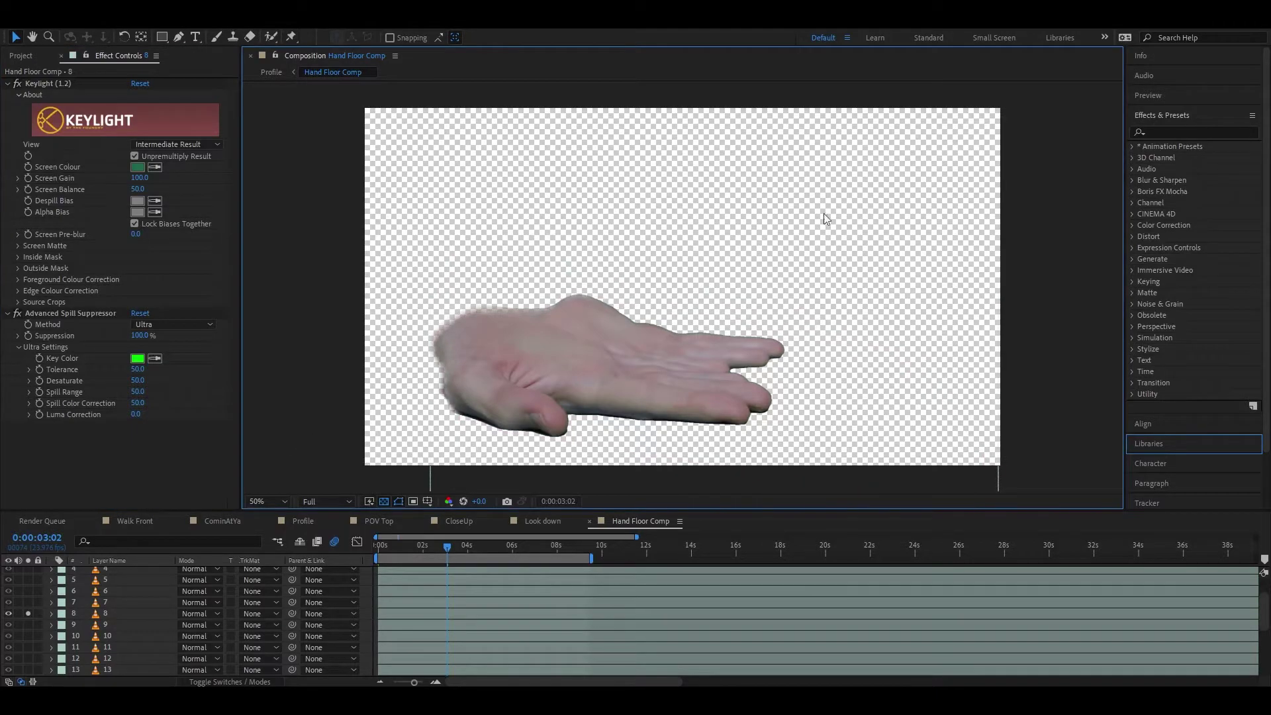
Step: Check the keyed hand with and without the transparency grid, and unsolo layer 8
left_click(384, 502)
left_click(384, 501)
left_click(28, 614)
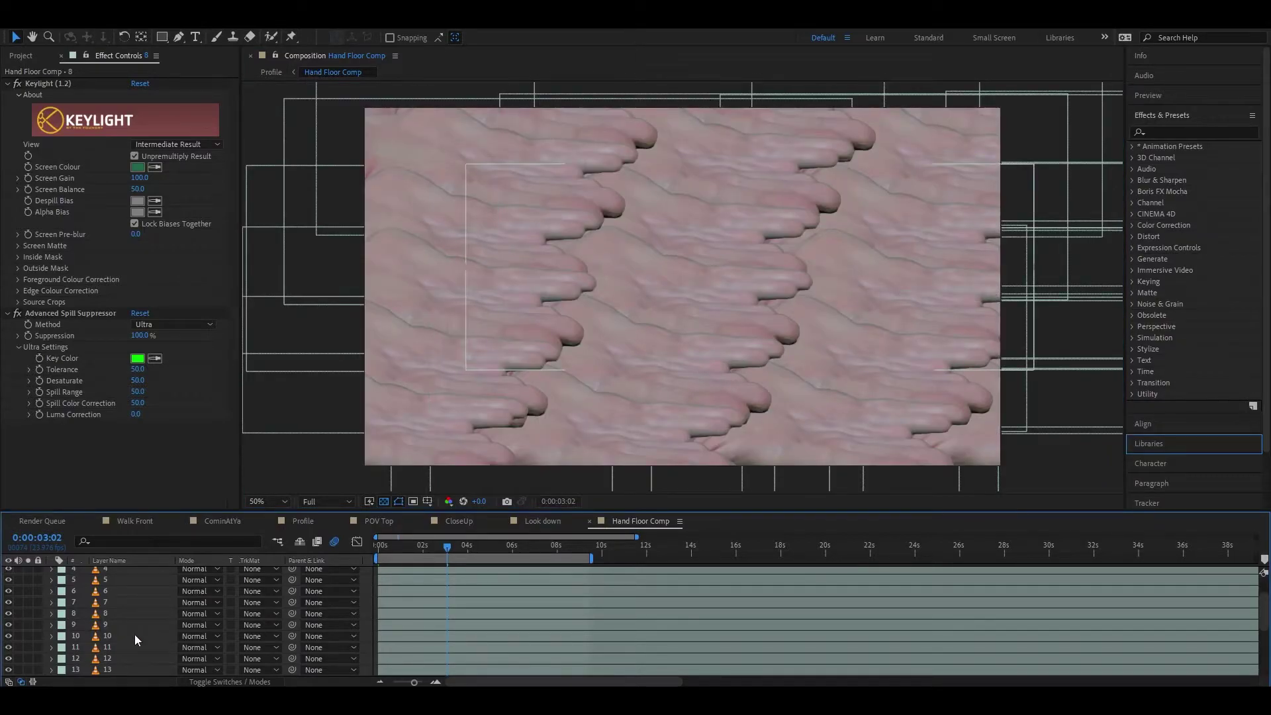
Step: Reveal the Position expression of layer 1 and view its wiggle(1,15) code
scroll(133, 635, "up", 3)
left_click(132, 571)
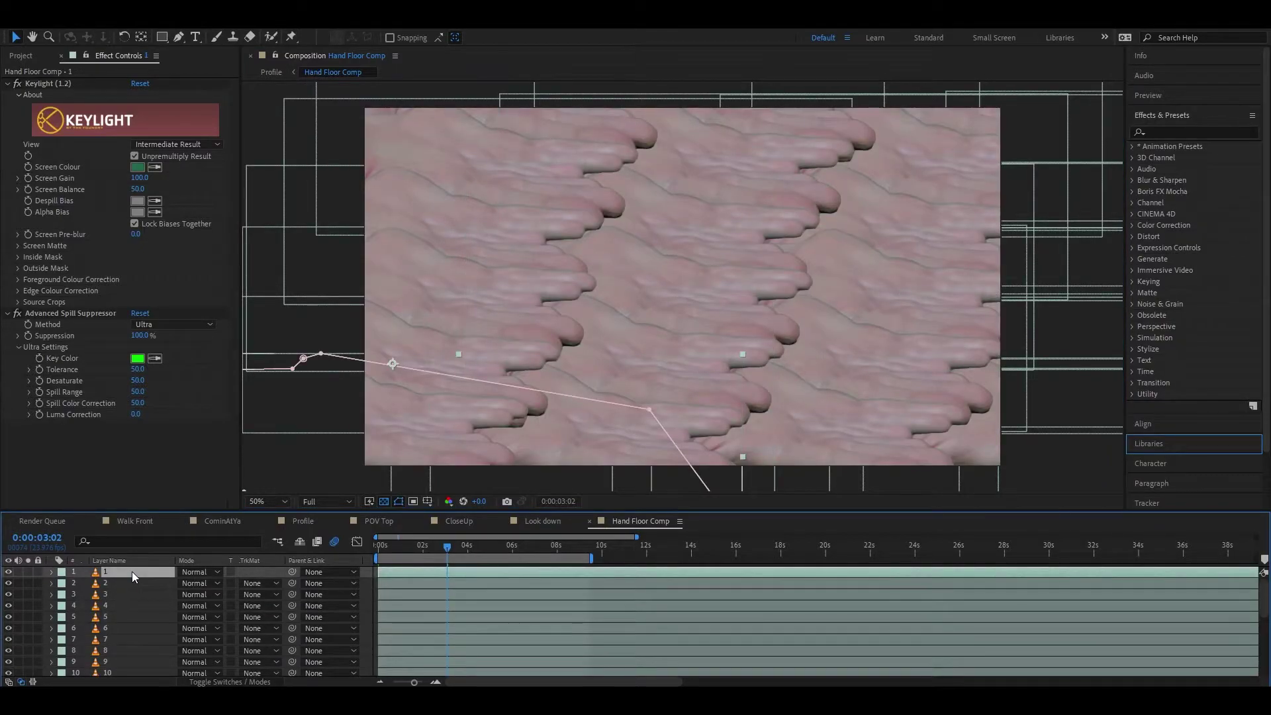
key("ctrl+alt+t")
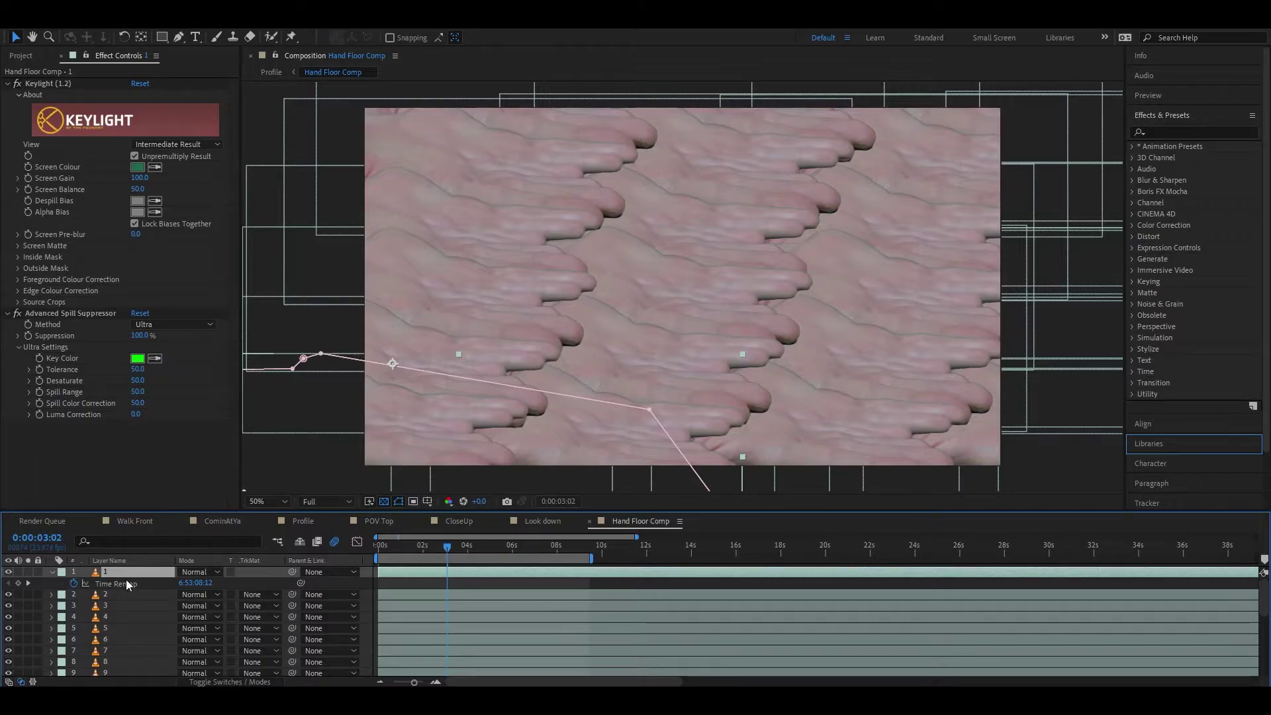
key("p")
left_click(75, 584)
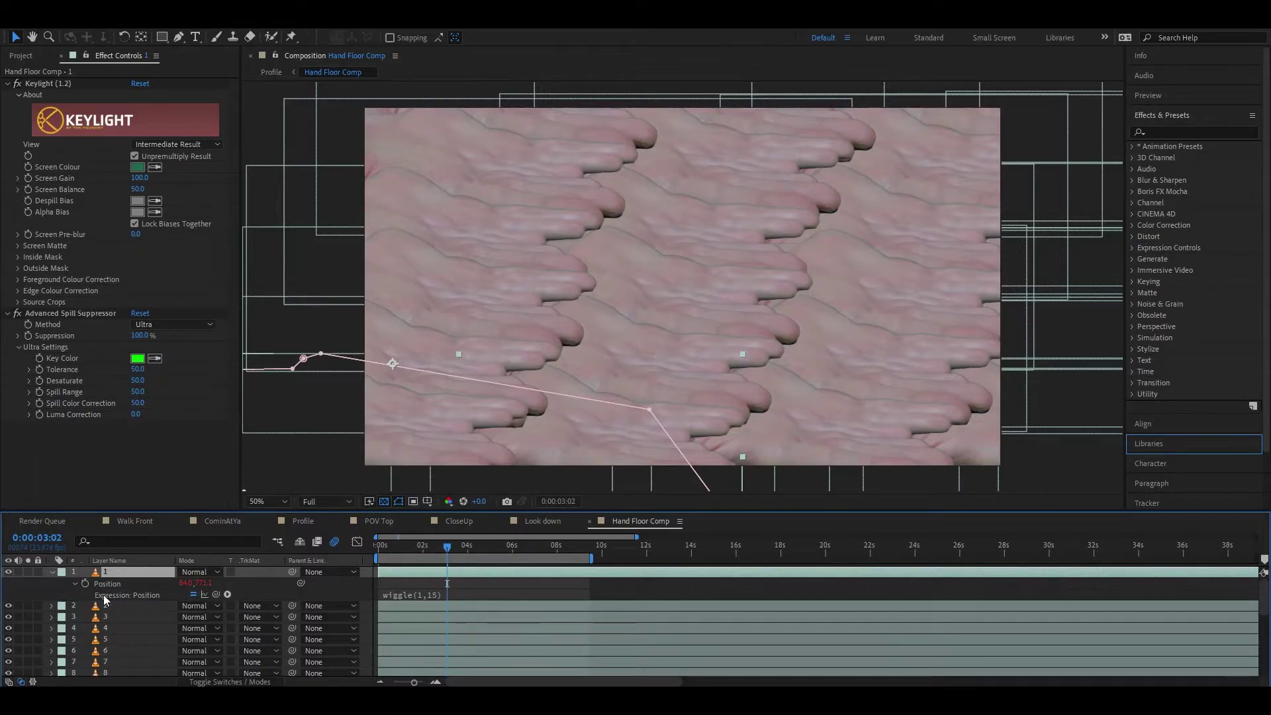
left_click(406, 595)
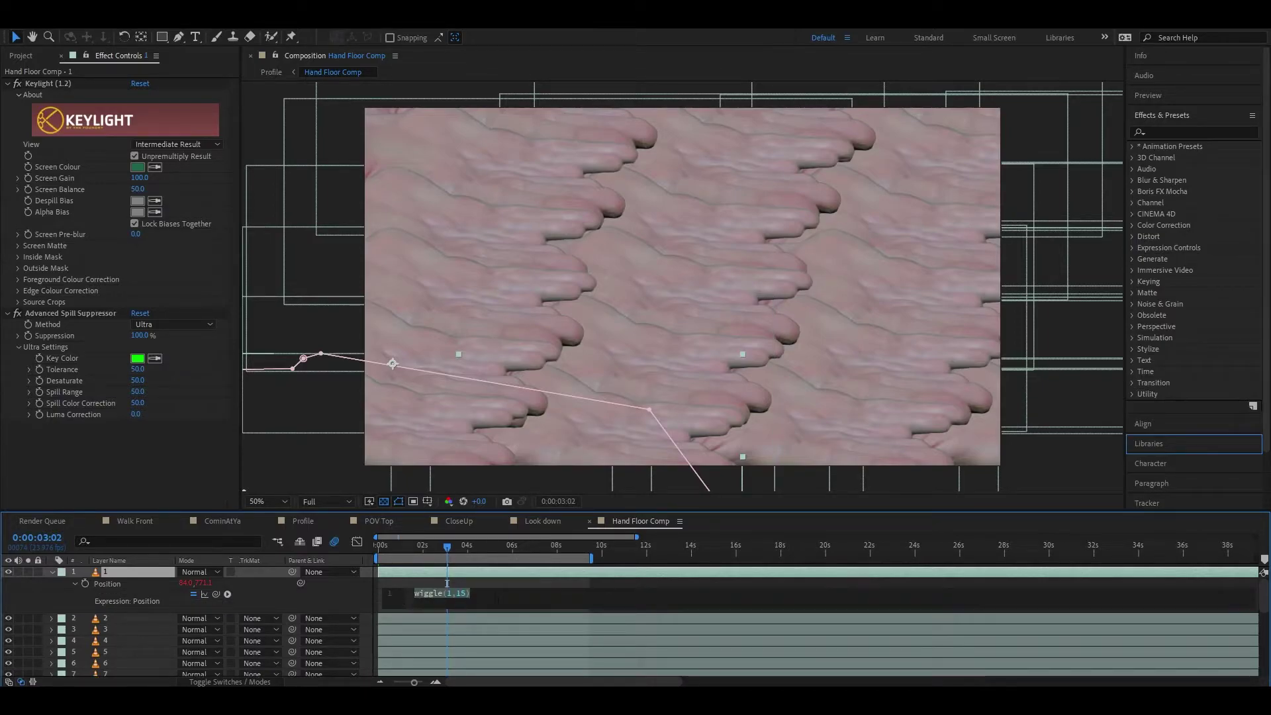
left_click(332, 601)
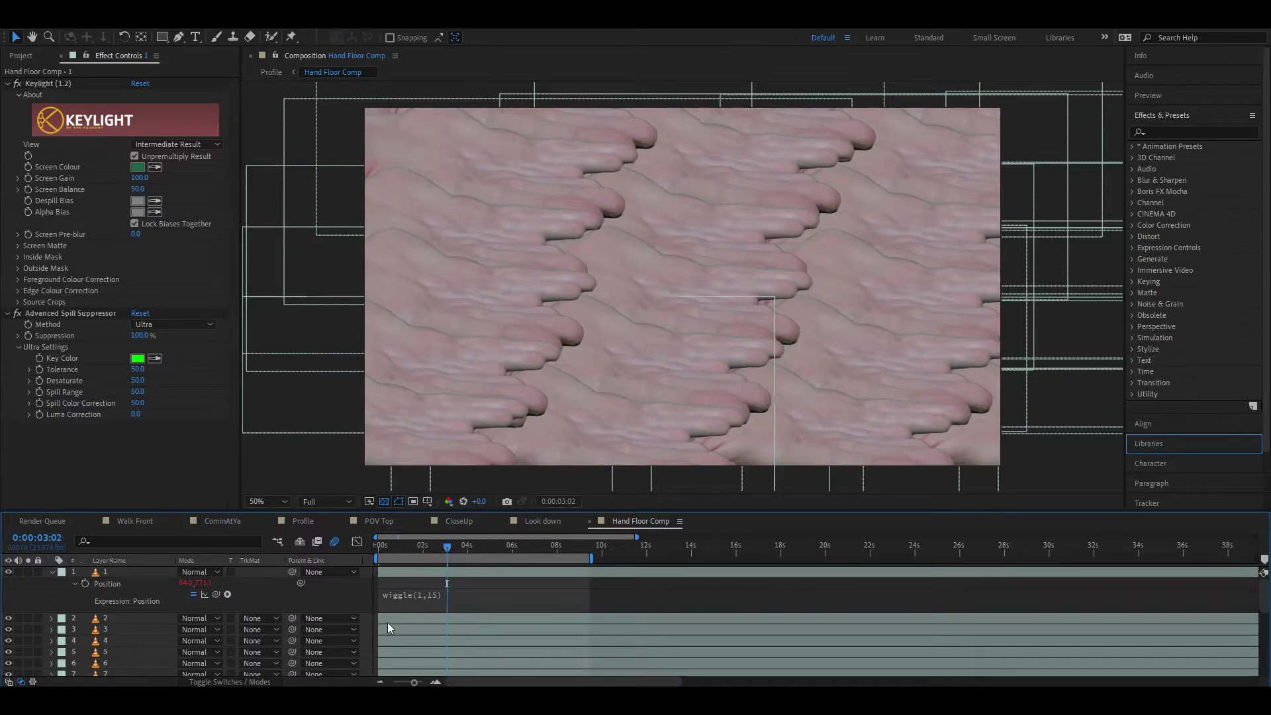
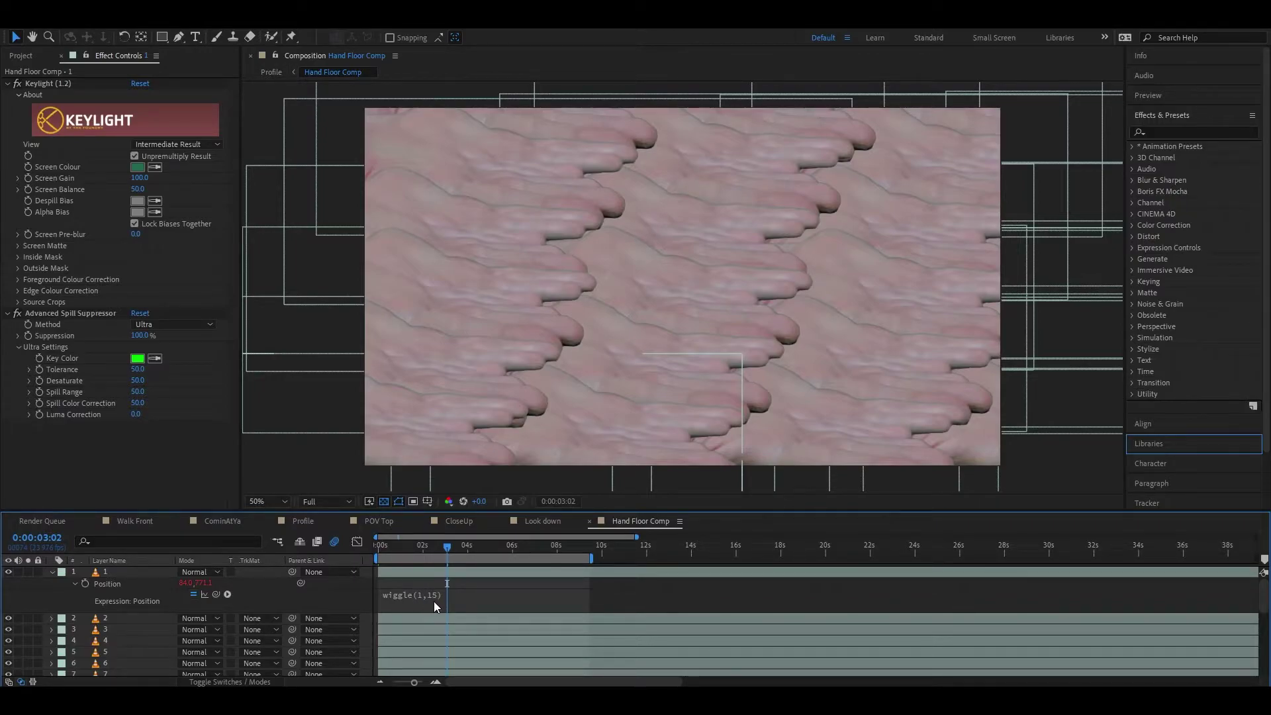
Step: Examine the frequency and amplitude values in layer 1's wiggle expression, leaving the code as it is
left_click(433, 597)
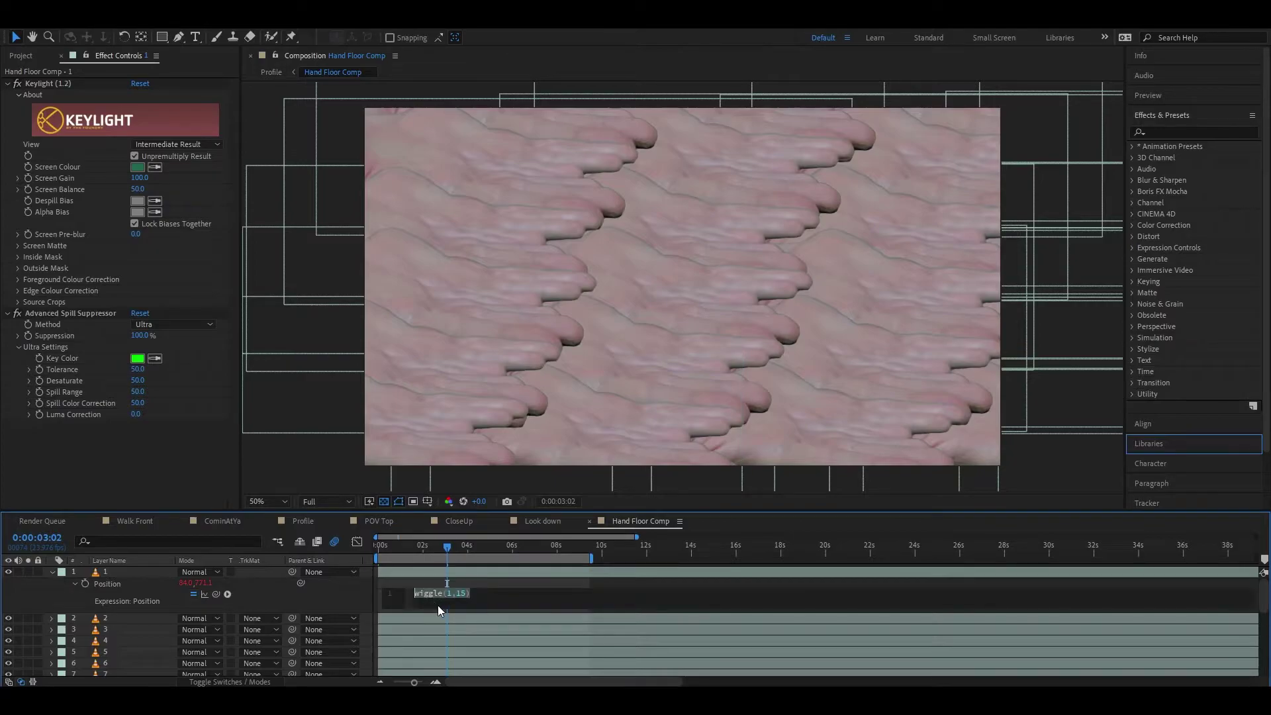
left_click(334, 594)
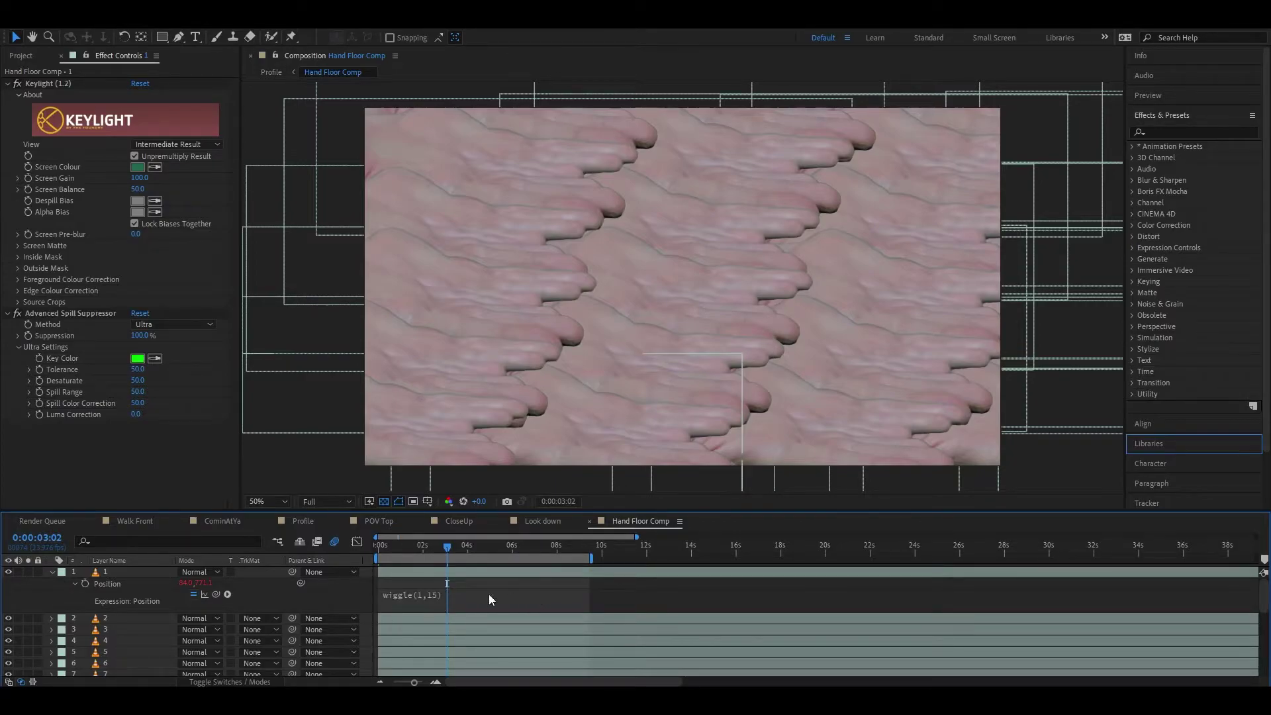
left_click(425, 594)
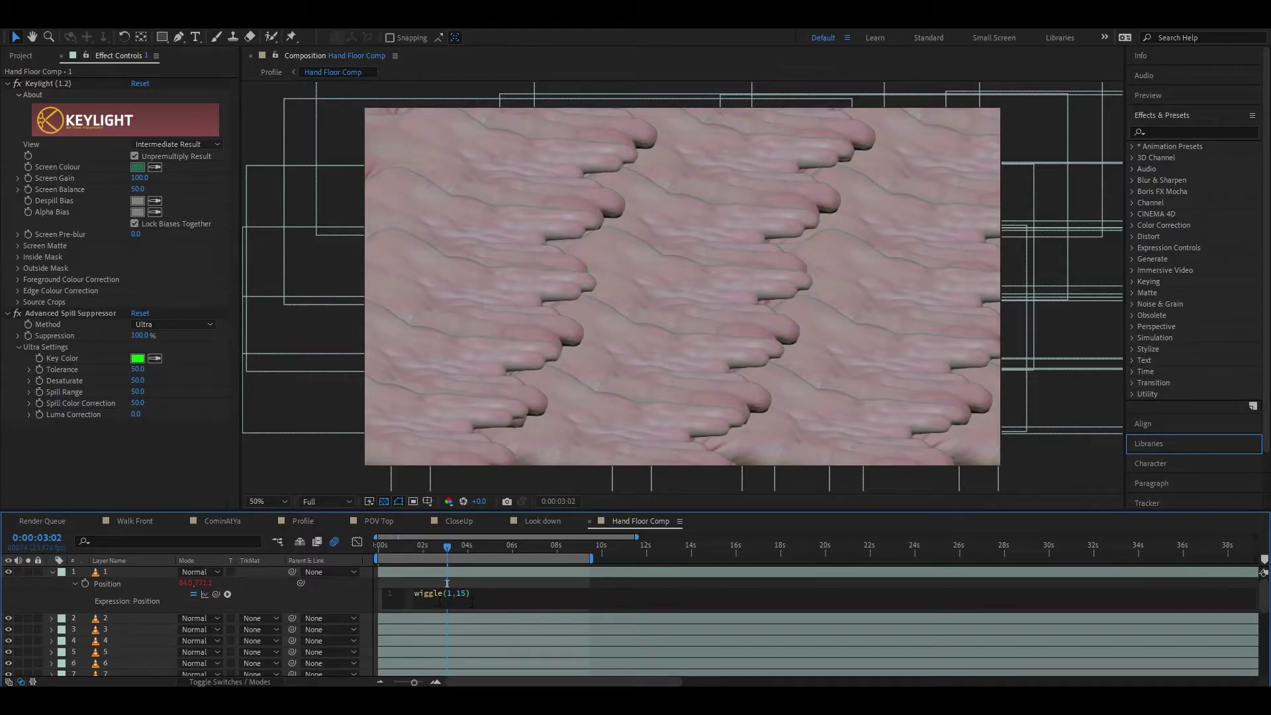
double_click(448, 593)
left_click(467, 599)
left_click(356, 600)
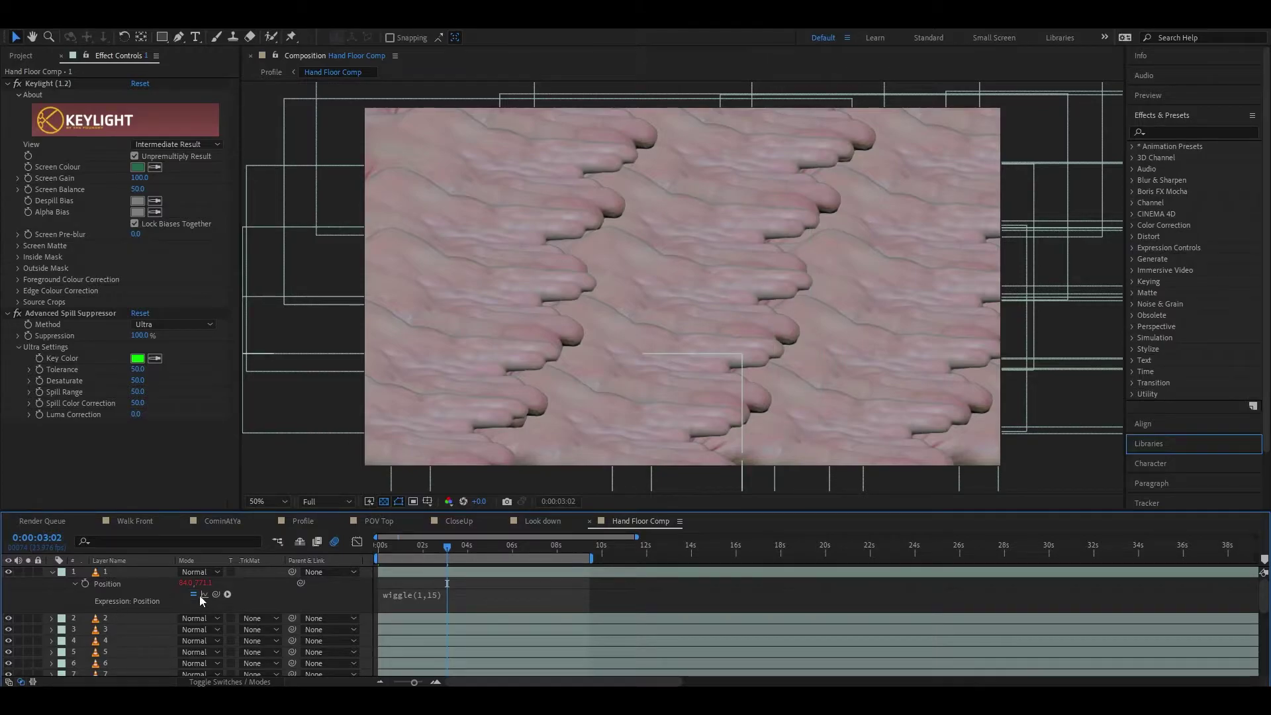
Step: Solo layer 1 to preview its wiggle motion, return to the first frame, and unsolo and collapse the layer
left_click(27, 573)
key("space")
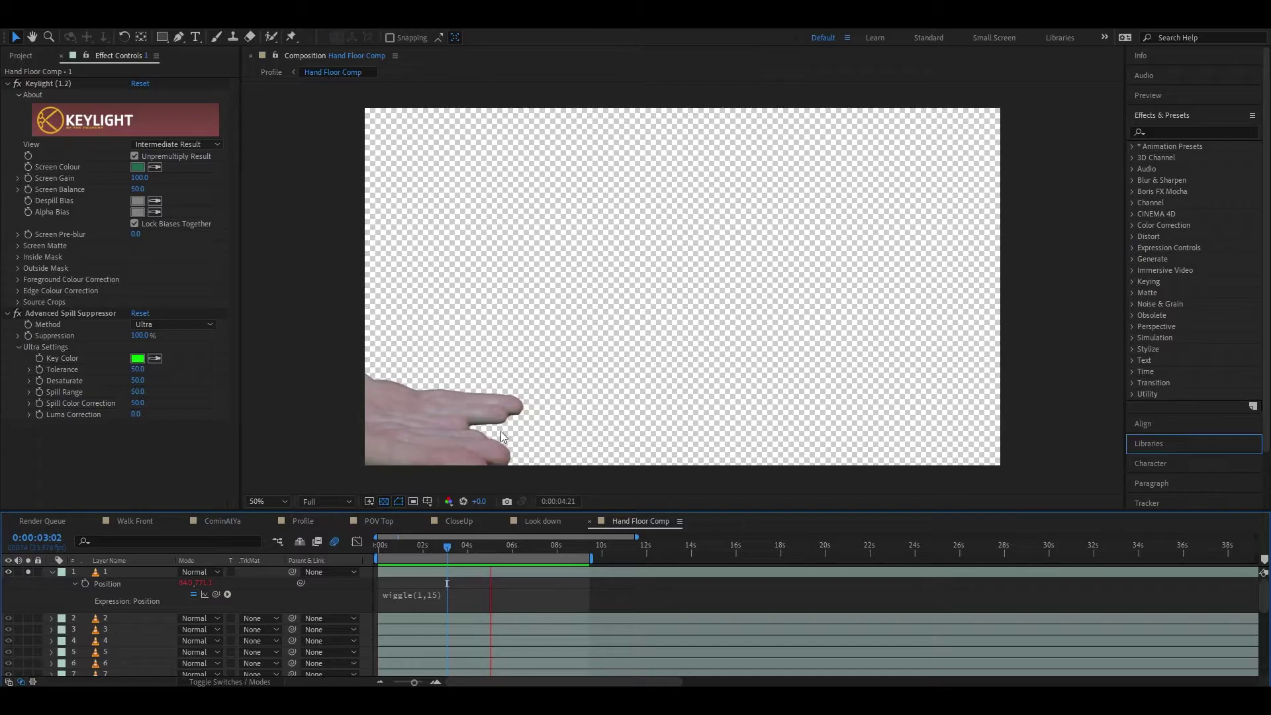
key("space")
key("Home")
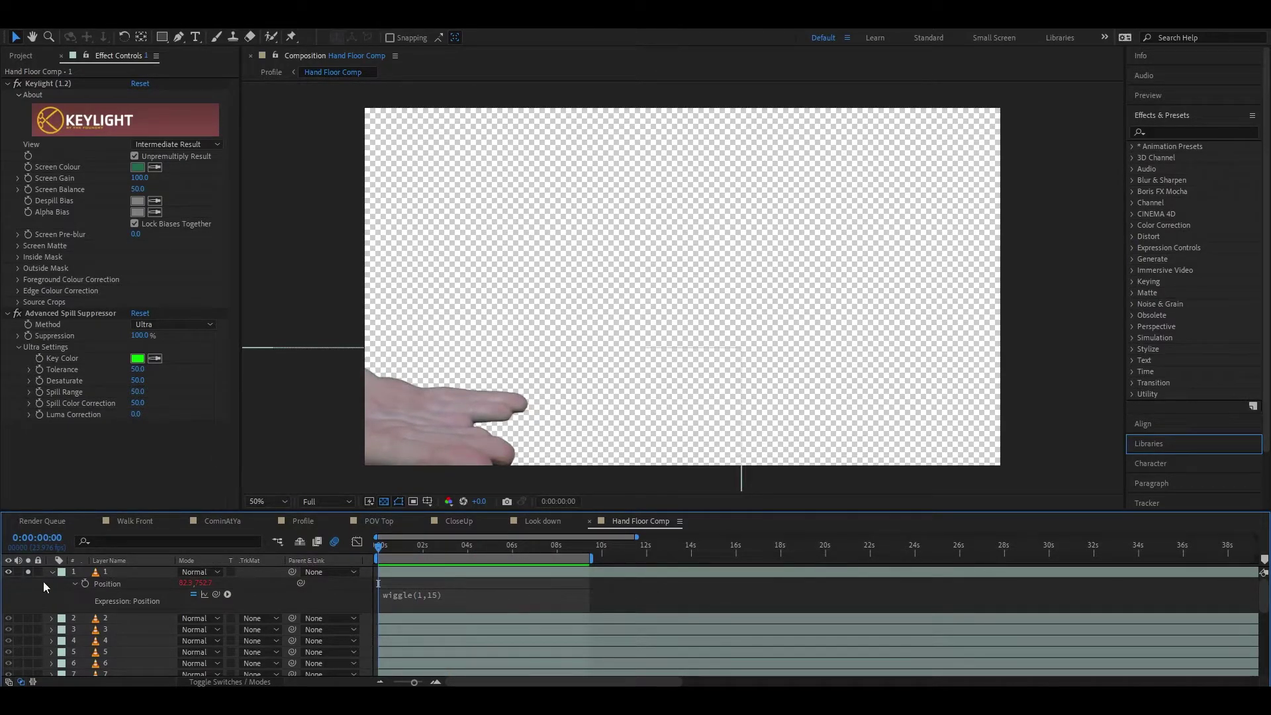
left_click(28, 571)
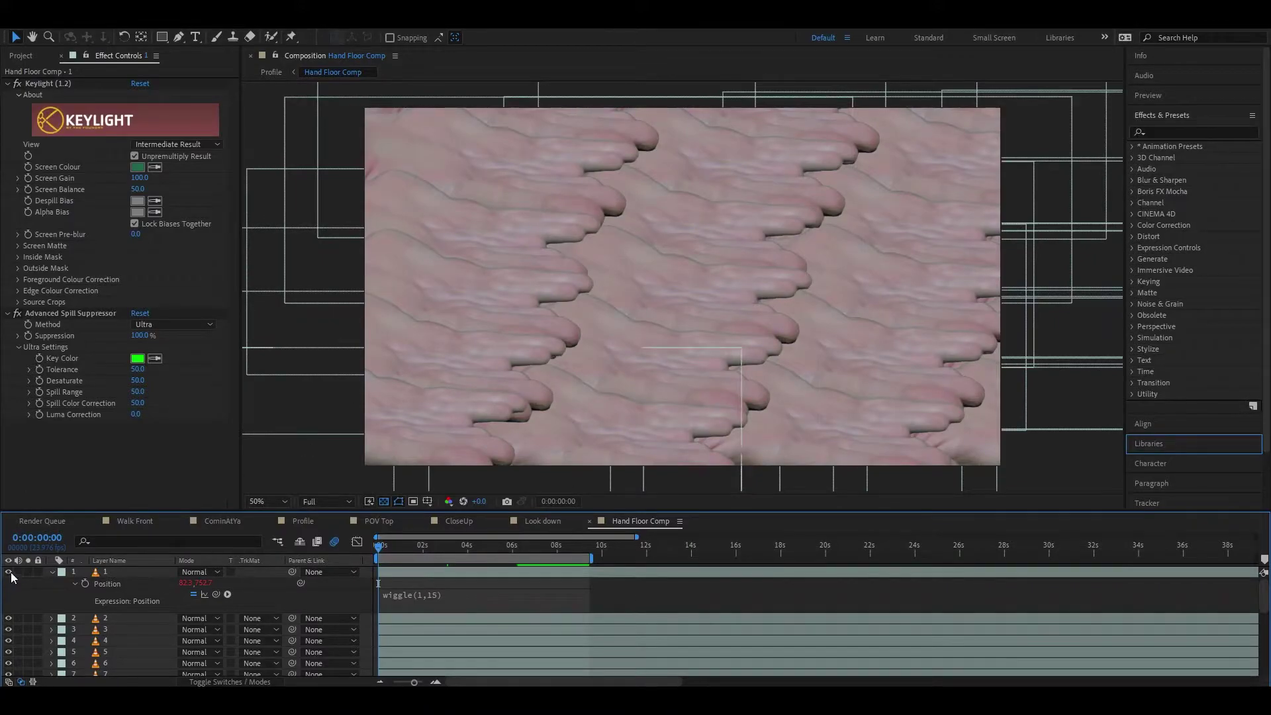
left_click(53, 572)
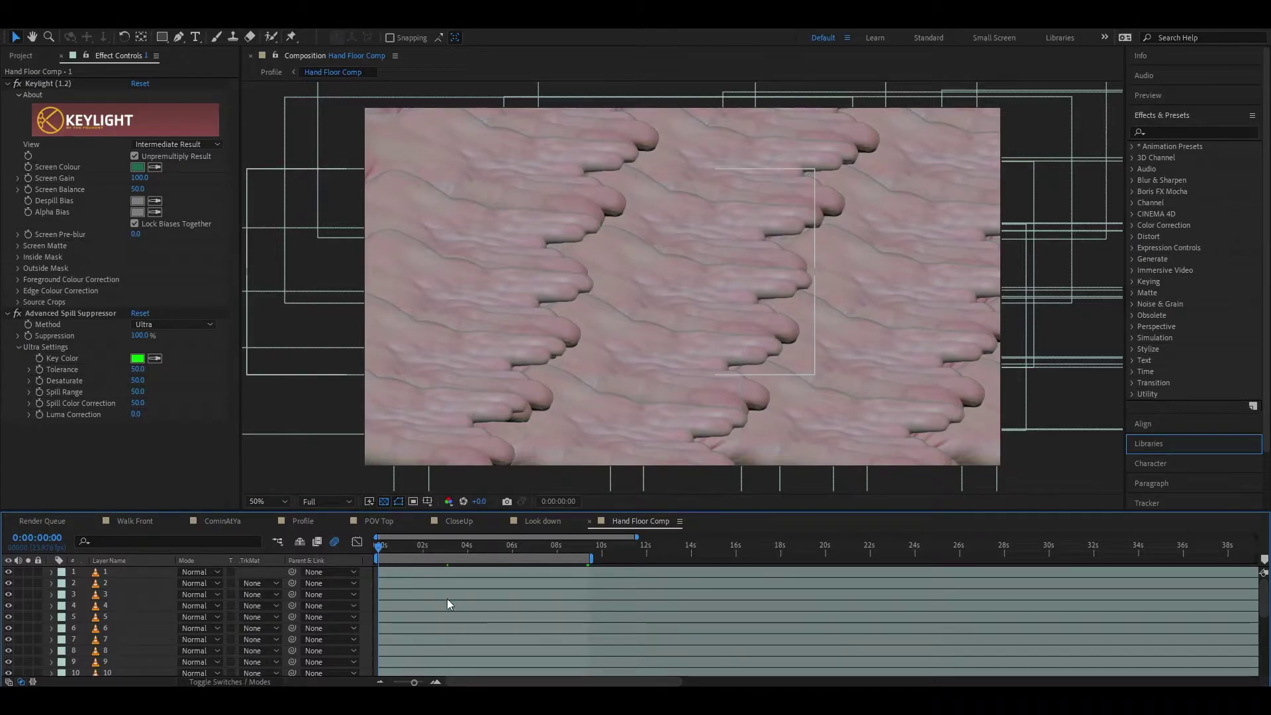
Step: Close the Hand Floor Comp, return to the Profile composition and unsolo its Hand Floor Comp layer
left_click(590, 521)
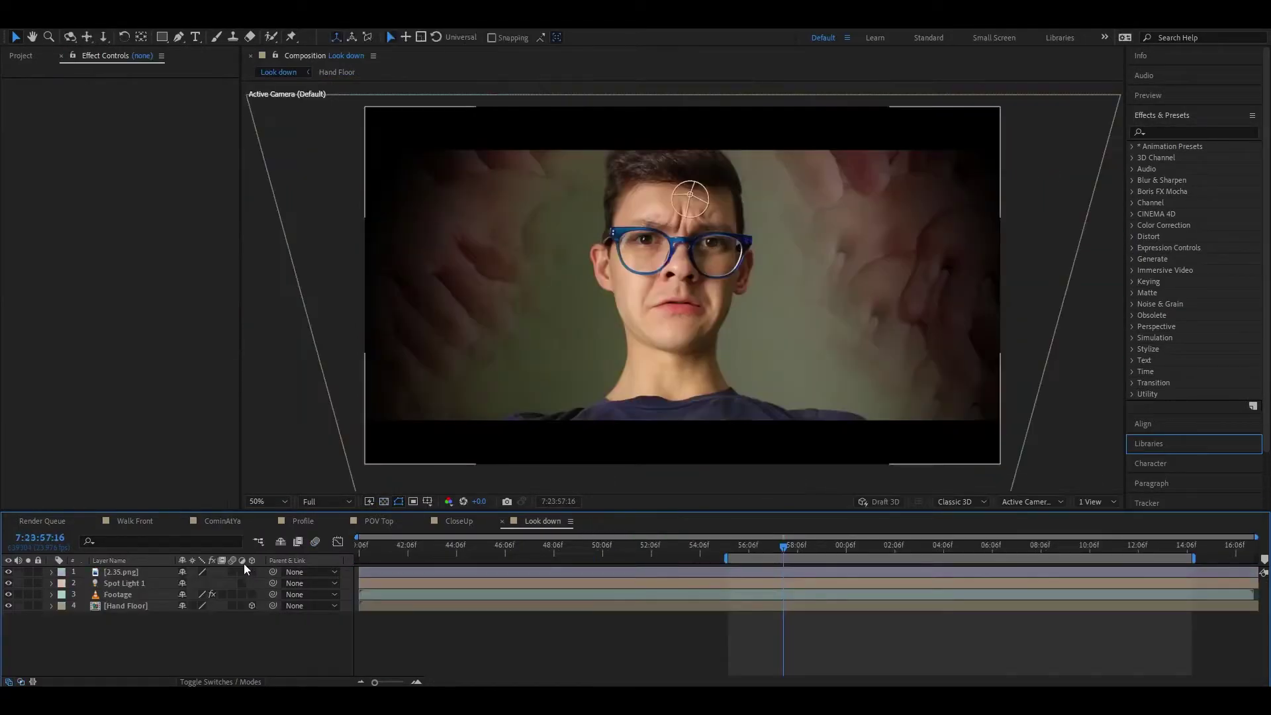
left_click(378, 521)
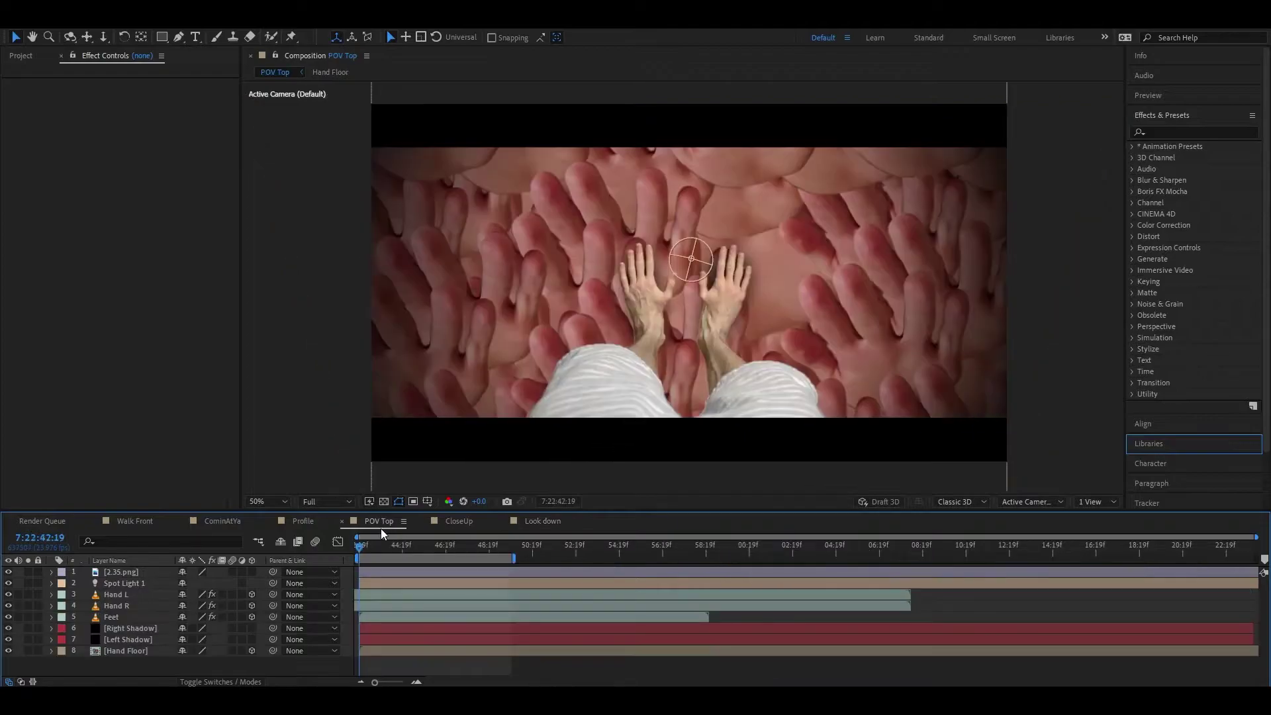
left_click(304, 522)
left_click(102, 670)
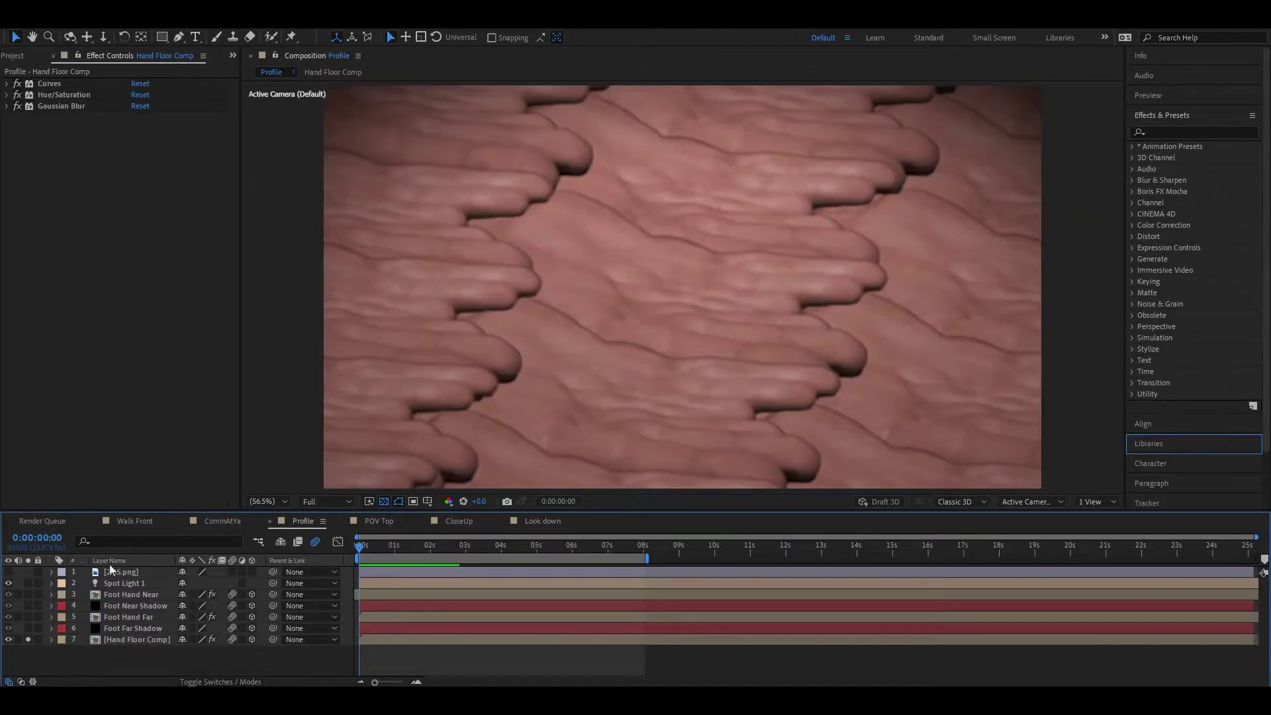
left_click(28, 640)
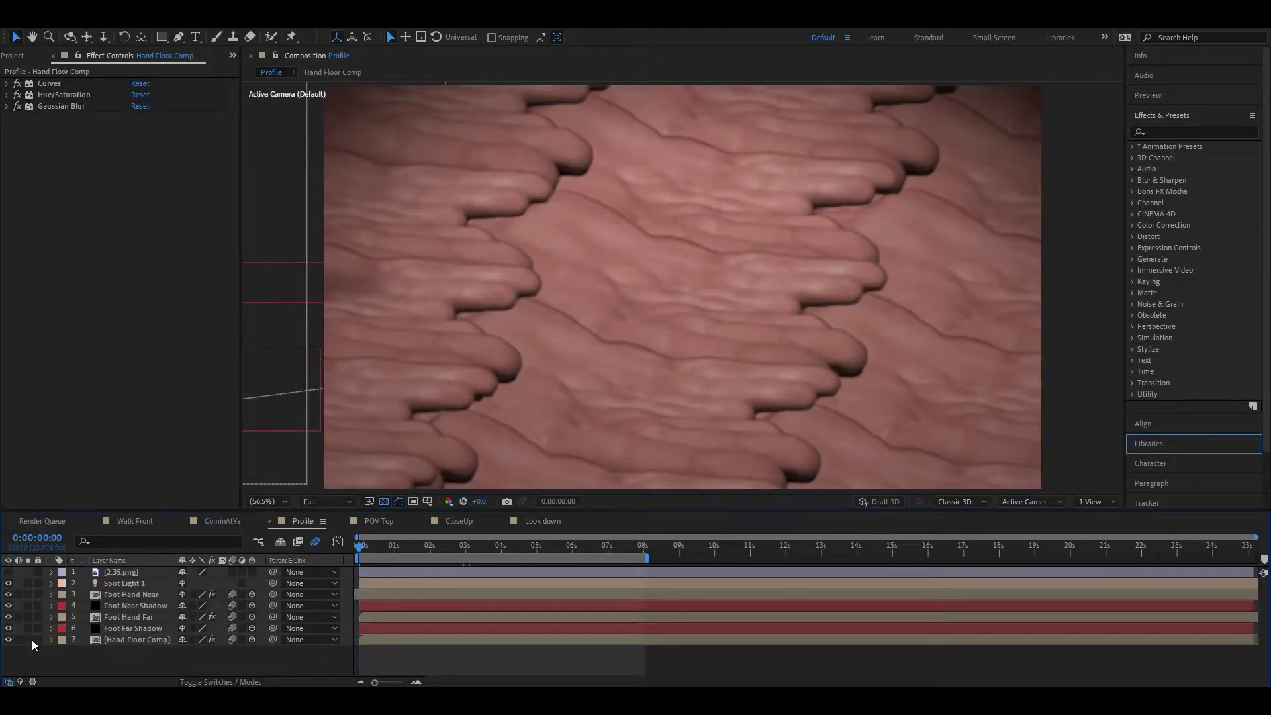
Step: Inspect the Curves, Hue/Saturation and Gaussian Blur settings on the Hand Floor Comp layer, leaving only Gaussian Blur expanded
left_click(113, 640)
left_click(7, 106)
left_click(7, 95)
left_click(7, 83)
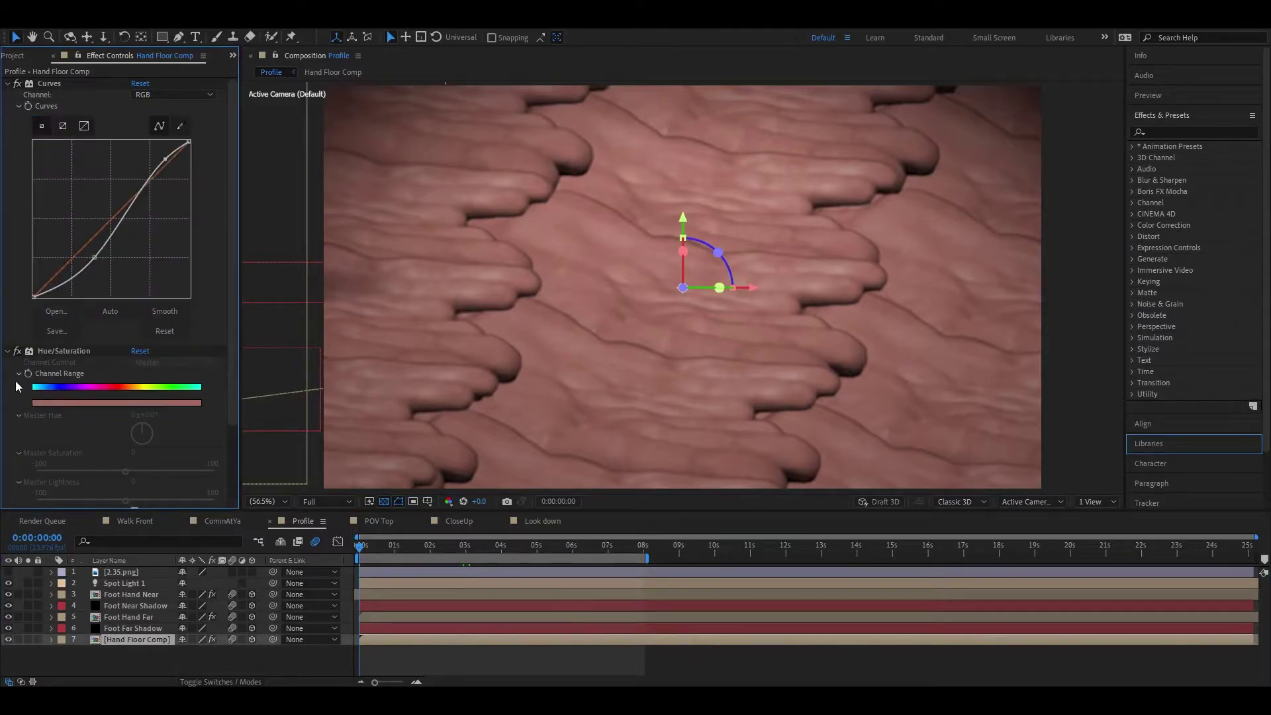
left_click(8, 351)
left_click(8, 83)
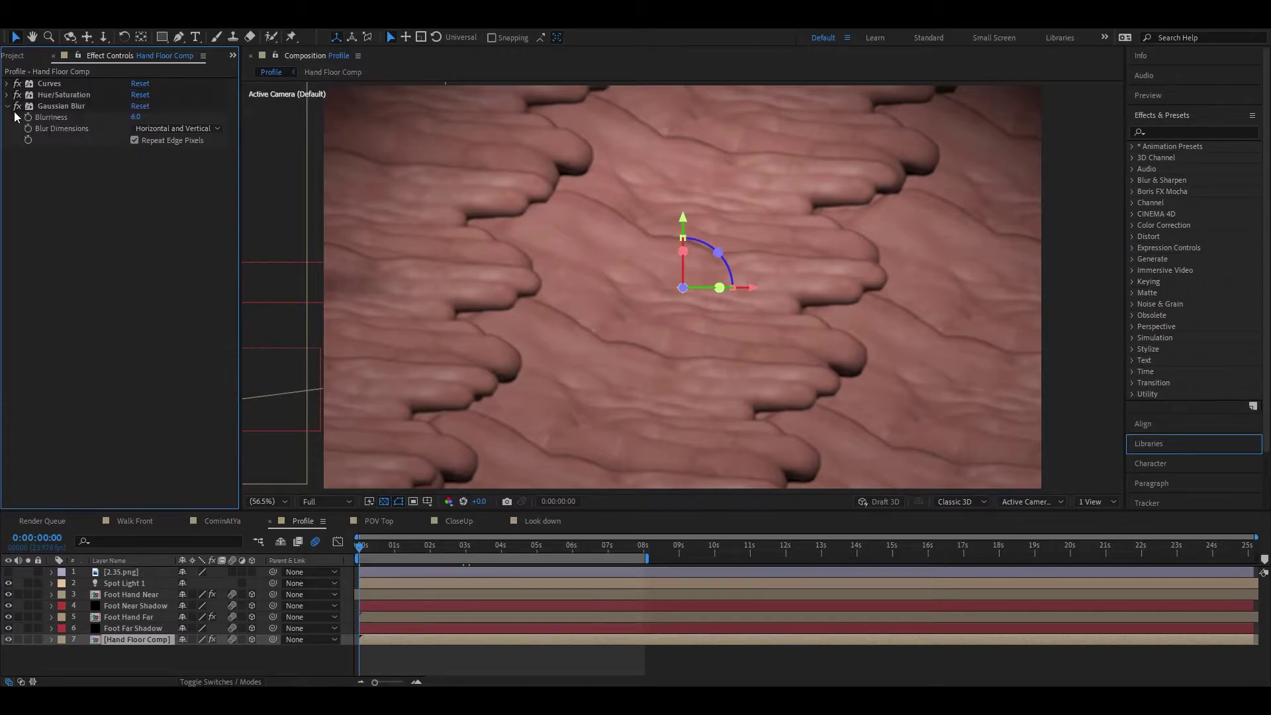
Step: Compare the hand floor with Hue/Saturation and Curves disabled, re-enabling Curves first and Hue/Saturation second
left_click(18, 95)
left_click(61, 87)
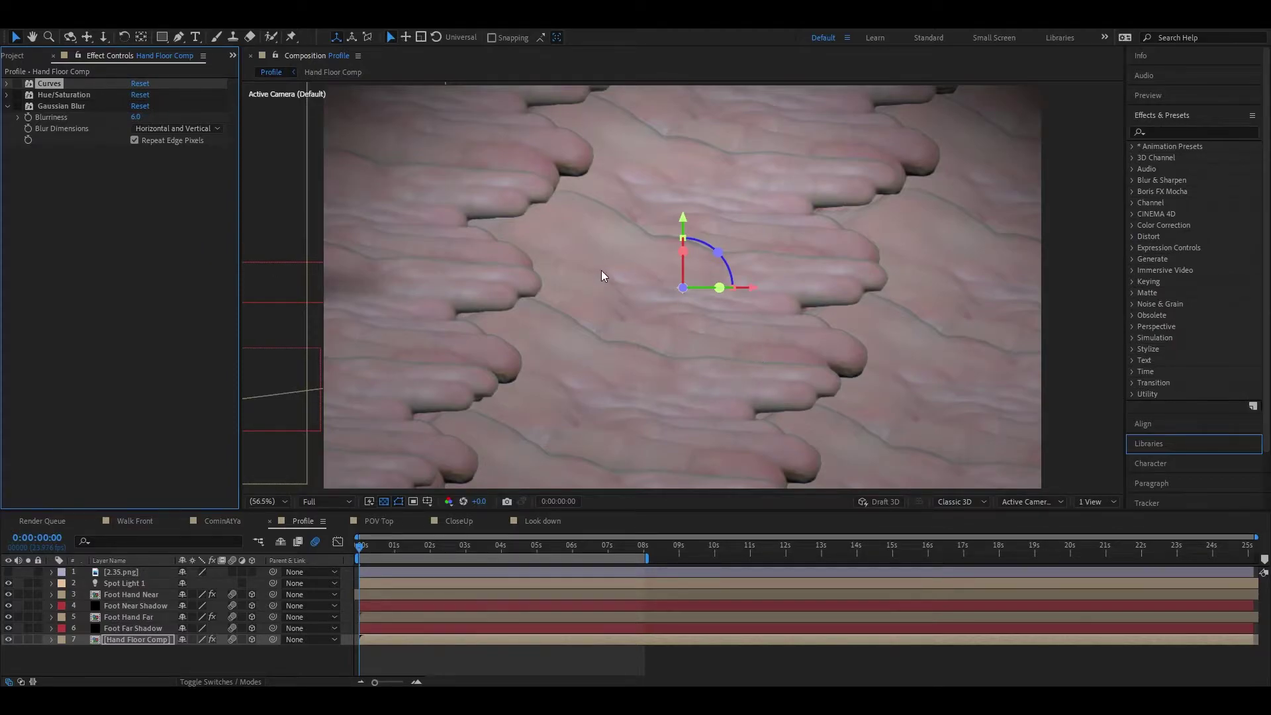
left_click(18, 85)
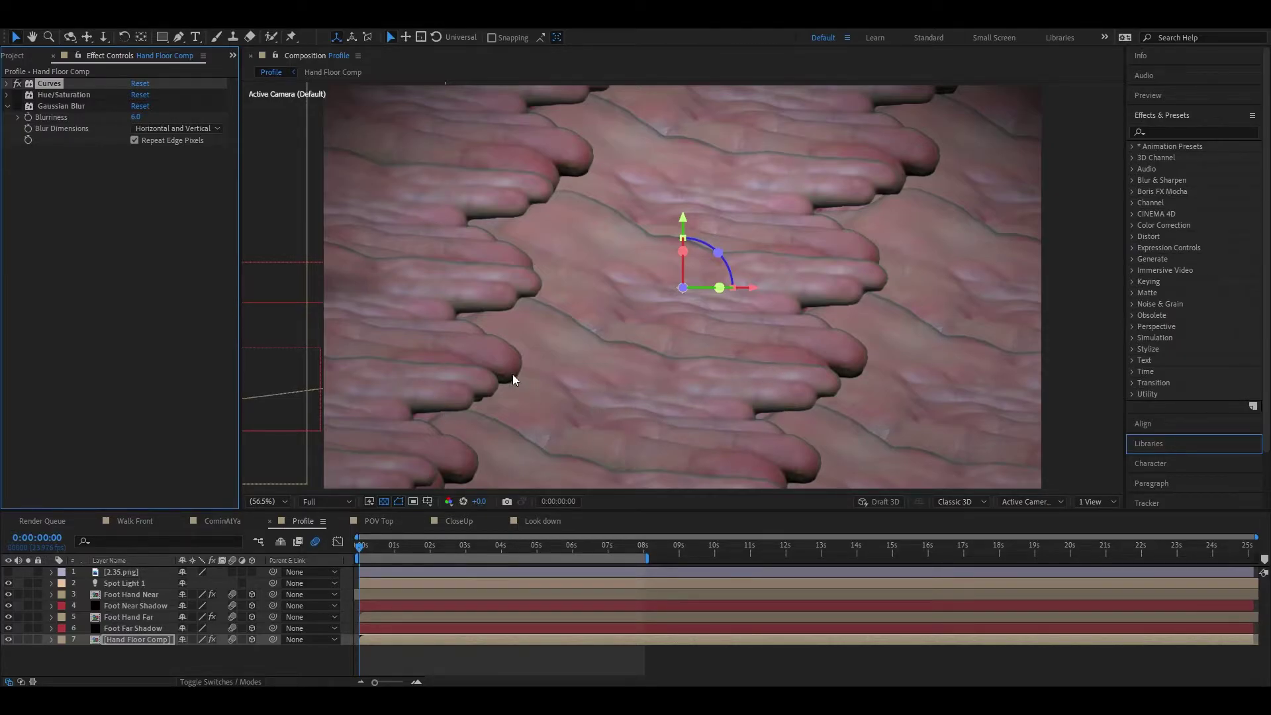
left_click(18, 96)
left_click(71, 95)
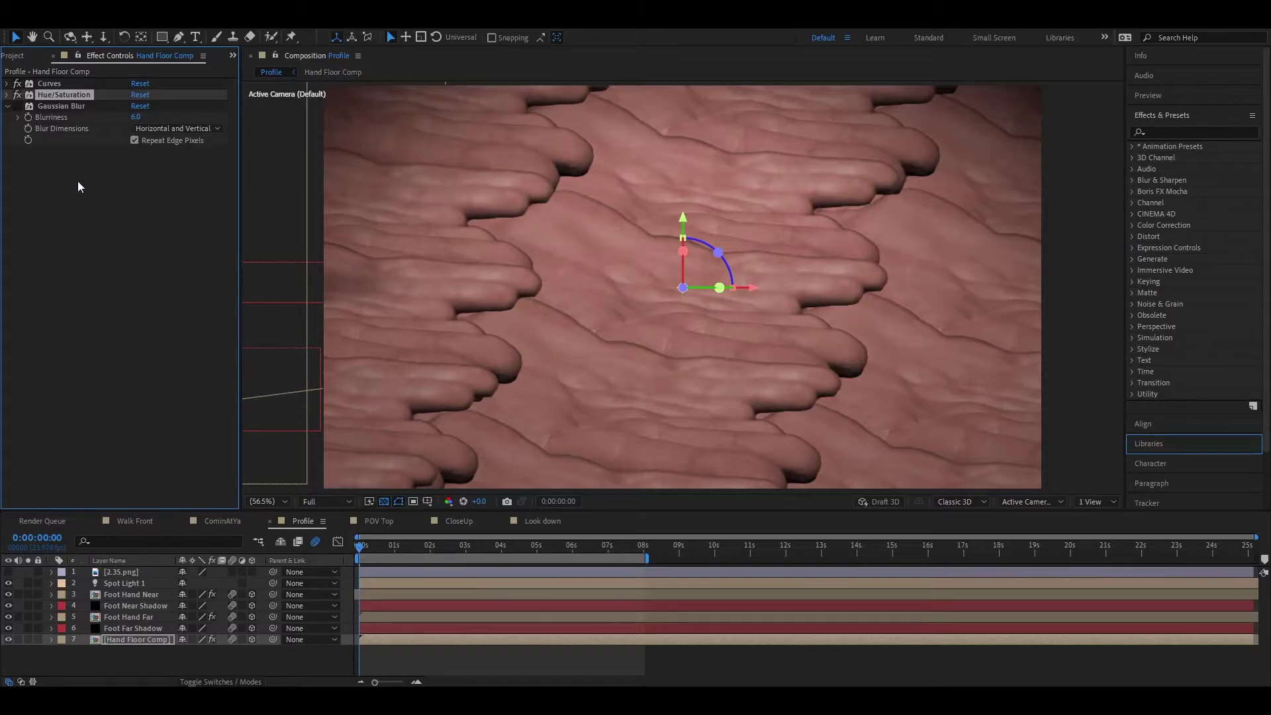
Step: Collapse the Gaussian Blur settings, deselect the layer and scrub the Profile composition to 0:00:03:03
left_click(8, 106)
left_click(101, 152)
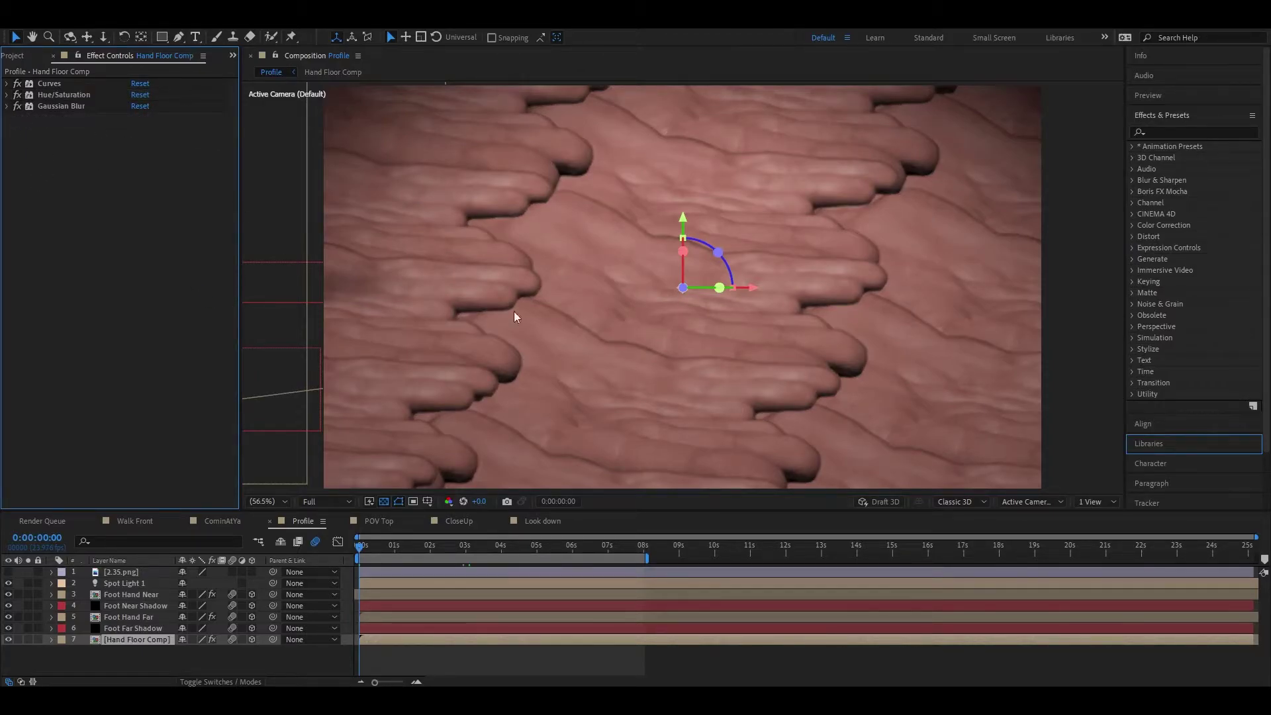
left_click(113, 662)
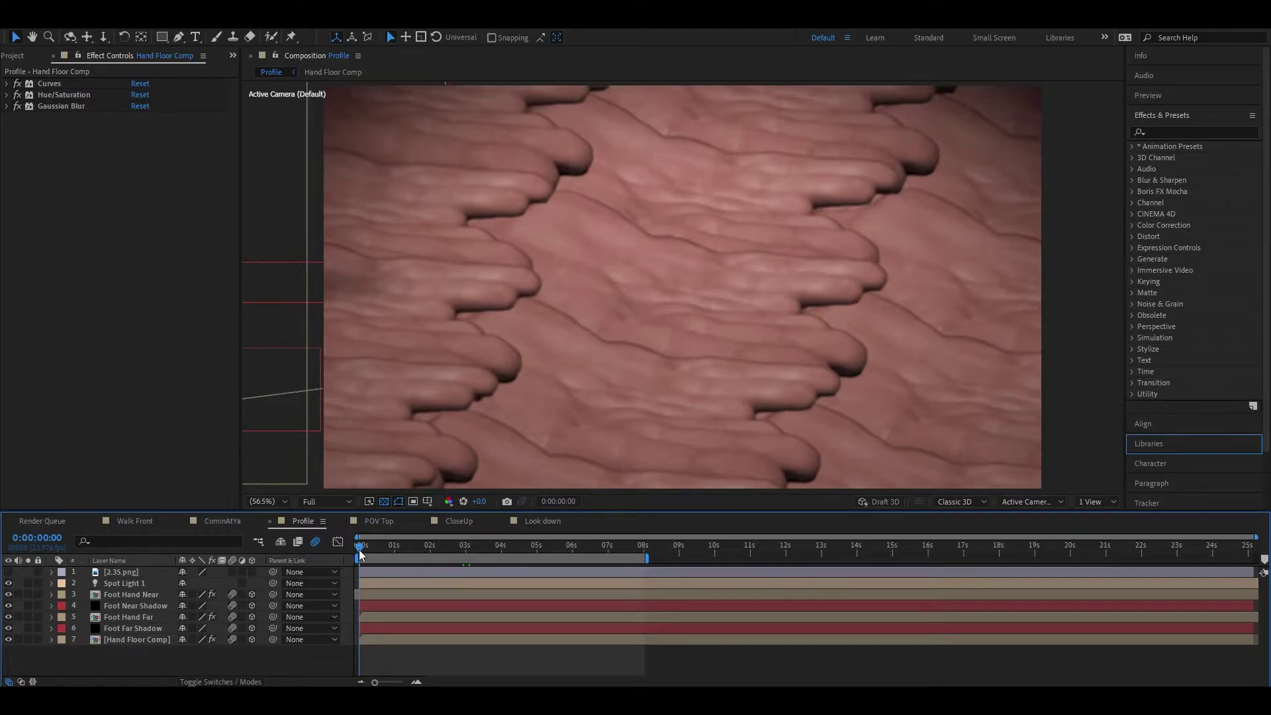
left_click_drag(360, 547, 471, 549)
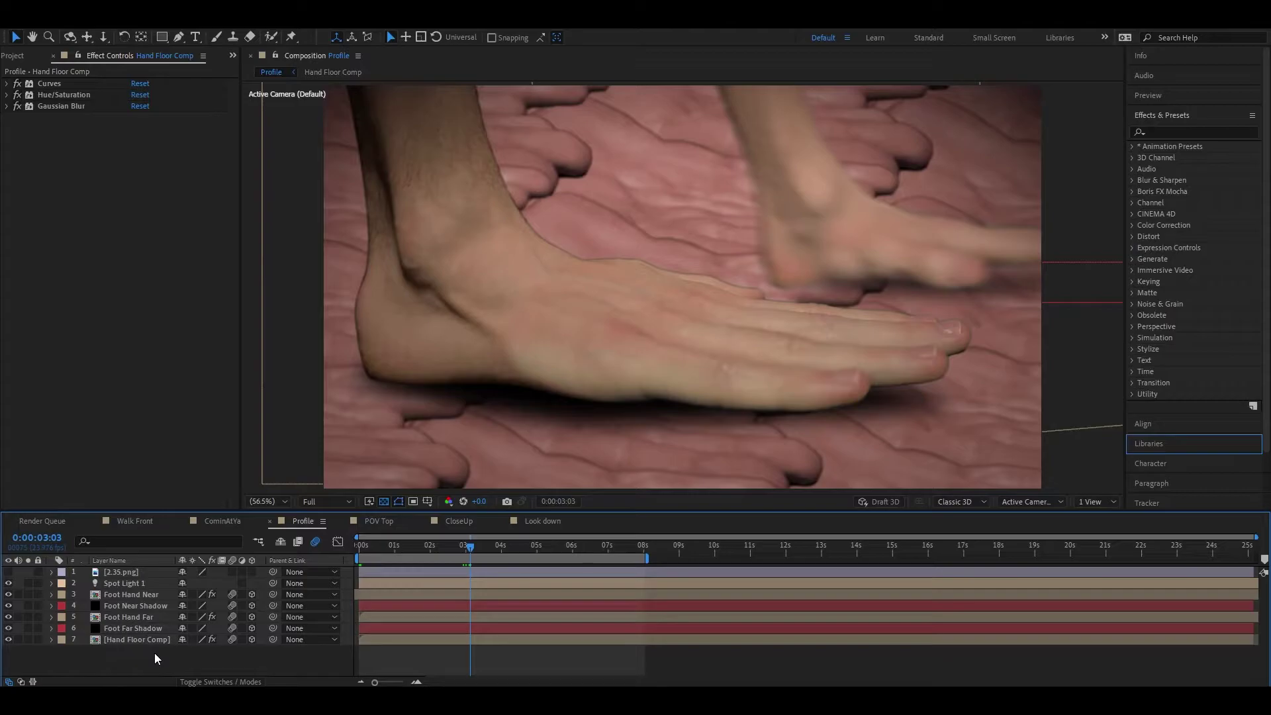
Step: Compare the Foot Hand Near layer with its Lumetri Color effect disabled and re-enabled
left_click(129, 595)
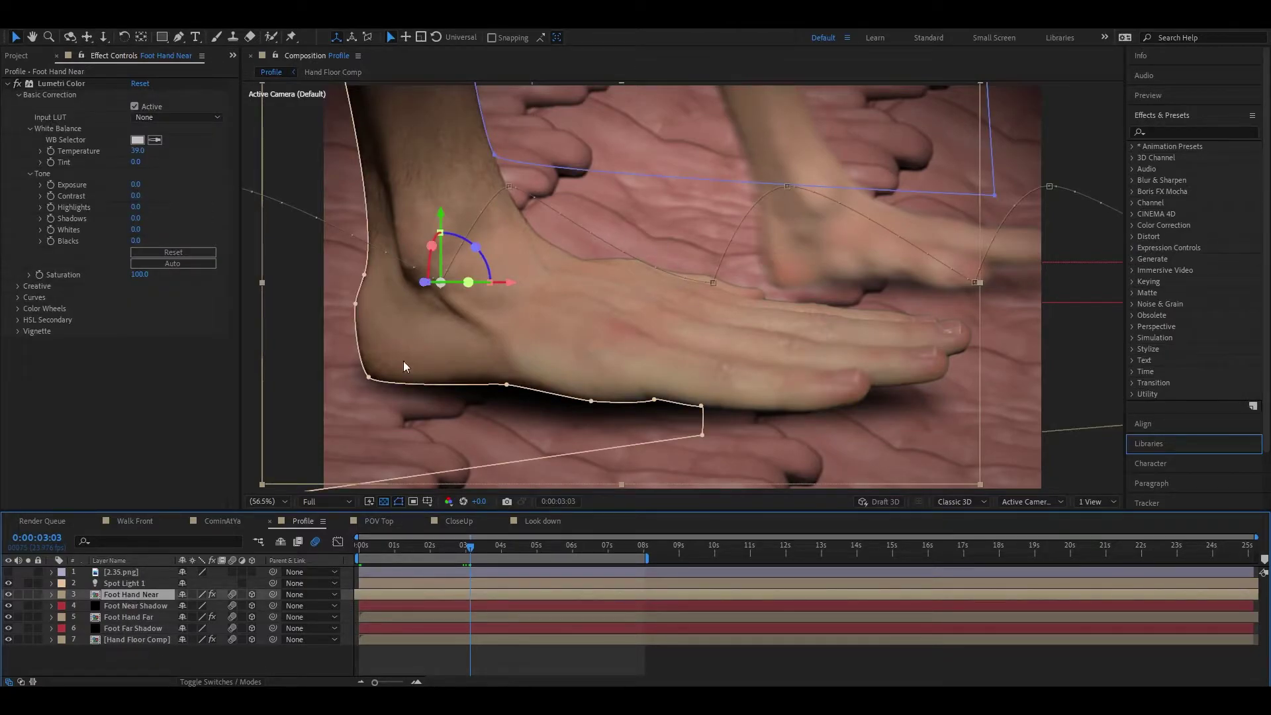
left_click(18, 84)
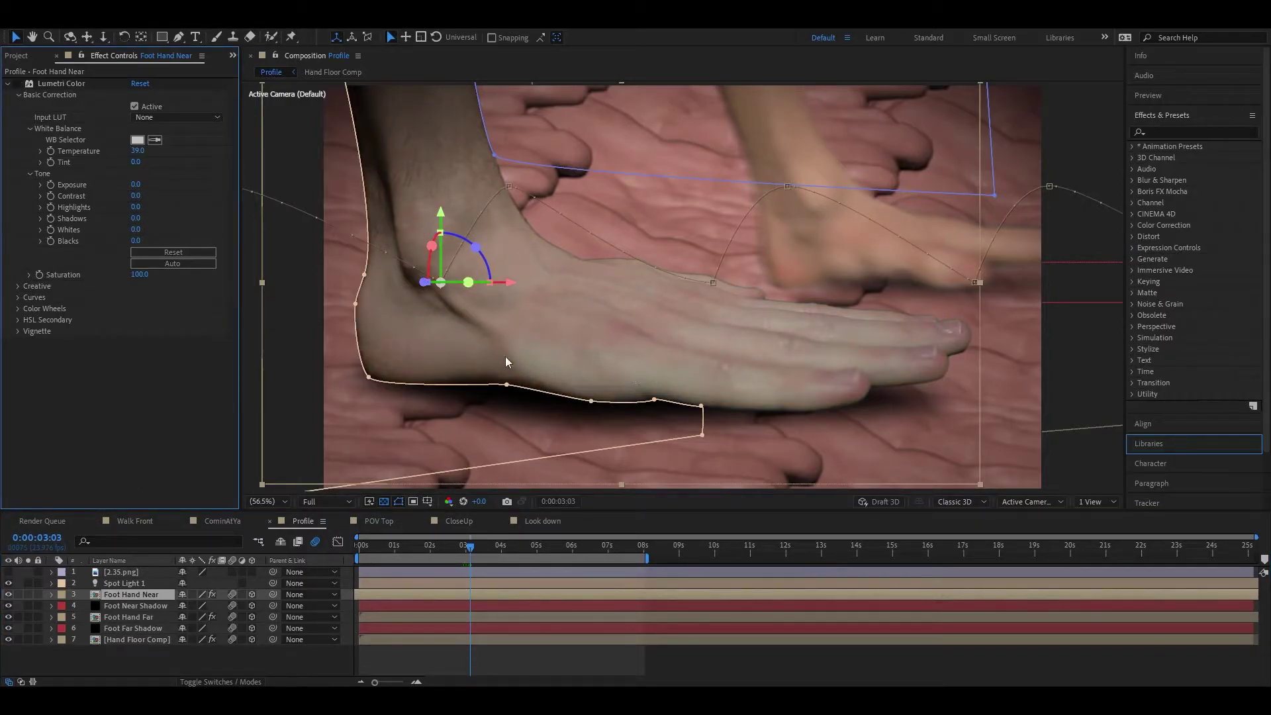
left_click(18, 85)
Step: Reveal the Foot Hand Near layer's Position and Z Rotation keyframes and preview the steps from 0:00:01:22, 0:00:03:07 and 0:00:03:08
key("u")
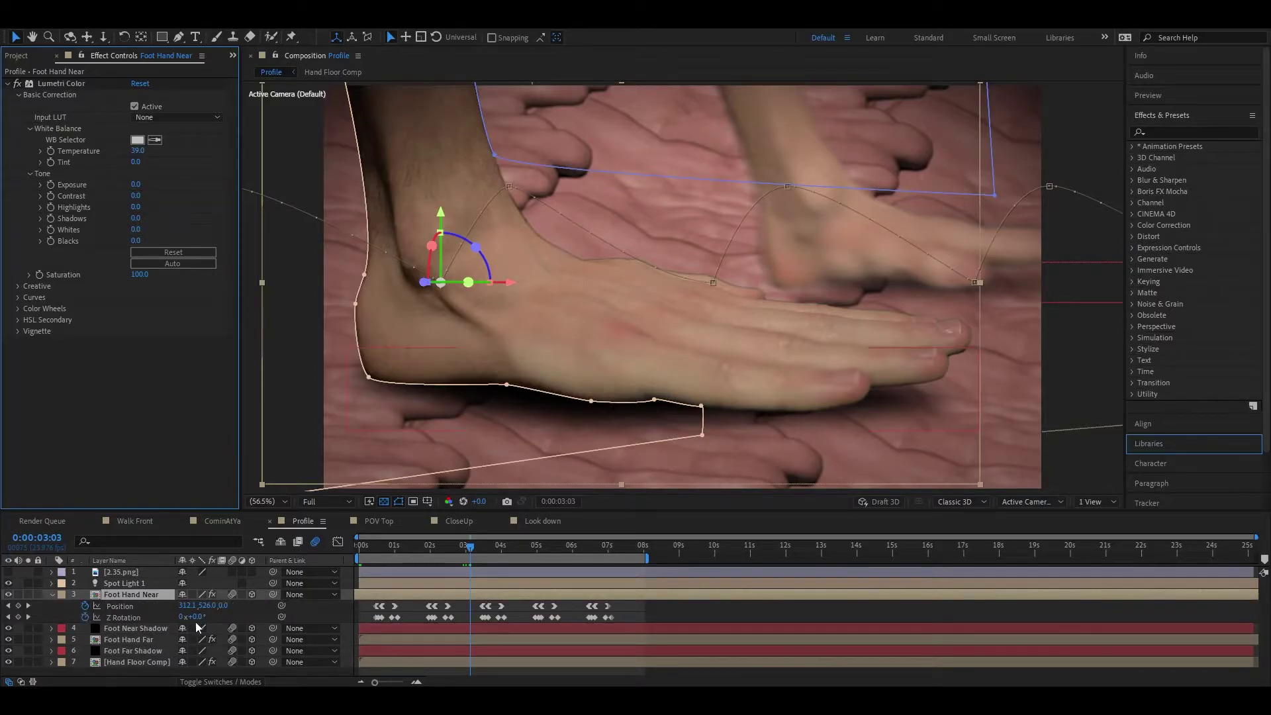
left_click_drag(395, 551, 427, 554)
key("space")
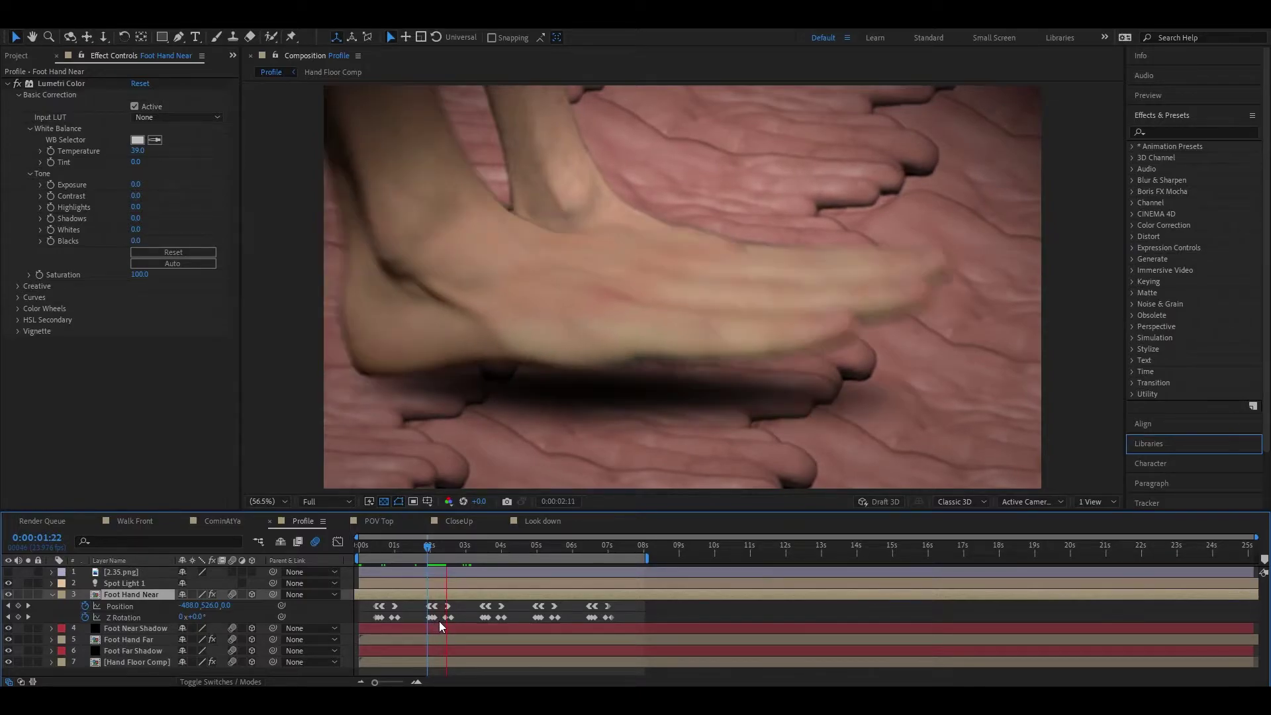
key("space")
left_click_drag(437, 548, 494, 570)
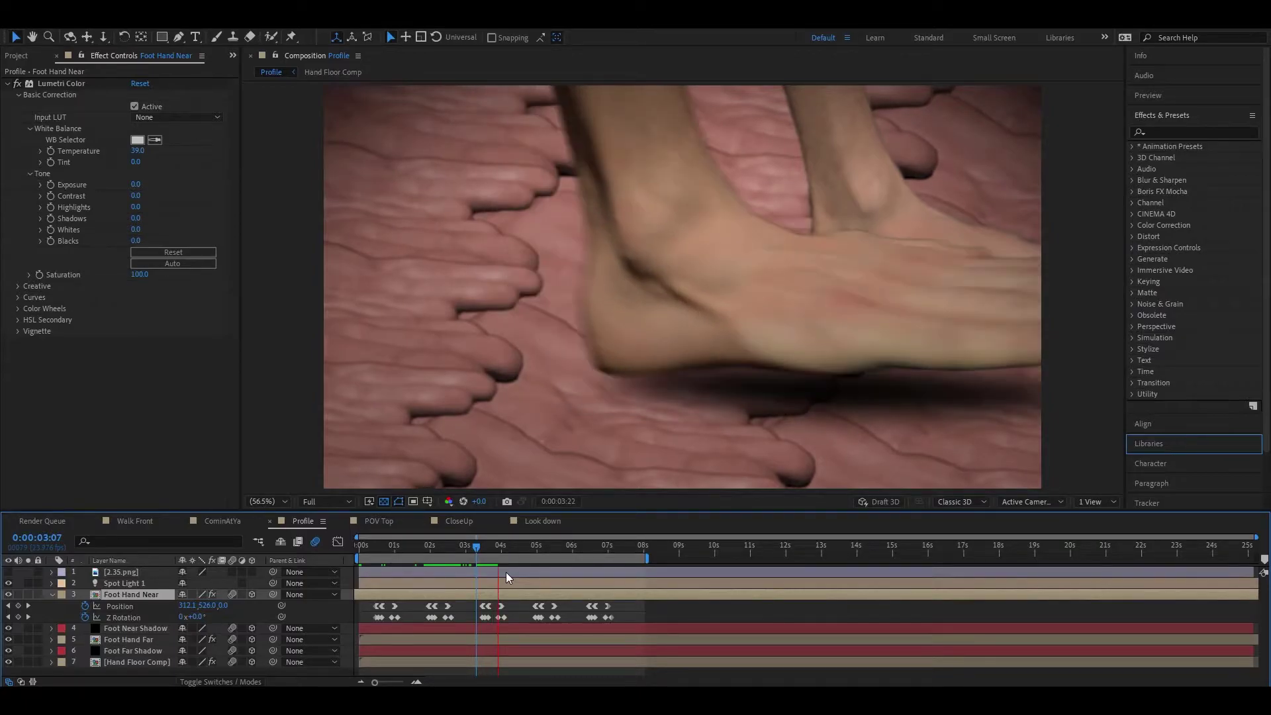
key("space")
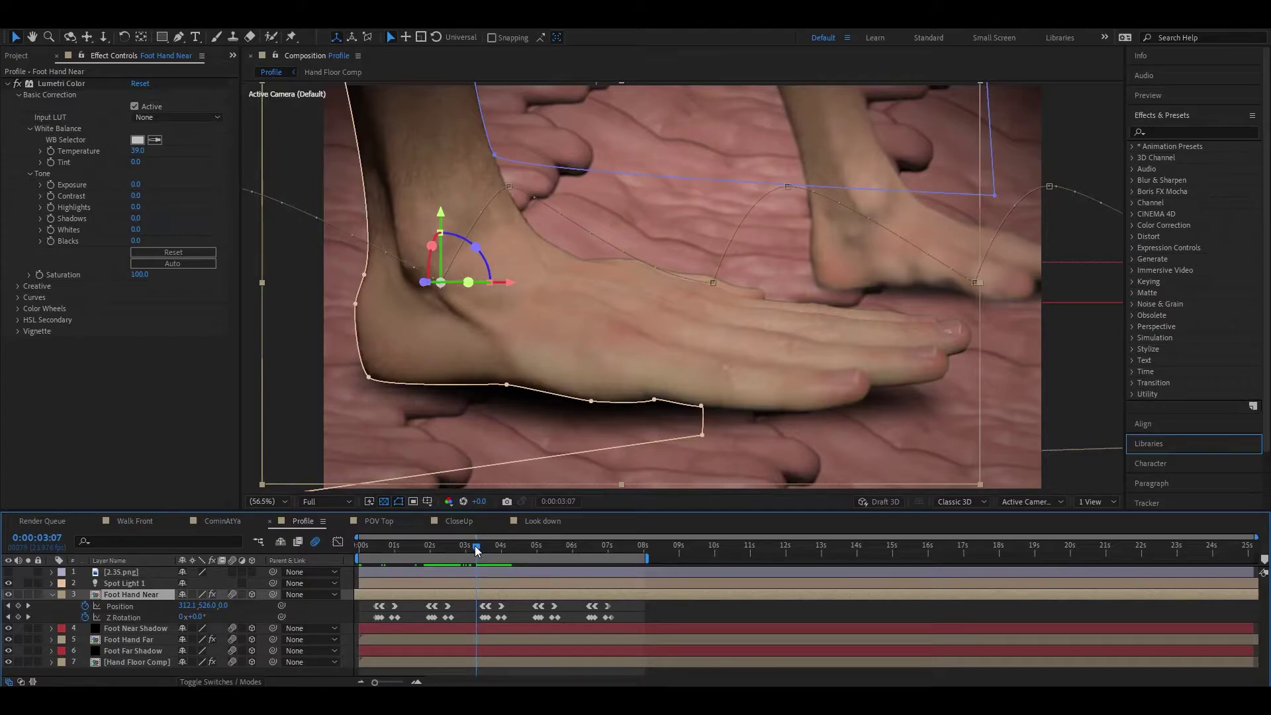
mouse_move(475, 546)
left_mouse_down()
mouse_move(507, 557)
mouse_move(477, 559)
mouse_move(506, 566)
mouse_move(477, 571)
left_mouse_up()
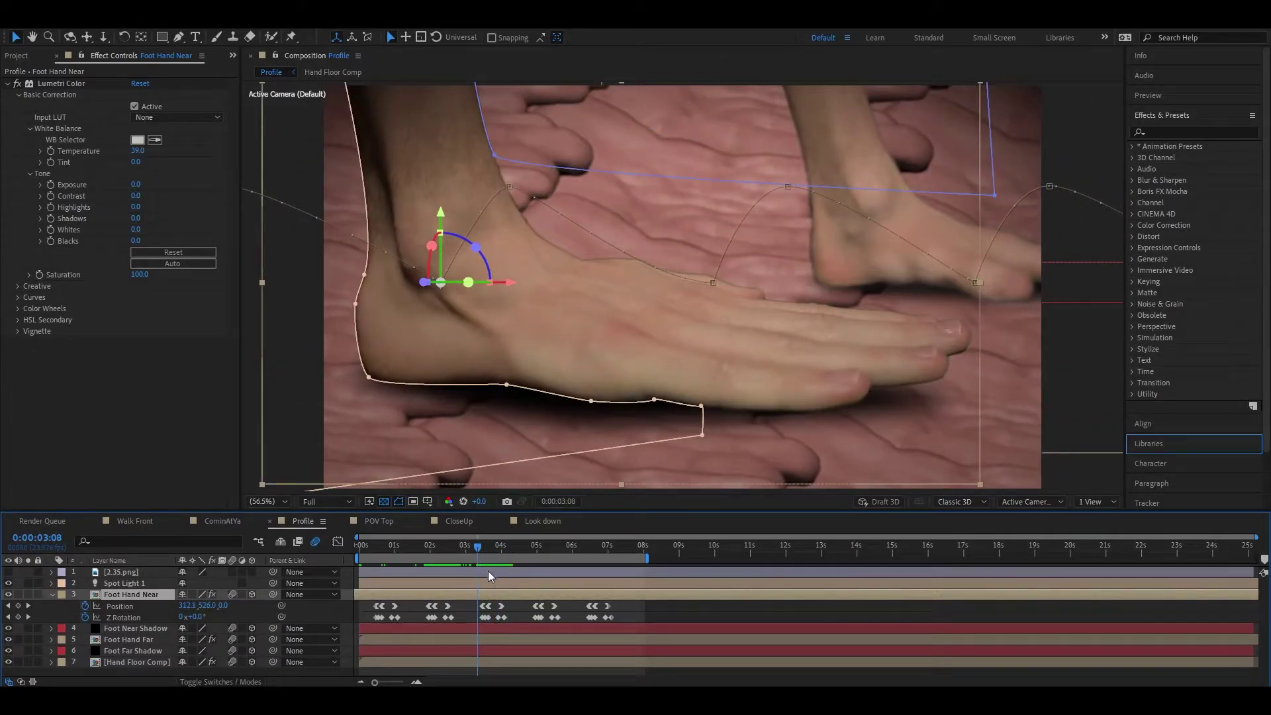
key("space")
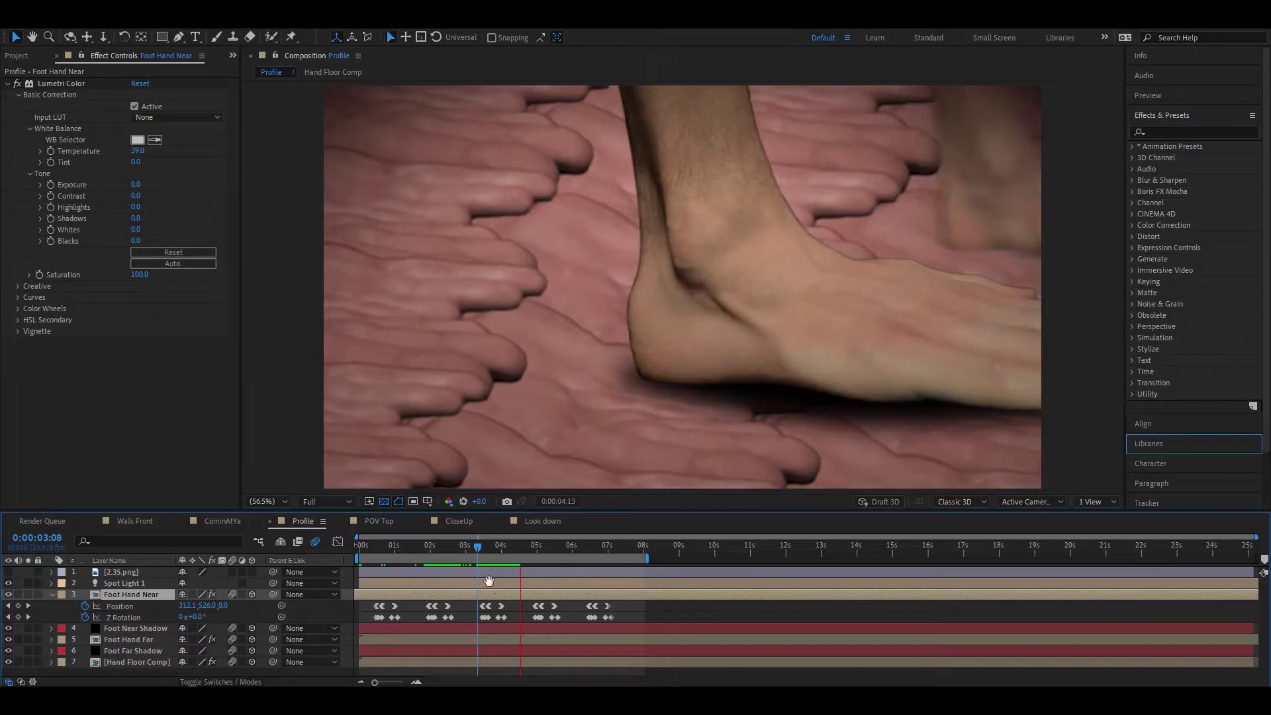
left_click(488, 548)
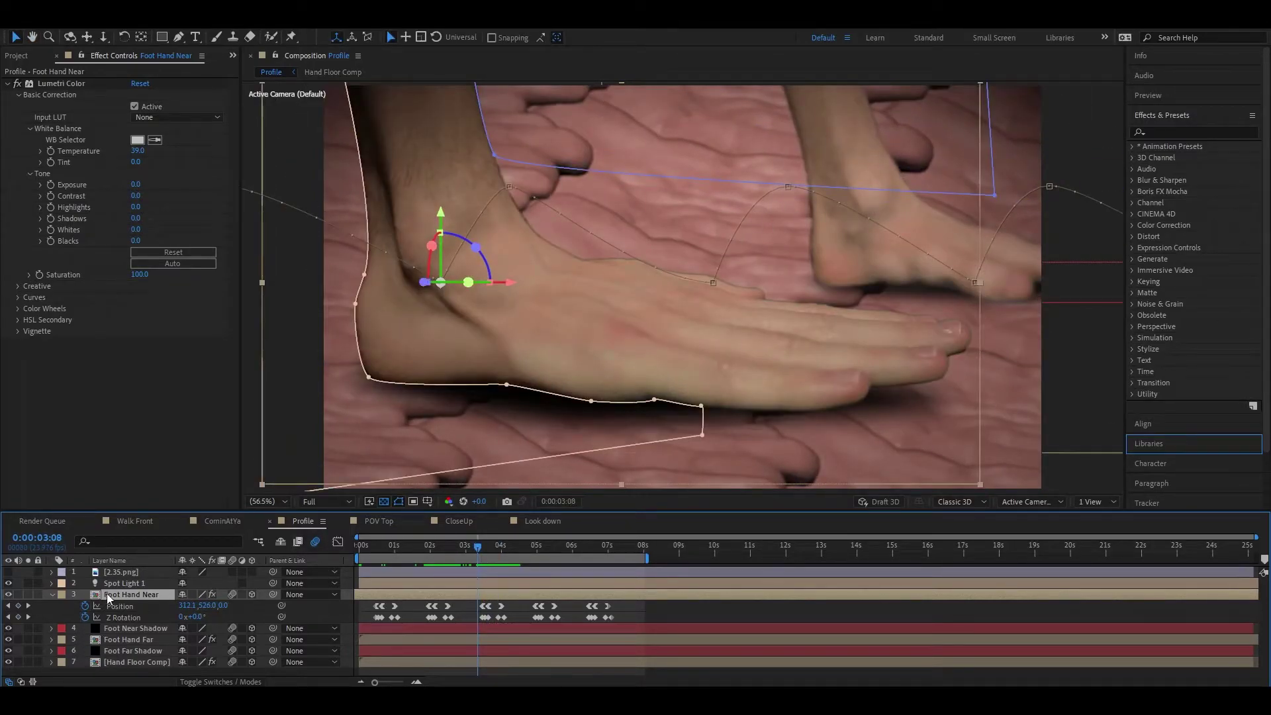
Step: Collapse the Foot Hand Near layer's properties, open its nested Foot Near Comp 1 and select the Hand layer
left_click(52, 595)
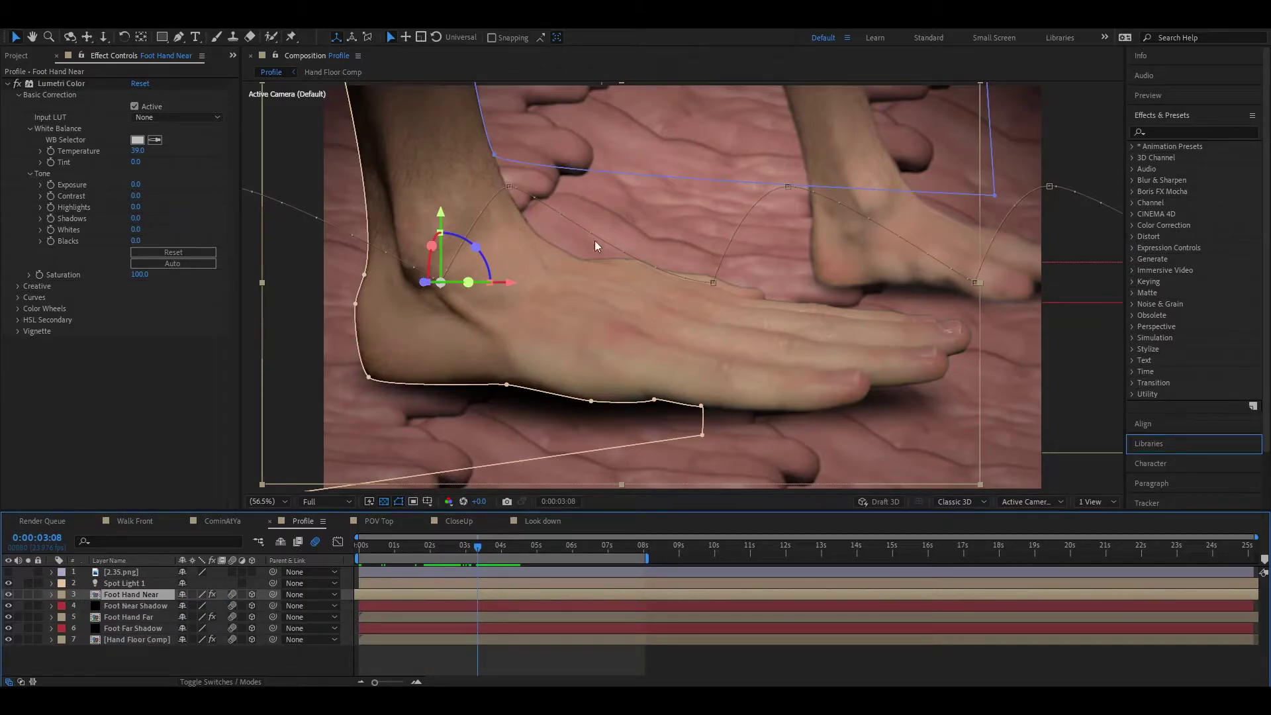
double_click(98, 594)
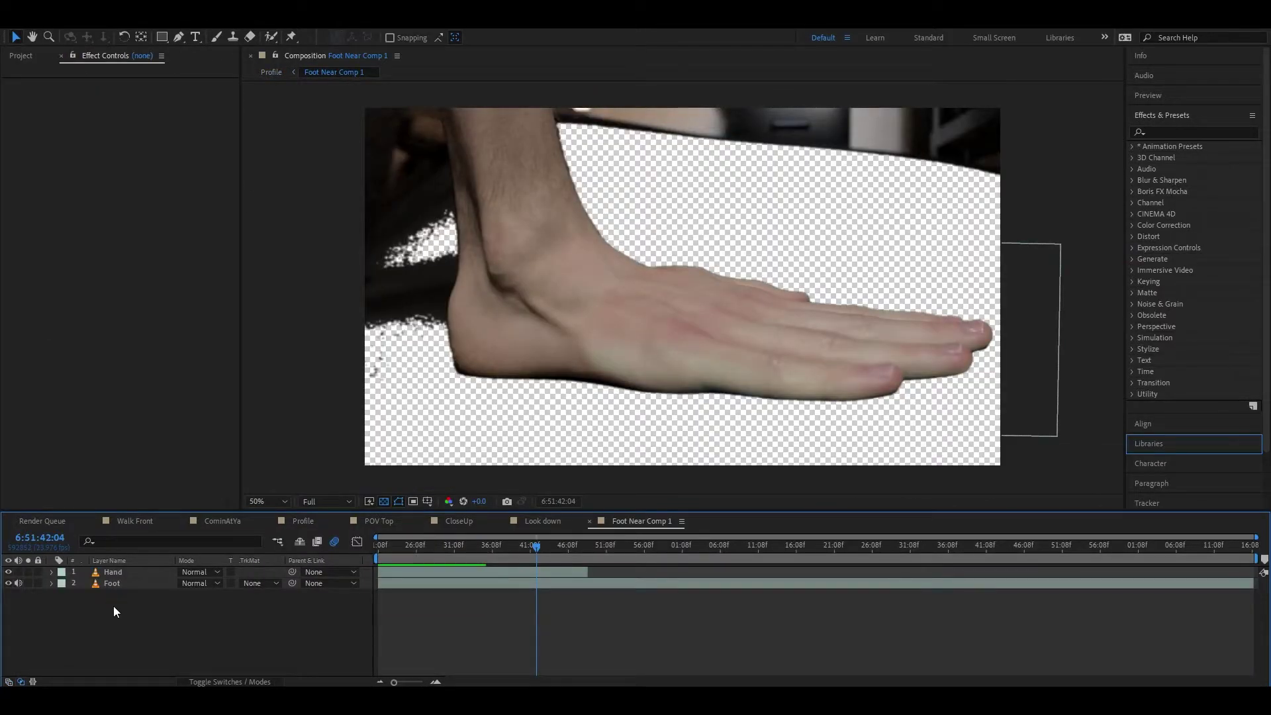
left_click(107, 572)
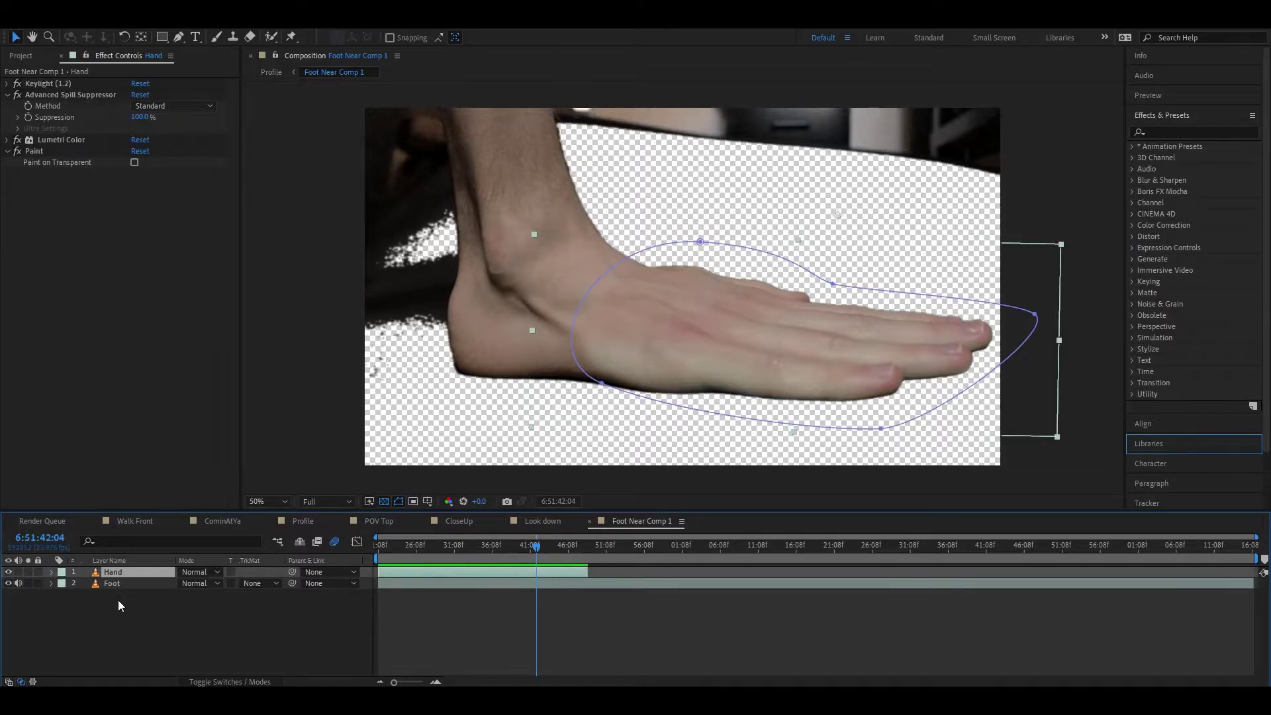
left_click(113, 583)
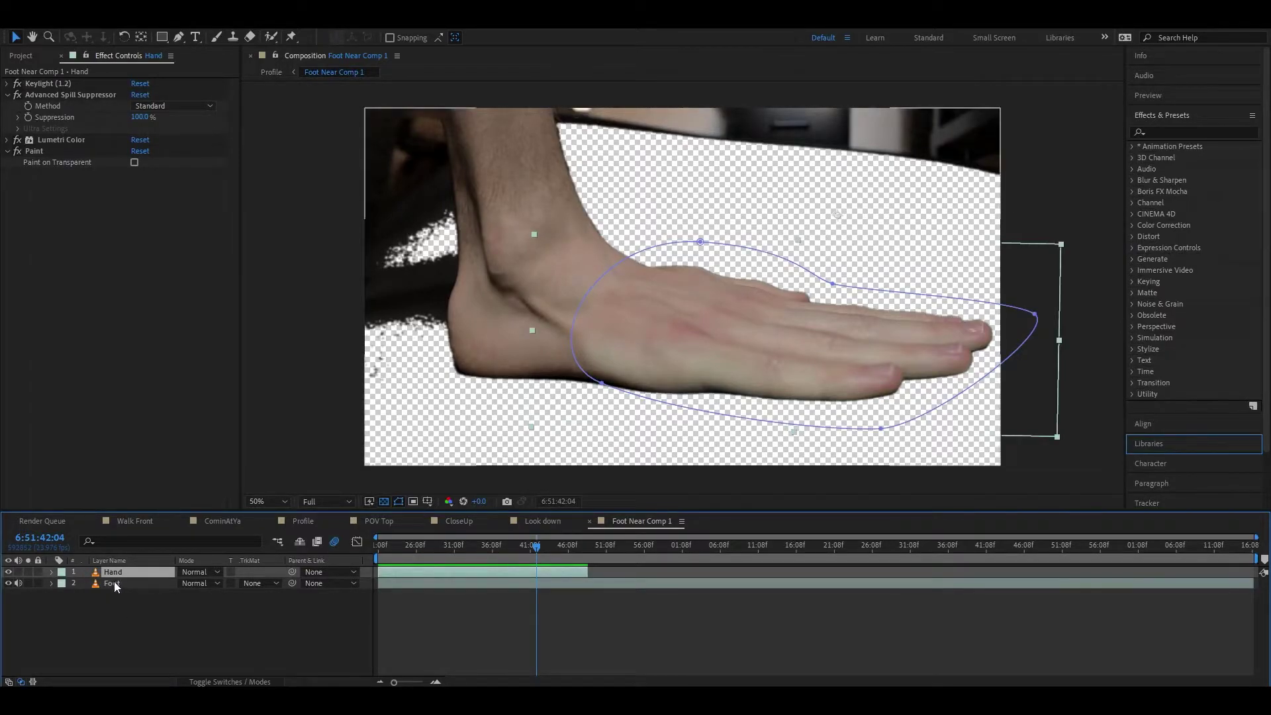
left_click(113, 573)
Step: Mute the Foot layer's audio and solo the Hand layer in Foot Near Comp 1
left_click(18, 583)
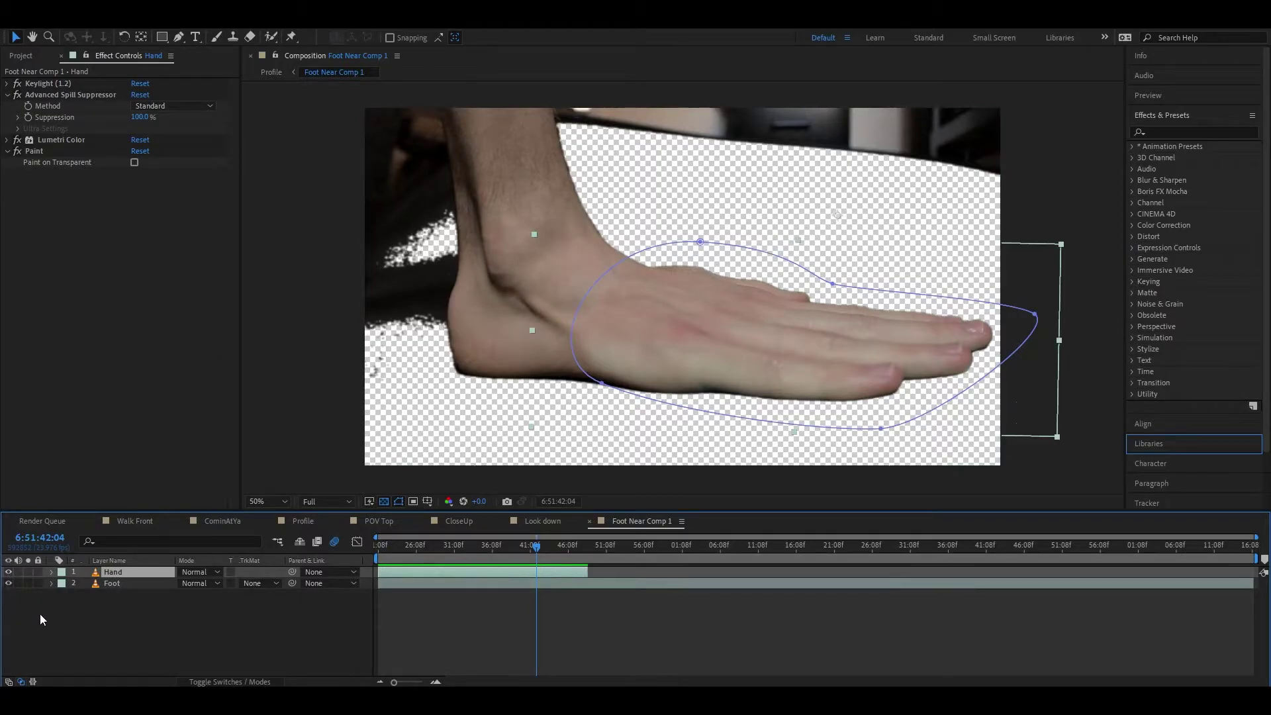
left_click(28, 572)
left_click(137, 617)
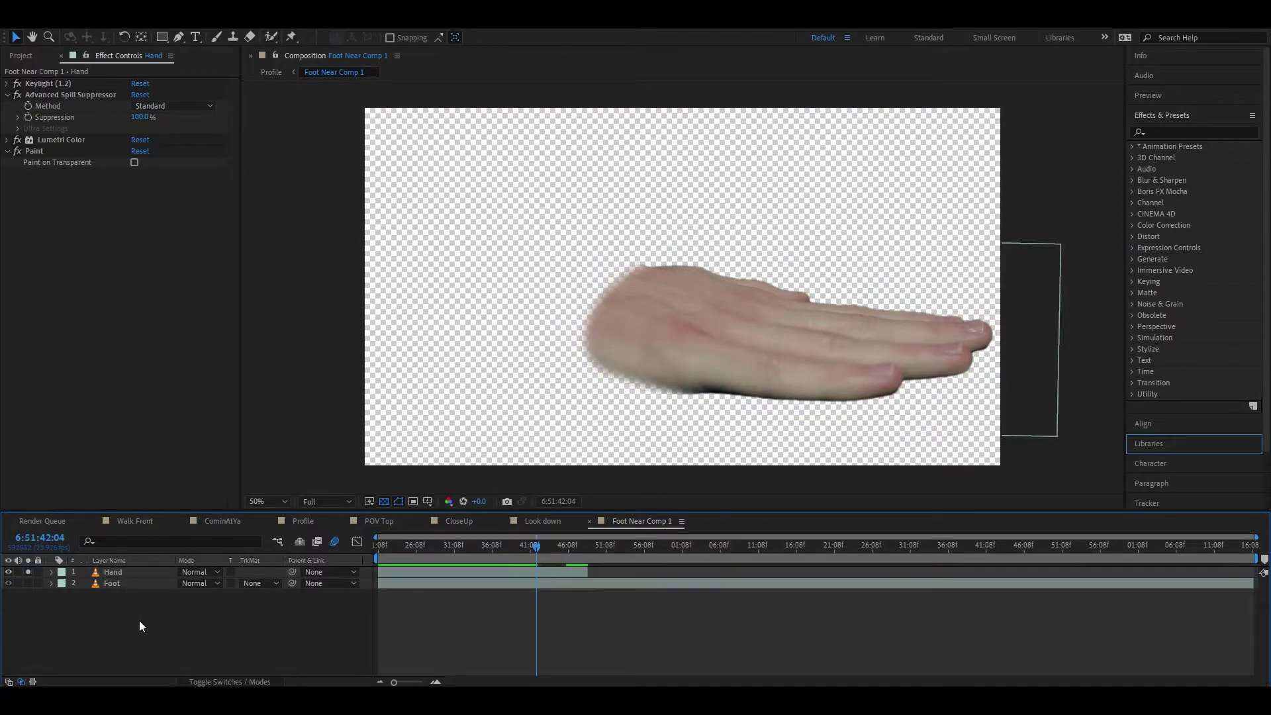
Step: Disable all effects on the Hand layer and set its Mask 1 mode to None to expose the original green-screen footage
left_click(106, 572)
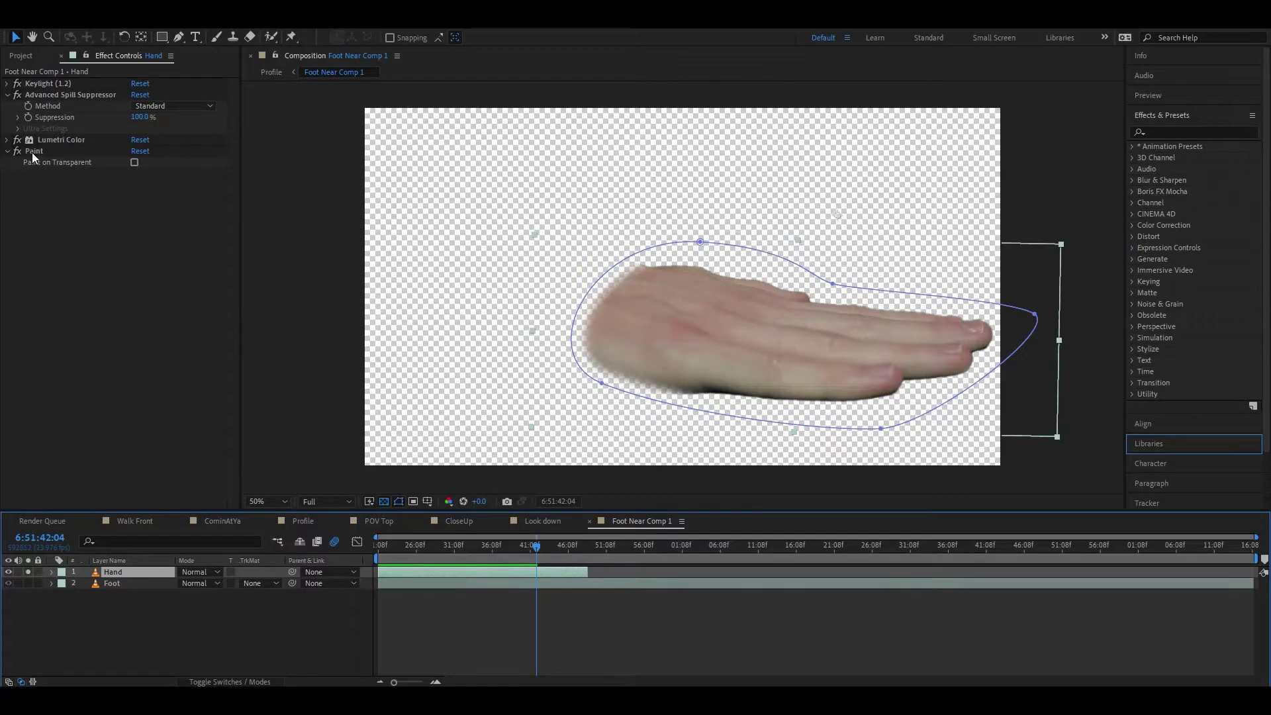
left_click(7, 95)
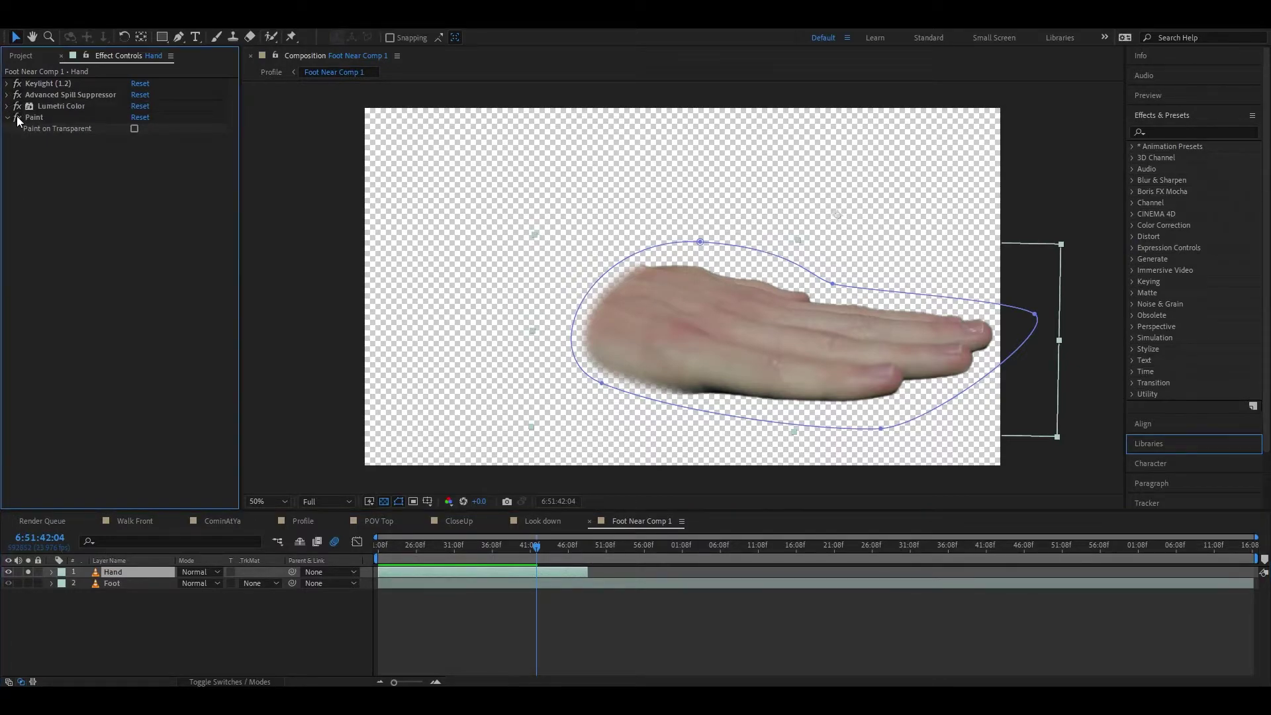
left_click(18, 83)
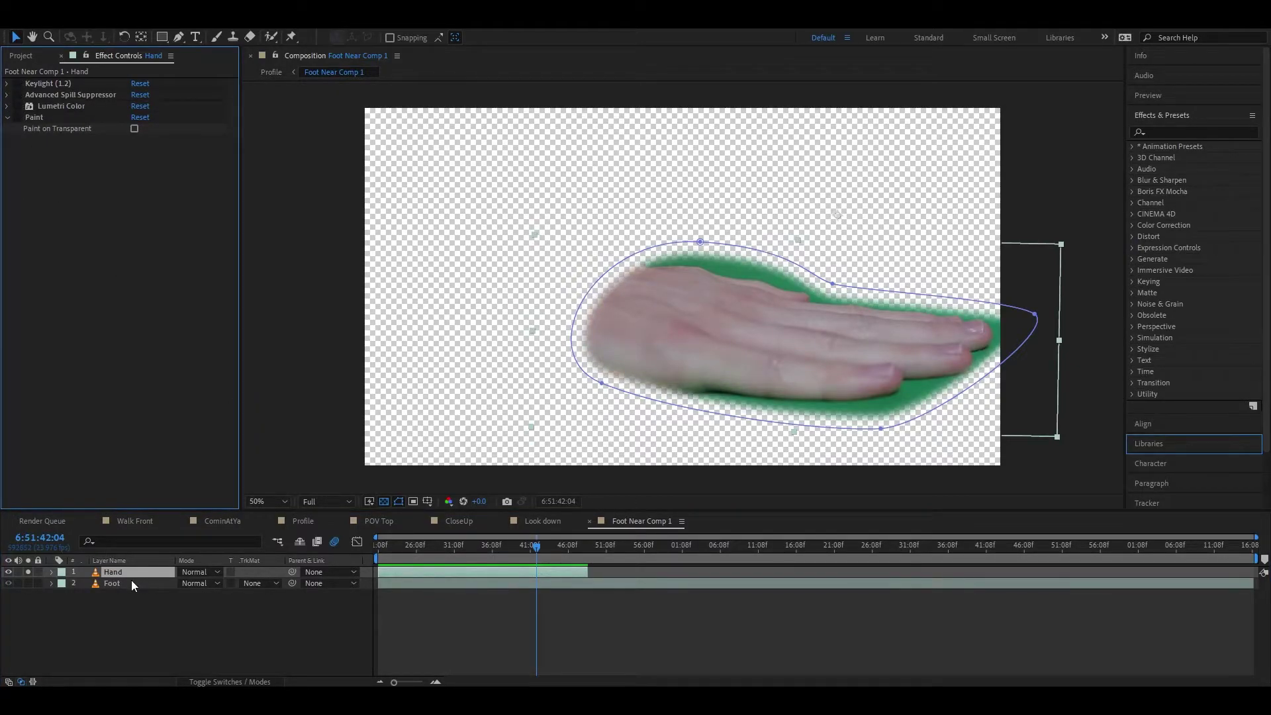
key("m")
left_click(193, 582)
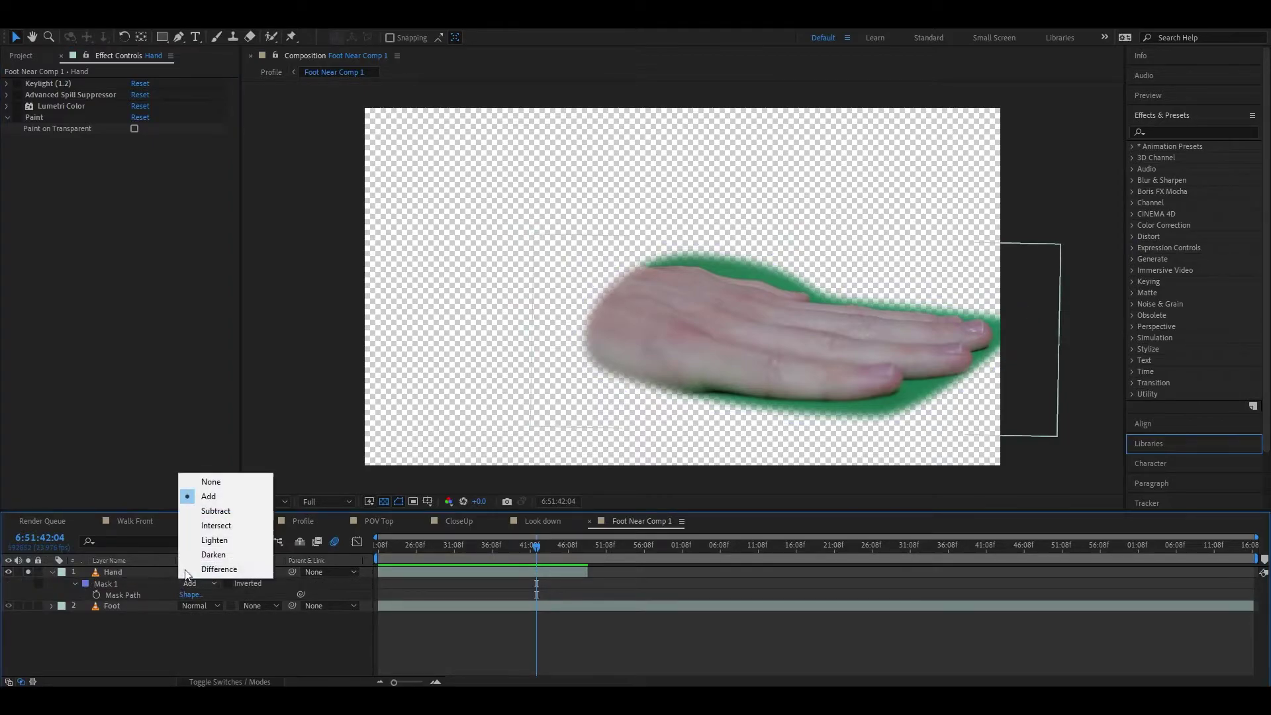
left_click(209, 480)
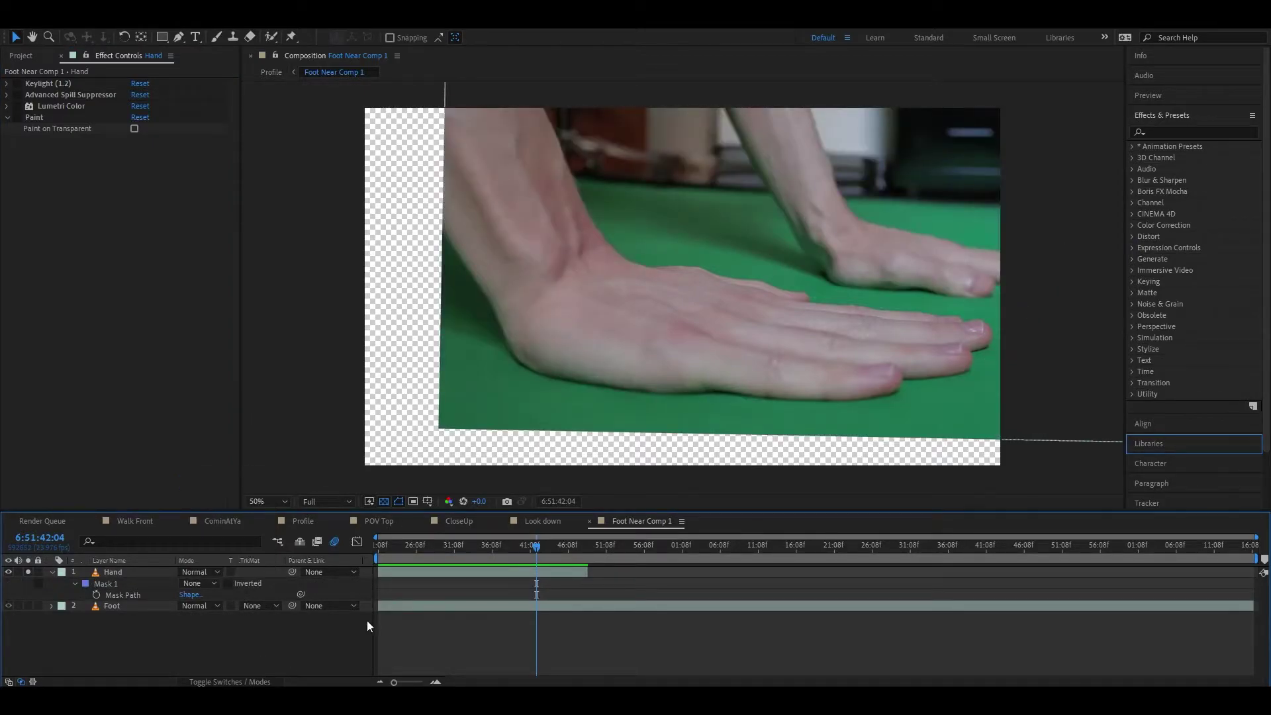
Step: Scrub to 6:51:42:02 and re-enable Keylight, Advanced Spill Suppressor and Lumetri Color on the Hand layer one by one
mouse_move(535, 550)
left_mouse_down()
mouse_move(414, 553)
mouse_move(533, 555)
left_mouse_up()
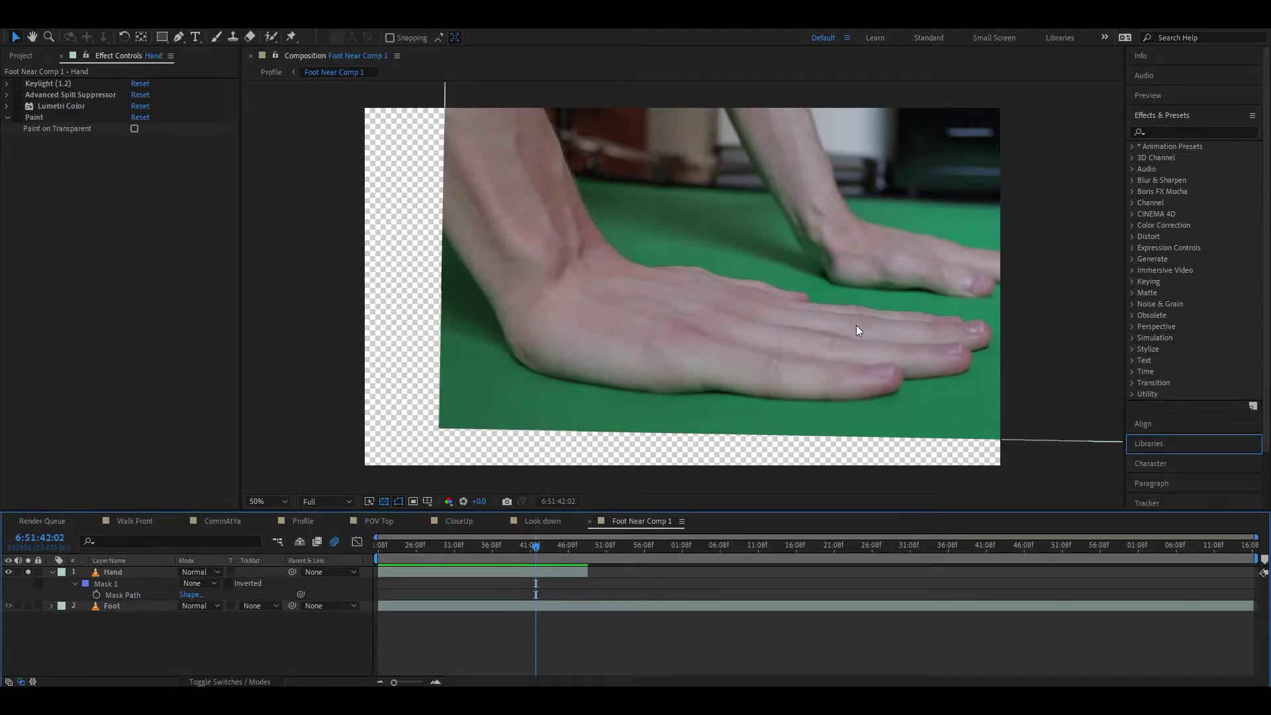
left_click(122, 573)
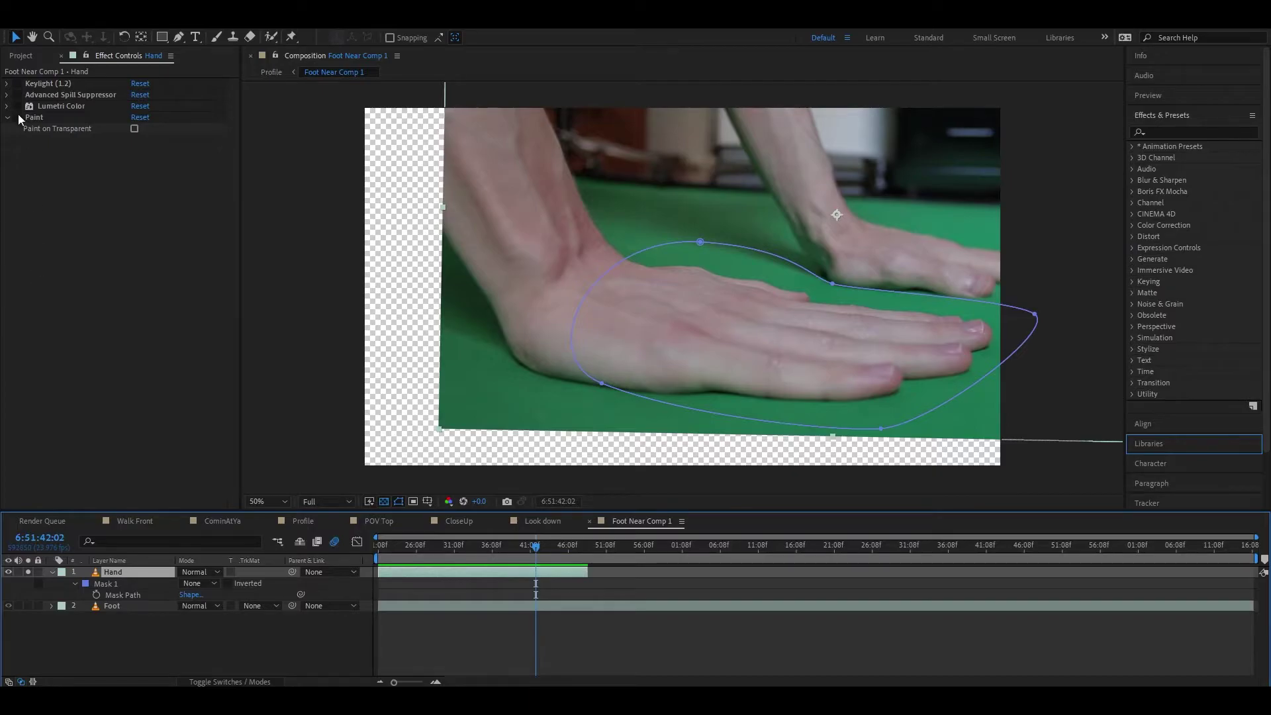
left_click(18, 84)
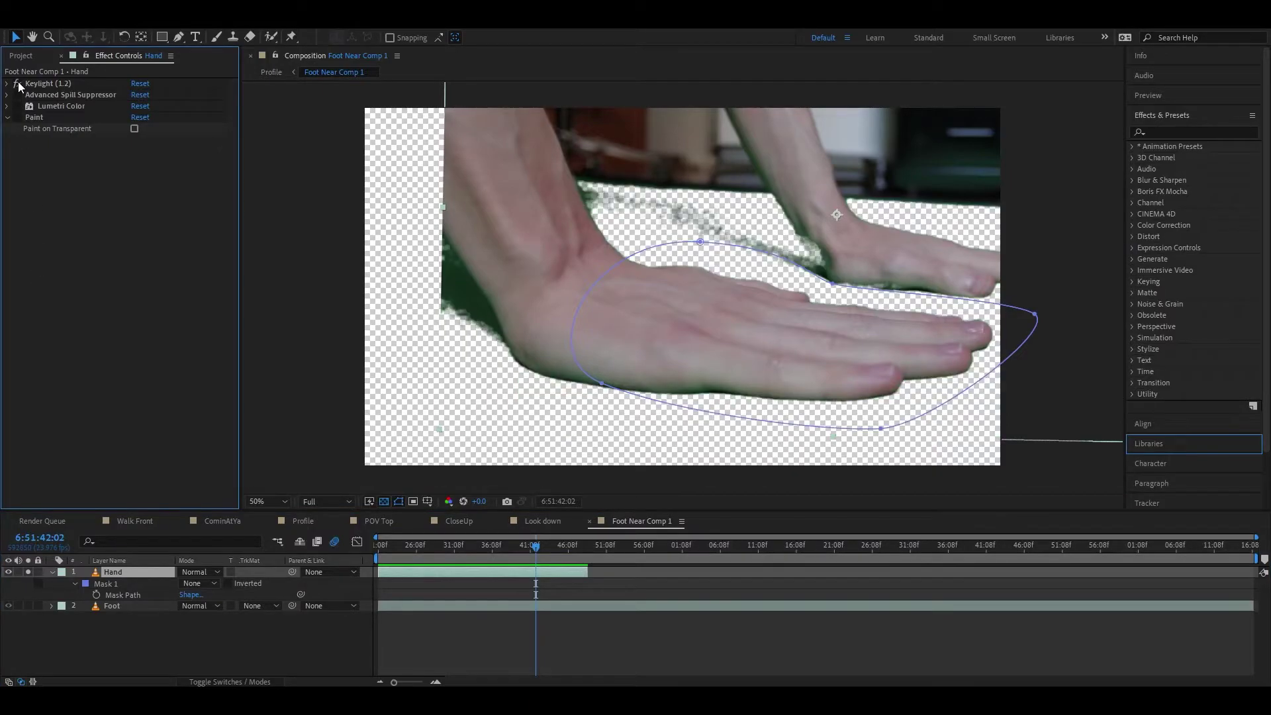
left_click(18, 95)
left_click(18, 106)
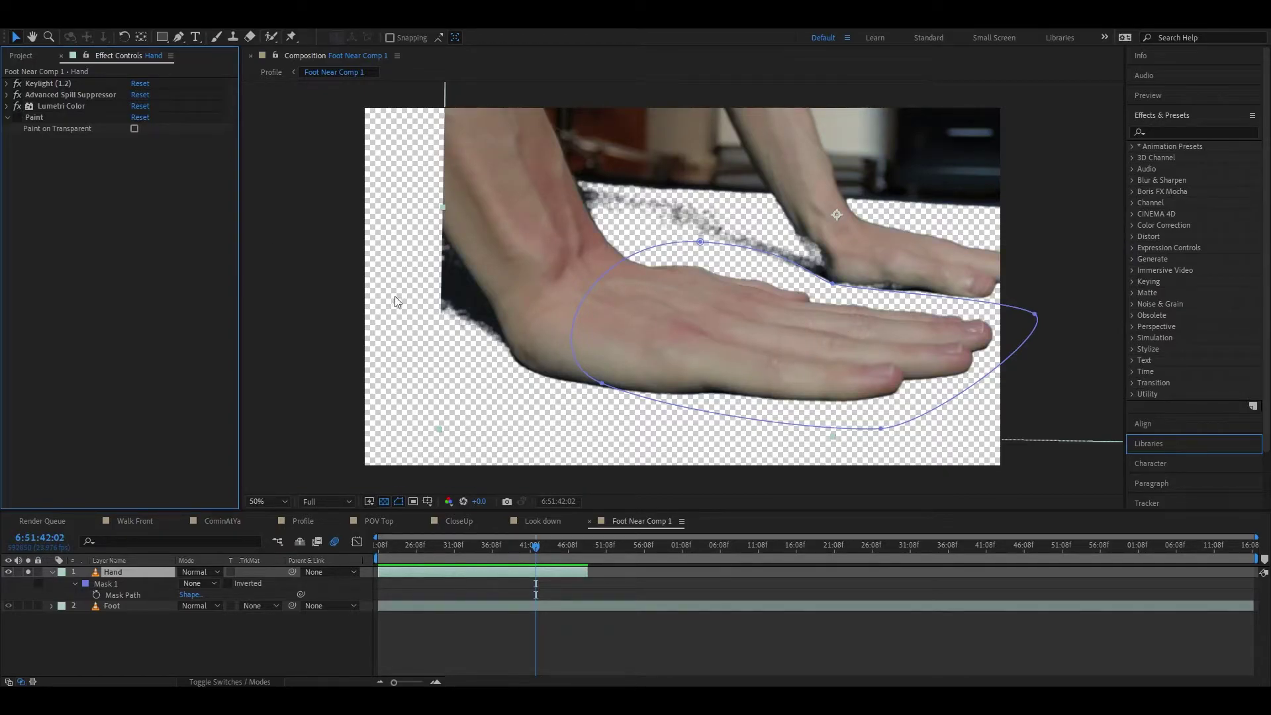
Step: Compare the Hand layer with its Paint effect switched on and off repeatedly, leaving it enabled
left_click(35, 119)
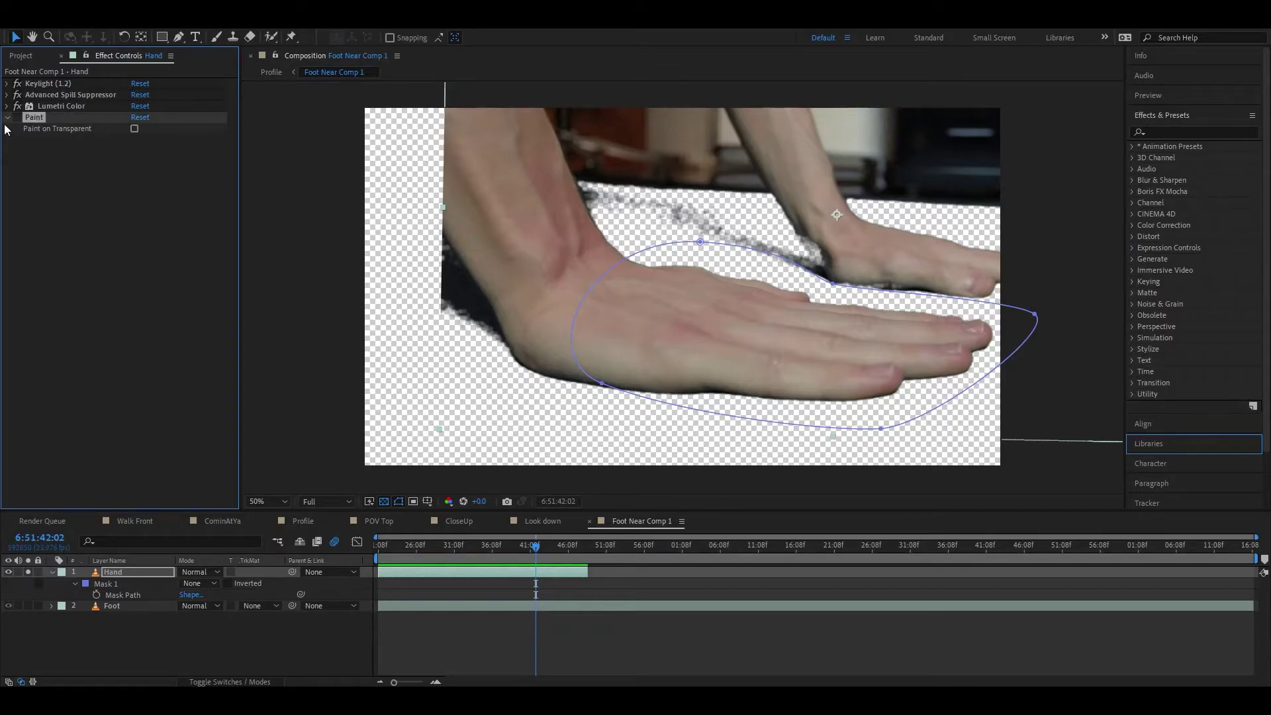
left_click(19, 116)
left_click(18, 116)
left_click(19, 116)
left_click(19, 117)
left_click(53, 235)
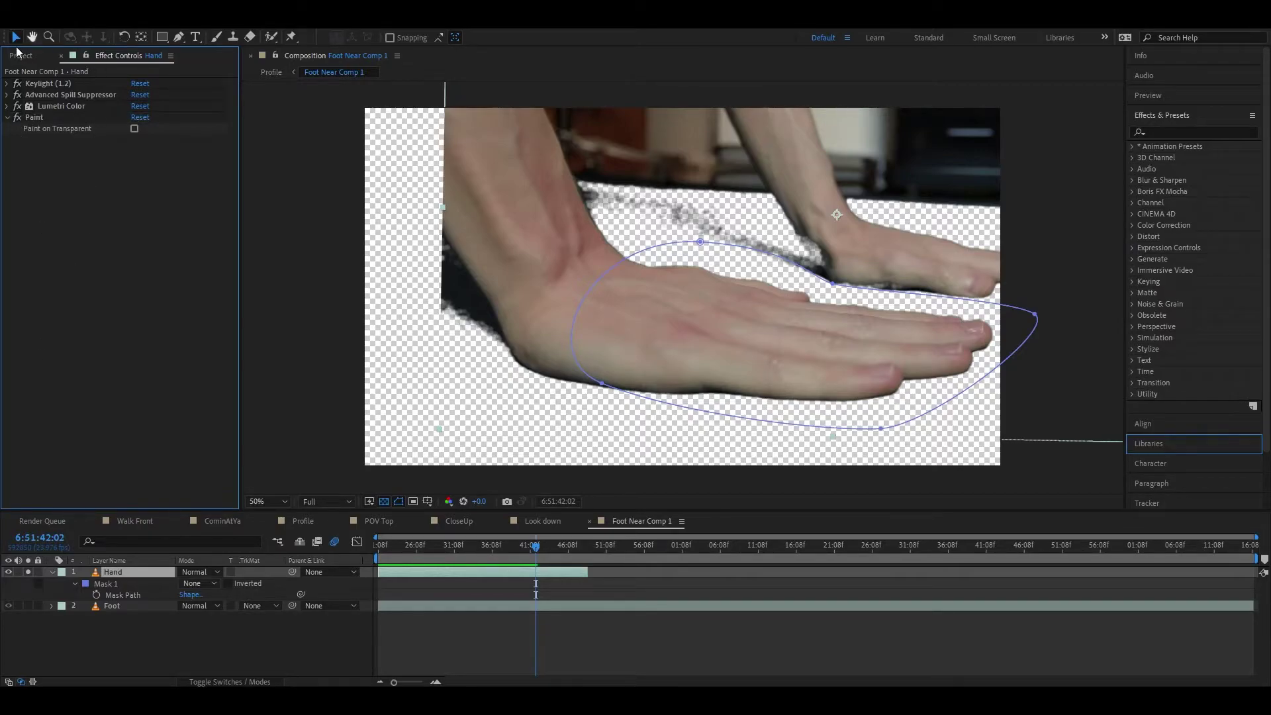
Step: Unsolo the Hand layer, check the composite without the Paint effect and deselect the layer with Paint enabled
left_click(28, 572)
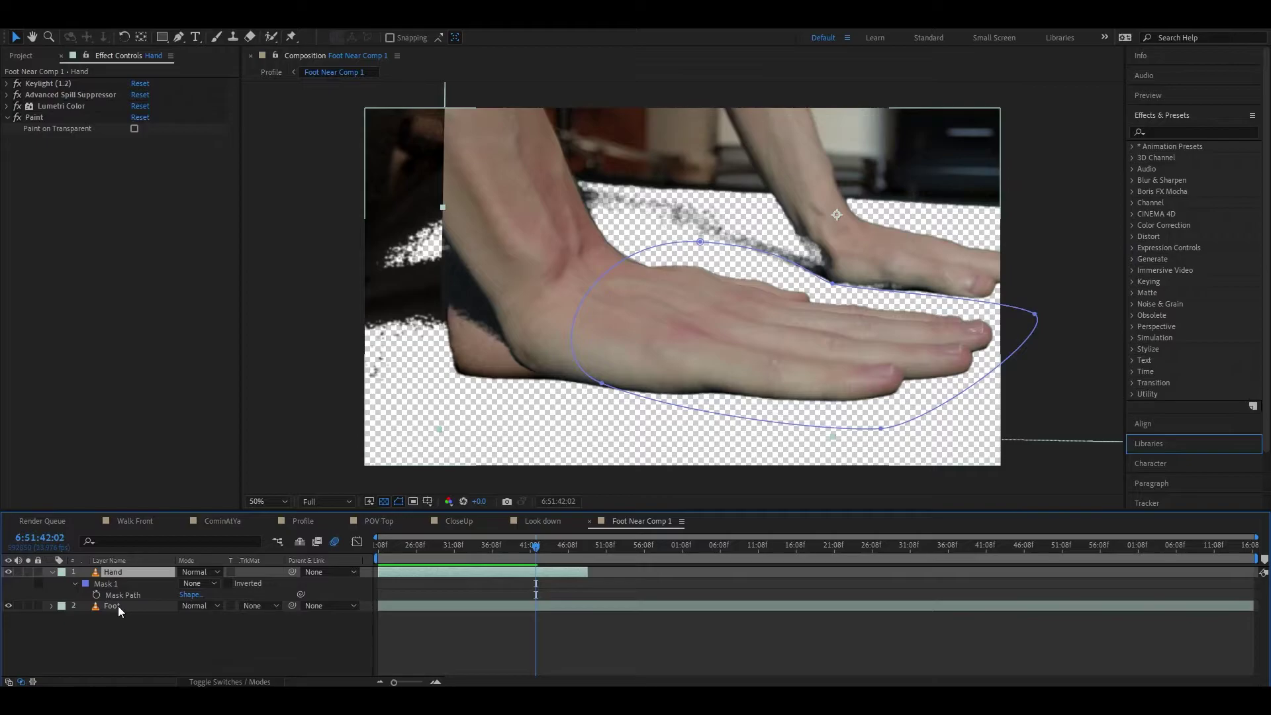
left_click(18, 119)
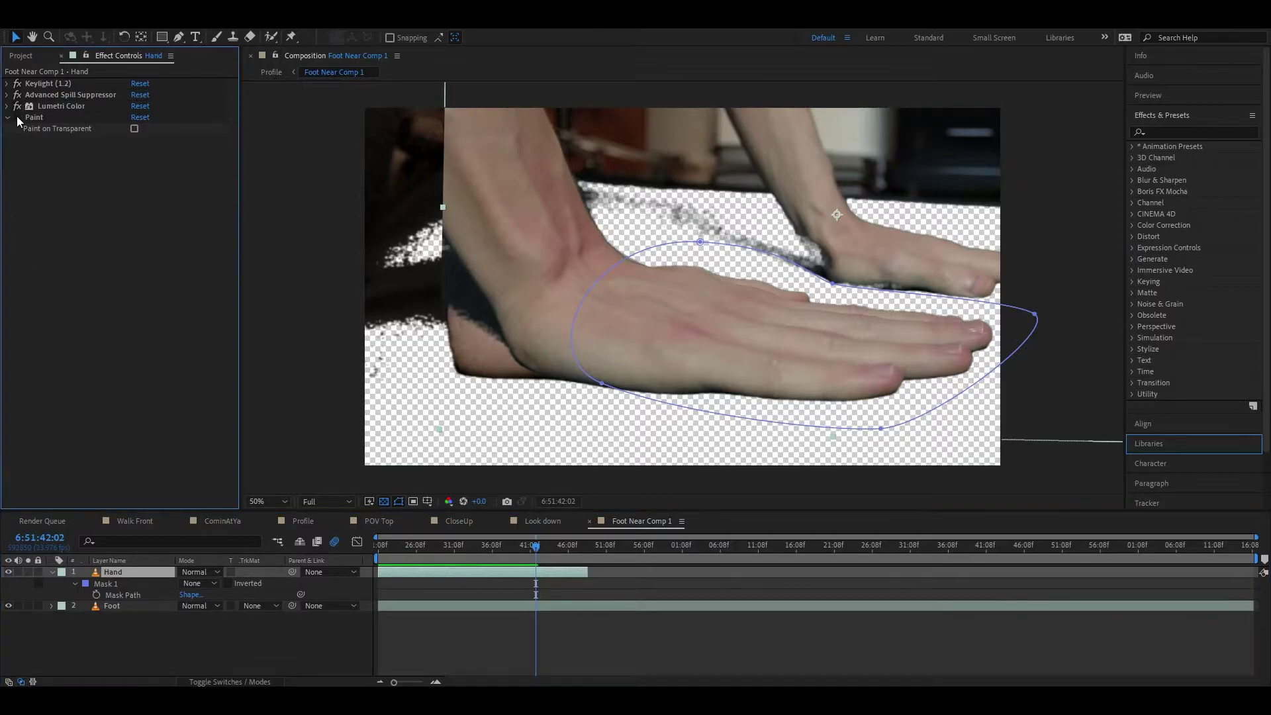
left_click(213, 658)
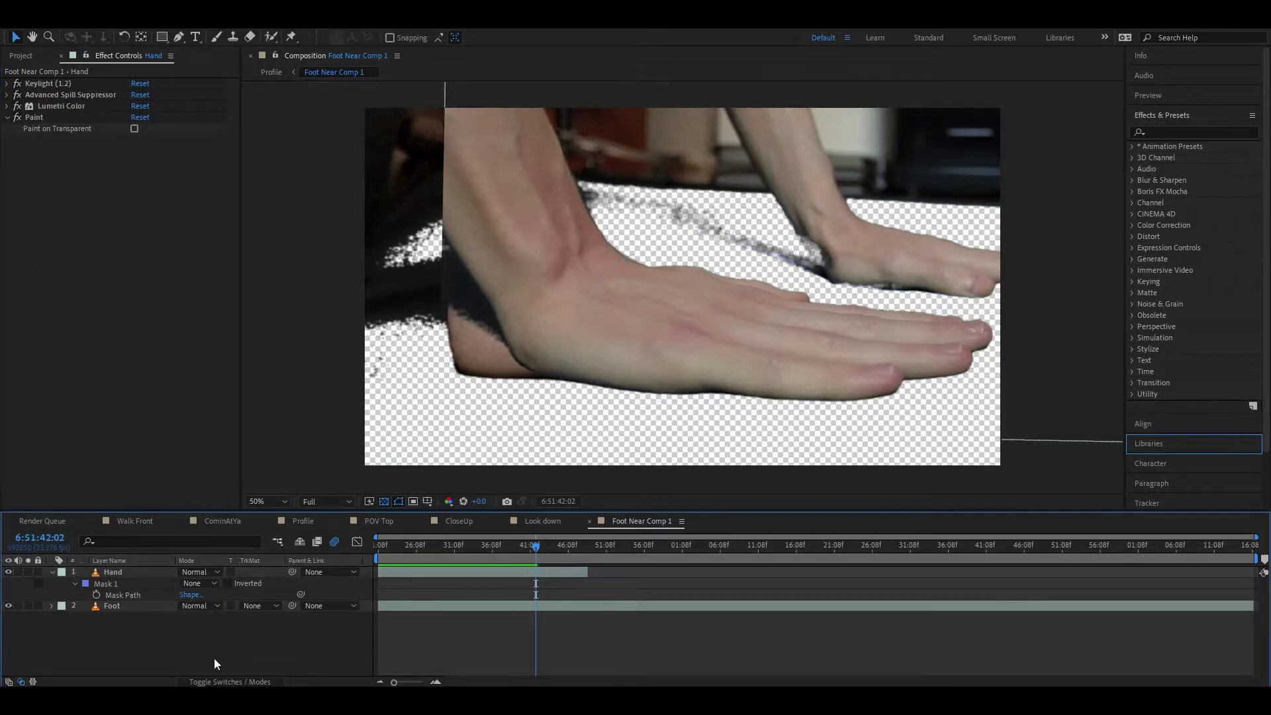
Step: Set the Hand layer's Mask 1 mode back to Add so the hand blends onto the foot
left_click(119, 605)
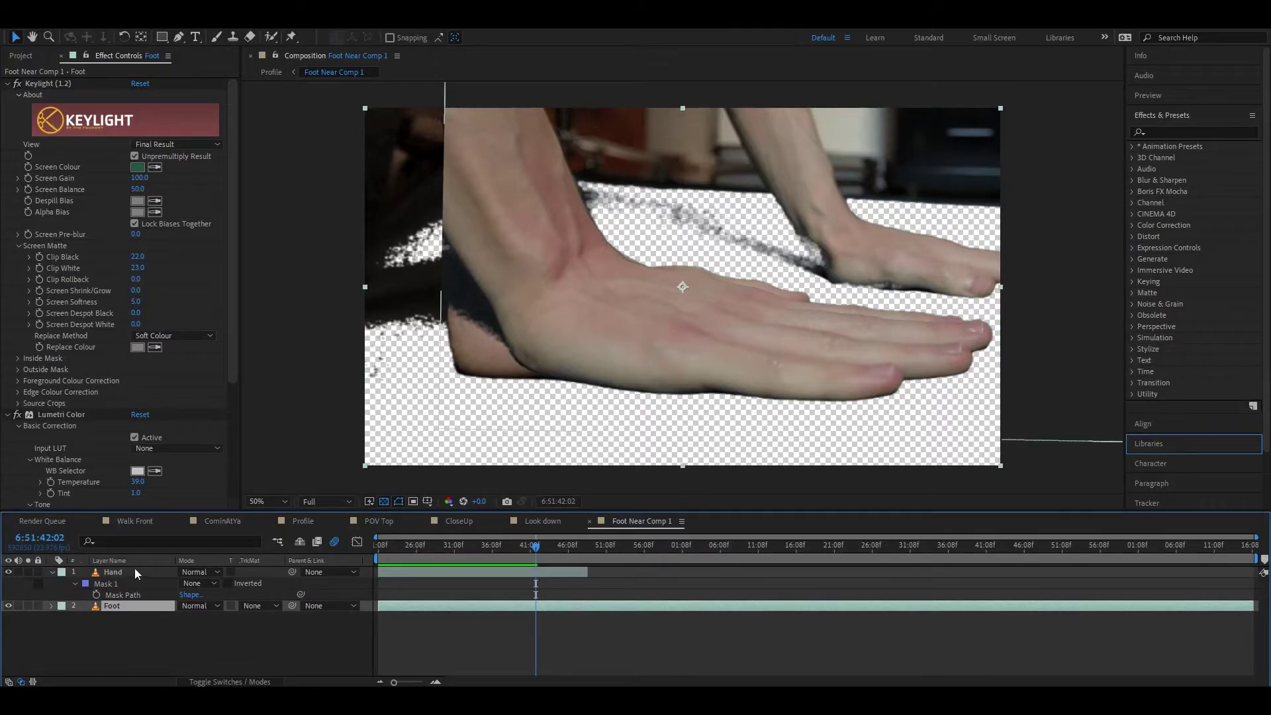
left_click(118, 571)
left_click(198, 583)
left_click(225, 496)
left_click(119, 661)
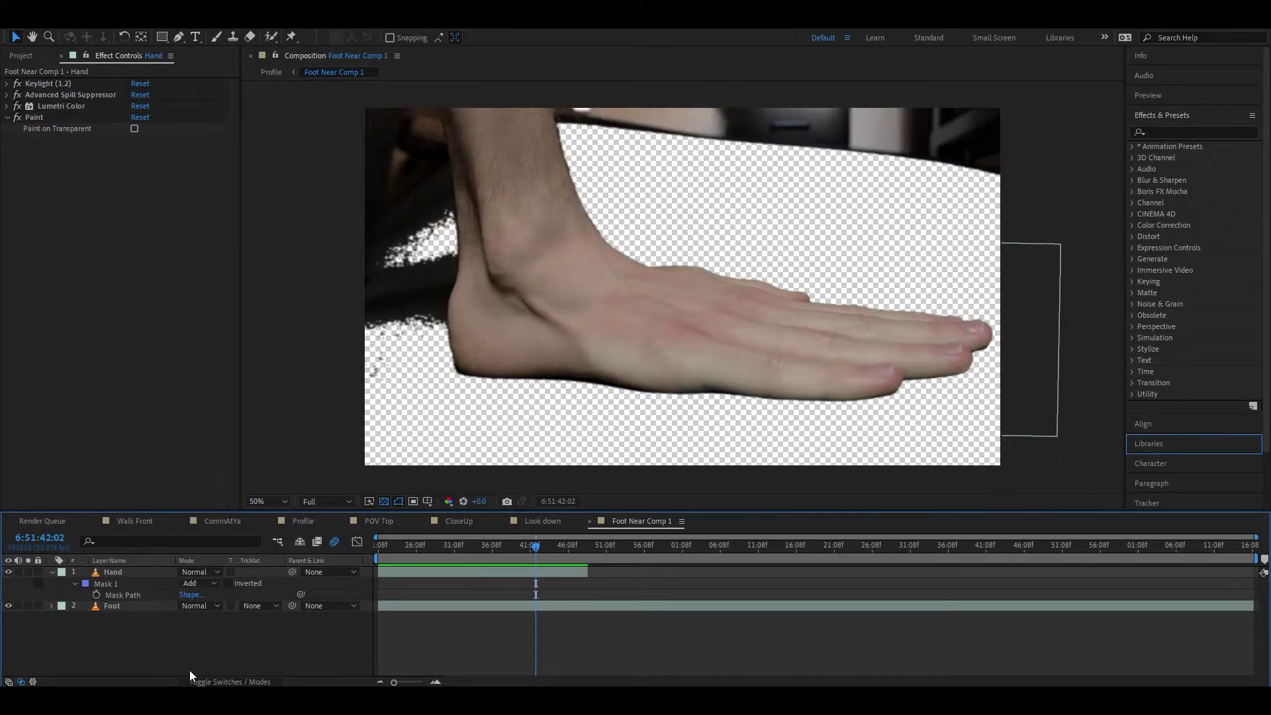
Step: Solo the Foot layer, compare it with the combined hand-and-foot view, and leave it soloed and deselected
left_click(113, 606)
left_click(28, 606)
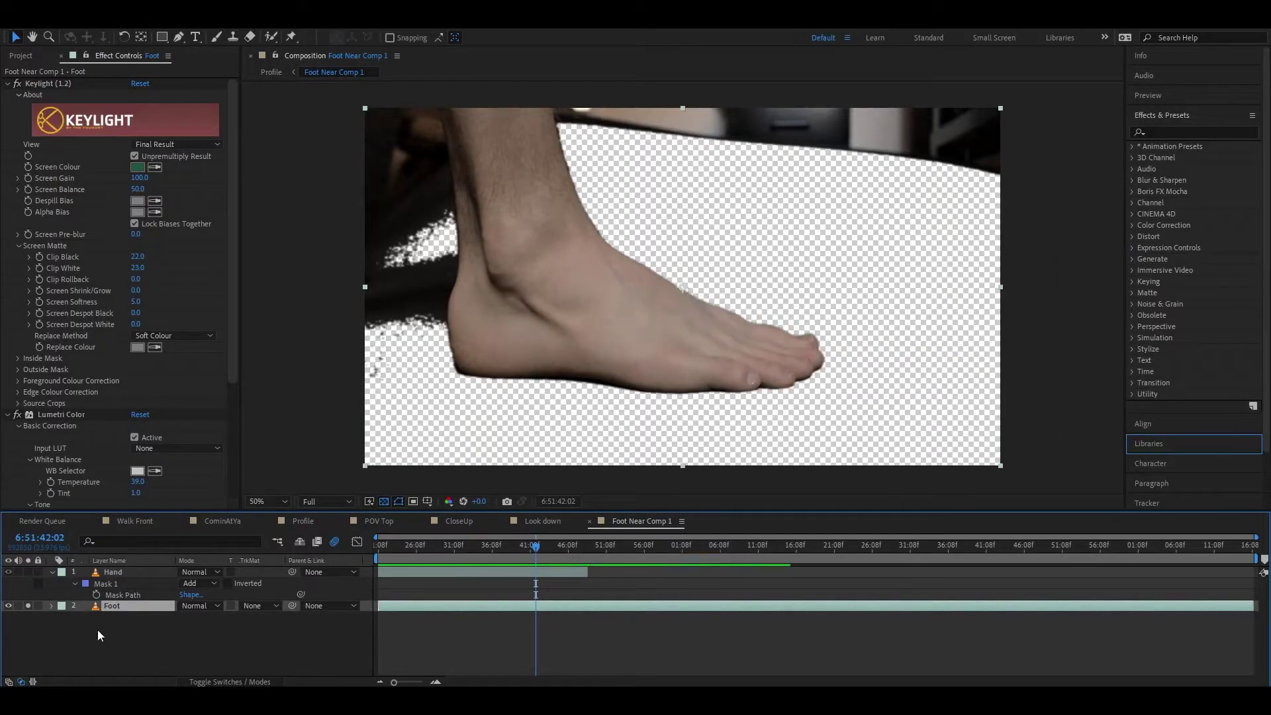
left_click(28, 606)
left_click(27, 605)
left_click(63, 630)
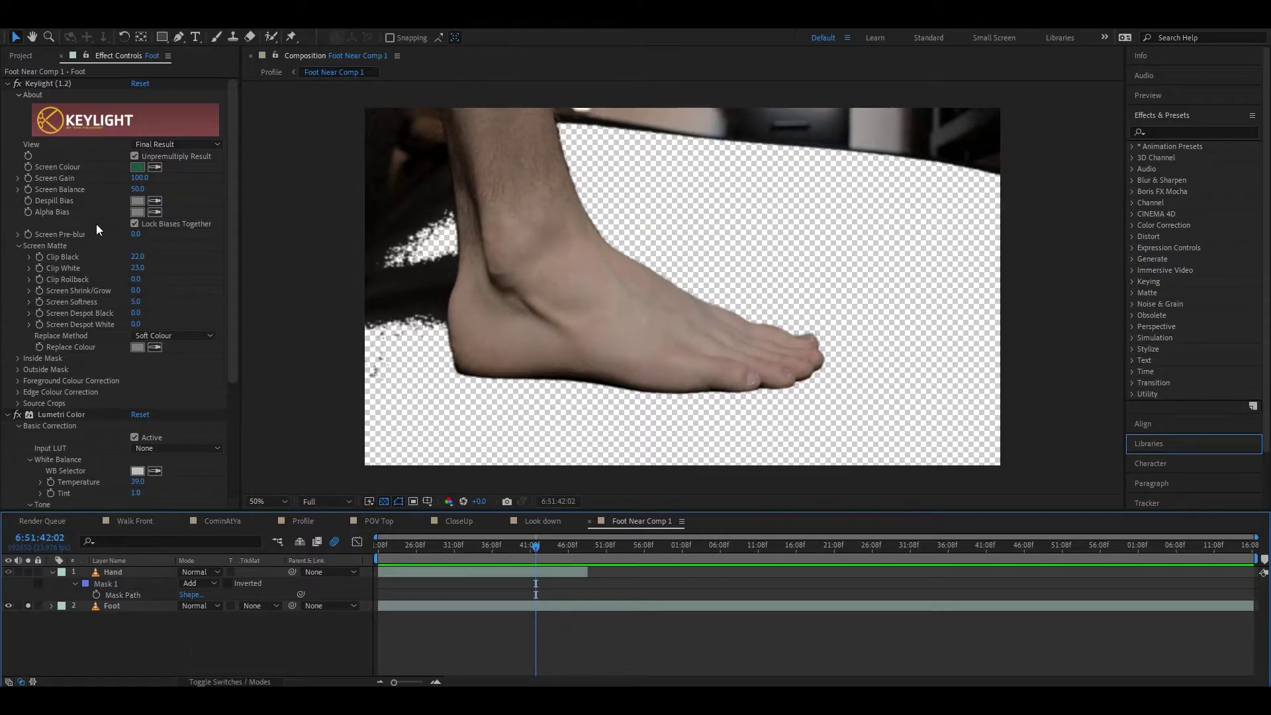
Step: Collapse the Foot layer's Keylight and Lumetri Color settings and disable Keylight to expose its green-screen background
left_click(7, 84)
left_click(6, 95)
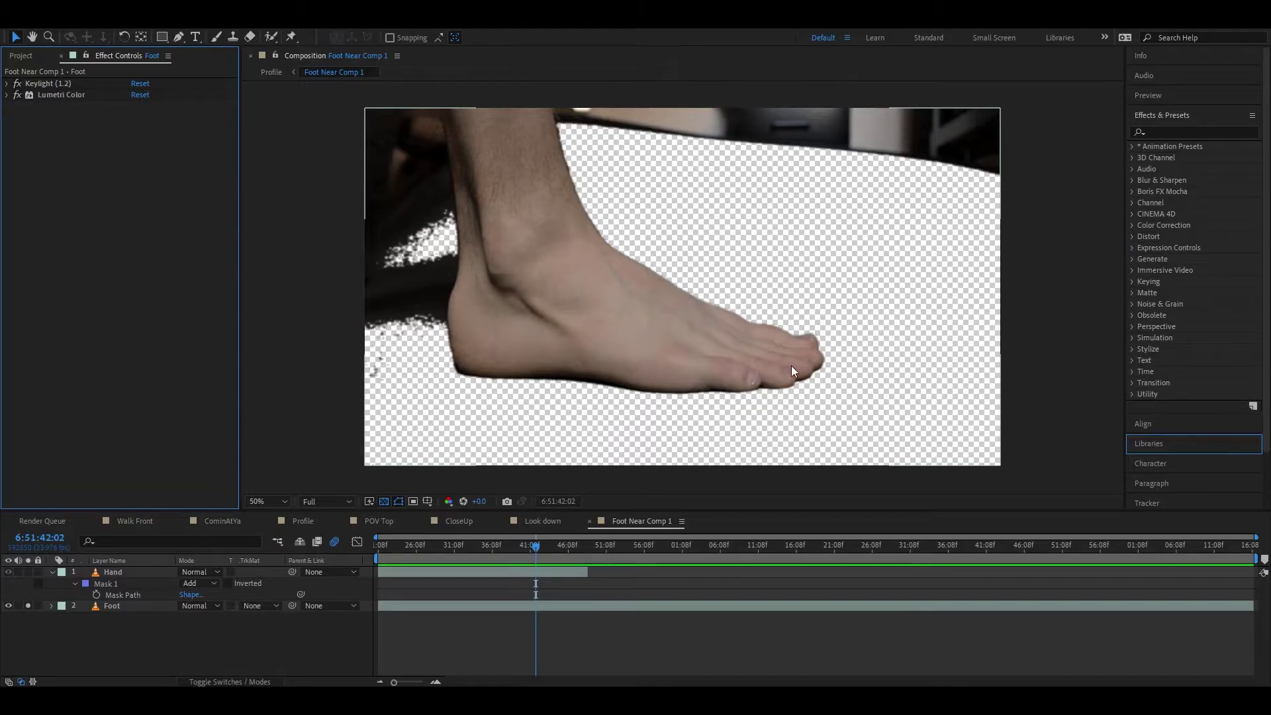
left_click(17, 84)
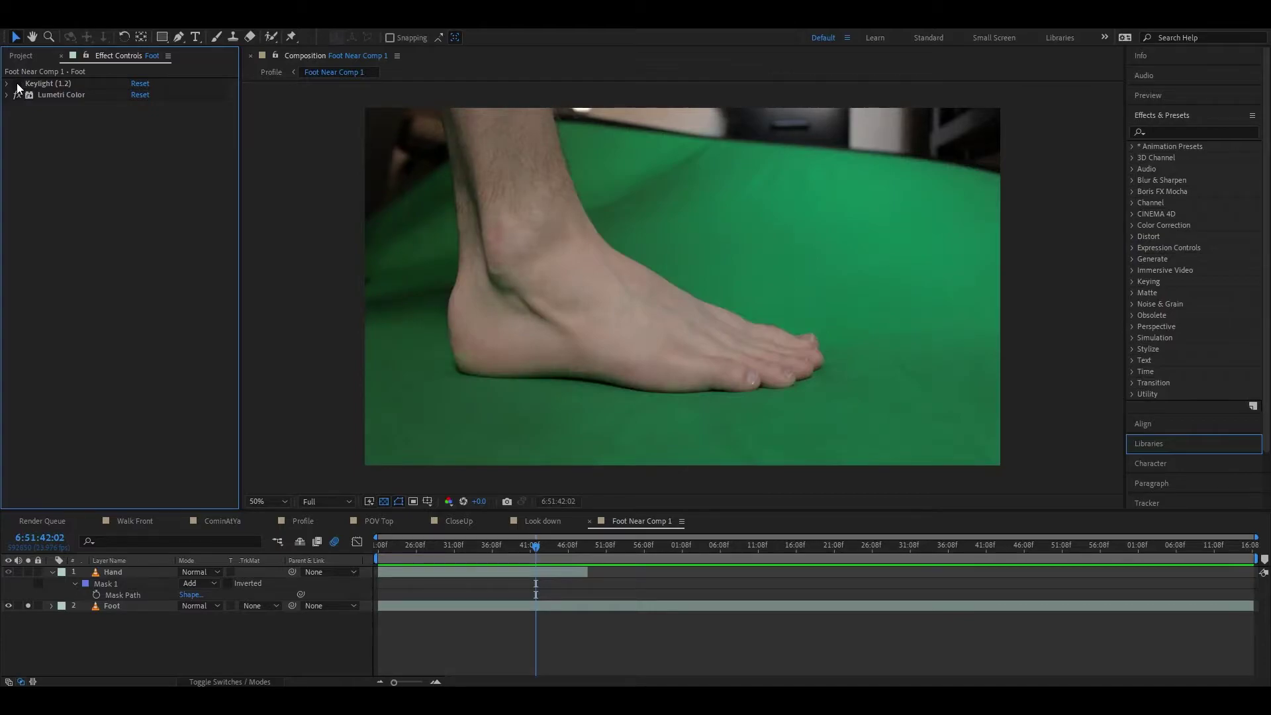
Step: Re-enable Keylight on the Foot layer, unsolo it, and collapse the Hand layer's mask properties
left_click(17, 84)
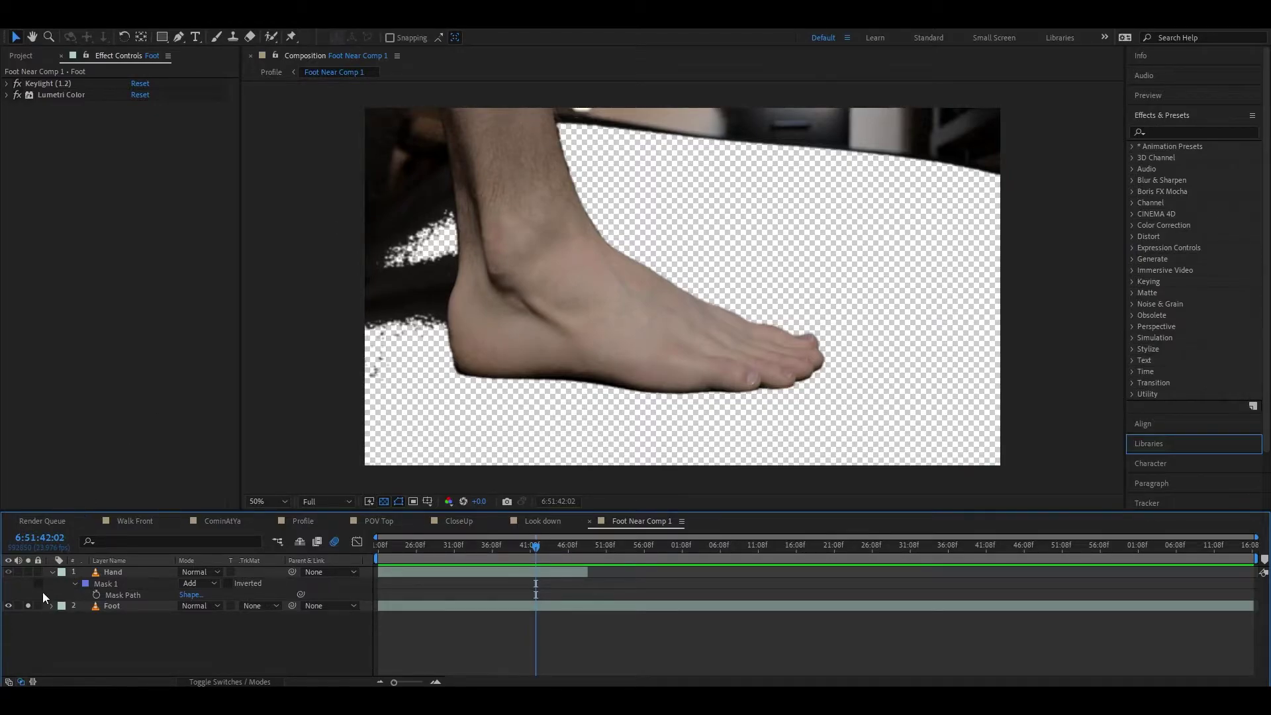
left_click(28, 605)
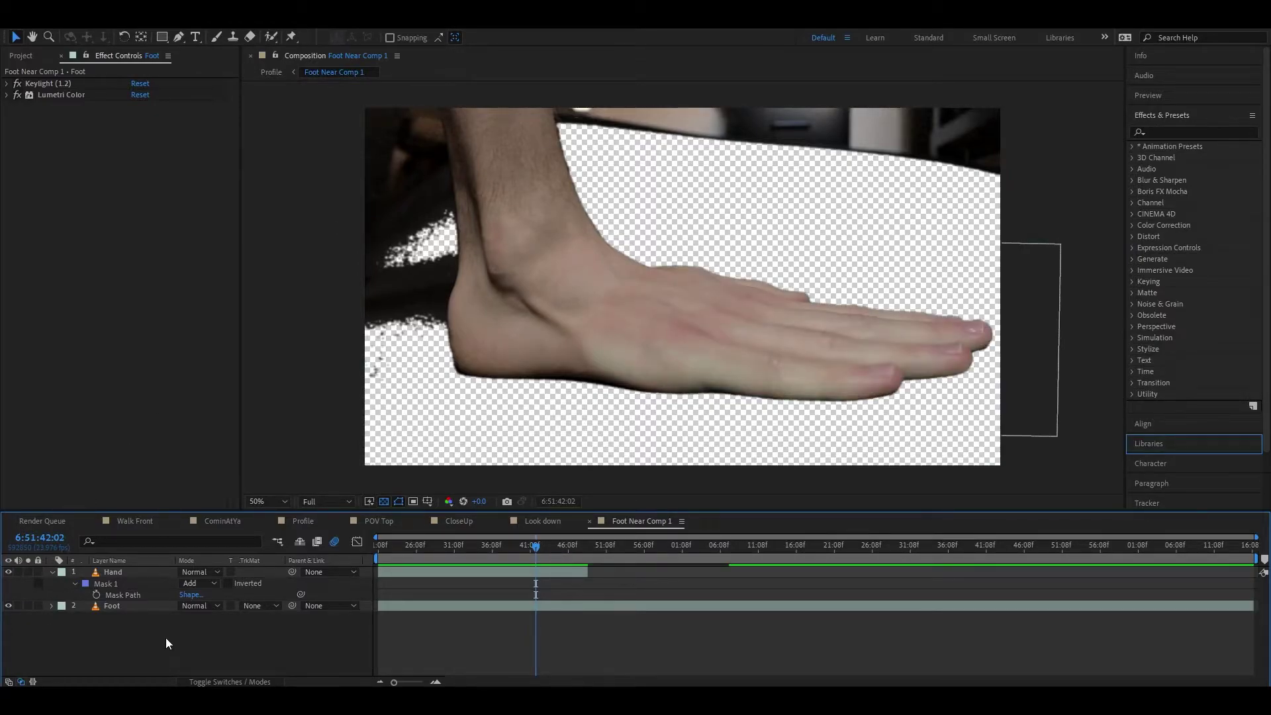
left_click(116, 570)
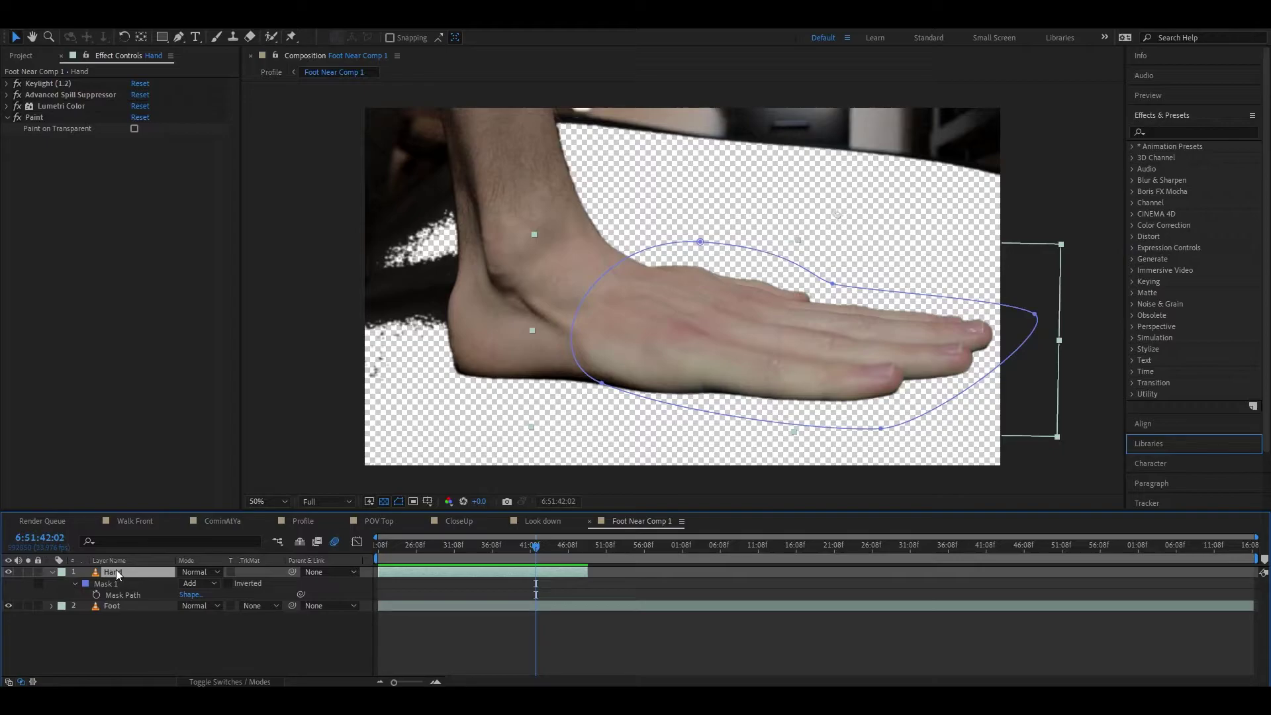
key("ctrl+alt+t")
key("u")
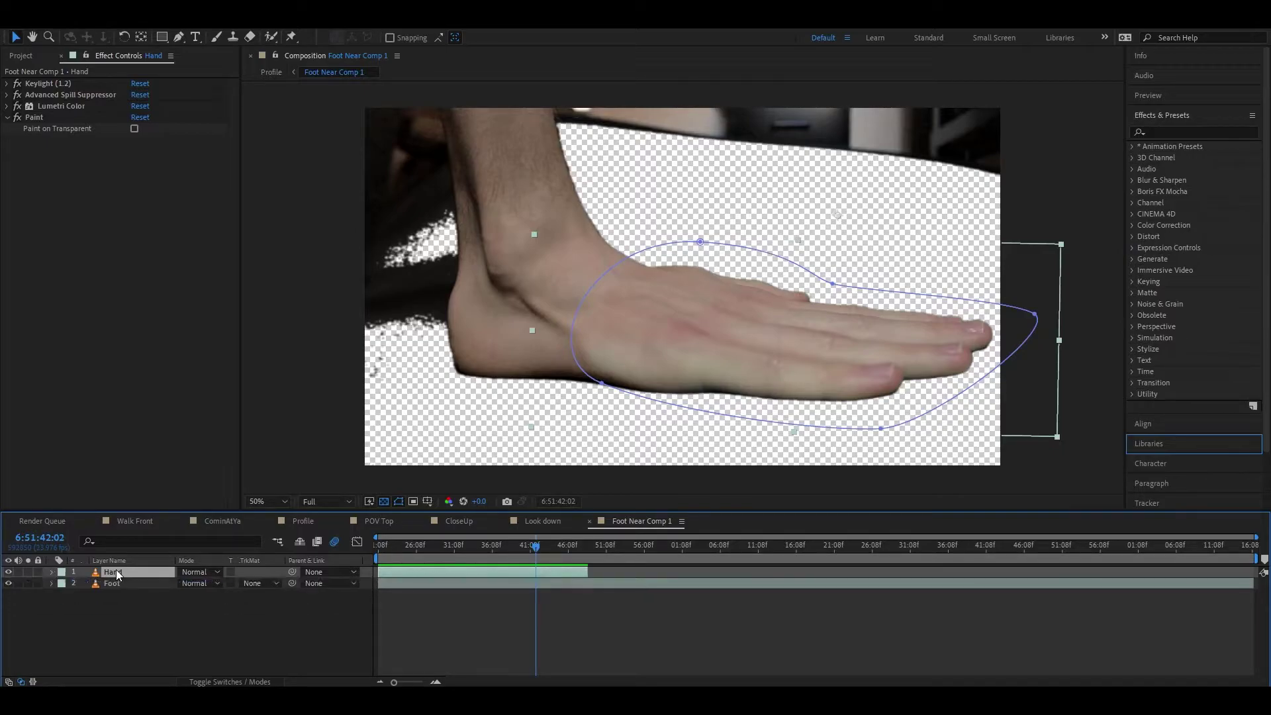
left_click(167, 612)
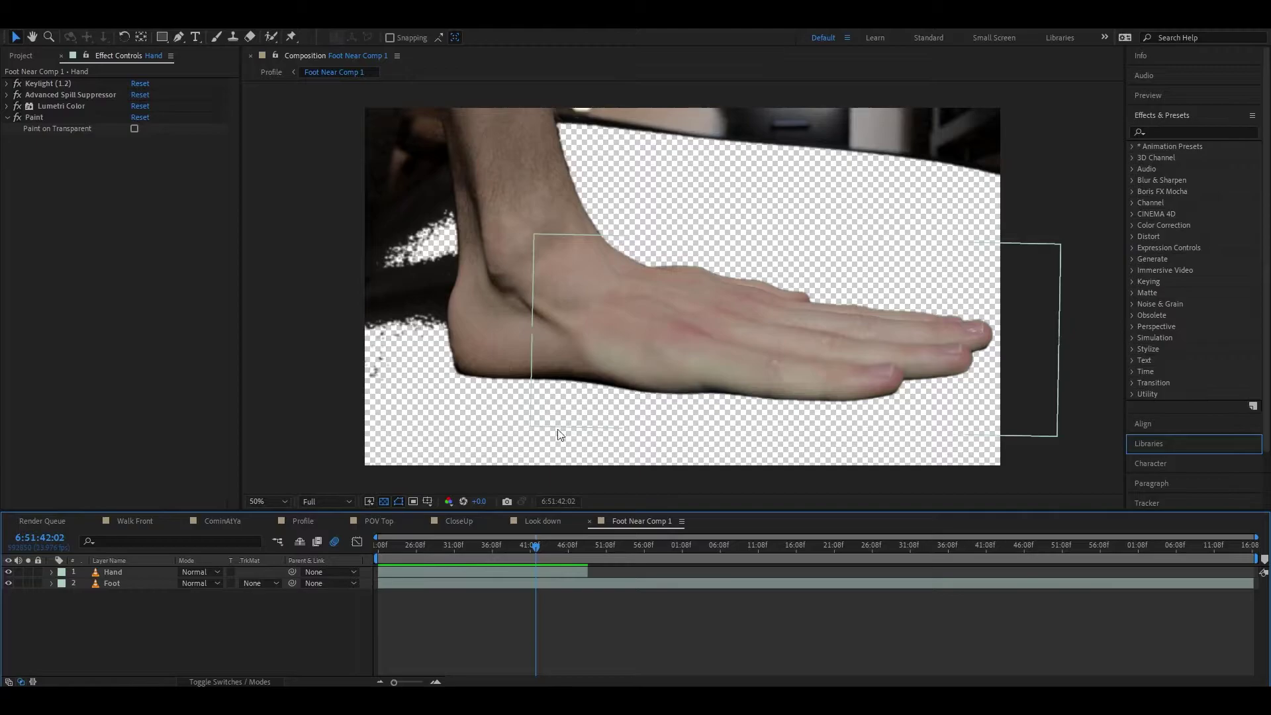
Step: Try widening the Hand layer's Mask 1 by moving its lower point near the heel outward, and collapse the mask properties
left_click(123, 573)
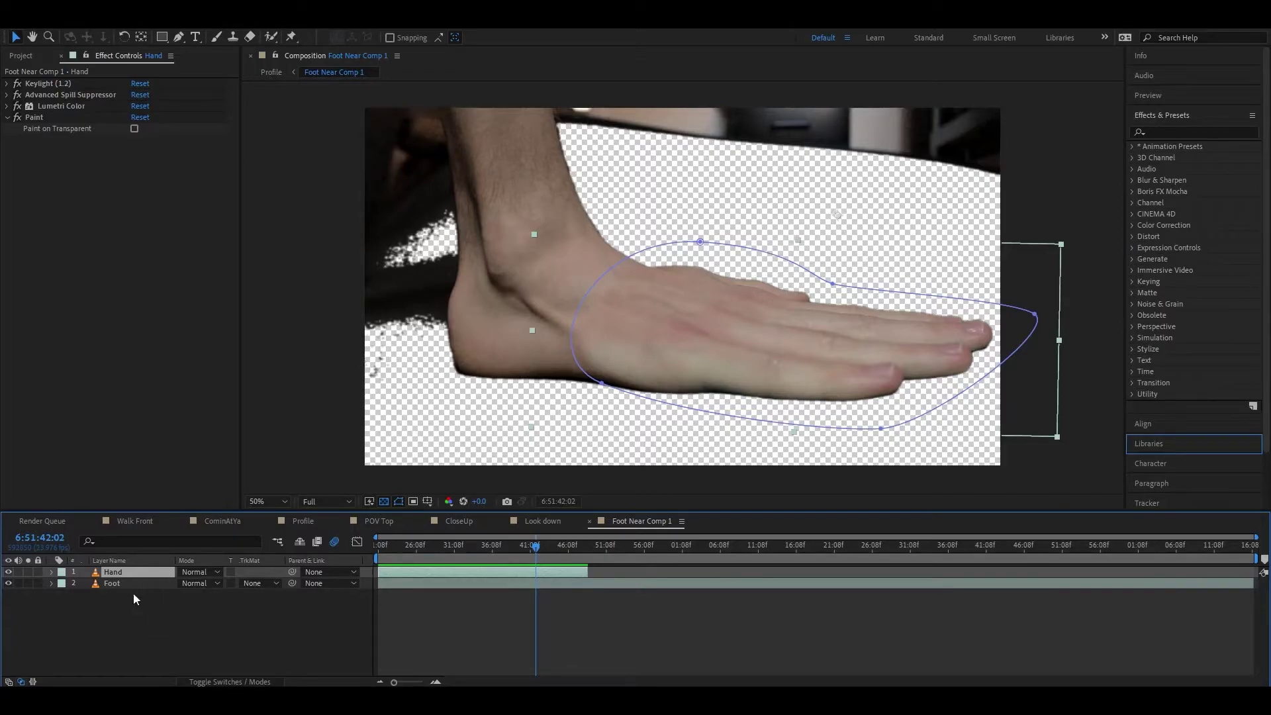
key("m")
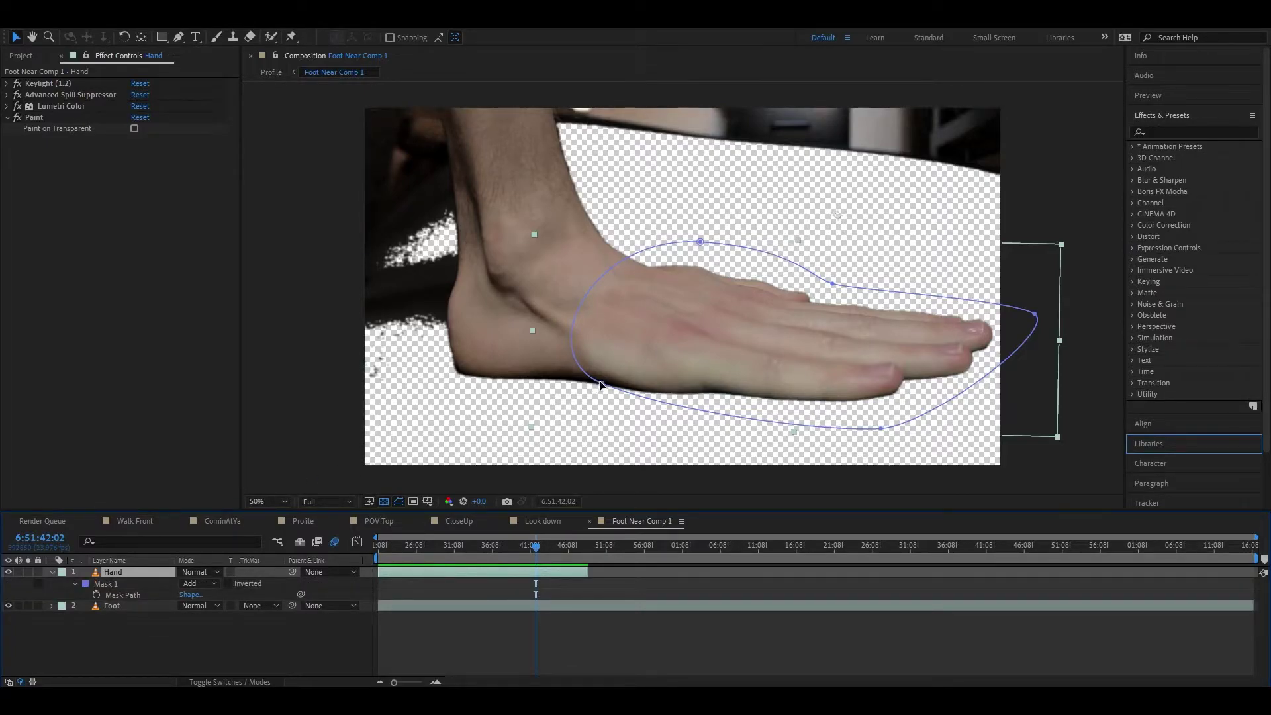
left_click_drag(599, 386, 566, 423)
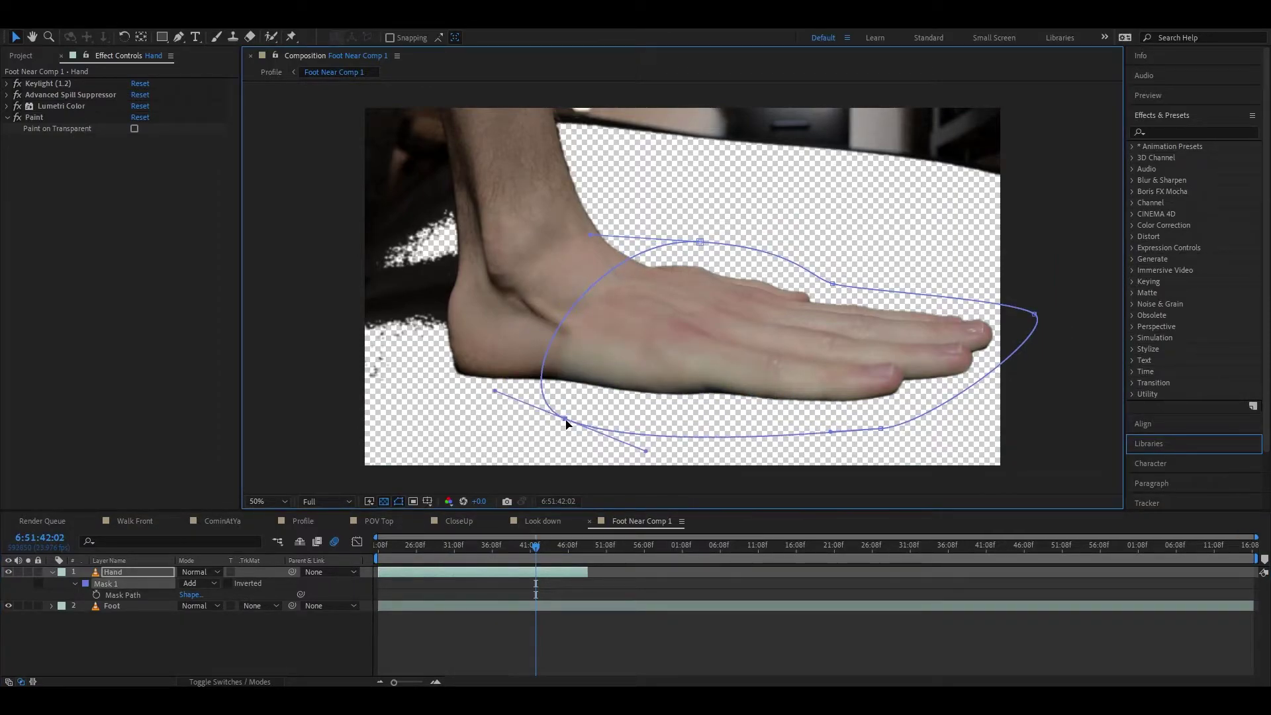
left_click(186, 641)
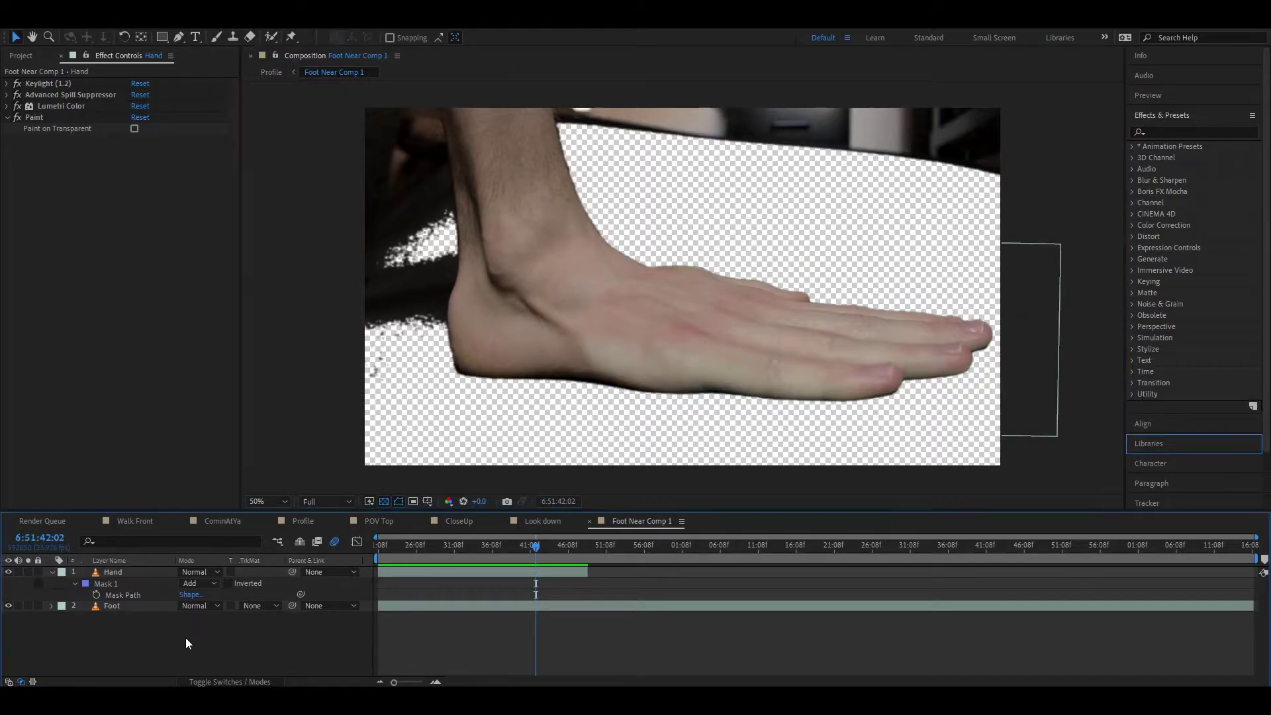
left_click(51, 572)
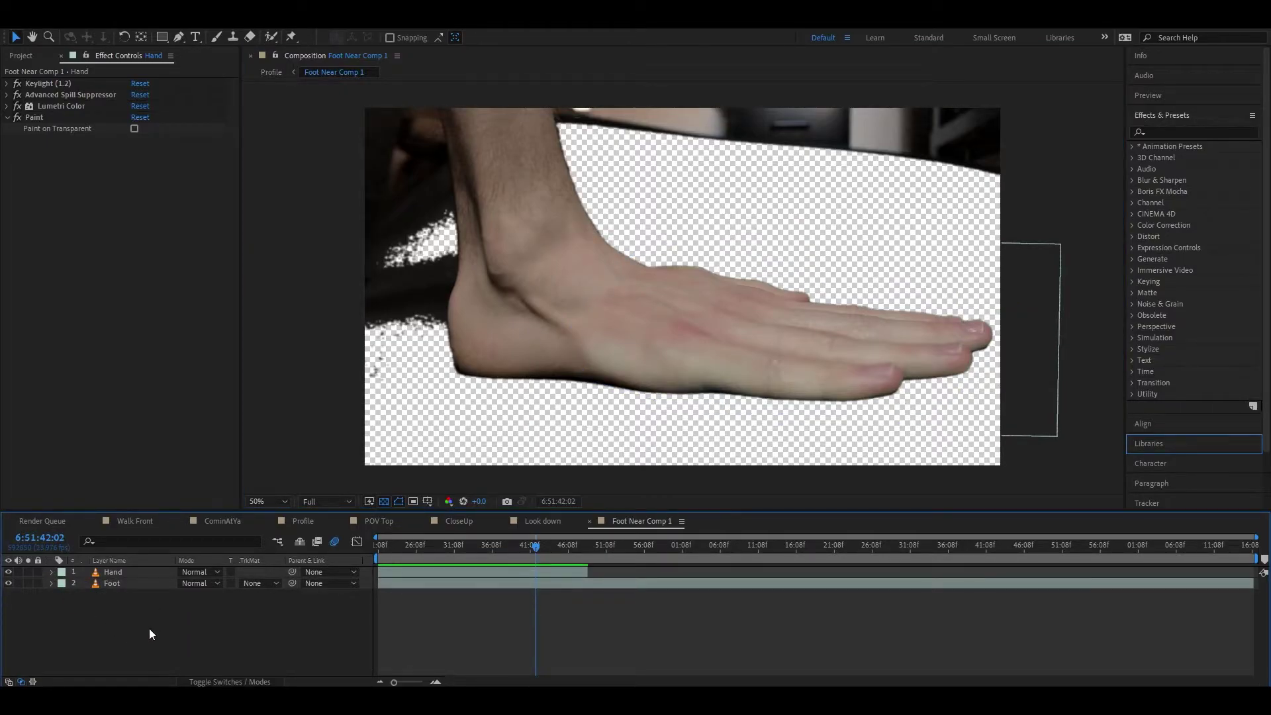
Step: Reveal all Mask 1 properties on the Hand layer and set Mask Feather to 25 pixels
left_click(135, 571)
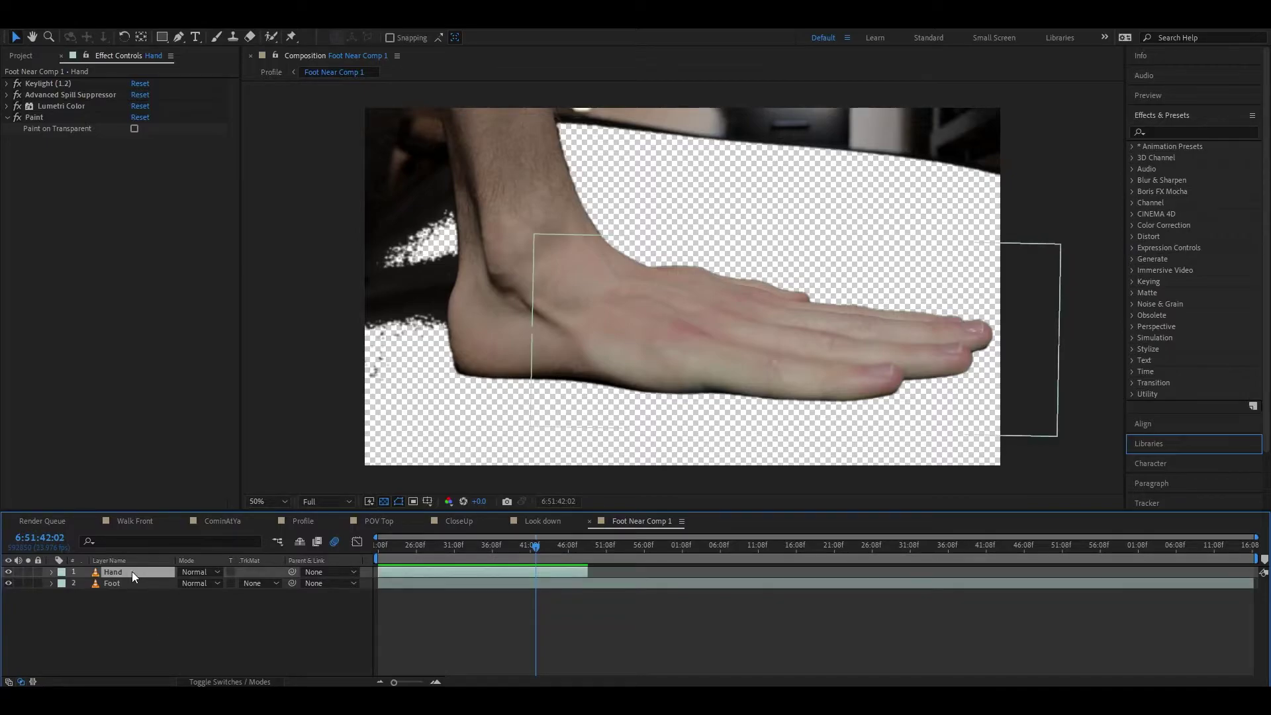
key("m")
key("m")
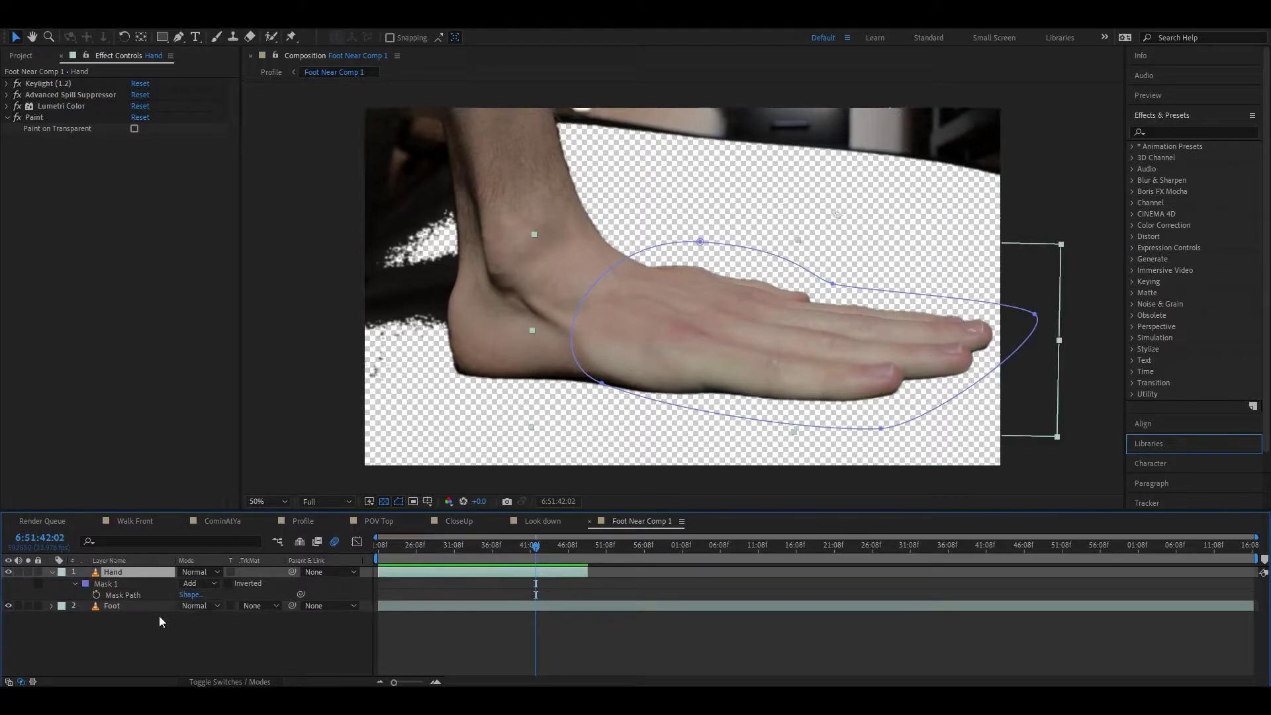
left_click(123, 604)
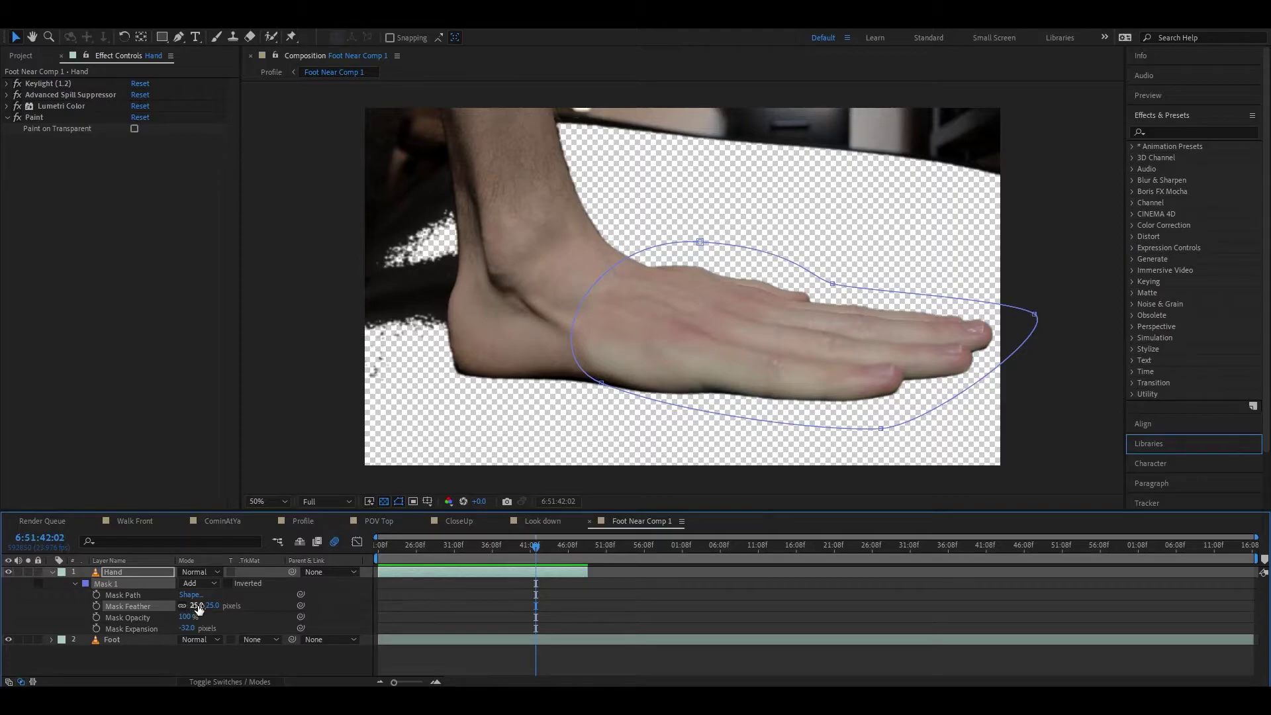
left_click_drag(197, 608, 130, 609)
type("25")
key("Return")
left_click(216, 669)
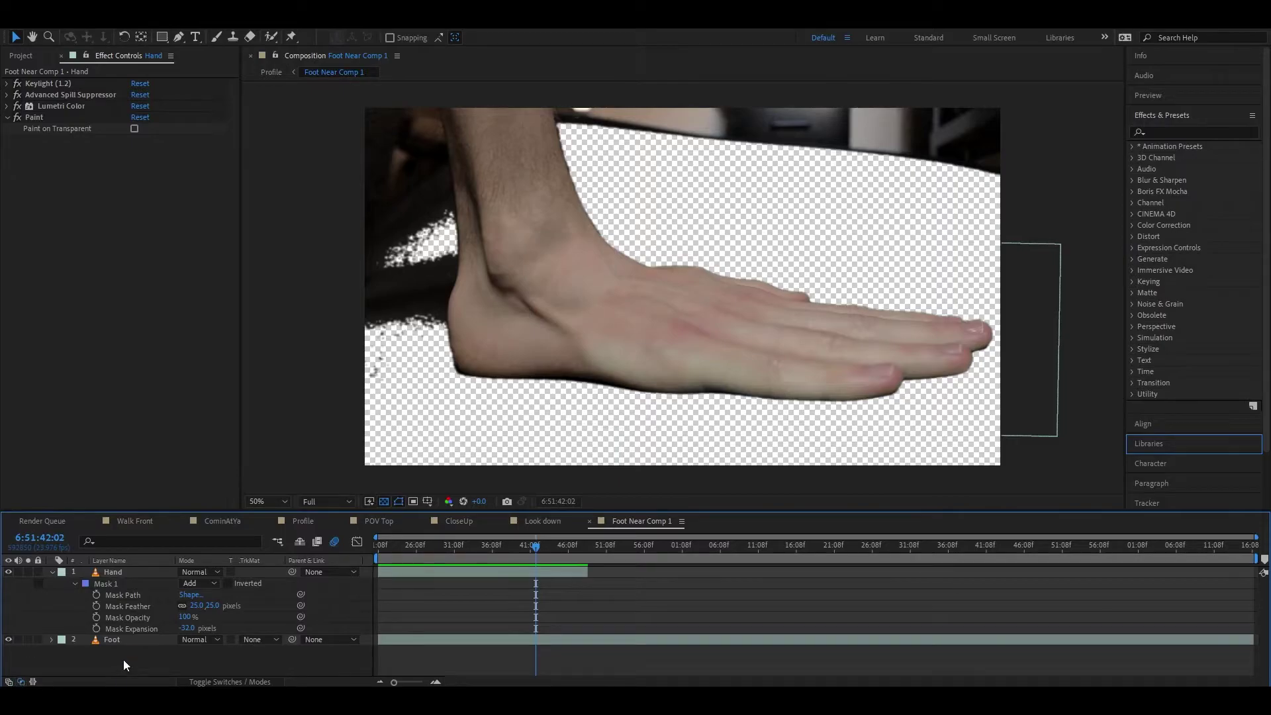
Step: Close Foot Near Comp 1, return to the Profile composition and open the Foot Hand Far precomp
left_click(589, 520)
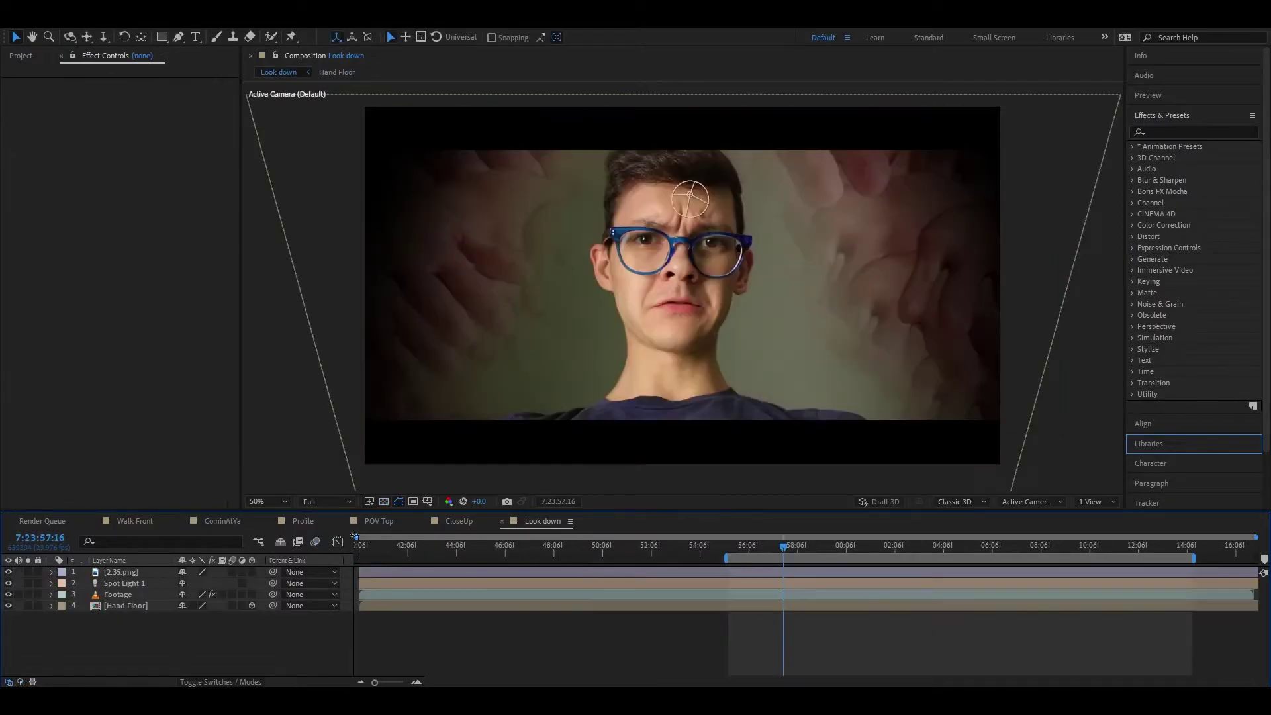
left_click(301, 521)
left_click(172, 657)
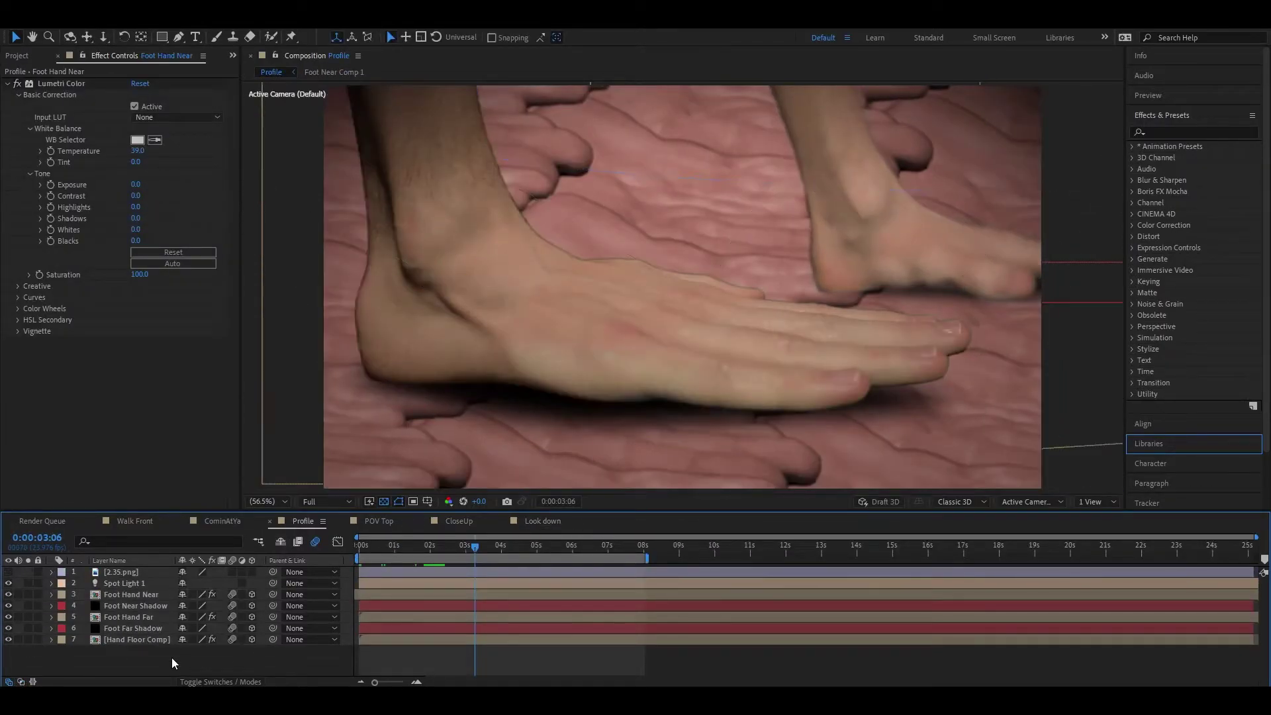
double_click(98, 619)
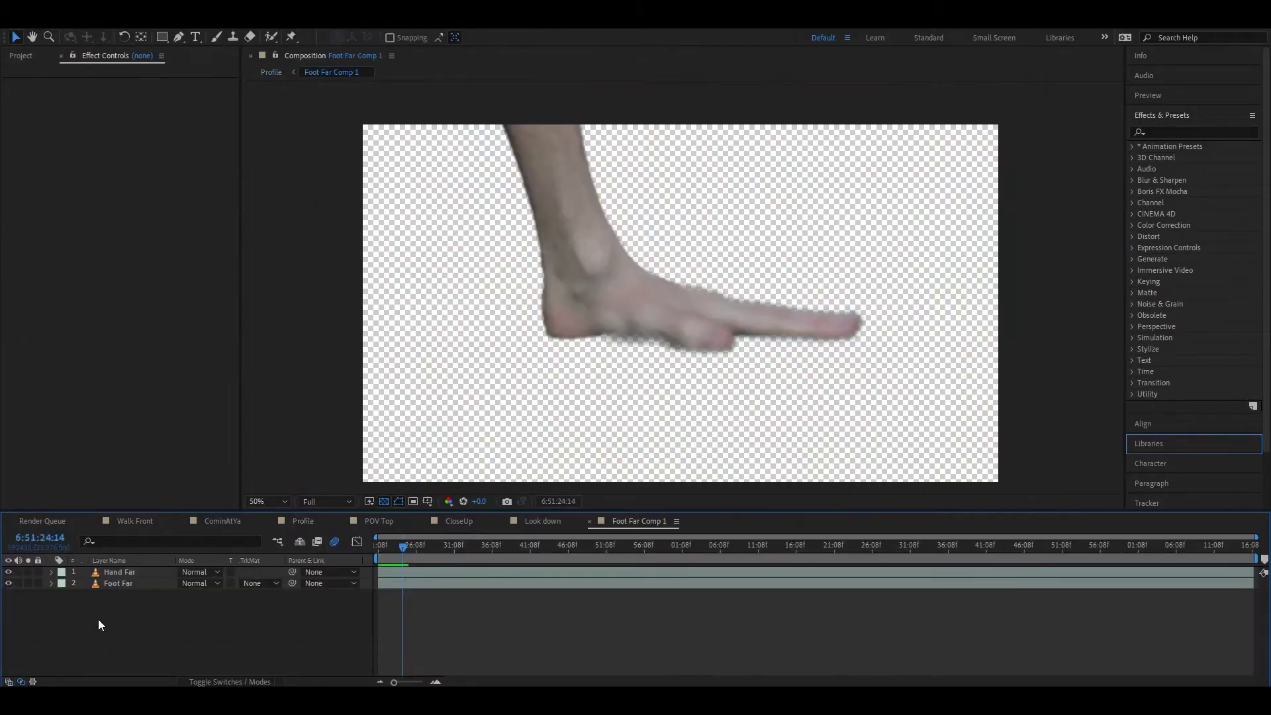
Step: Review the effects on the Hand Far and Foot Far layers, collapsing Hand Far's Keylight settings
left_click(125, 573)
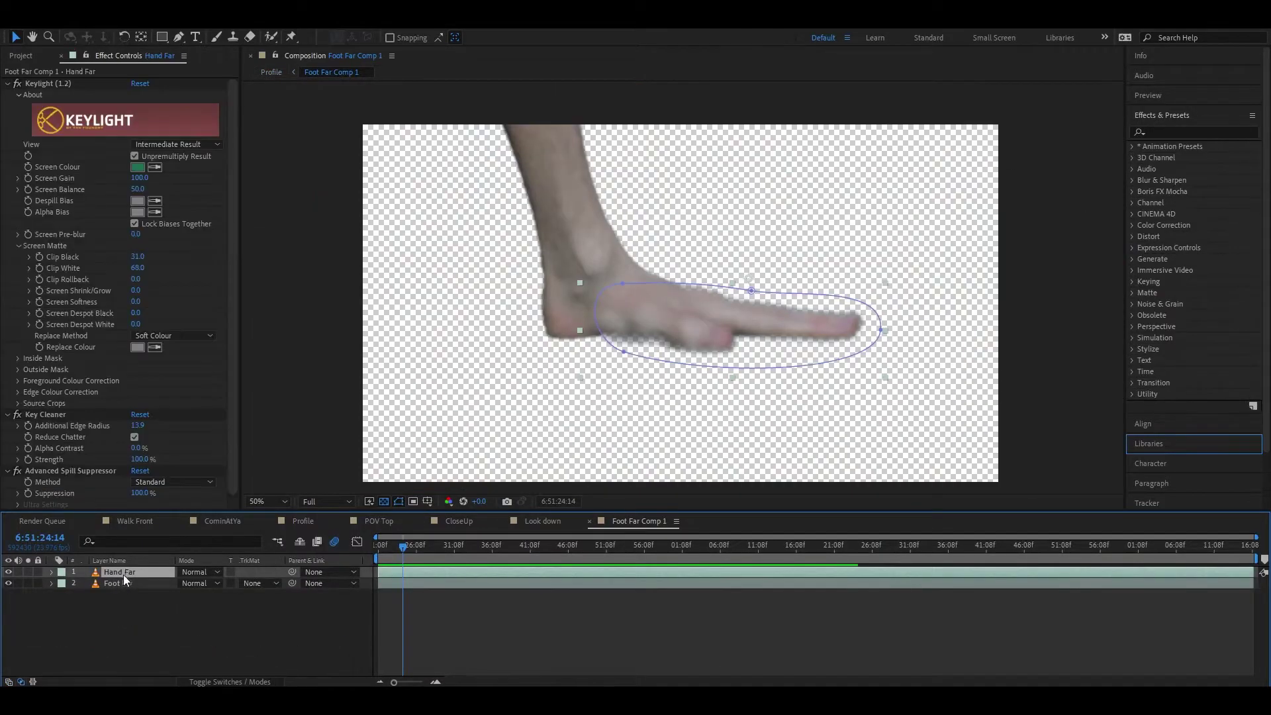
left_click(8, 84)
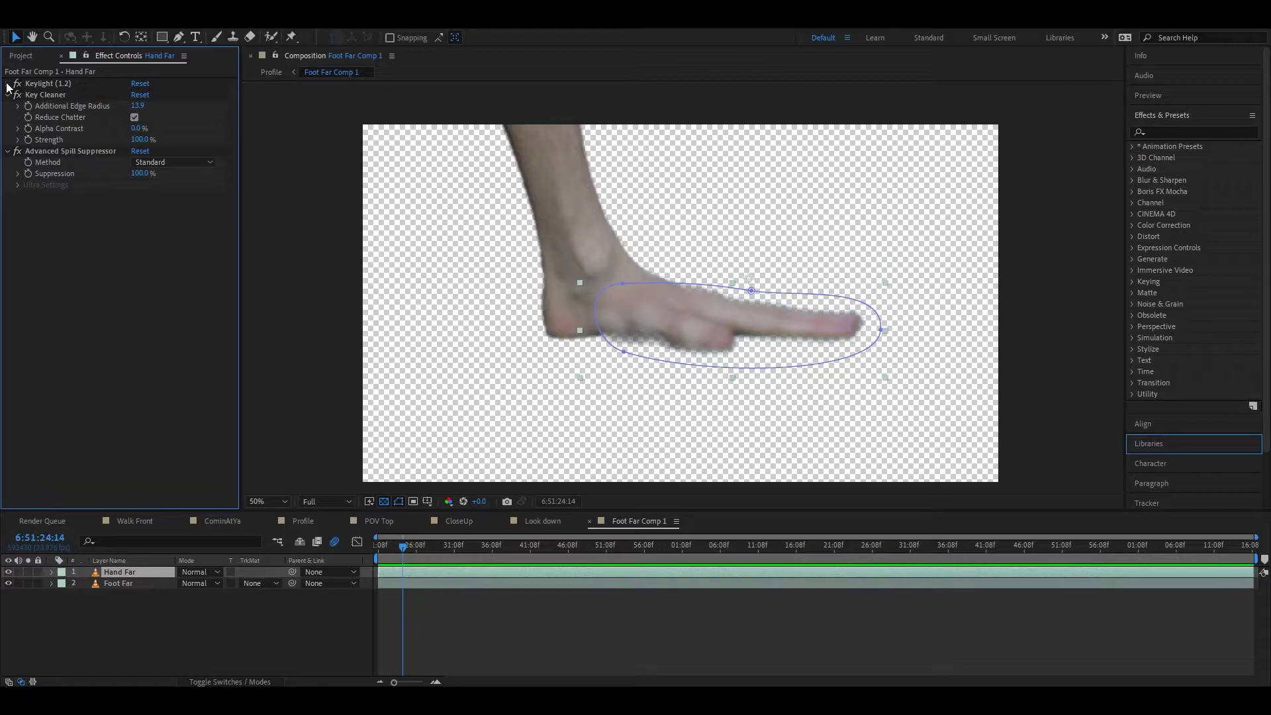
left_click(105, 583)
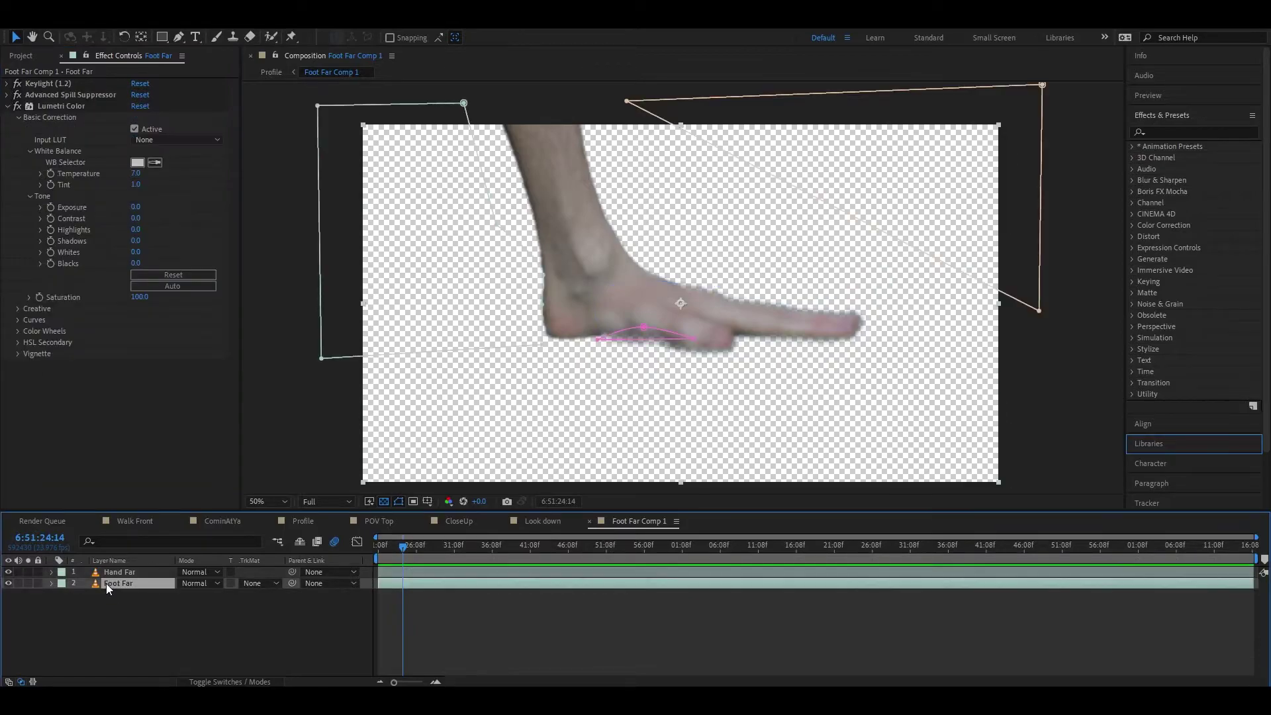
left_click(154, 642)
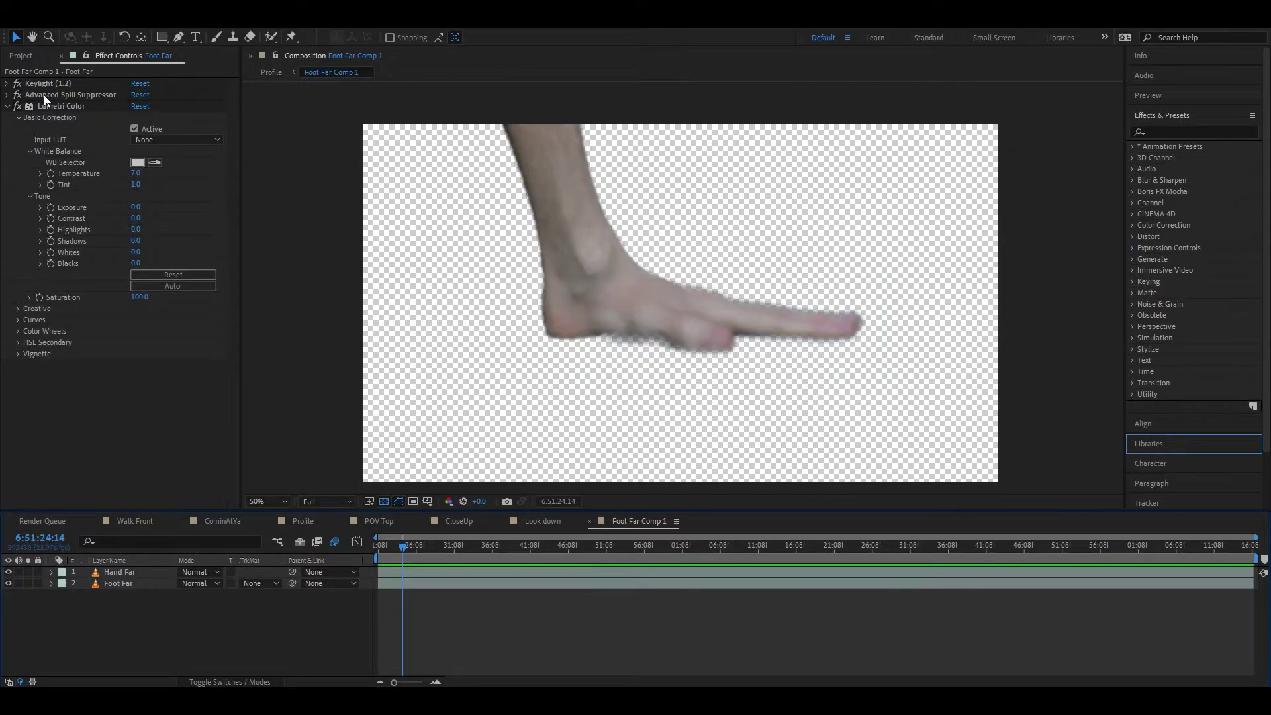
Step: Compare the Foot Far layer with Keylight off and on, and check the Hand Far layer's mask outline
left_click(17, 84)
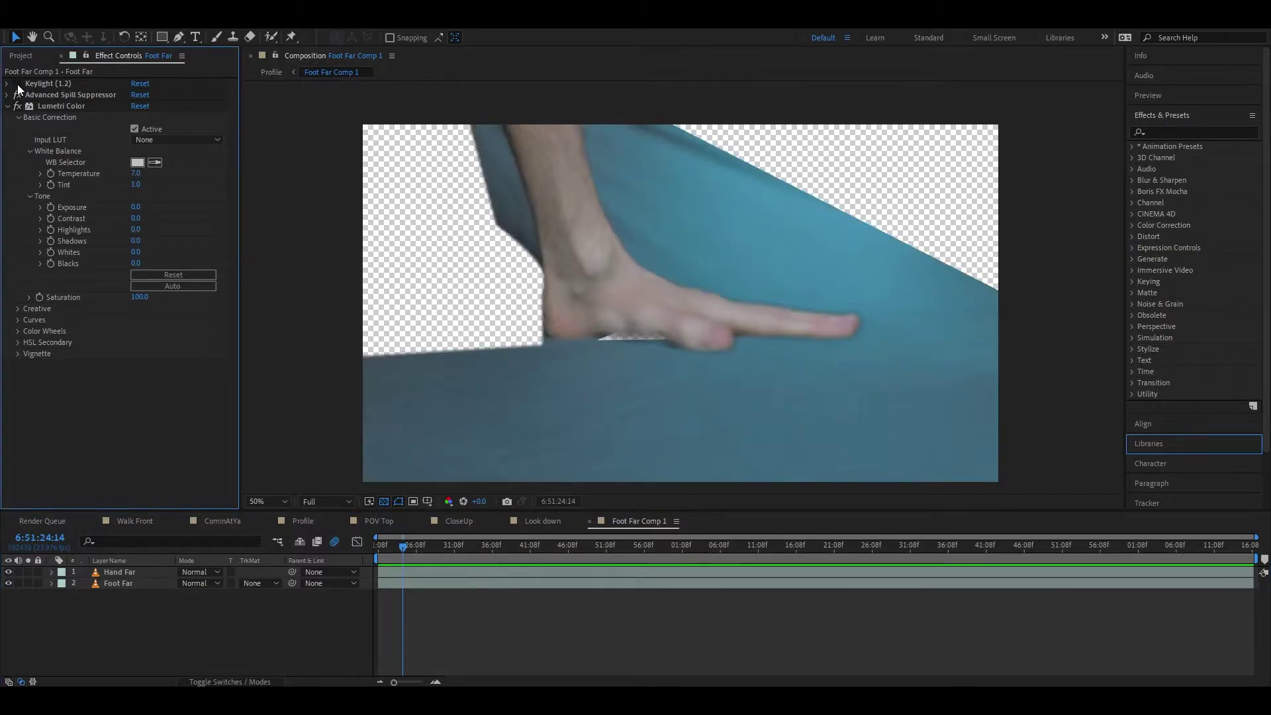
left_click(17, 84)
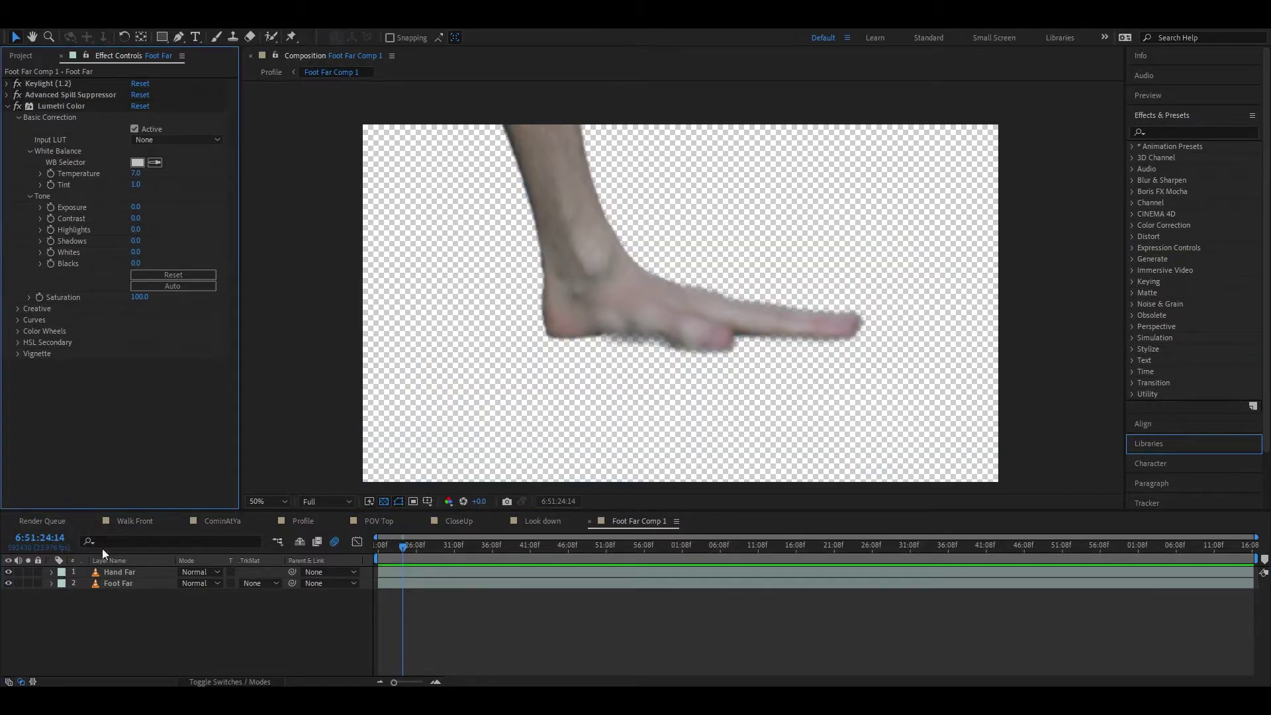
left_click(120, 570)
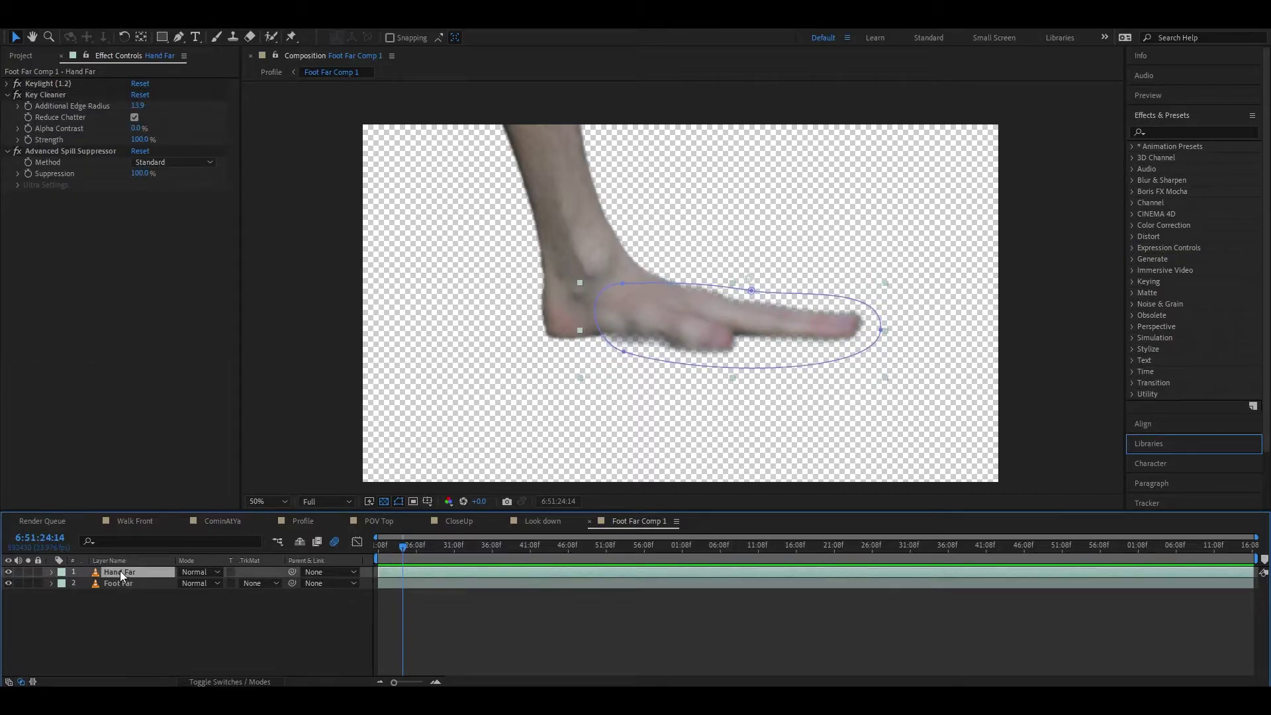
left_click(134, 645)
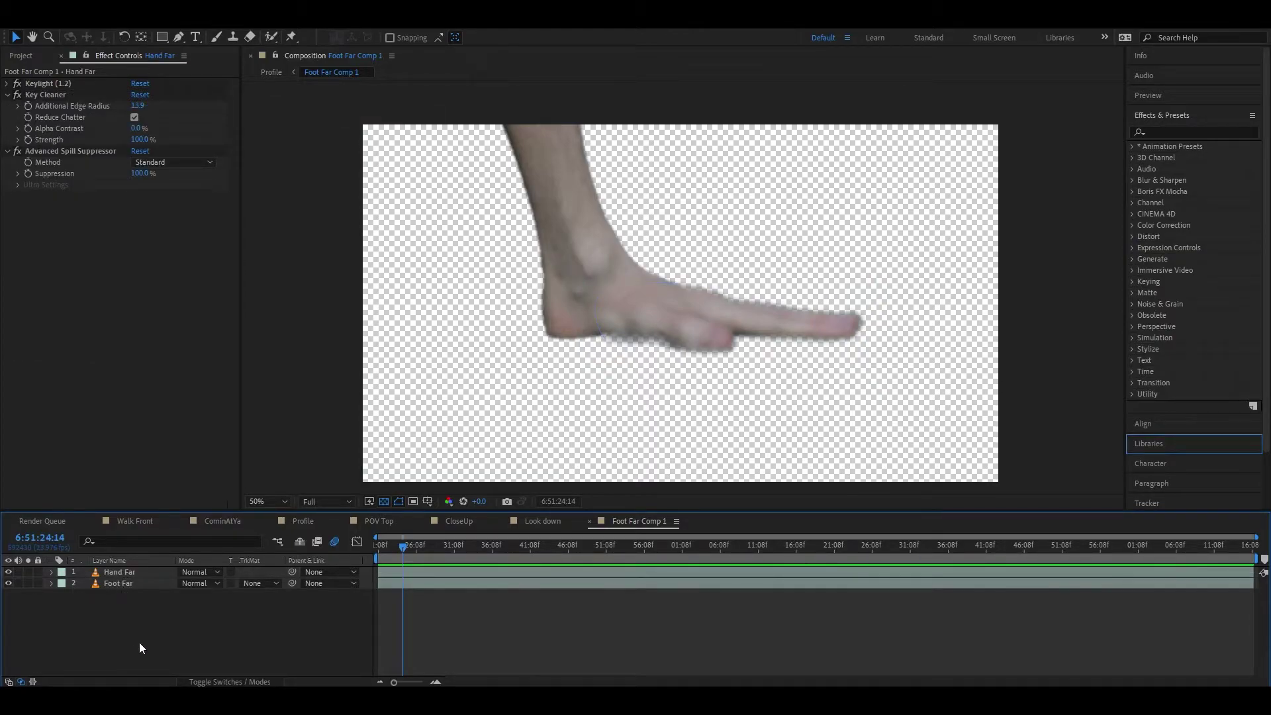
Step: Close Foot Far Comp 1, return to the Profile composition with nothing selected and move the playhead to the start
left_click(589, 521)
left_click(285, 521)
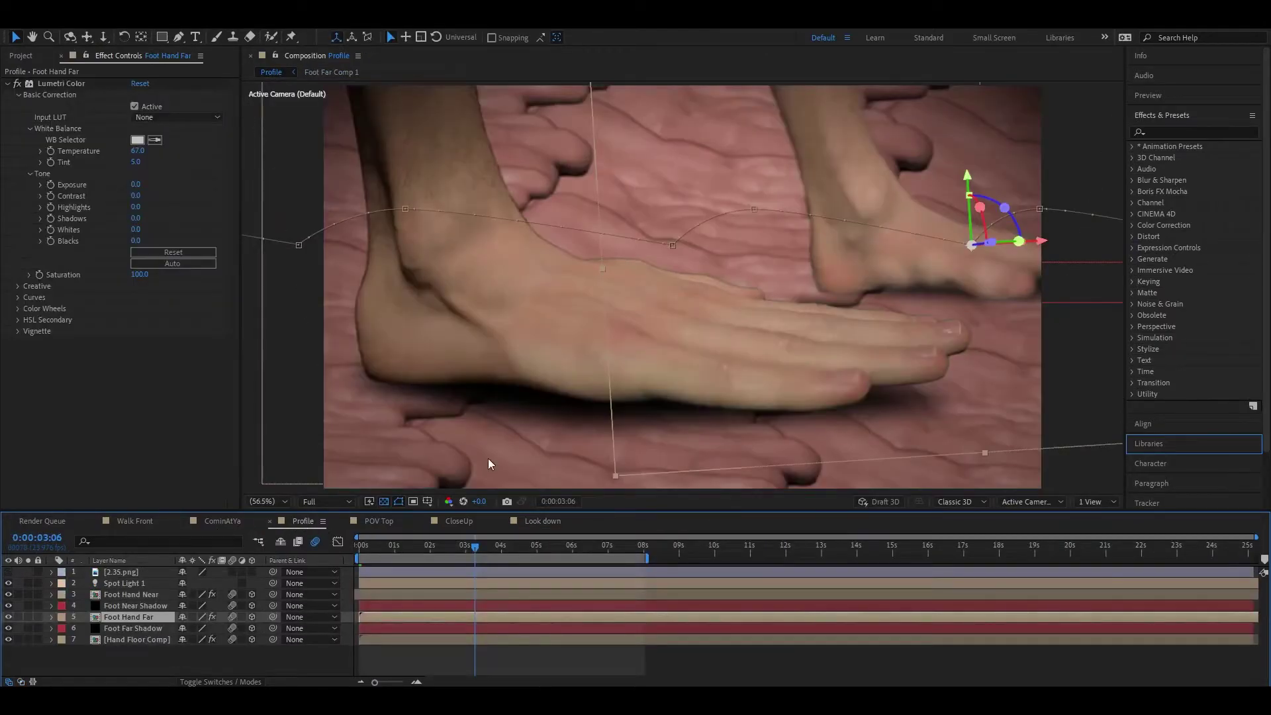
left_click(140, 667)
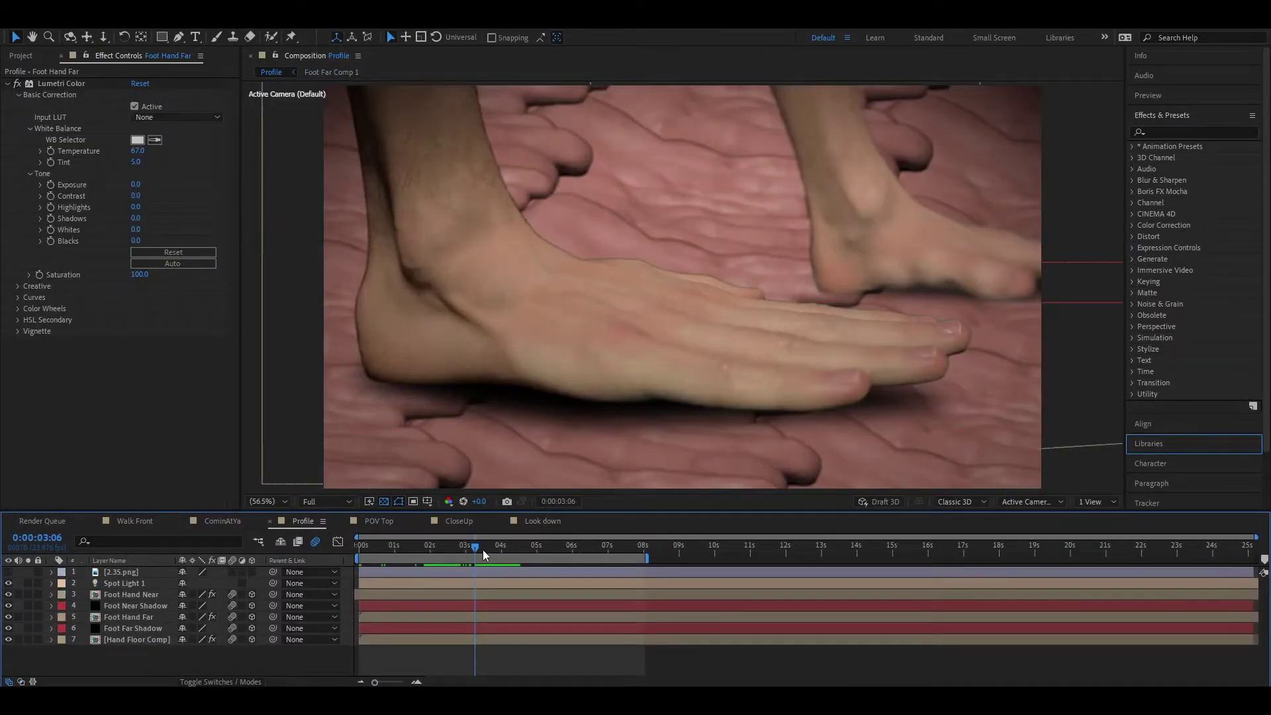
left_click_drag(474, 547, 302, 552)
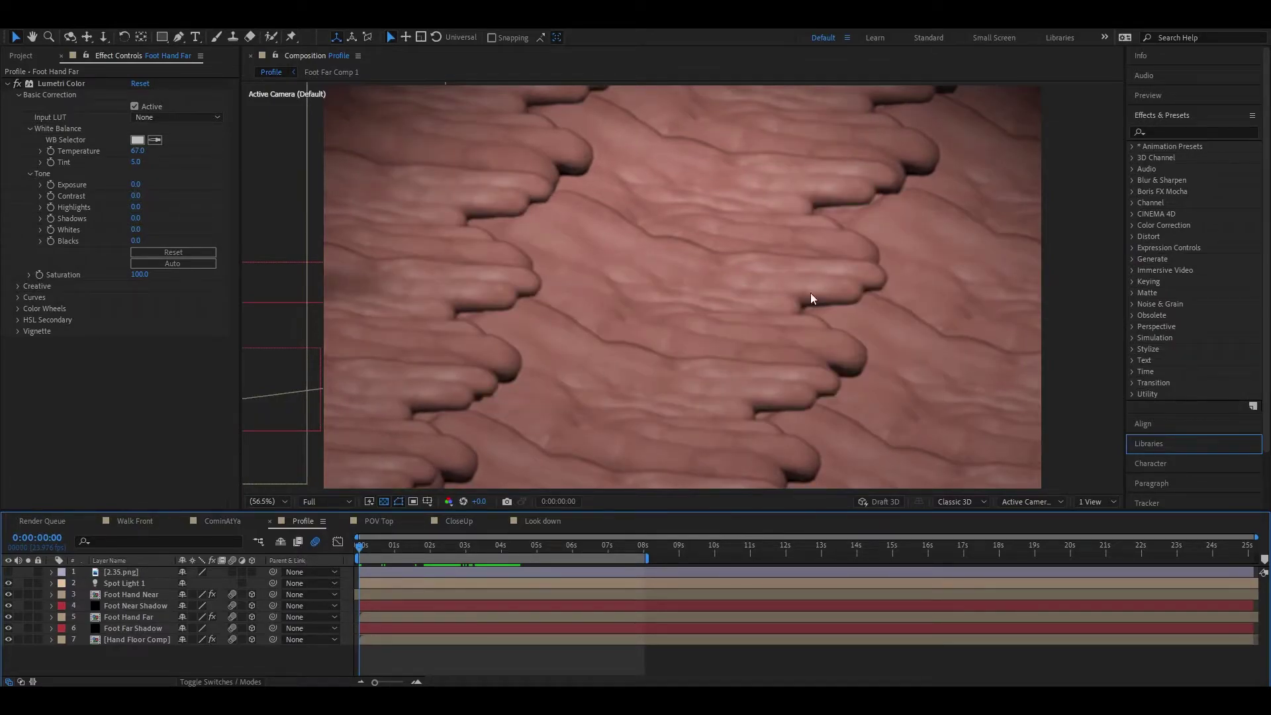
Step: Toggle Spot Light 1's visibility to compare the hand floor with and without it, leaving the light visible and deselected
left_click(130, 584)
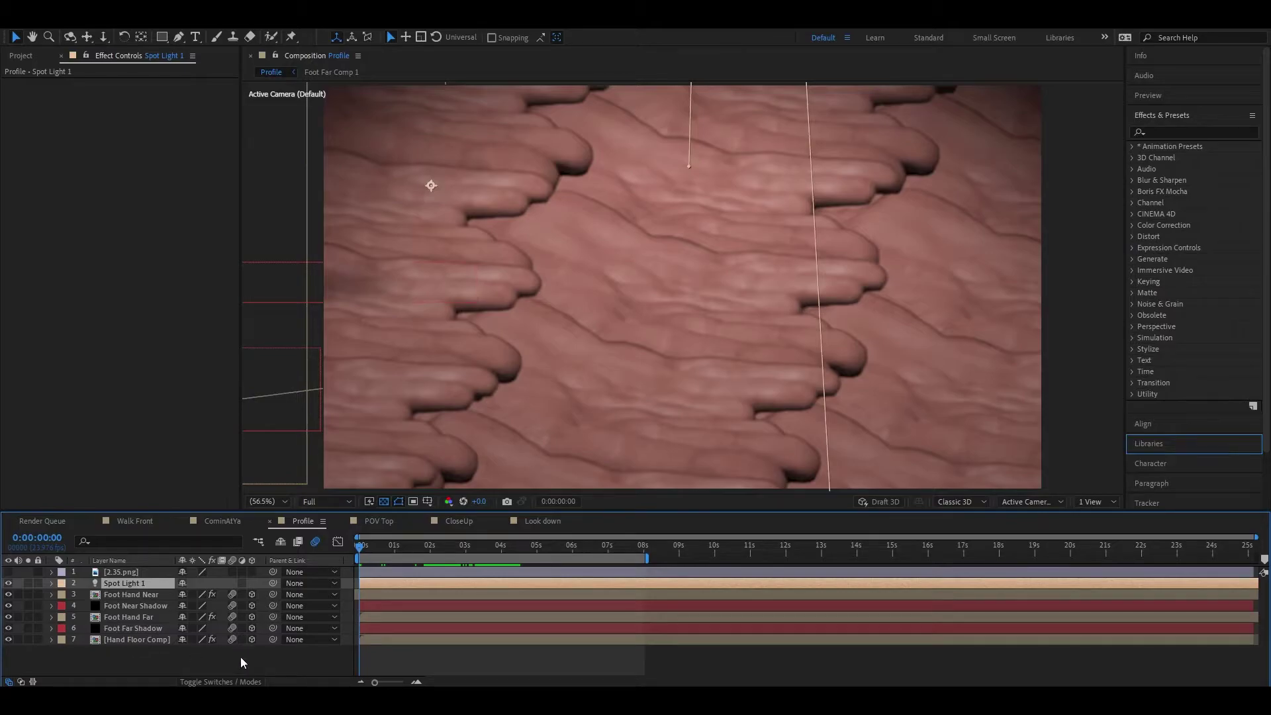
left_click(9, 584)
left_click(9, 584)
left_click(10, 584)
left_click(9, 584)
left_click(9, 584)
left_click(288, 661)
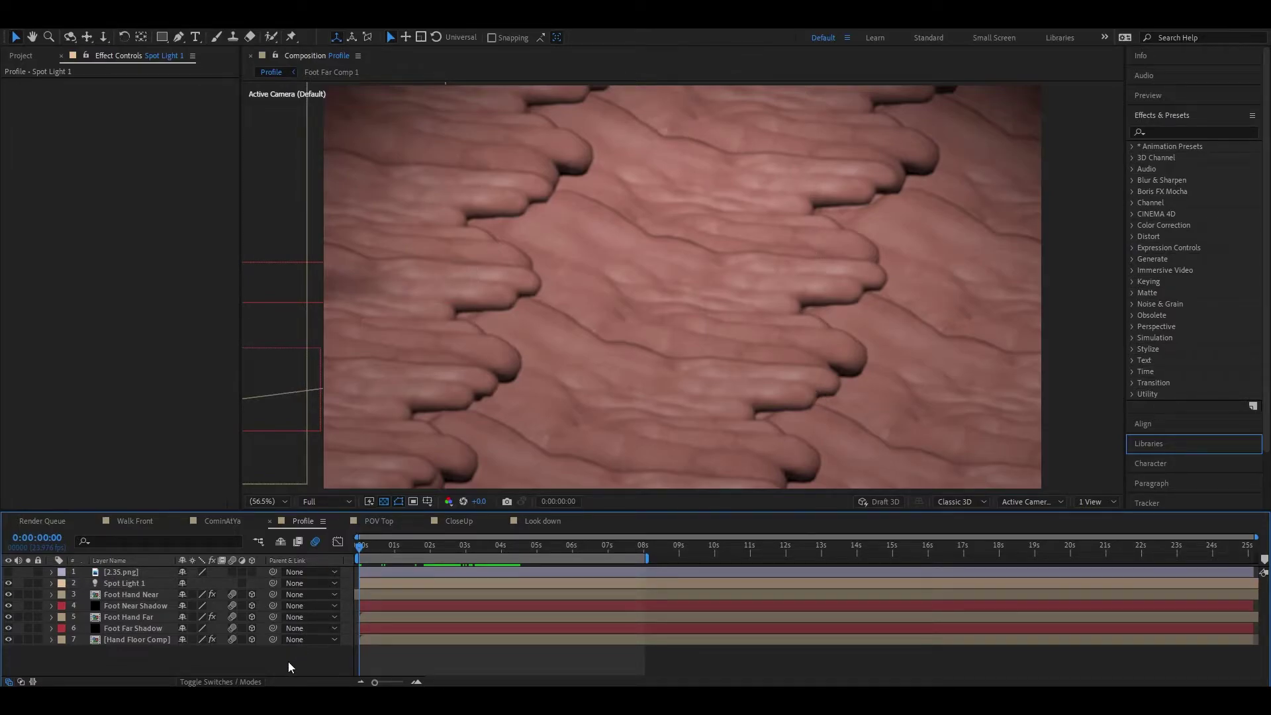
Step: Preview the Profile walk around 0:00:02:16 and switch to the CominAtYa composition
left_click_drag(447, 545, 454, 545)
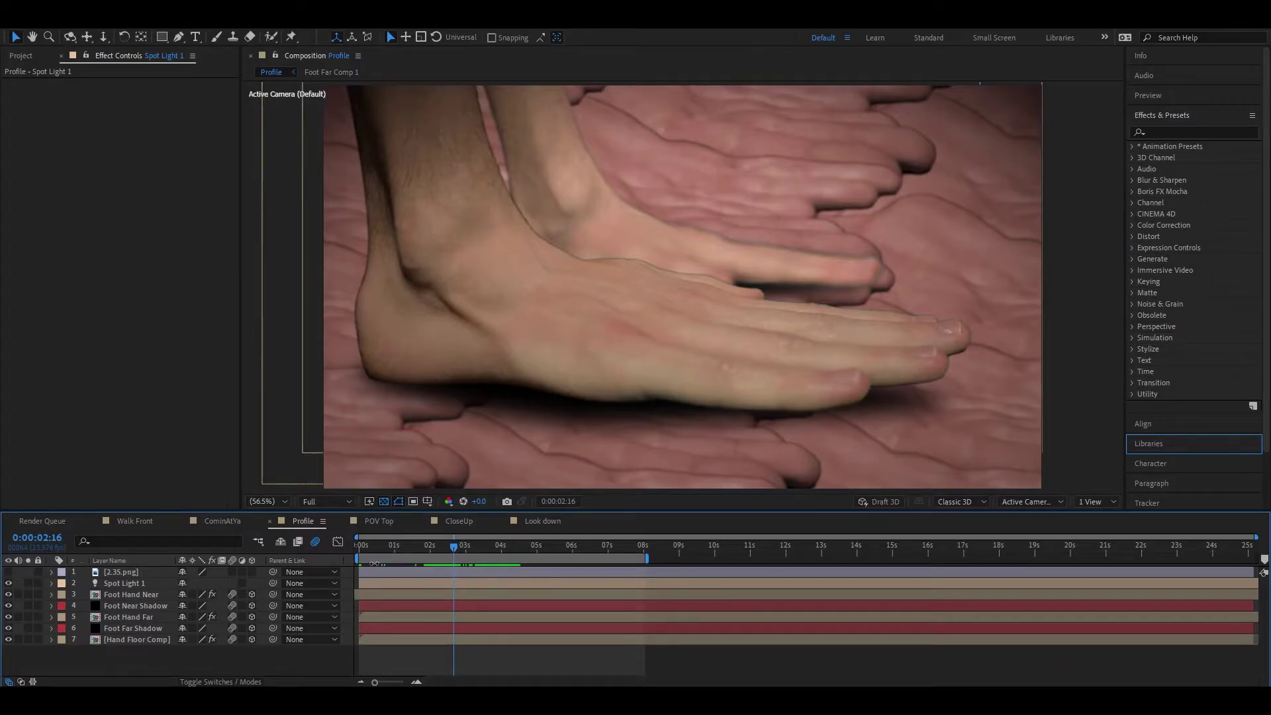
left_click_drag(456, 543, 454, 576)
left_click(234, 520)
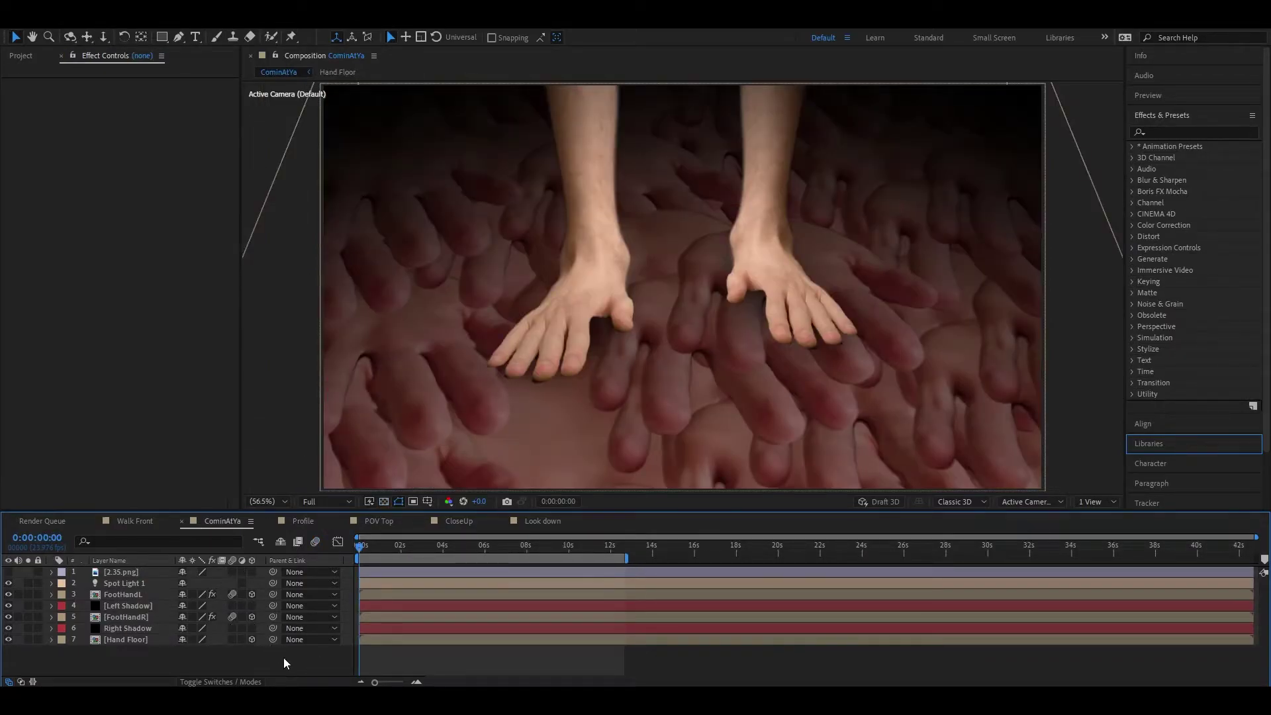
Step: Inspect CominAtYa's Hand Floor layer, then select the FootHandR layer to show its Lumetri Color effect
left_click(123, 640)
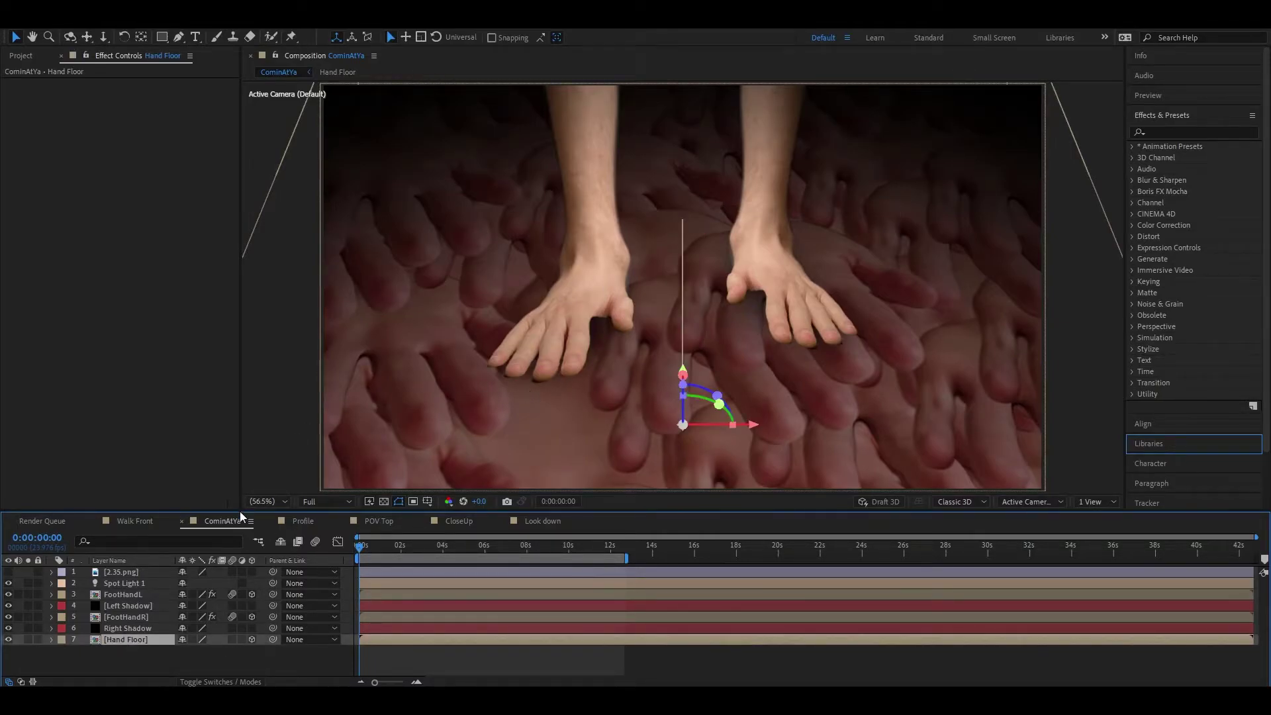
left_click(286, 662)
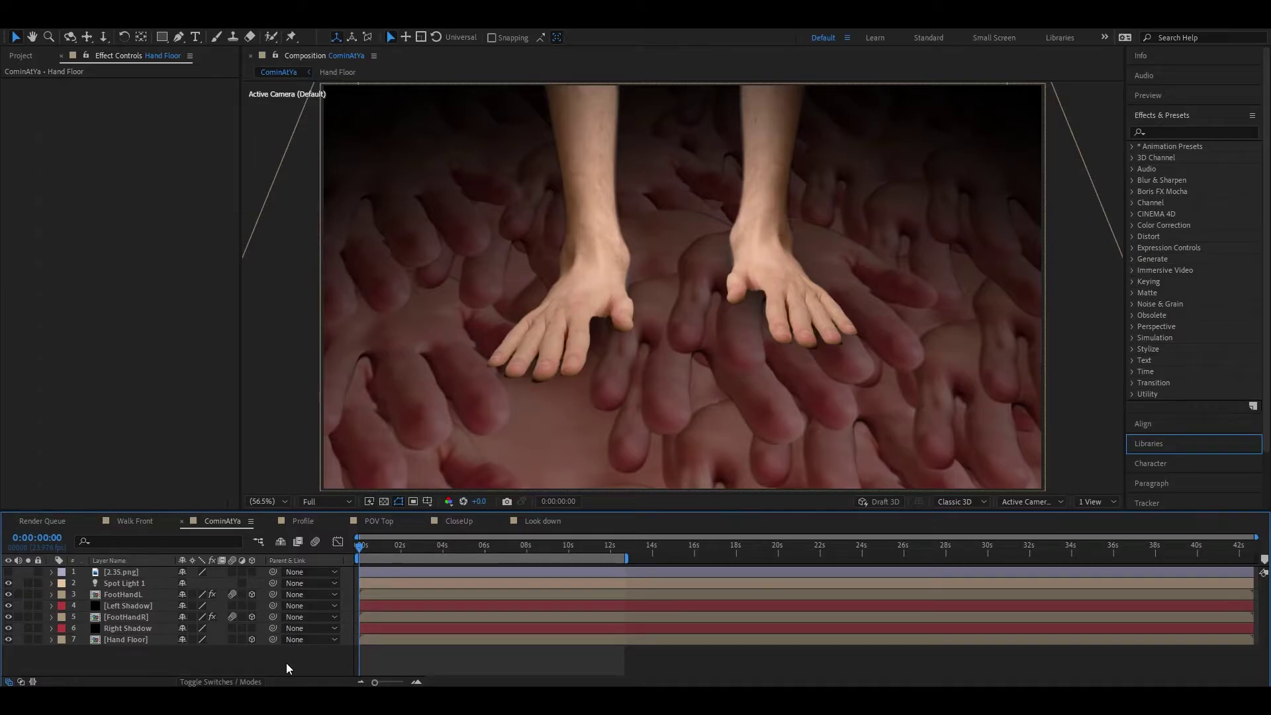
left_click(132, 617)
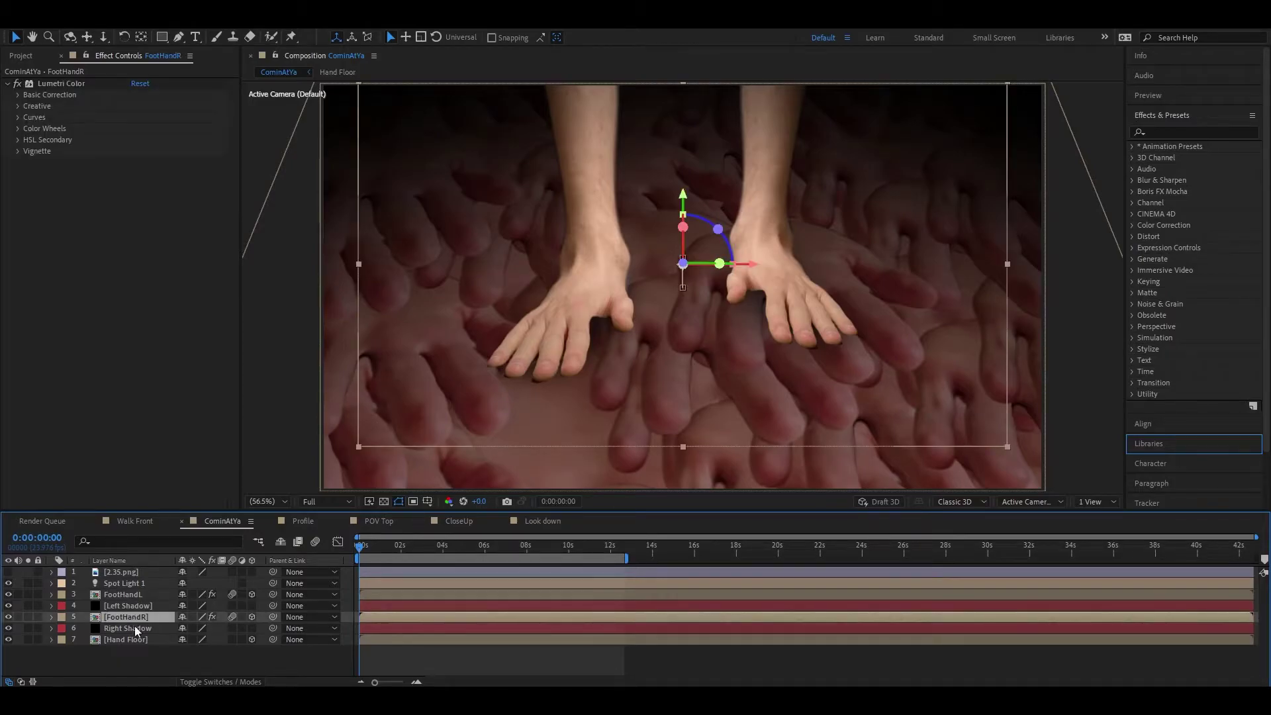
Step: Select the FootHandR and FootHandL layers in turn to examine both hand-feet against the floor, leaving nothing selected
left_click(167, 663)
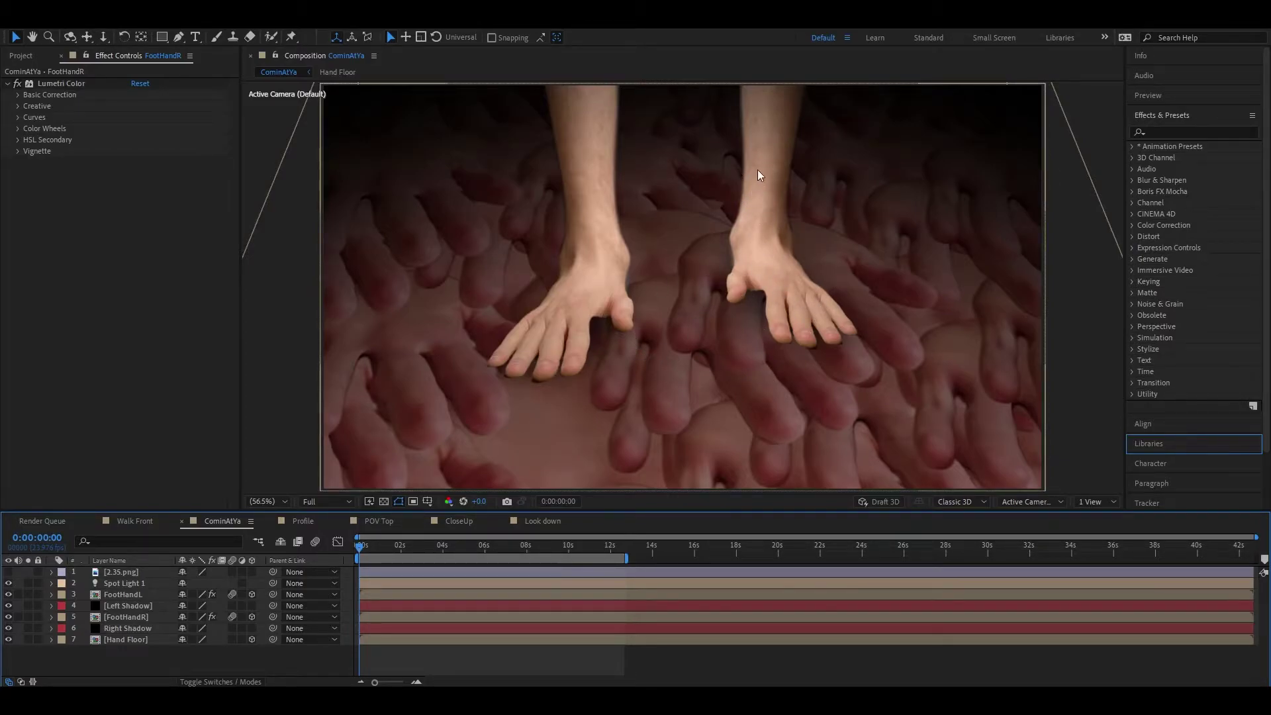
left_click(122, 617)
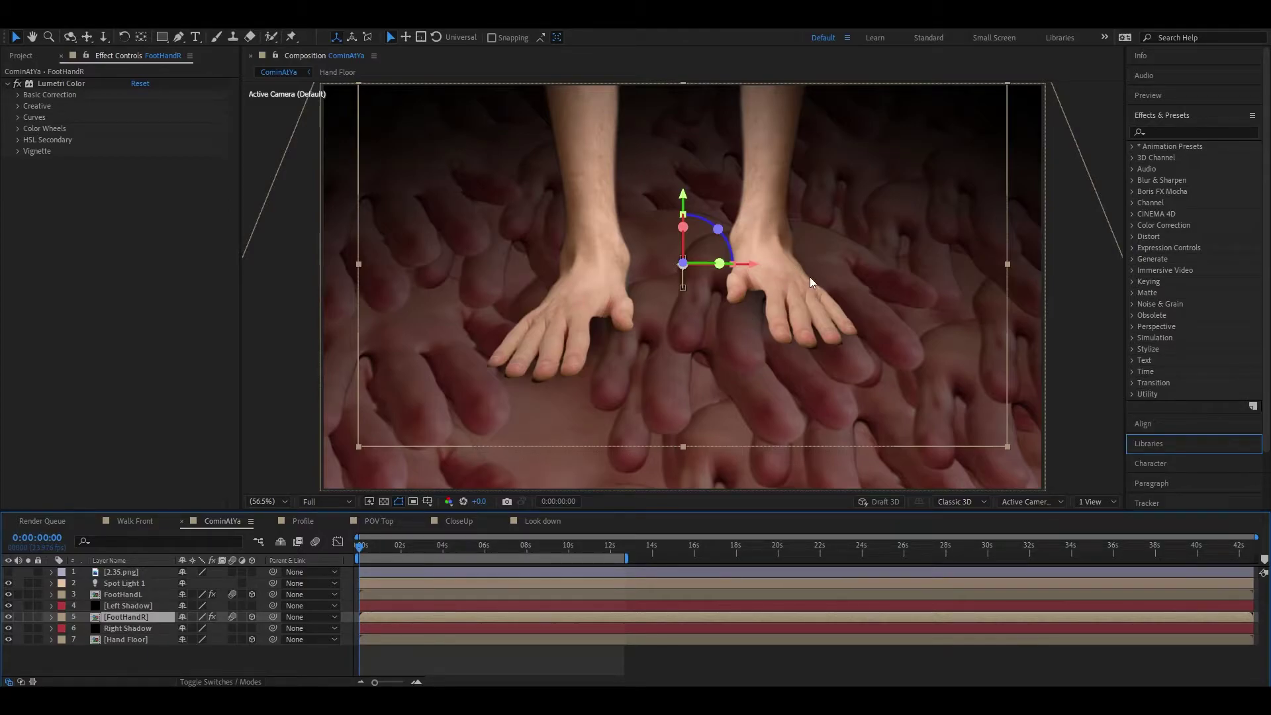
left_click(291, 662)
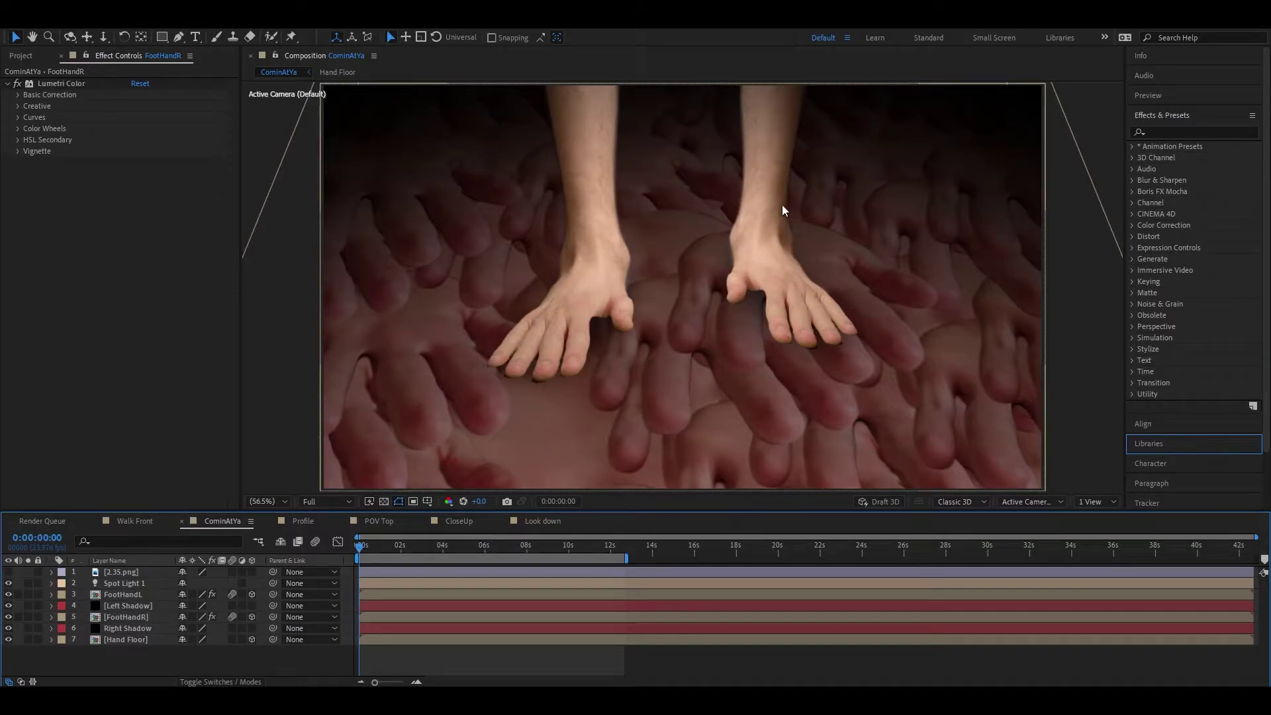
left_click(773, 307)
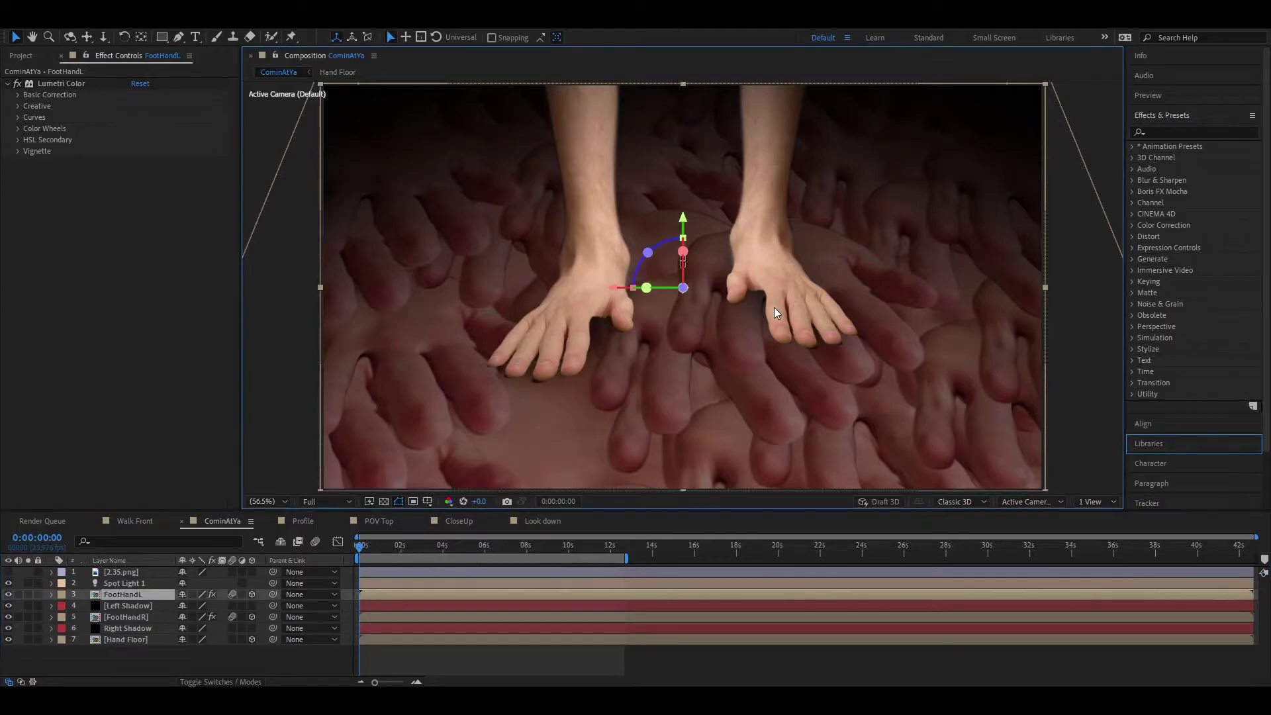
left_click(157, 667)
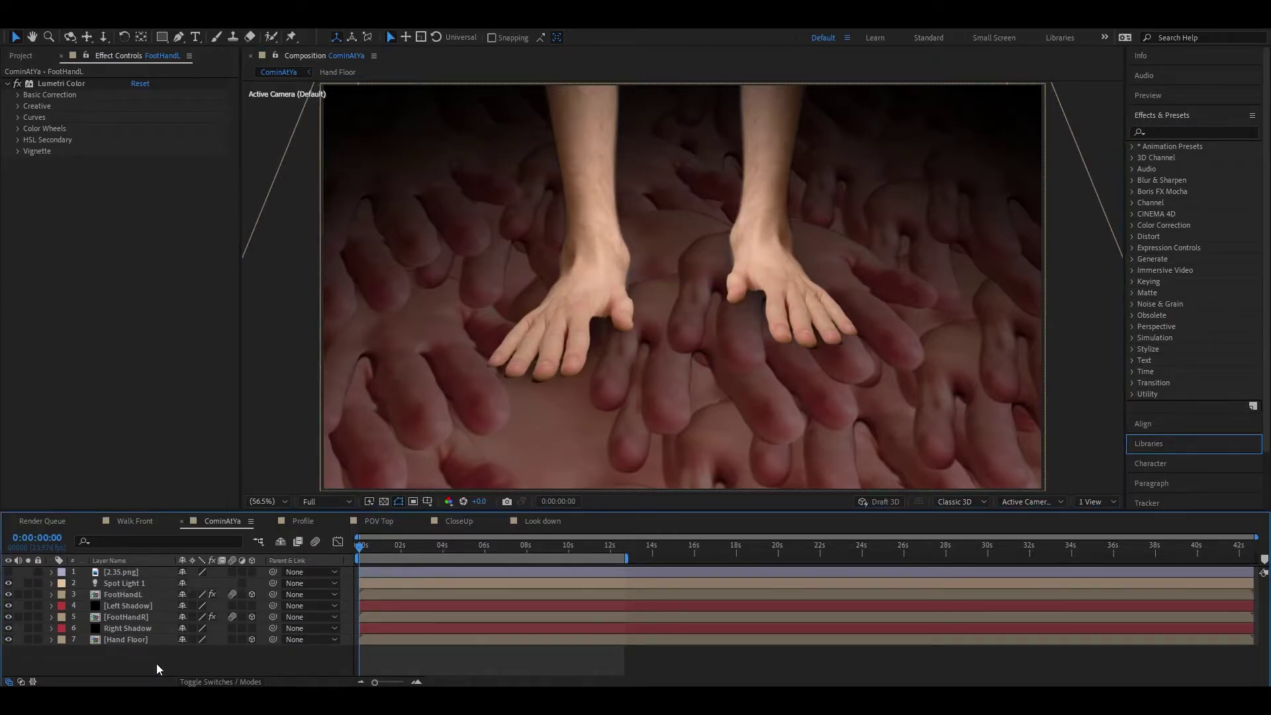
left_click(156, 614)
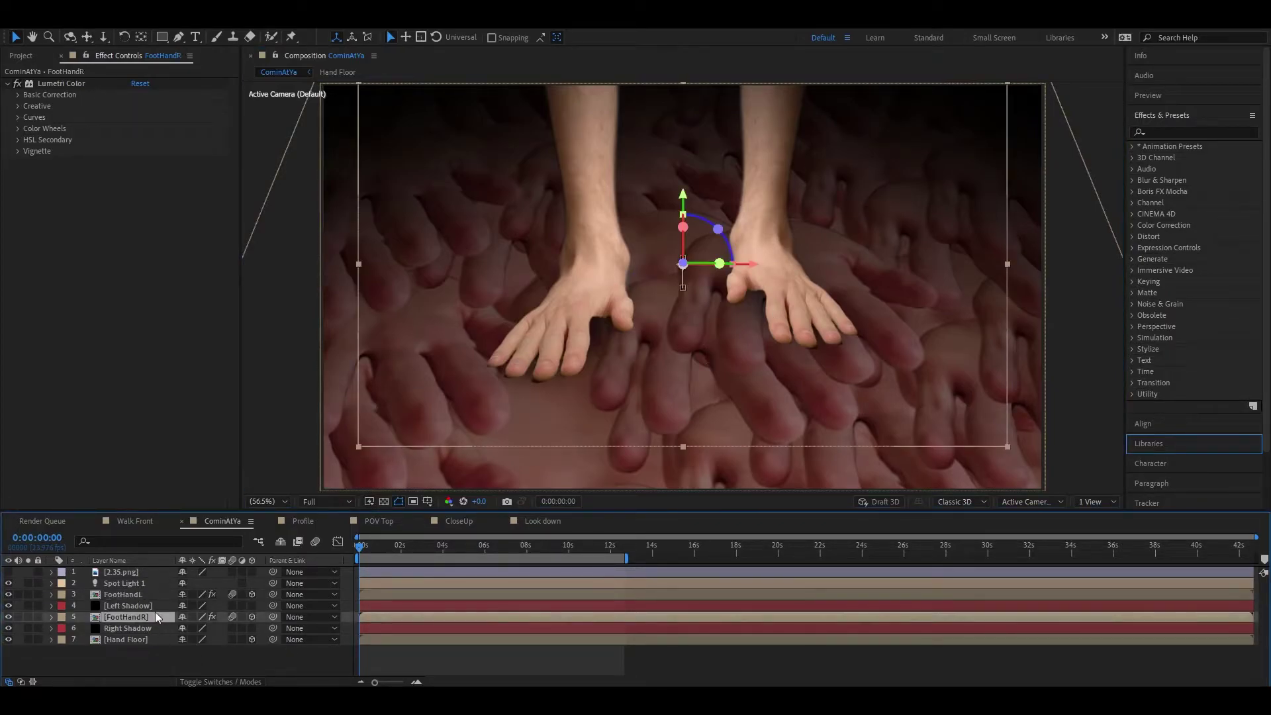
left_click(145, 594)
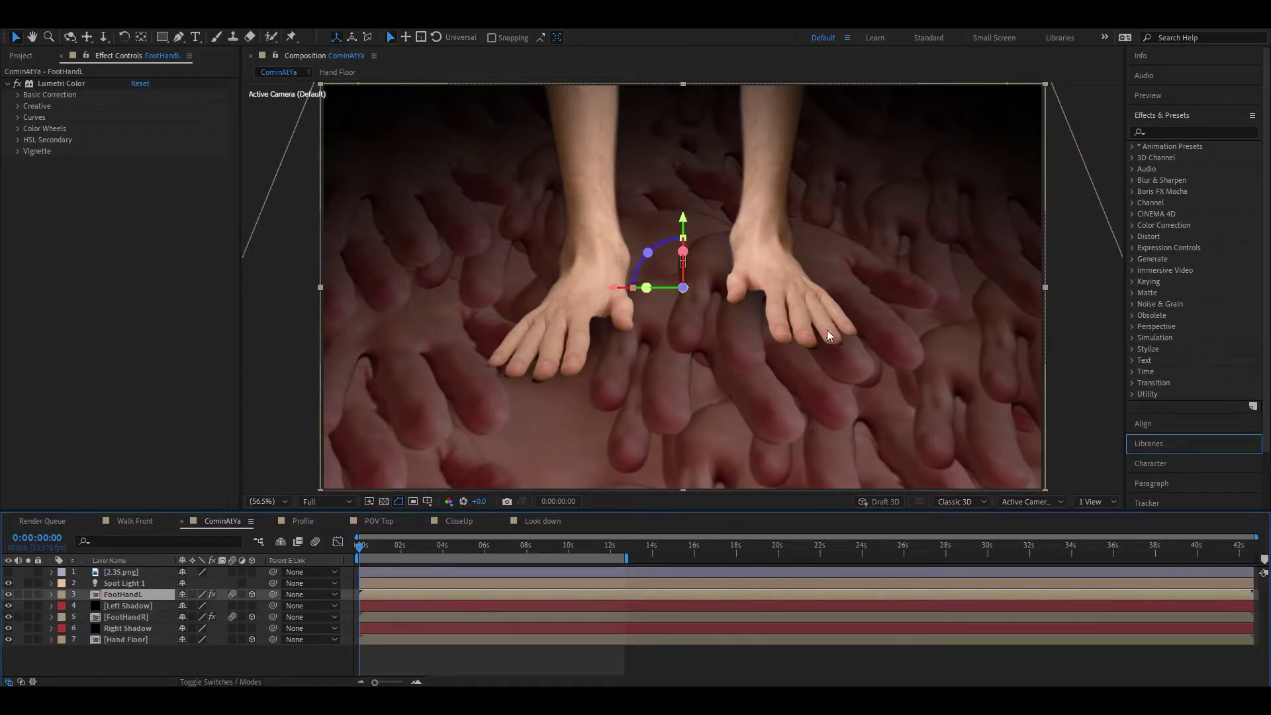
left_click(225, 656)
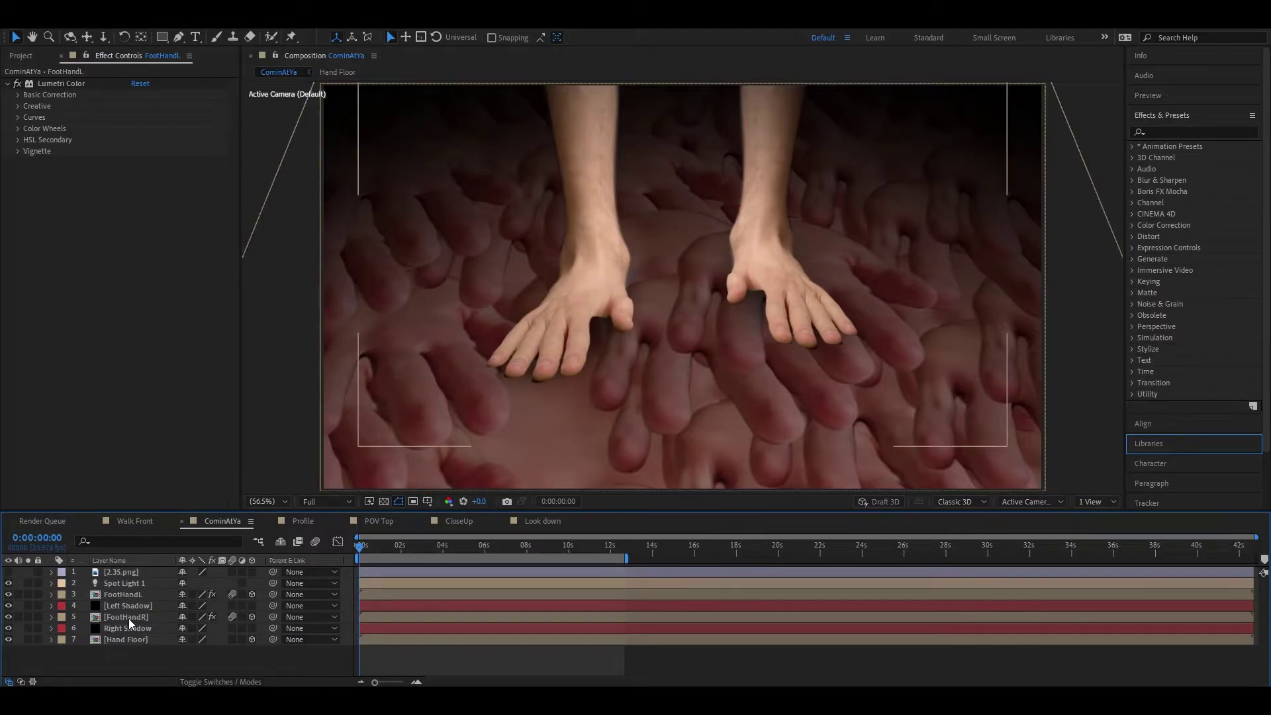
Step: Open the FootHandR precomposition and inspect the Feet R layer's mask, Keylight and Lumetri Color effects, leaving it deselected
double_click(97, 618)
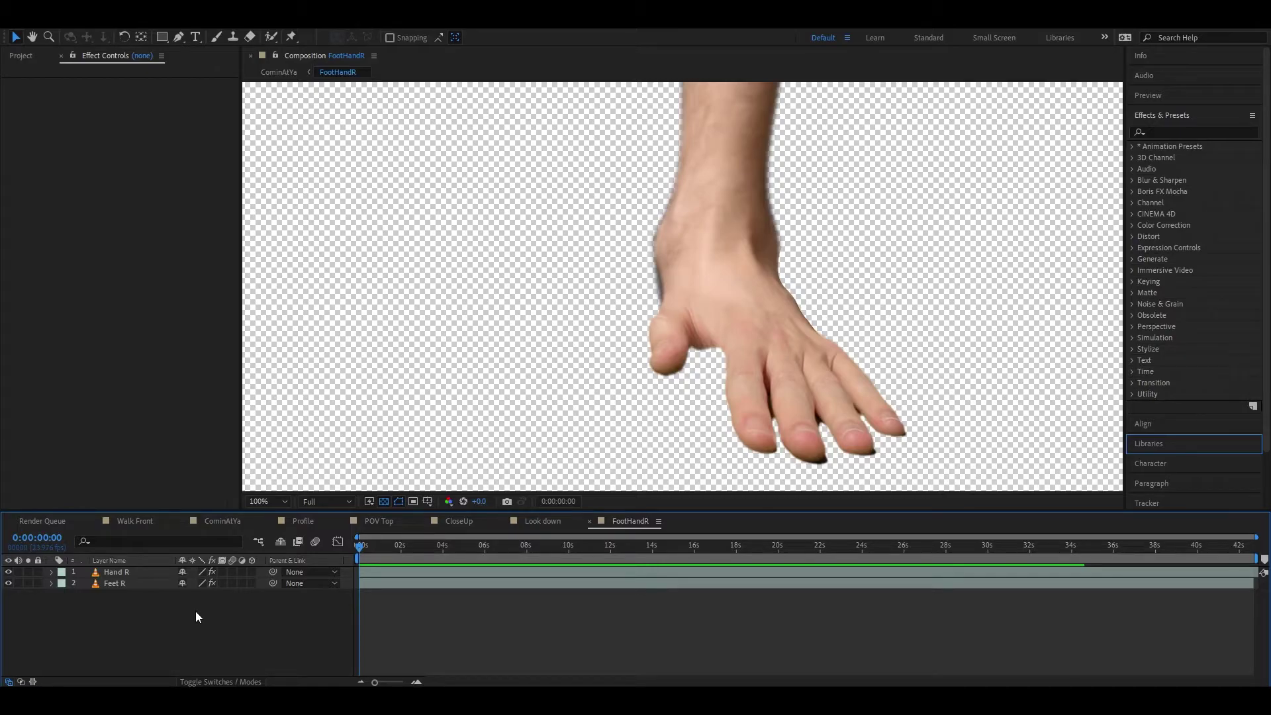
left_click(113, 584)
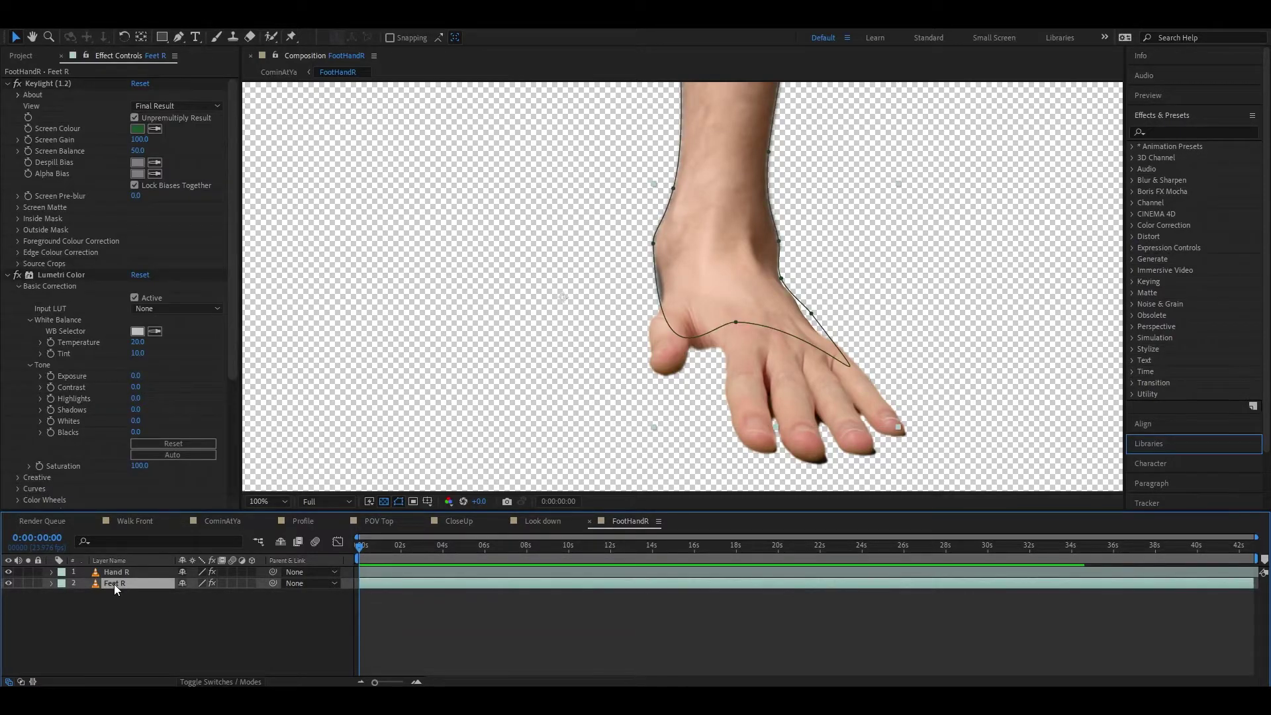
left_click(145, 636)
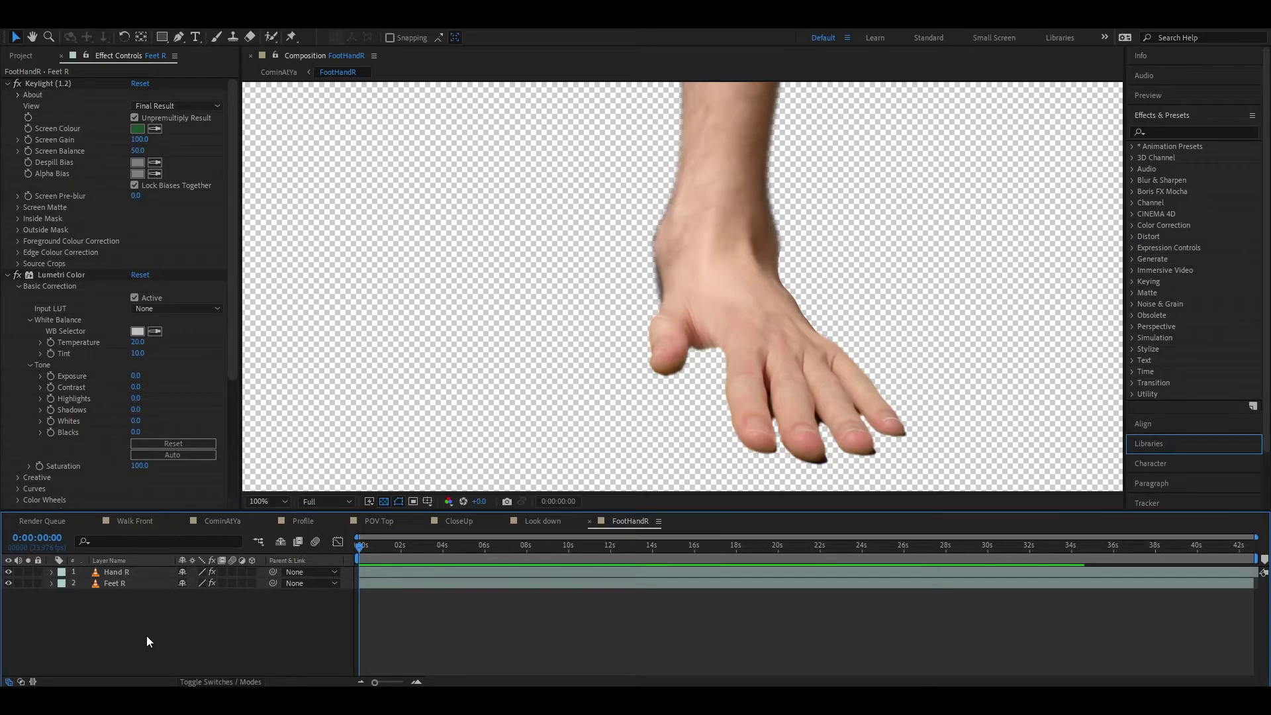
Step: Select the Hand R layer, collapse its Keylight settings and examine its effect list and full mask outlines
left_click(126, 571)
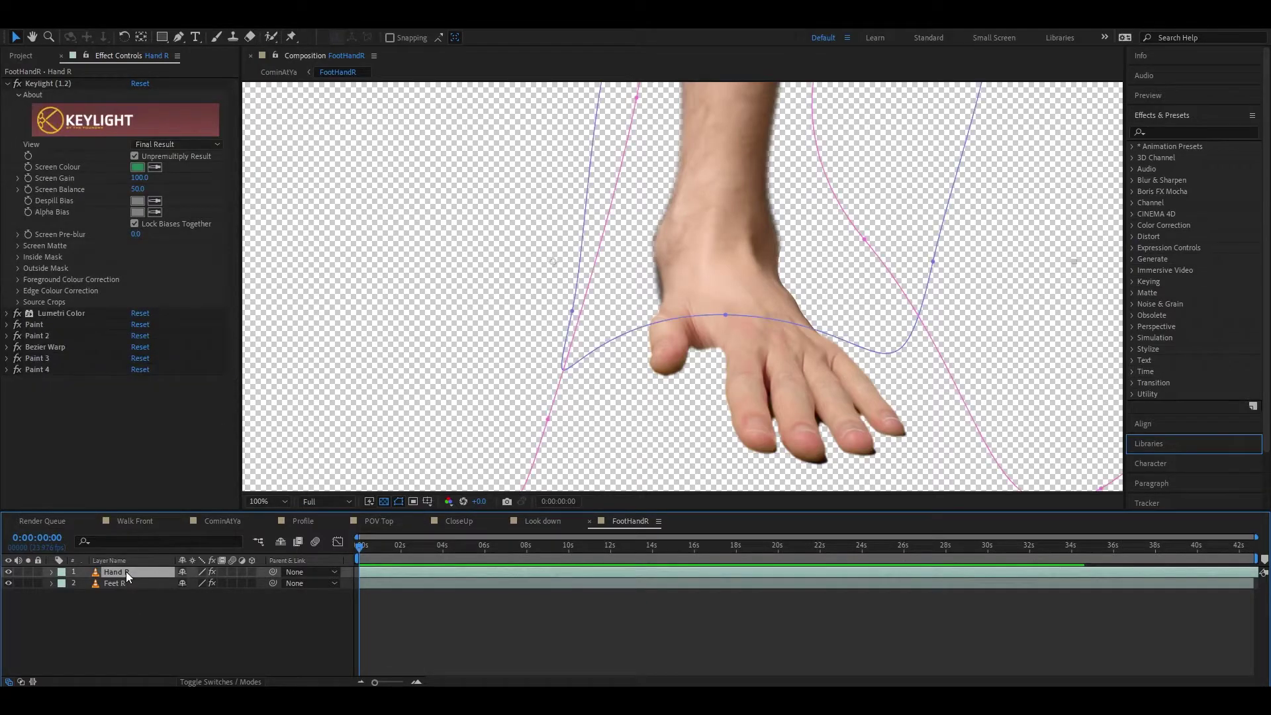
left_click(8, 84)
scroll(583, 336, "down", 4)
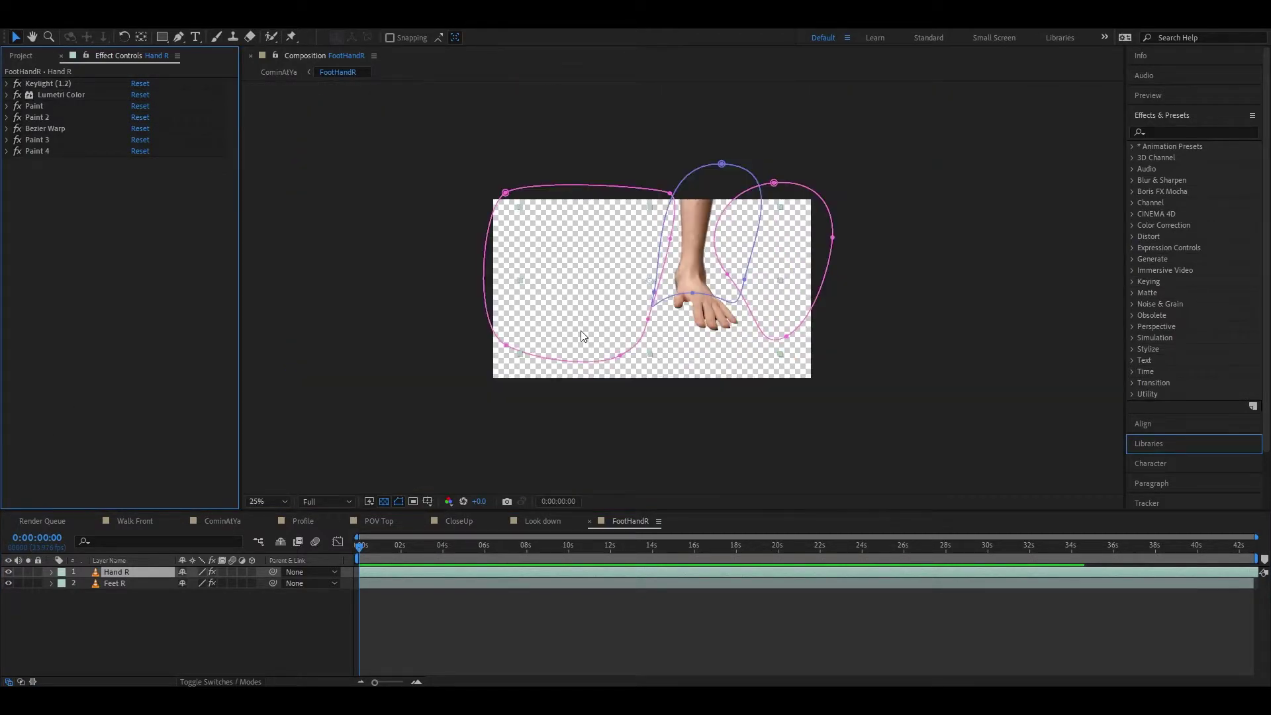
scroll(582, 334, "up", 4)
scroll(582, 335, "down", 2)
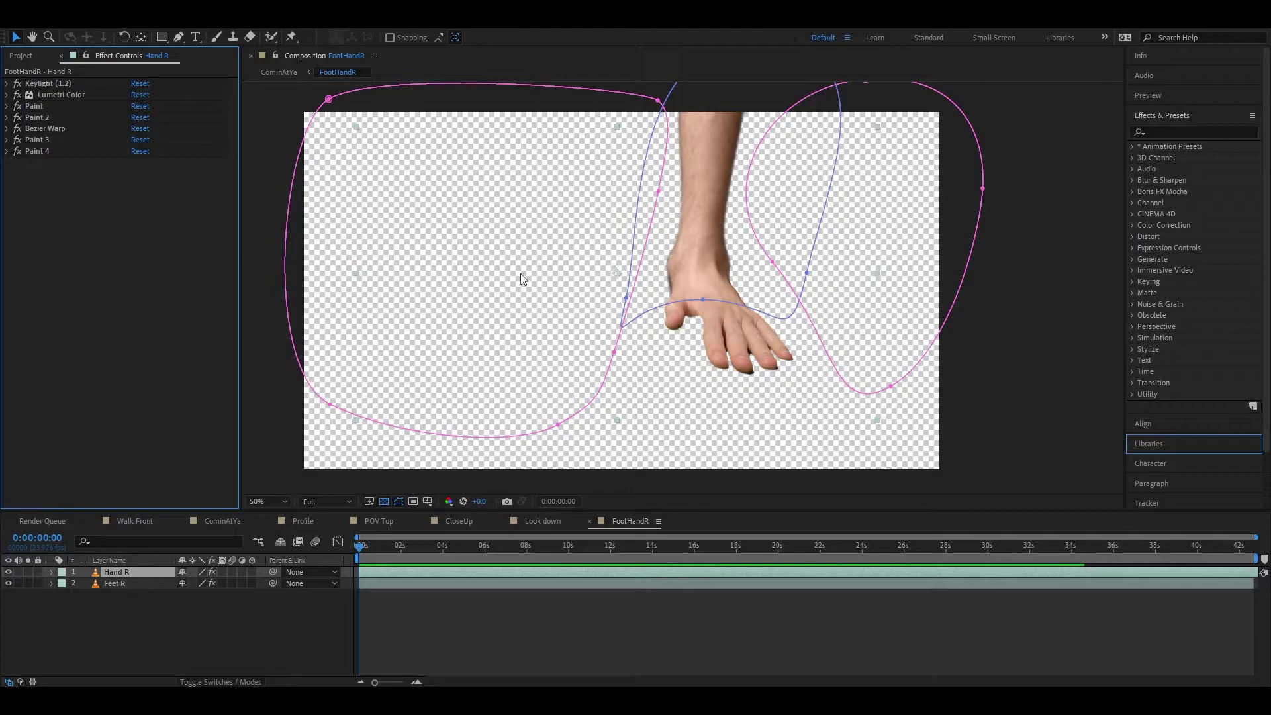
Step: Solo the Hand R layer and disable all seven of its effects, from Keylight through Paint 4
left_click(28, 572)
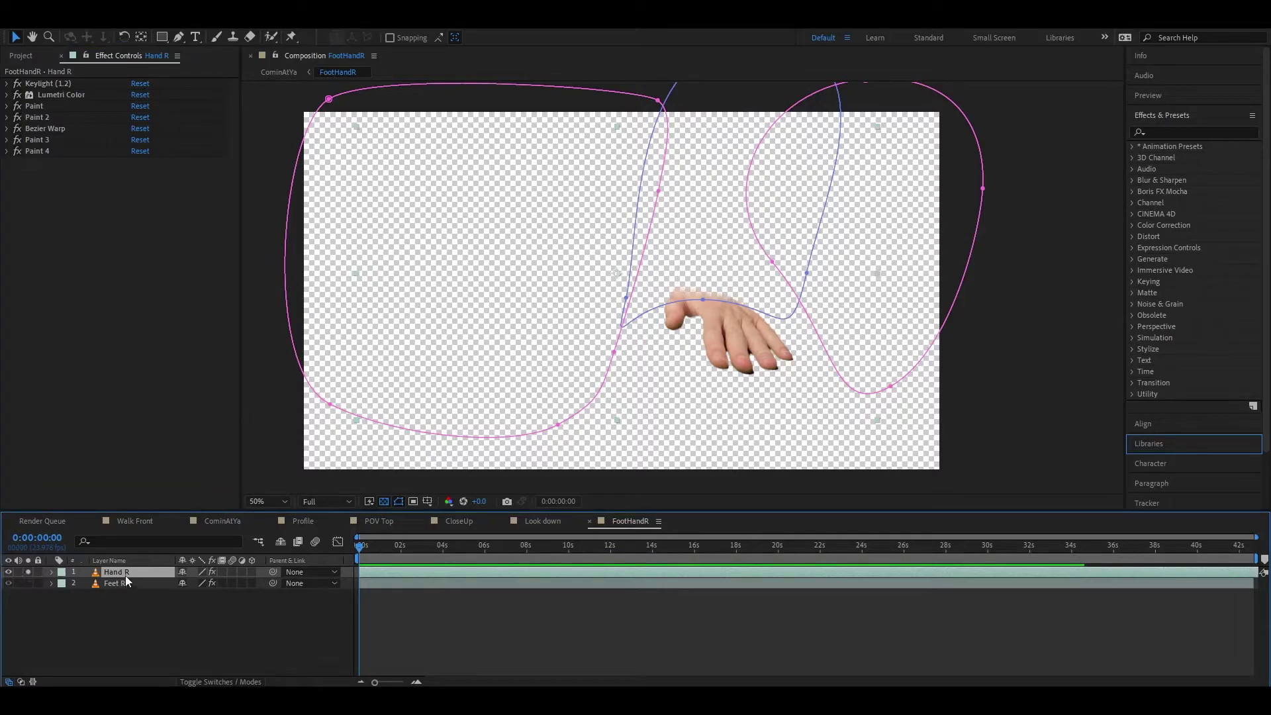
left_click_drag(18, 151, 18, 83)
left_click(267, 591)
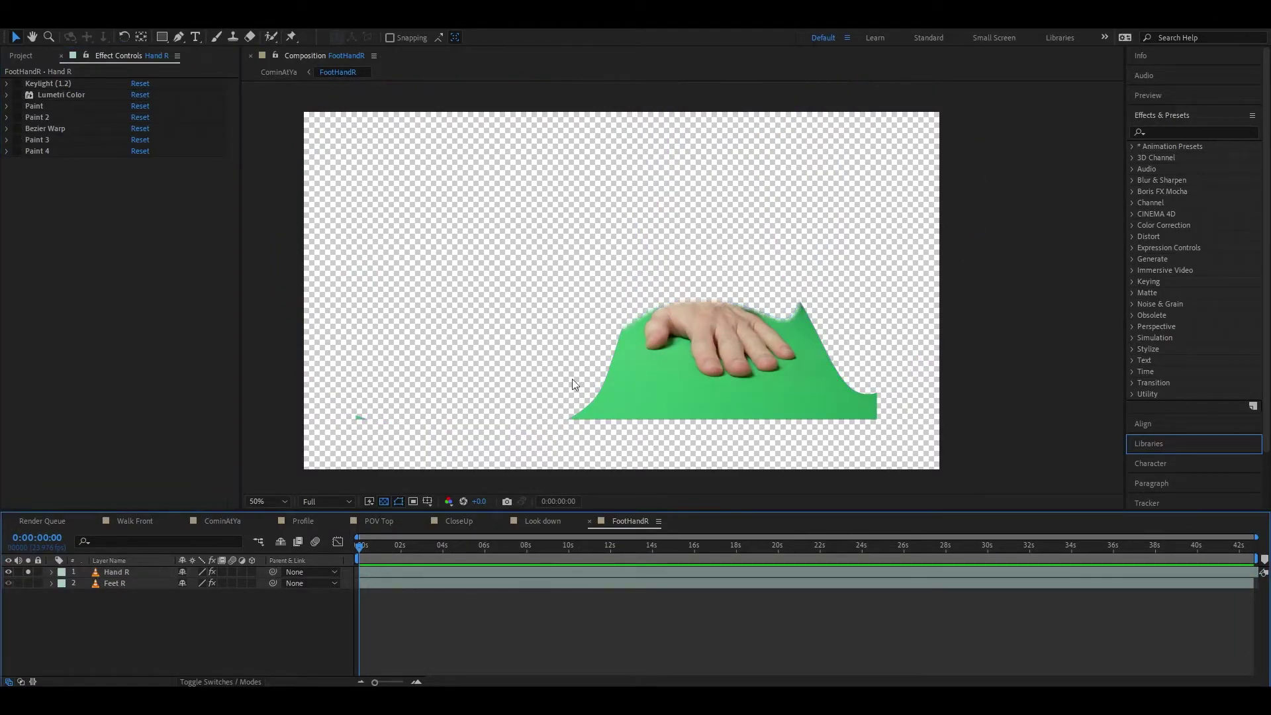
Step: Reveal Hand R's masks and set the mode of Mask 1, Mask 2 and Mask 3 to None
left_click(112, 574)
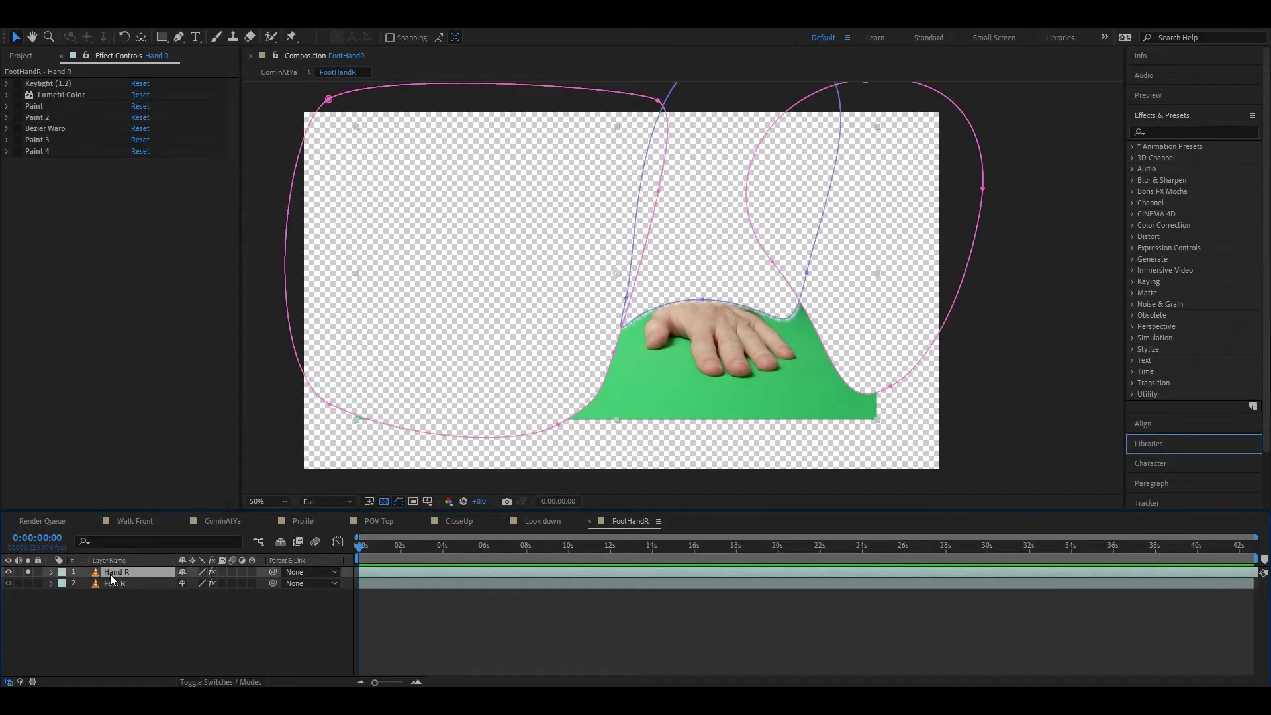
key("m")
left_click(113, 582)
left_click(120, 629, "shift")
left_click(196, 629)
left_click(233, 525)
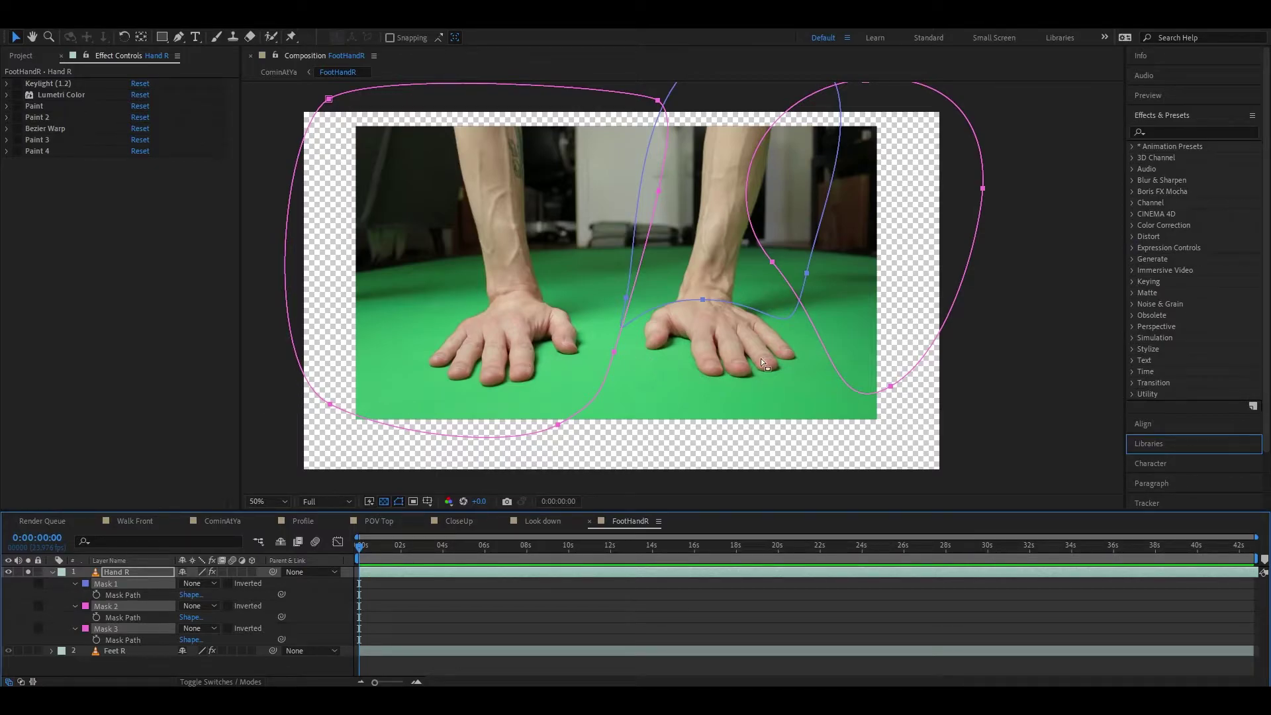
Step: Set all three masks on the Hand R layer to Subtract and collapse the layer's properties
left_click(192, 585)
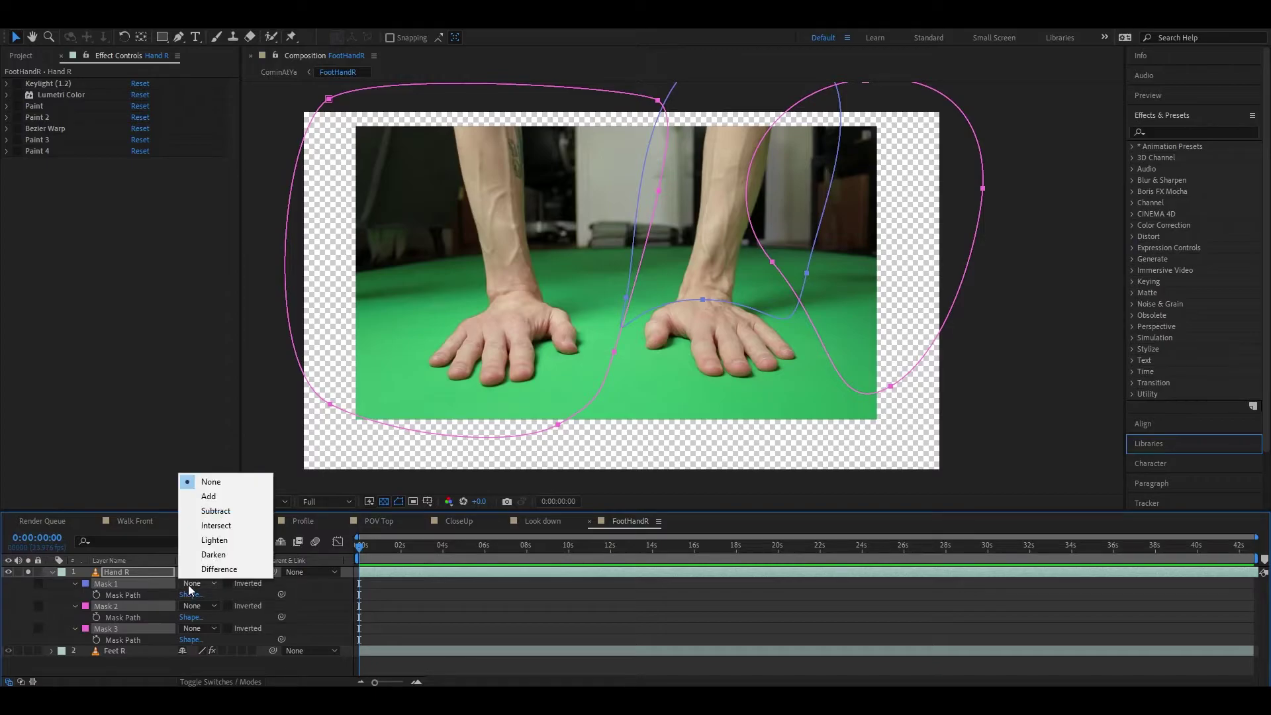
left_click(213, 511)
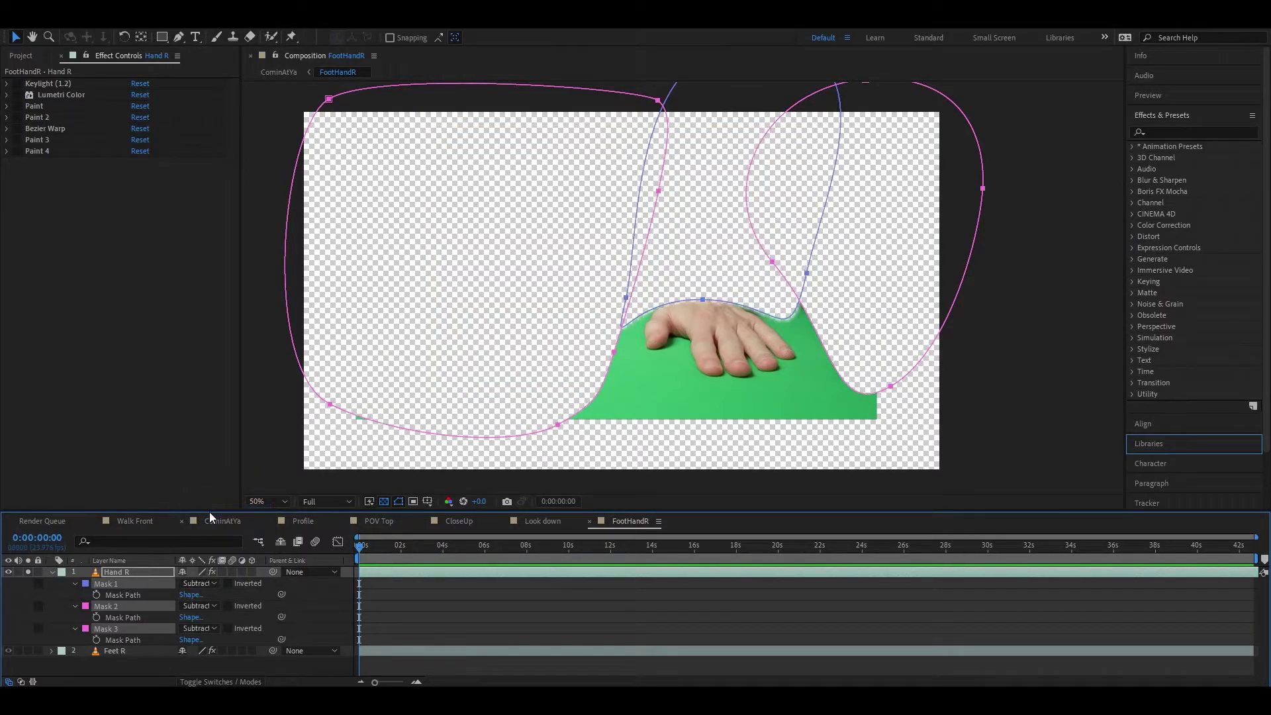
left_click(53, 572)
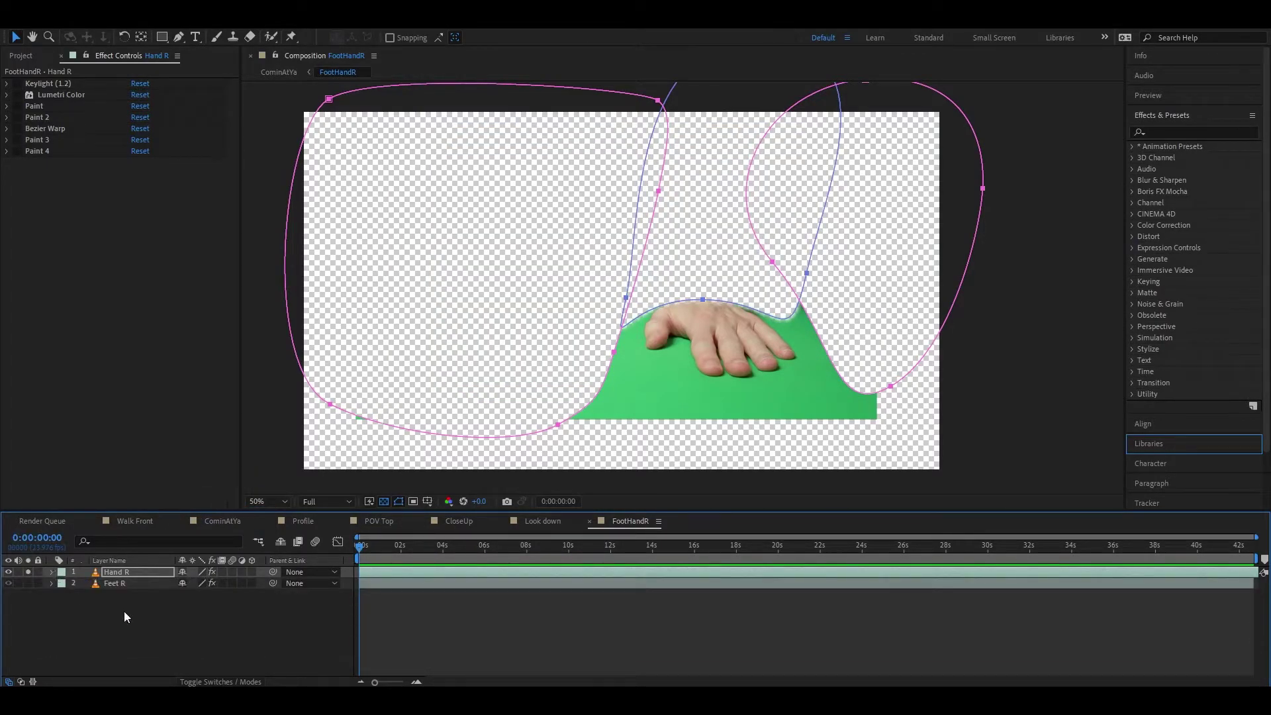
Step: Enable the Keylight (1.2), Lumetri Color, Paint and Paint 2 effects on the Hand R layer
left_click(18, 83)
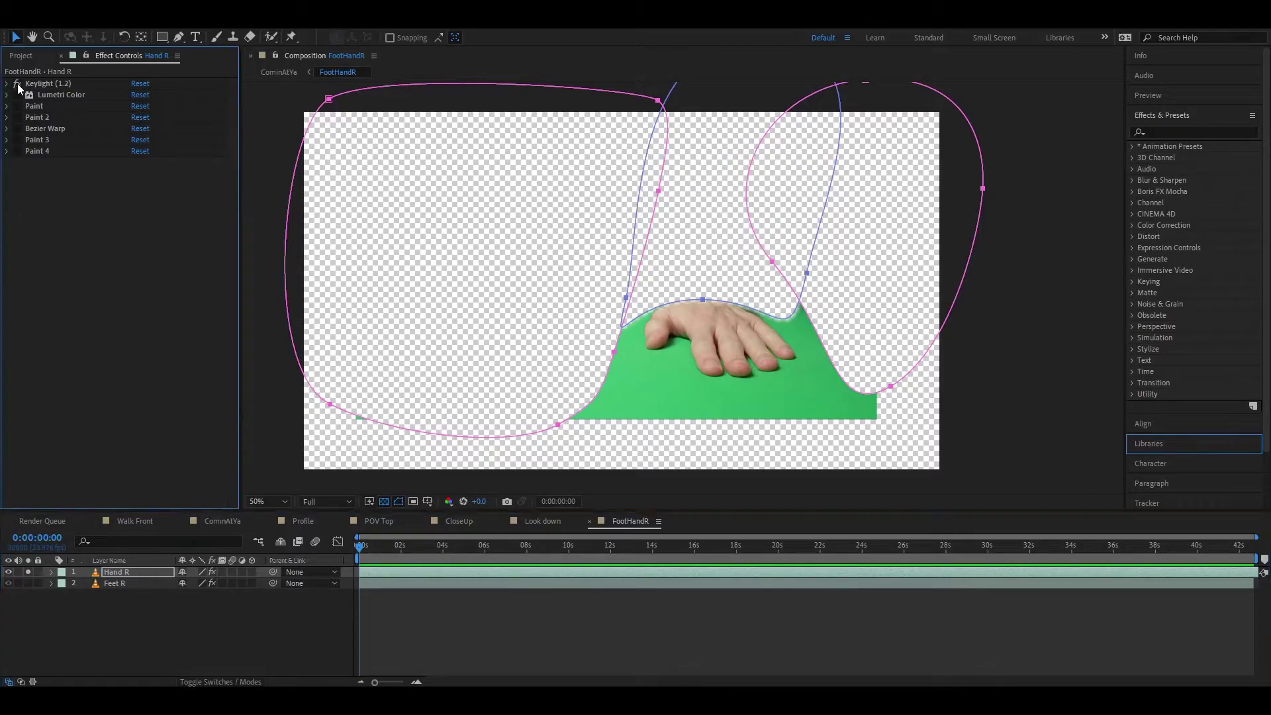
left_click(18, 95)
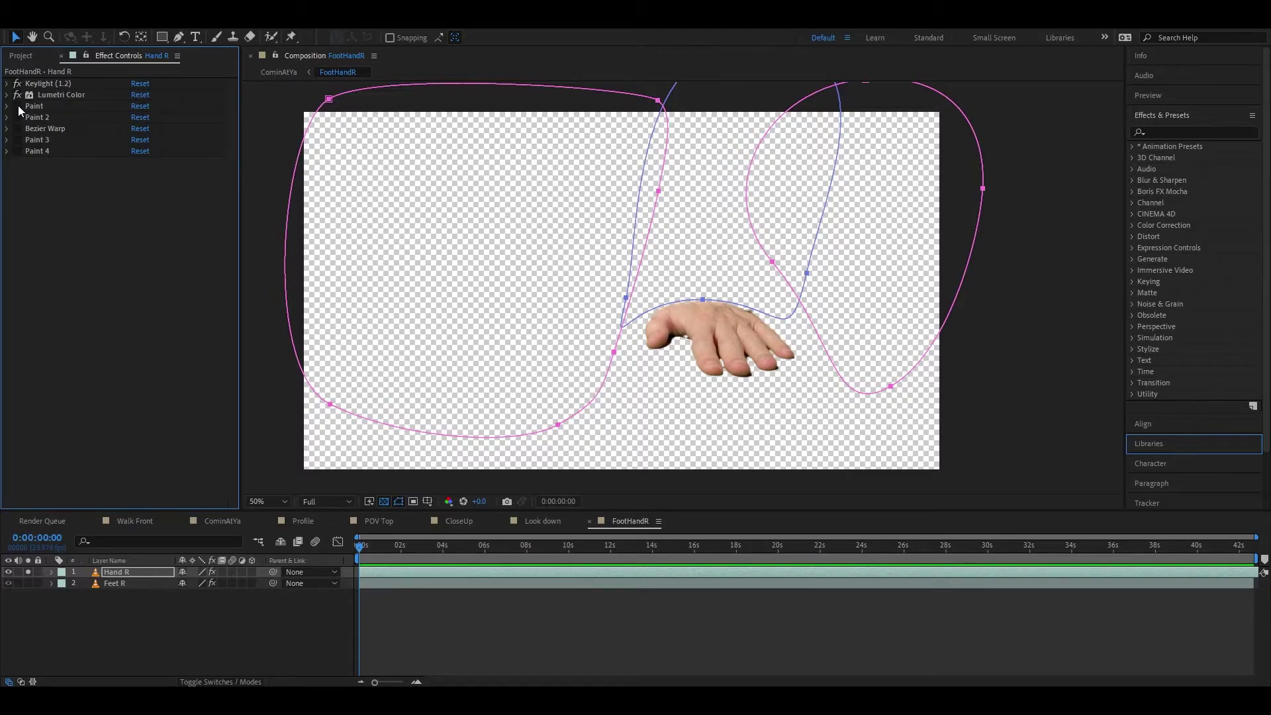
scroll(805, 415, "up", 3)
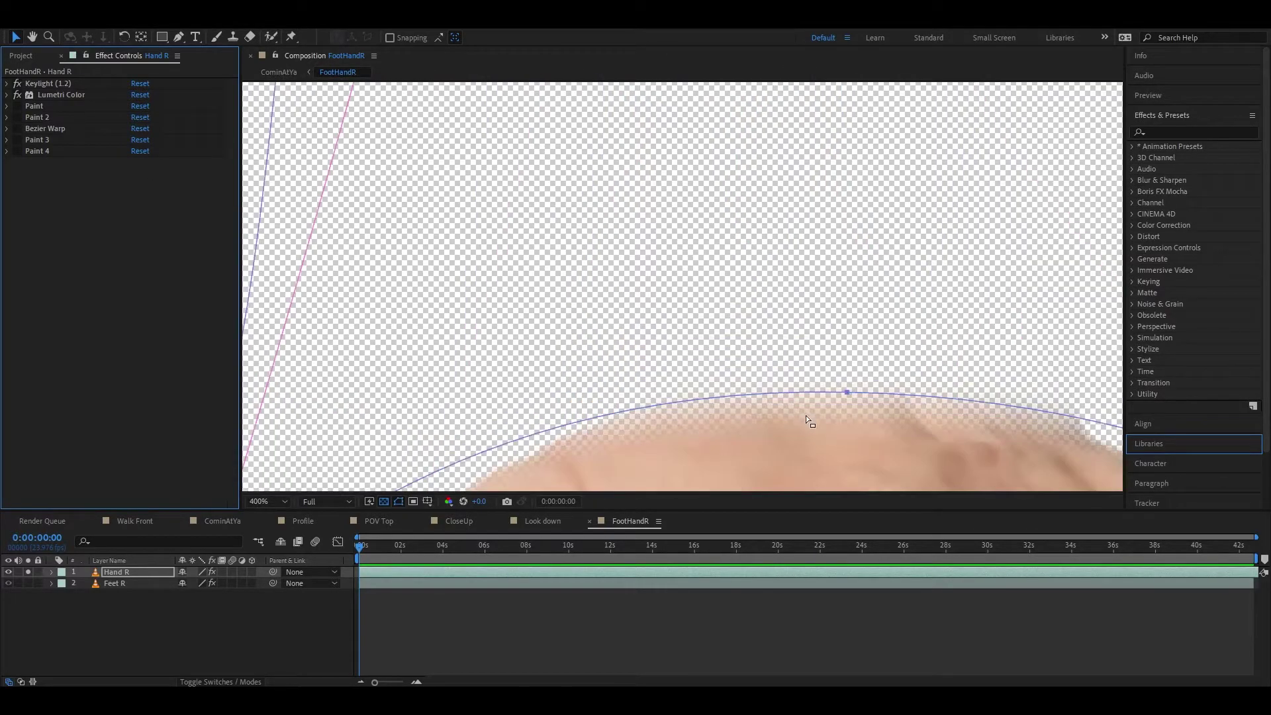
scroll(805, 416, "down", 1)
key("h")
left_click_drag(814, 409, 687, 191)
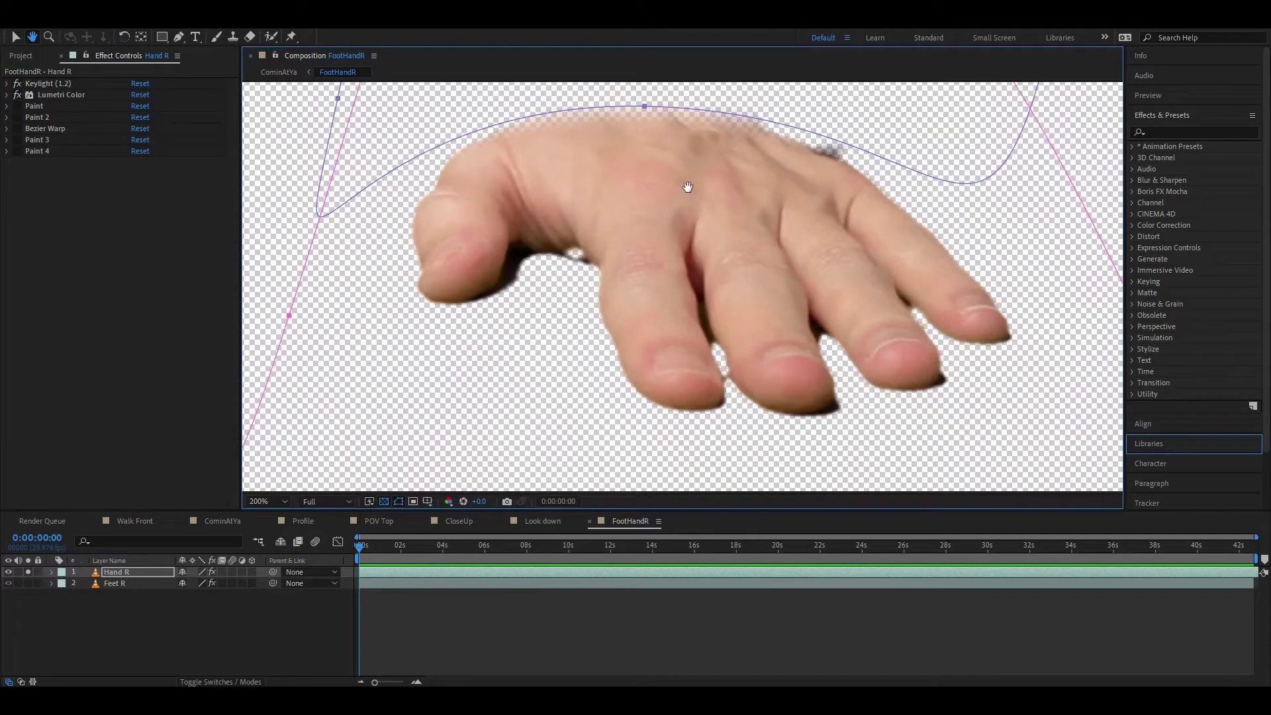
key("v")
left_click(17, 106)
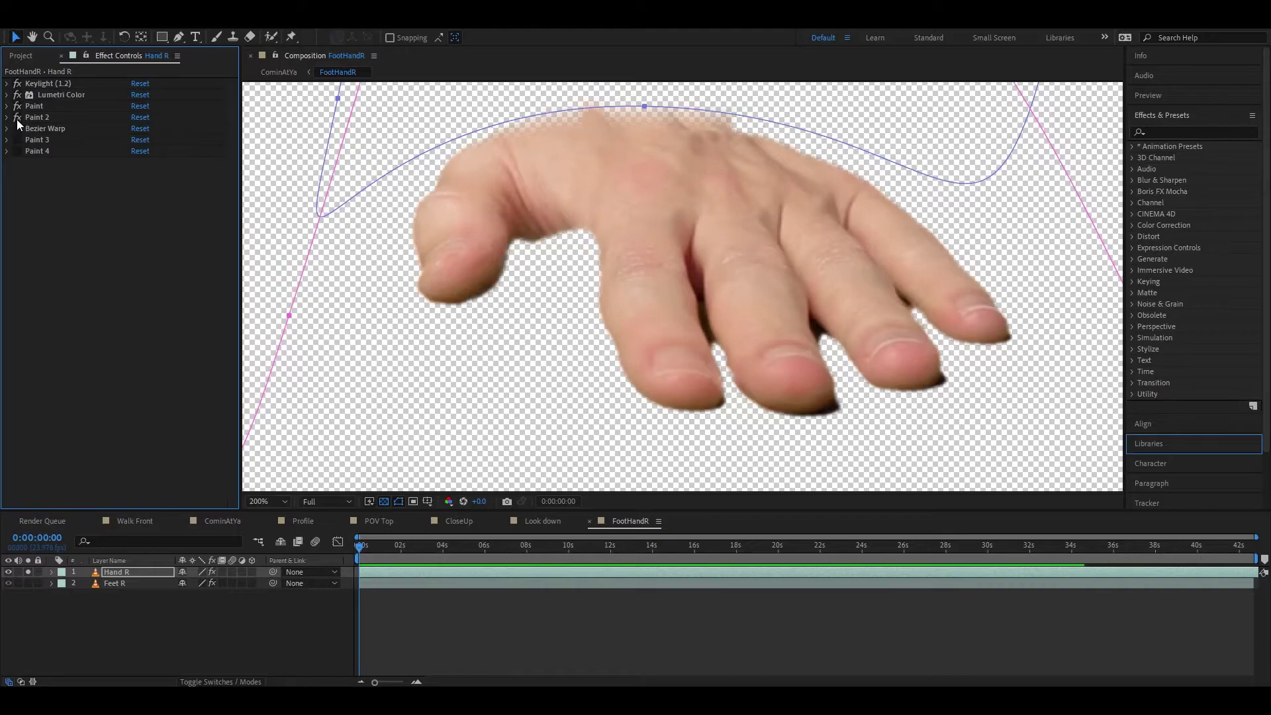
Step: Toggle Bezier Warp on and back off on Hand R, and enable Paint 3 and Paint 4
left_click(17, 129)
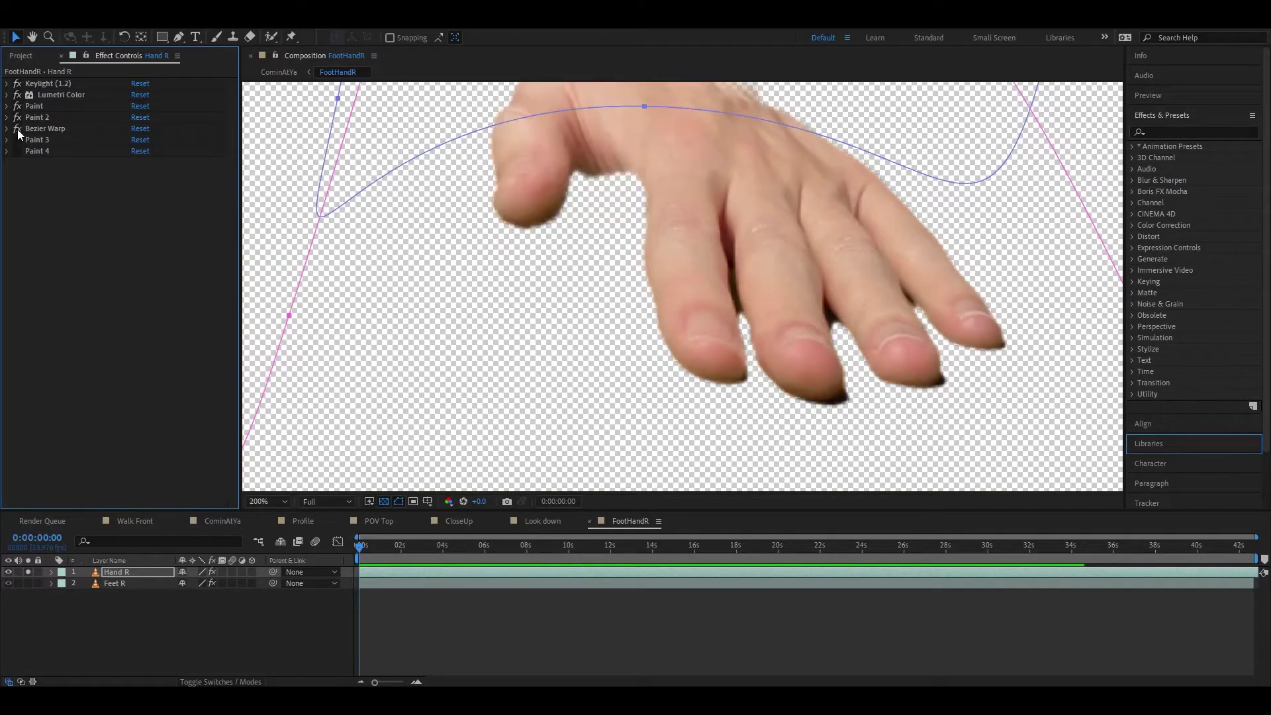
left_click(17, 129)
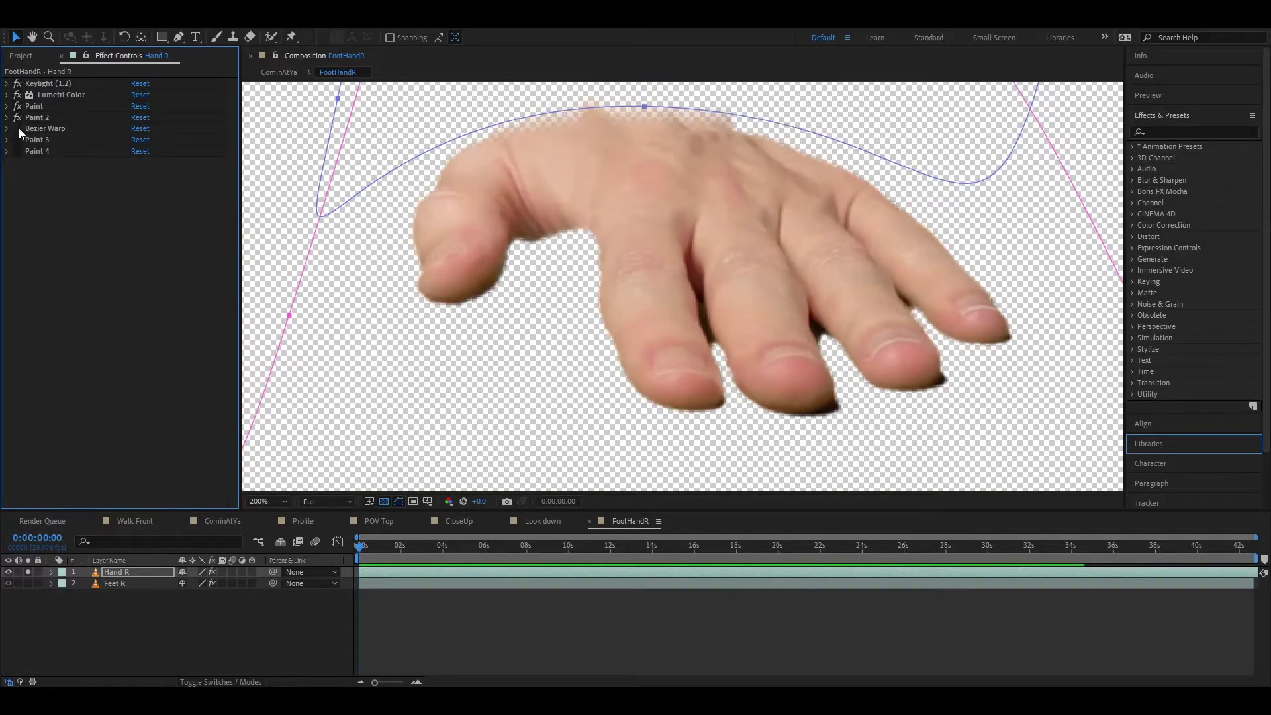
left_click(18, 140)
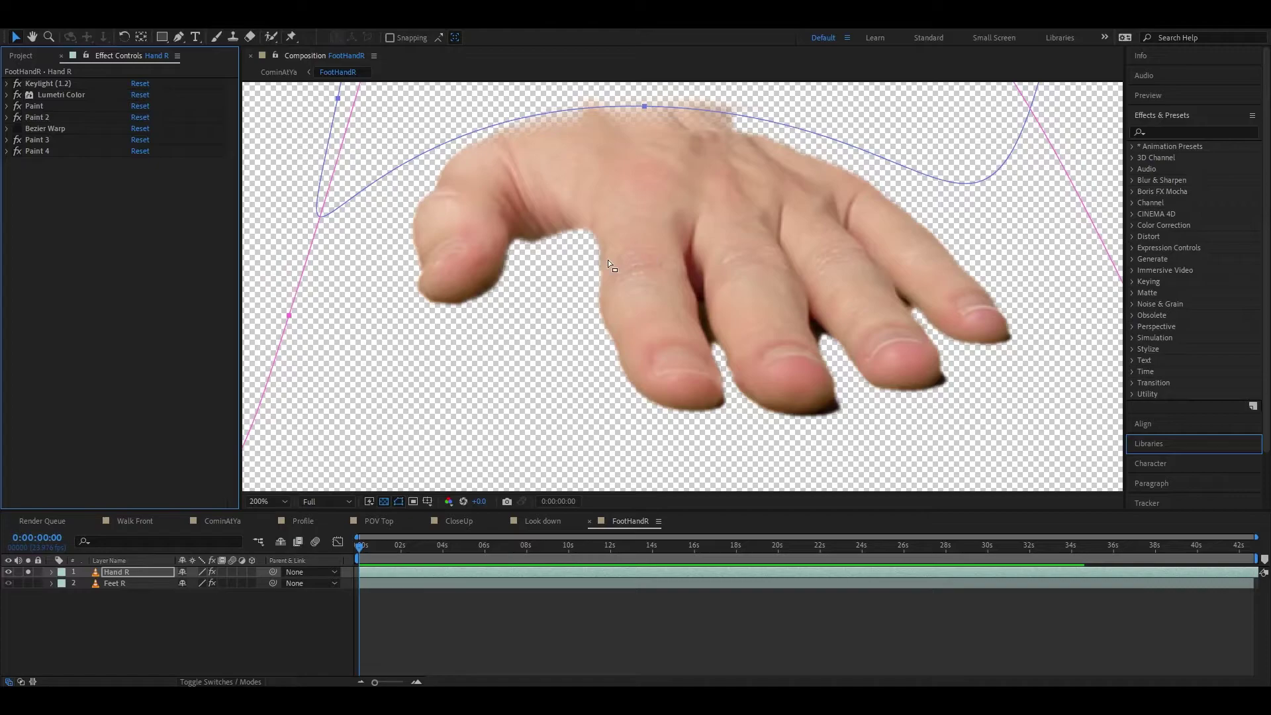
Step: Turn off solo on the Hand R layer and deselect it to view the hand combined with Feet R
scroll(622, 248, "down", 1)
left_click_drag(632, 202, 657, 354)
key("v")
left_click(27, 572)
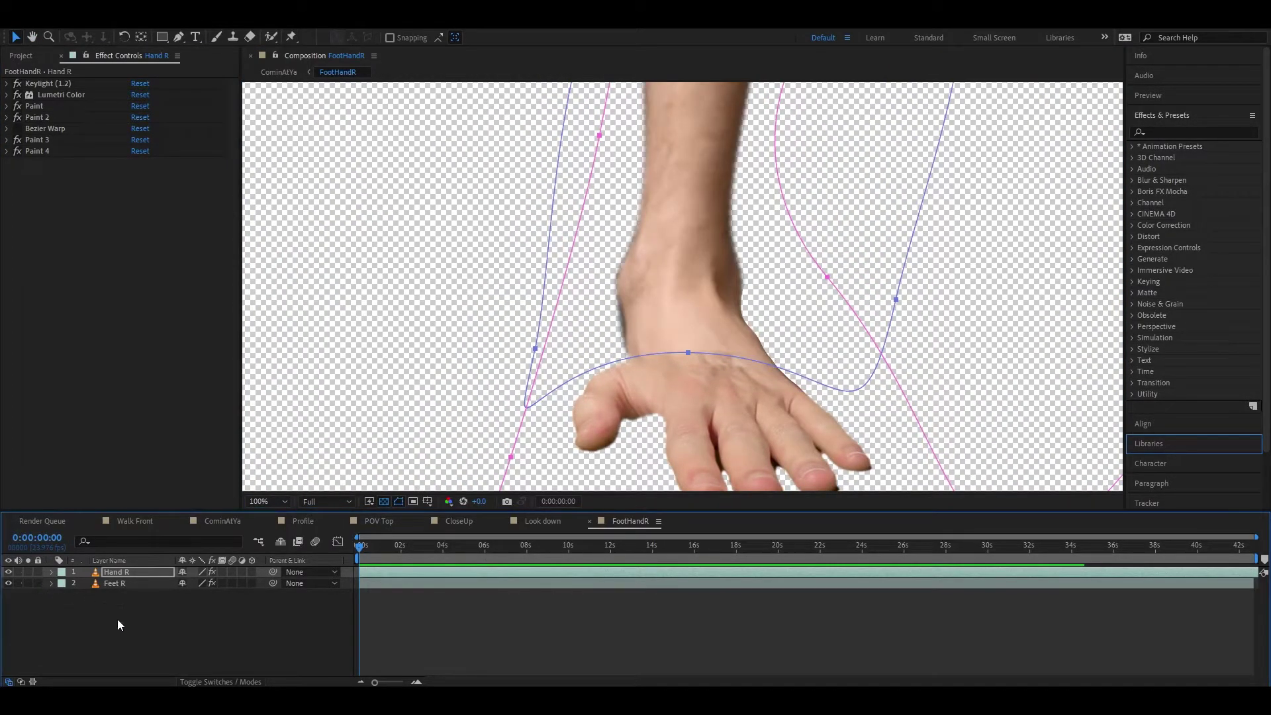
left_click(153, 630)
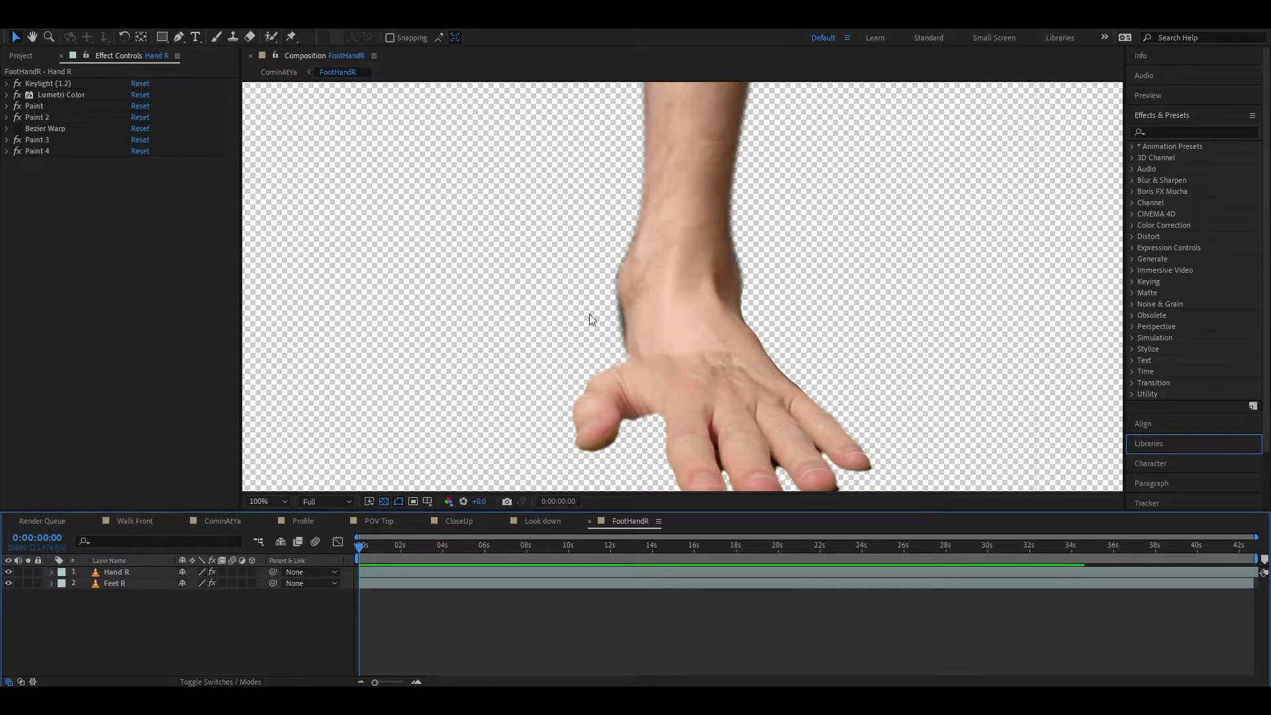
key("comma")
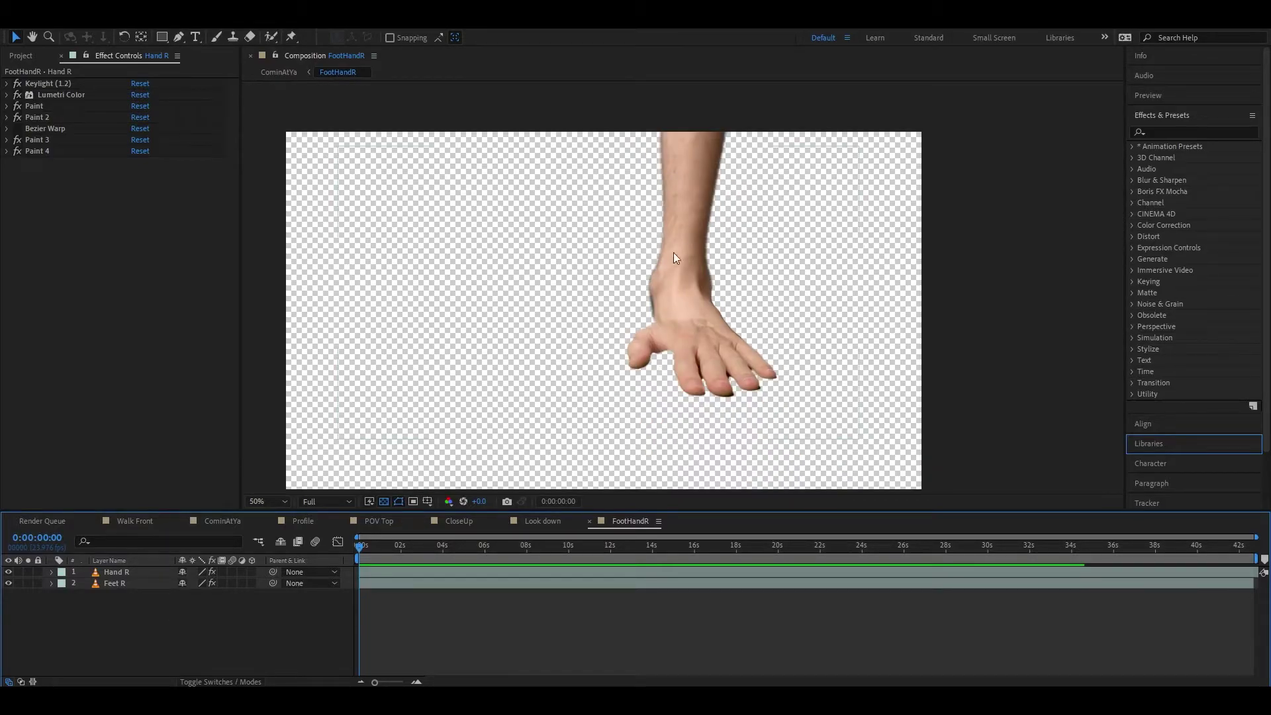
Step: Enable the Bezier Warp effect on the Hand R layer and deselect the layer
left_click(44, 129)
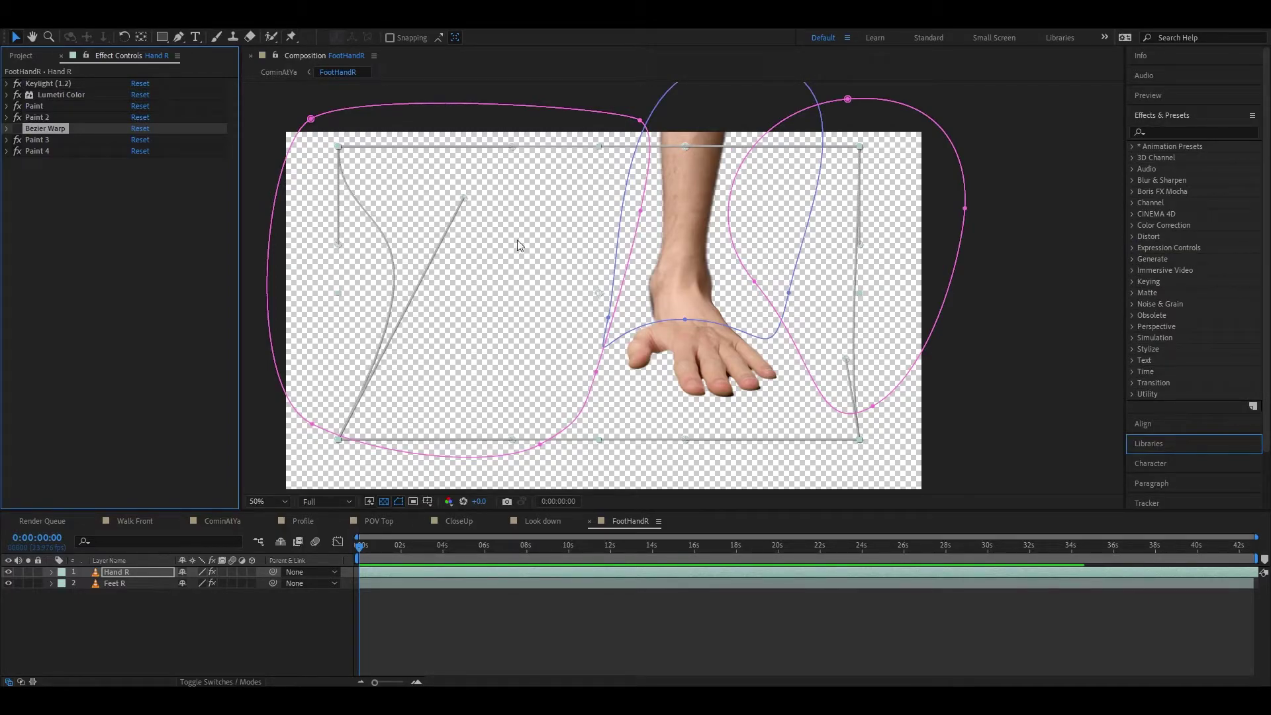
left_click(18, 129)
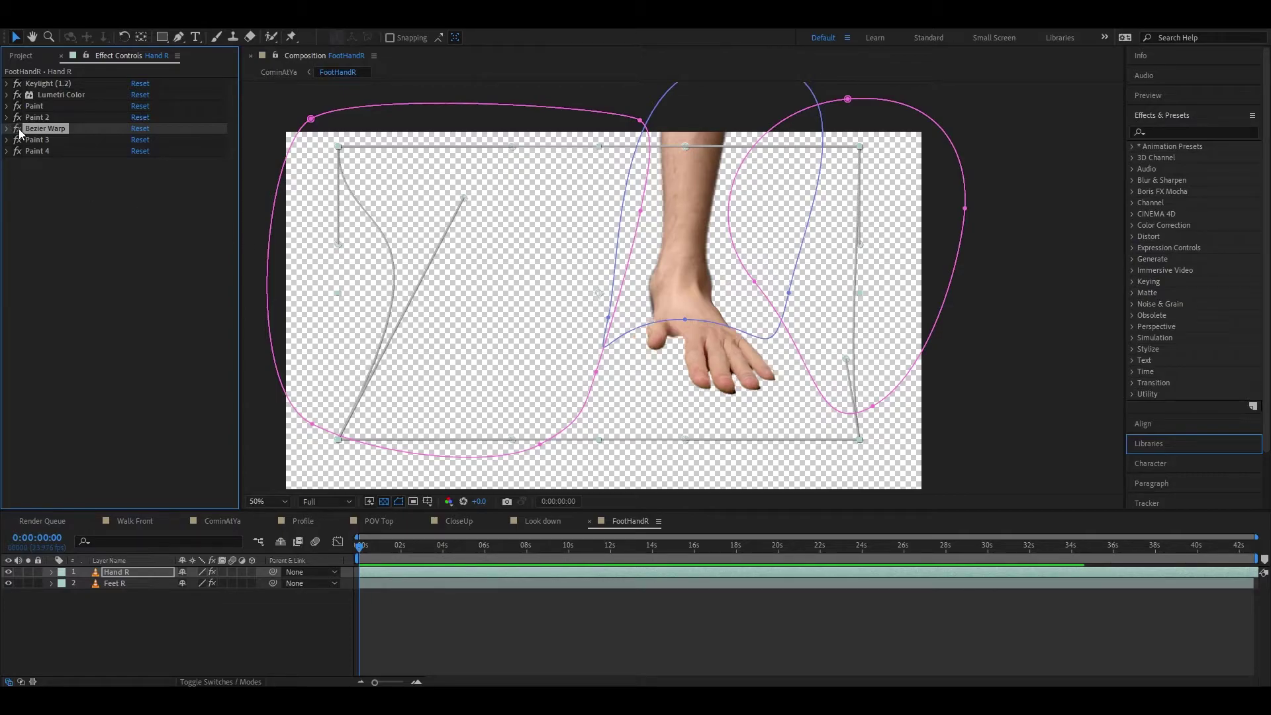
left_click(257, 653)
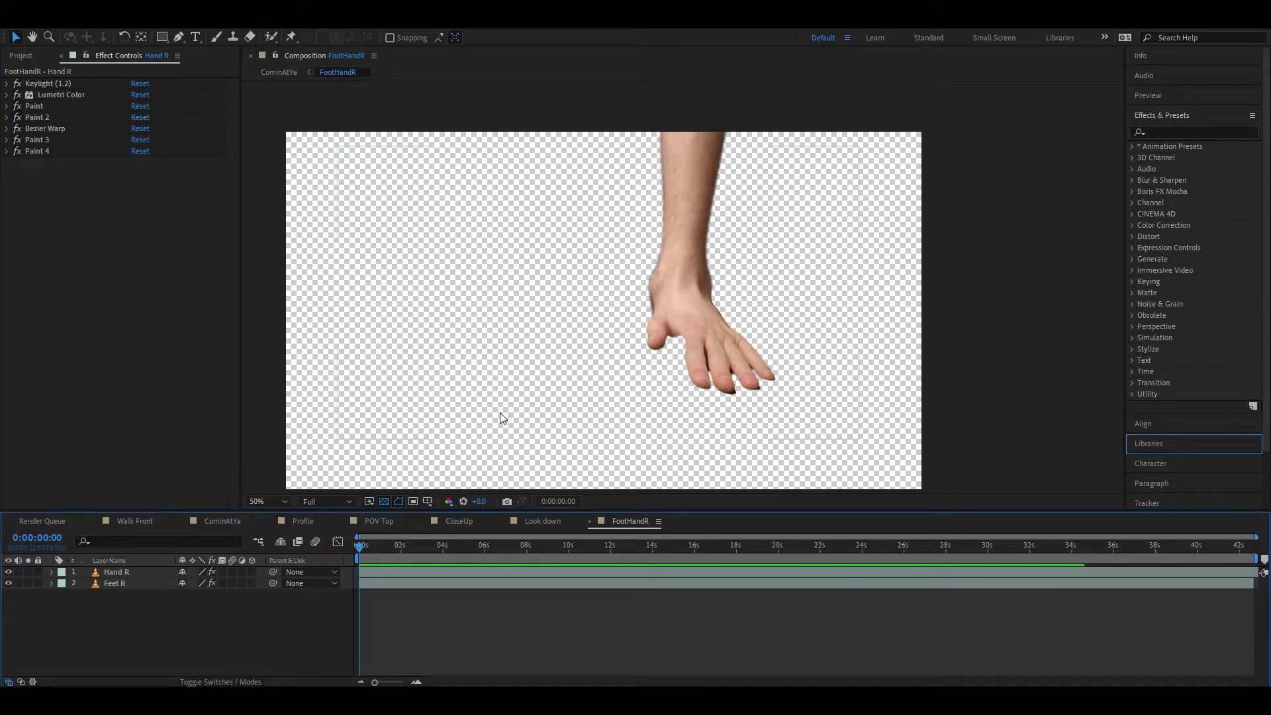
Step: Close the FootHandR composition and switch to the CominAtYa composition with no layer selected
left_click(589, 521)
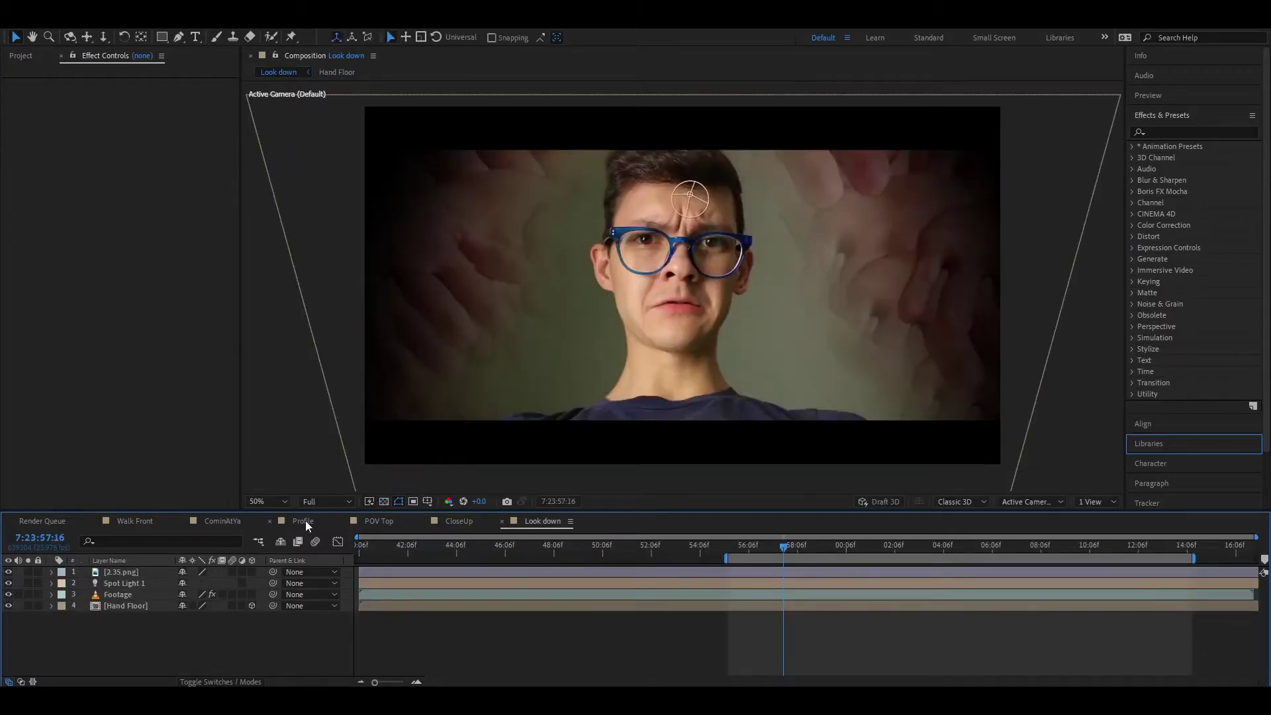
left_click(223, 521)
left_click(156, 661)
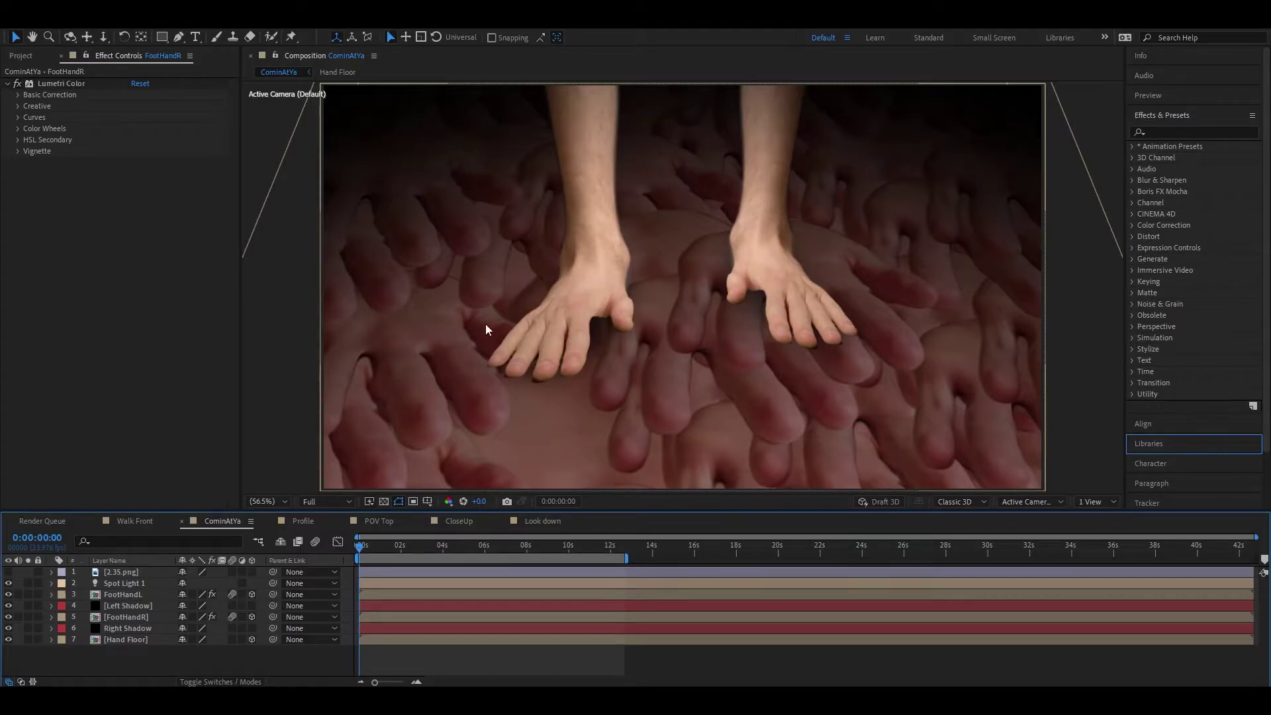
Step: Examine the Transform options for the FootHandR layer, including Flip Horizontal, without applying any
left_click(129, 617)
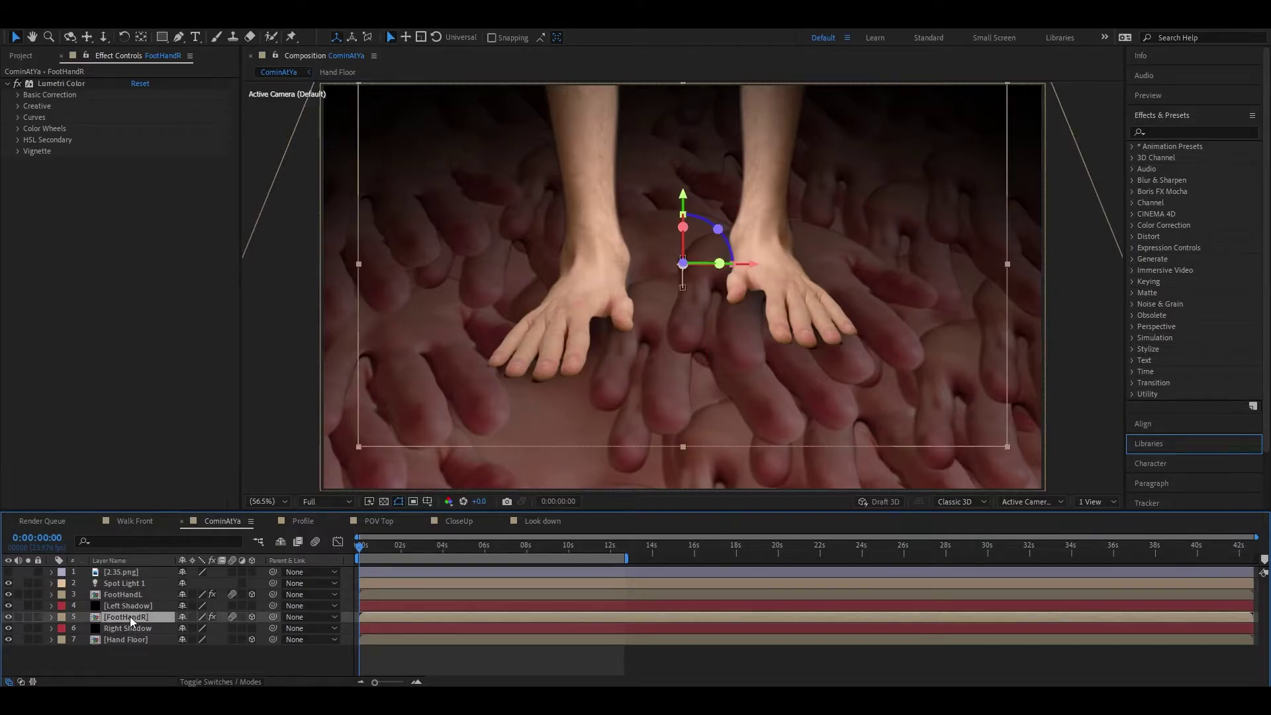
right_click(130, 617)
mouse_move(185, 298)
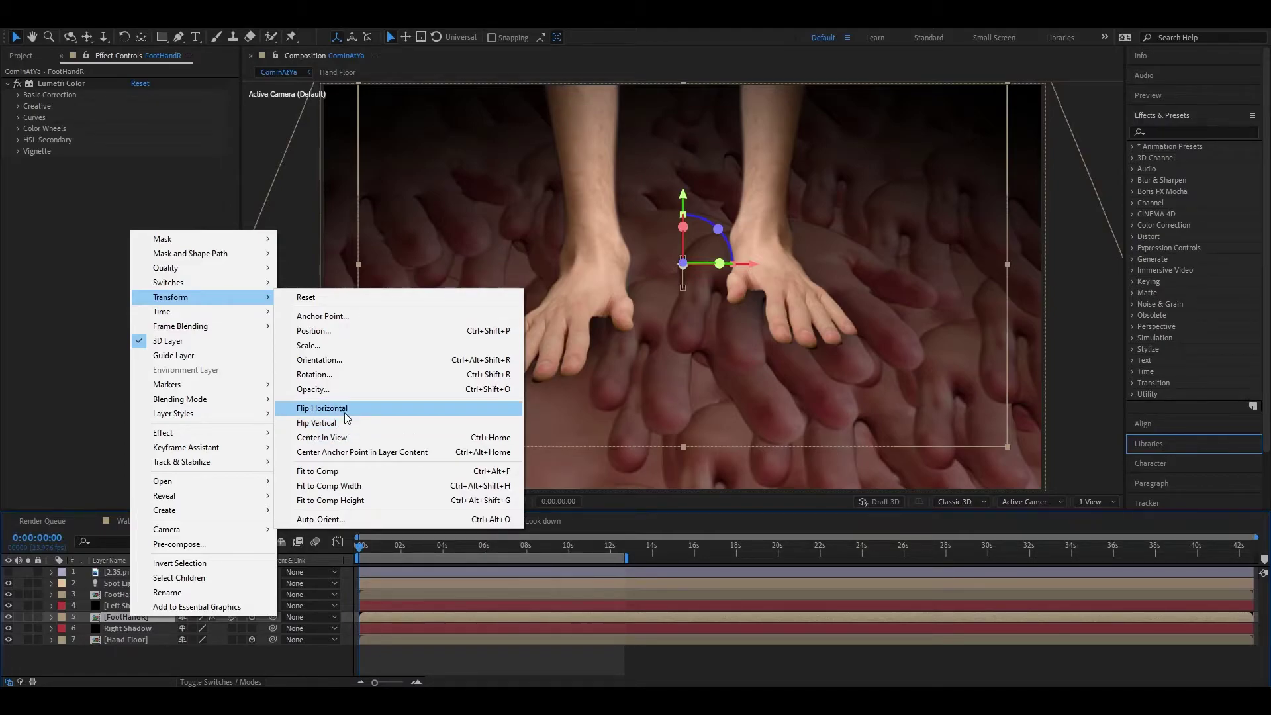
left_click(543, 493)
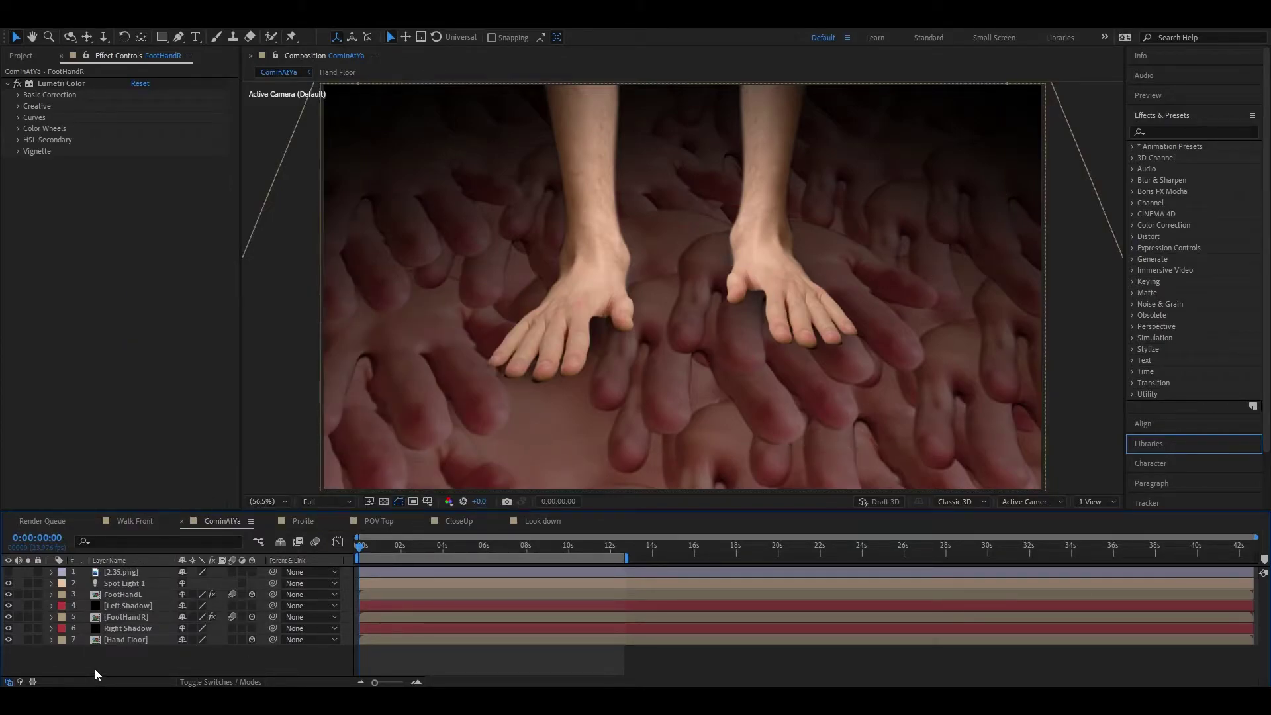
Step: Reveal the keyframed properties of the FootHandL layer and examine its Position keyframes
left_click(123, 591)
key("u")
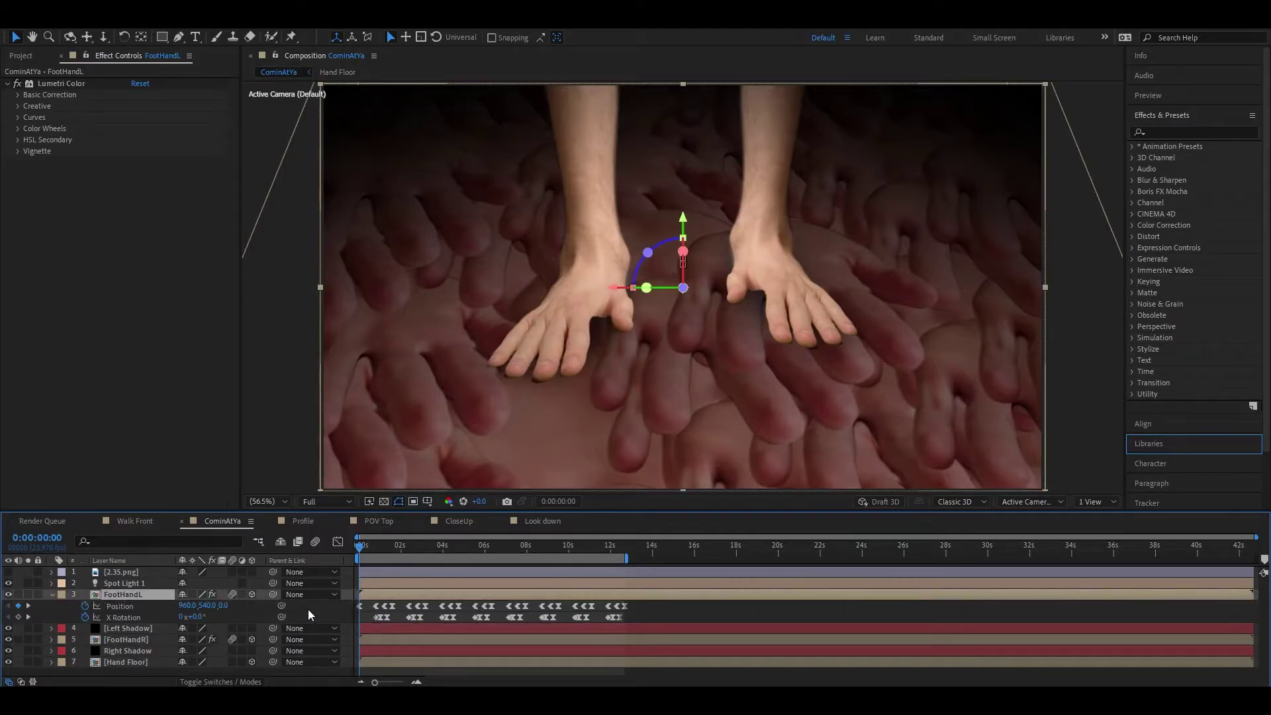
left_click(129, 605)
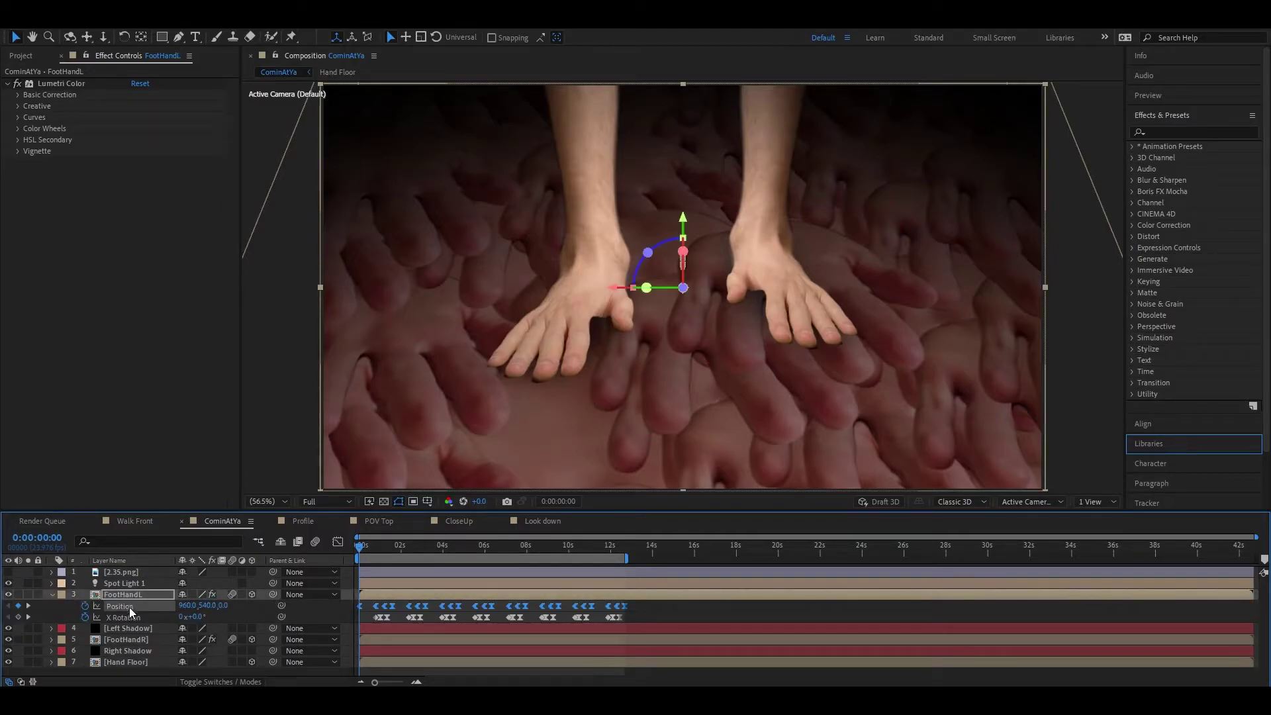
left_click(131, 593)
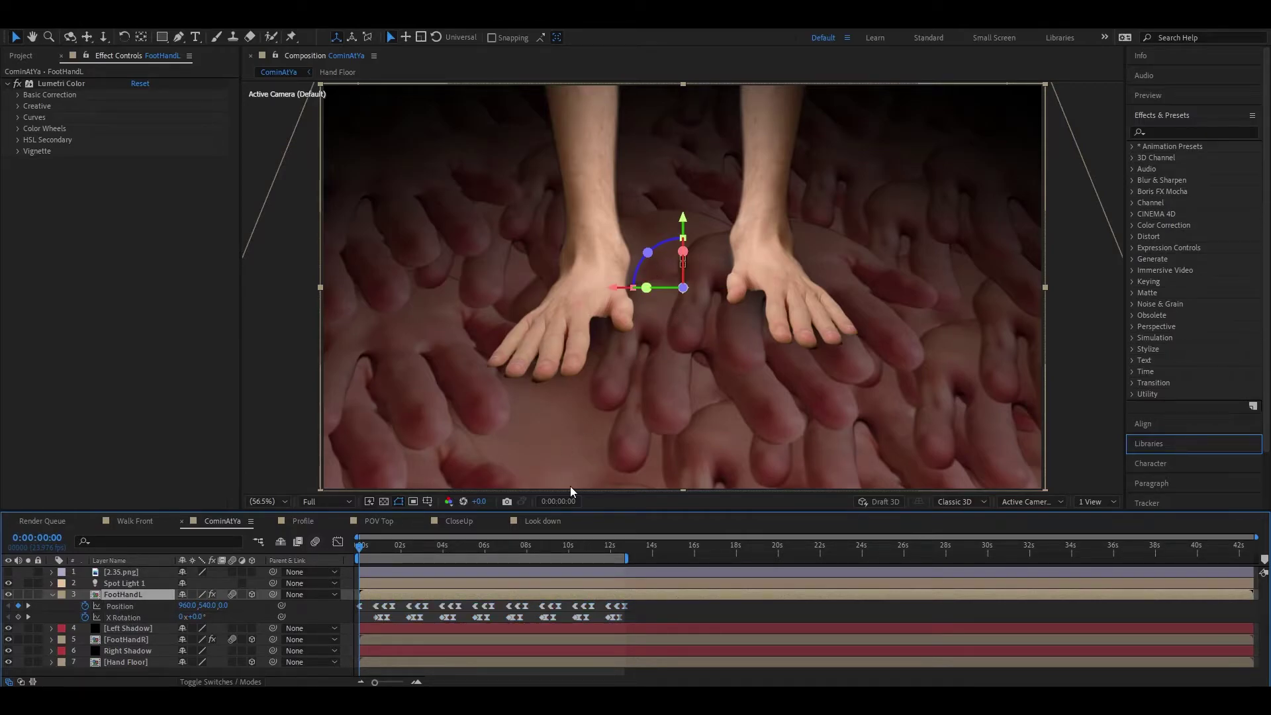
Step: Preview the walking animation repeatedly from the first frame, pausing to examine how both feet move over the hand floor
mouse_move(359, 547)
left_mouse_down()
mouse_move(370, 553)
mouse_move(351, 551)
left_mouse_up()
key("space")
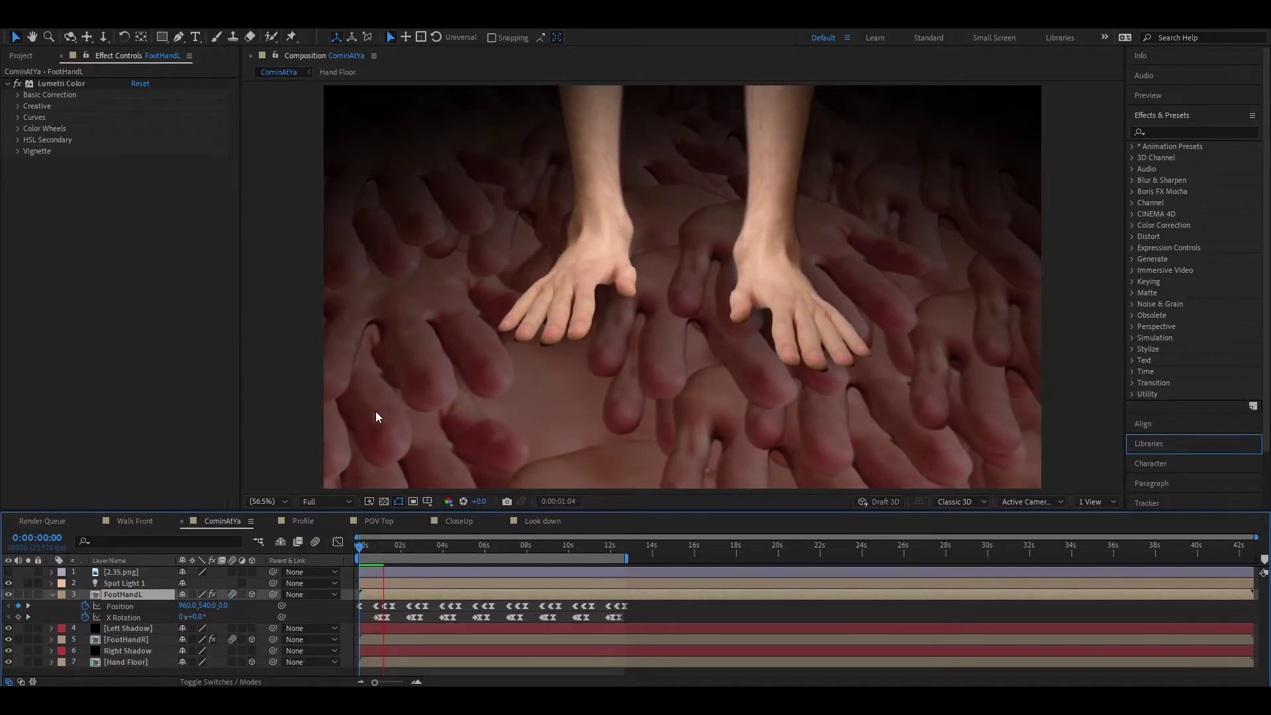
key("space")
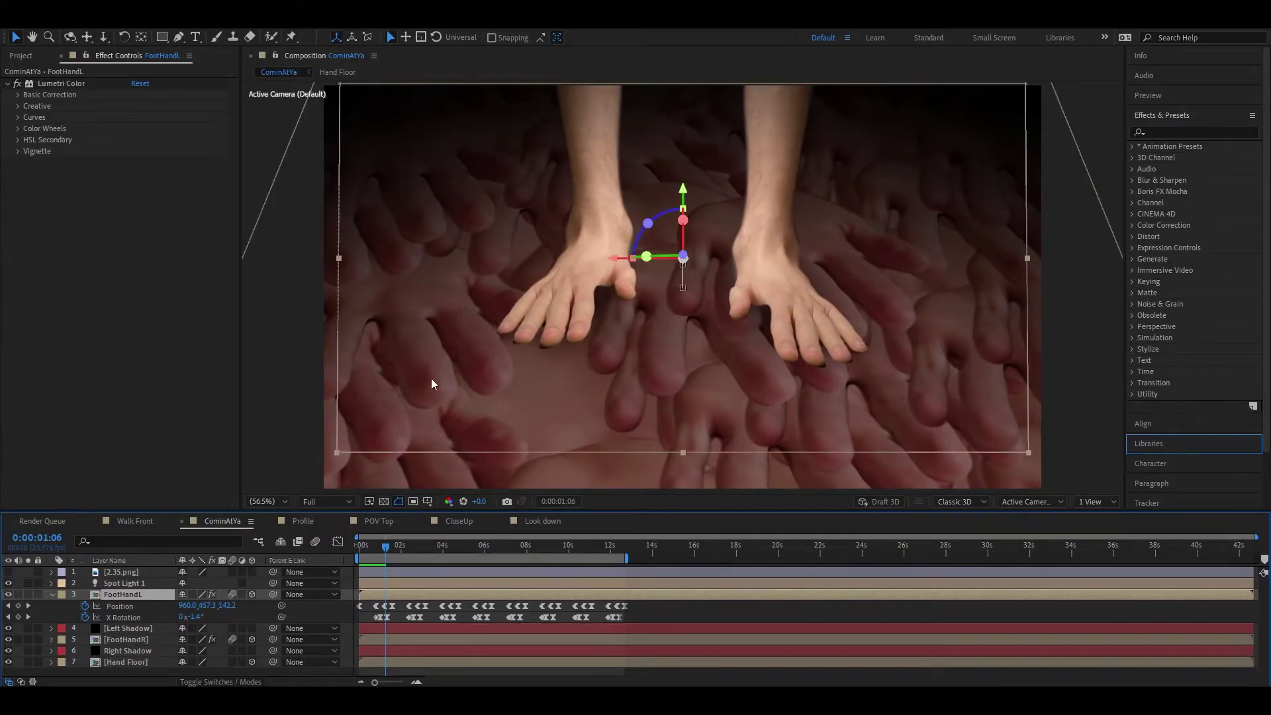
key("space")
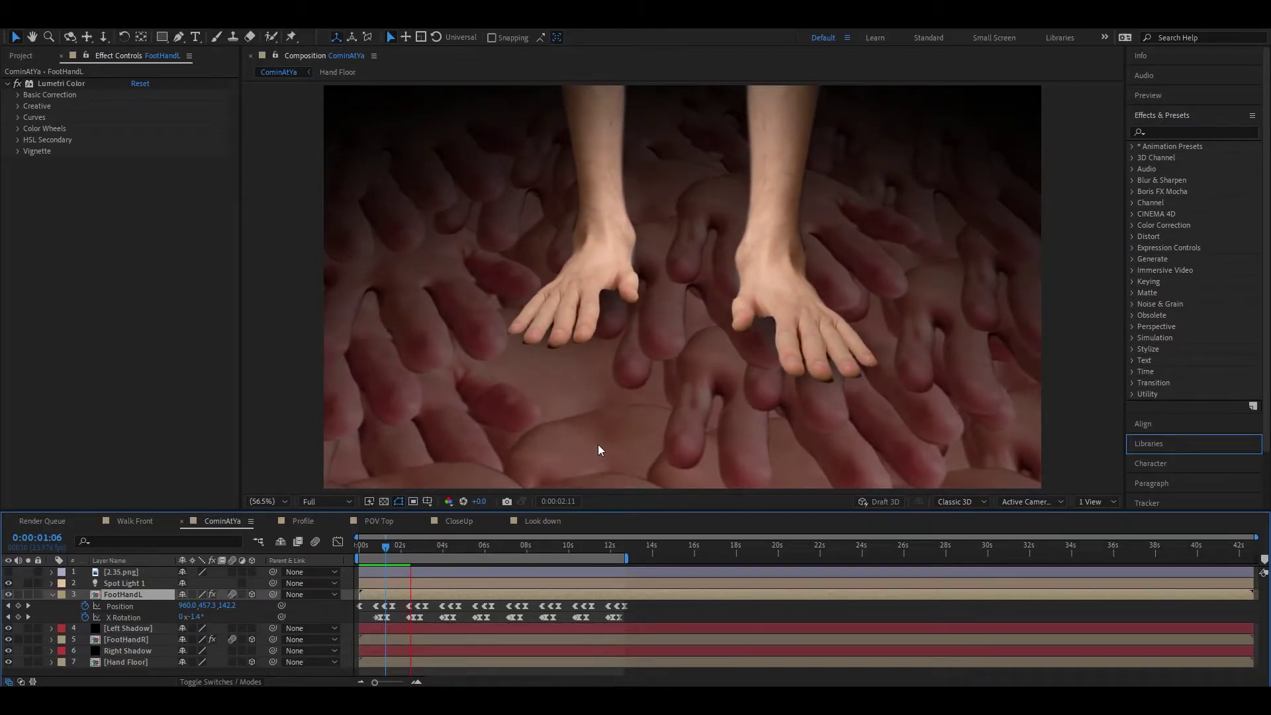
key("space")
left_click_drag(405, 548, 349, 560)
left_click(683, 613)
key("space")
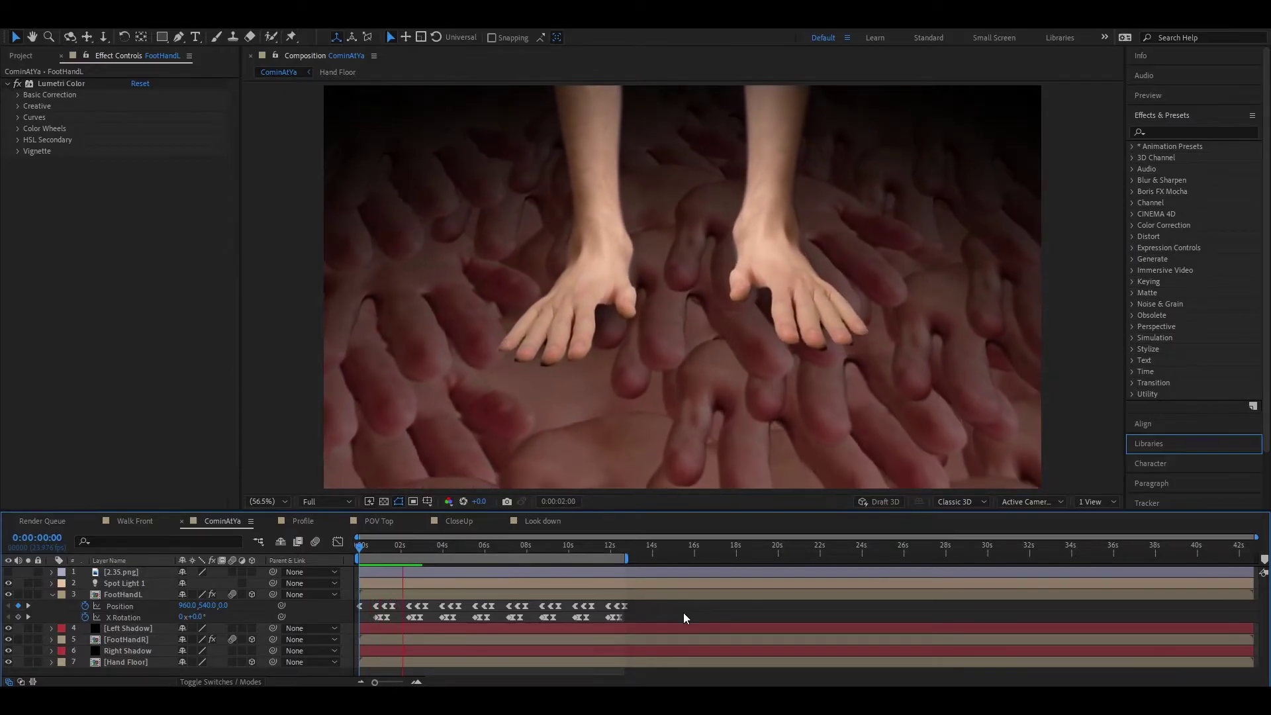
key("space")
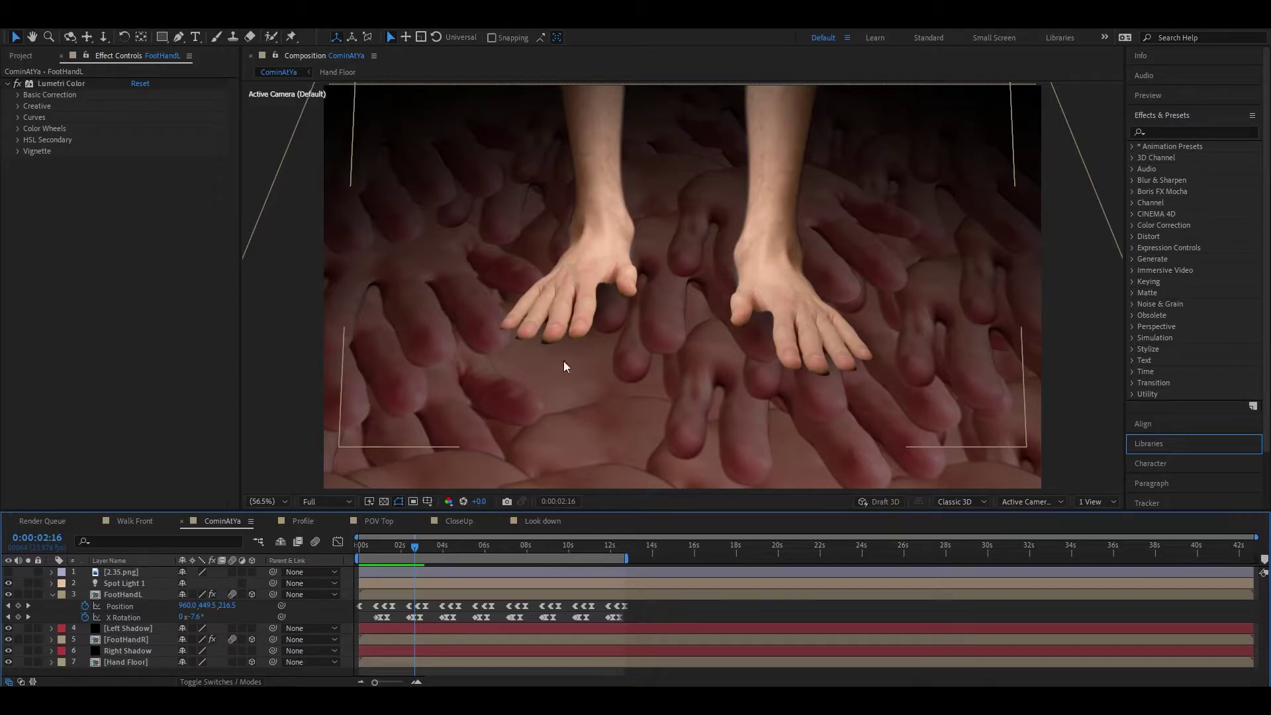
key("Home")
key("space")
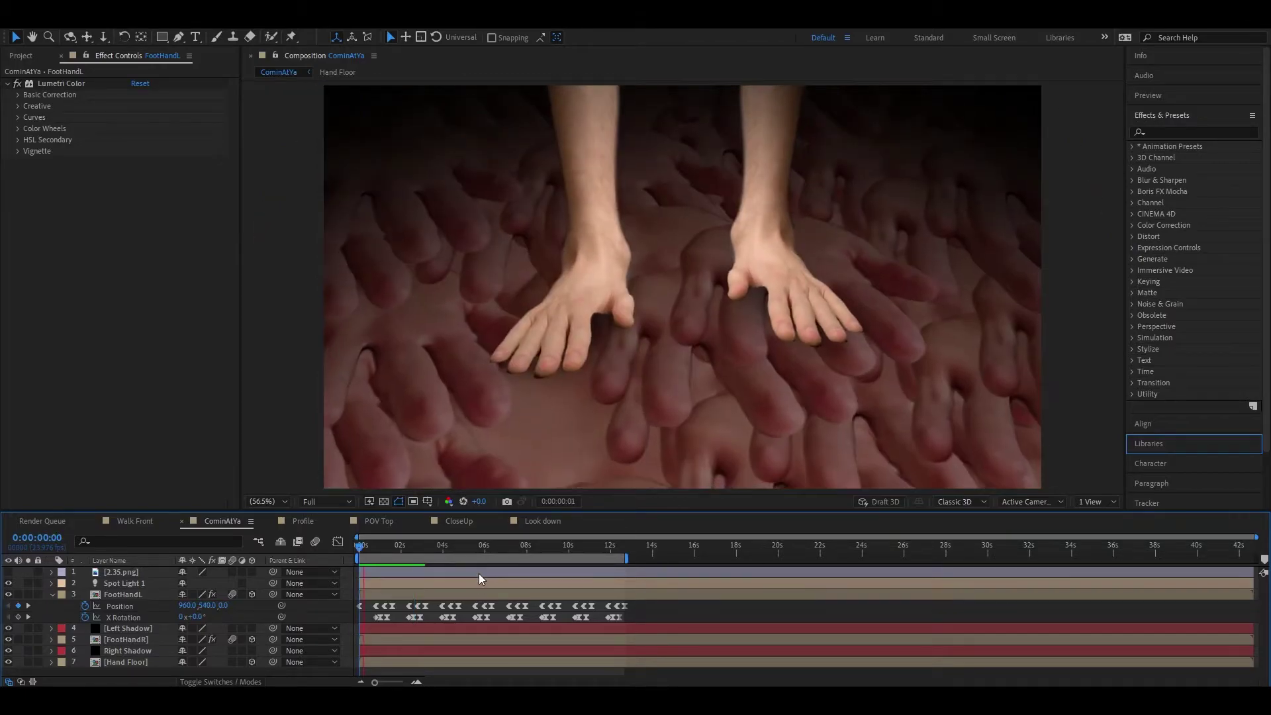
key("space")
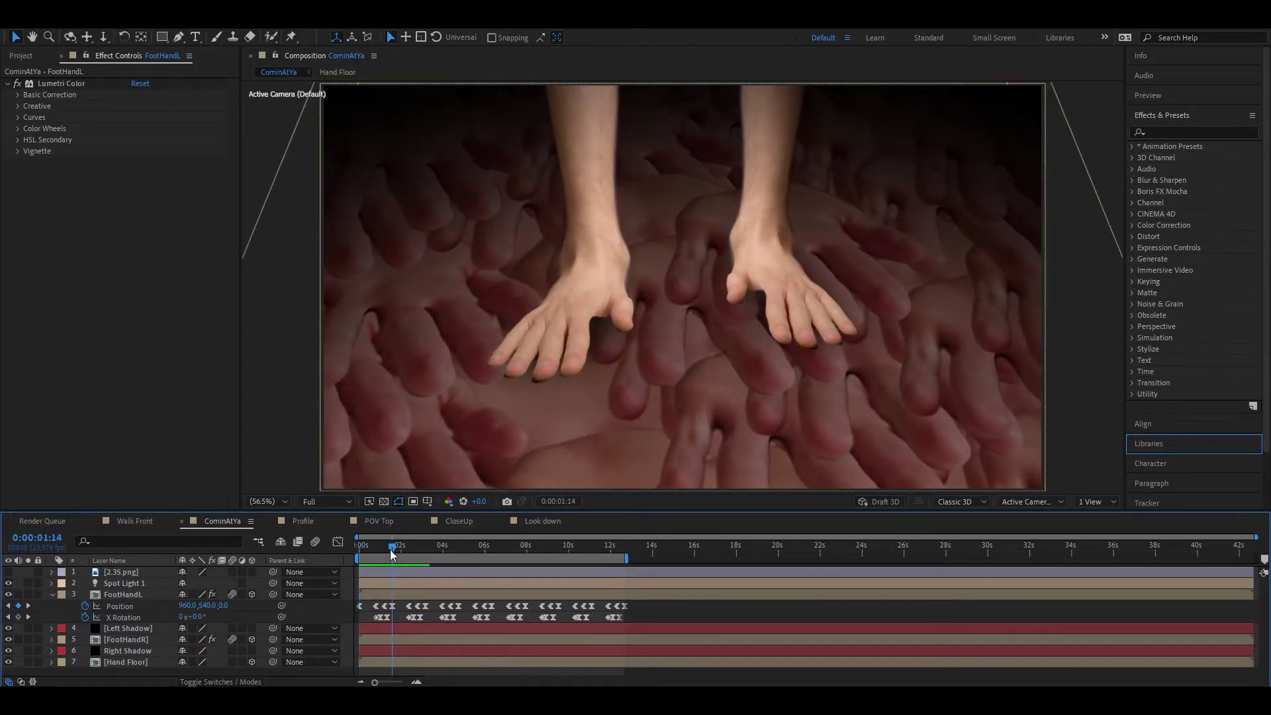
Step: Select the FootHandL layer and play back its walking motion from the start
left_click(126, 595)
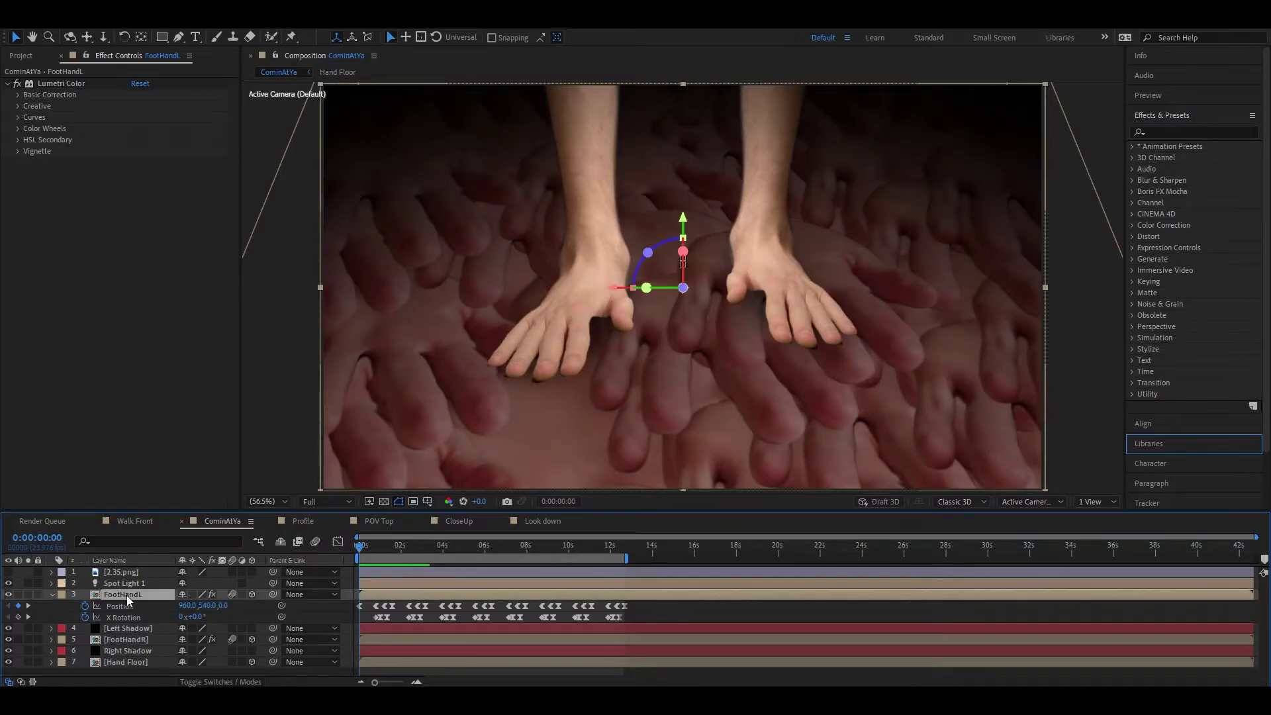
key("space")
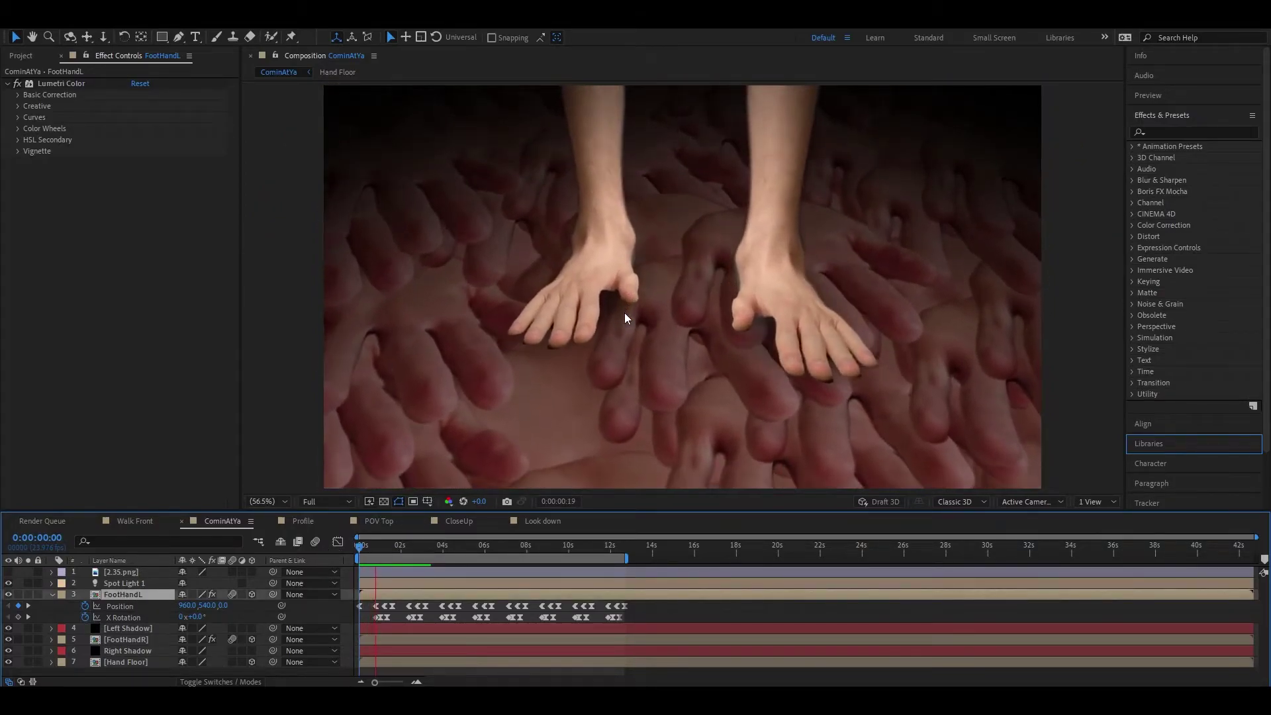
key("space")
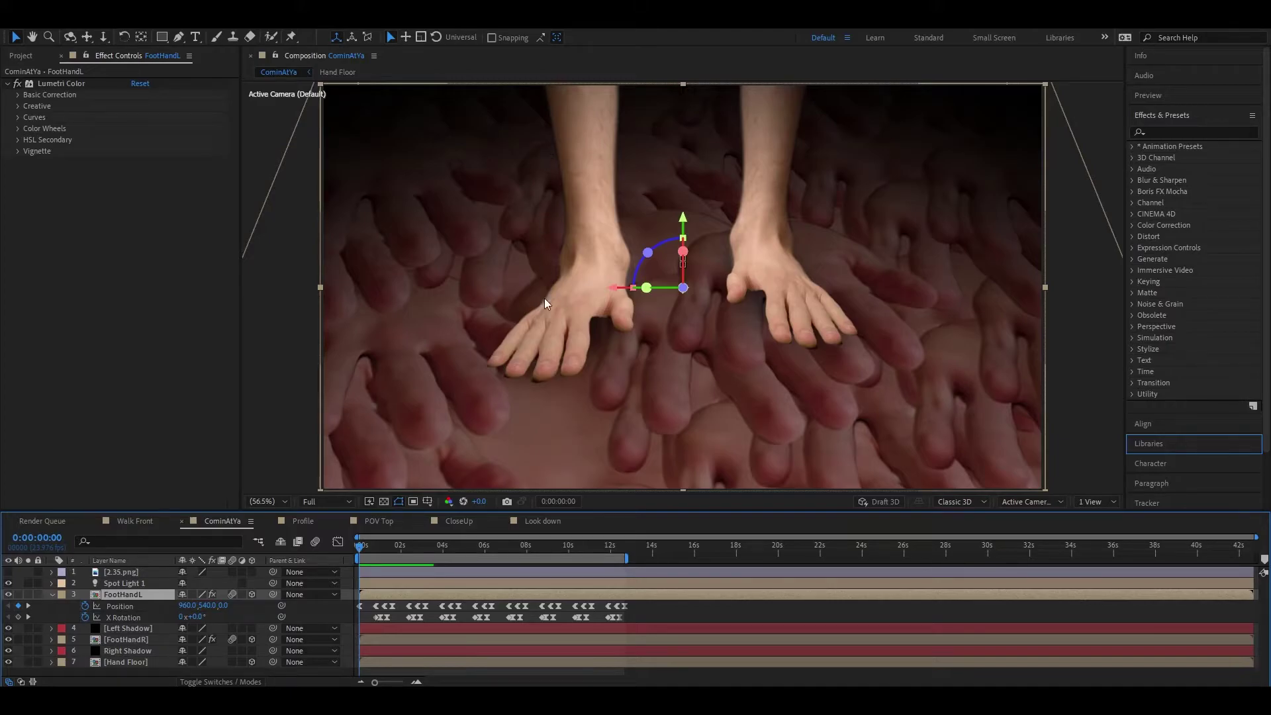
Step: Replay the walking animation from the first frame to examine how the two hand-feet alternate
key("space")
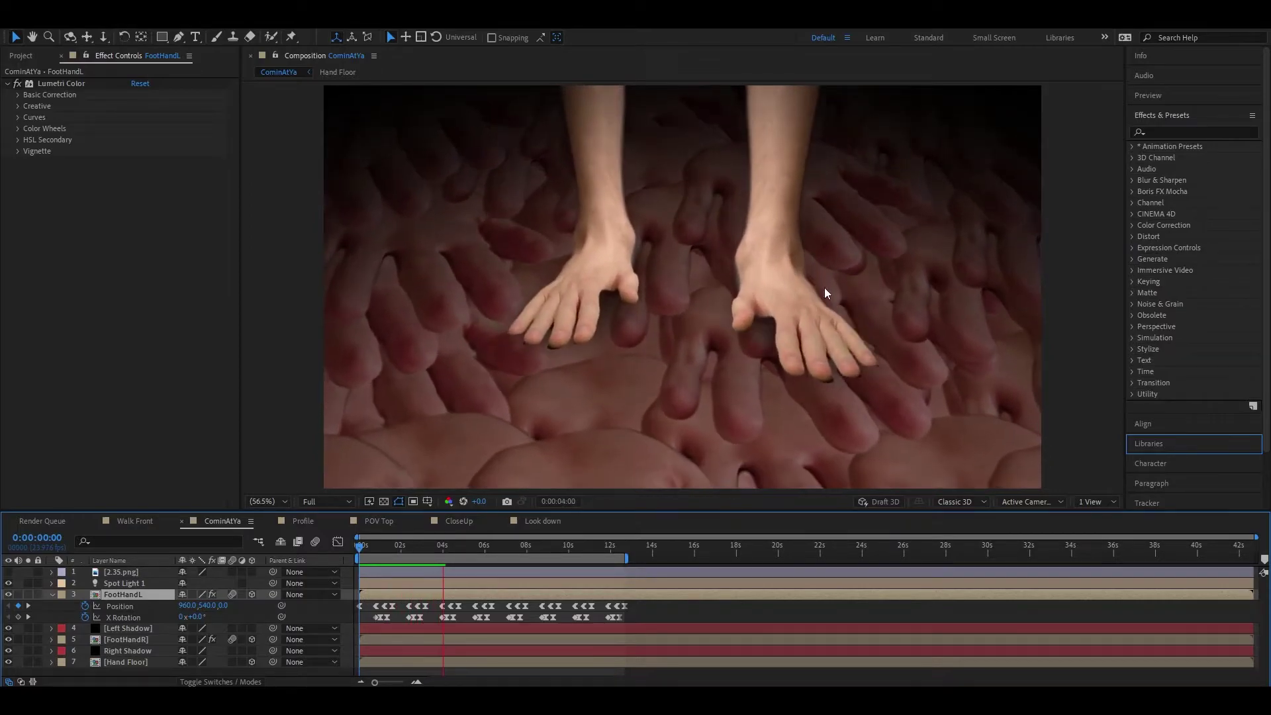
key("Home")
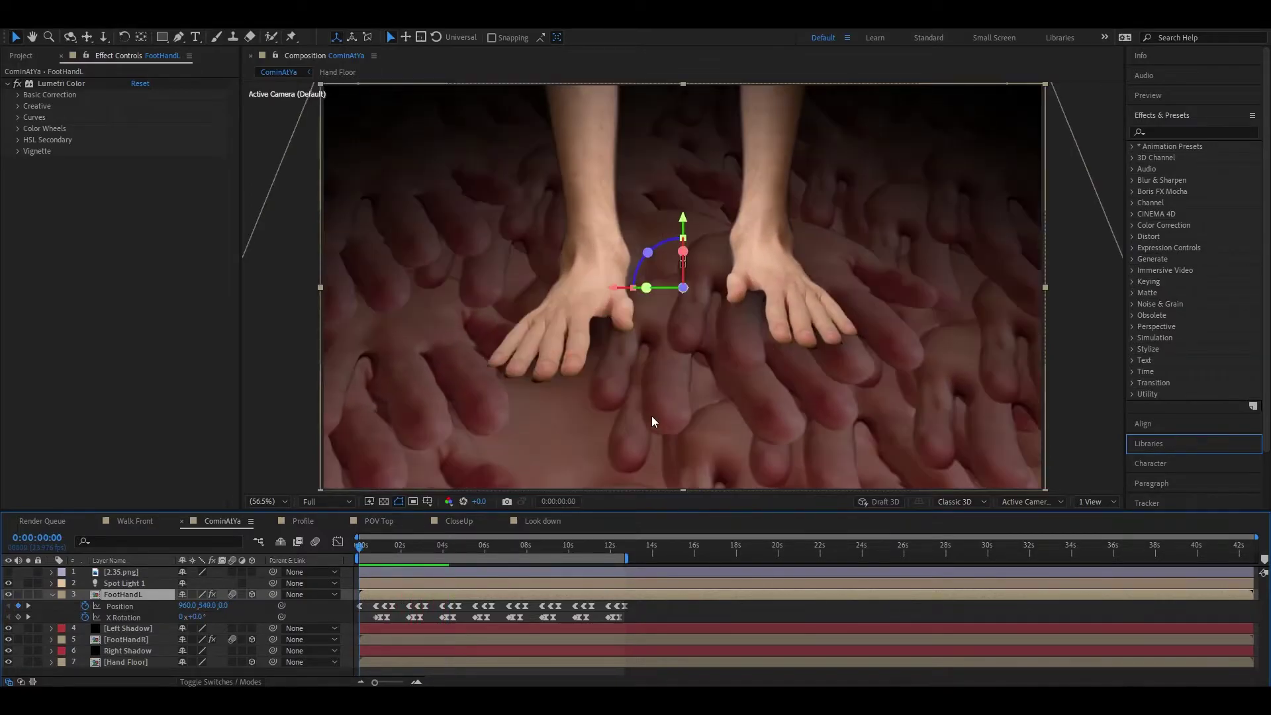
key("space")
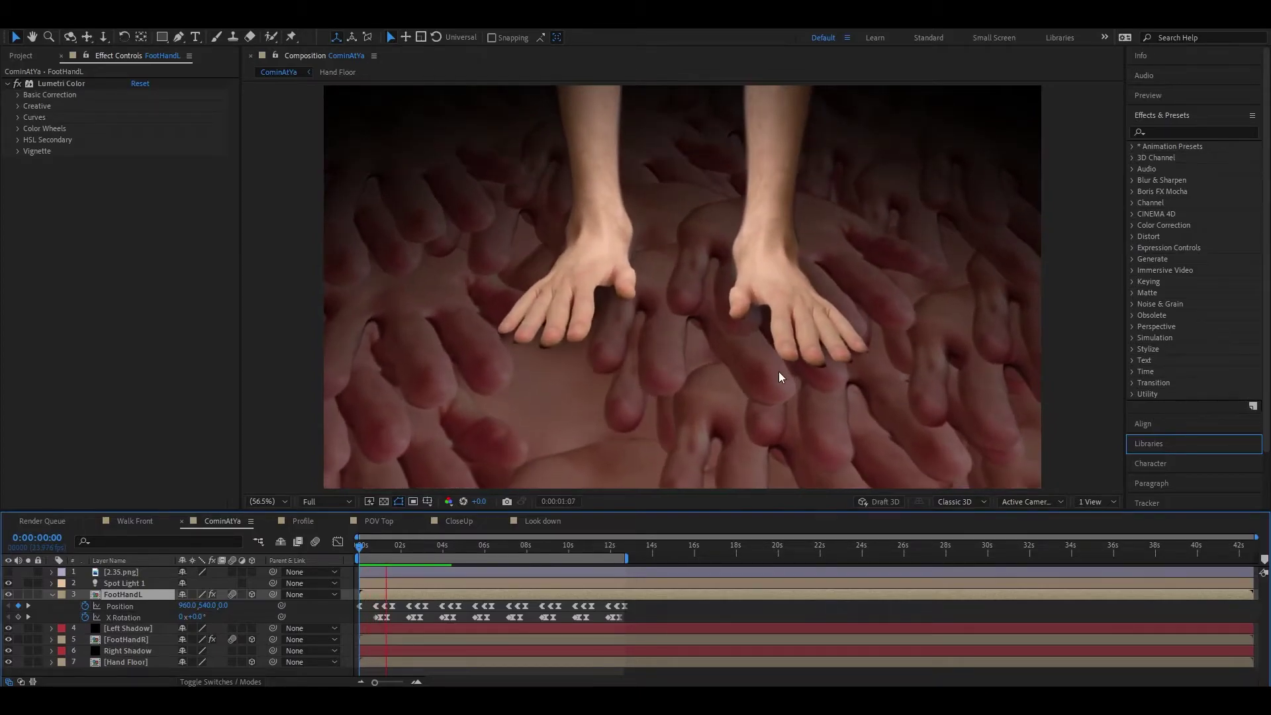
key("space")
key("Home")
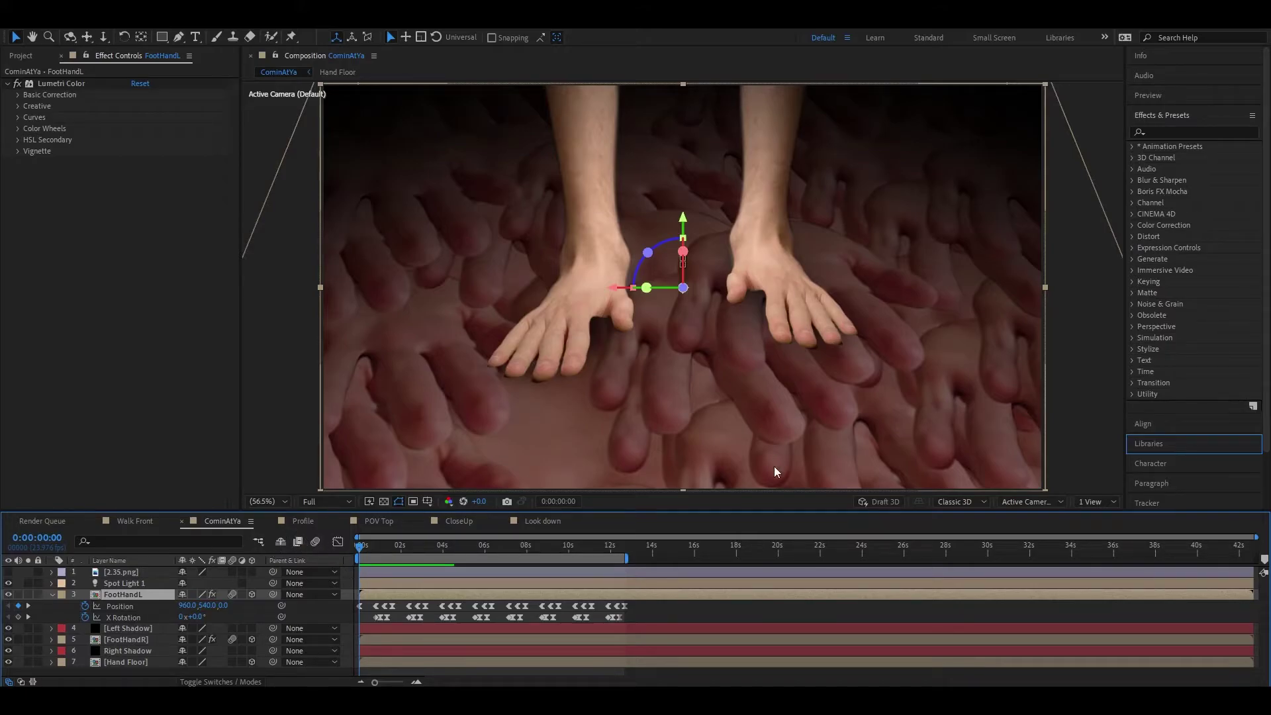
Step: Collapse the FootHandL properties, inspect the Left Shadow and Right Shadow masks, and play back how the shadows follow the feet
left_click(52, 594)
left_click(126, 606)
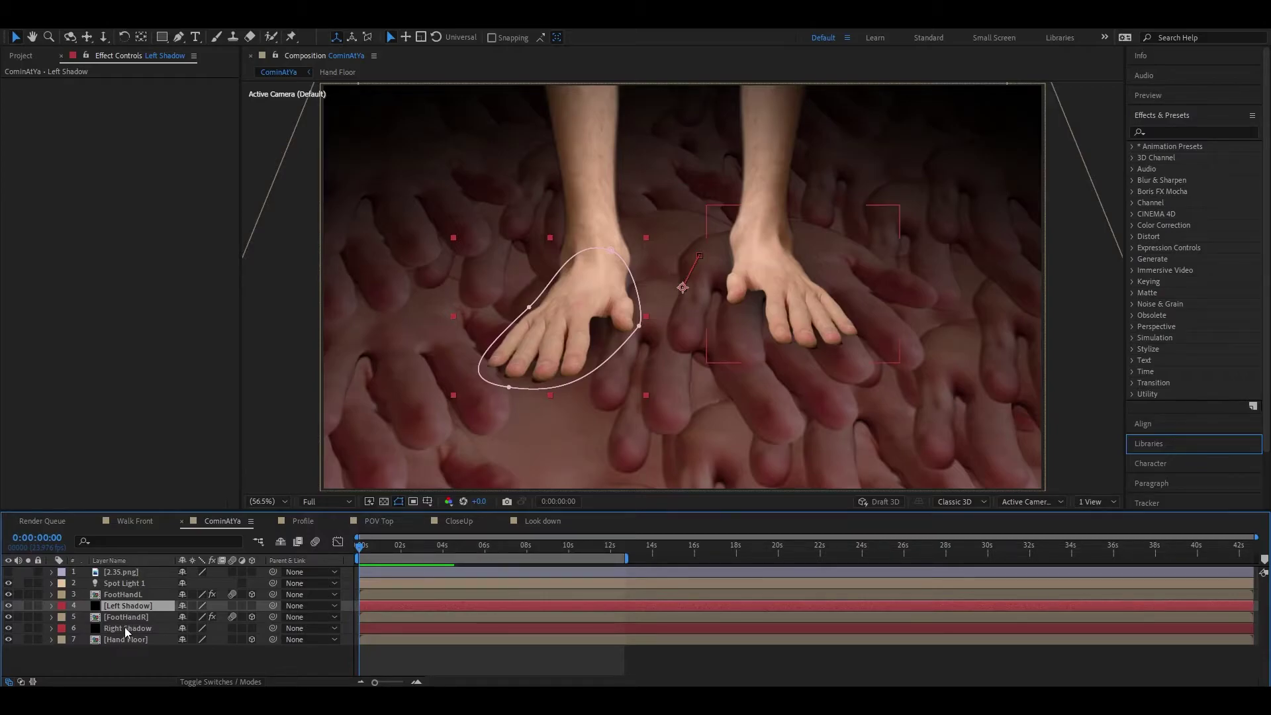
left_click(125, 627)
key("ctrl+shift+h")
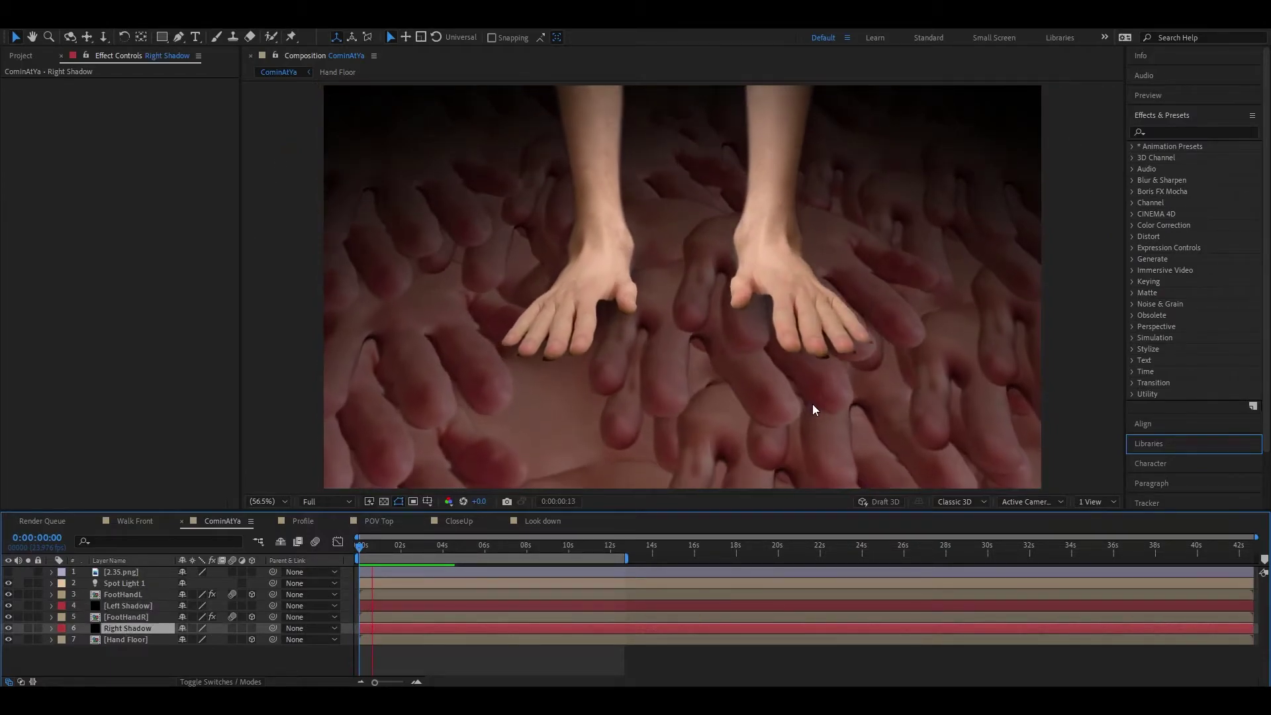
key("ctrl+shift+h")
key("Page_Down")
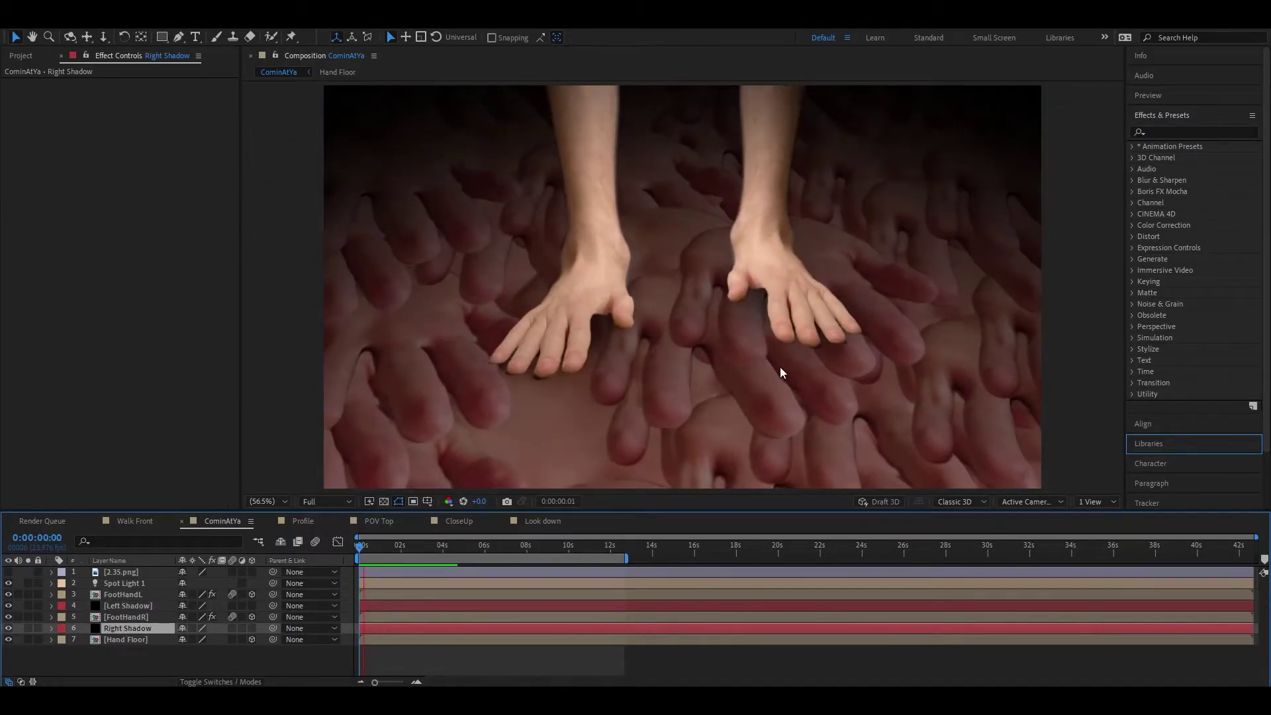
key("space")
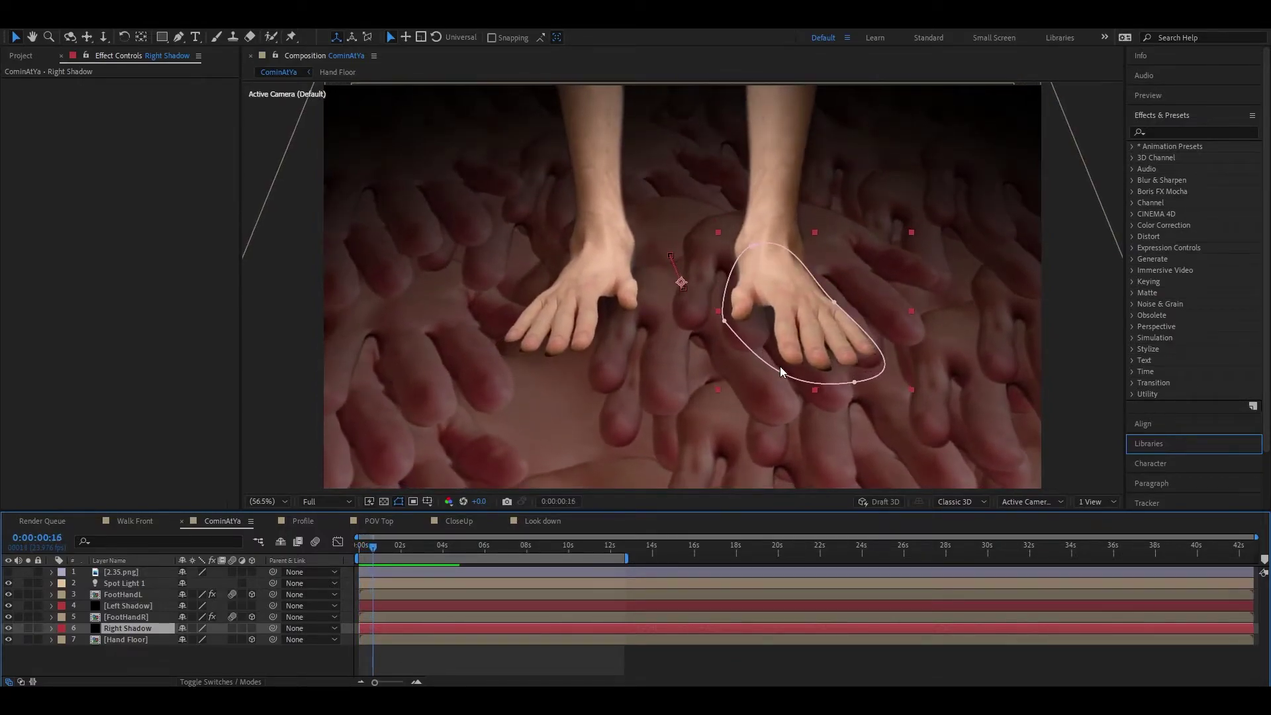
key("space")
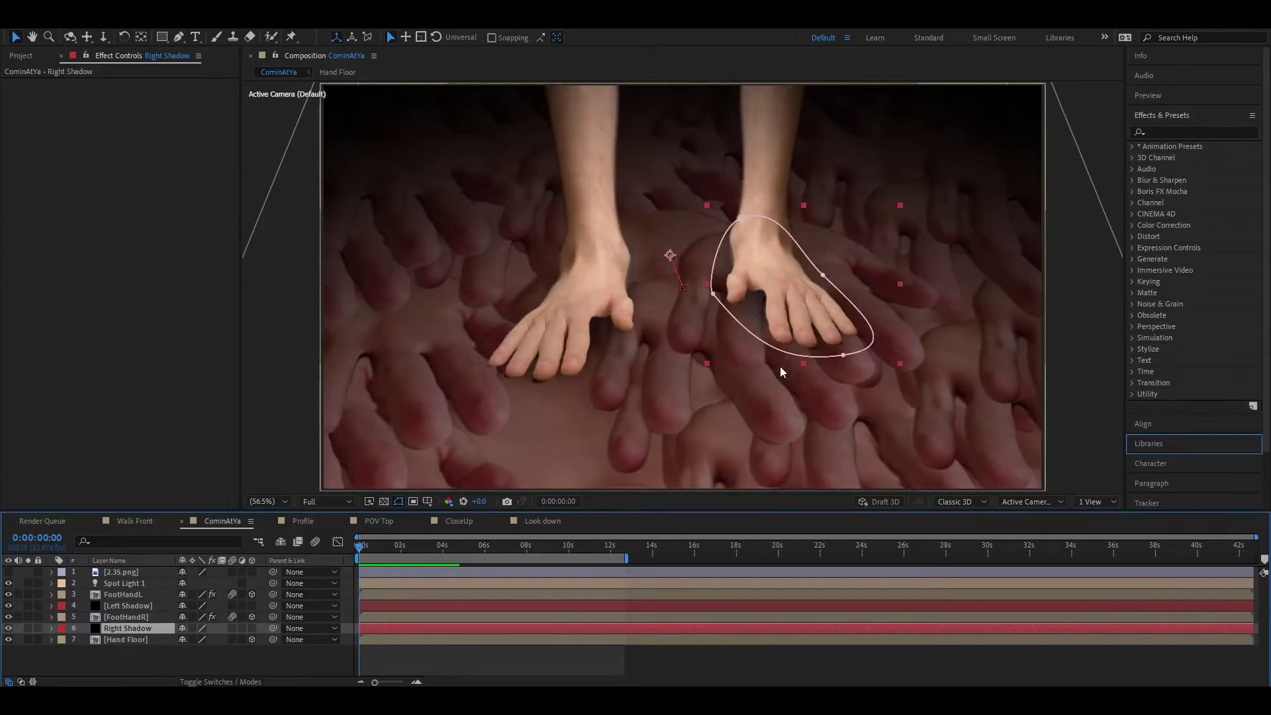
Step: Open the Profile composition at 0:00:01:23 and inspect the mask of the Foot Far Shadow layer
left_click(303, 521)
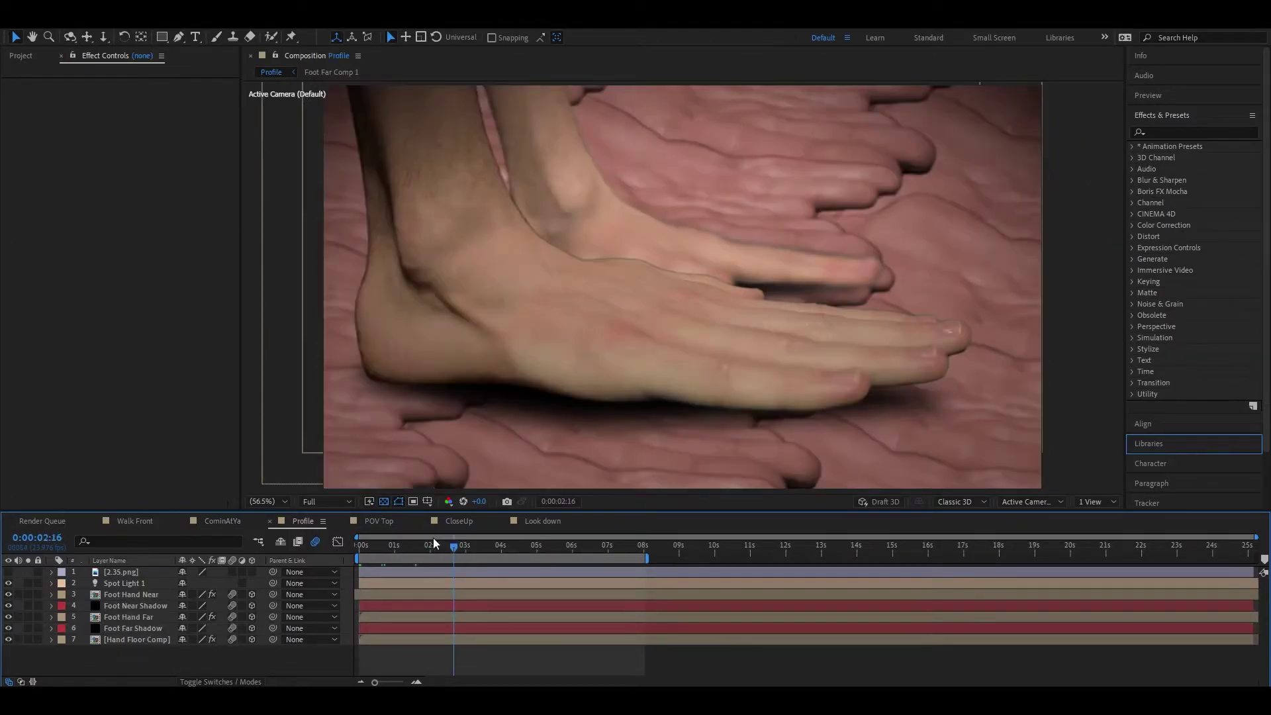
left_click_drag(455, 547, 431, 555)
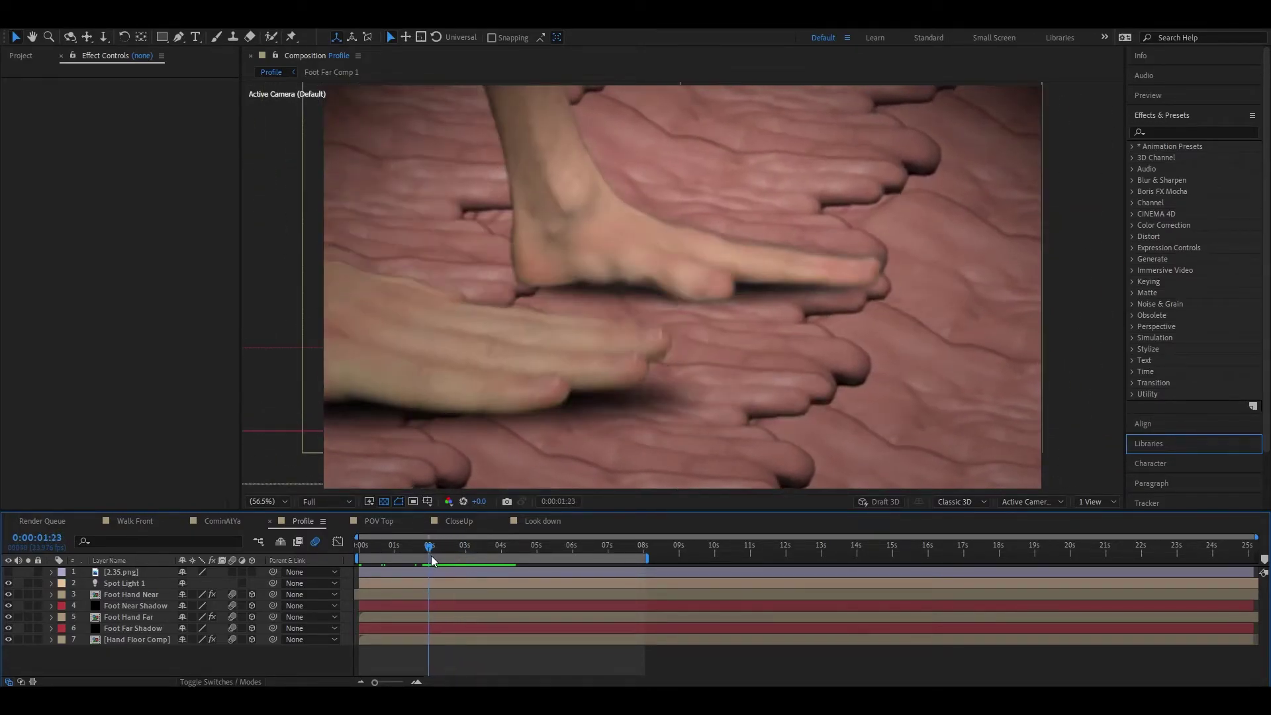
left_click(131, 628)
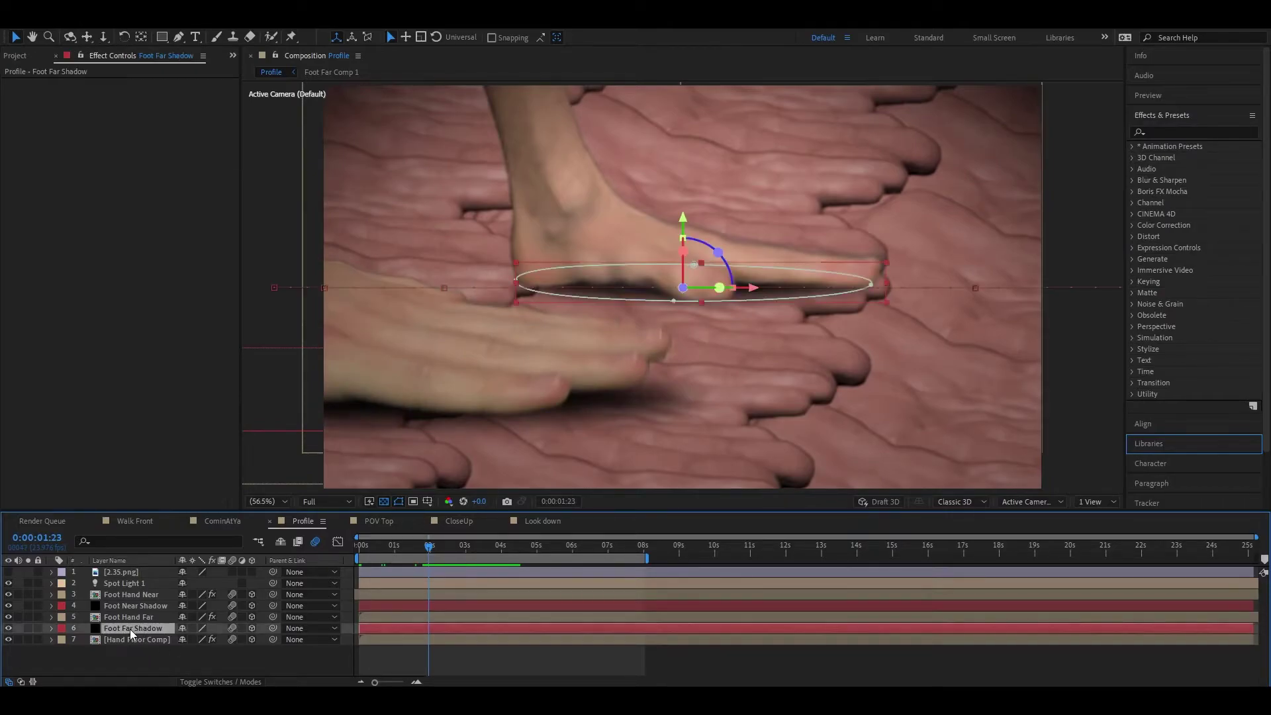
Step: Compare the profile walk playback with the Foot Near Shadow layer hidden and shown again
left_click(133, 605)
left_click(9, 606)
key("space")
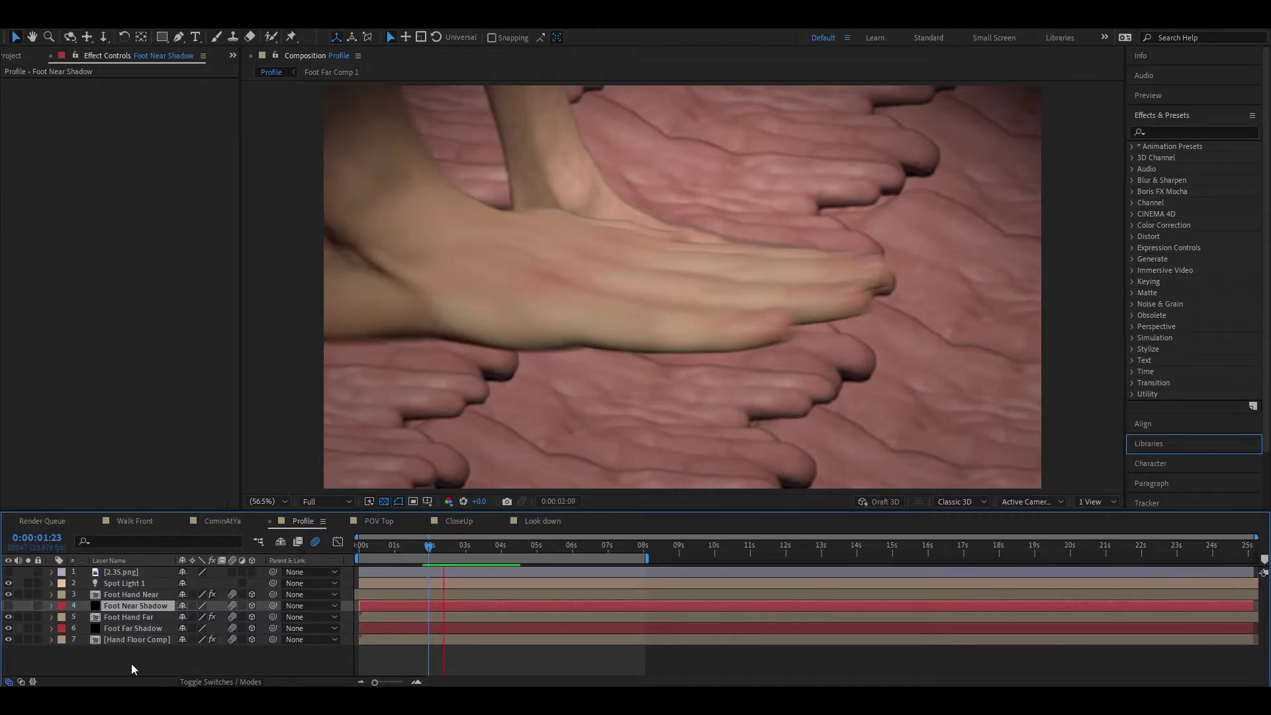
key("space")
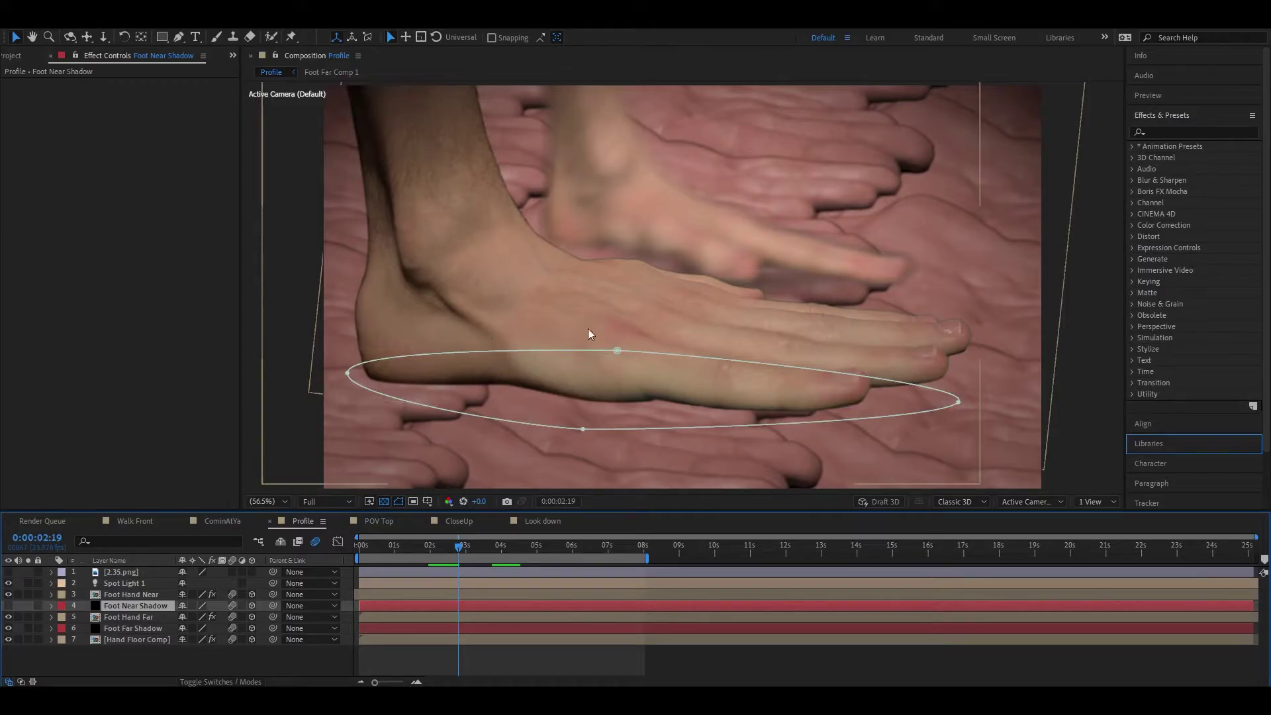
left_click(8, 606)
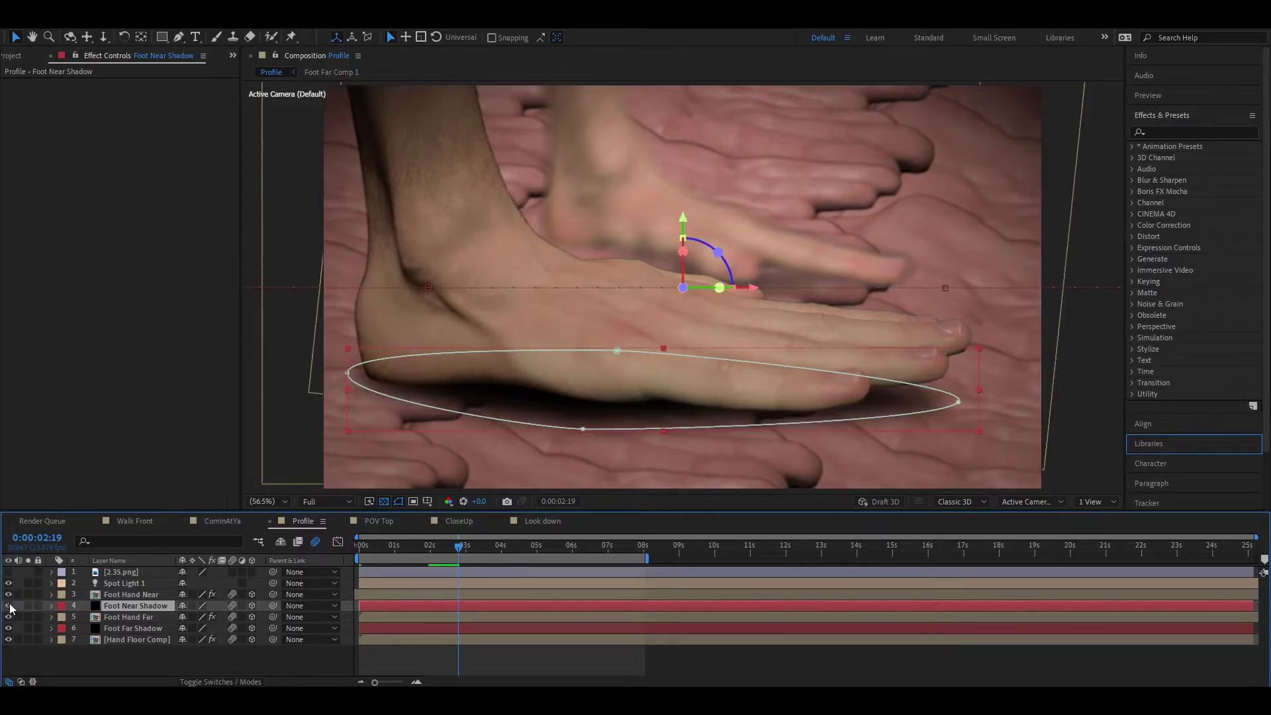
left_click(181, 666)
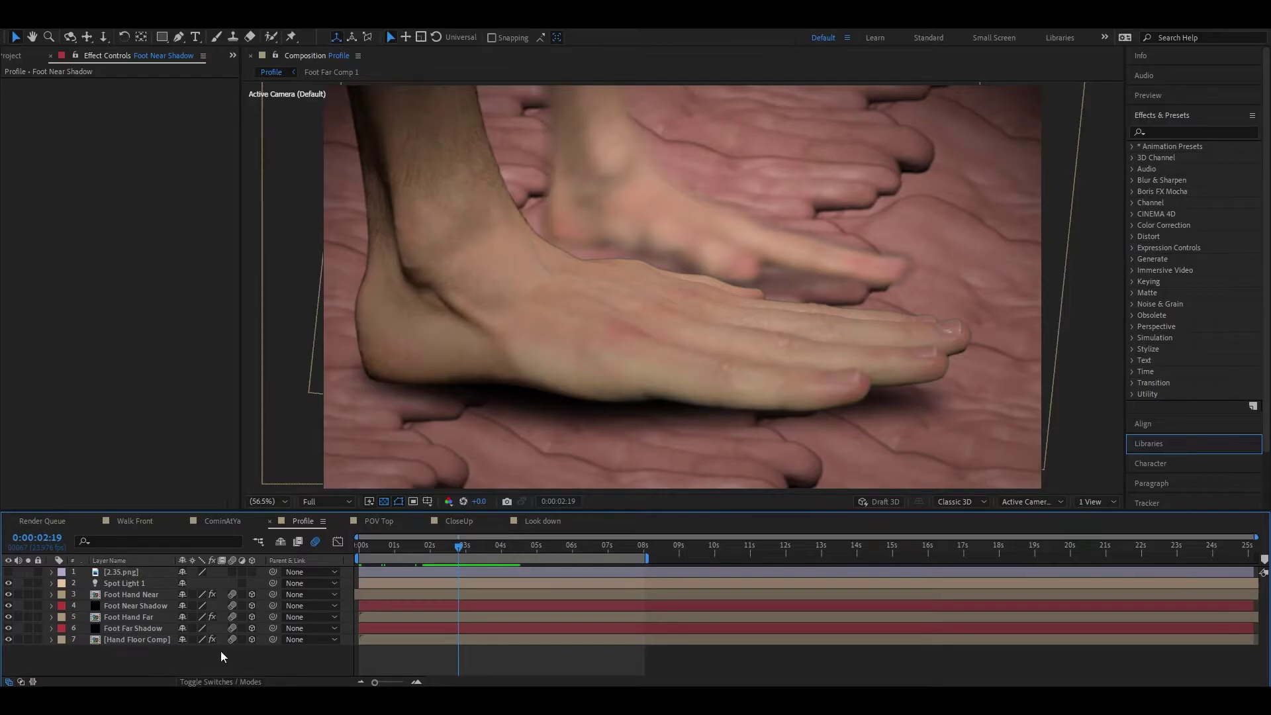
left_click(427, 554)
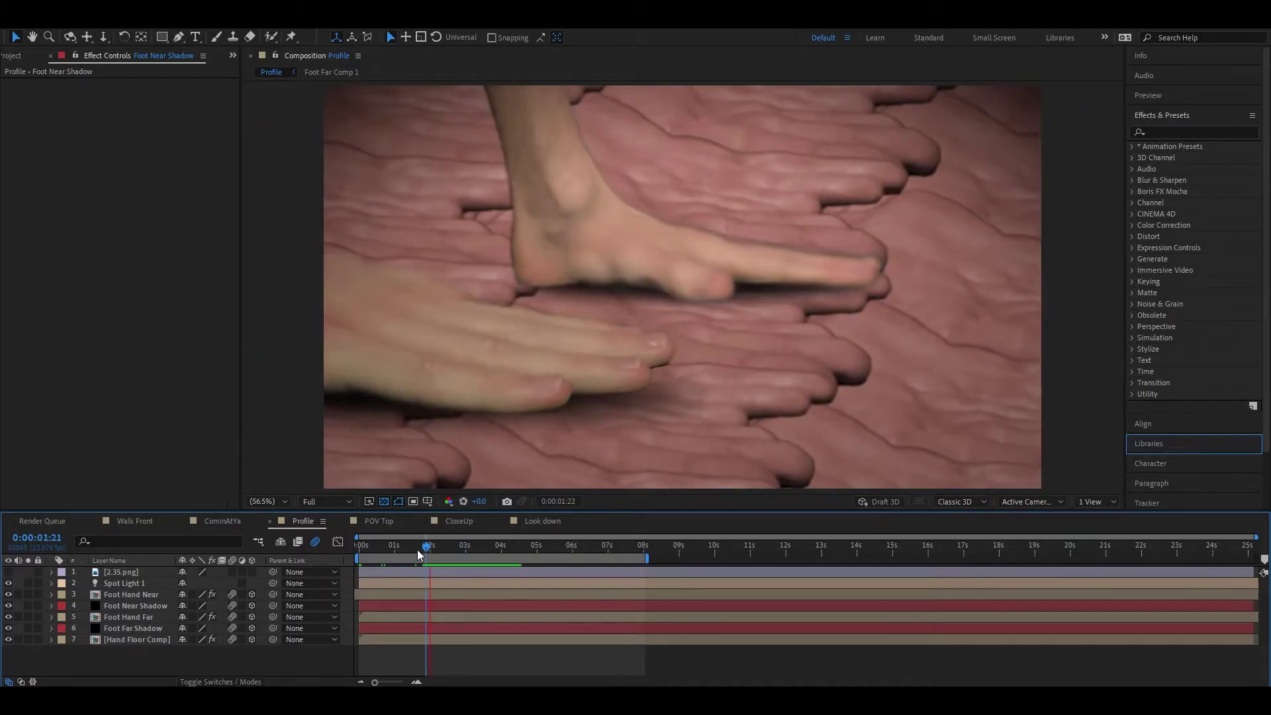
key("space")
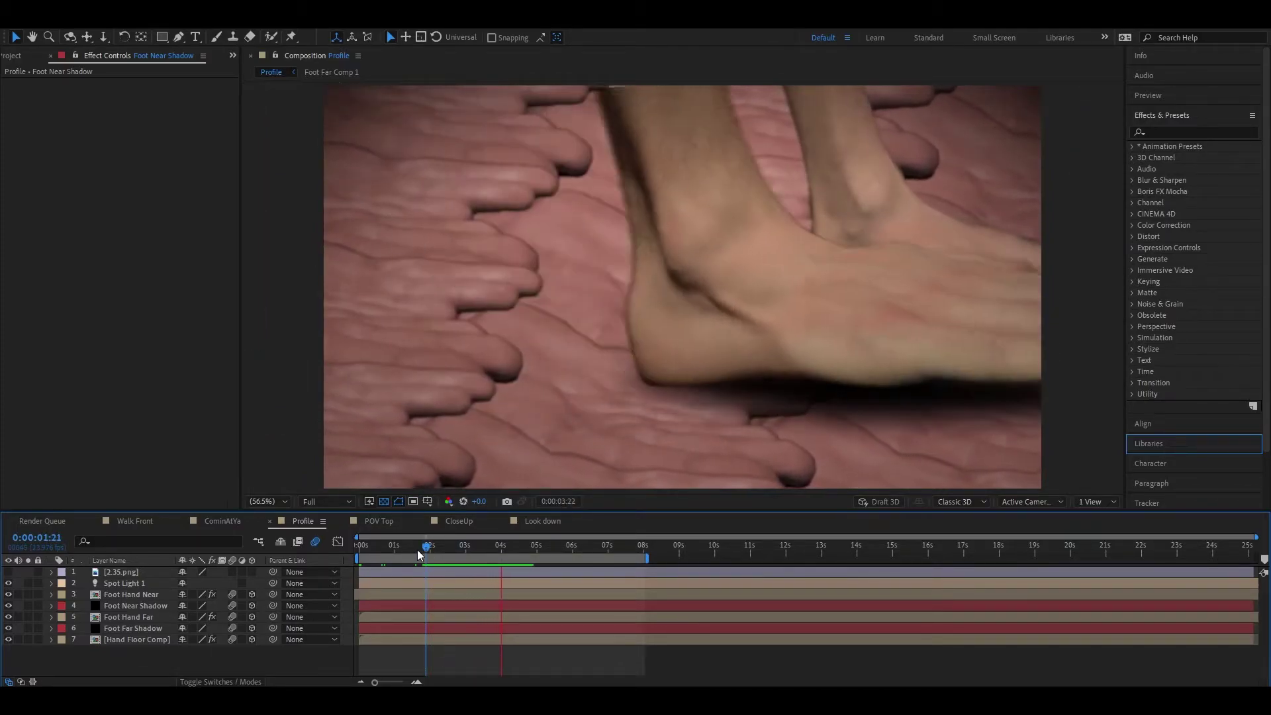
Step: In the CominAtYa composition, compare the Left Shadow layer with its Mask 1 mode set to None and back to Add
left_click(219, 521)
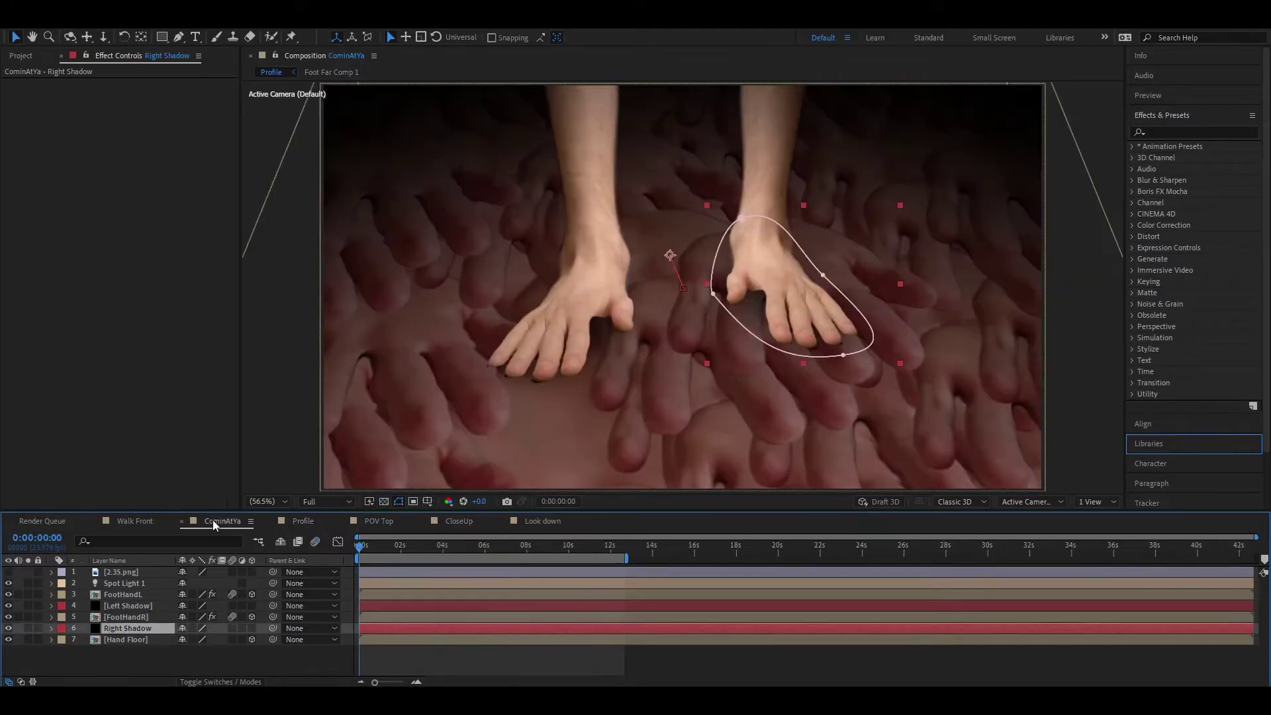
left_click(188, 657)
left_click(122, 605)
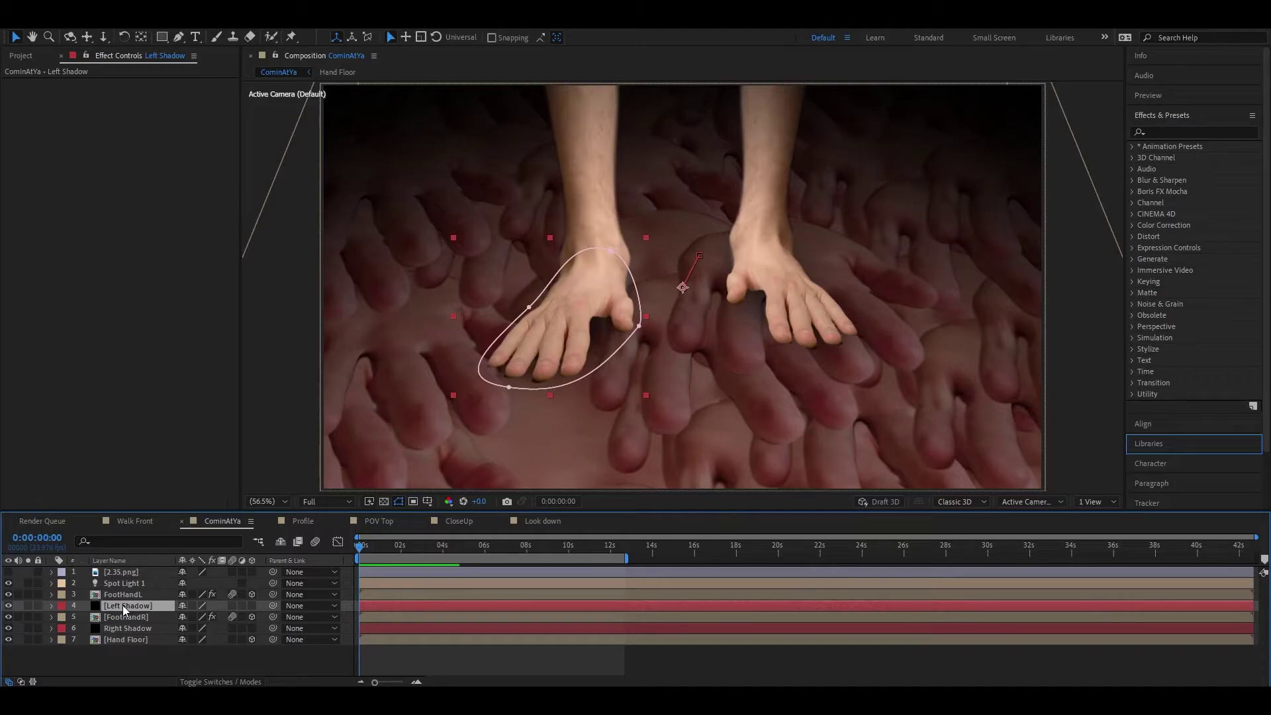
key("m")
left_click(198, 617)
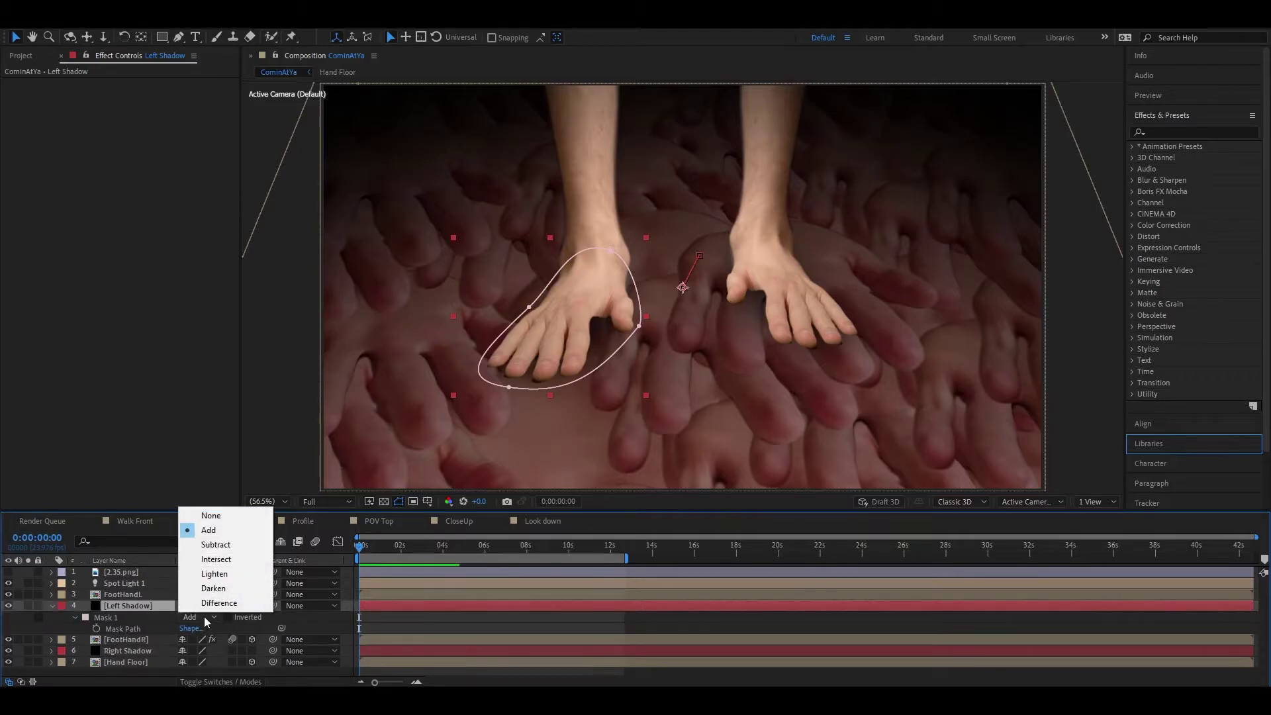
left_click(211, 516)
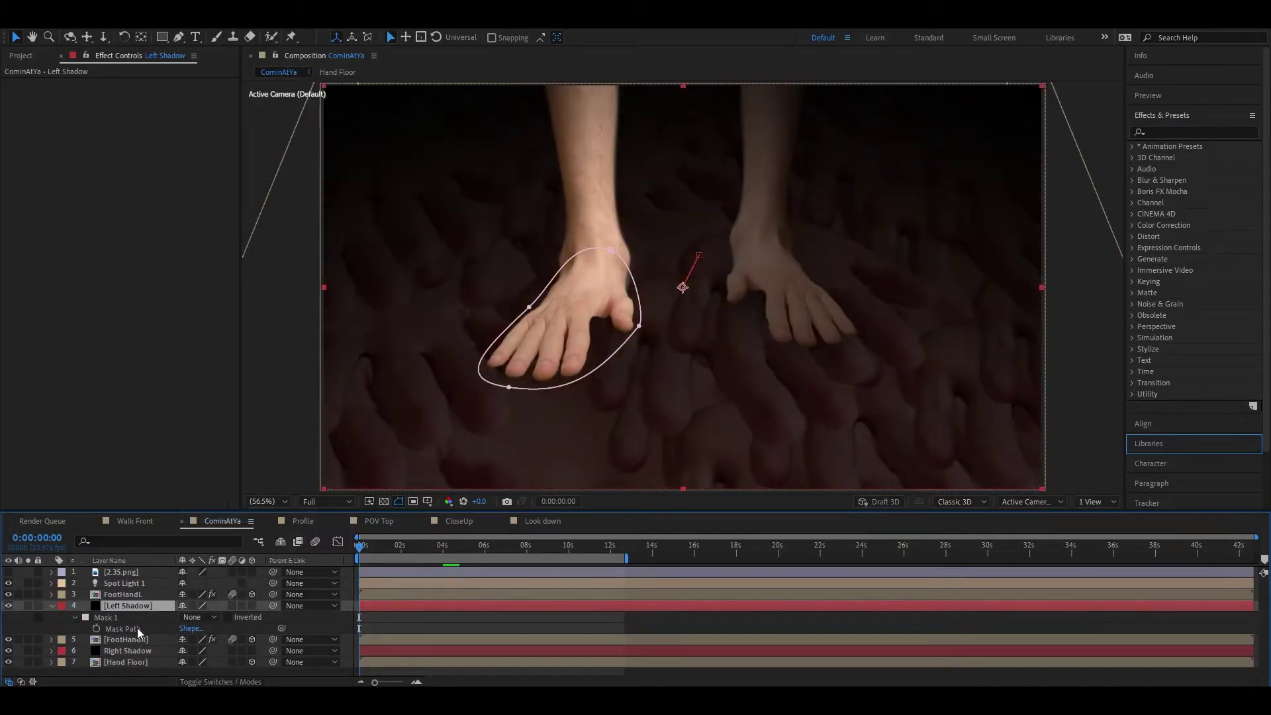
left_click(199, 618)
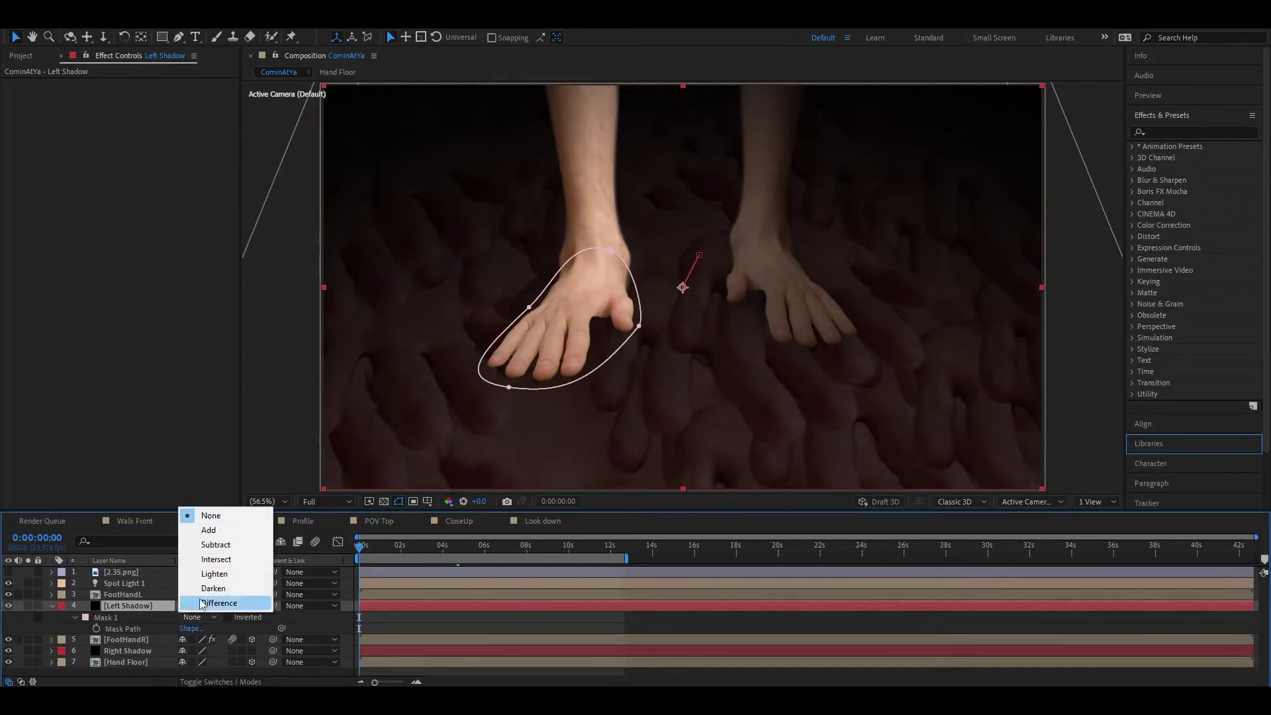
left_click(208, 531)
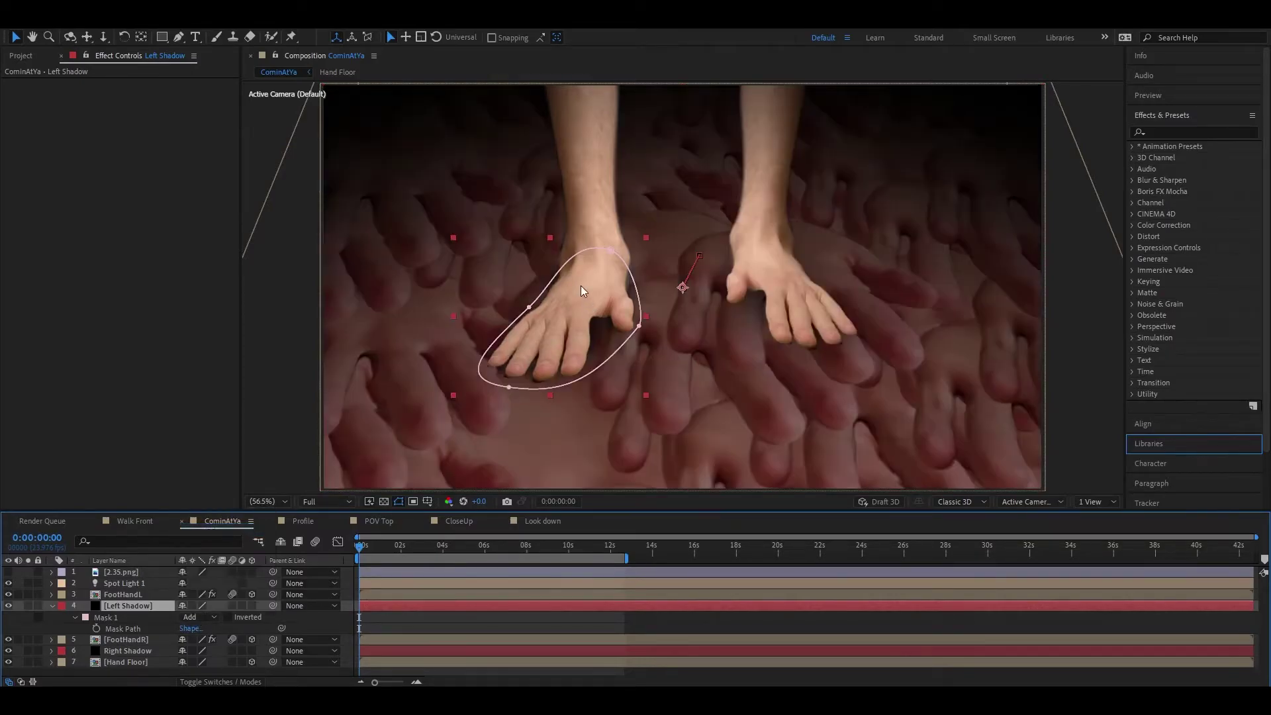
Step: Collapse the Left Shadow mask properties, check the layer's Opacity property, and deselect the layer
left_click(53, 606)
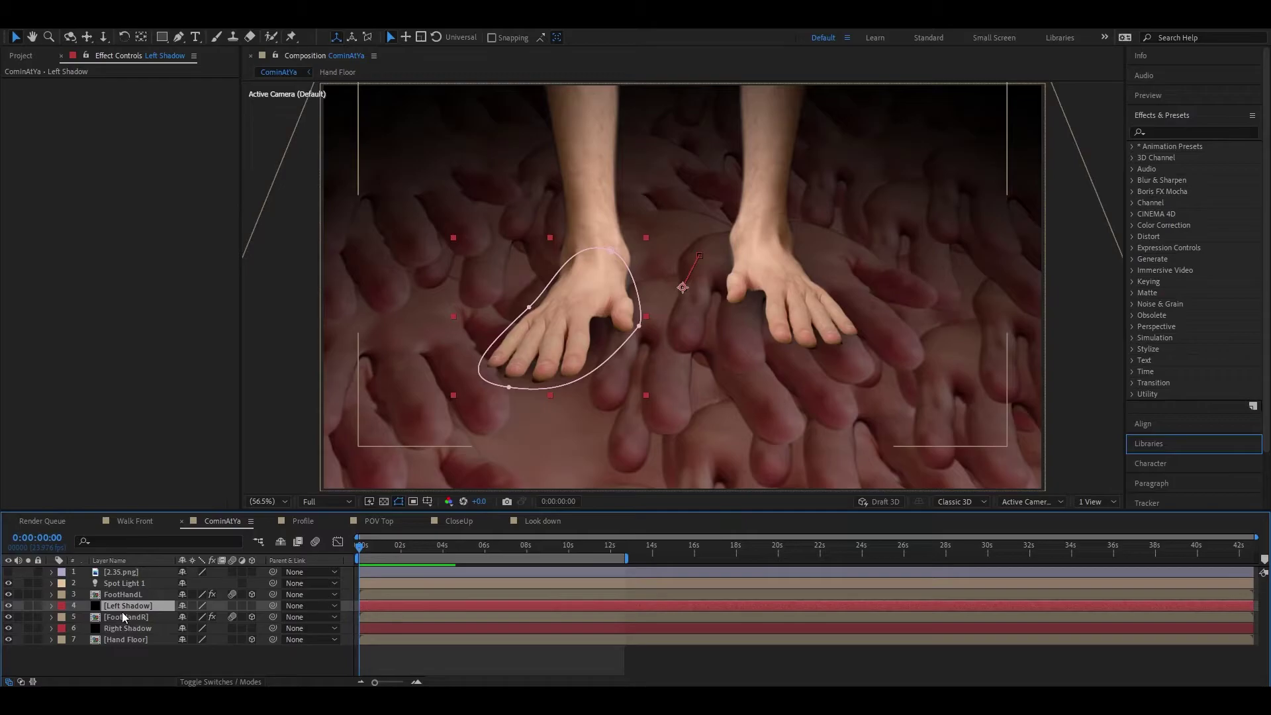
key("t")
key("t")
left_click(179, 655)
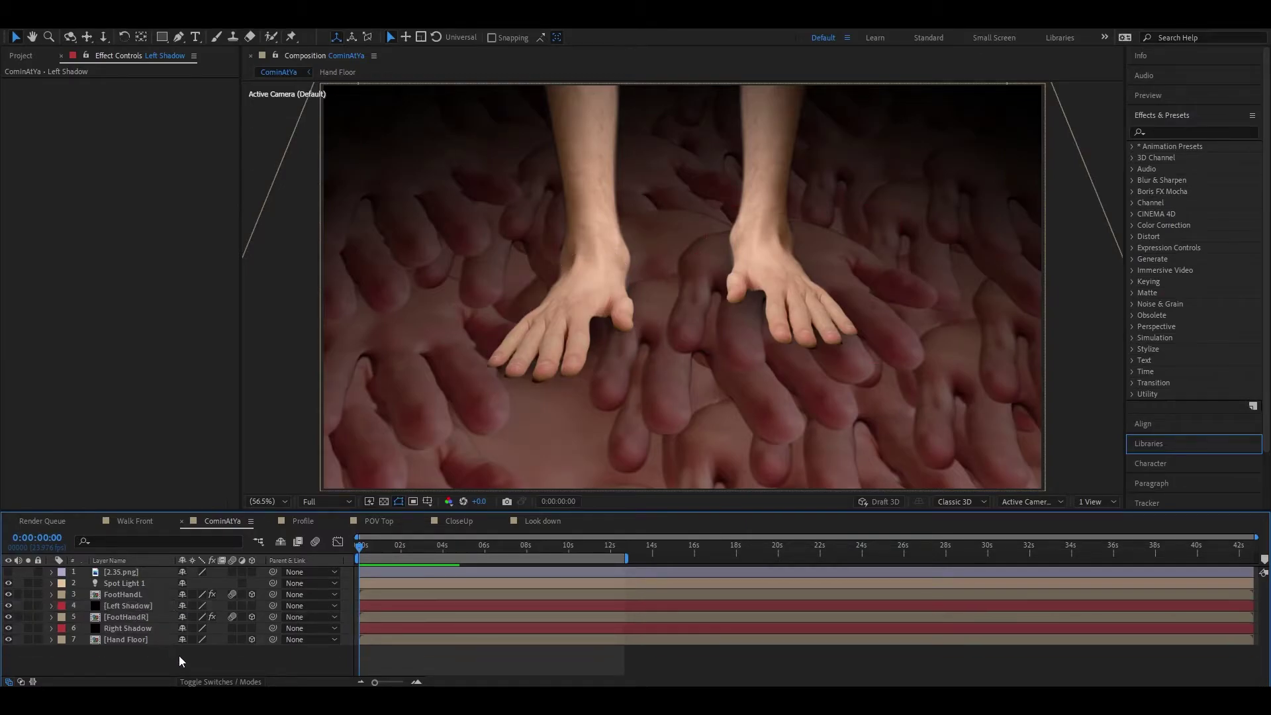
Step: Toggle the visibility of Spot Light 1 off and on twice to compare the scene's lighting, leaving the light enabled
left_click(119, 584)
left_click(9, 583)
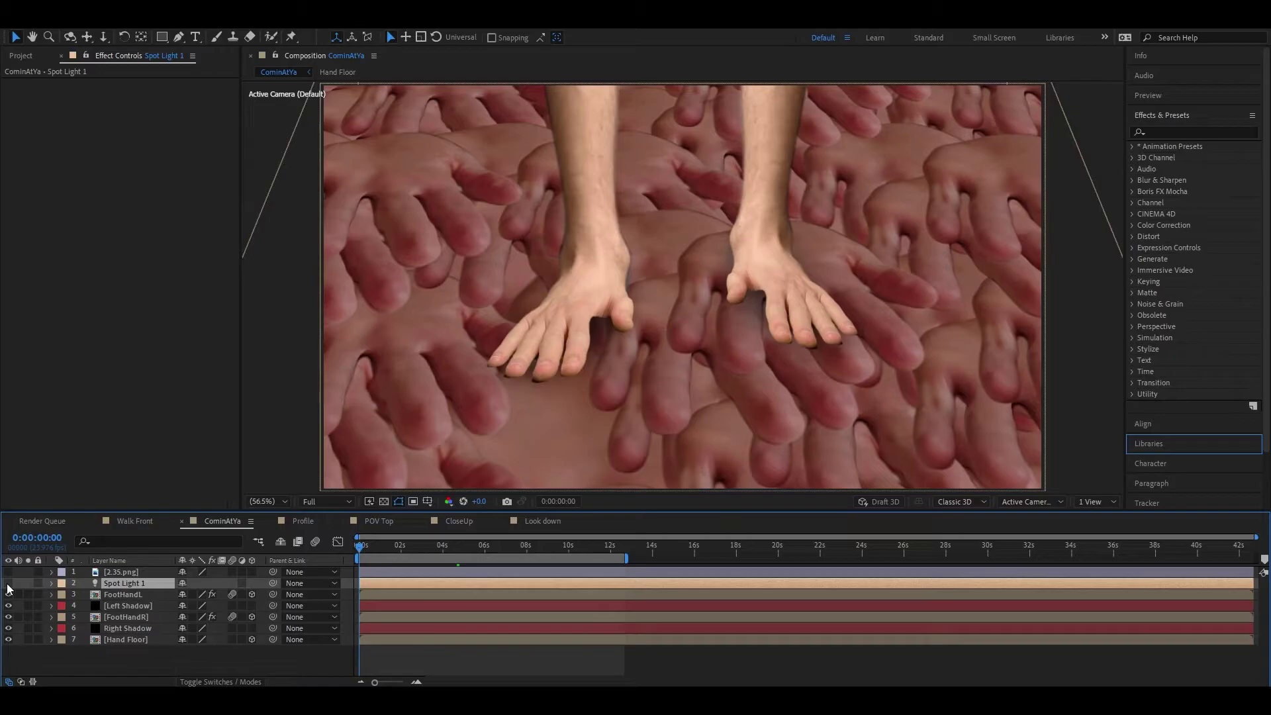
left_click(9, 583)
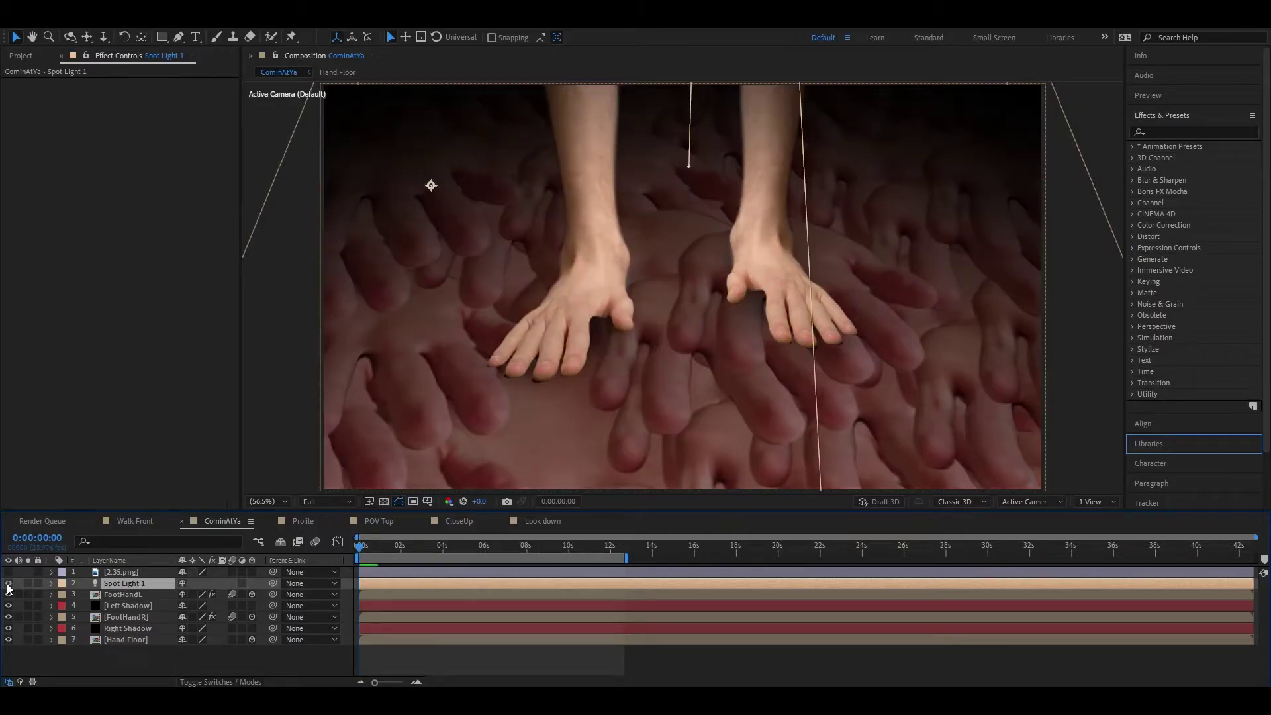
left_click(9, 583)
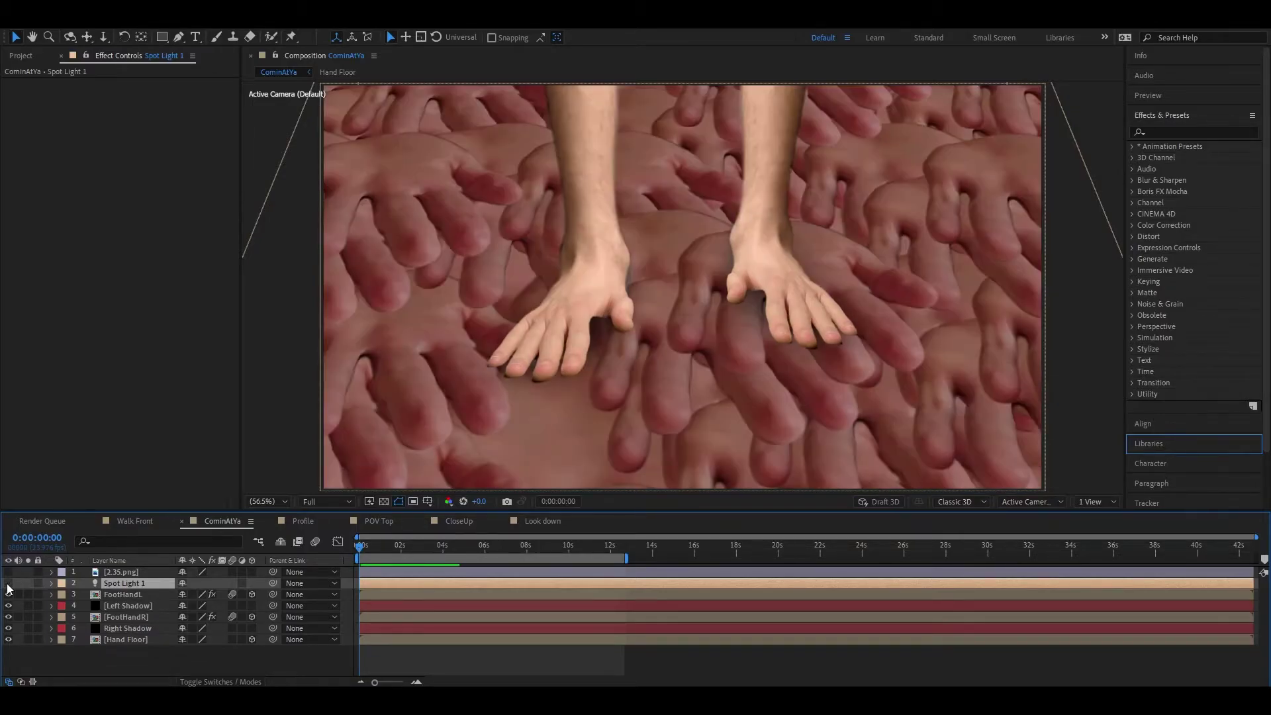
left_click(8, 583)
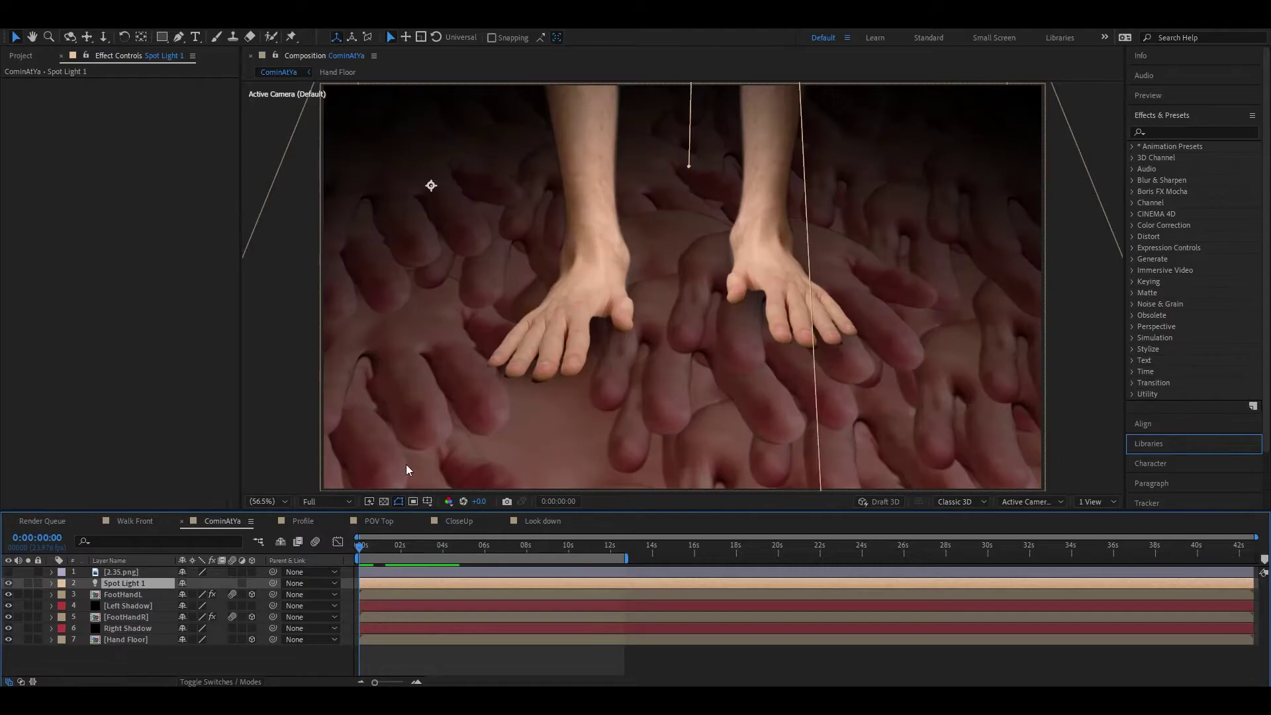
left_click(244, 657)
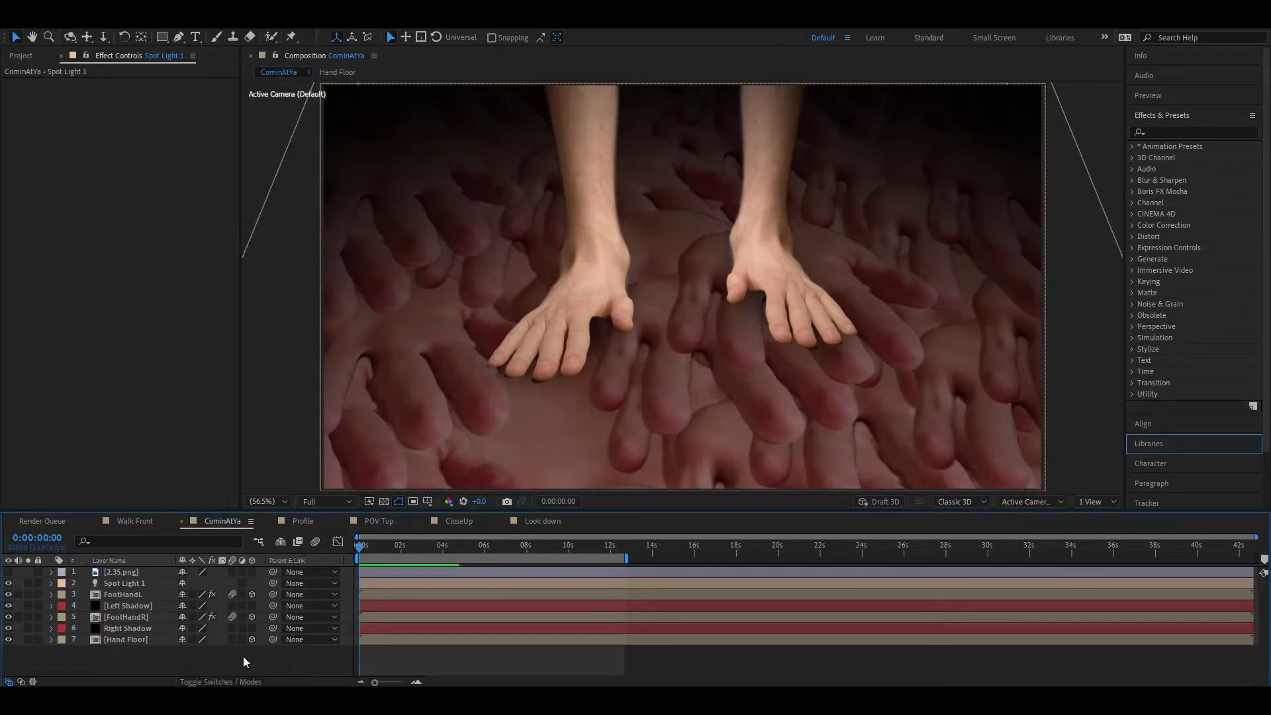
Step: Open the Hand Floor precomposition and examine its full stack of duplicated hand layers in the enlarged timeline
left_click(117, 641)
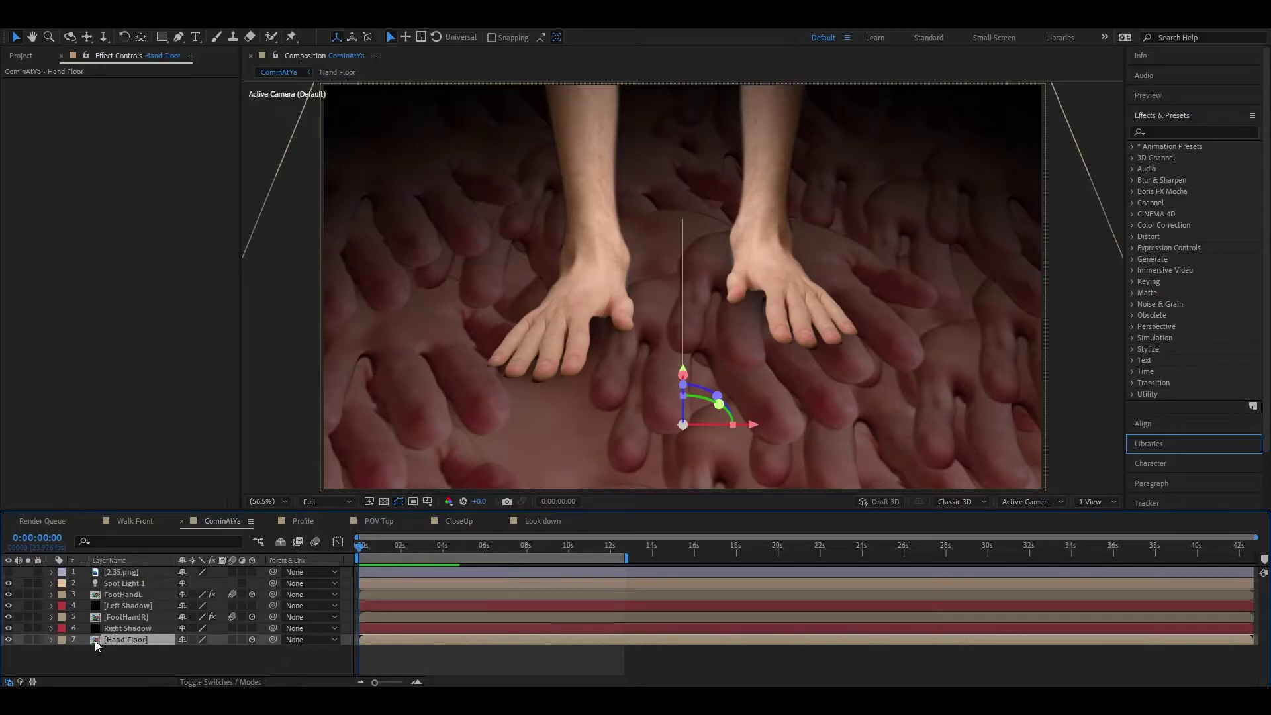
double_click(94, 641)
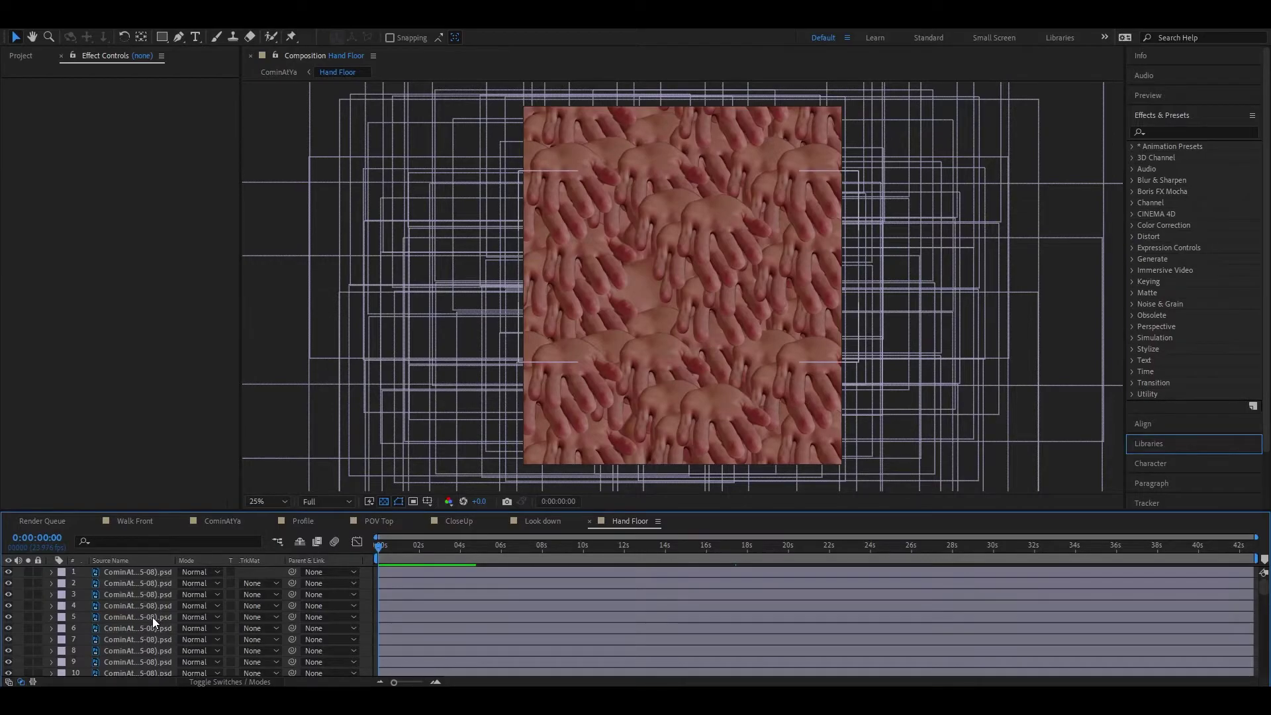
key("grave")
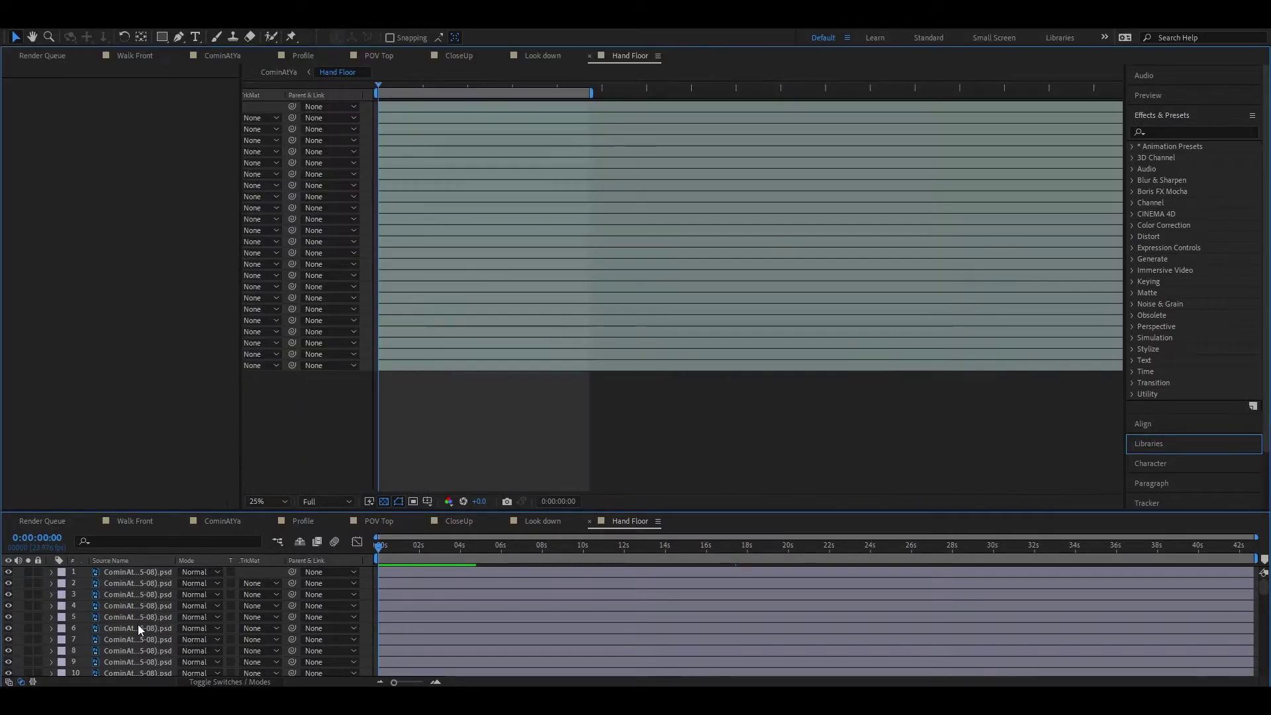
scroll(165, 555, "down", 3)
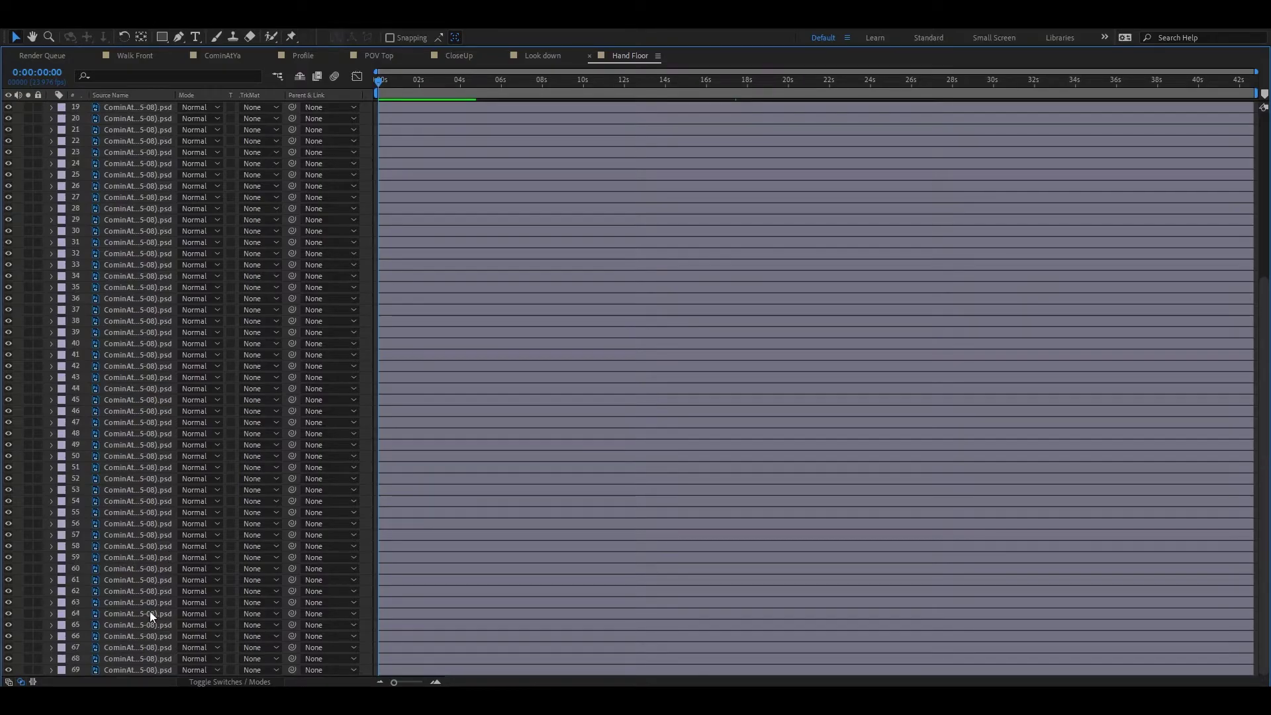
Step: Return to the full workspace and solo individual hand layers, including layer 9, to inspect each hand separately, leaving solo off
scroll(151, 615, "up", 7)
key("grave")
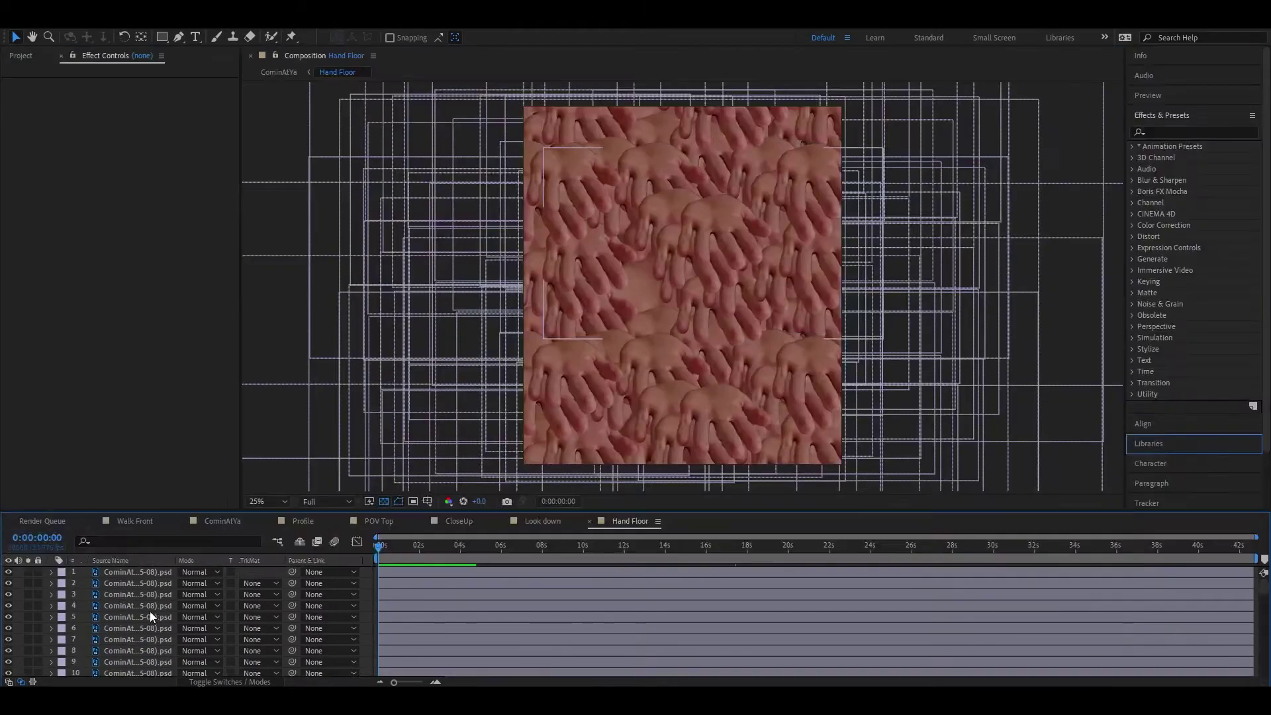
left_click(124, 570)
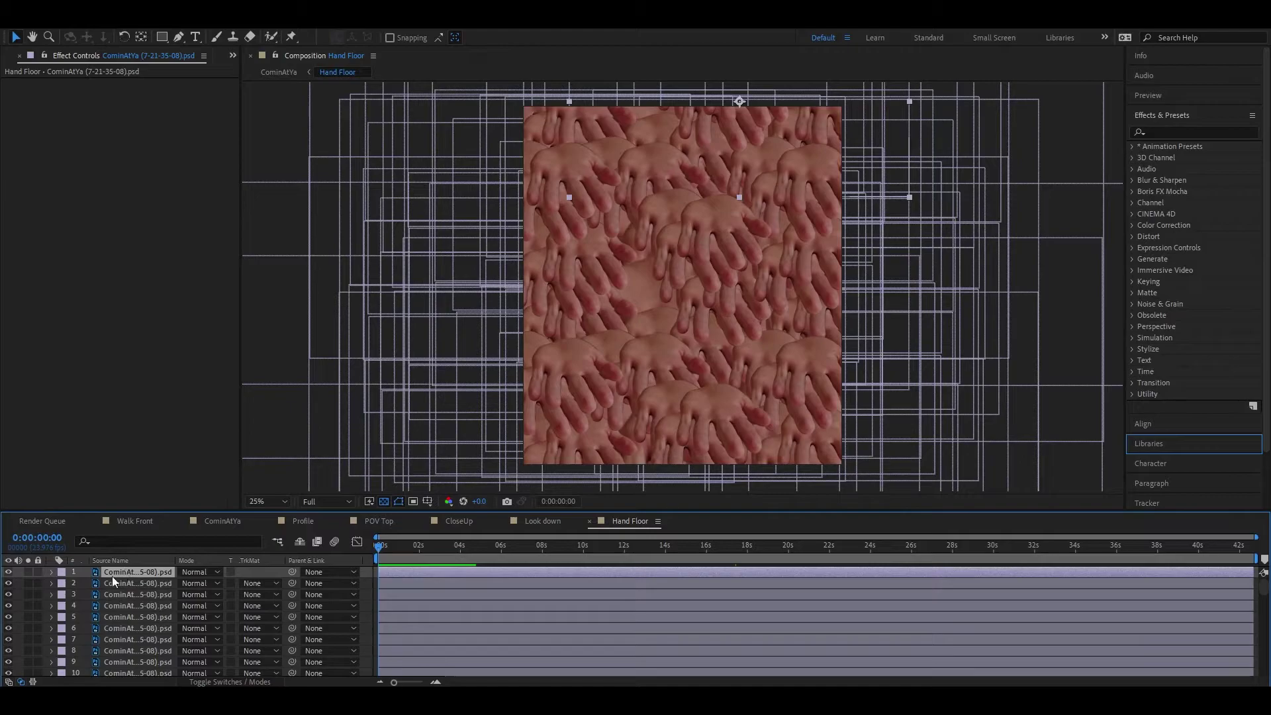
left_click(28, 573)
left_click(29, 574)
left_click(132, 665)
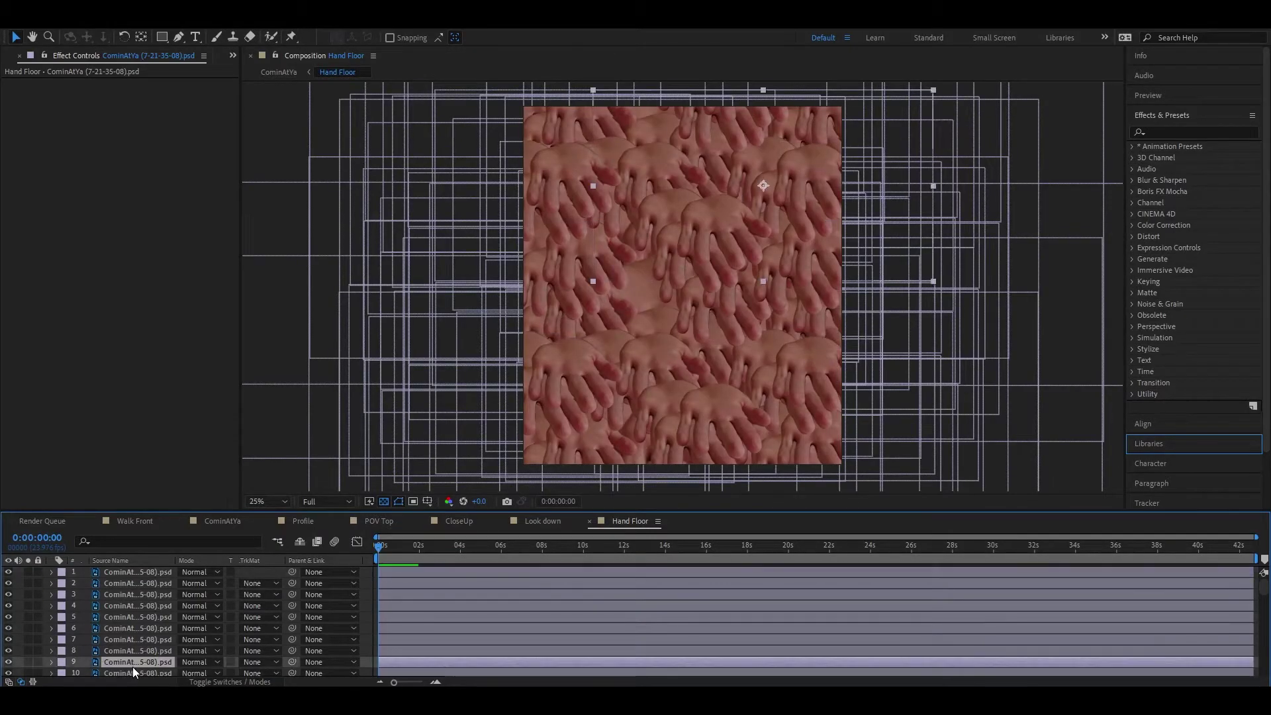
left_click(28, 661)
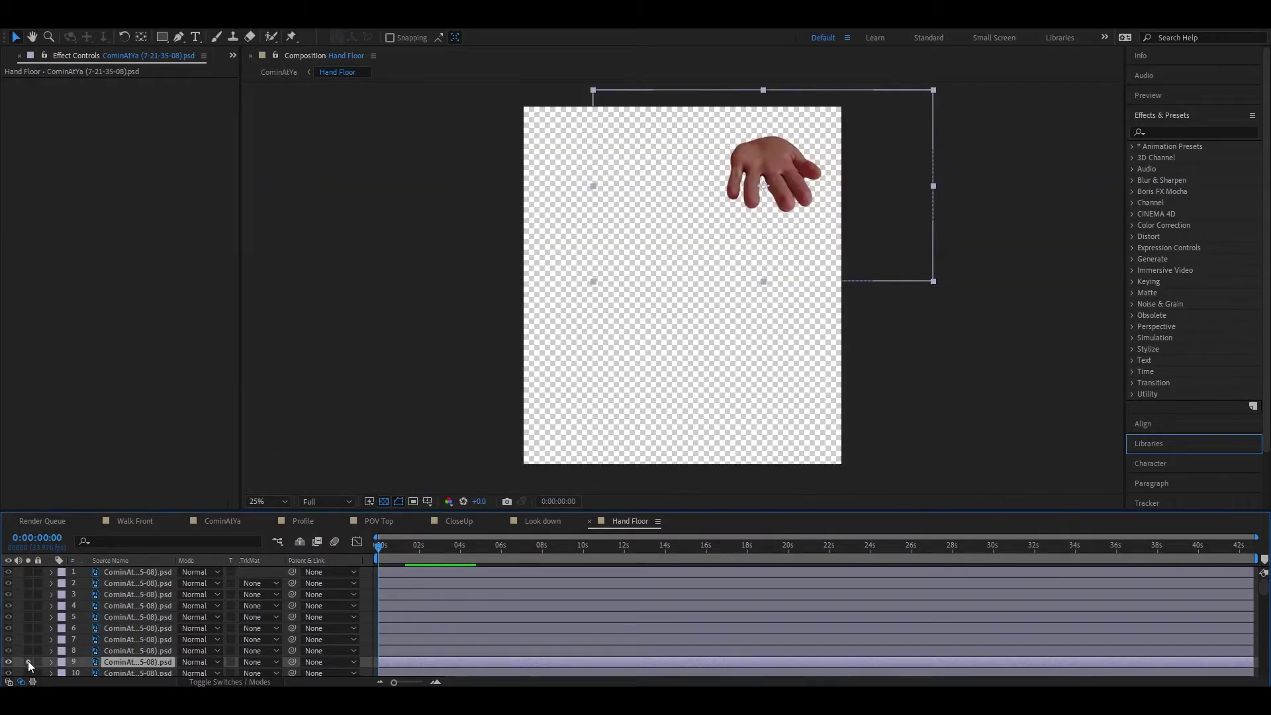
left_click(27, 660)
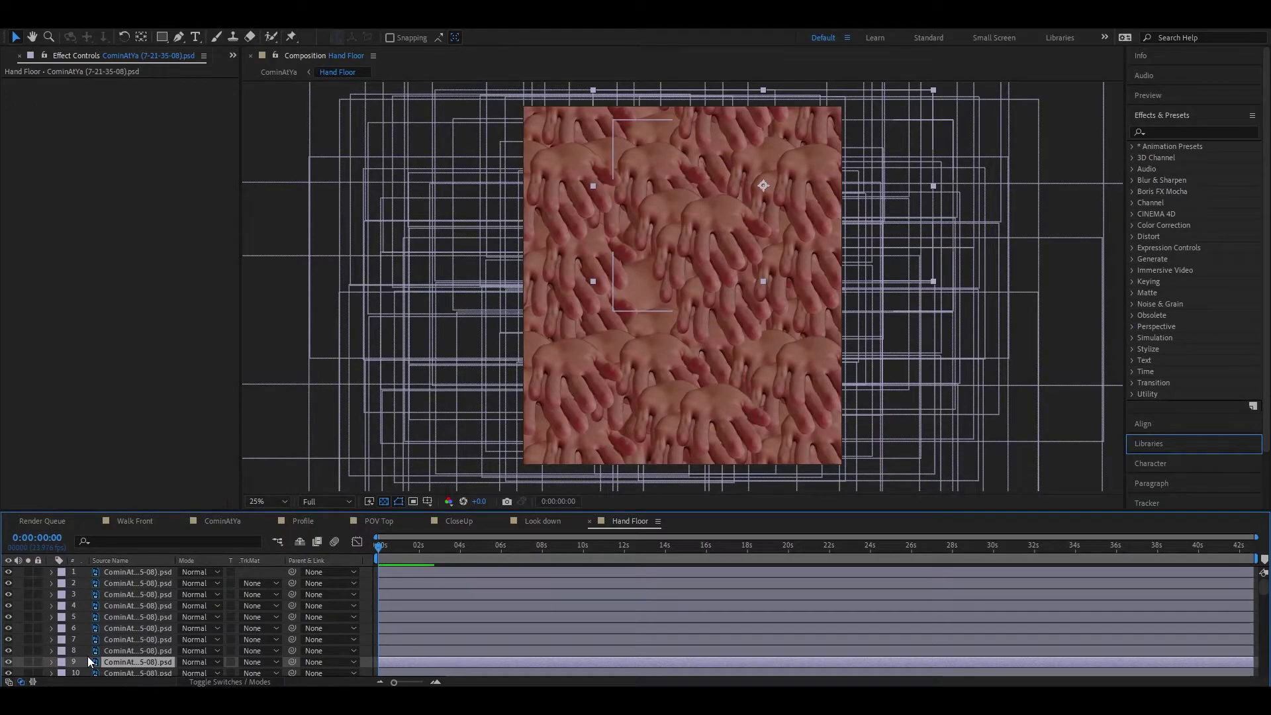
Step: Inspect the wiggle expression on layer 9's Position property and collapse the layer
key("p")
scroll(160, 633, "down", 2)
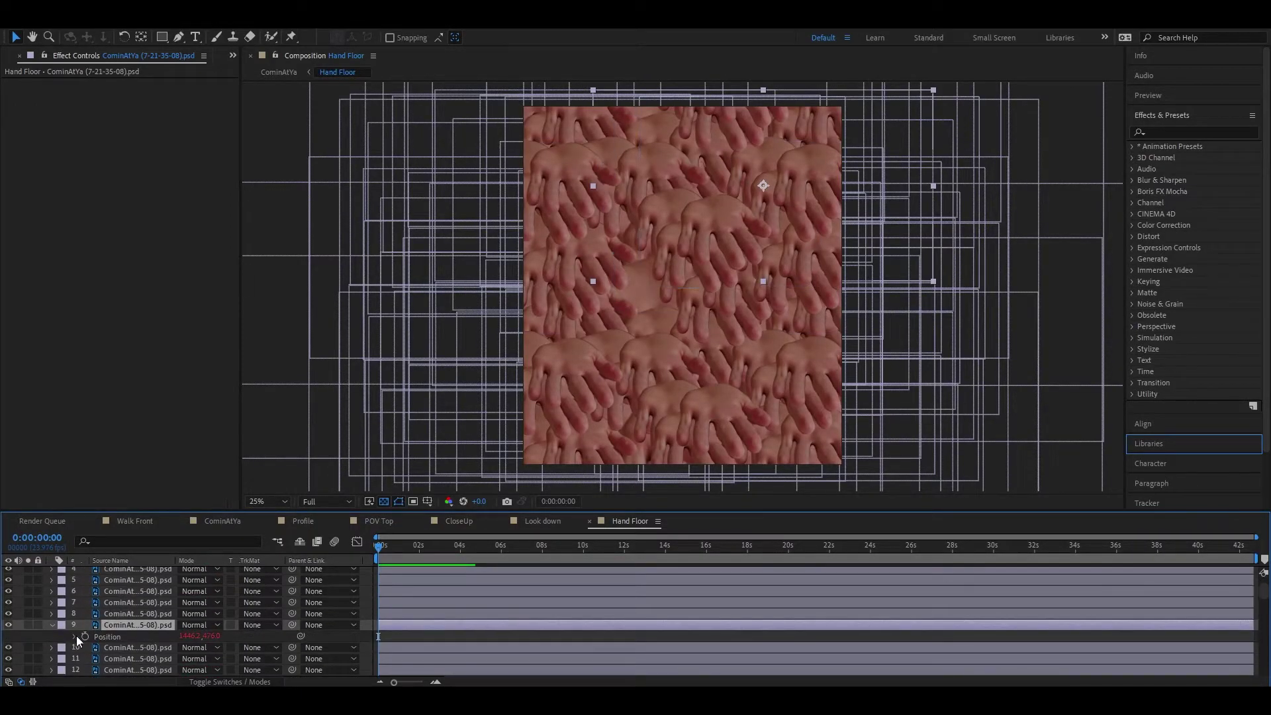
type("wiggle(1,15)")
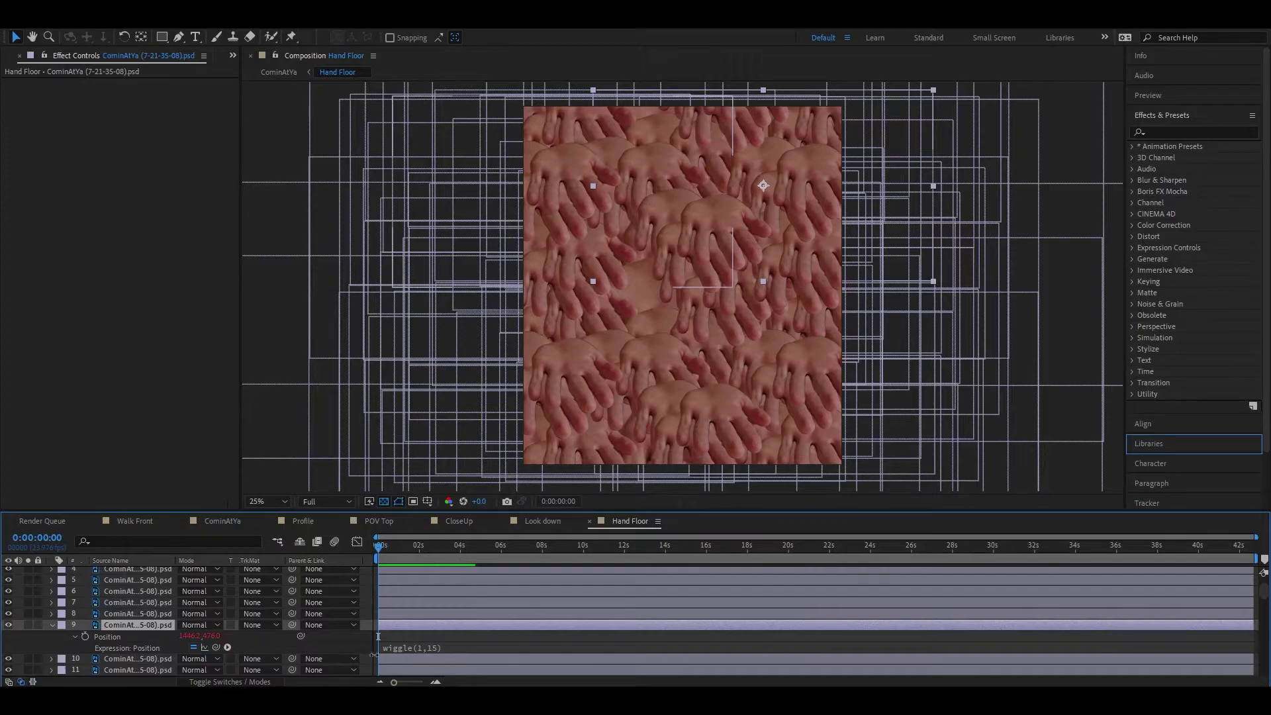
left_click(51, 624)
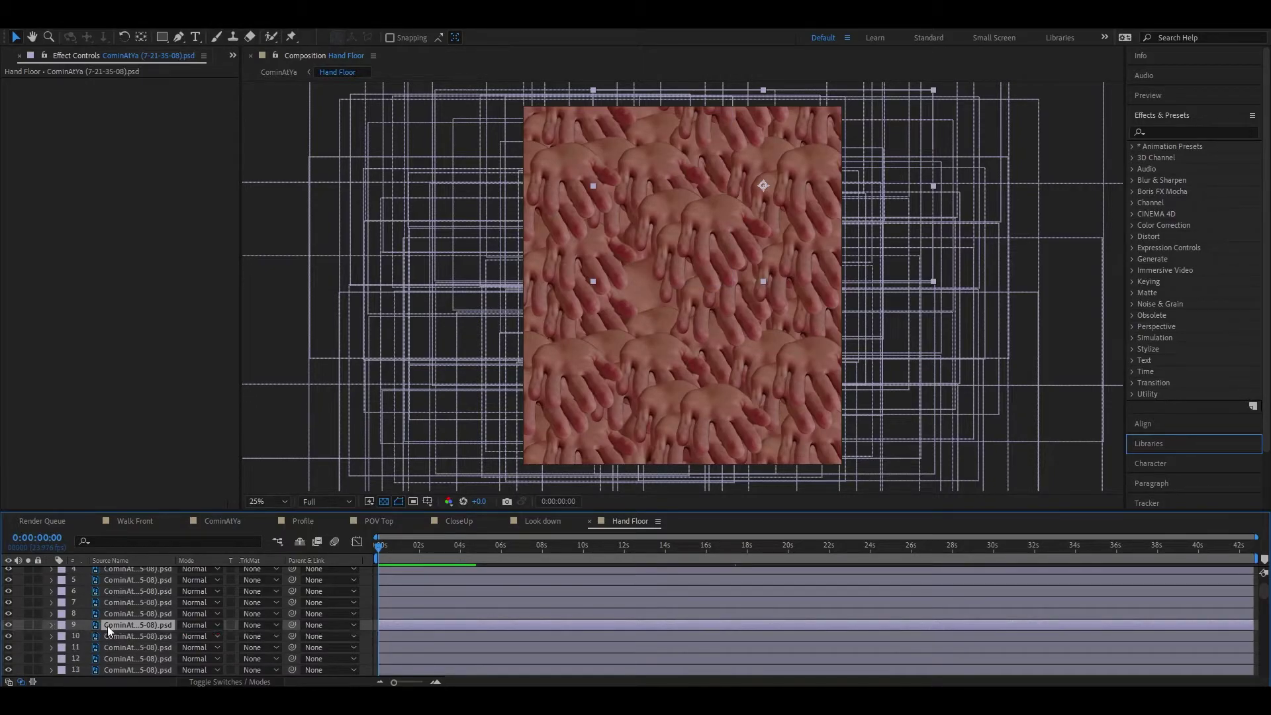
scroll(145, 609, "up", 2)
Step: Preview the Hand Floor animation in the enlarged composition view, restore the workspace and stop playback
left_click(145, 576)
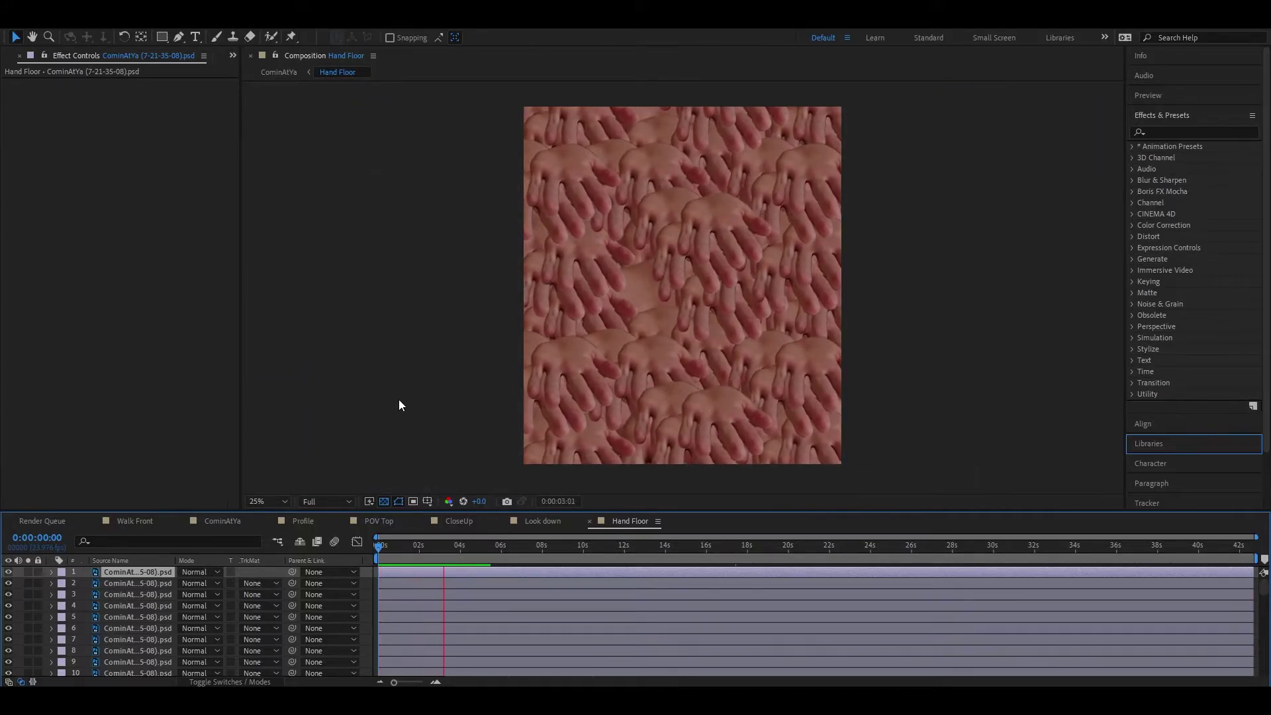
key("grave")
scroll(609, 366, "up", 8)
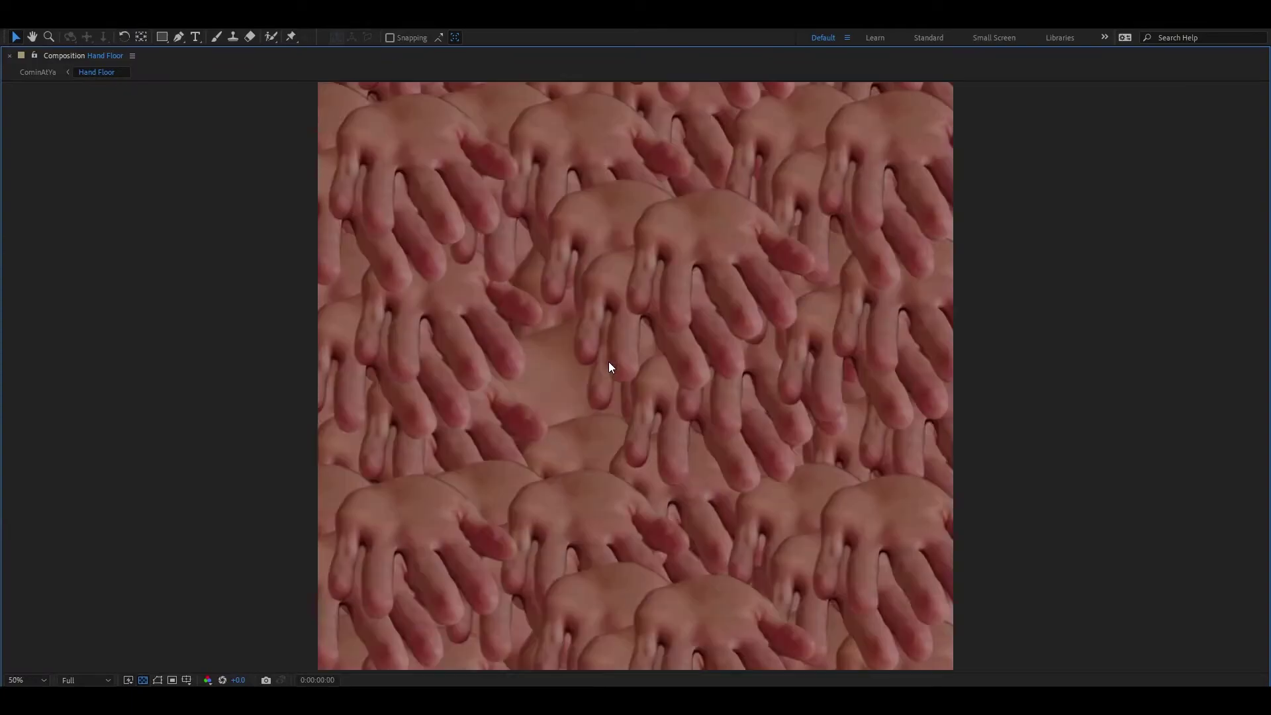
scroll(609, 363, "down", 8)
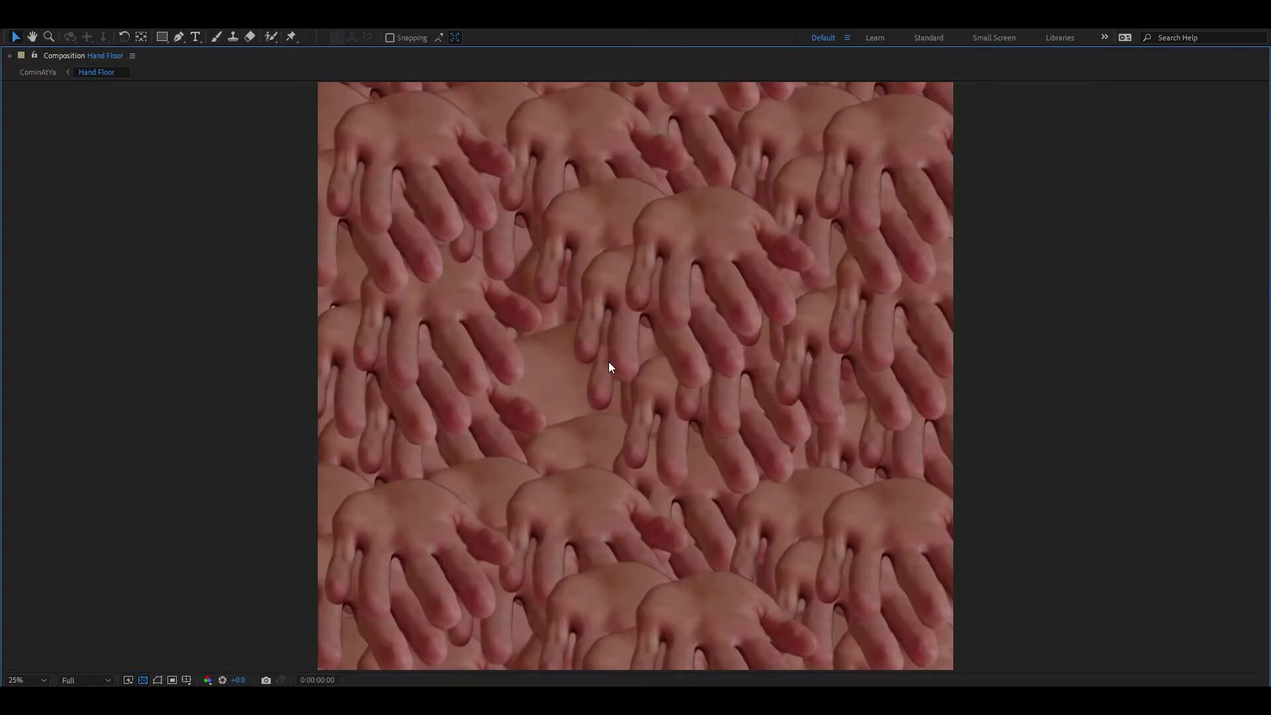
key("grave")
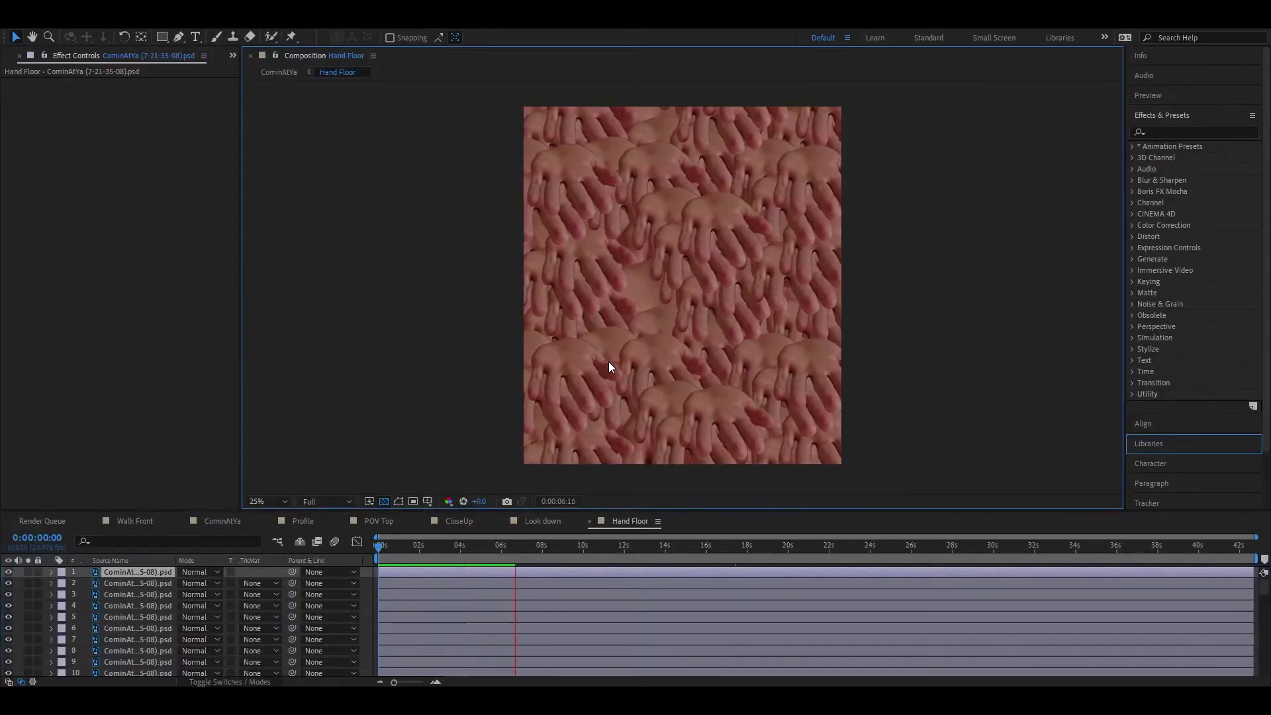
key("space")
Step: Preview the wiggling hands up close at 100% magnification in the enlarged view, and return to the whole floor at 25%
key("ctrl+a")
scroll(609, 361, "up", 2)
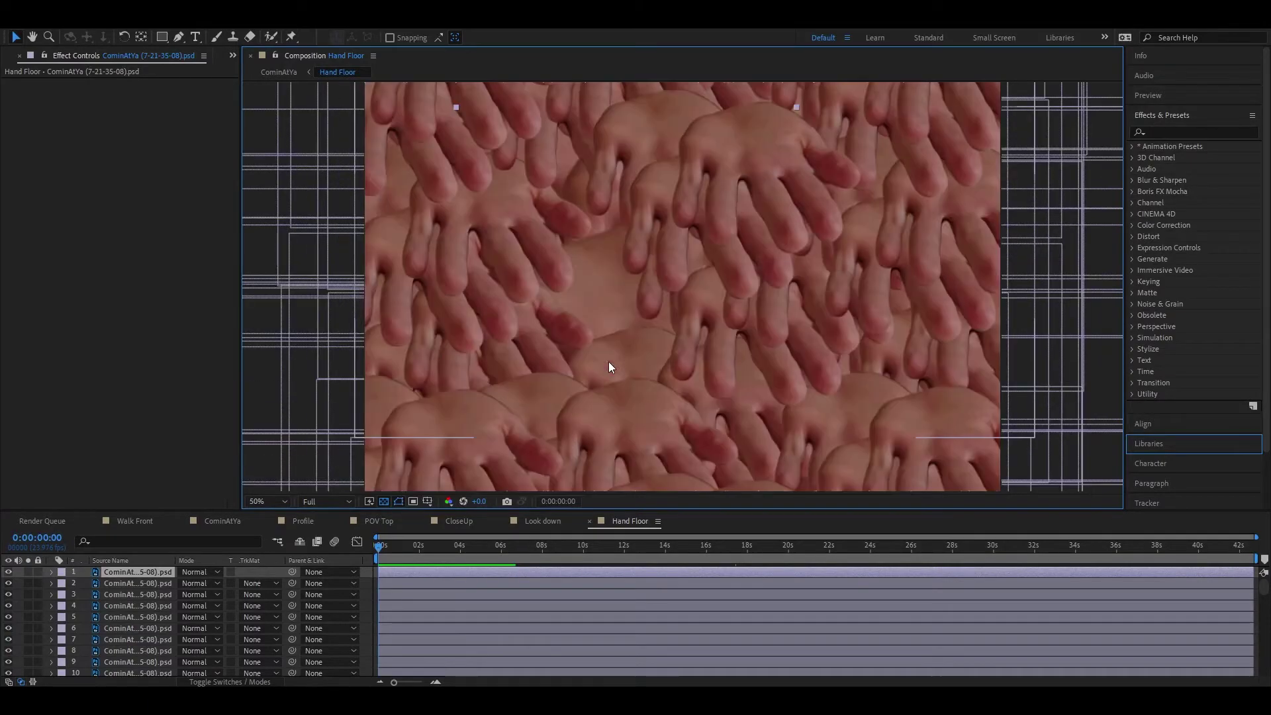
key("grave")
scroll(609, 361, "up", 2)
key("space")
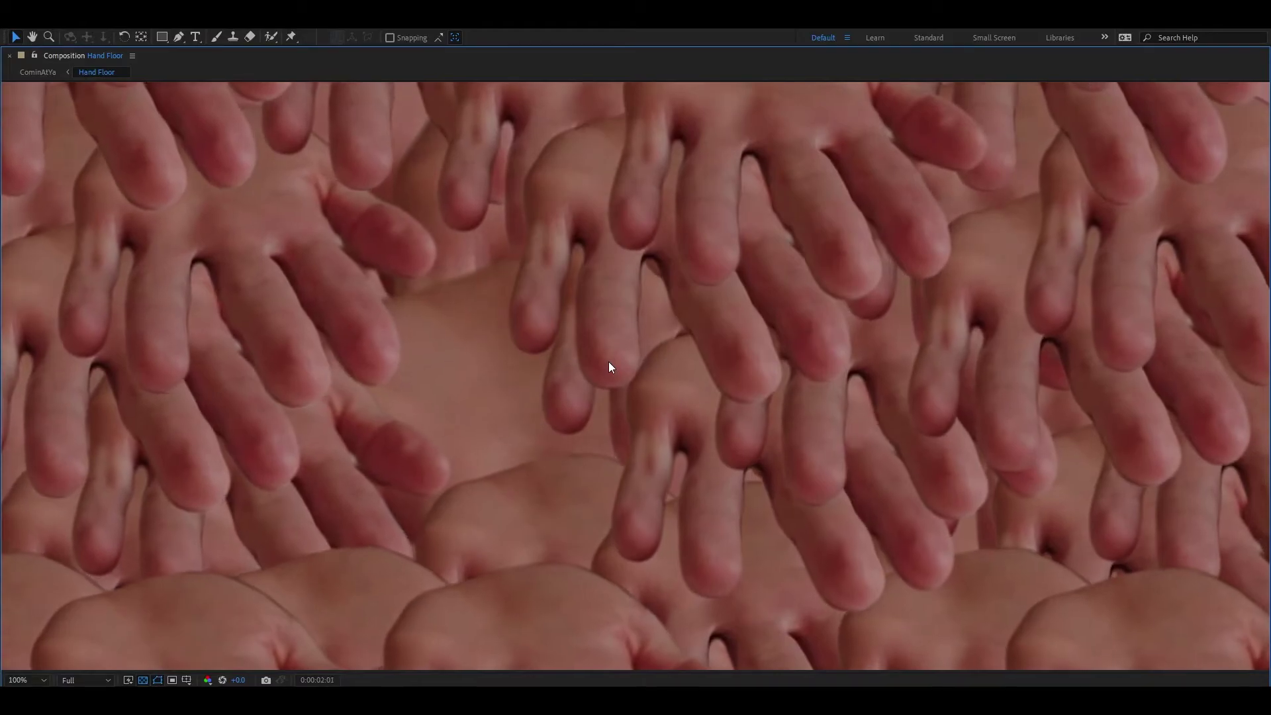
key("space")
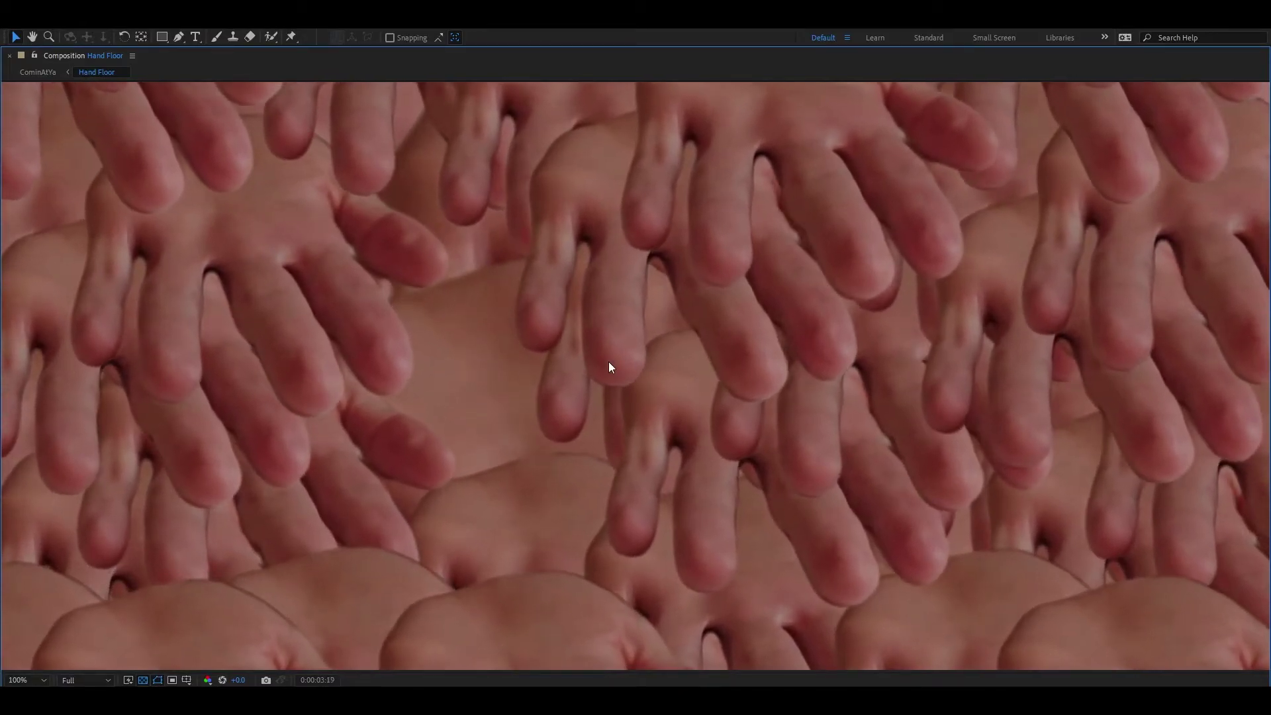
key("grave")
scroll(609, 362, "down", 4)
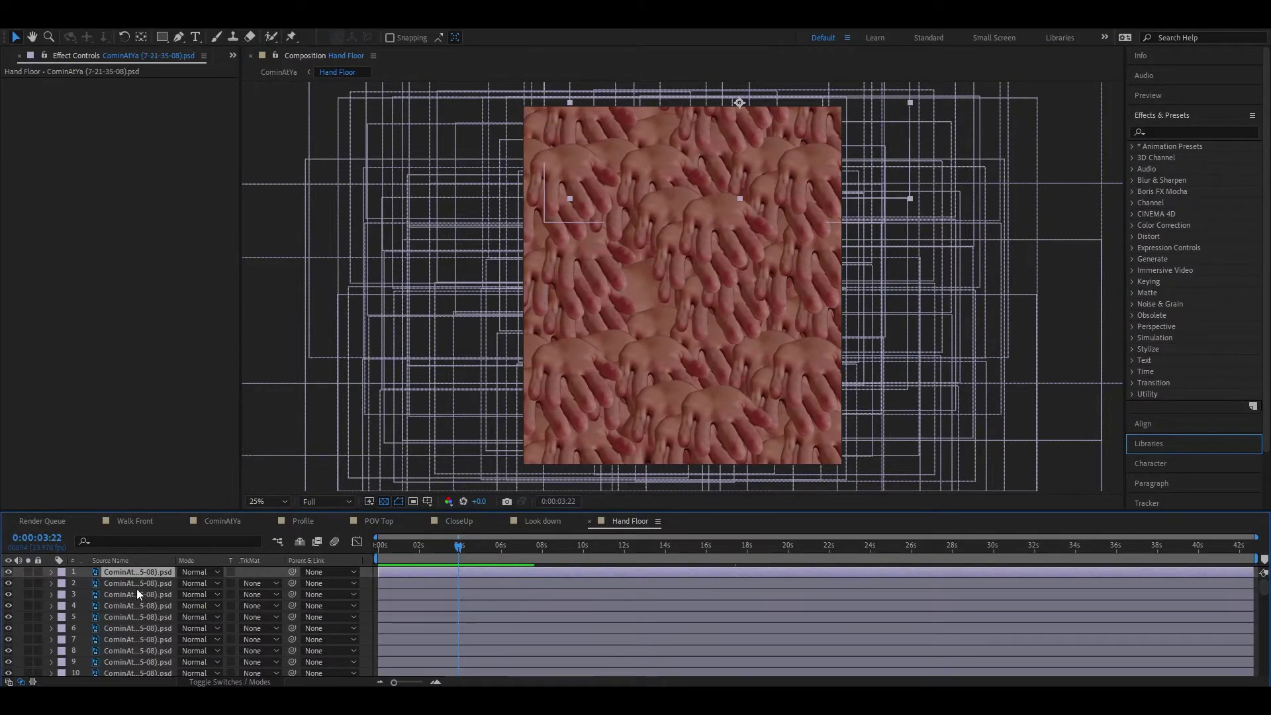
Step: Check the top two hand layers in turn and look through the duplicated layers below them
left_click(98, 581)
left_click(98, 570)
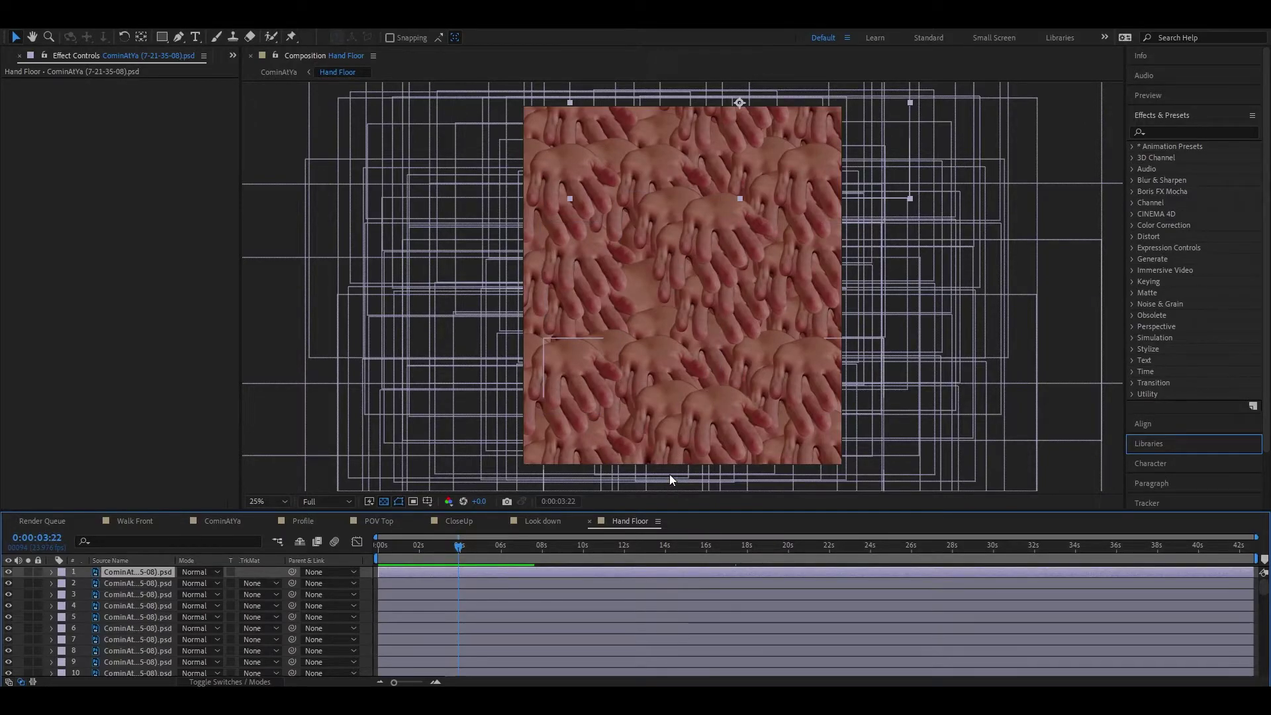
left_click(122, 582)
left_click(124, 572)
scroll(170, 637, "down", 3)
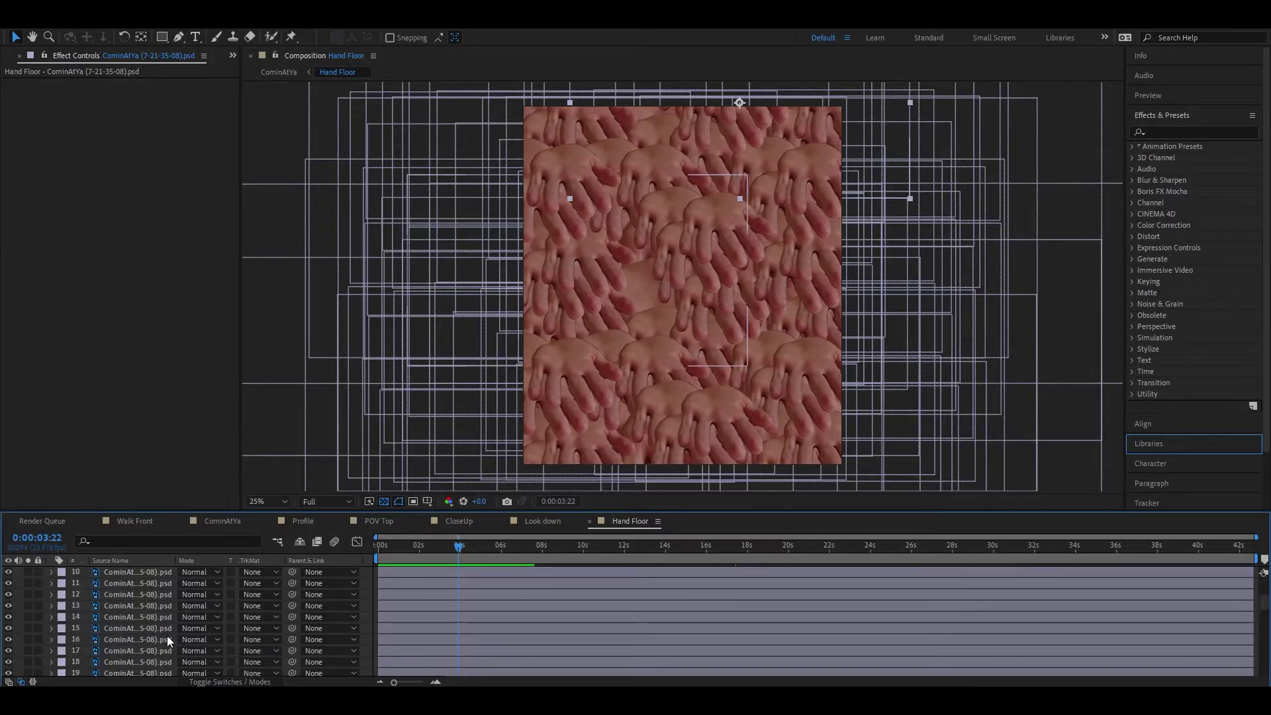
scroll(167, 636, "up", 3)
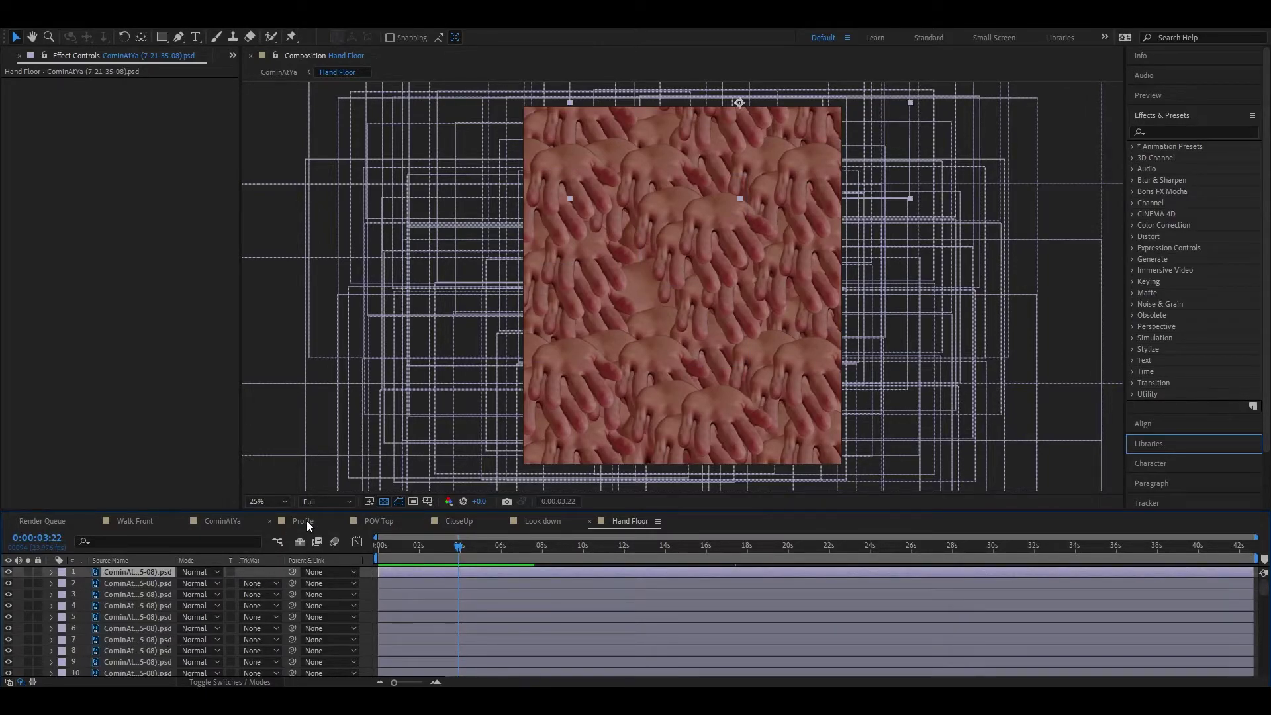
Step: Show the project's item list, check the TEST1 and Profile Pic compositions, and clear the selection
left_click(9, 59)
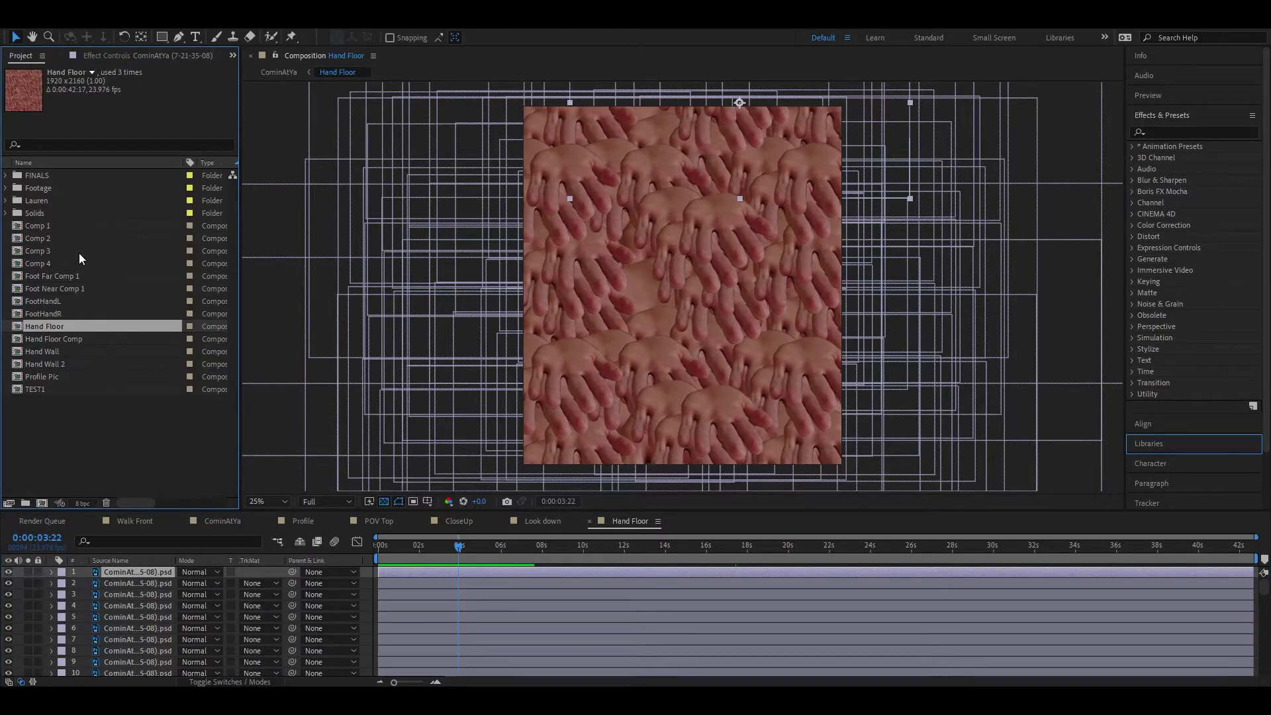
left_click(41, 415)
left_click(31, 388)
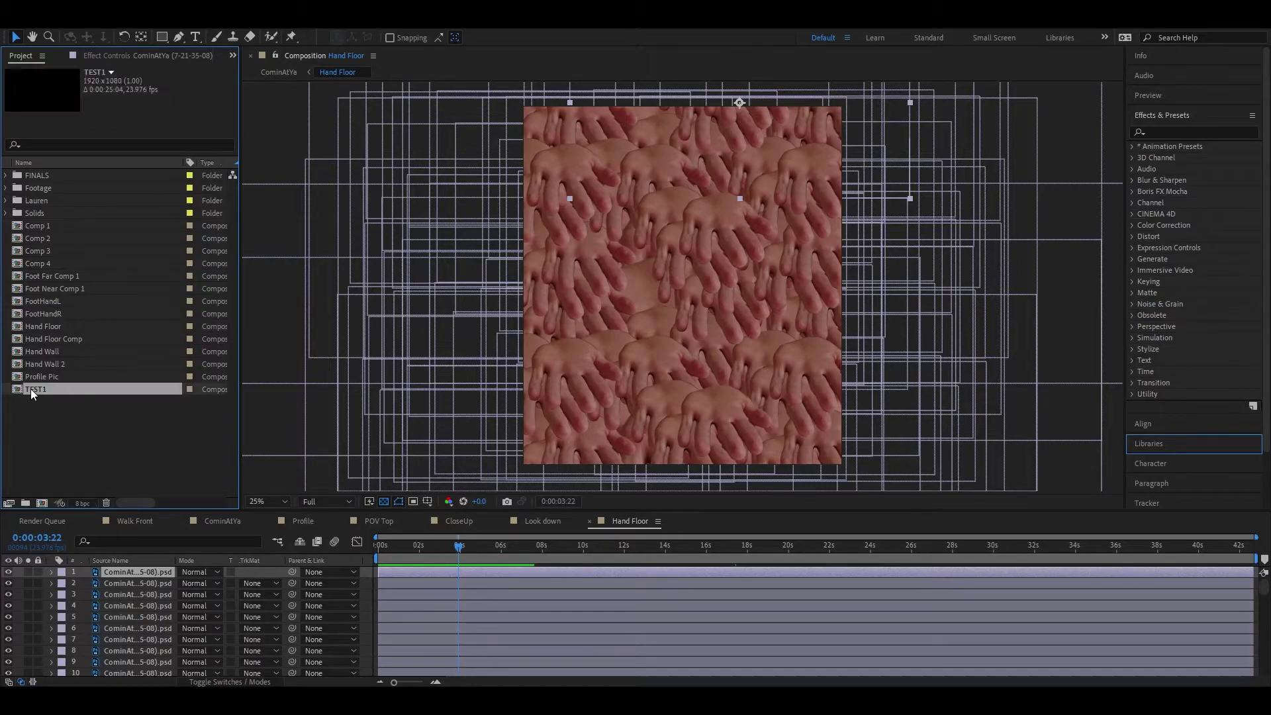
left_click(34, 376)
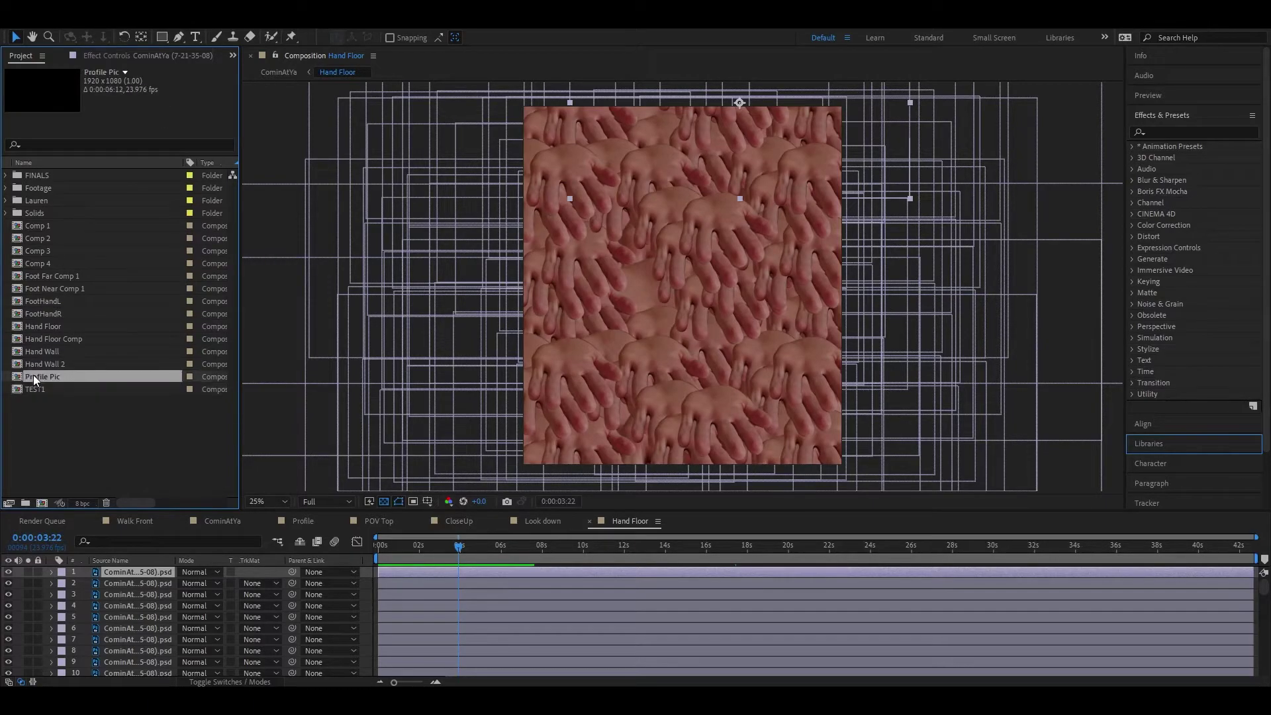
left_click(54, 421)
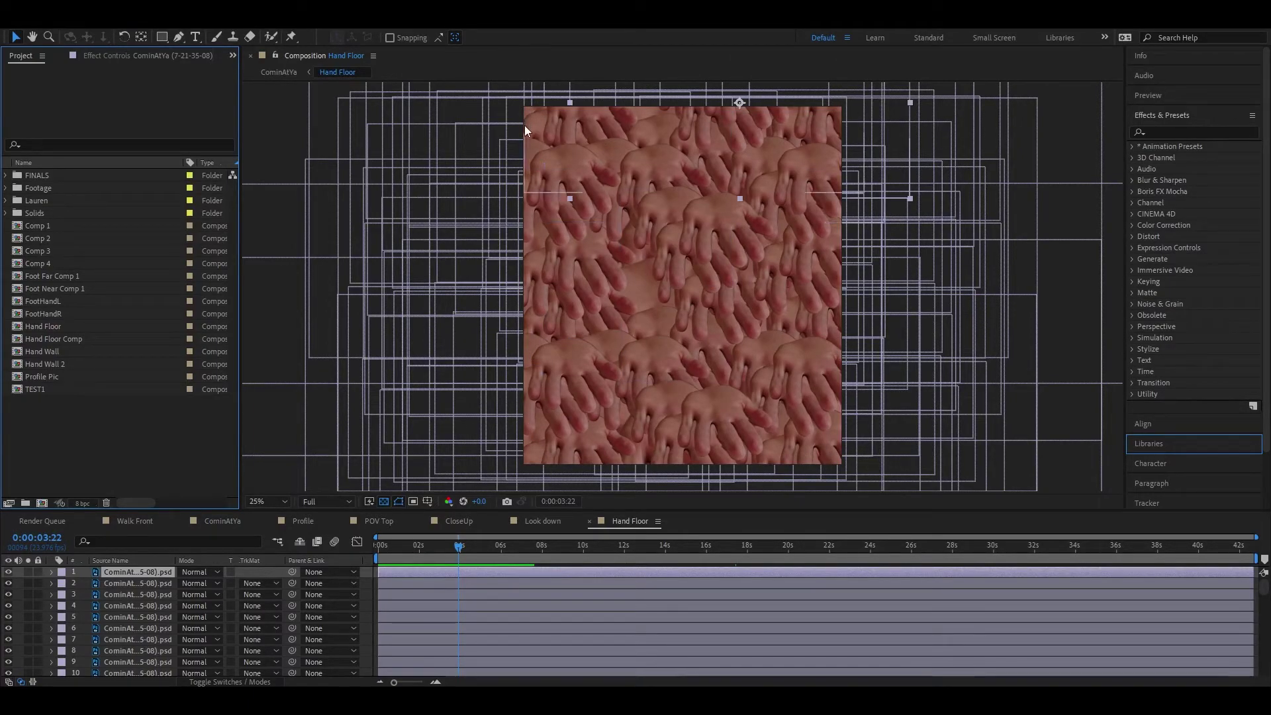
Step: Move the current time back to 0:00:00:00 and preview the Hand Floor movement from the start
left_click_drag(457, 547, 314, 553)
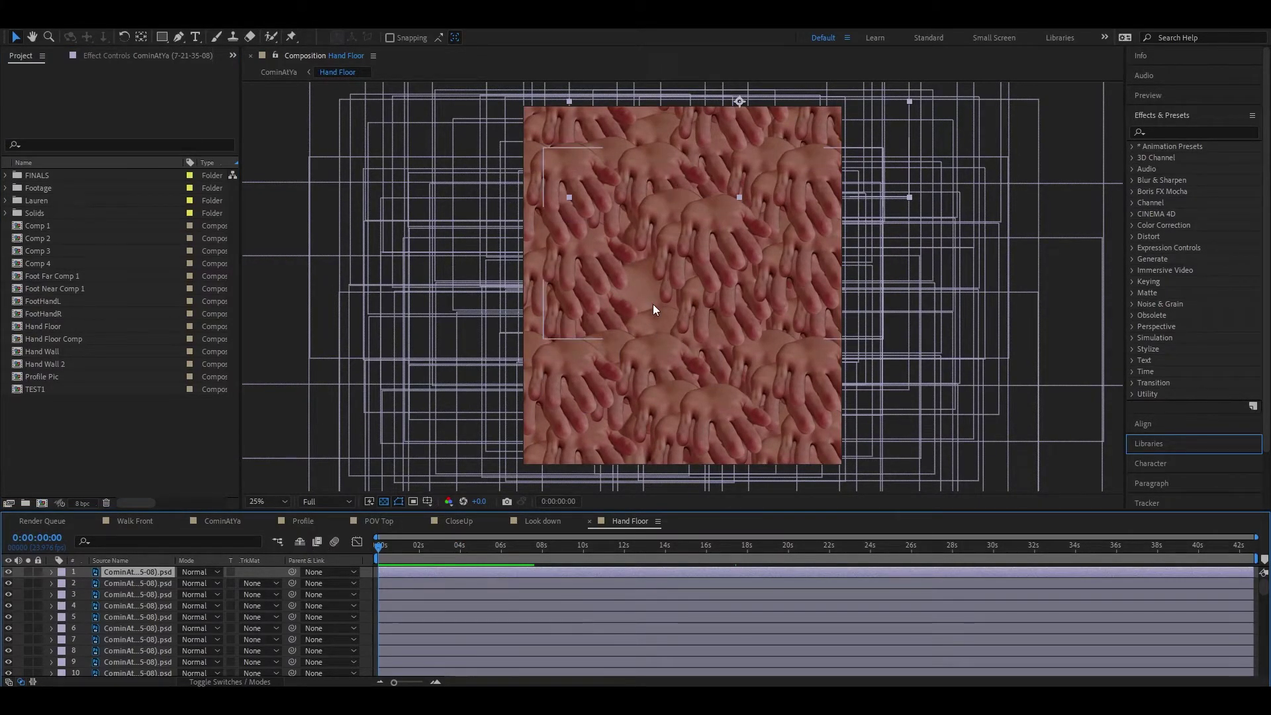
key("space")
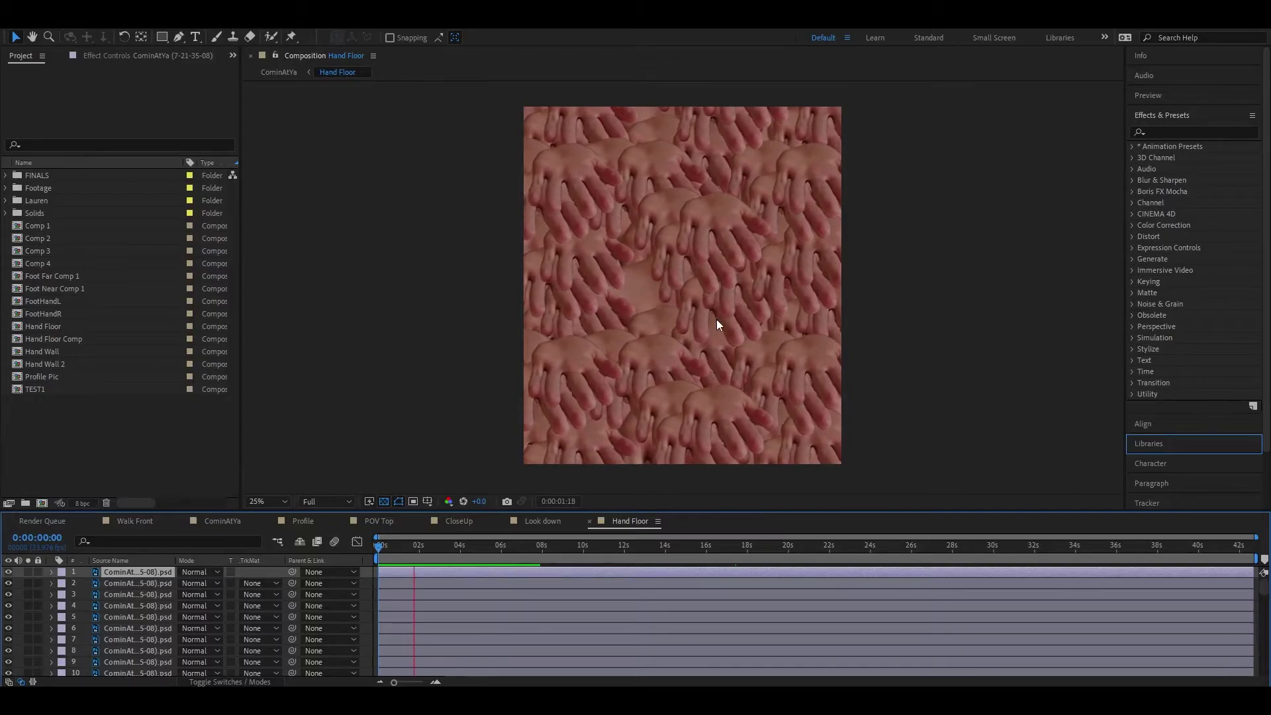
key("space")
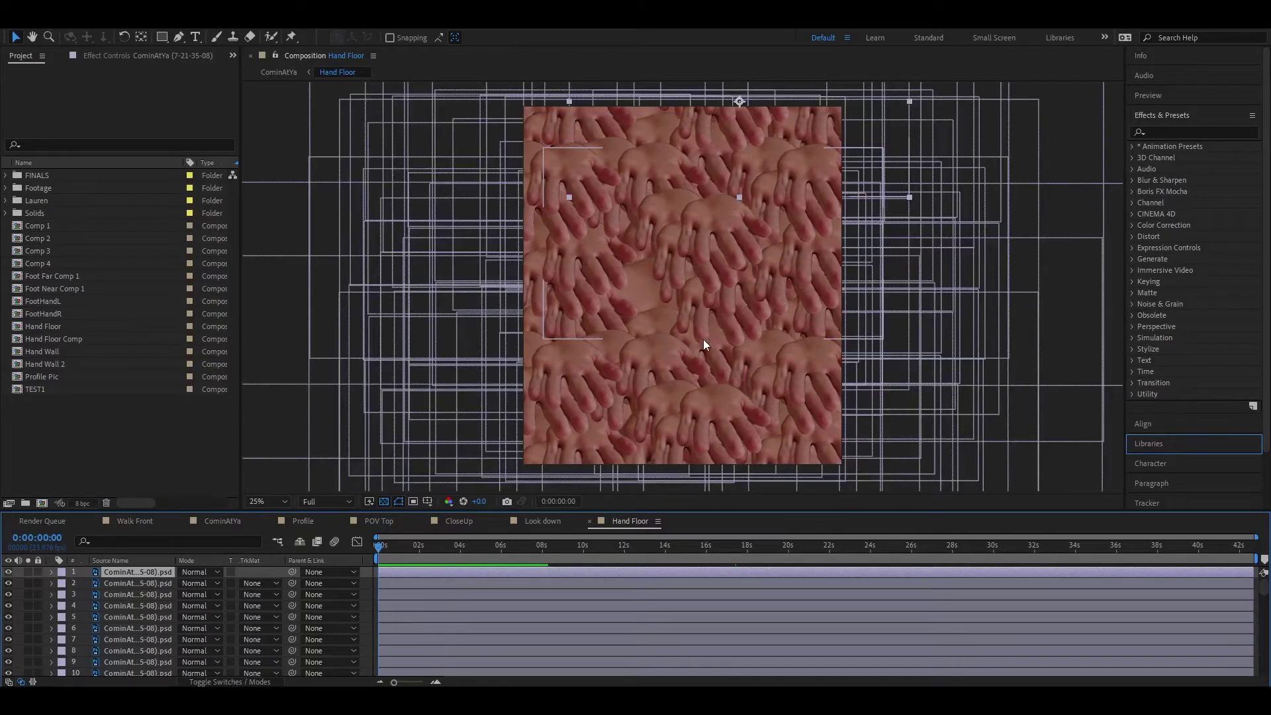
Step: In the CominAtYa composition, examine the Hand Floor layer's full 3D outline and motion over time, return to the start, and deselect it
left_click(223, 521)
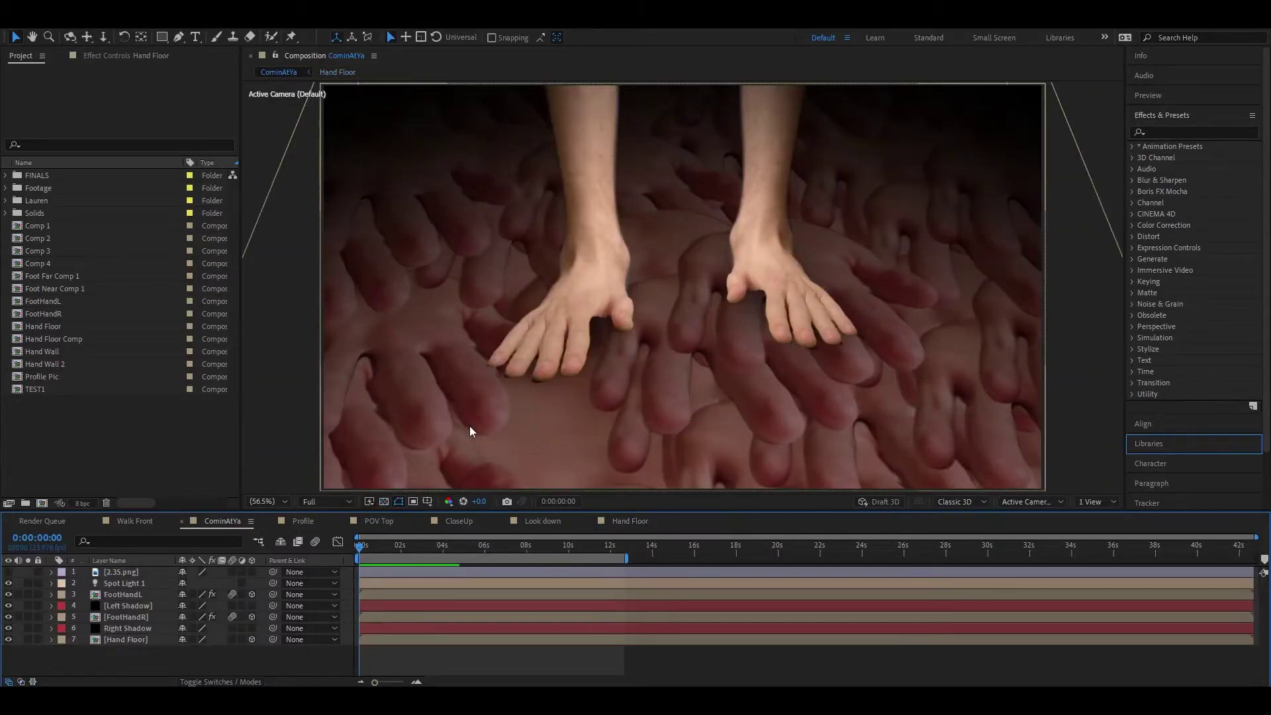
left_click(135, 639)
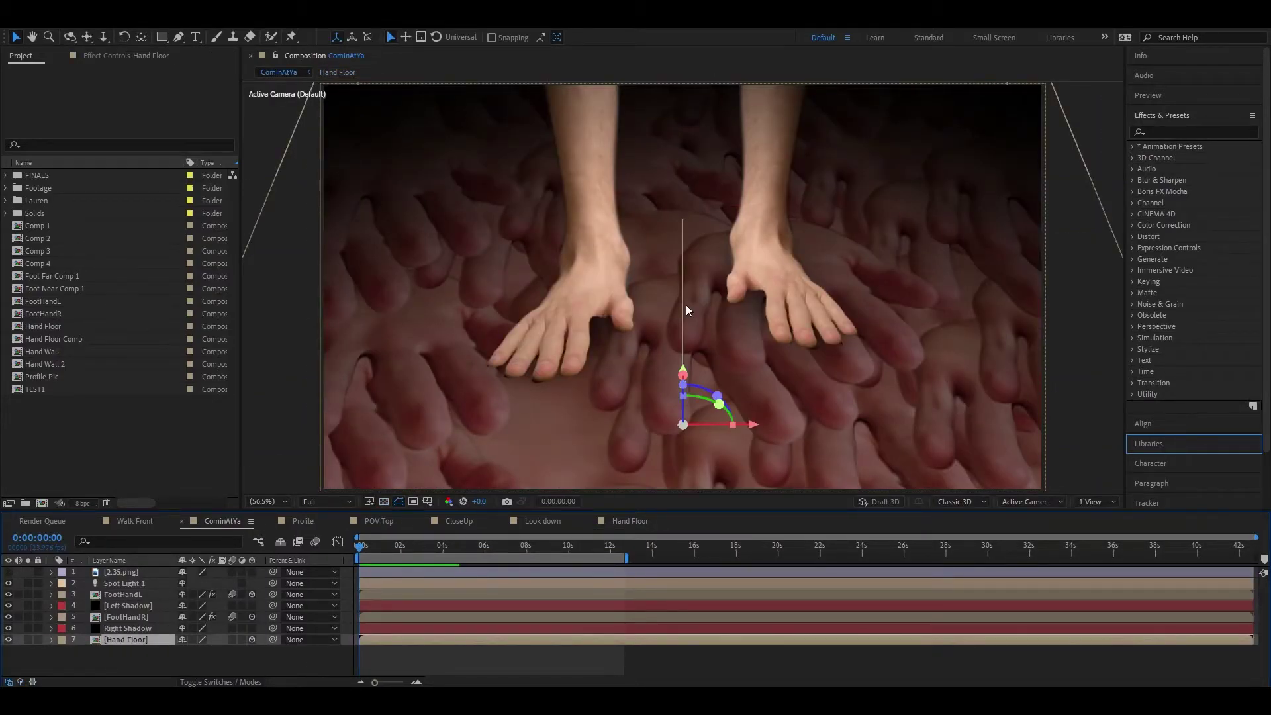
scroll(686, 305, "down", 5)
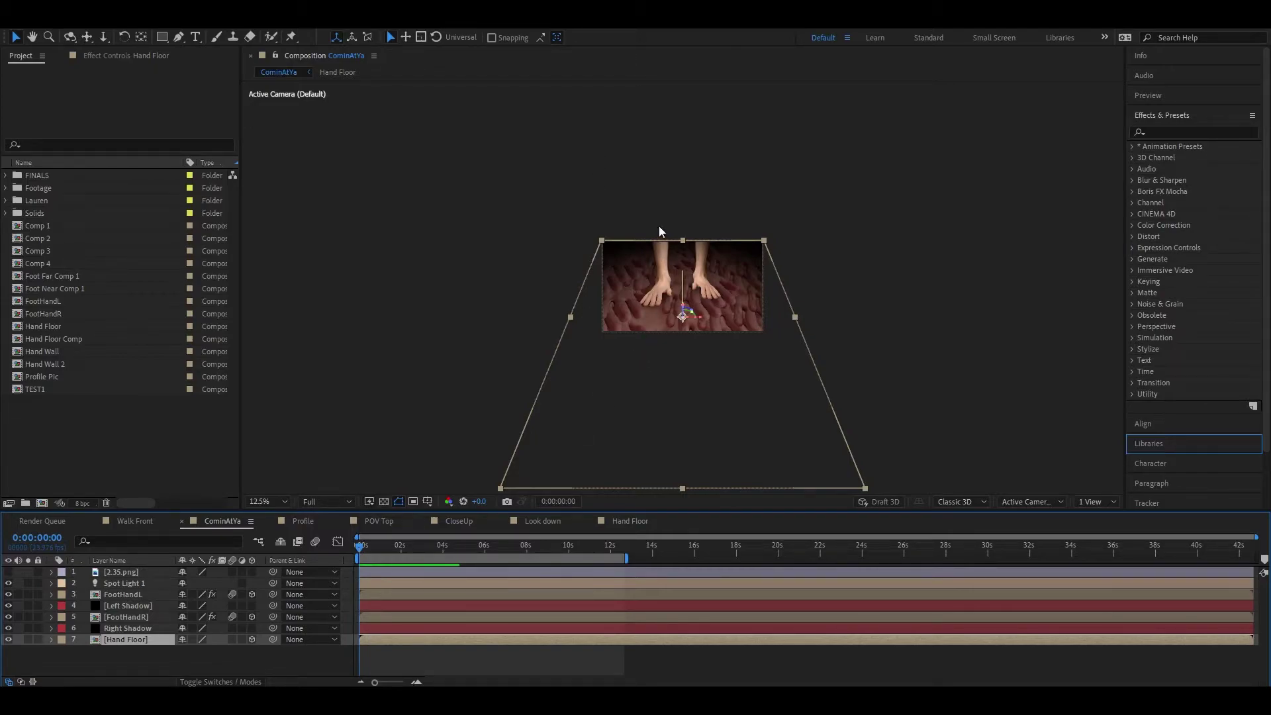
left_click_drag(361, 550, 433, 554)
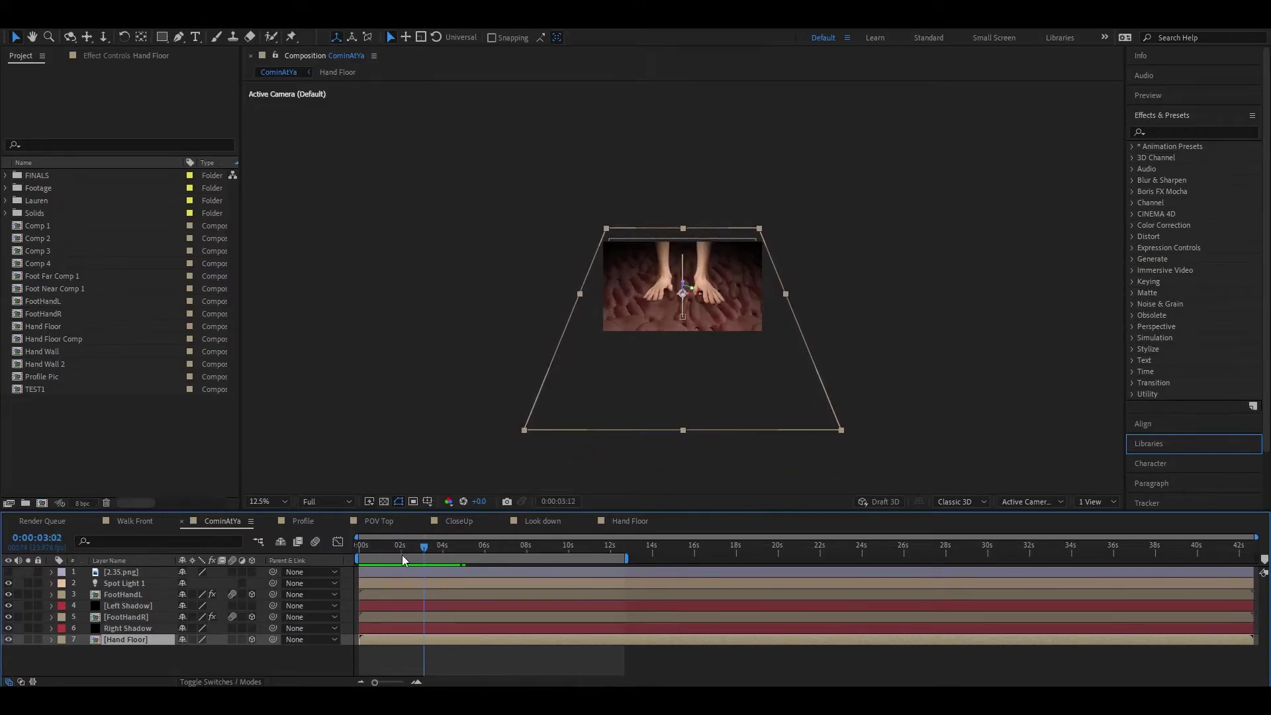
key("space")
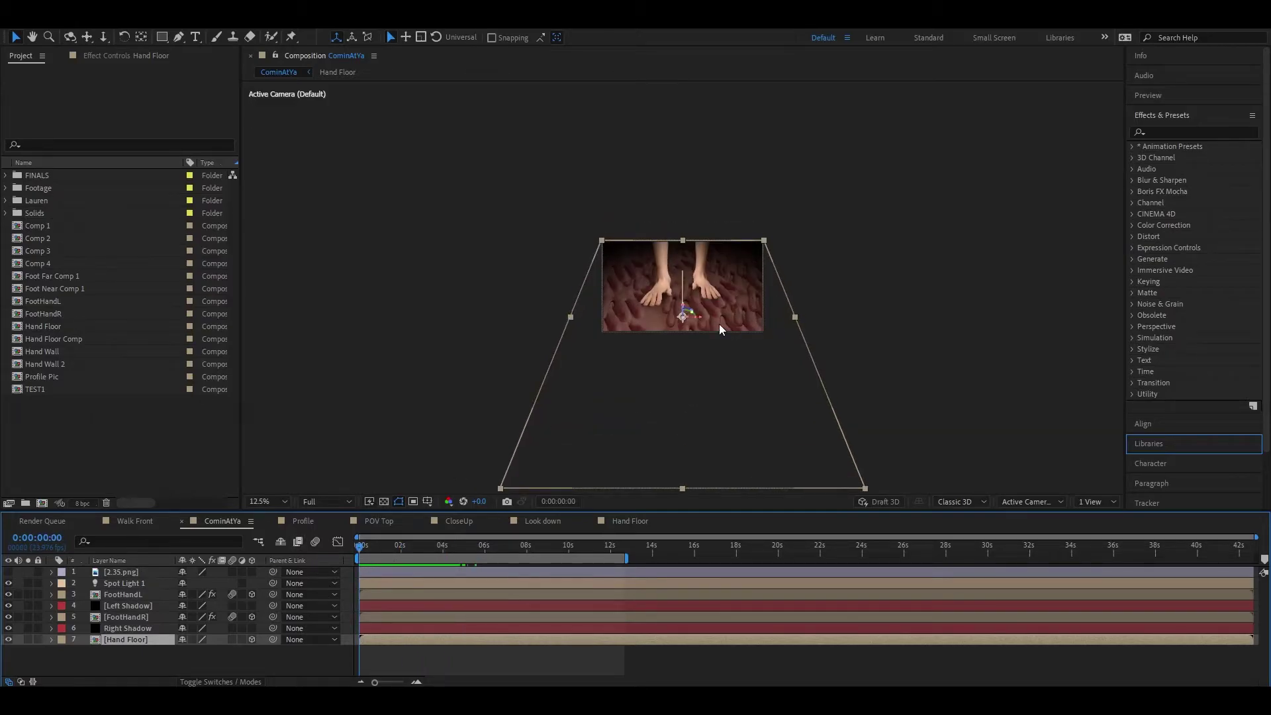
key("period")
key("period")
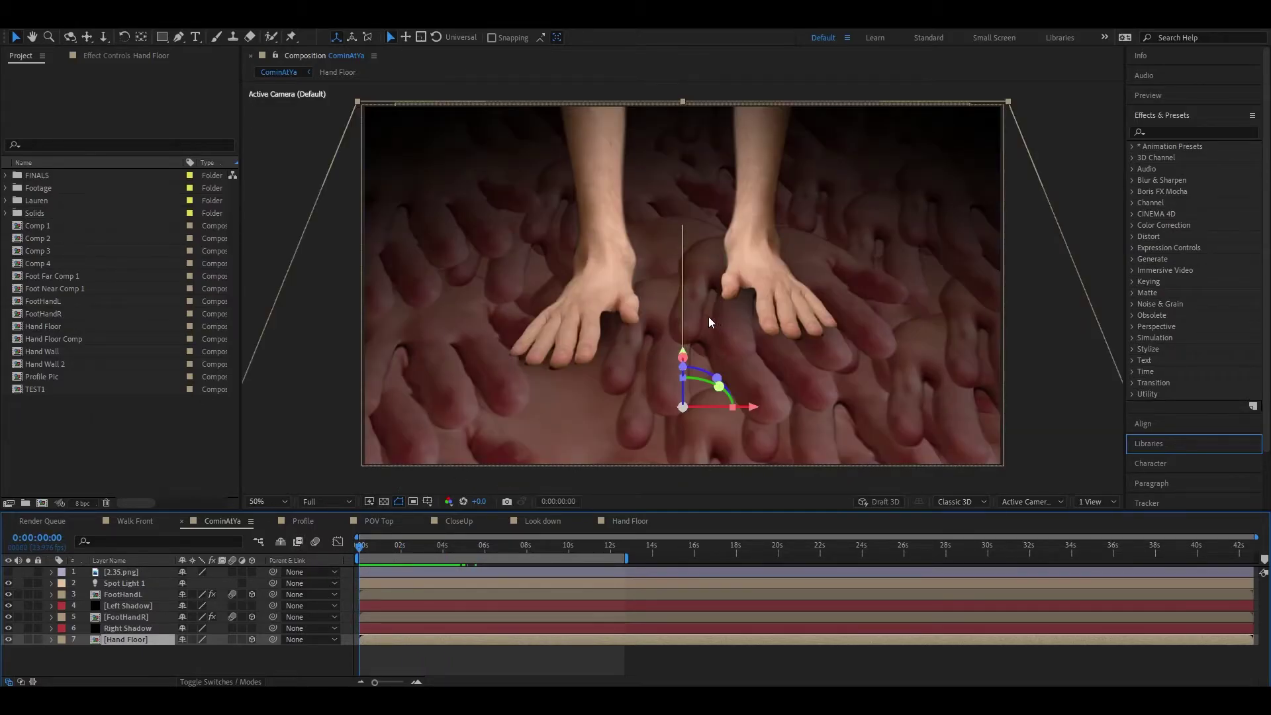
left_click(215, 667)
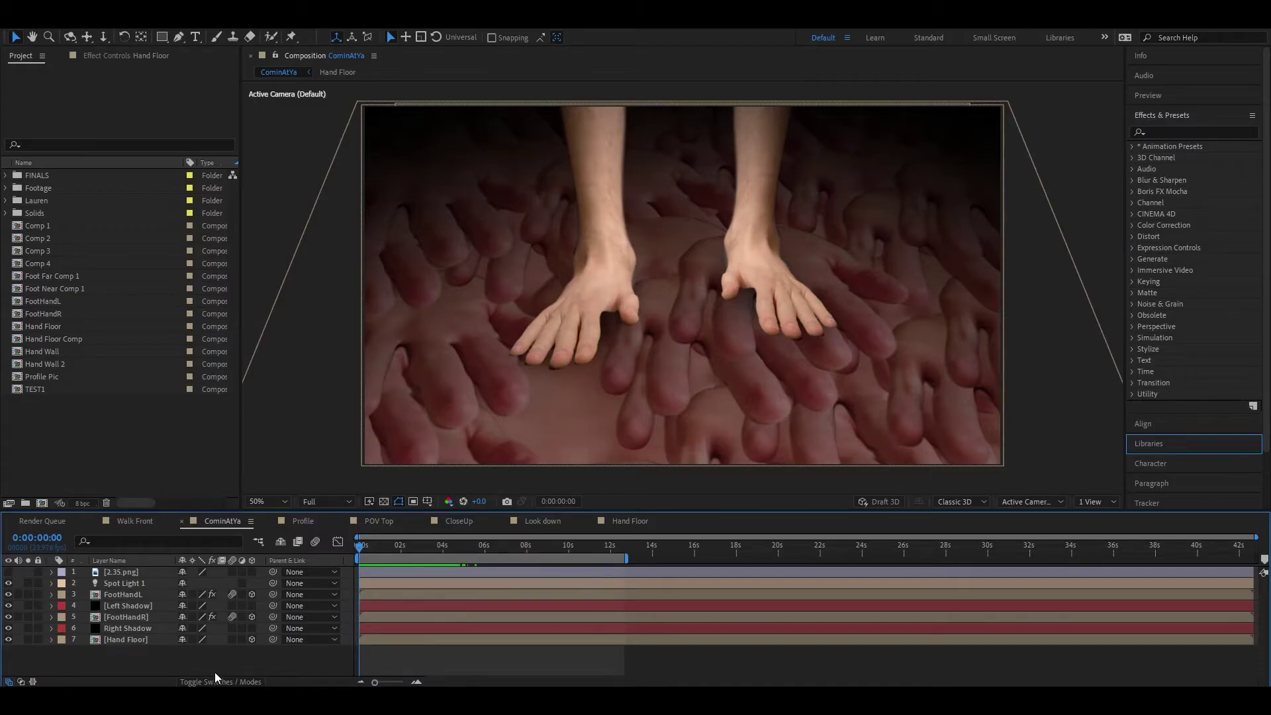
Step: View the POV Top composition and open the Walk Front composition
left_click(381, 522)
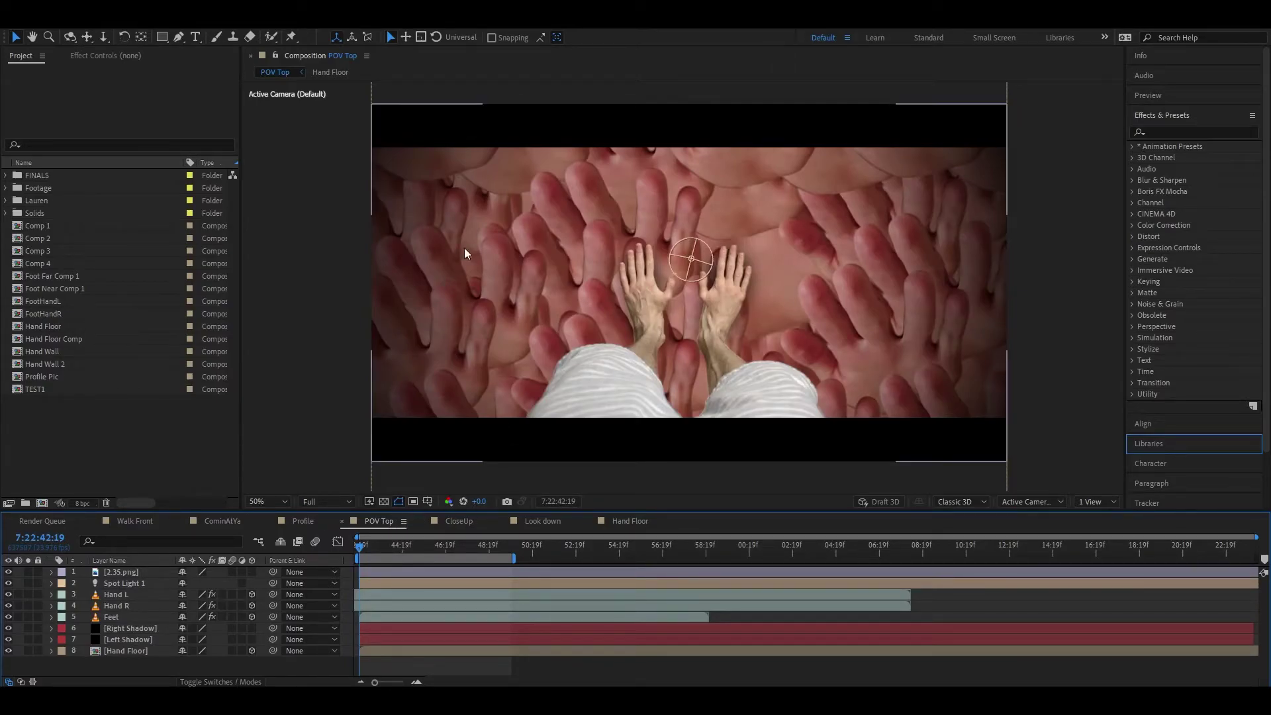
left_click(137, 520)
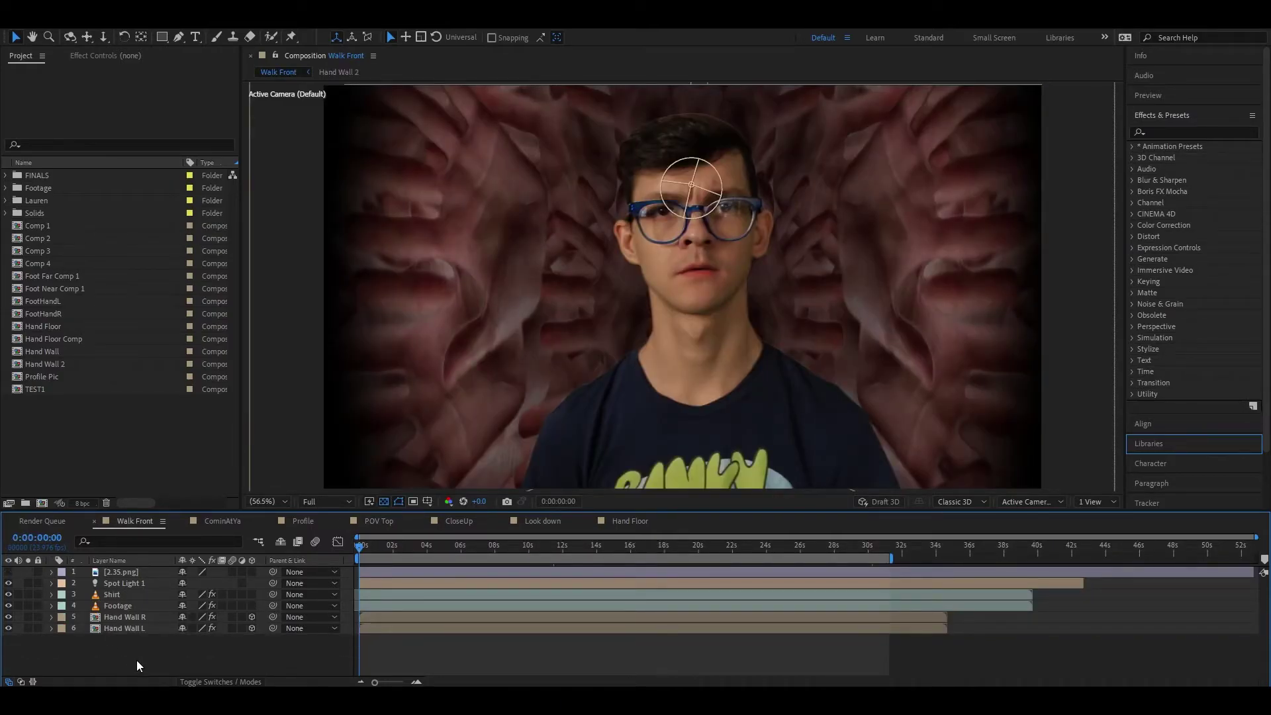
Step: In Walk Front, compare the Footage layer with and without its Keylight (1.2) and Lumetri Color effects, leaving both effects on
left_click(108, 617)
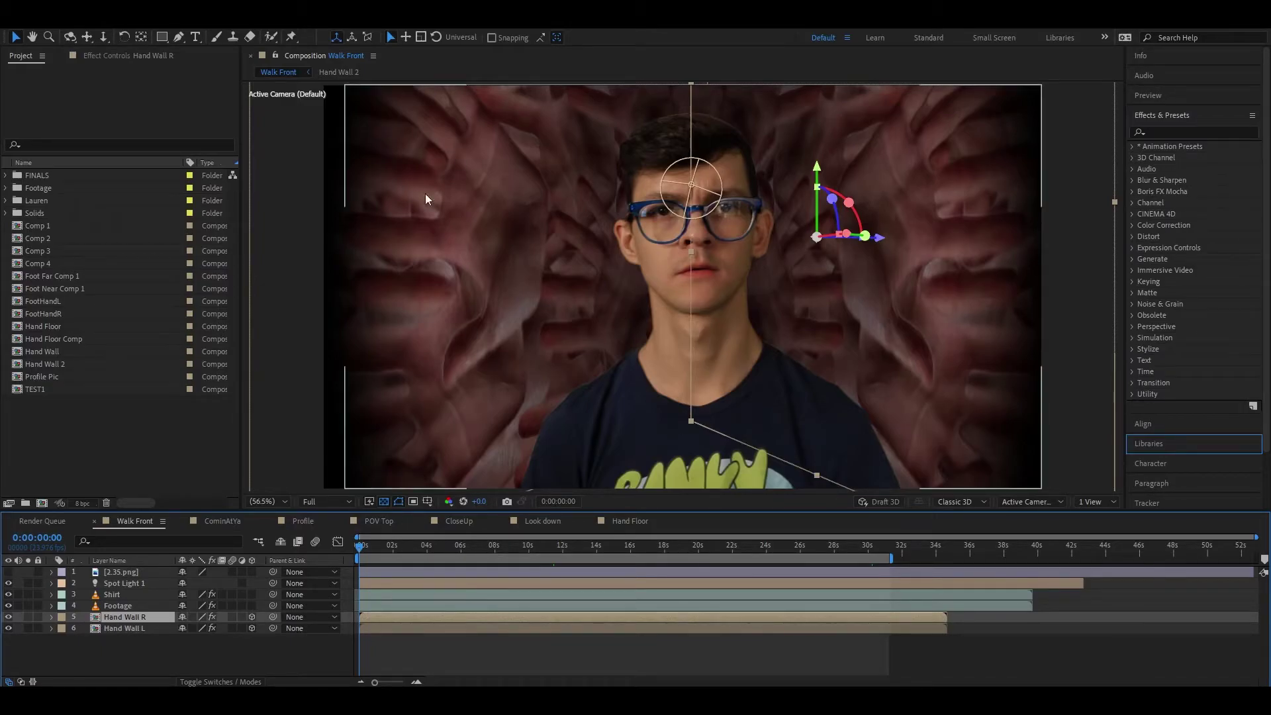
left_click(119, 606)
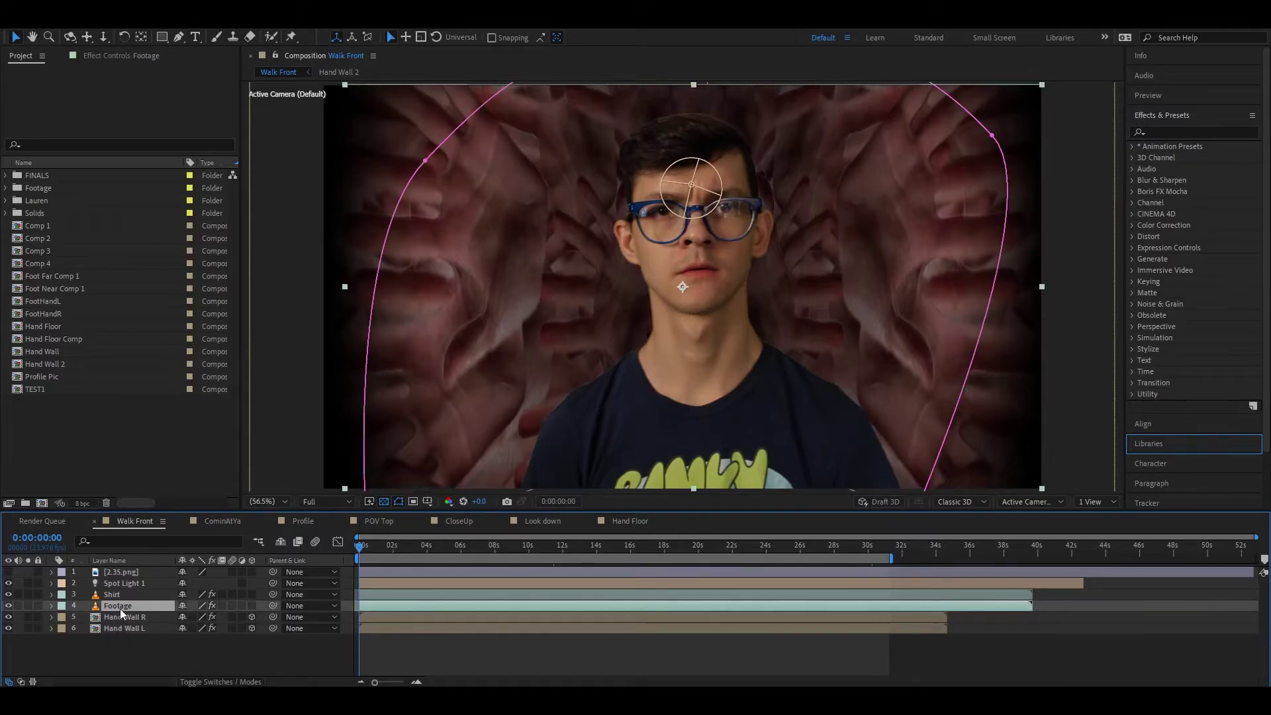
left_click(105, 55)
left_click(17, 84)
left_click(17, 84)
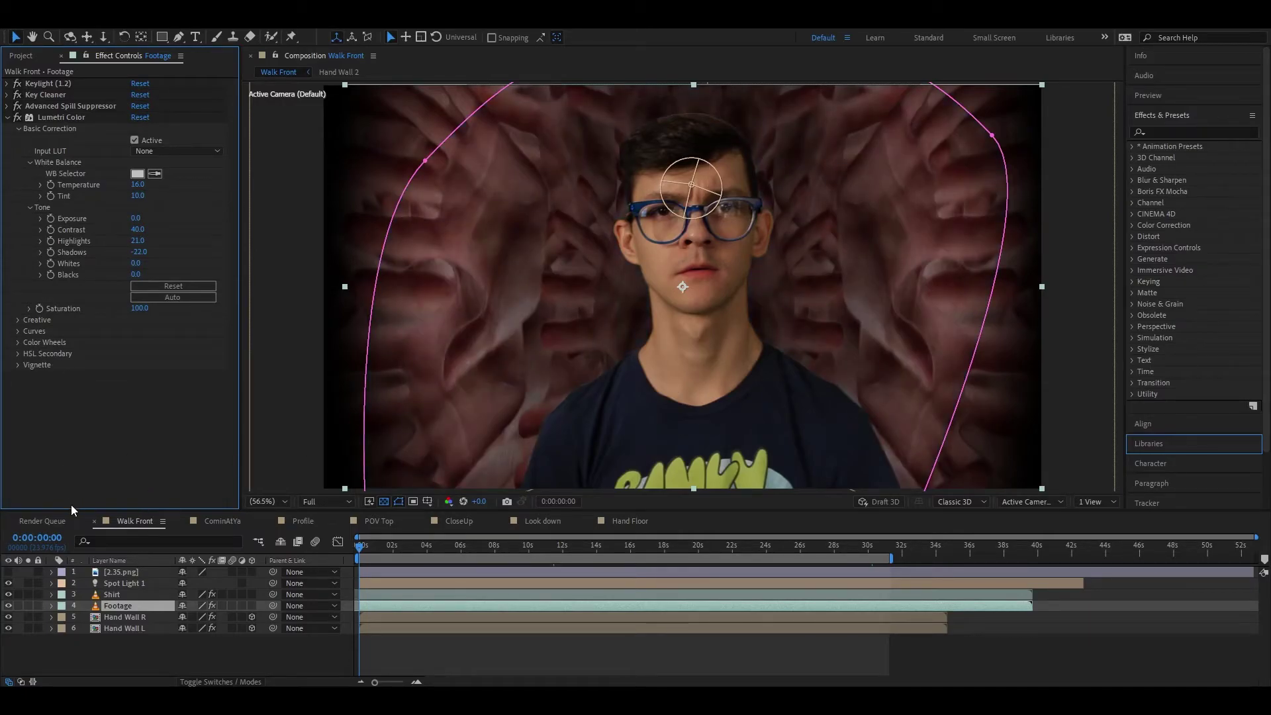
left_click(17, 117)
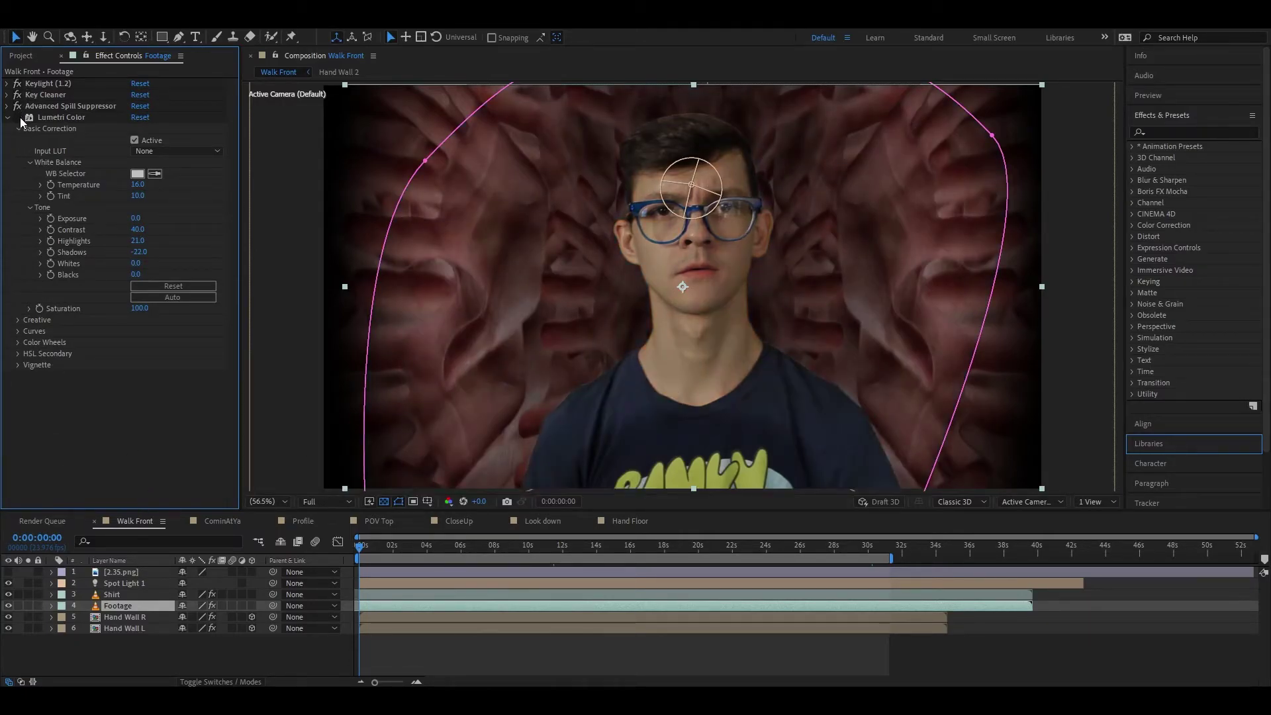
left_click(18, 118)
Step: Compare the shirt graphic's color with the Shirt layer hidden and shown, leaving the layer visible and deselected
left_click(117, 594)
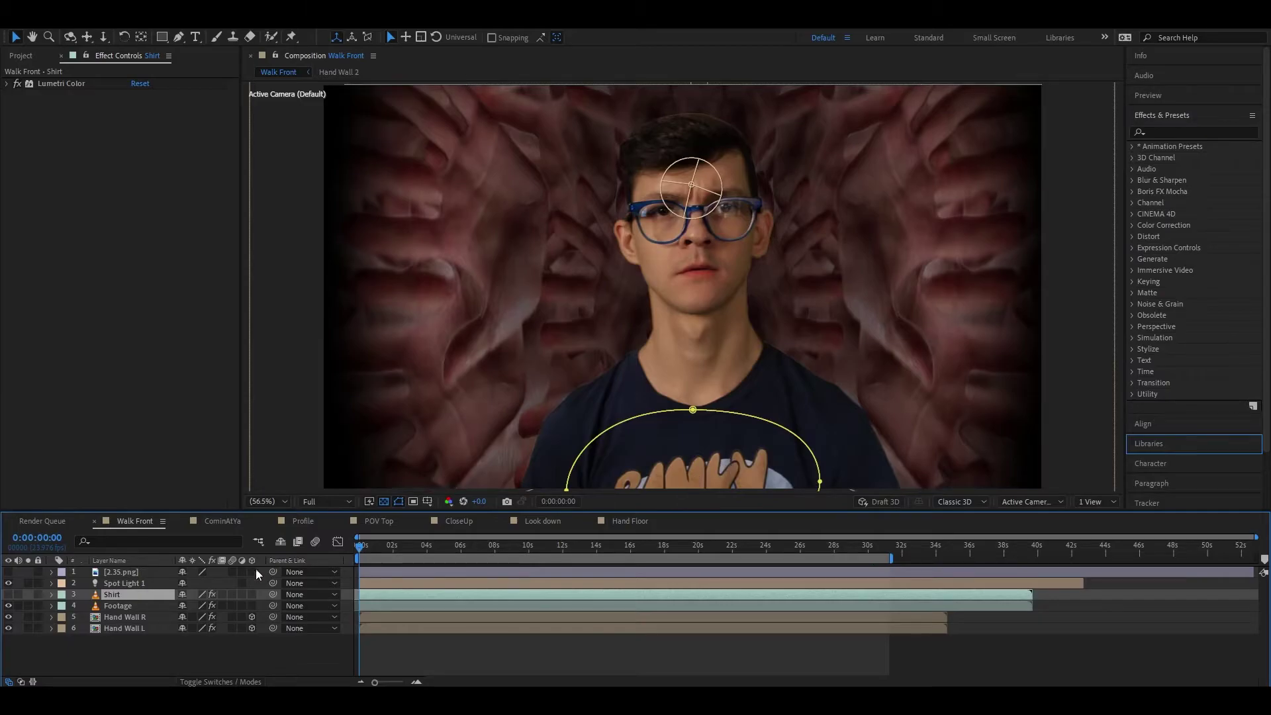
left_click(8, 595)
left_click(8, 594)
left_click(8, 595)
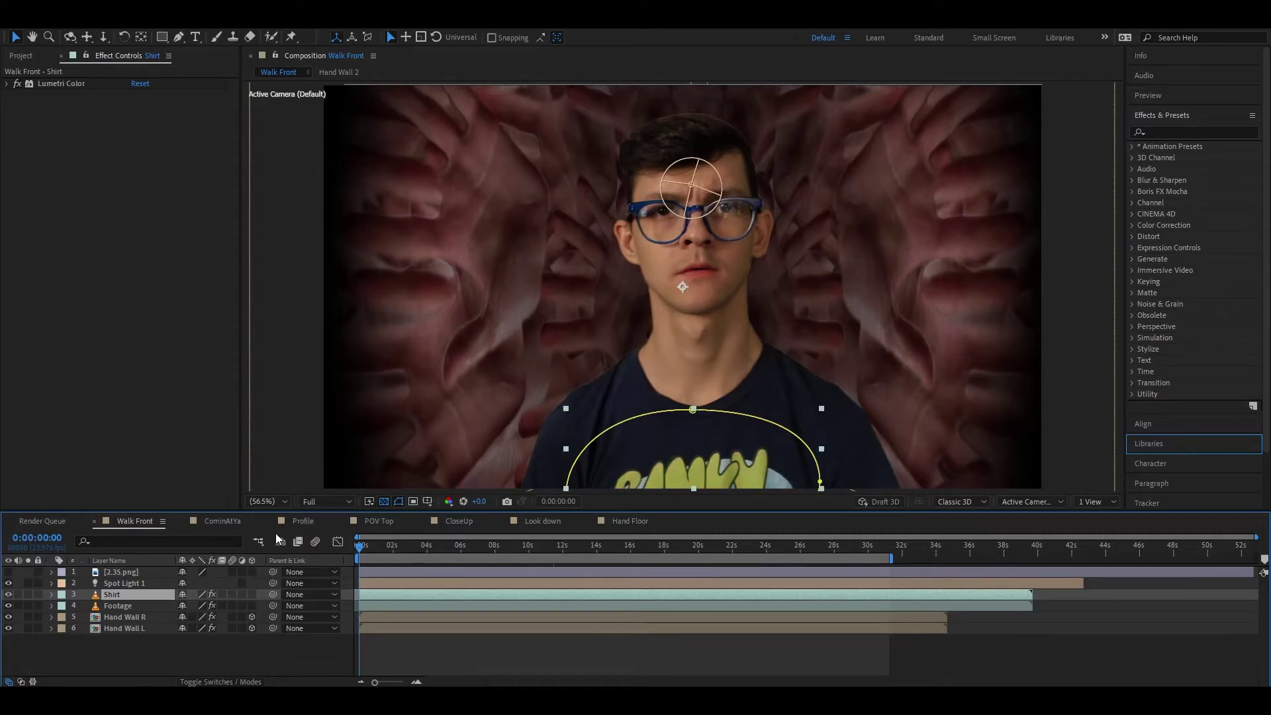
left_click(9, 596)
left_click(9, 595)
left_click(146, 655)
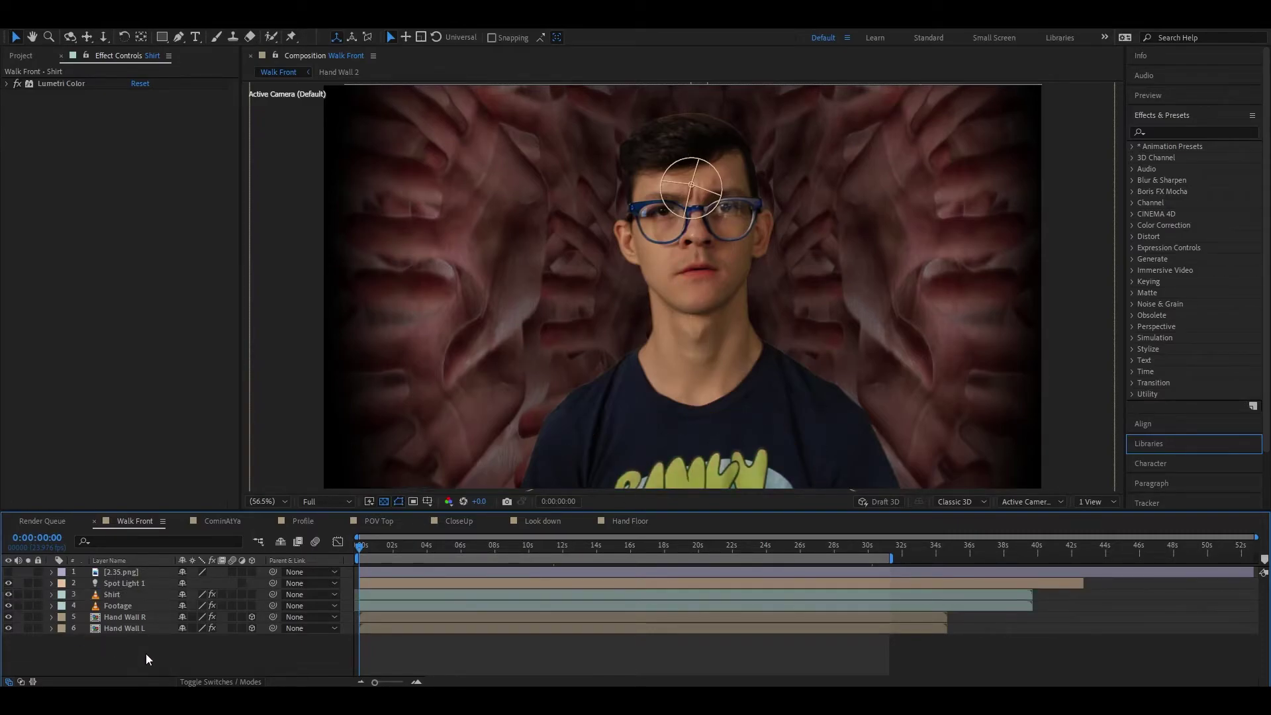
left_click(118, 594)
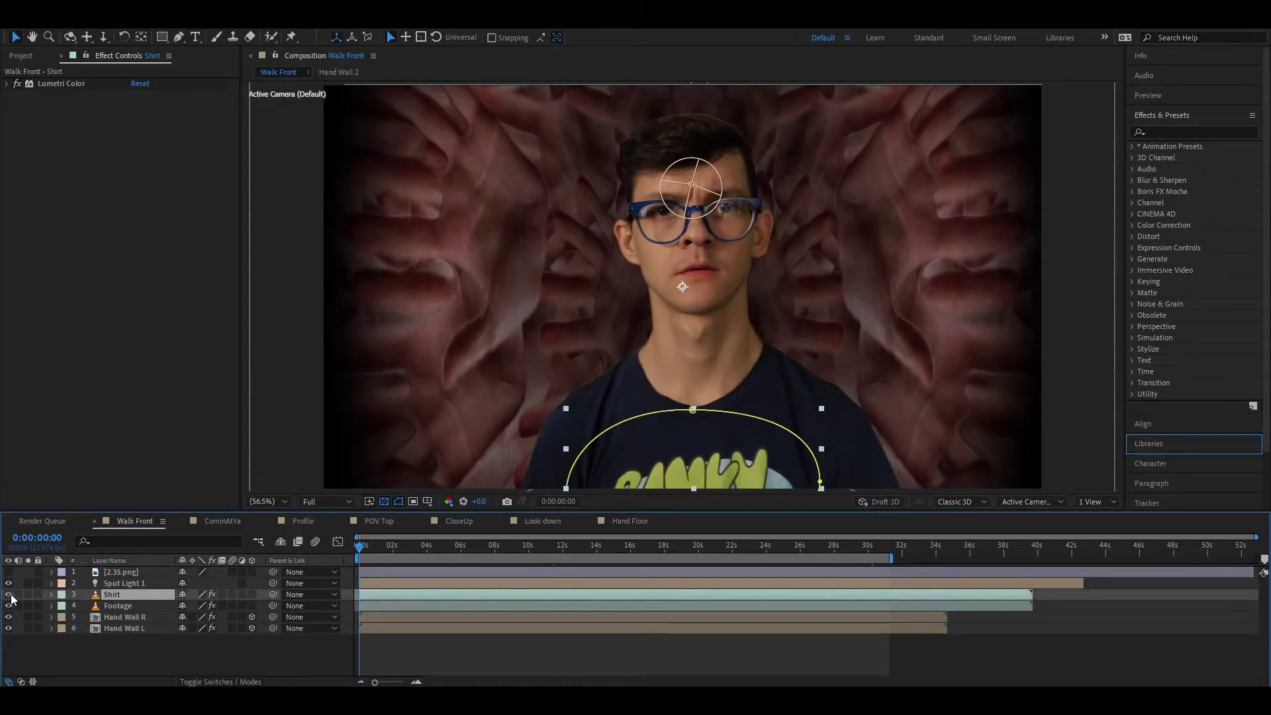
left_click(149, 650)
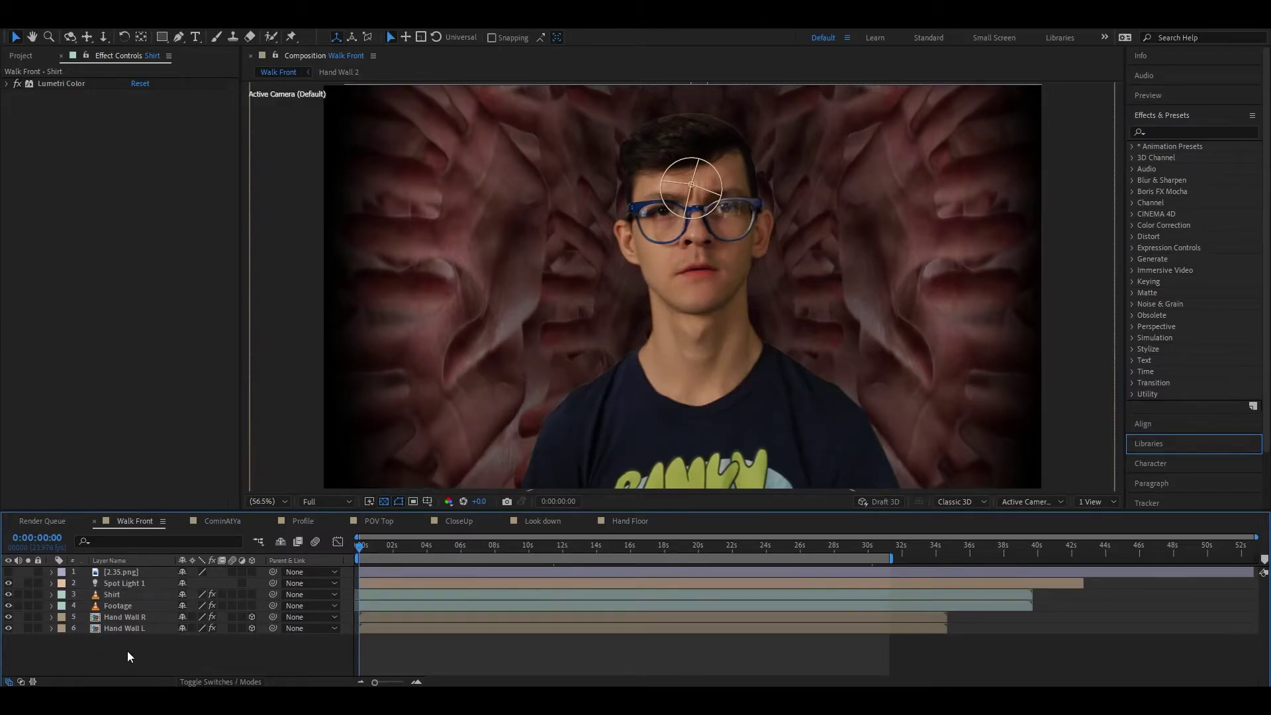
Step: Open Hand Wall L's source composition and select Hand Wall.mov, and open the Hand Wall composition from the project items to view it whole
double_click(96, 630)
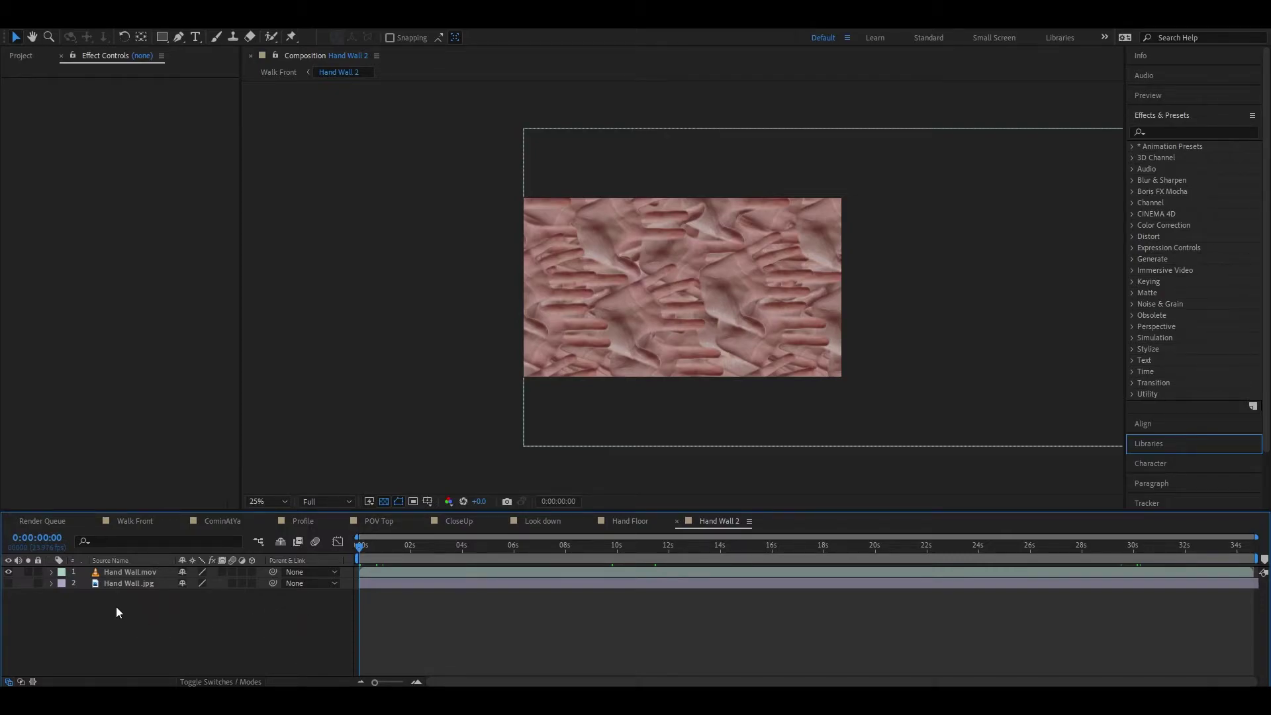
left_click(127, 572)
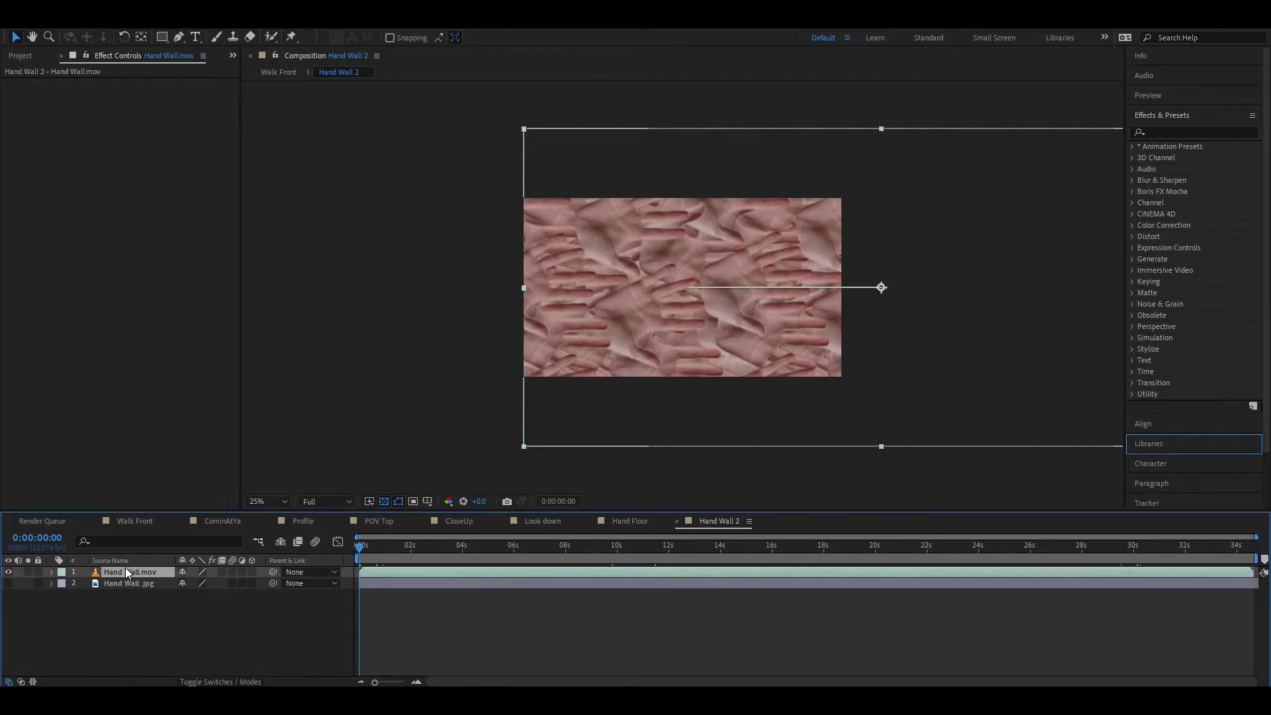
left_click(20, 57)
double_click(40, 352)
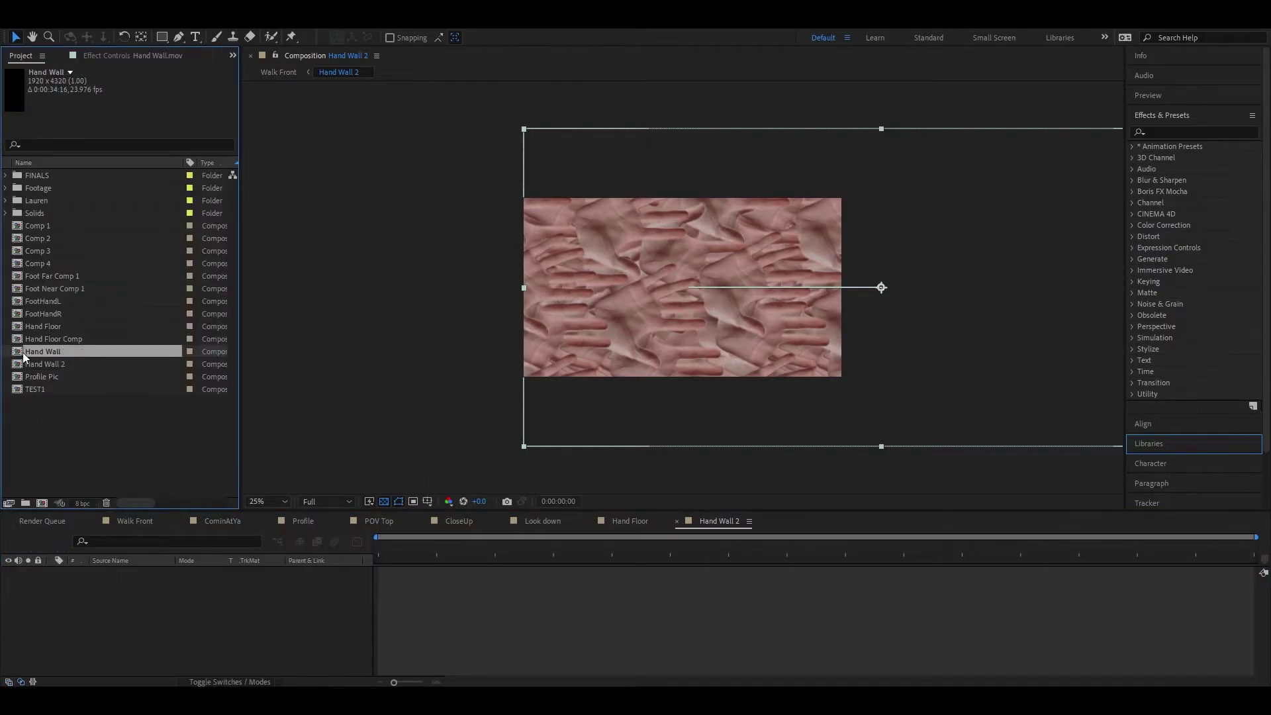
key("comma")
key("comma")
key("comma")
key("comma")
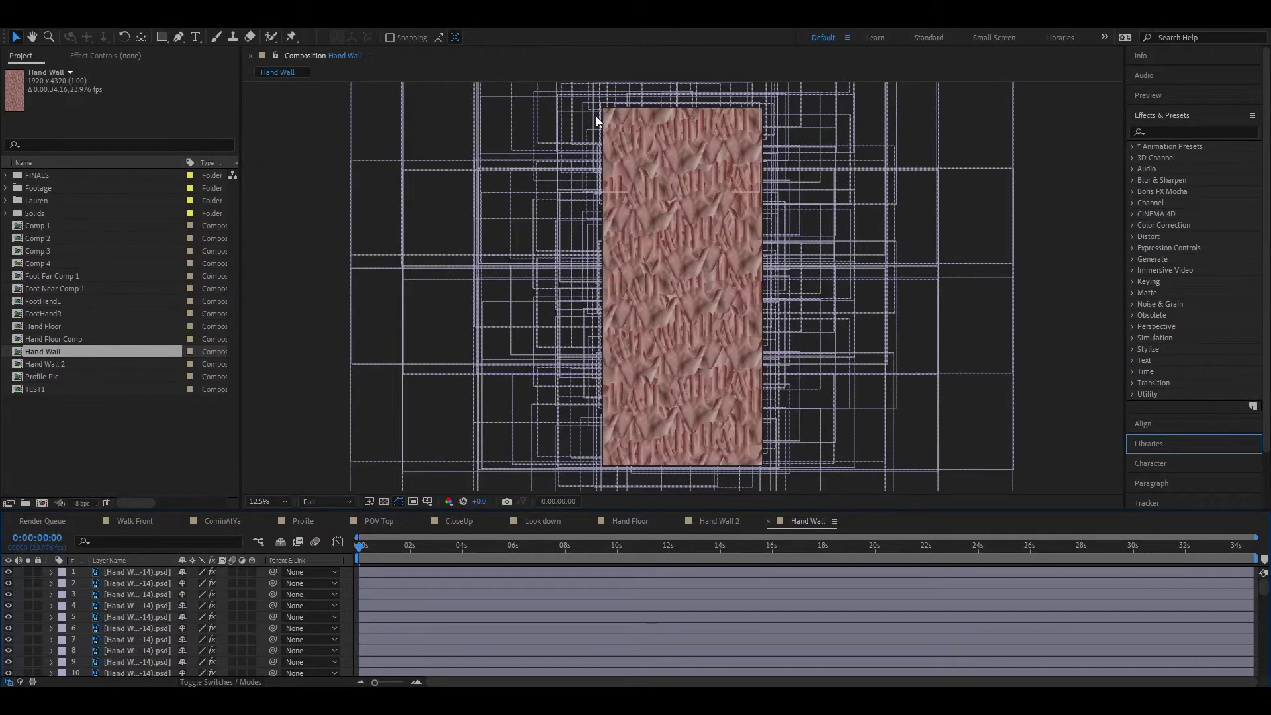
Step: Preview the moving hands in the Hand Wall composition from the start, both close up and as a whole
left_click(368, 547)
left_click_drag(380, 546, 334, 548)
key("space")
key("period")
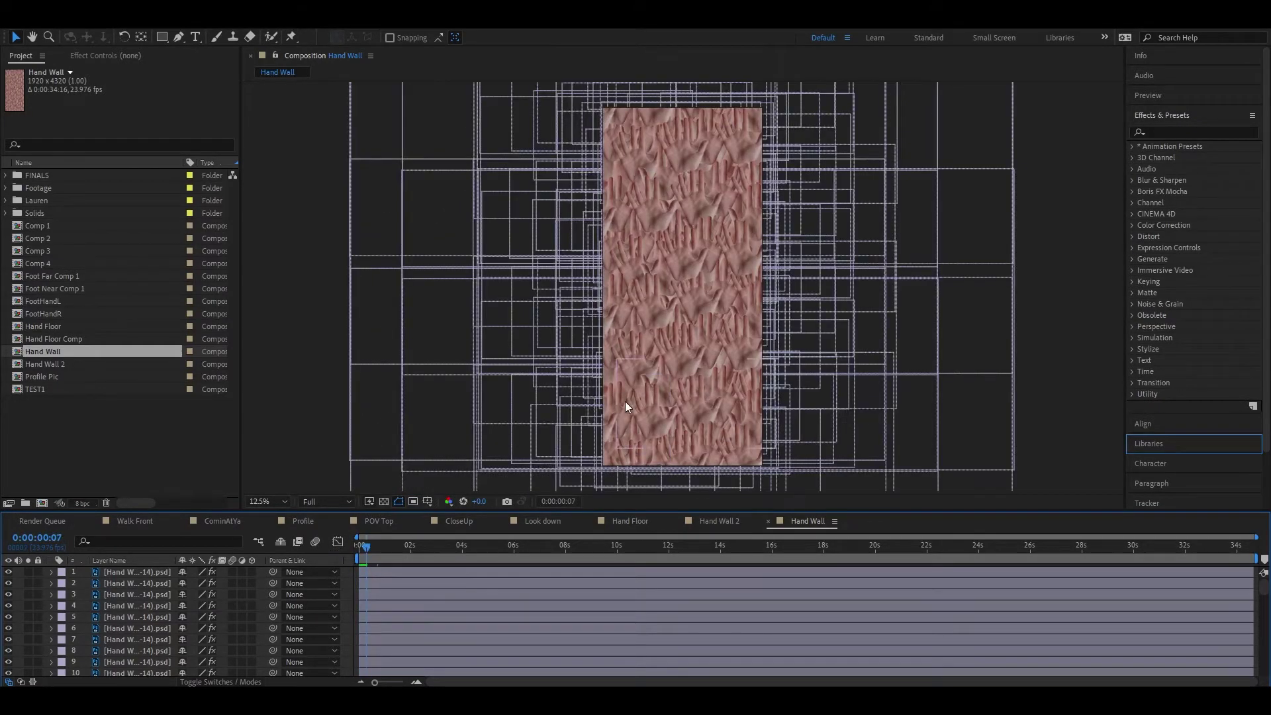
key("period")
key("space")
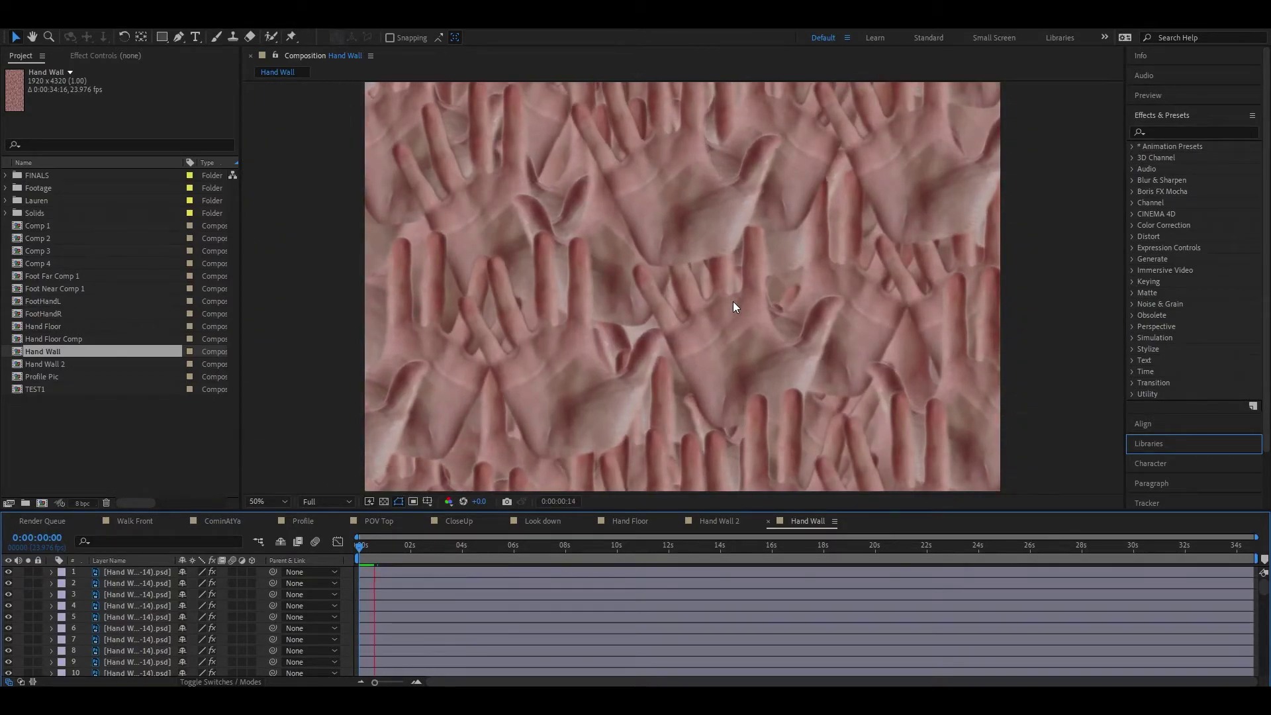
key("space")
key("comma")
key("comma")
key("comma")
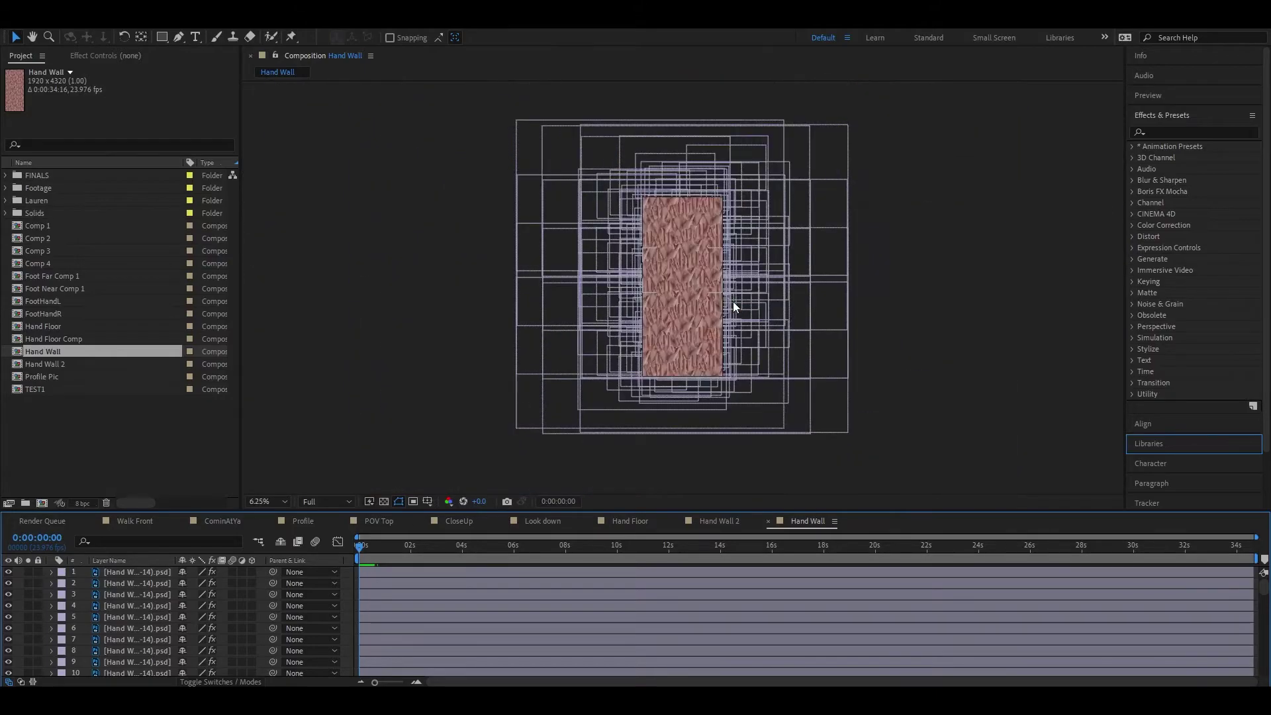
key("period")
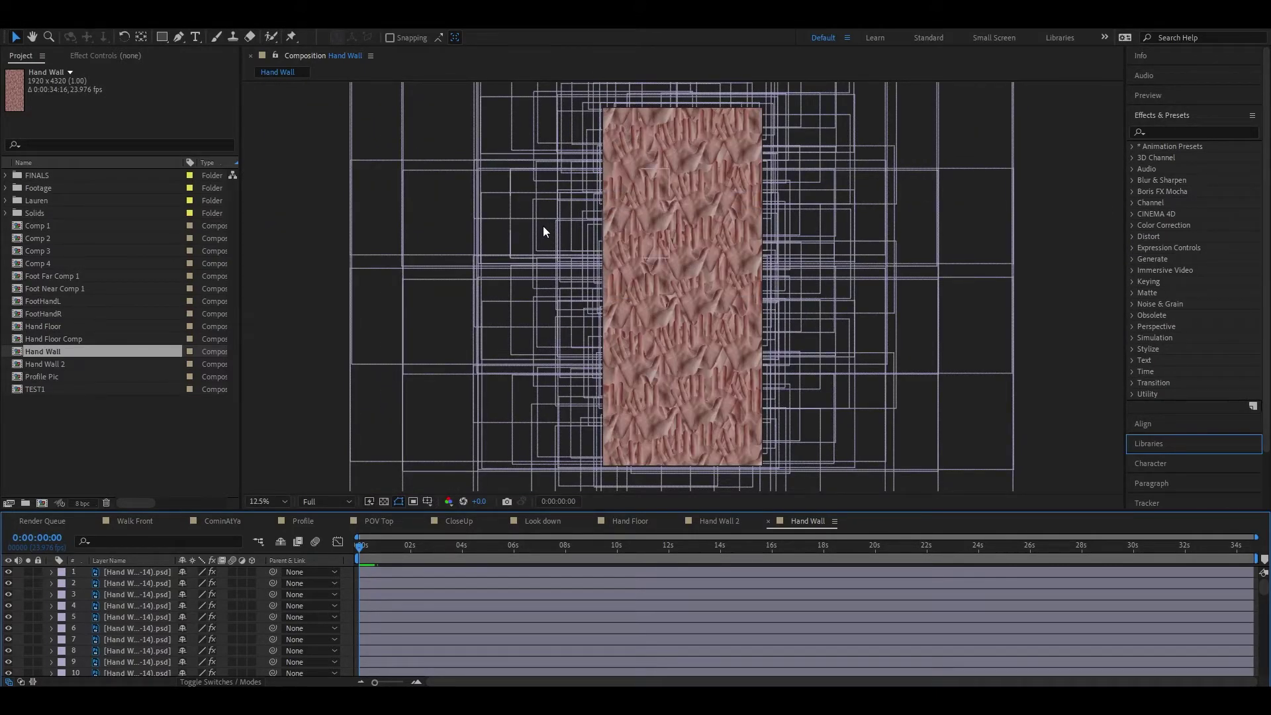
Step: Close the Hand Wall composition and check the size and duration in Hand Wall 2's composition settings, keeping them as they are
left_click(769, 522)
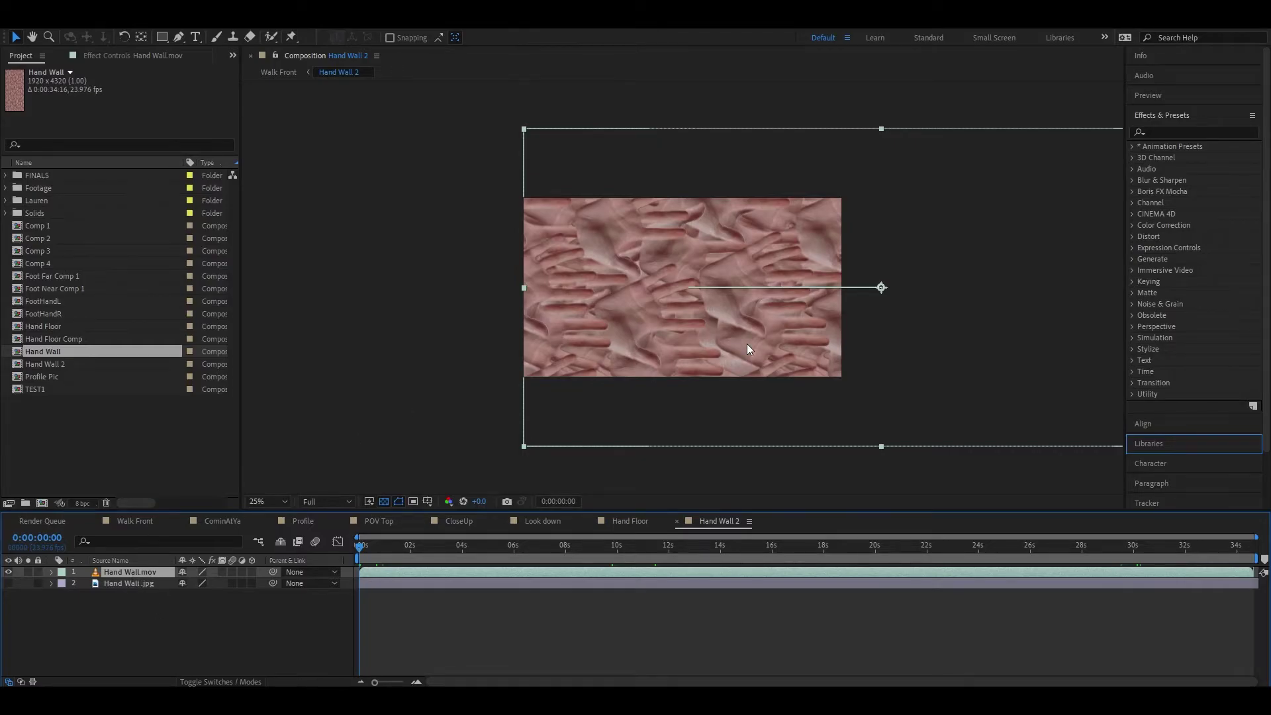
right_click(702, 522)
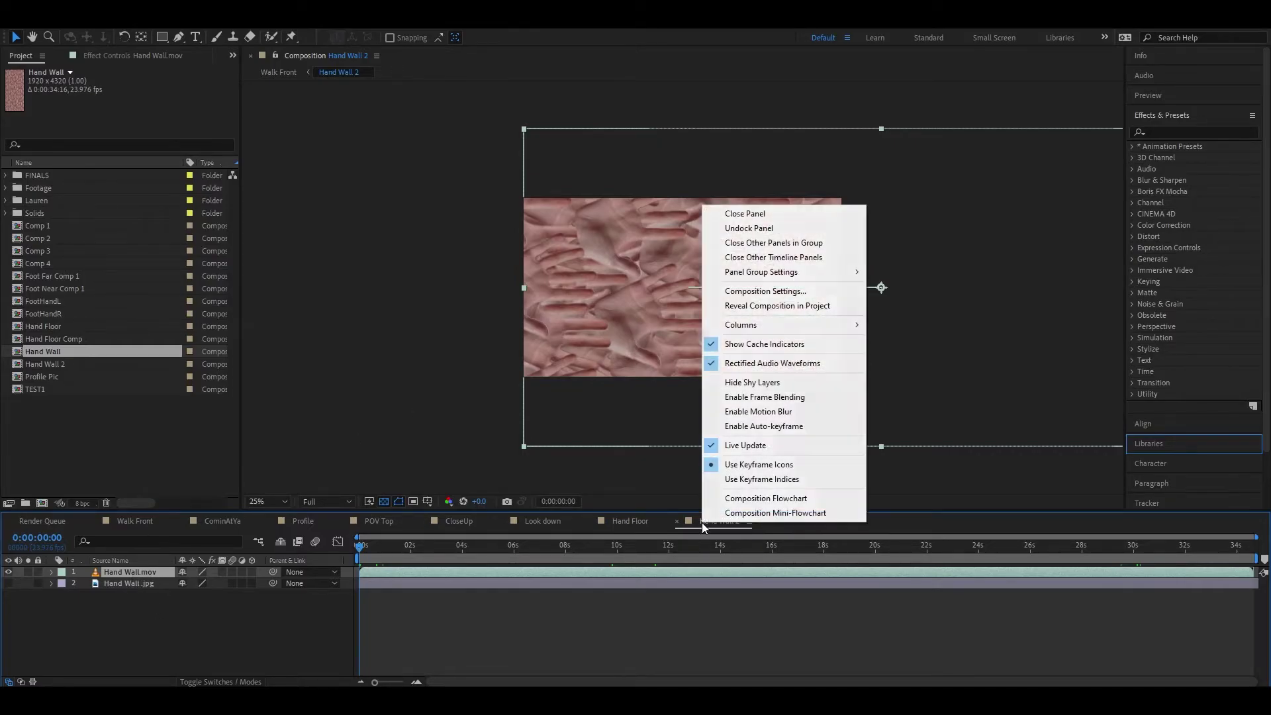
left_click(787, 292)
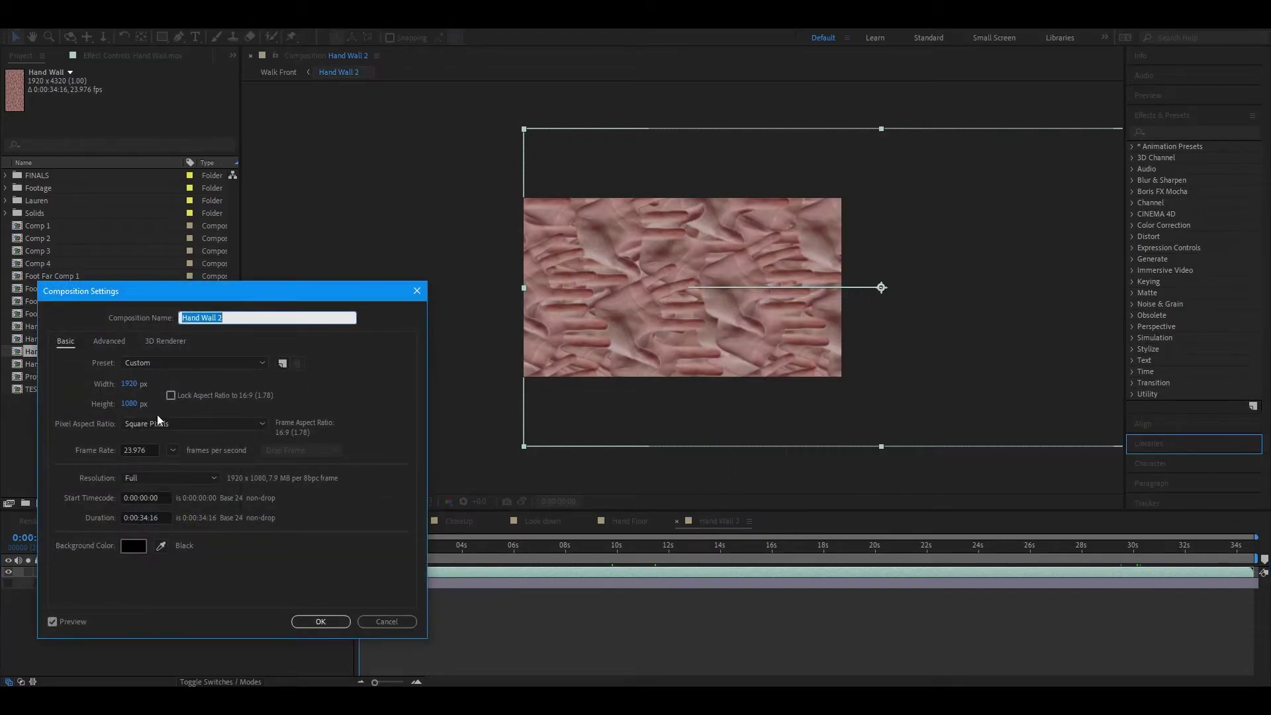
left_click(321, 622)
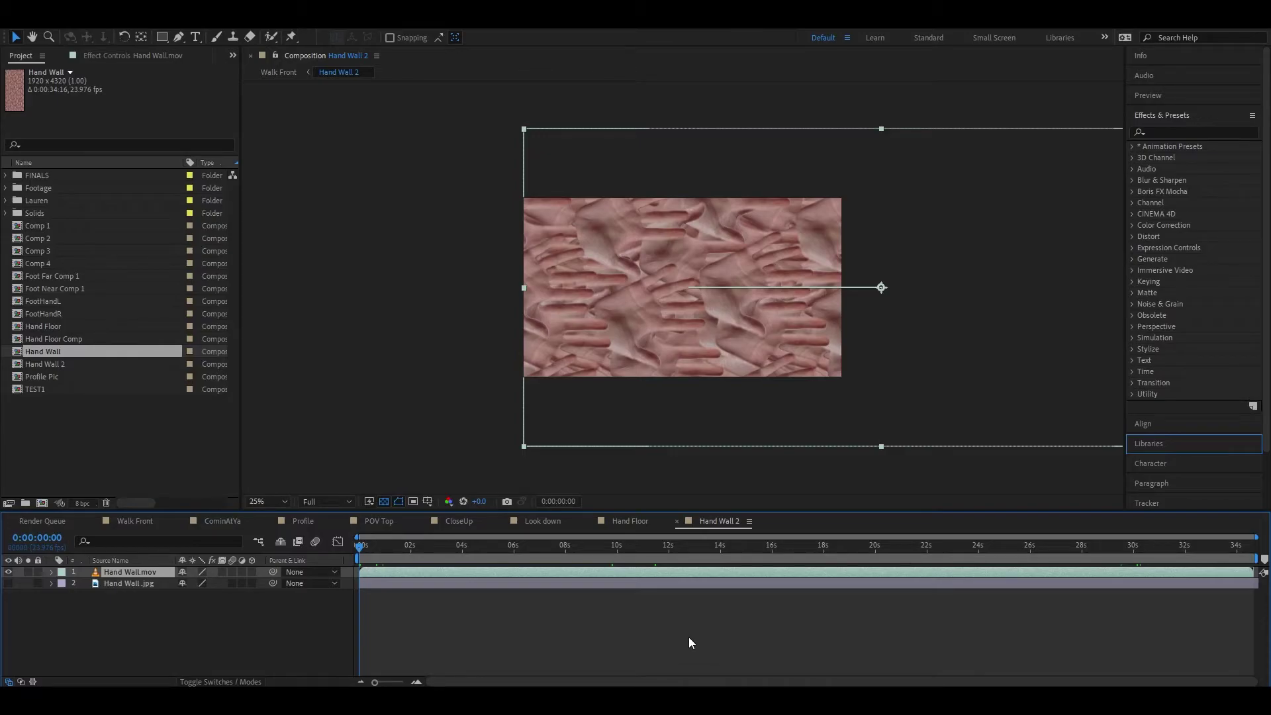
Step: Preview and scrub Hand Wall.mov's sideways movement across the Hand Wall 2 frame, and return to 0:00:00:00
key("space")
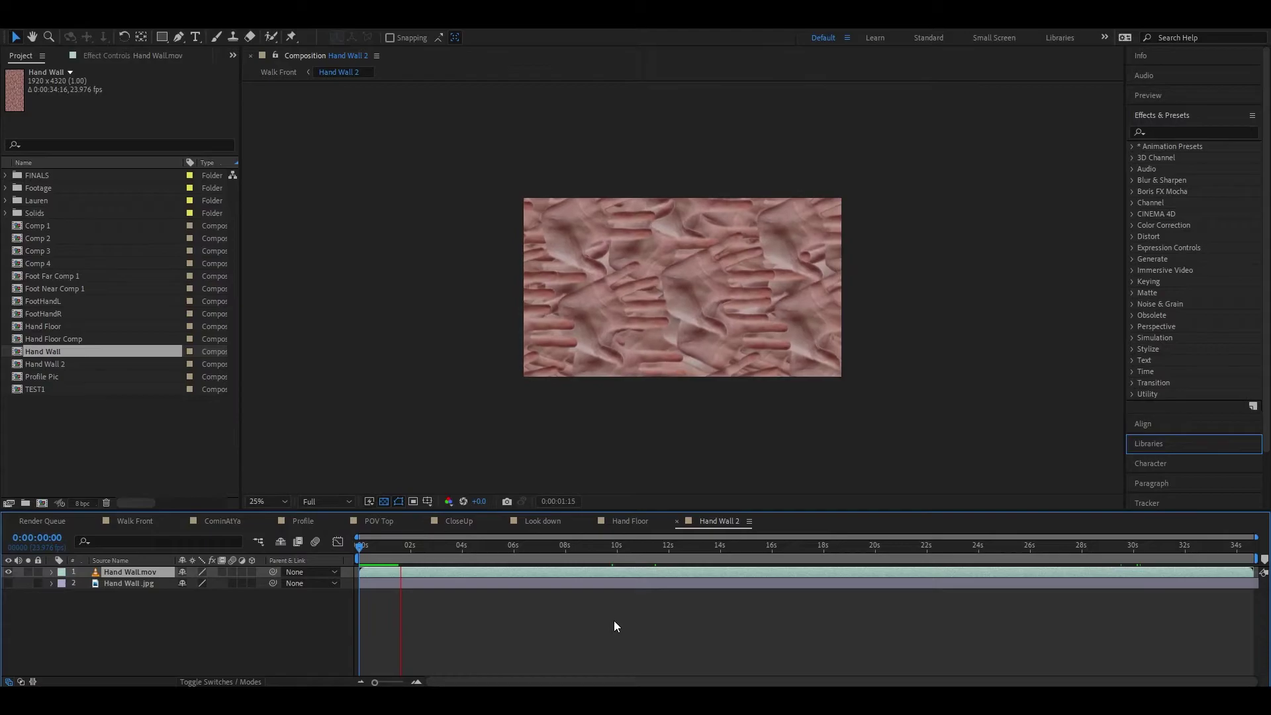
key("space")
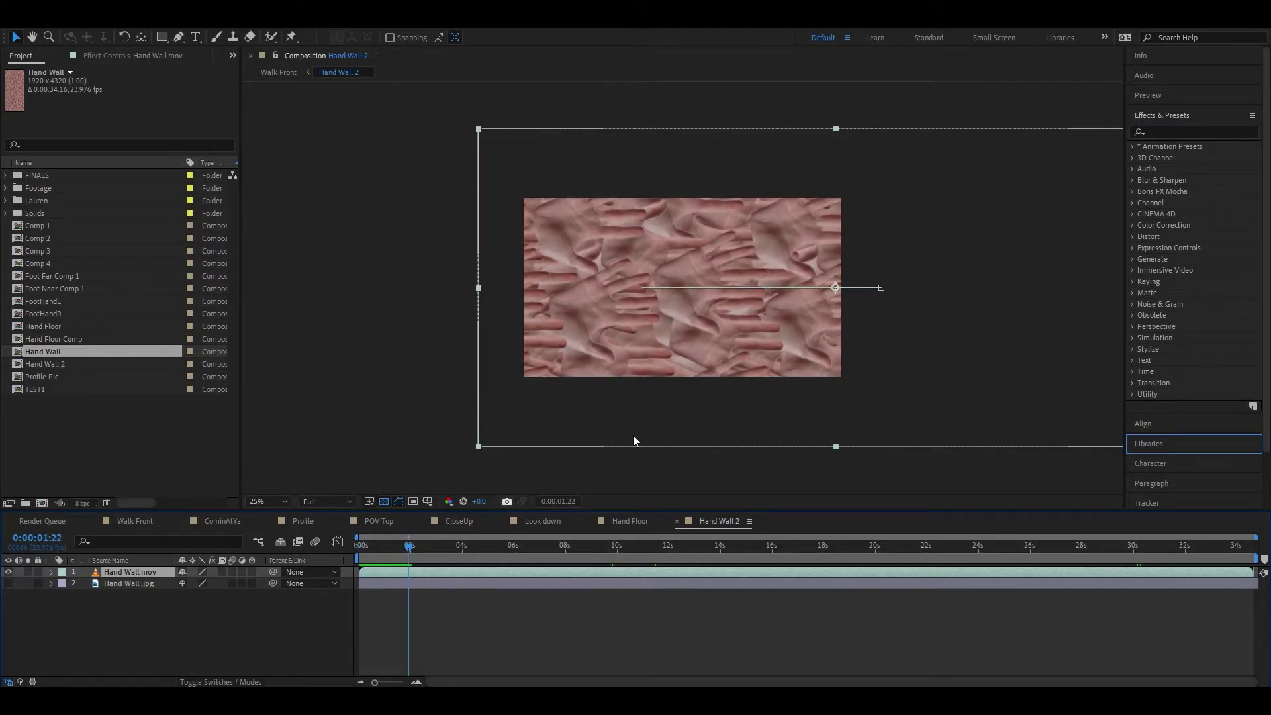
key("comma")
left_click_drag(409, 547, 774, 563)
key("Home")
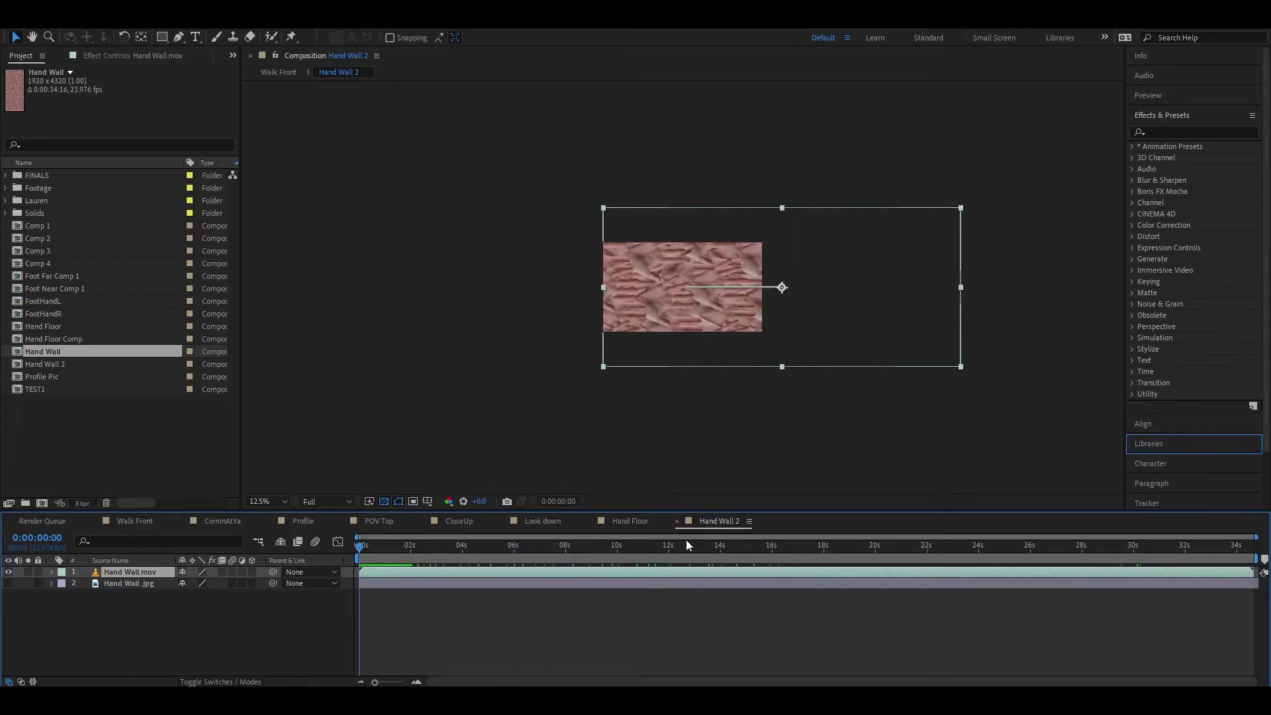
Step: Return to the Walk Front composition and toggle the Hand Wall L layer's visibility to identify its wall, leaving it visible
left_click(224, 523)
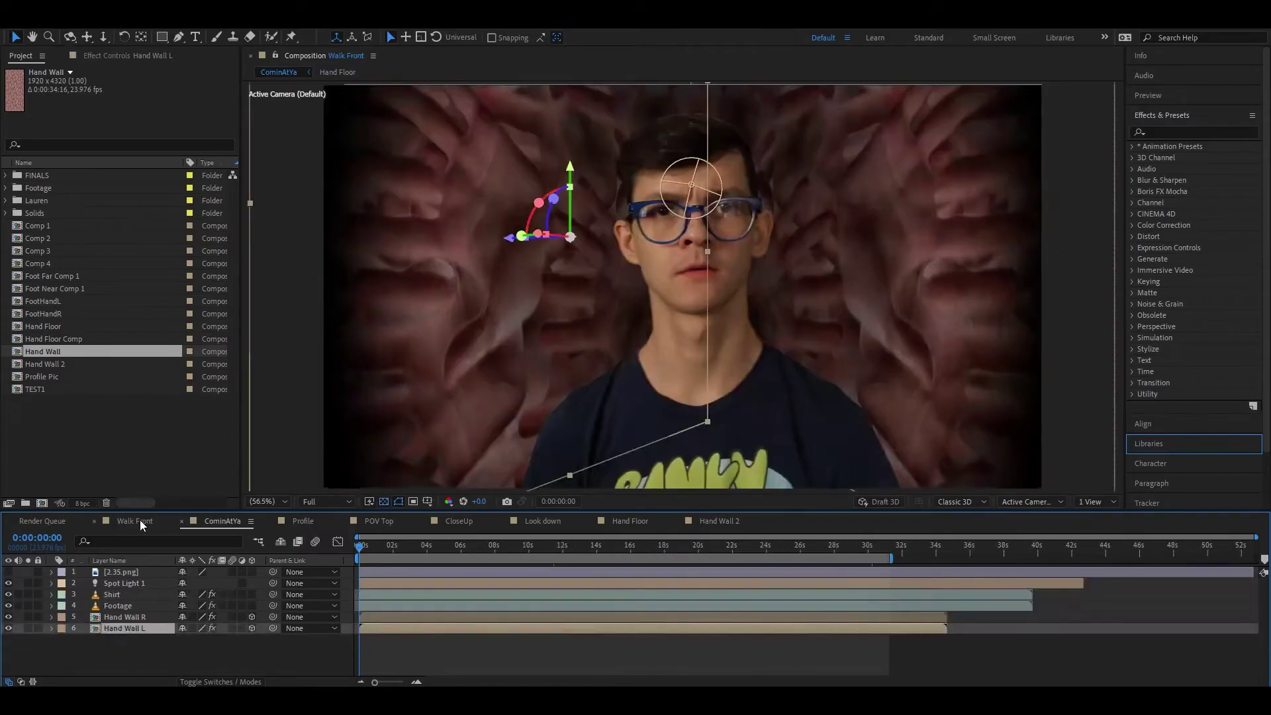
left_click(140, 520)
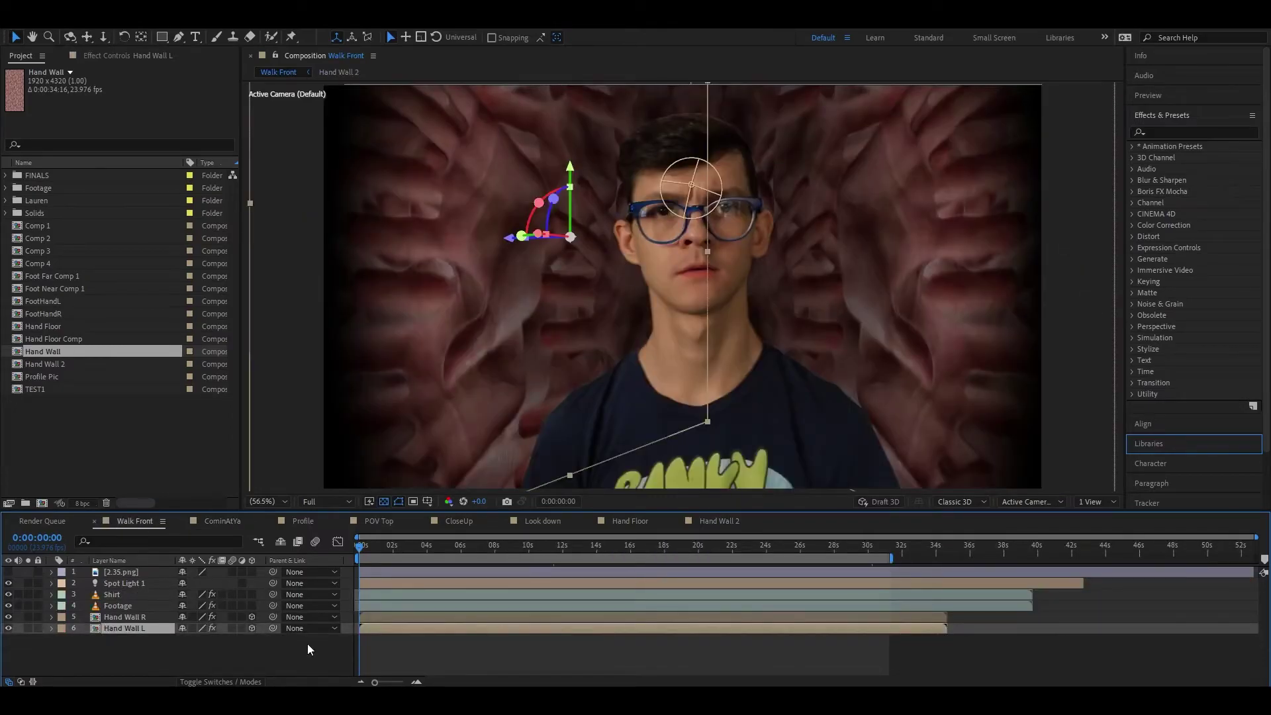
left_click(281, 660)
left_click(145, 628)
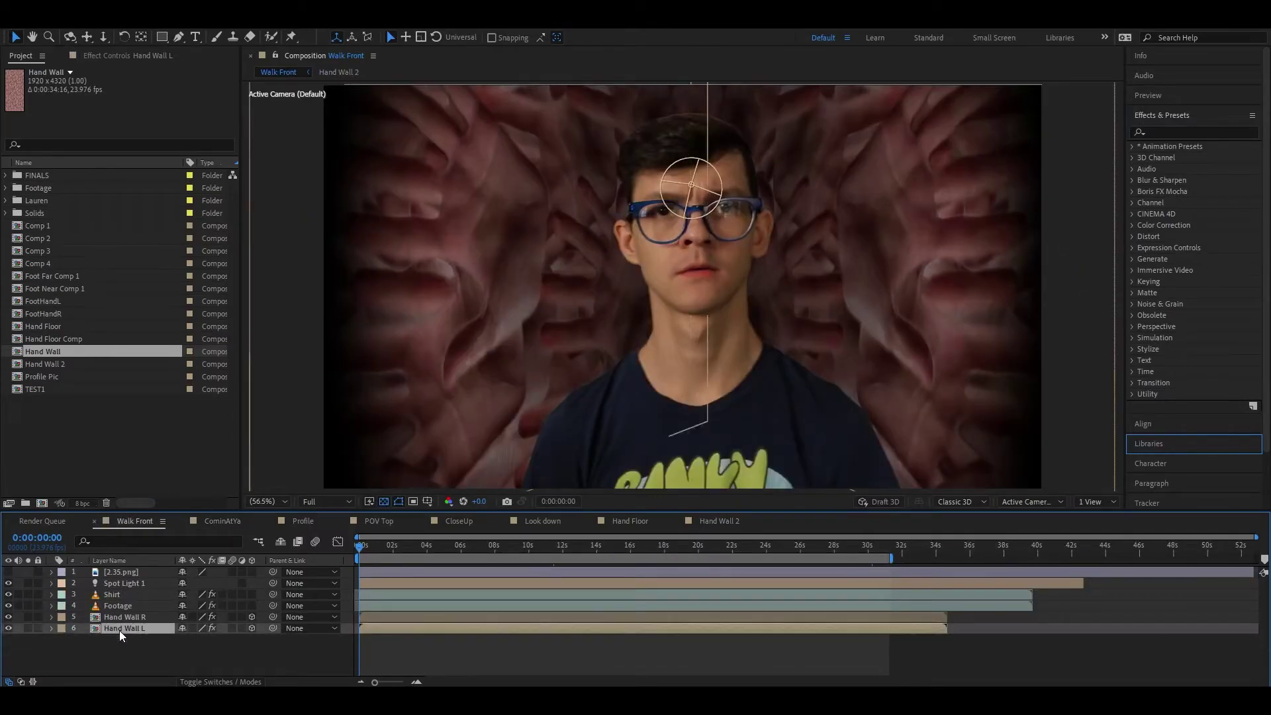
left_click(8, 629)
left_click(8, 628)
left_click(8, 628)
left_click(8, 628)
Step: Toggle the Hand Wall R layer's visibility to identify its wall, leaving the layer visible and deselected
left_click(108, 617)
left_click(9, 618)
left_click(9, 618)
left_click(9, 618)
left_click(9, 618)
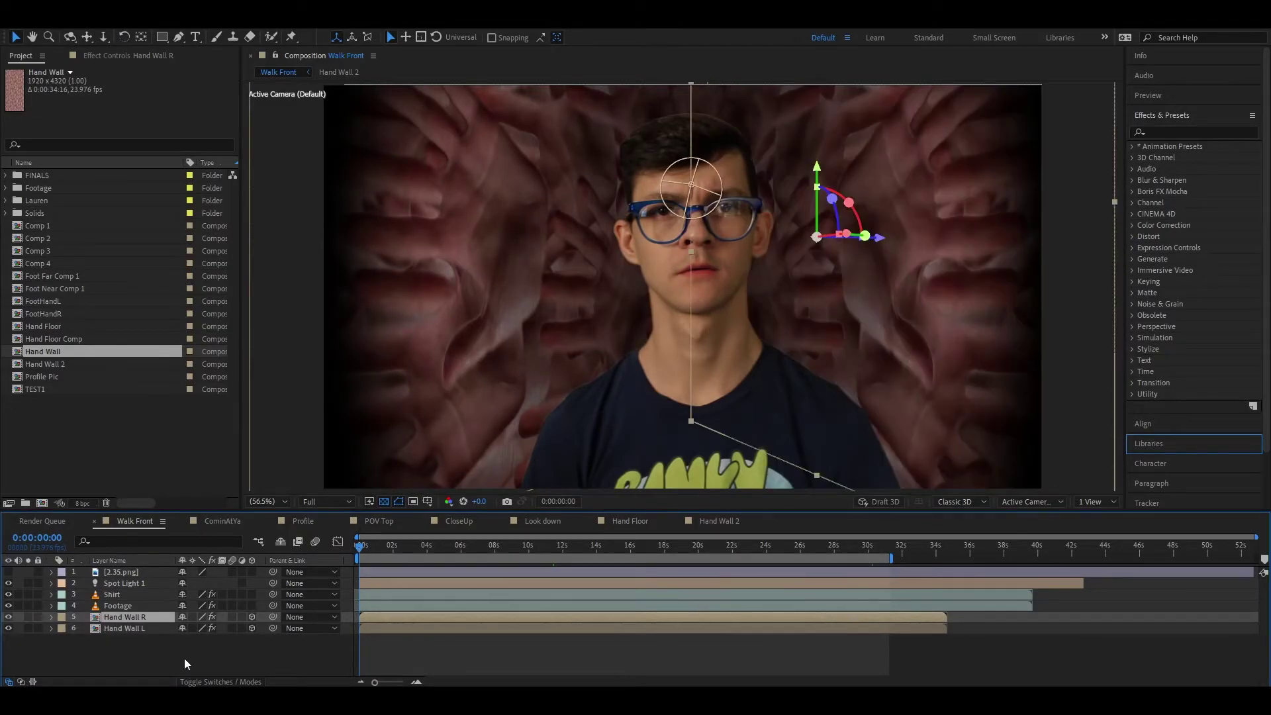
left_click(222, 659)
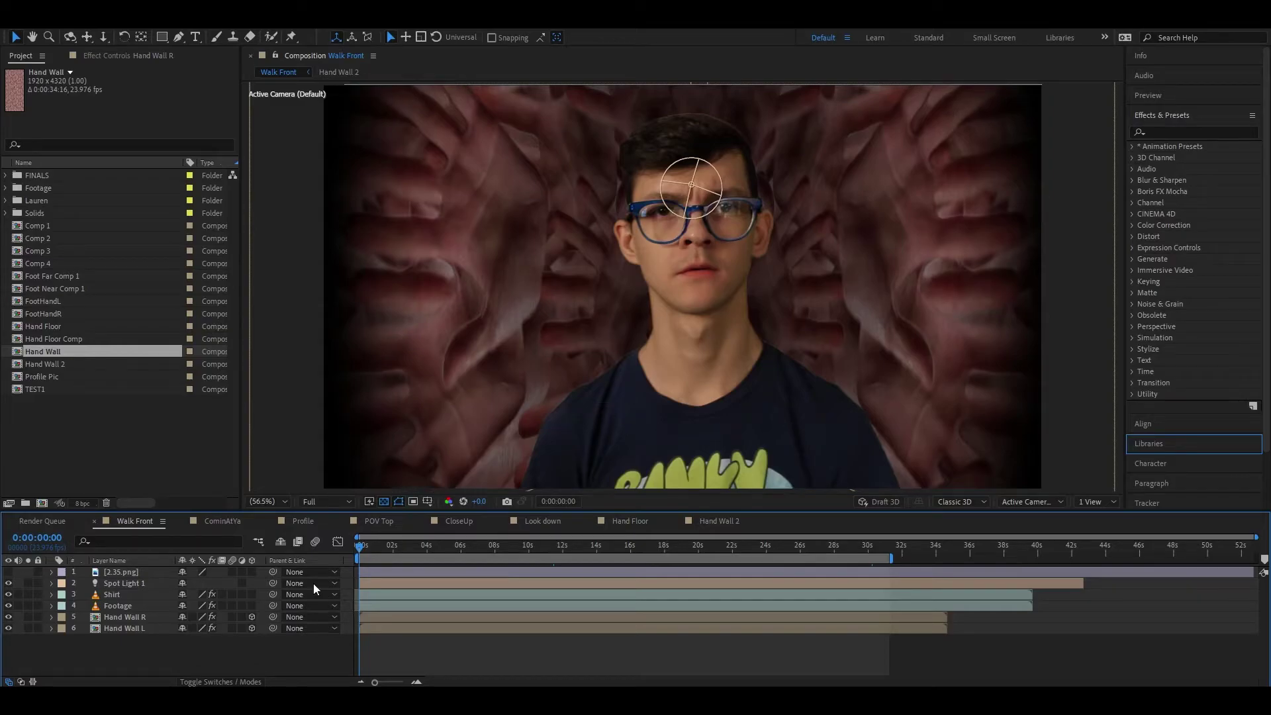
Step: Examine how the angled Hand Wall R and Hand Wall L outlines extend in 3D beyond the Walk Front frame
left_click(147, 617)
scroll(682, 391, "down", 3)
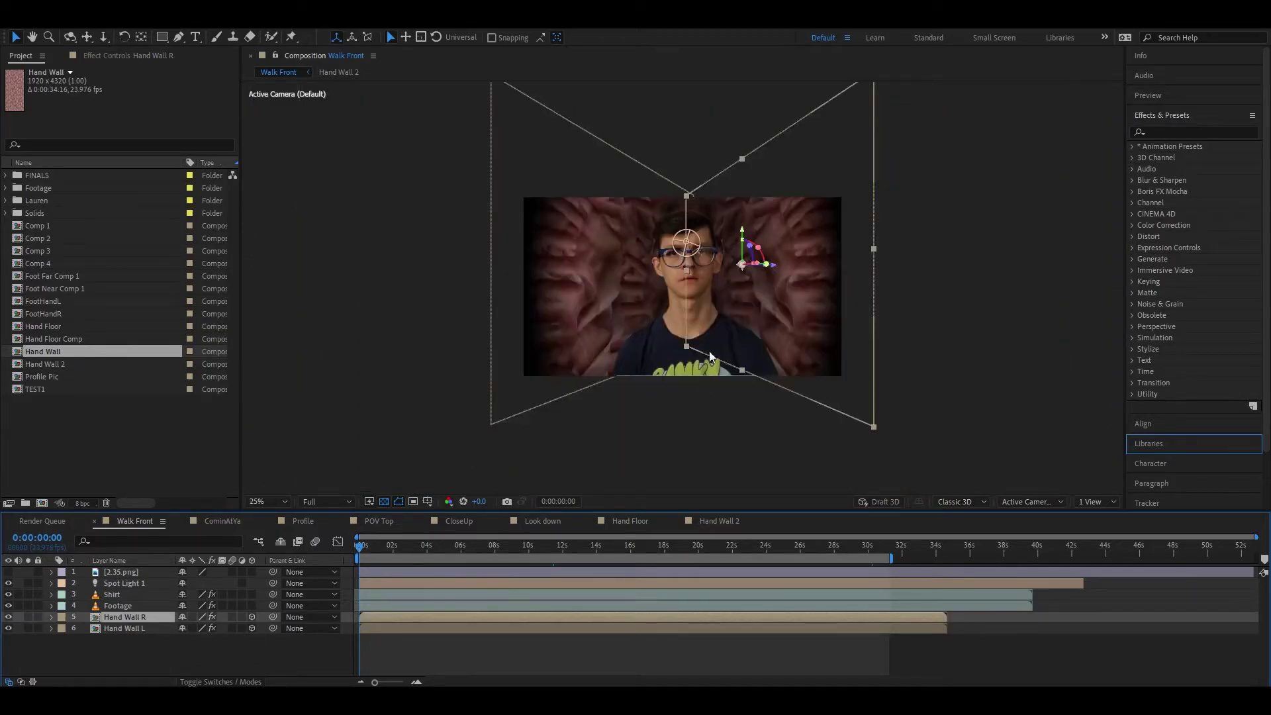
left_click(253, 653)
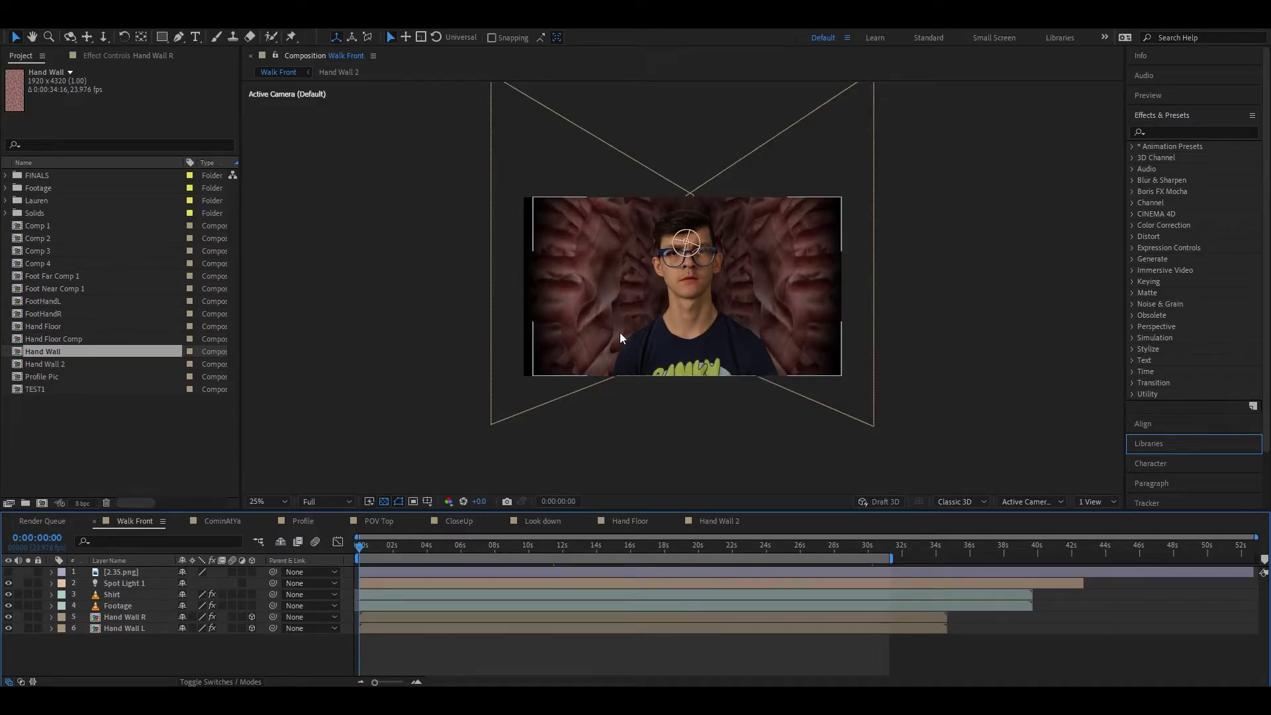
scroll(619, 333, "up", 2)
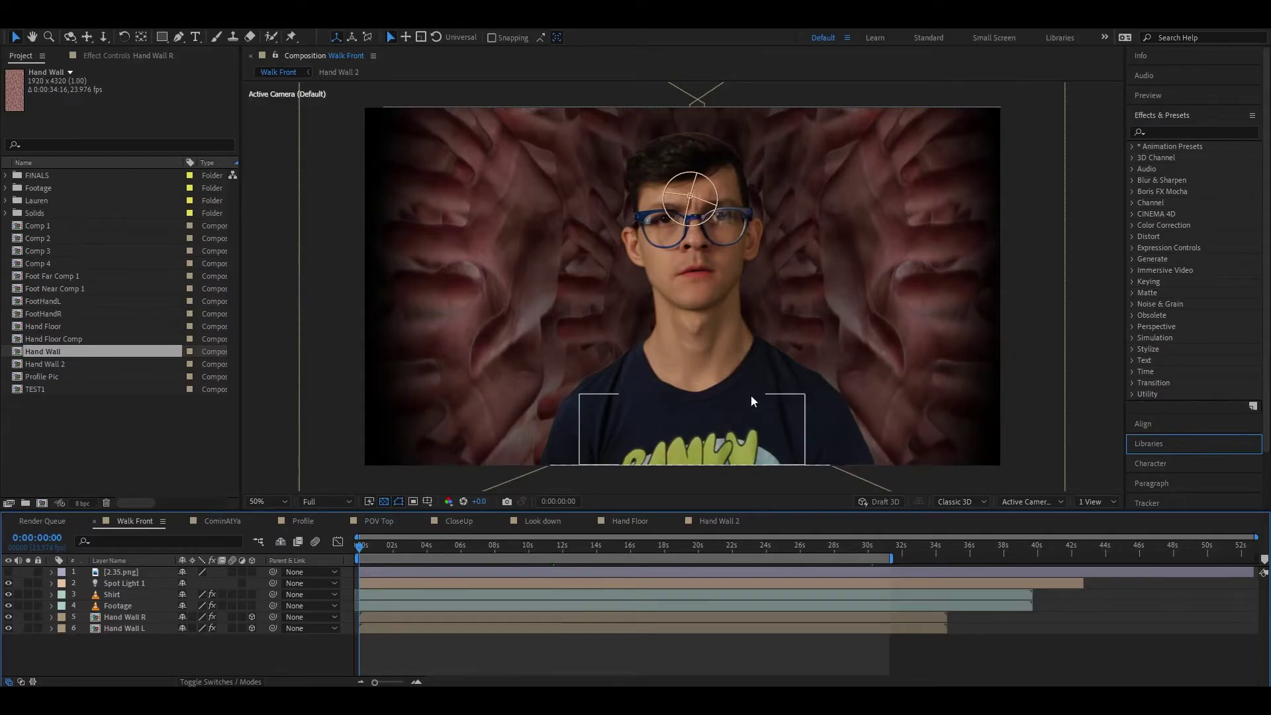
Step: Compare the Footage layer with Keylight (1.2) off and on, and open the layer's own view to examine the whole masked green-screen shot
left_click(122, 616)
left_click(122, 604)
left_click(74, 56)
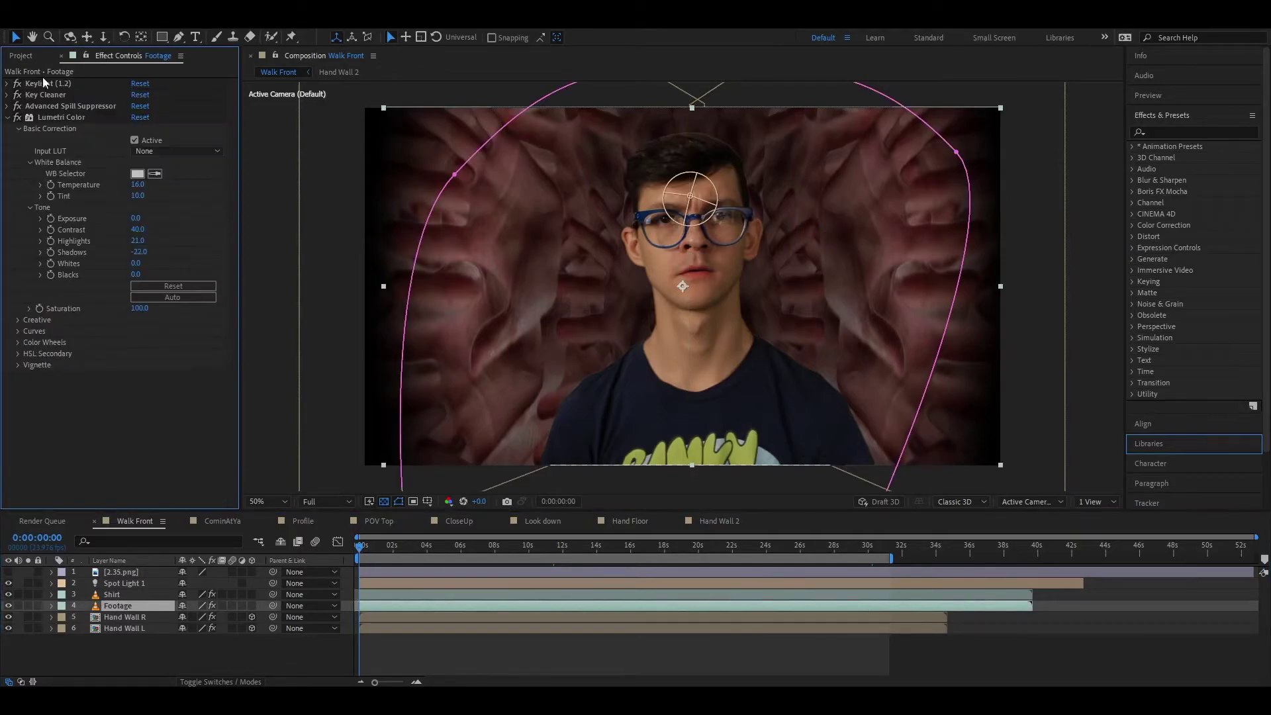
left_click(17, 84)
left_click(17, 84)
double_click(95, 608)
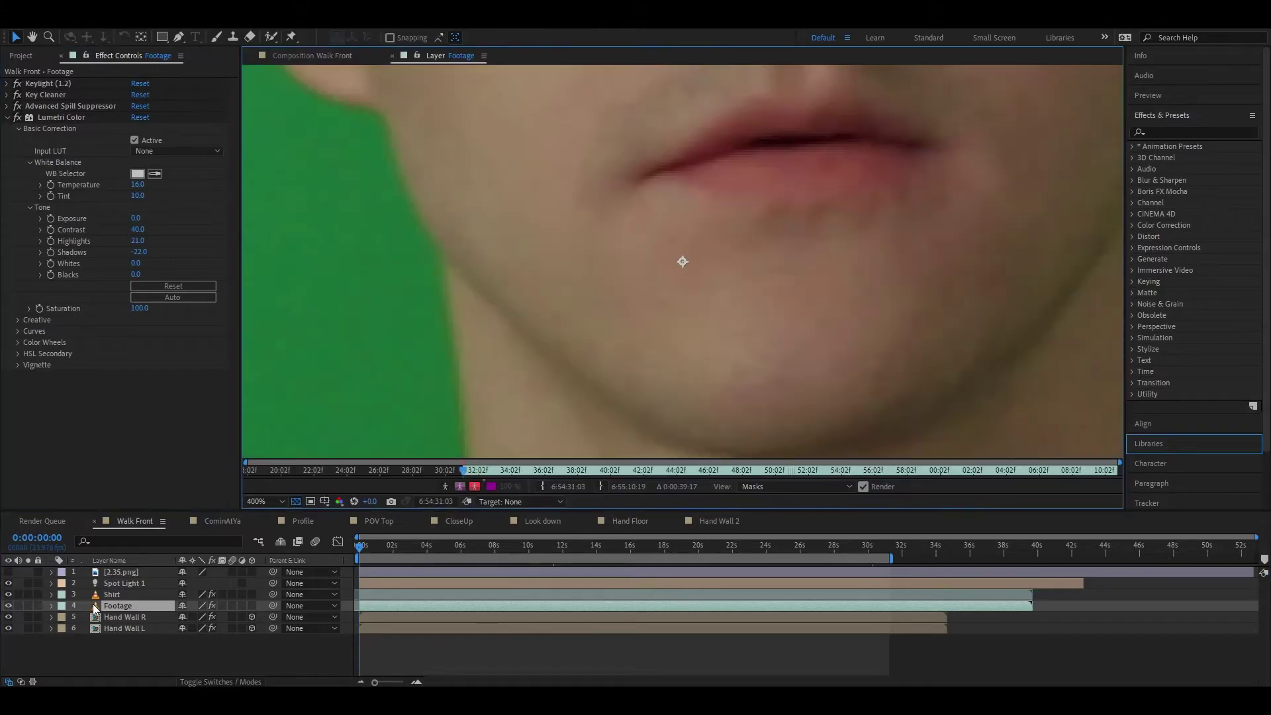
key("comma")
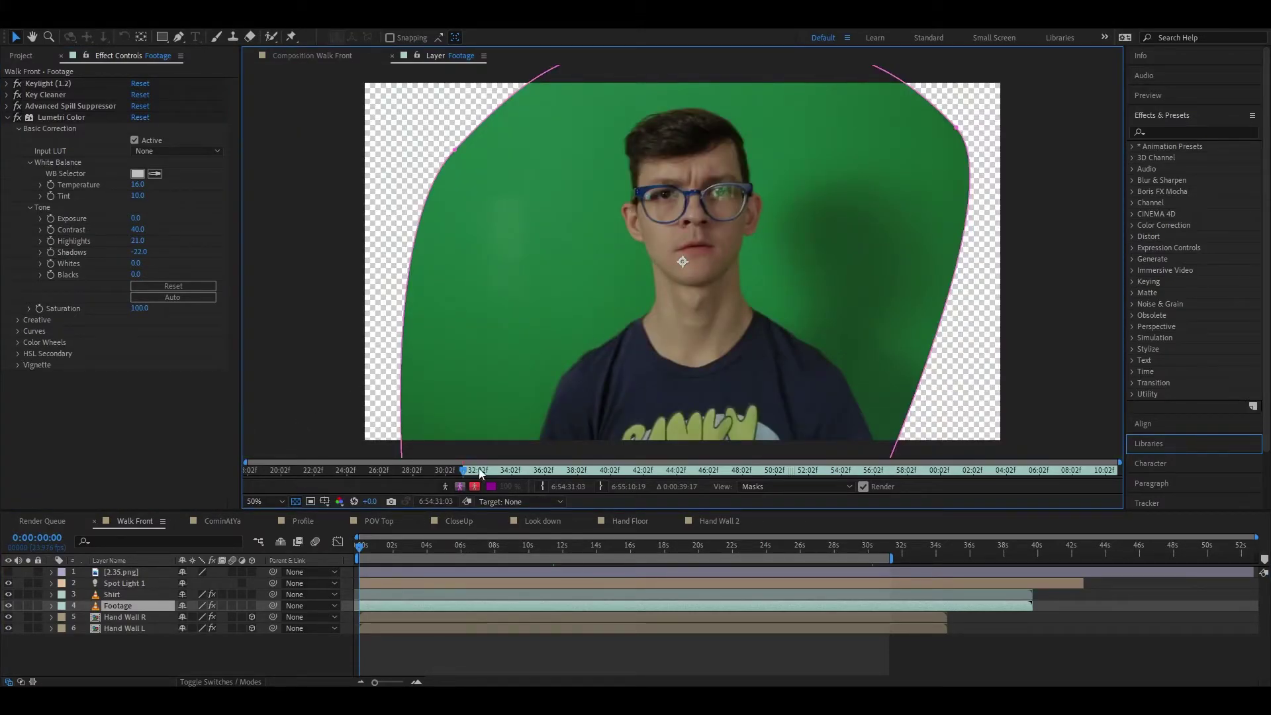
Step: Play the masked green-screen shot in the Footage layer's view, and return to the Walk Front composition's first frame with nothing selected
key("space")
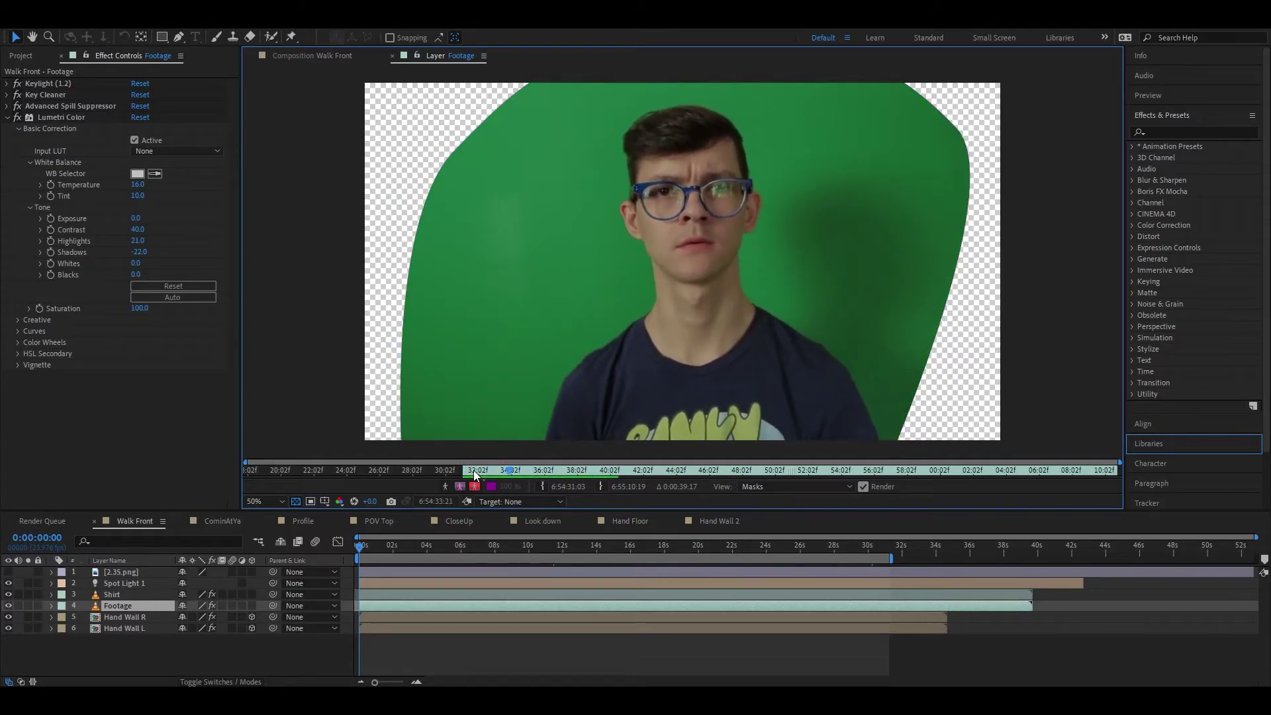
key("space")
left_click(390, 58)
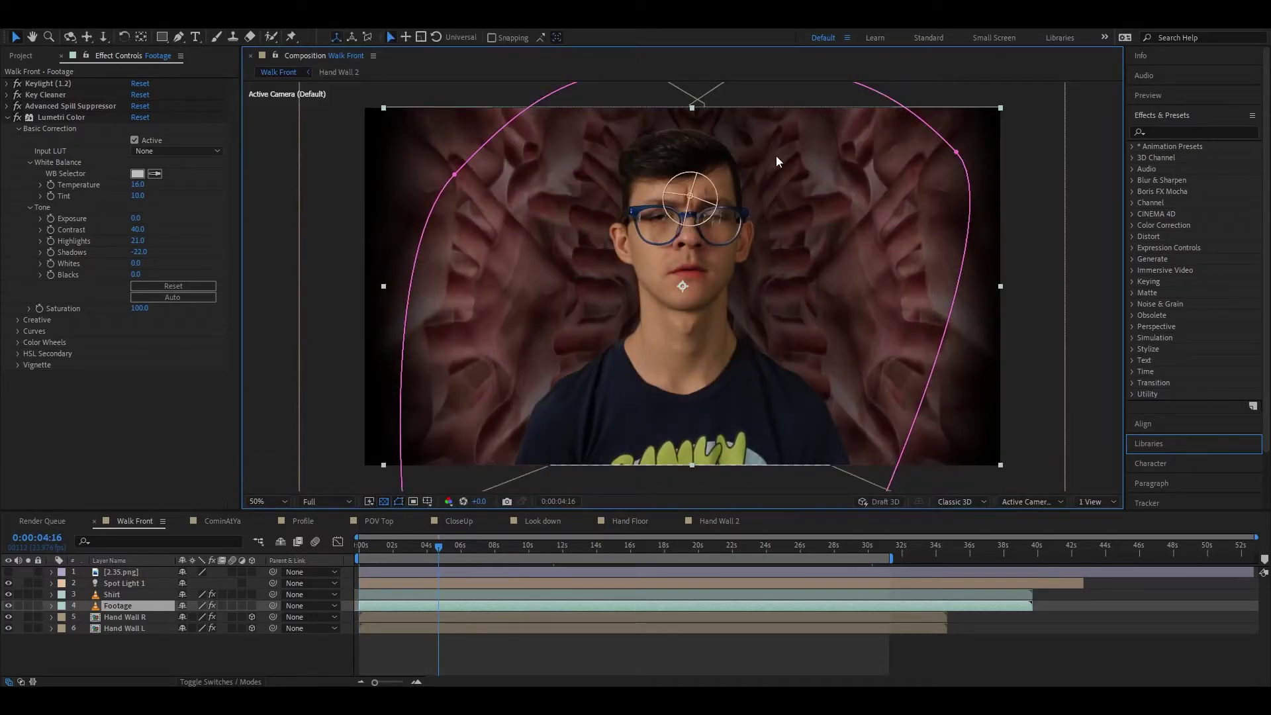
left_click(182, 665)
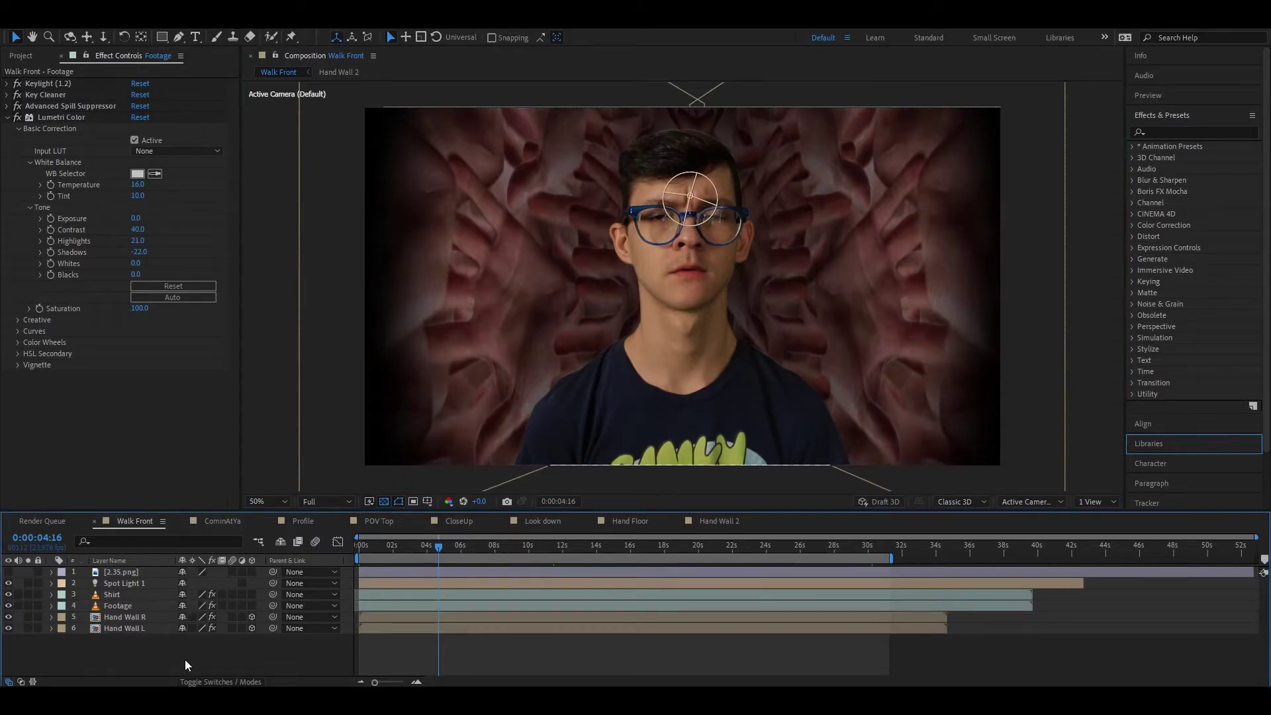
key("Home")
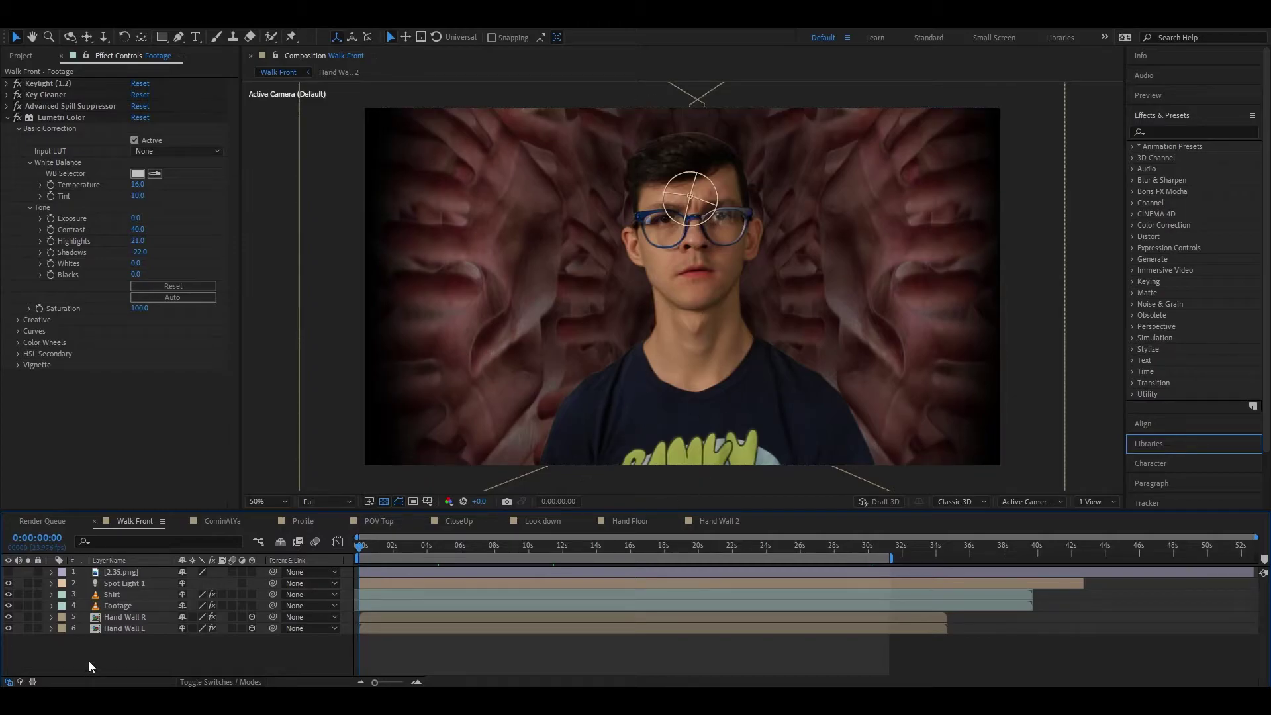
Step: Compare the Hand Wall L layer with its Curves effect off and on, leaving the effect enabled and the layer deselected
left_click(126, 617)
left_click(129, 628)
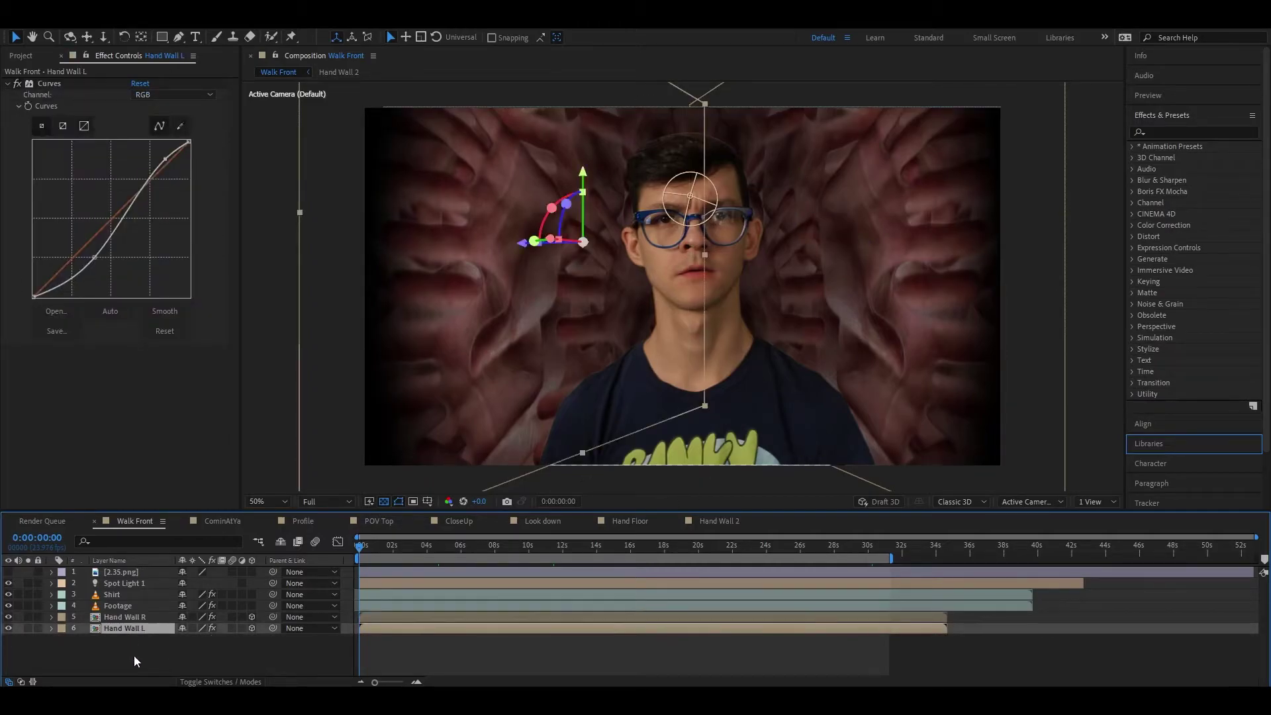
left_click(17, 83)
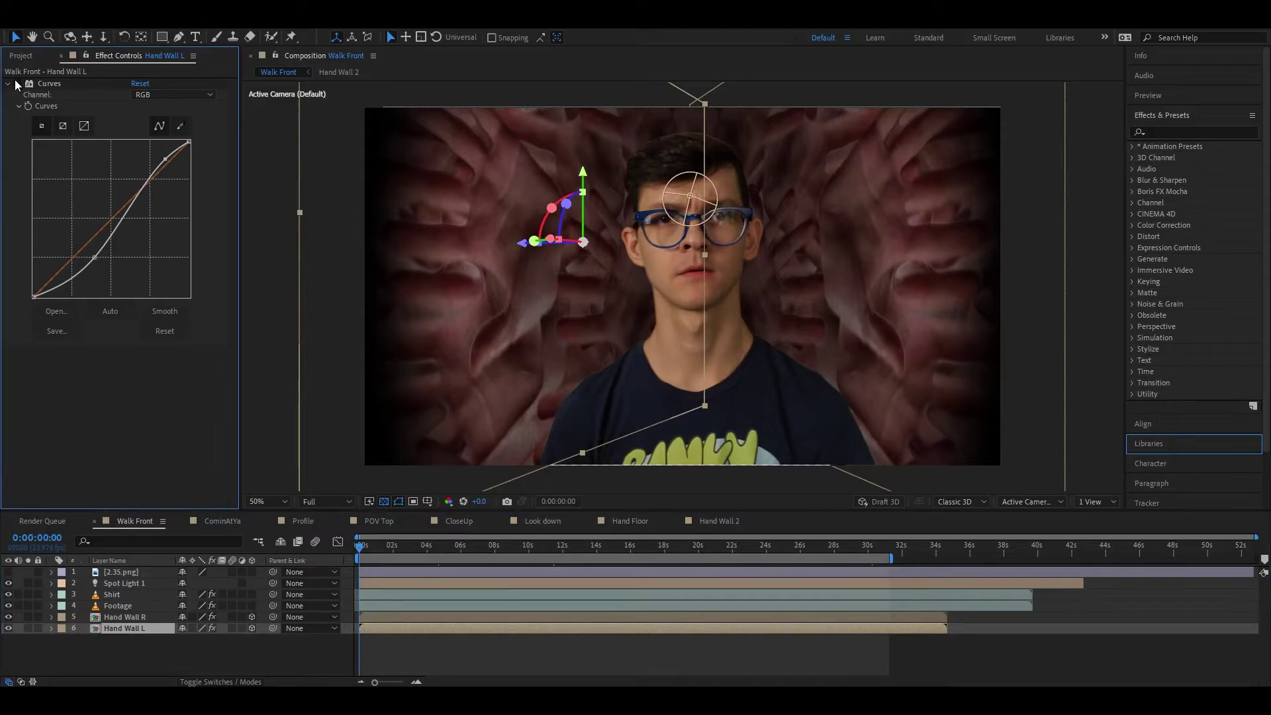
left_click(17, 84)
left_click(18, 84)
left_click(17, 83)
left_click(309, 669)
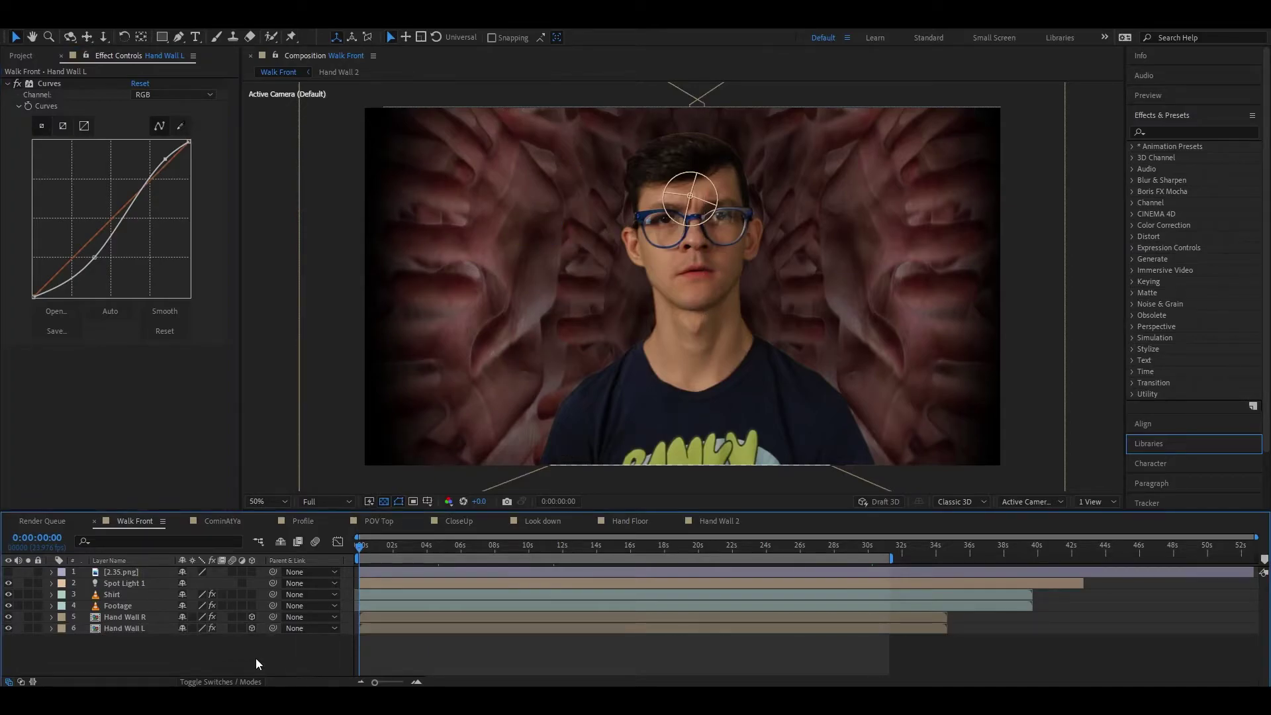
Step: Compare the hand walls with Spot Light 1 off and on, leaving the light enabled and deselected
left_click(120, 584)
left_click(8, 584)
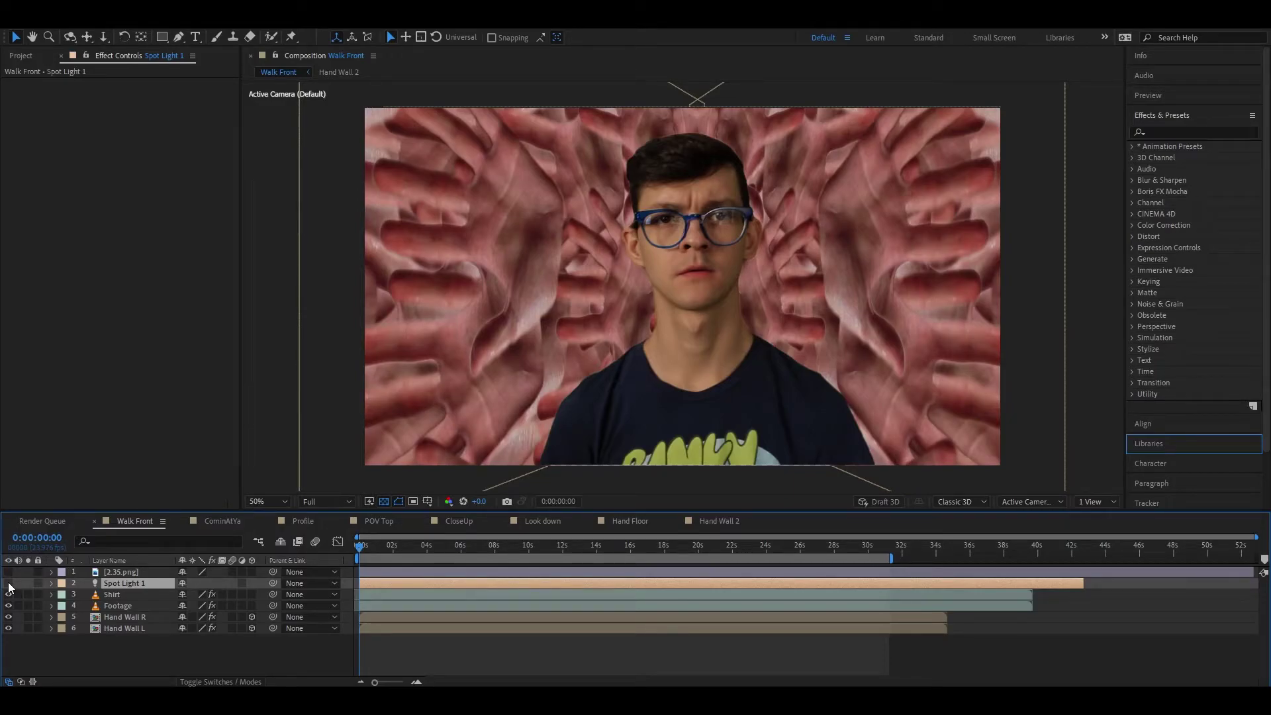
left_click(8, 584)
left_click(8, 584)
left_click(8, 584)
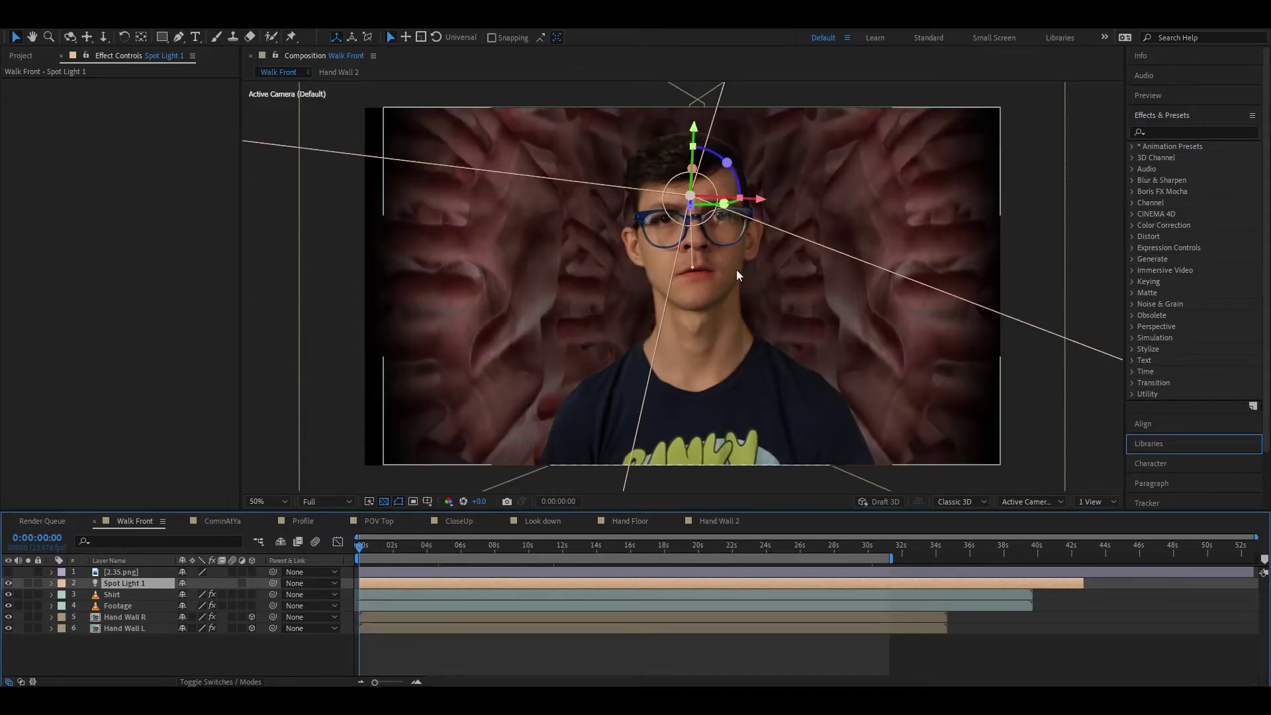
left_click(193, 652)
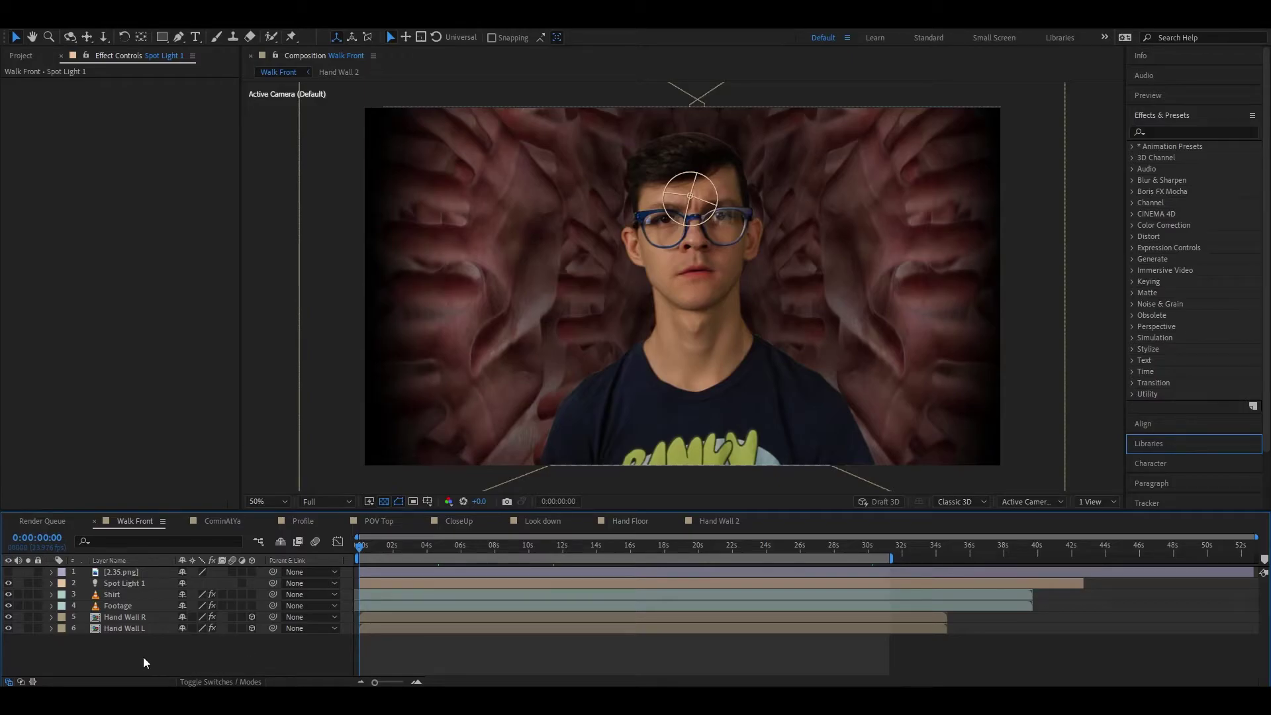
Step: Make the Footage layer 3D to examine how Spot Light 1 affects it, and restore the layer to 2D
left_click(128, 582)
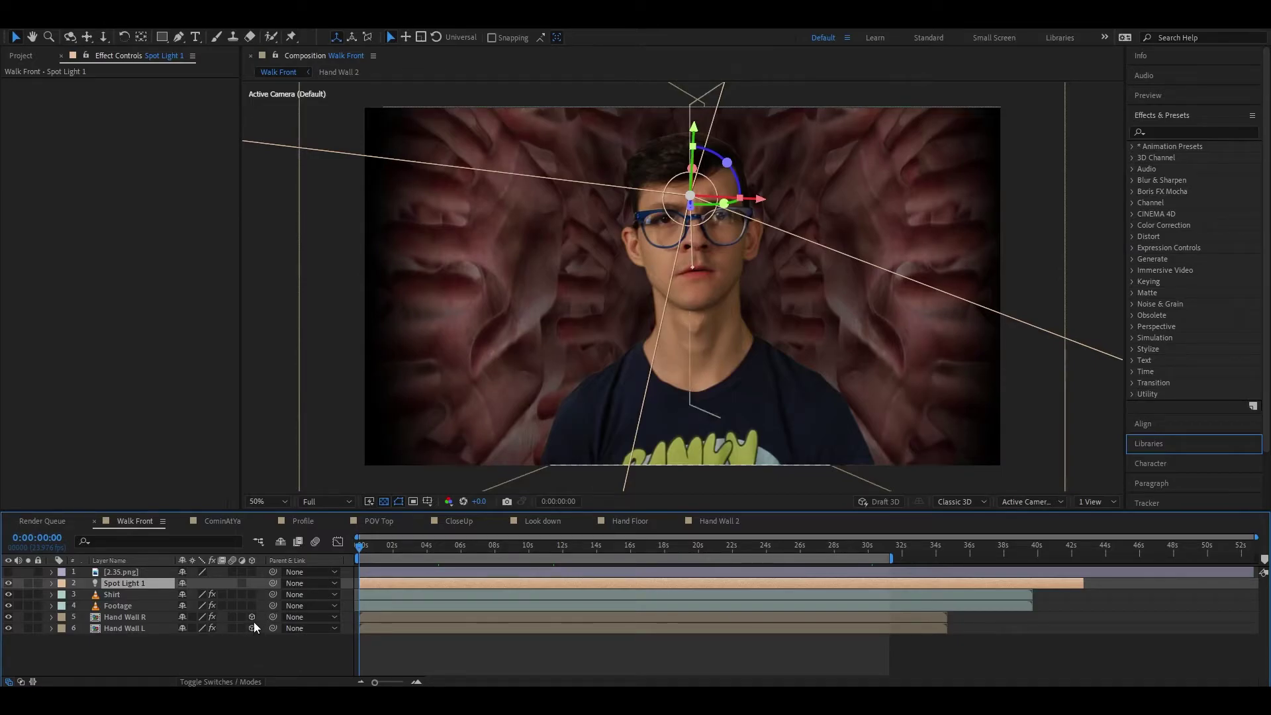
left_click(122, 605)
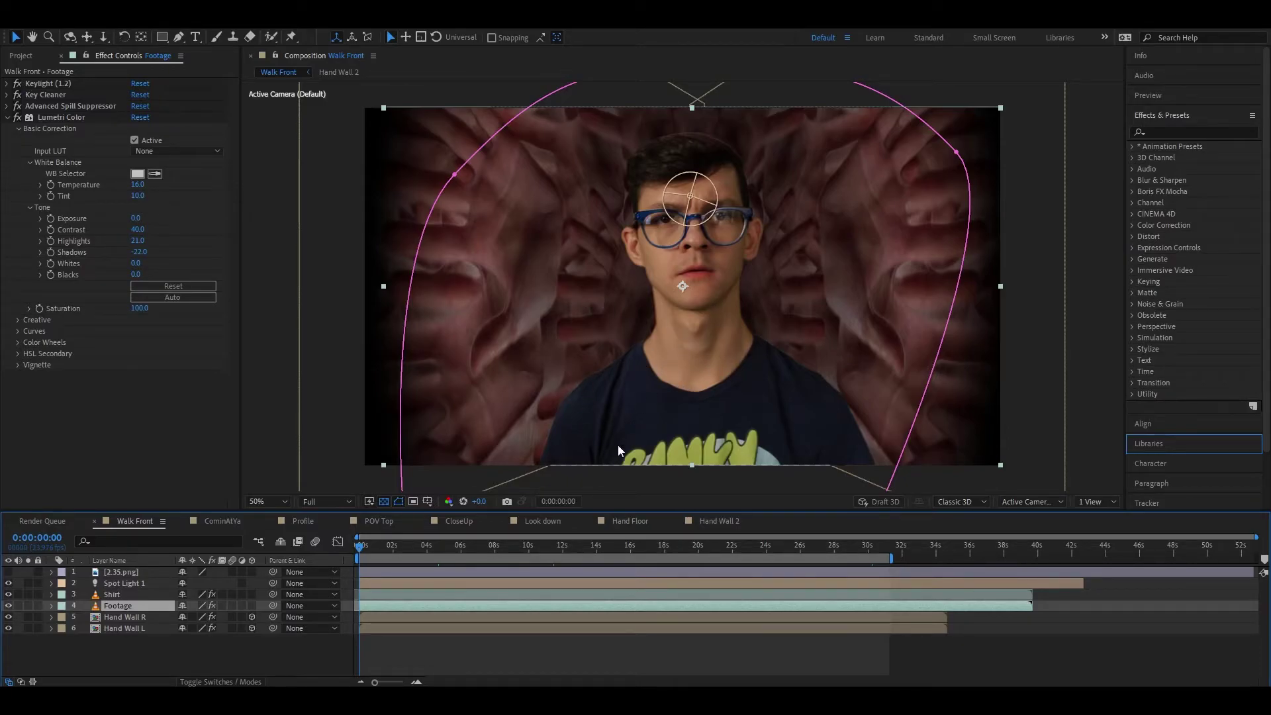
left_click(252, 605)
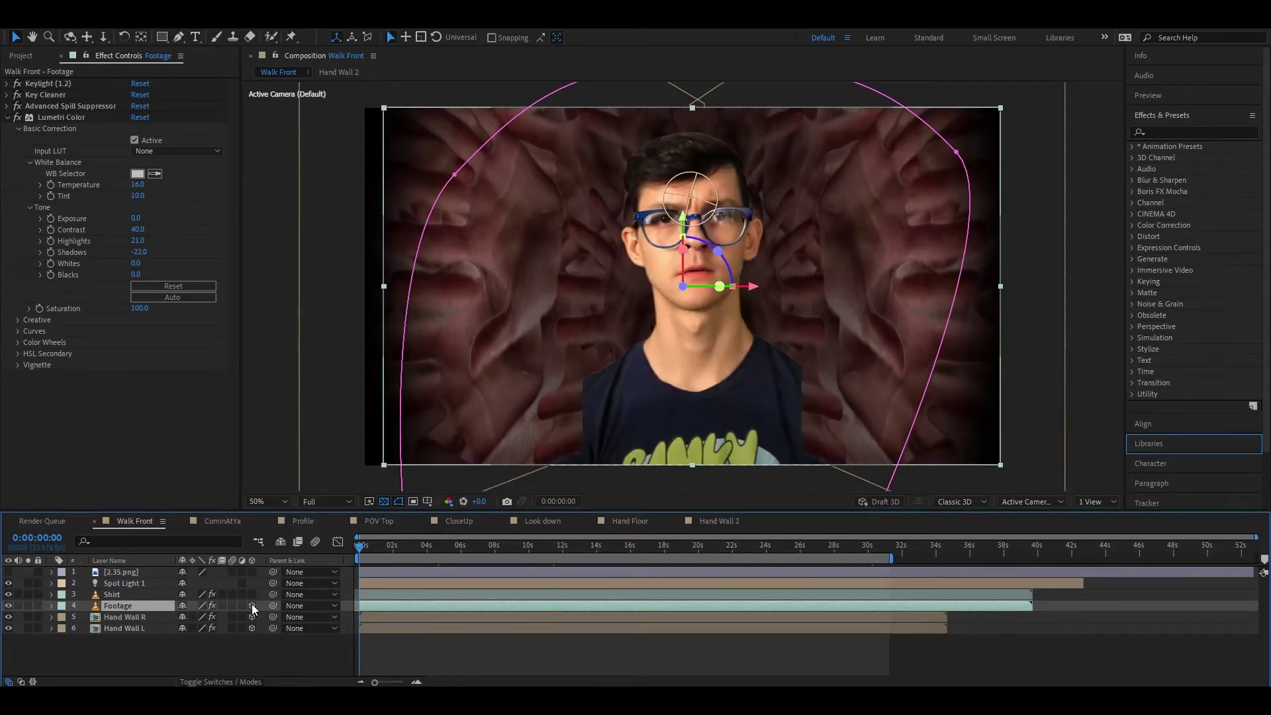
left_click(249, 657)
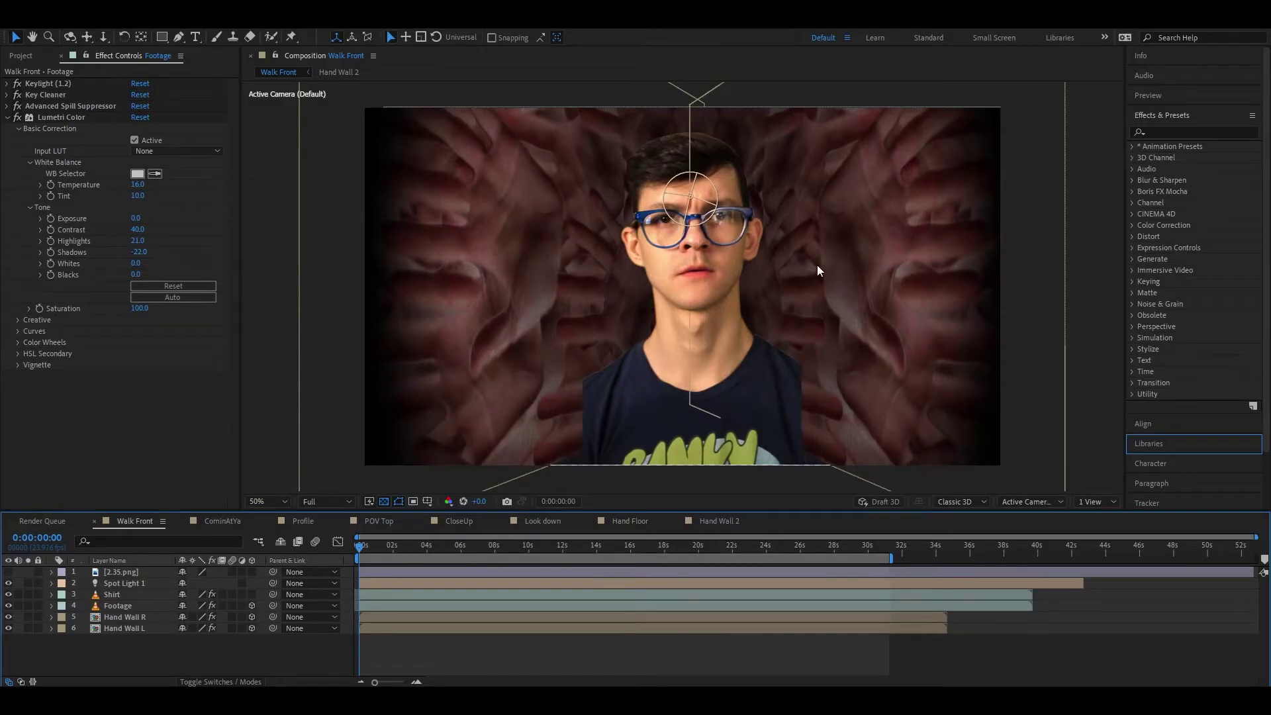
left_click(251, 606)
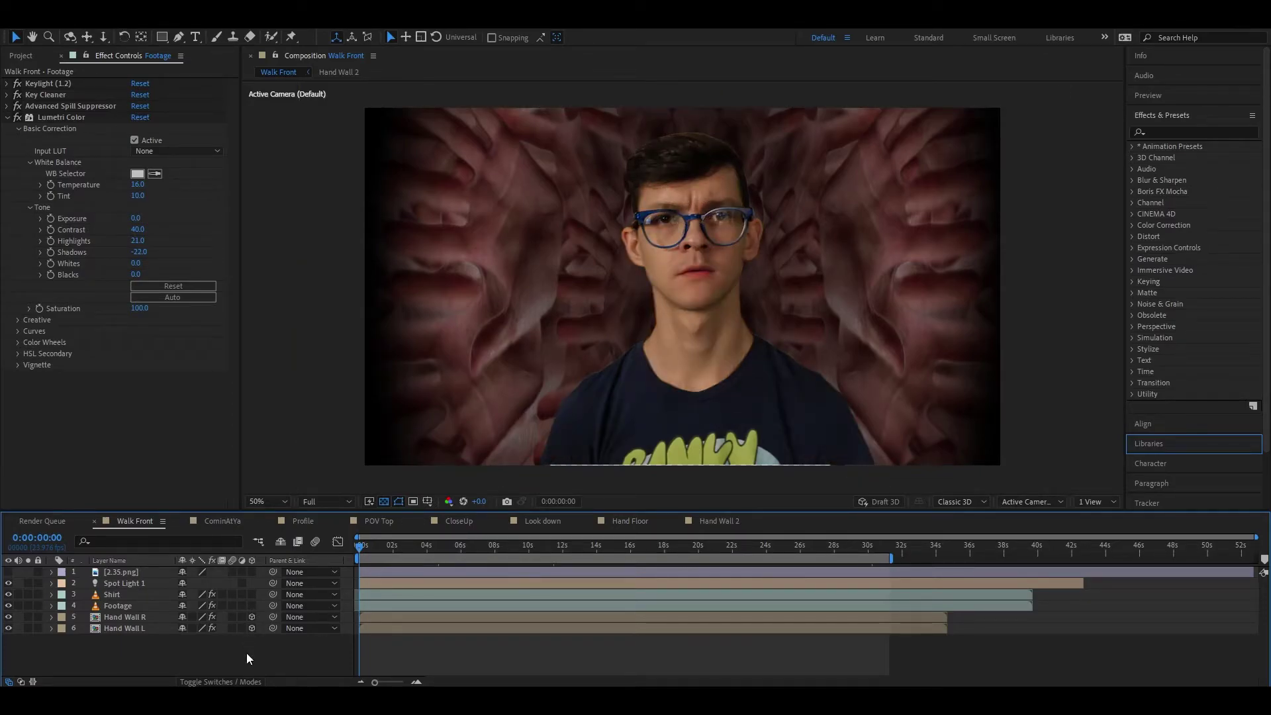
Step: Preview the start of the Walk Front composition to check the person against the moving hand walls
key("space")
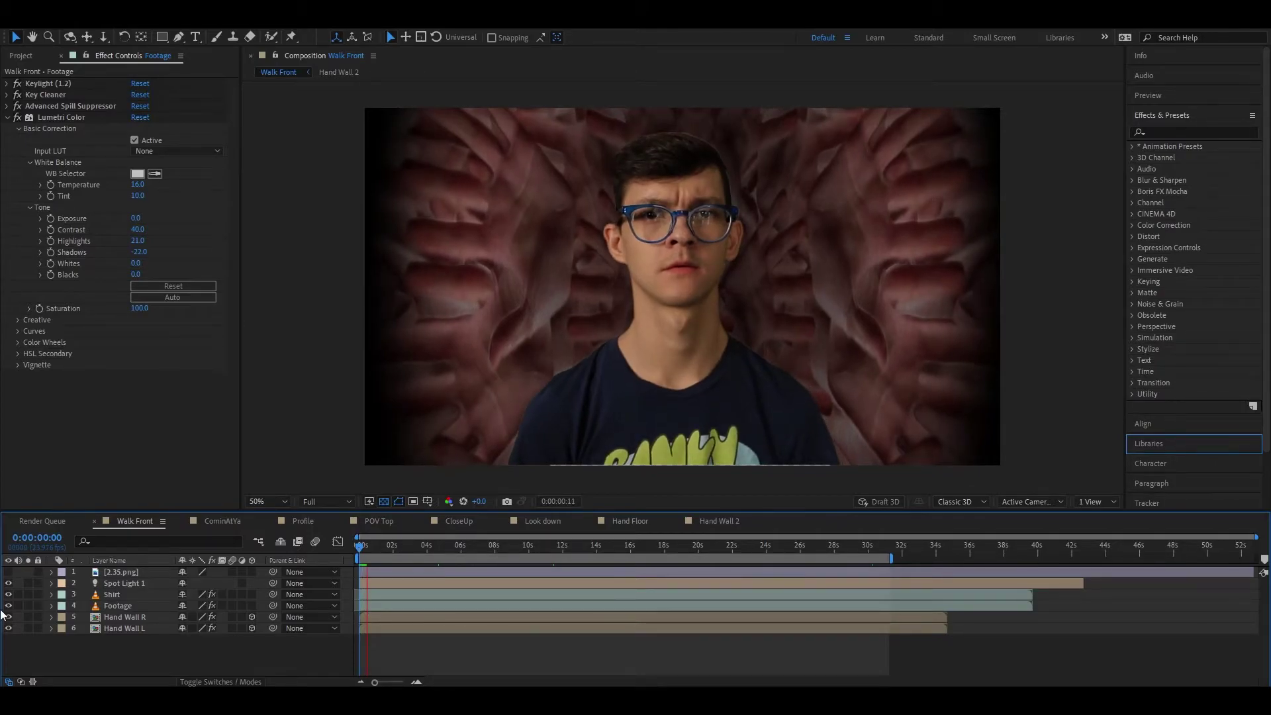
left_click(123, 605)
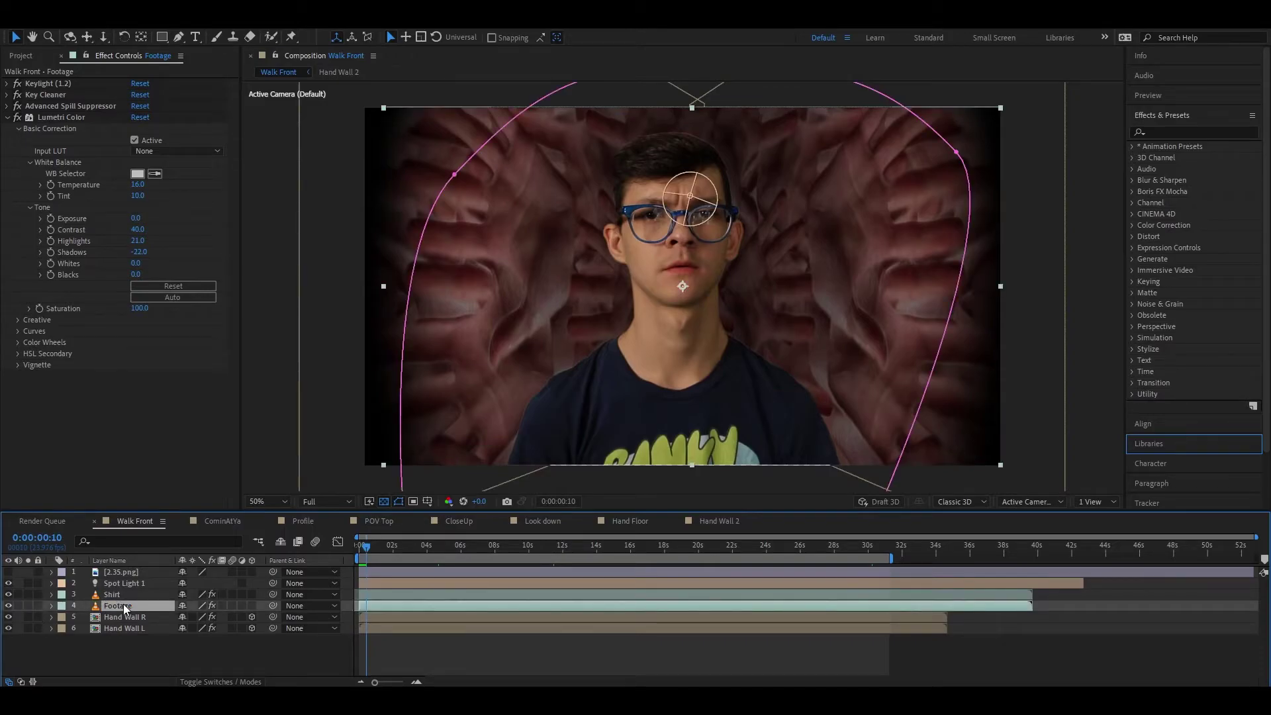
left_click(167, 658)
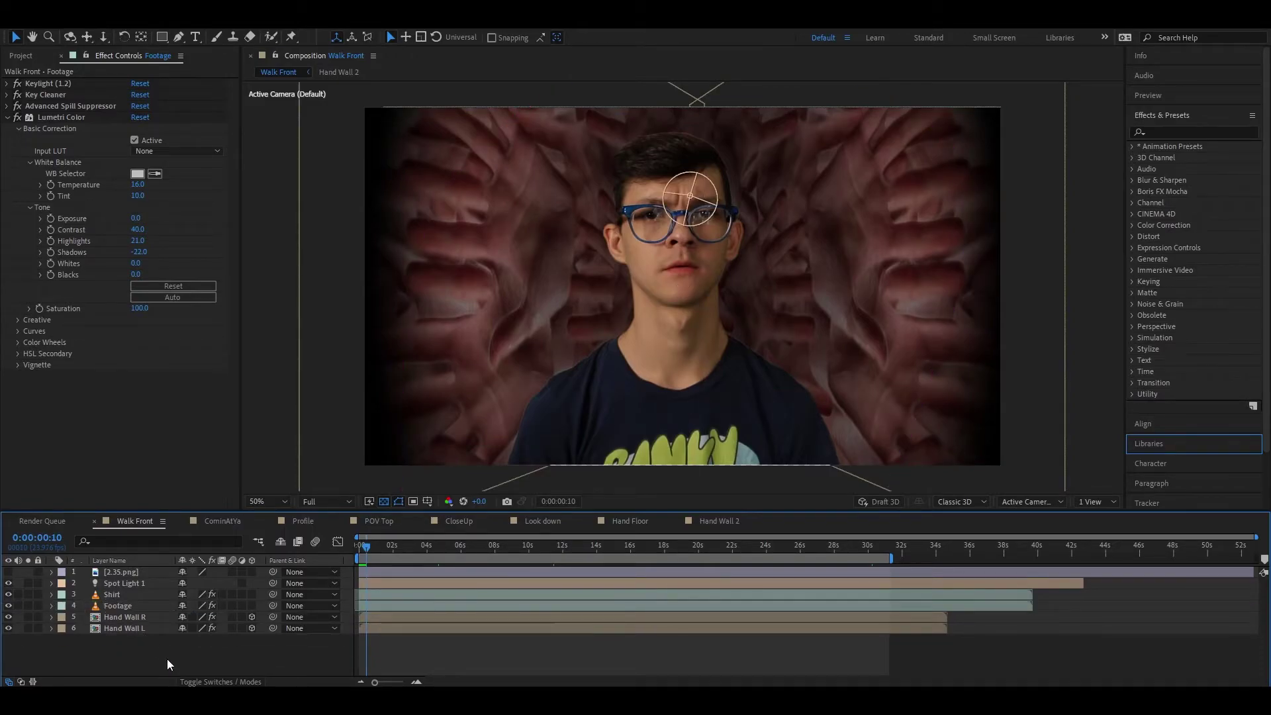
key("space")
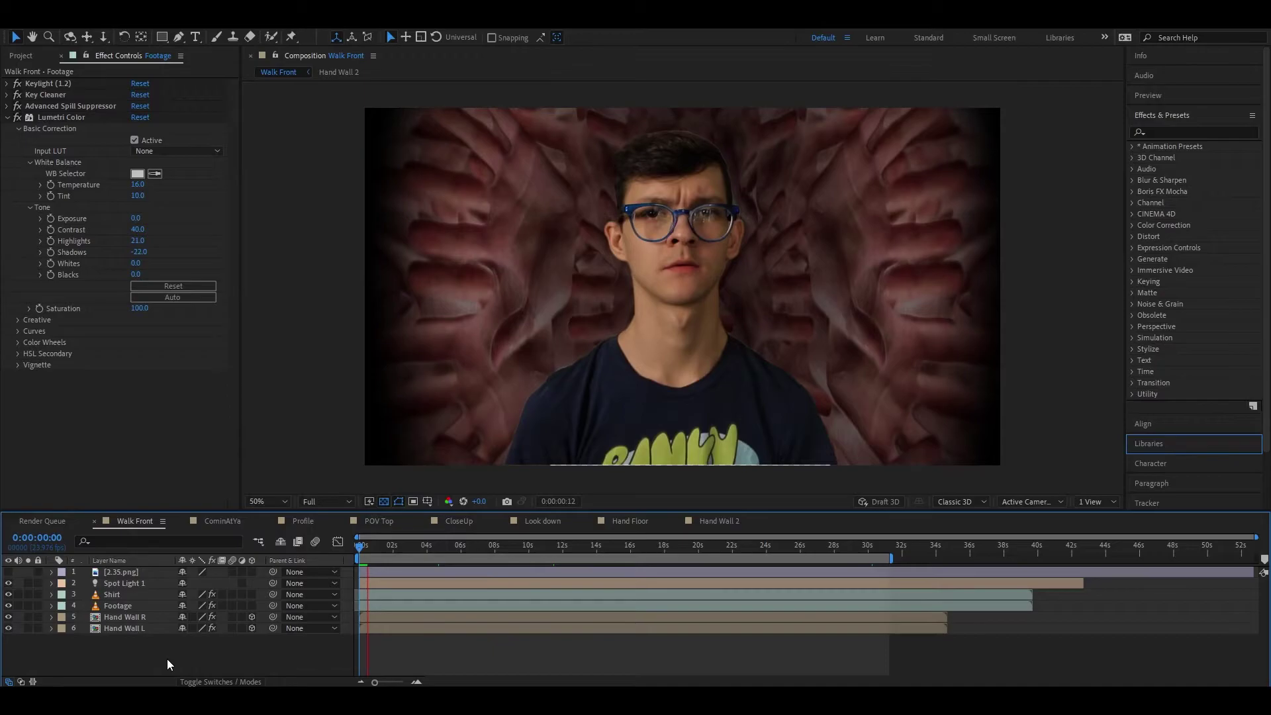
key("space")
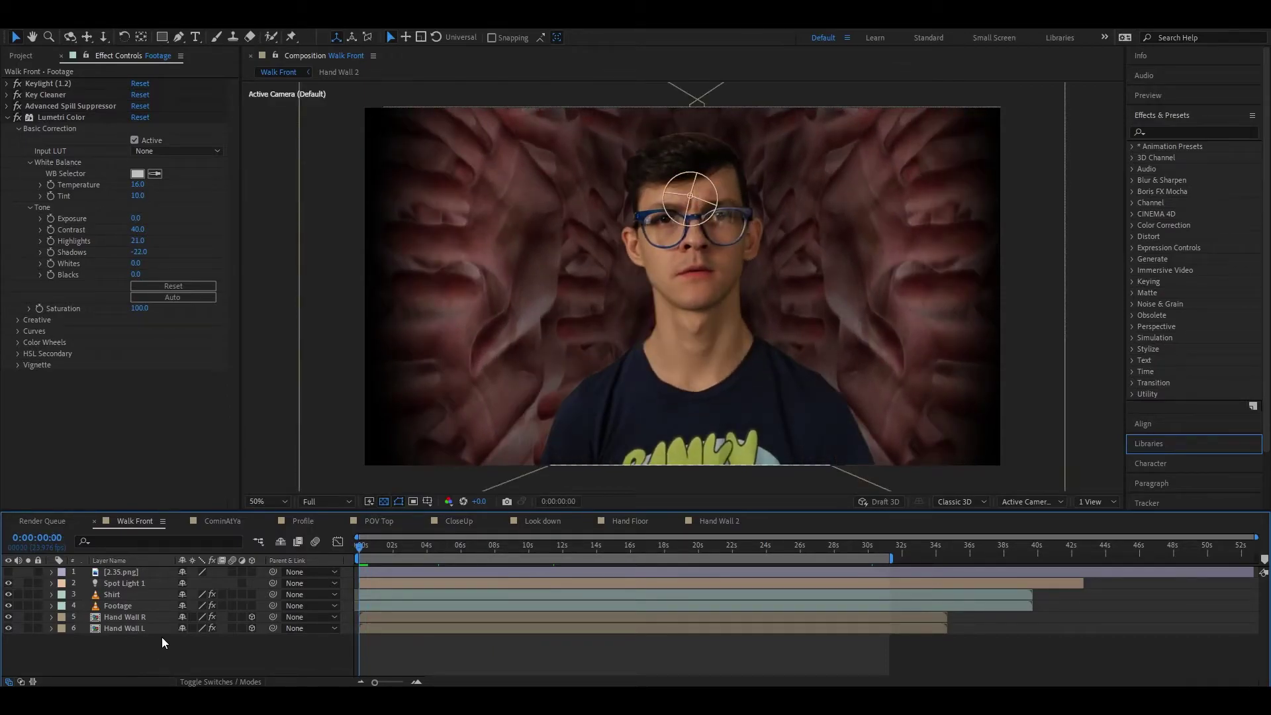
Step: Look through the CominAtYa, Profile and POV Top compositions, and compare Walk Front with CloseUp, ending in CloseUp
left_click(224, 520)
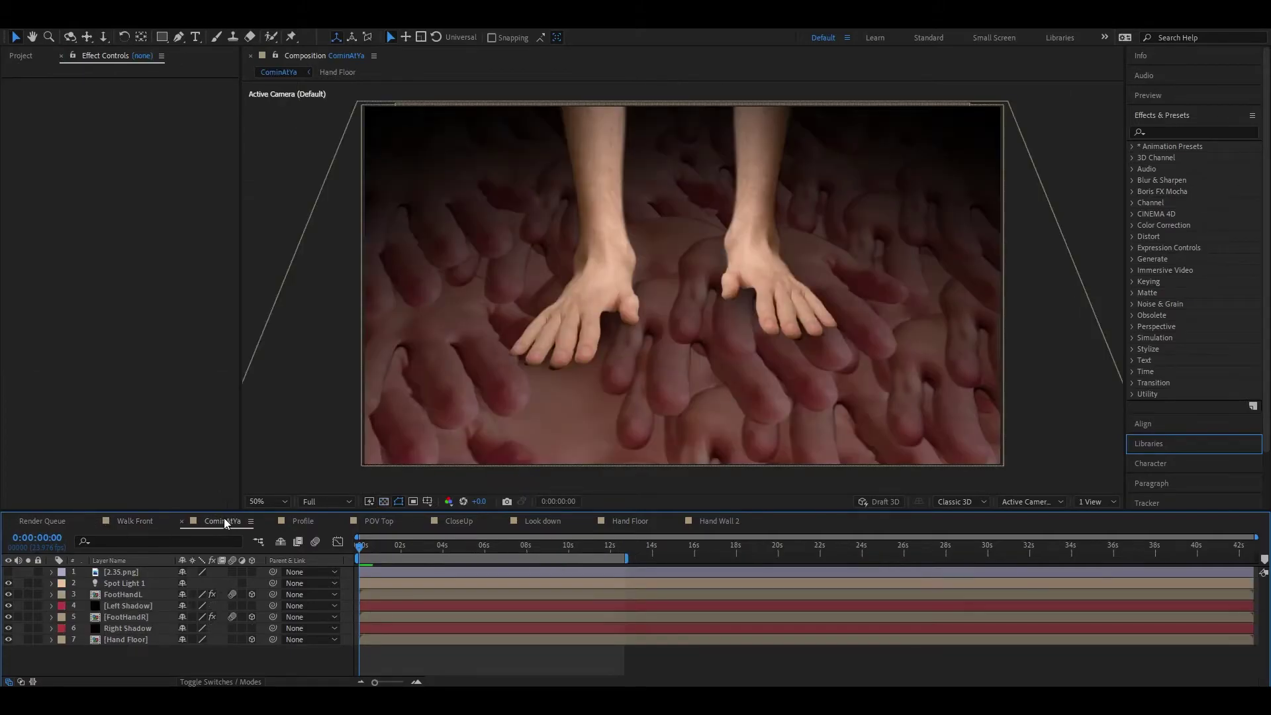
left_click(308, 519)
left_click(376, 520)
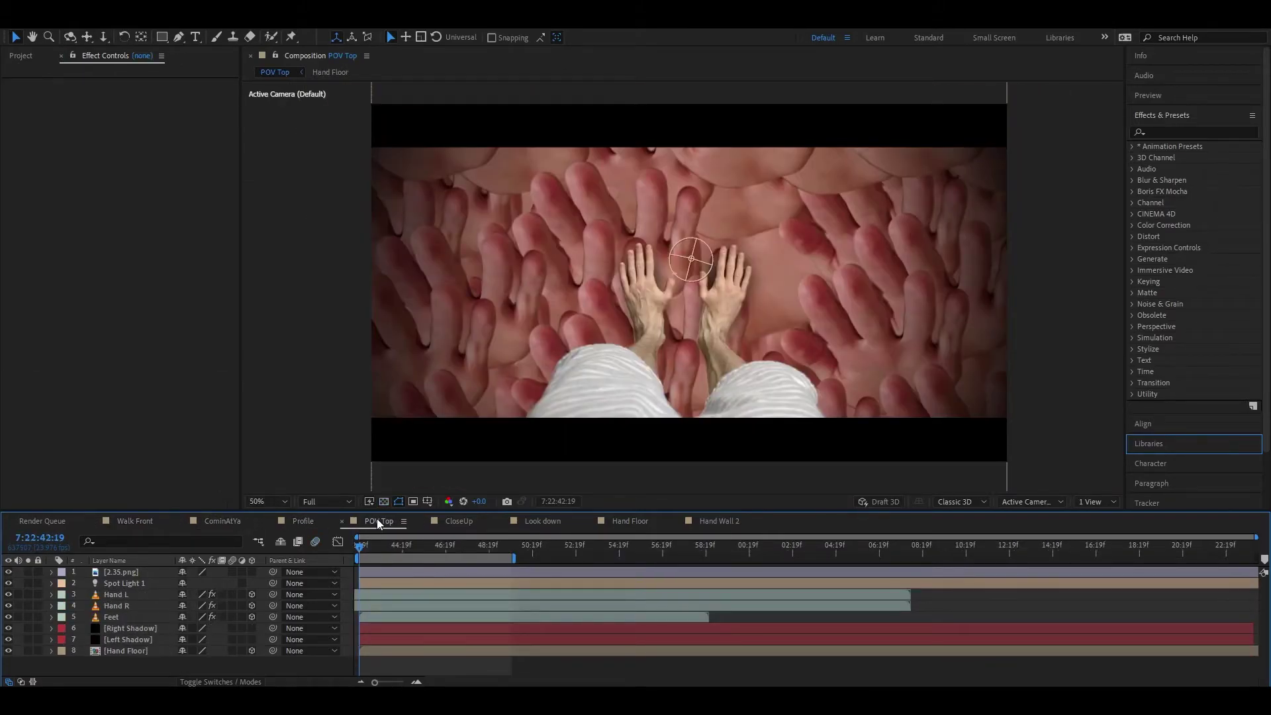
left_click(471, 521)
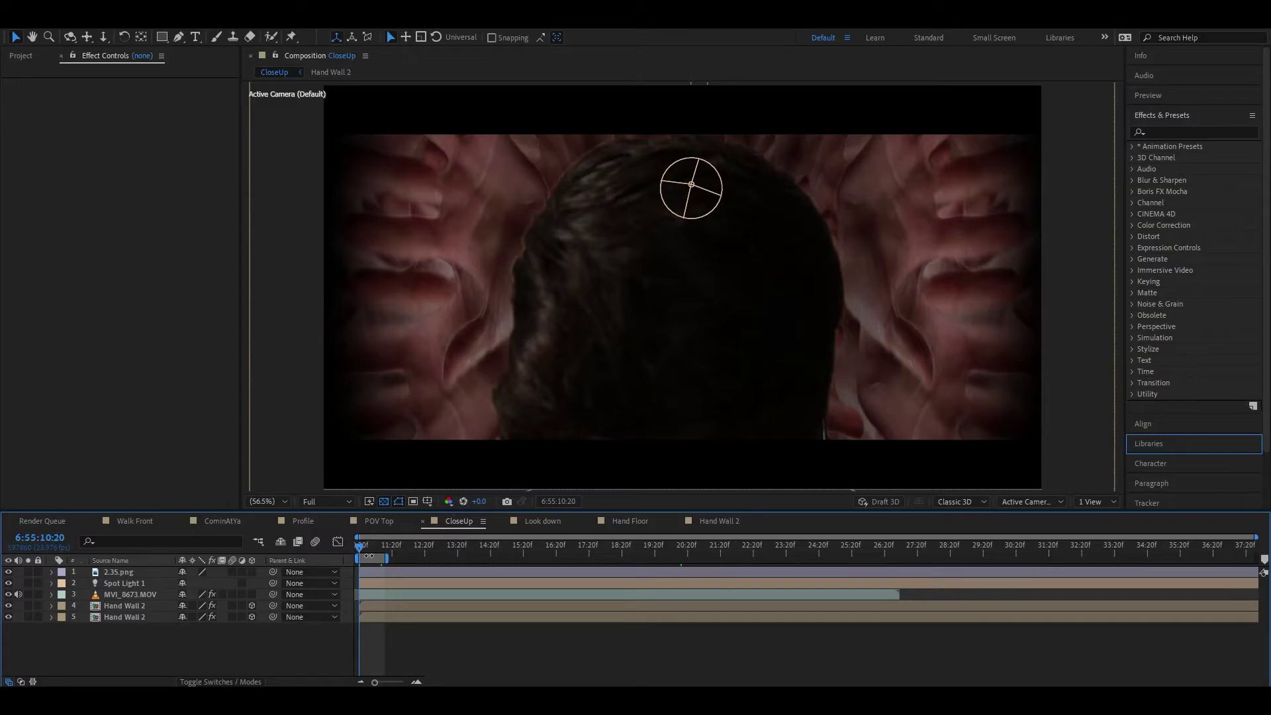
left_click(136, 521)
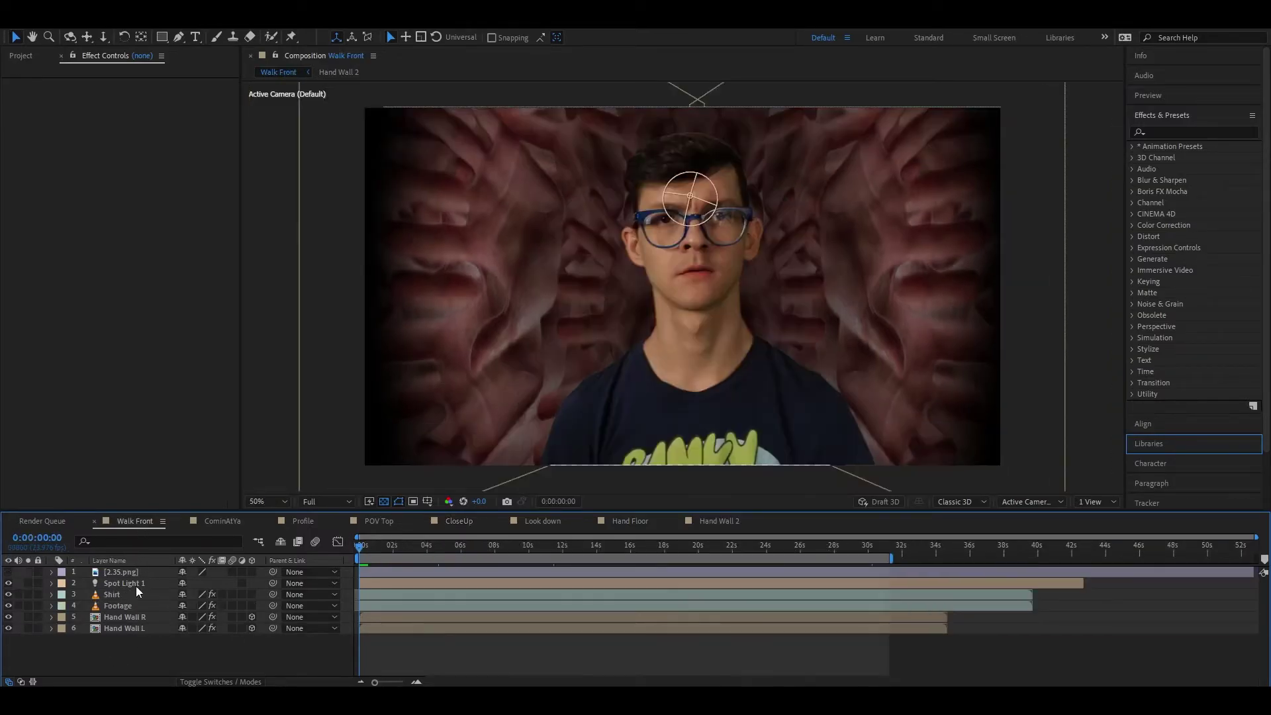
left_click(460, 521)
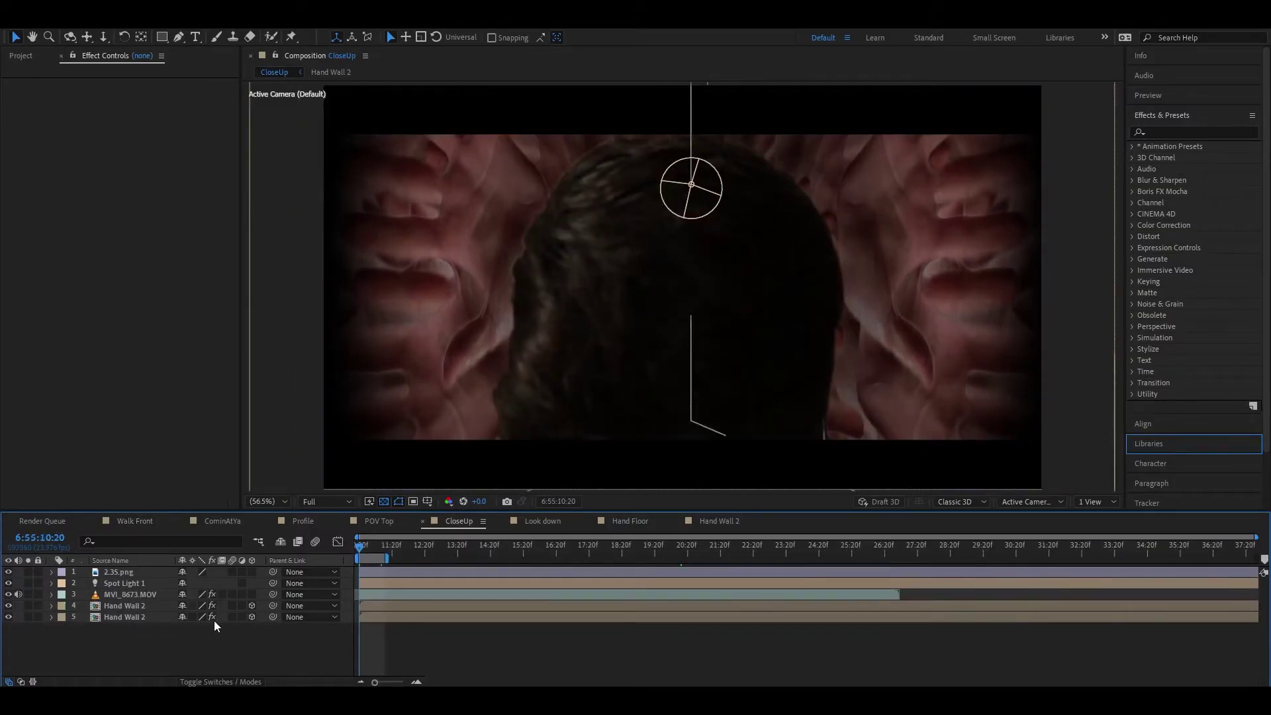
Step: Preview the CloseUp composition with the MVI_8673.MOV layer soloed to examine its keyed footage, and unsolo the layer
key("space")
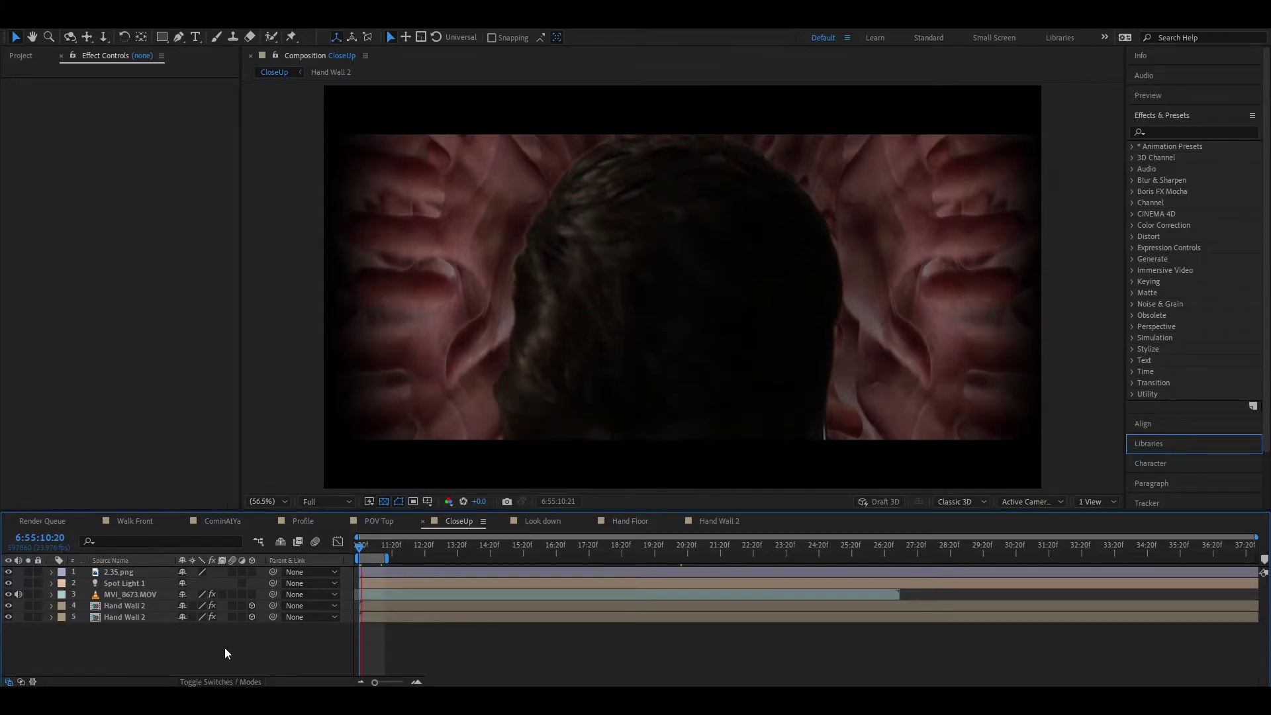
key("space")
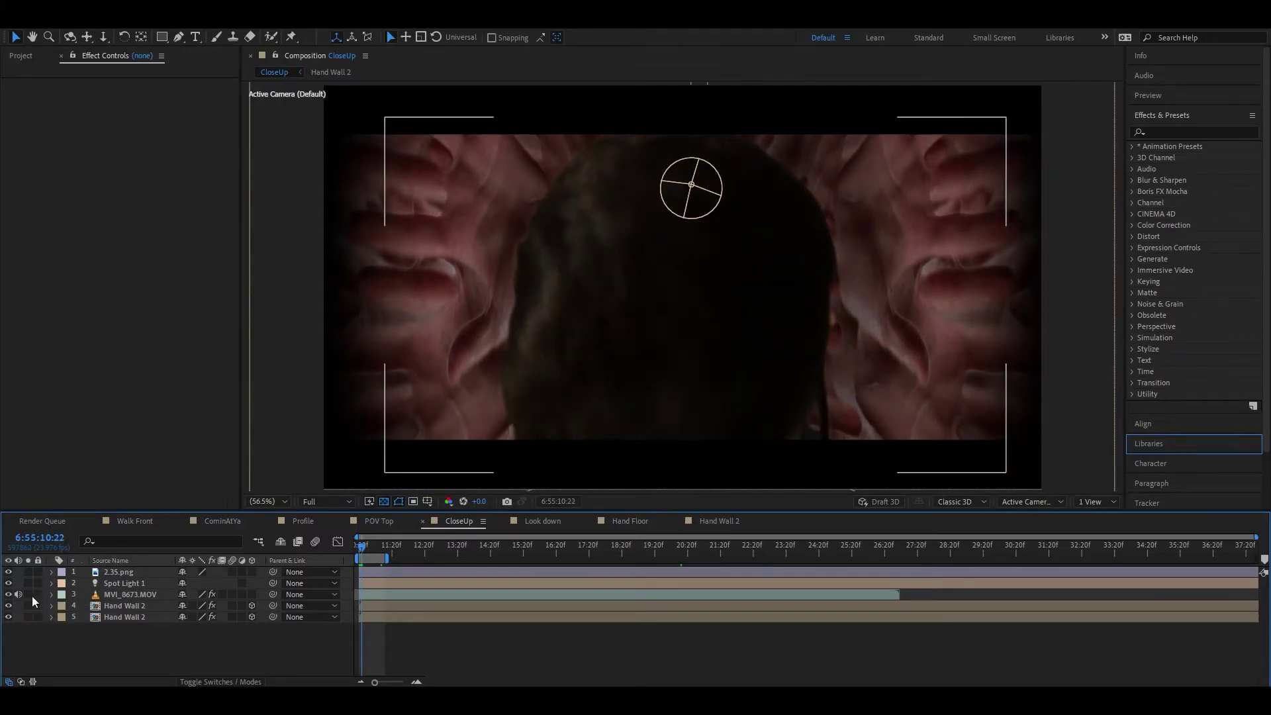
left_click(29, 595)
key("space")
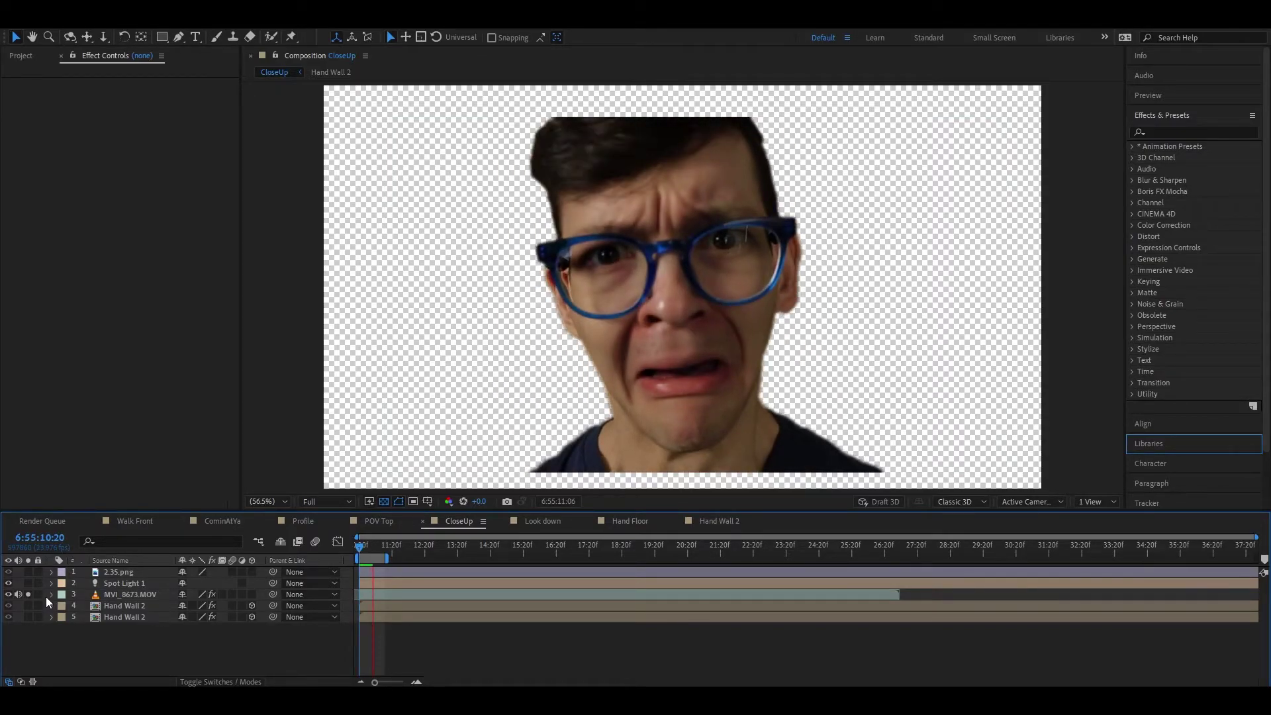
key("space")
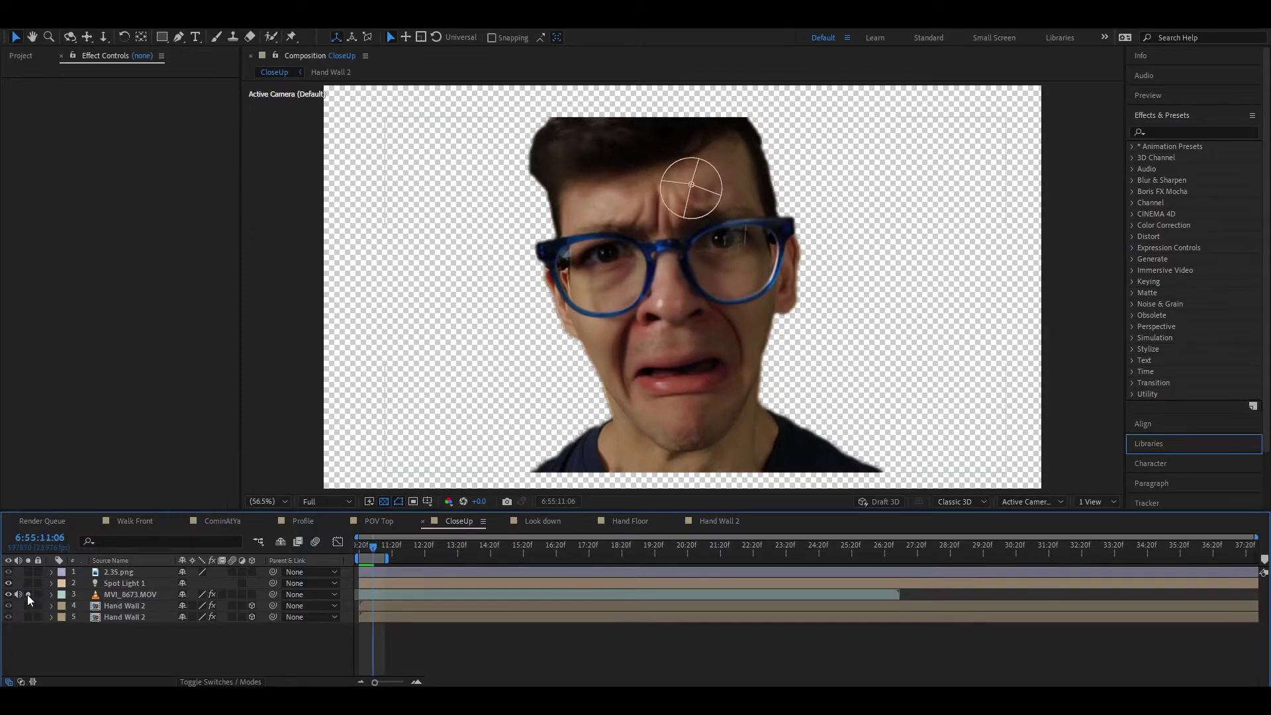
left_click(28, 594)
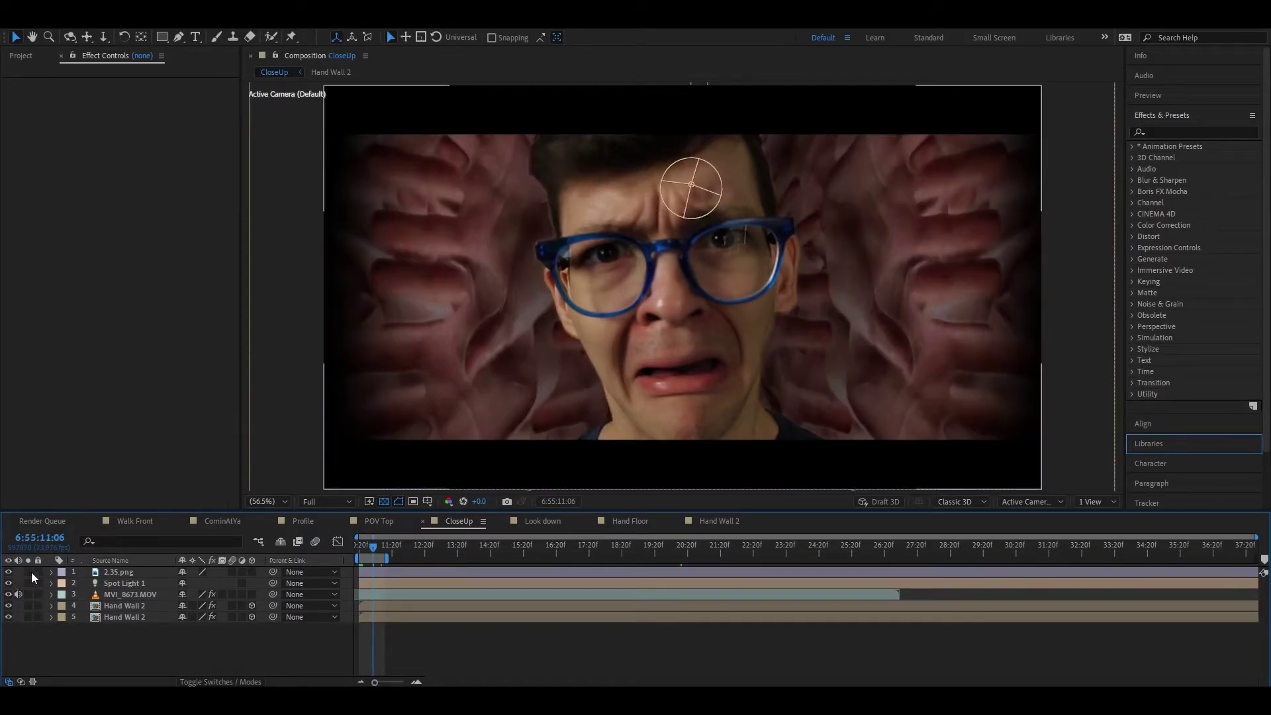
Step: Compare the CloseUp frame with the 2.35.png letterbox hidden and shown, leaving it visible, and return to the shot's first frame
left_click(8, 572)
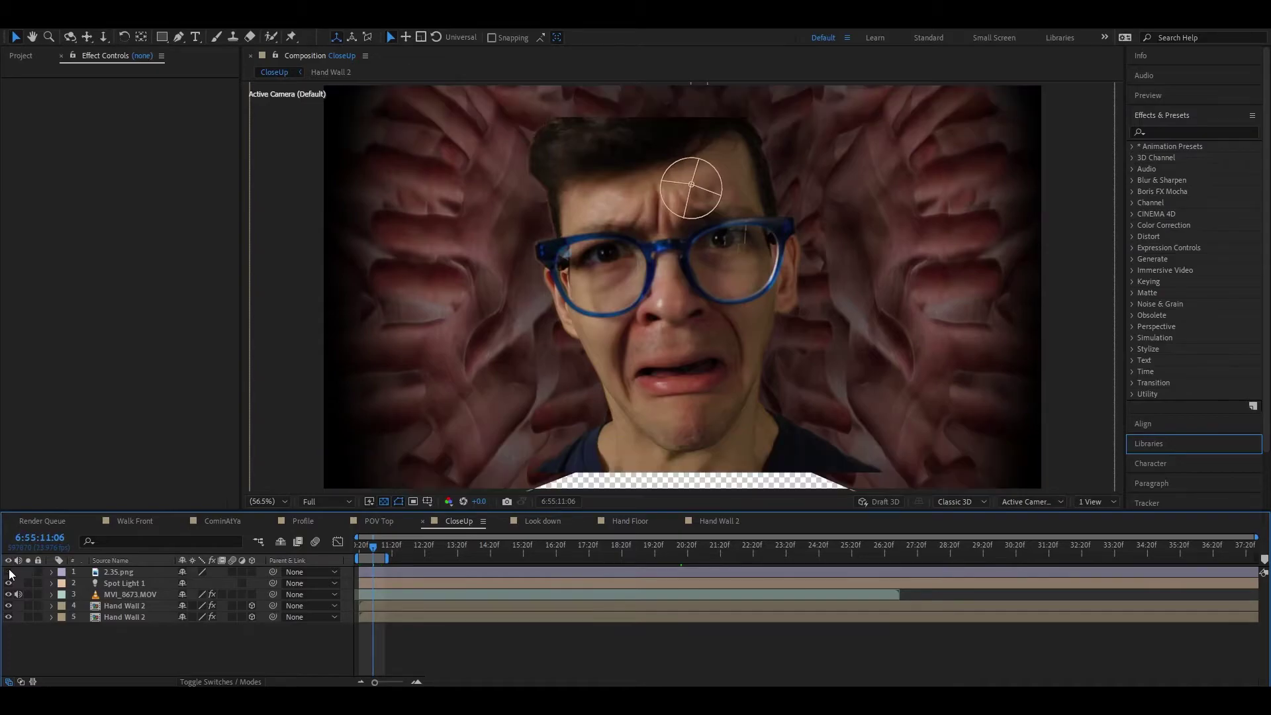
left_click(8, 572)
left_click(9, 572)
left_click(8, 572)
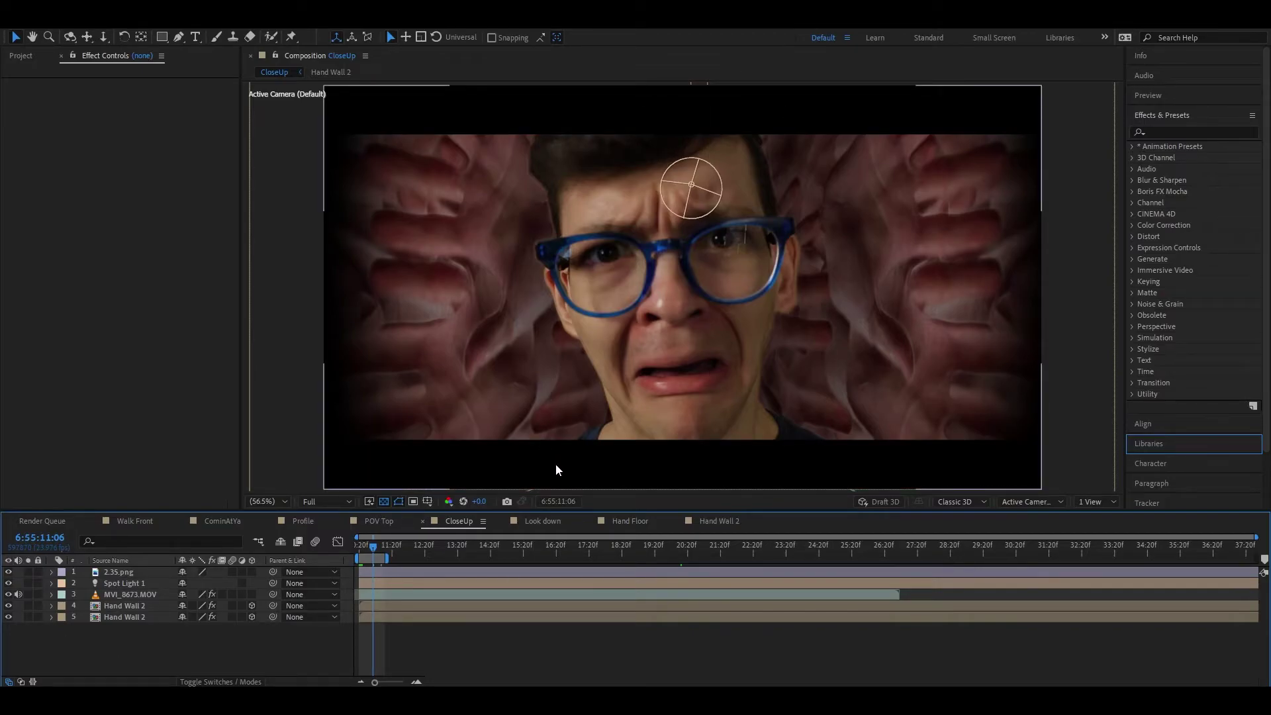
left_click(9, 572)
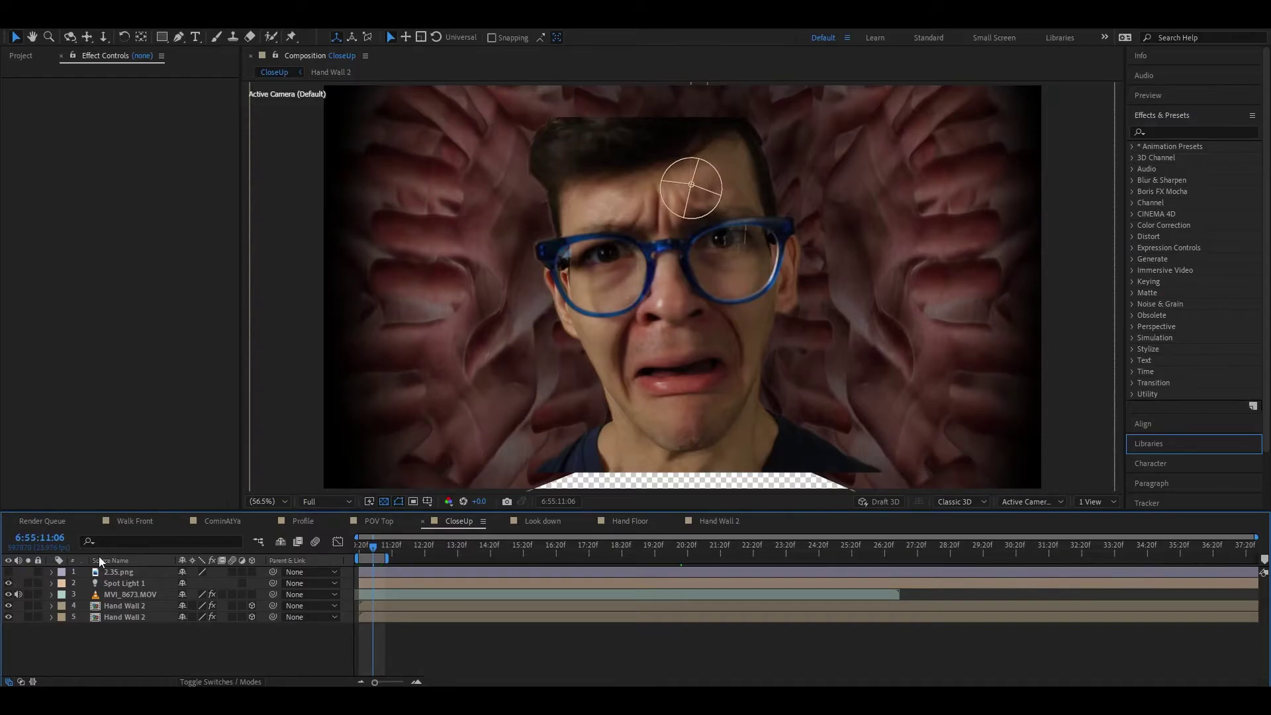
left_click(9, 572)
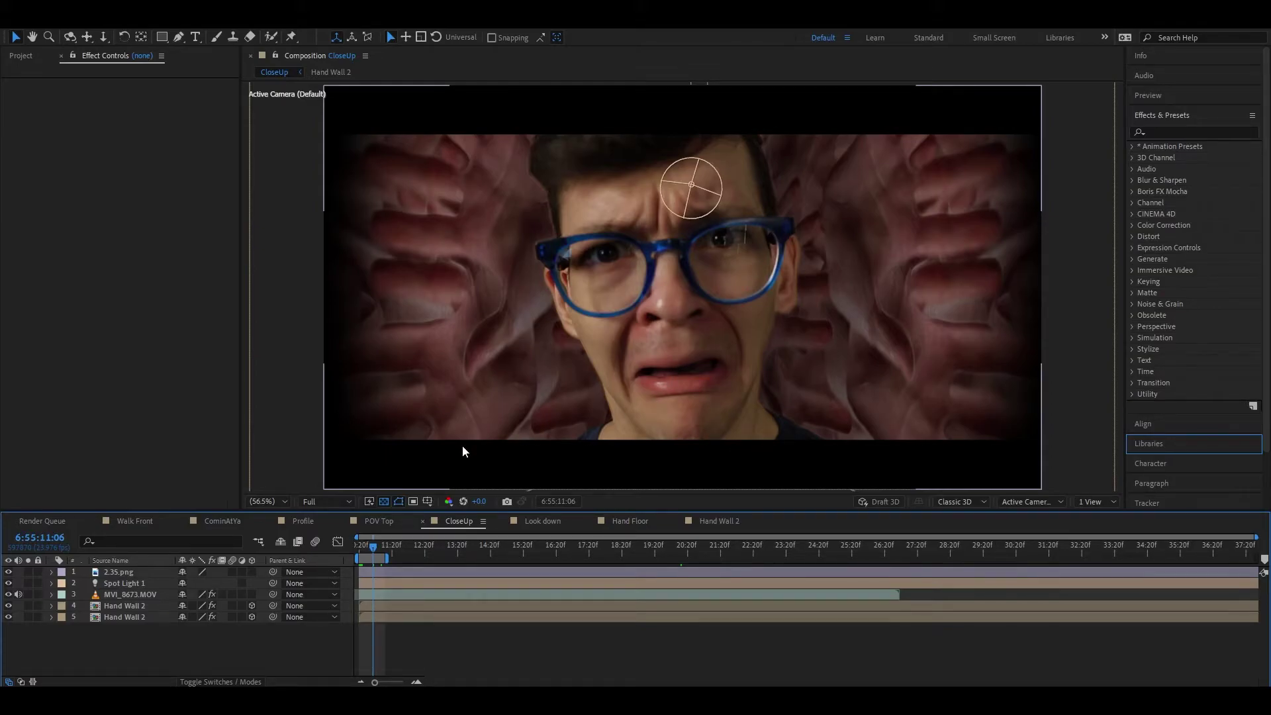
key("shift+Page_Up")
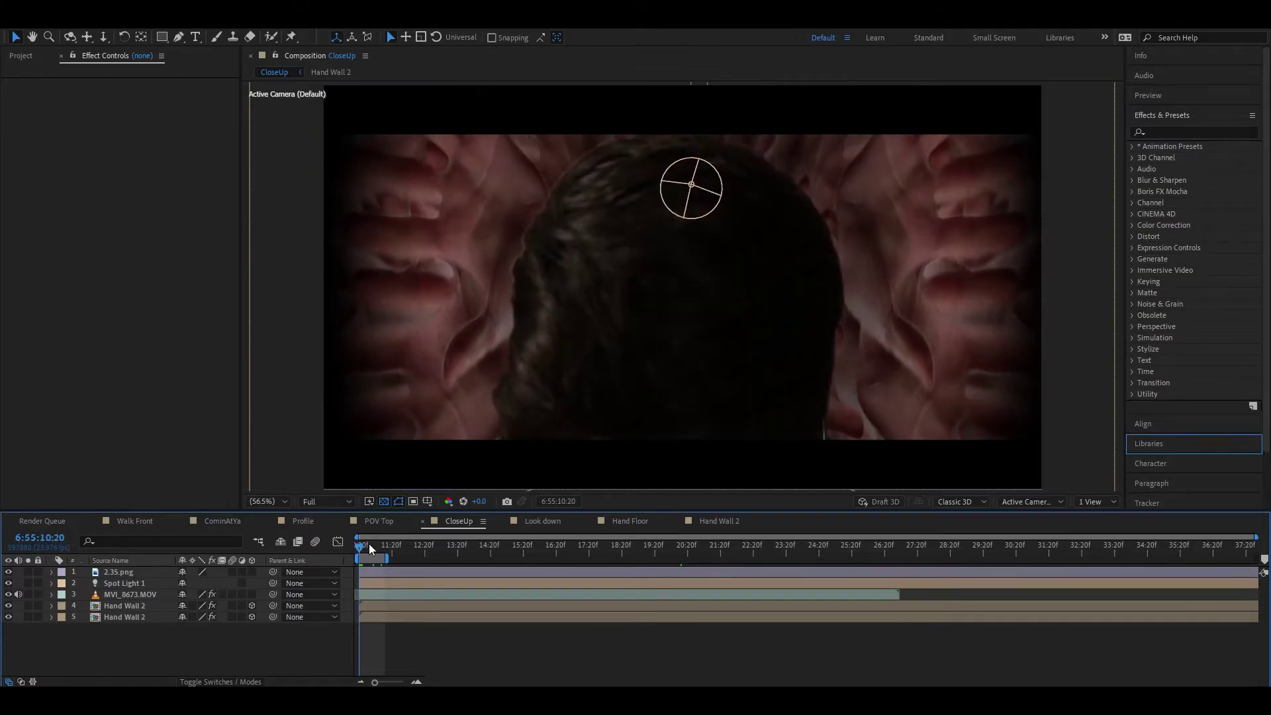
Step: Scrub through the CloseUp shot, and open the Look down composition and scrub forward until the face looks into the camera
left_click_drag(368, 544, 373, 544)
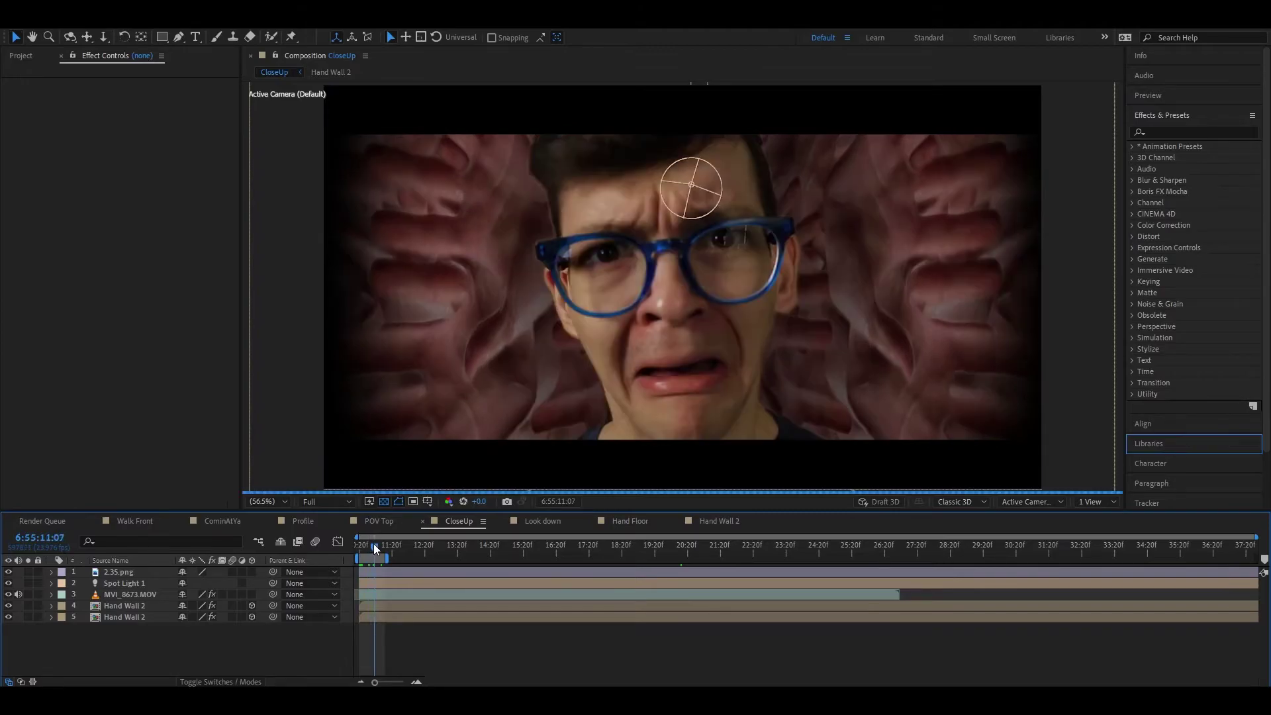
left_click(550, 521)
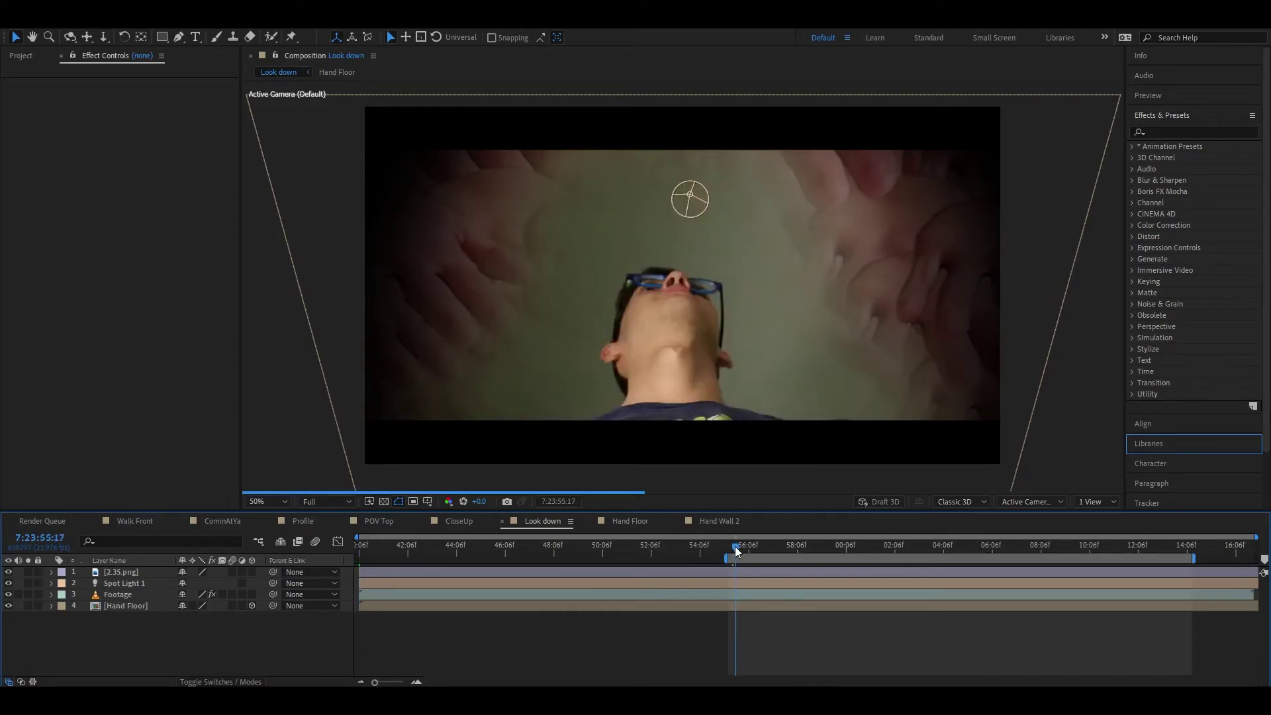
left_click_drag(735, 546, 908, 549)
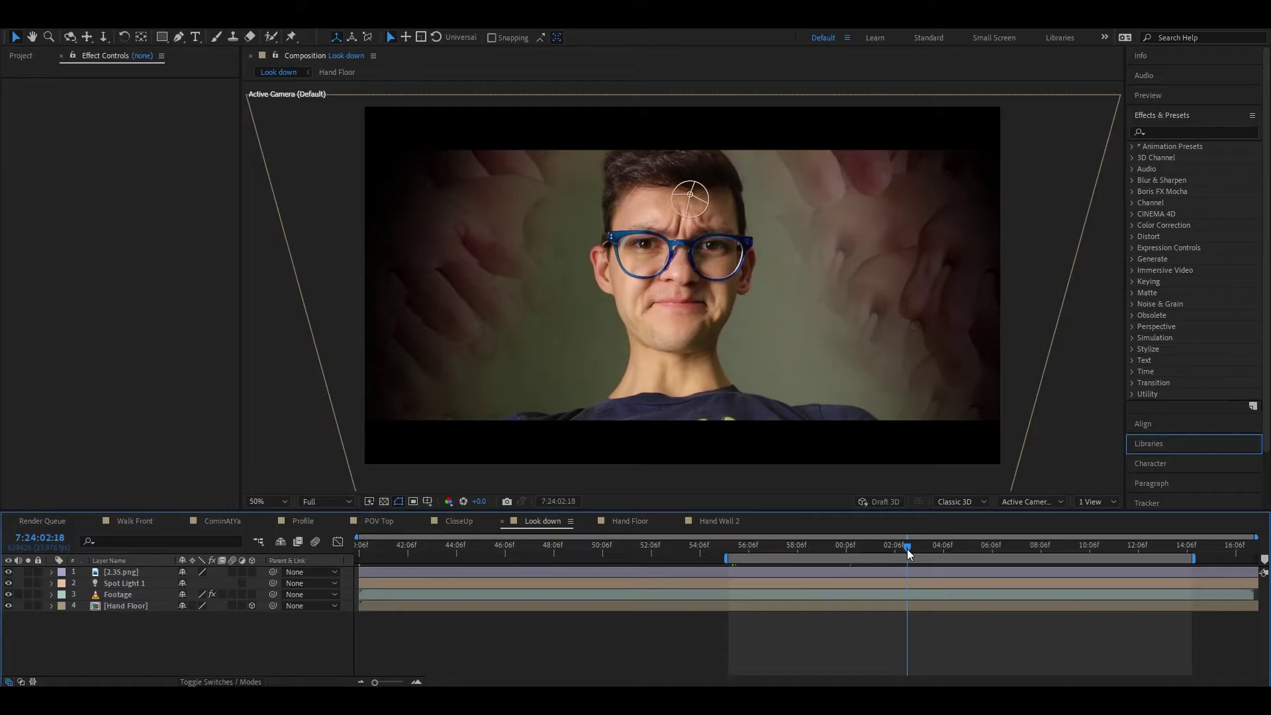
Step: Reveal Mask 1 on the Footage layer and compare its mode set to None and to Add, leaving it on Add
left_click(112, 605)
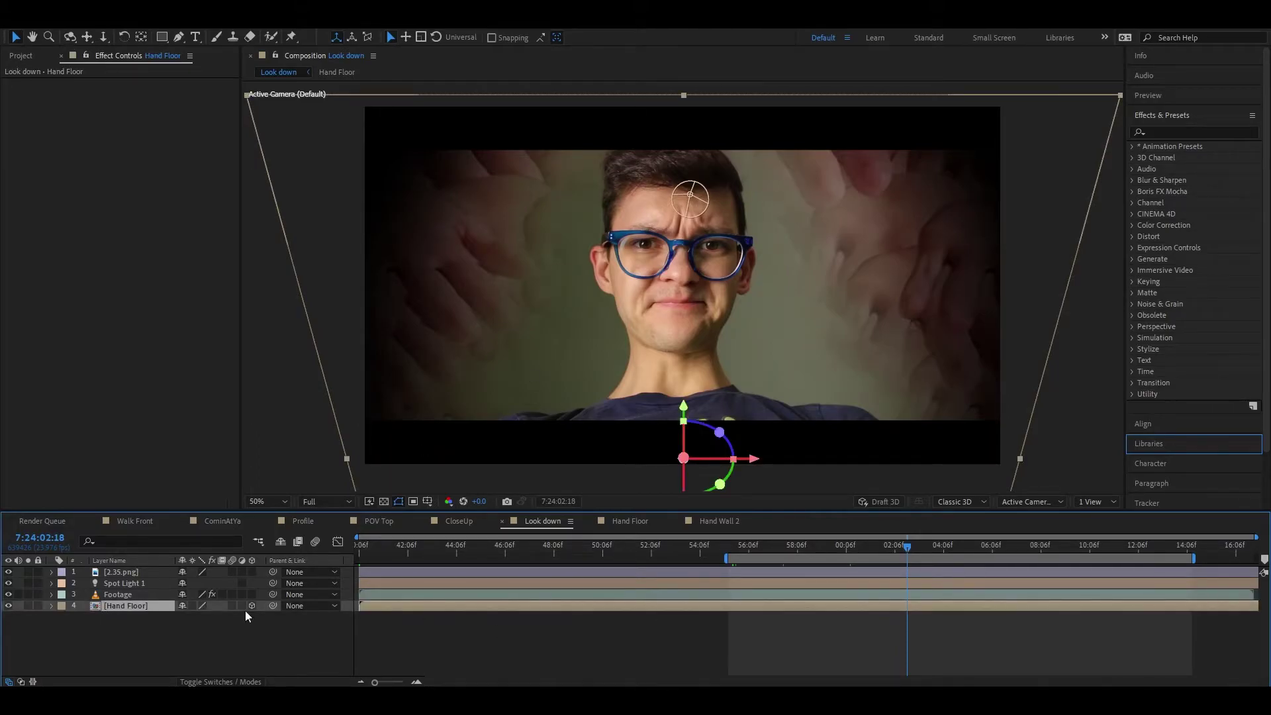
left_click(125, 594)
key("m")
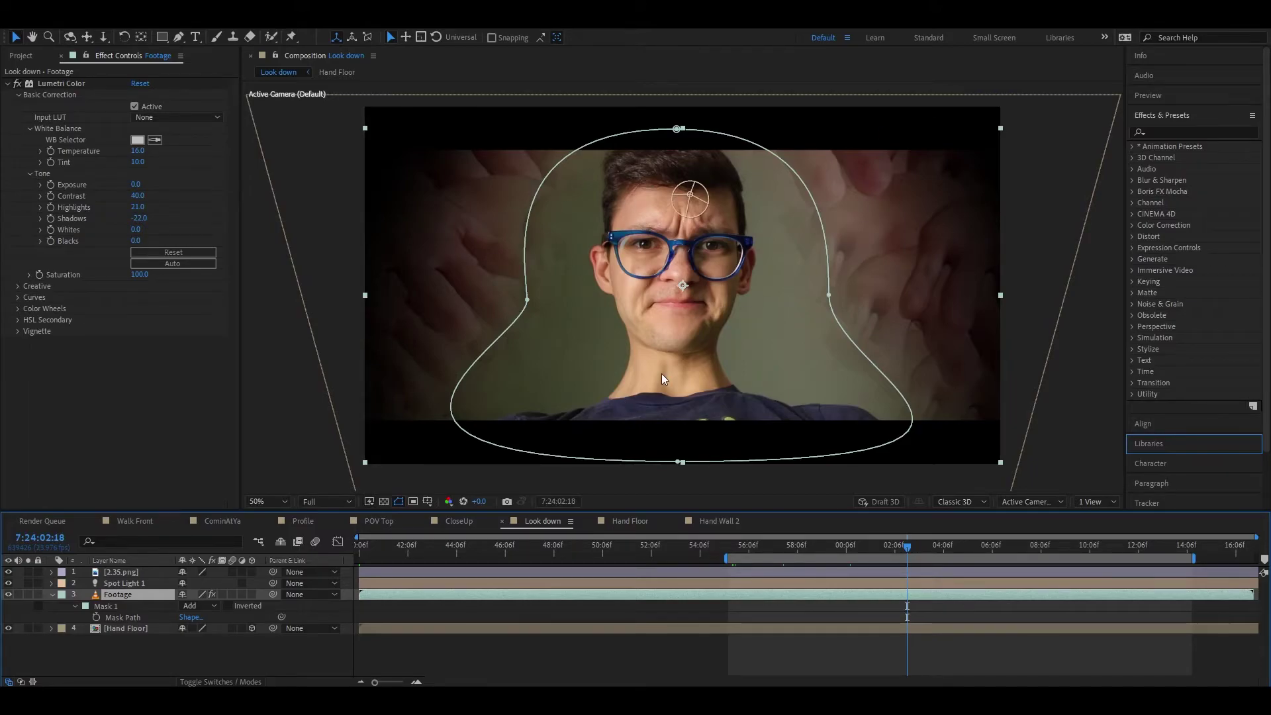
left_click(196, 606)
left_click(206, 504)
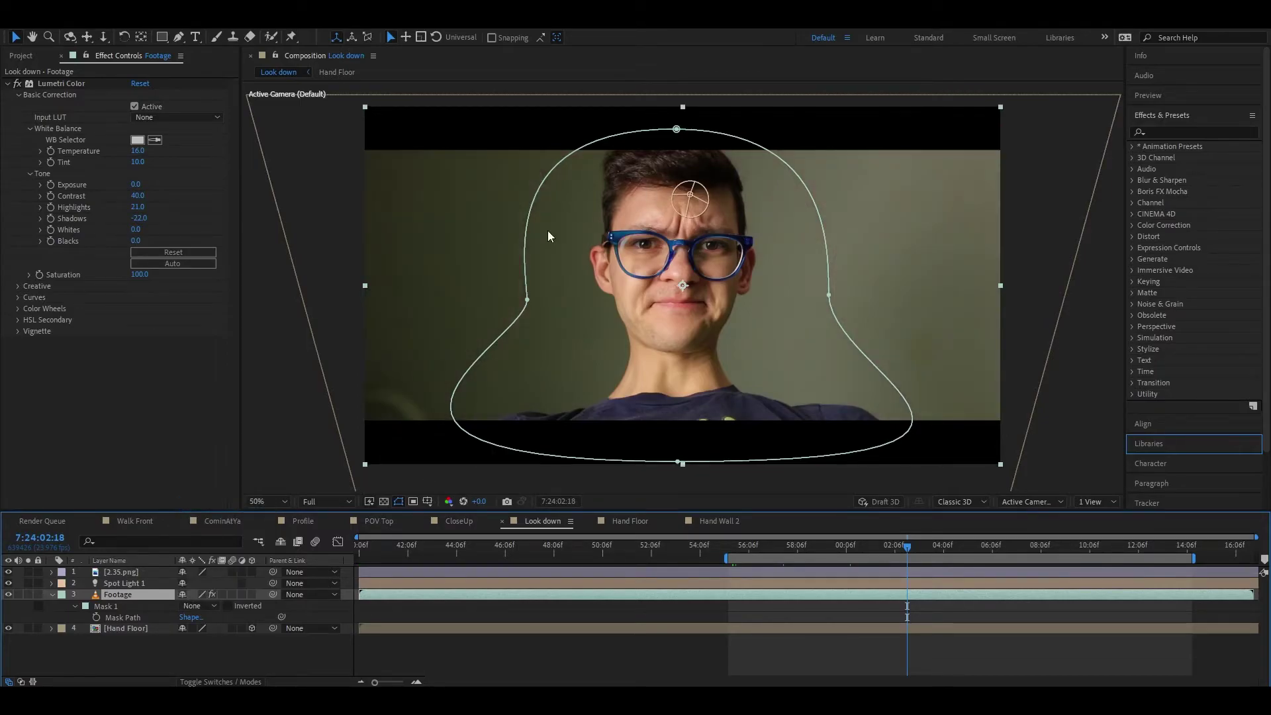
left_click(198, 606)
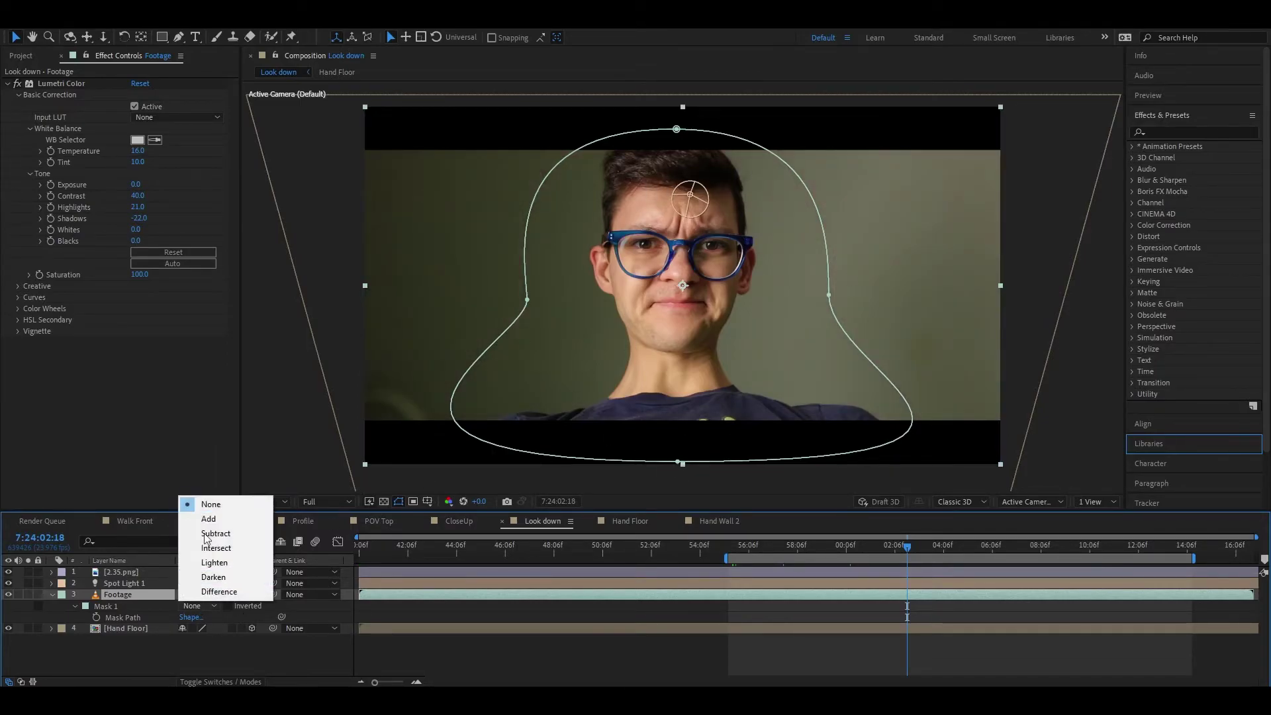
left_click(209, 518)
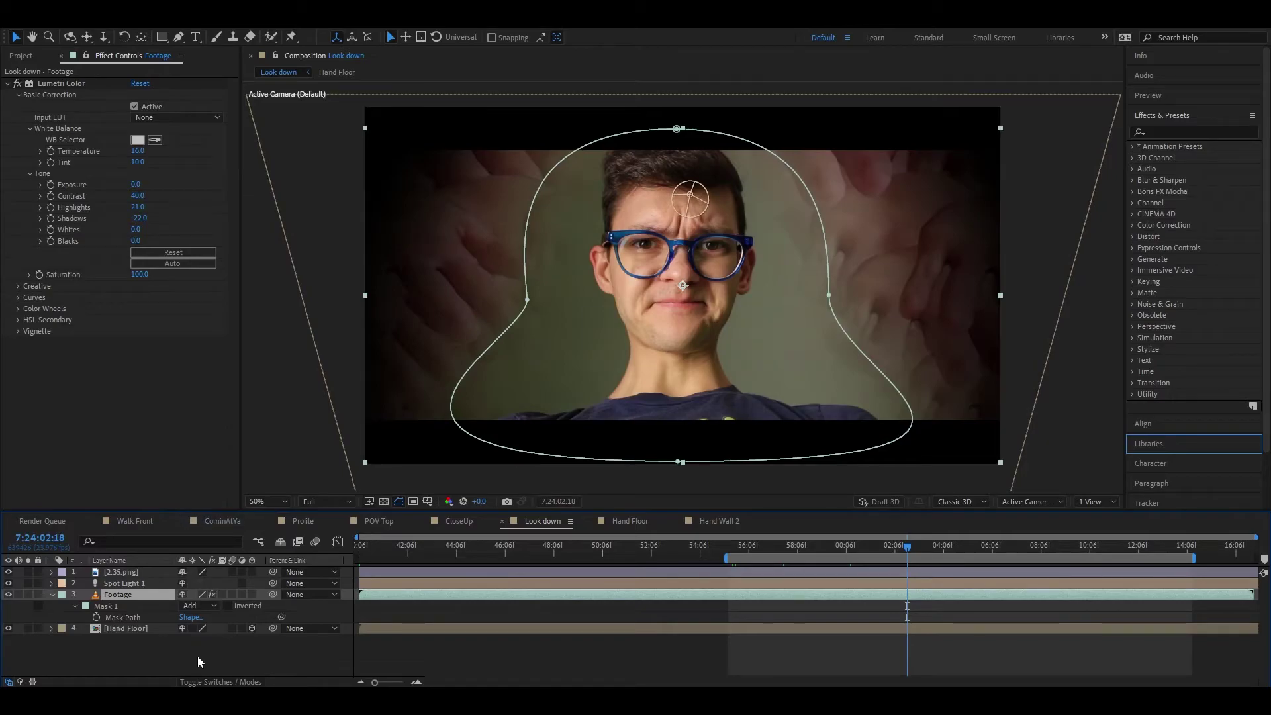
left_click(197, 657)
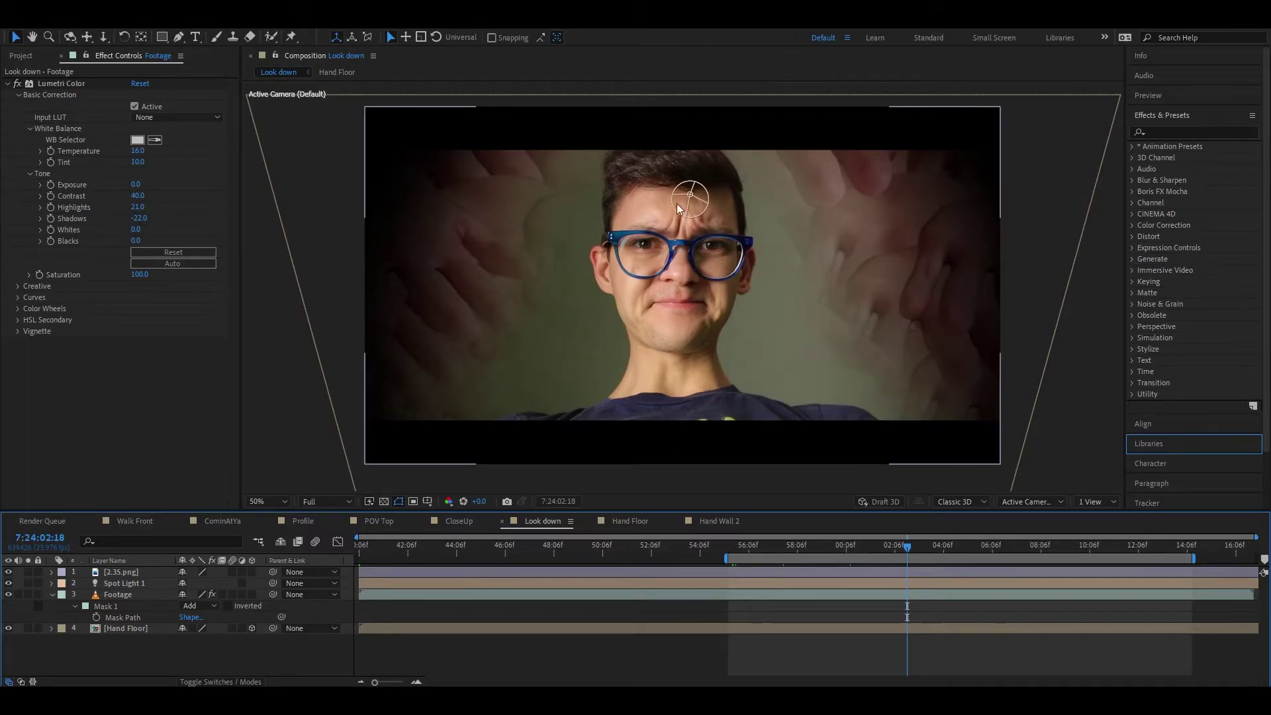
Step: Compare the Look down frame with the 2.35.png letterbox hidden and shown, leaving it visible
left_click(8, 573)
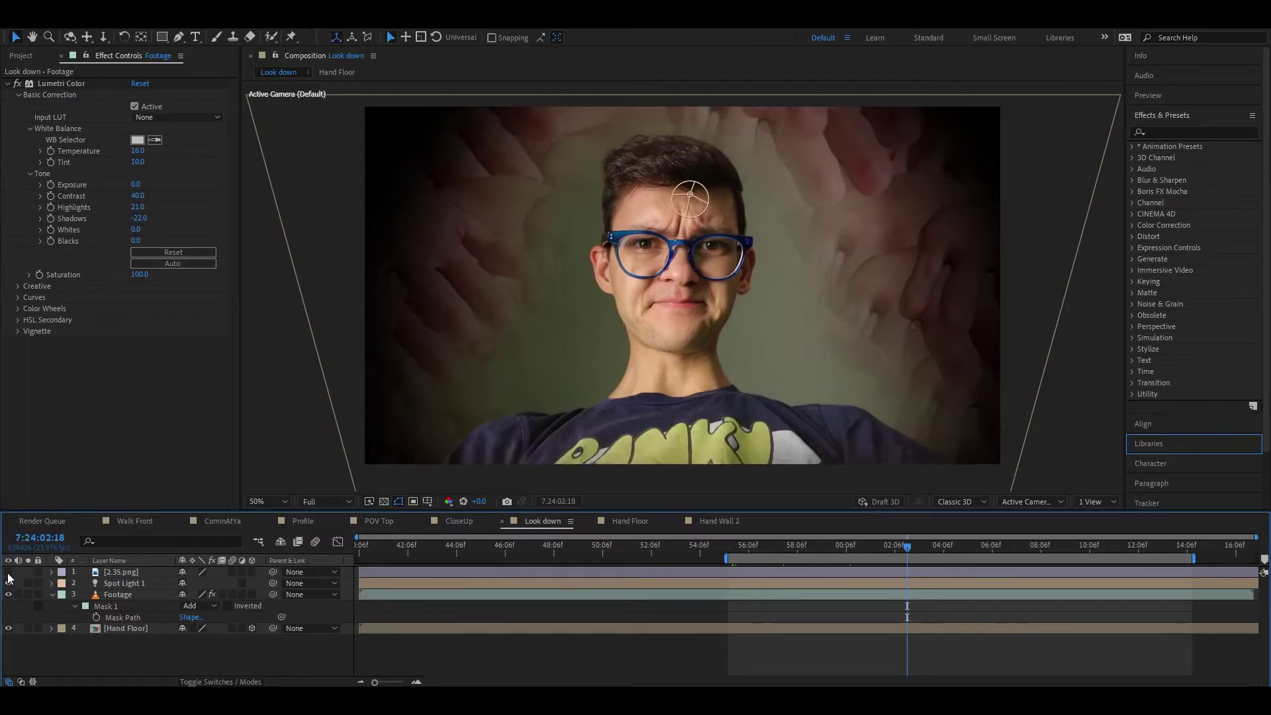
left_click(8, 573)
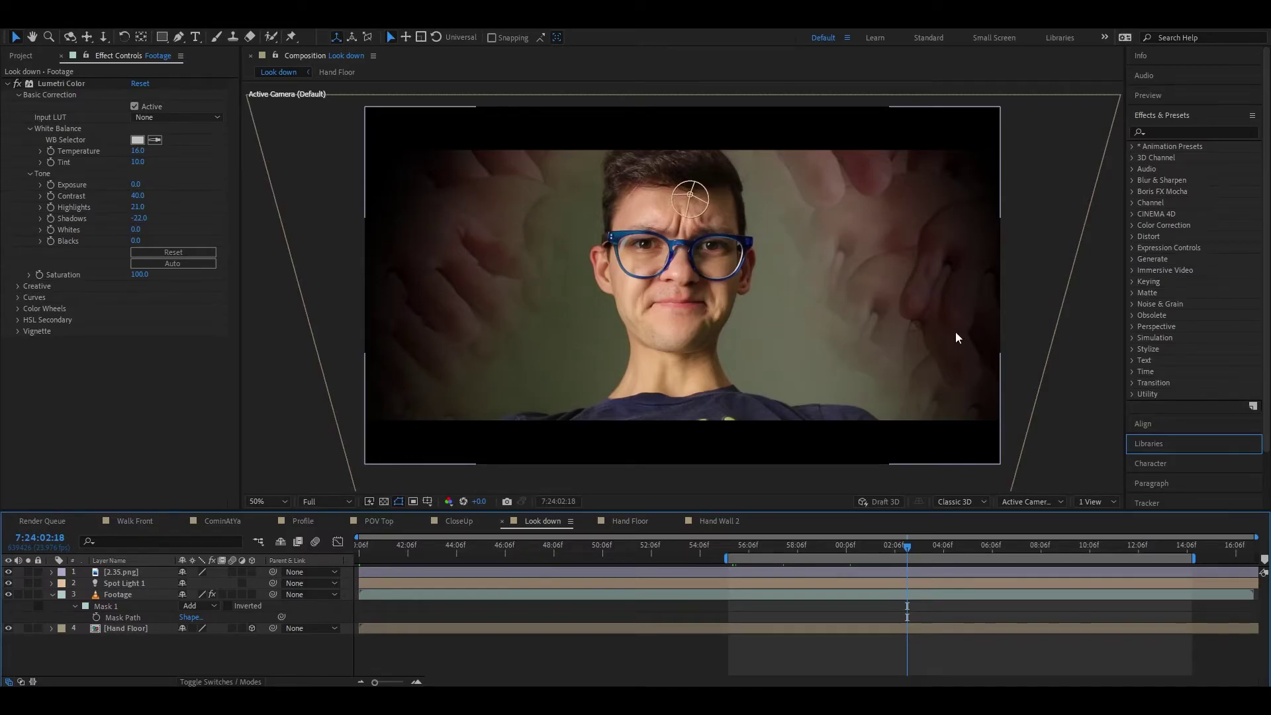
left_click(189, 656)
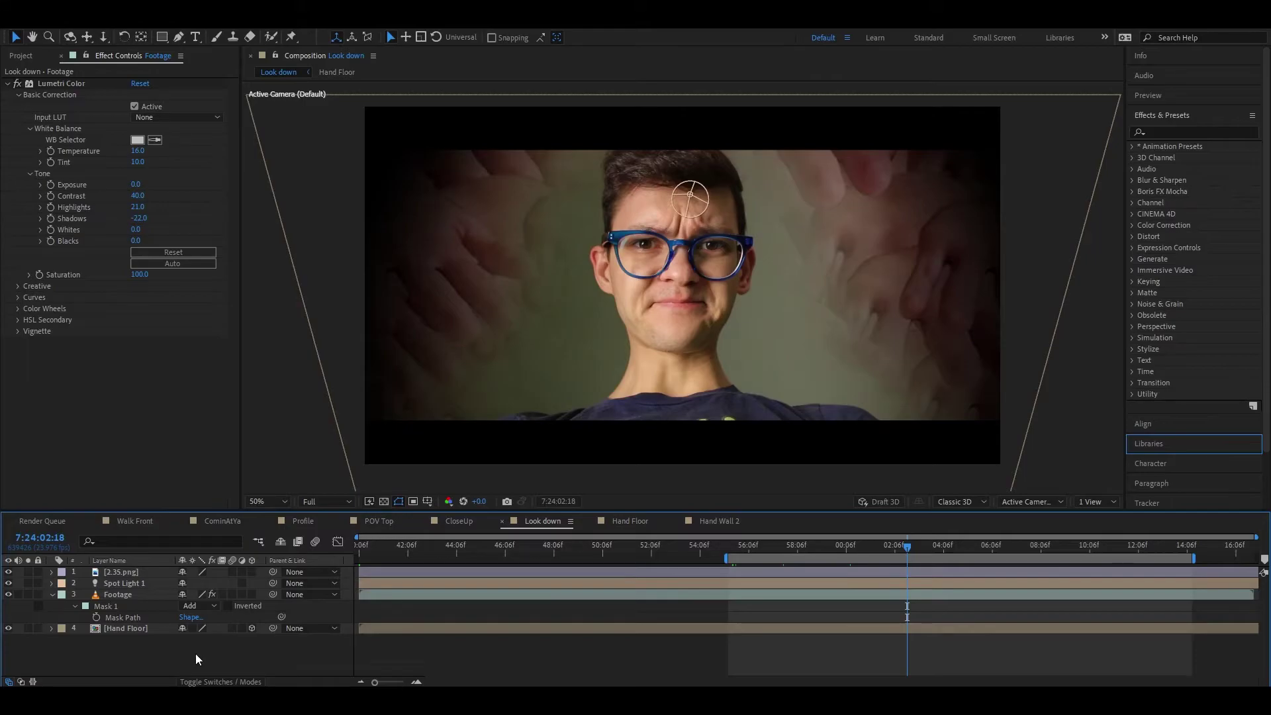
Step: Collapse the Footage layer's mask properties and examine how far the Hand Floor layer extends around the Look down frame
left_click(110, 606)
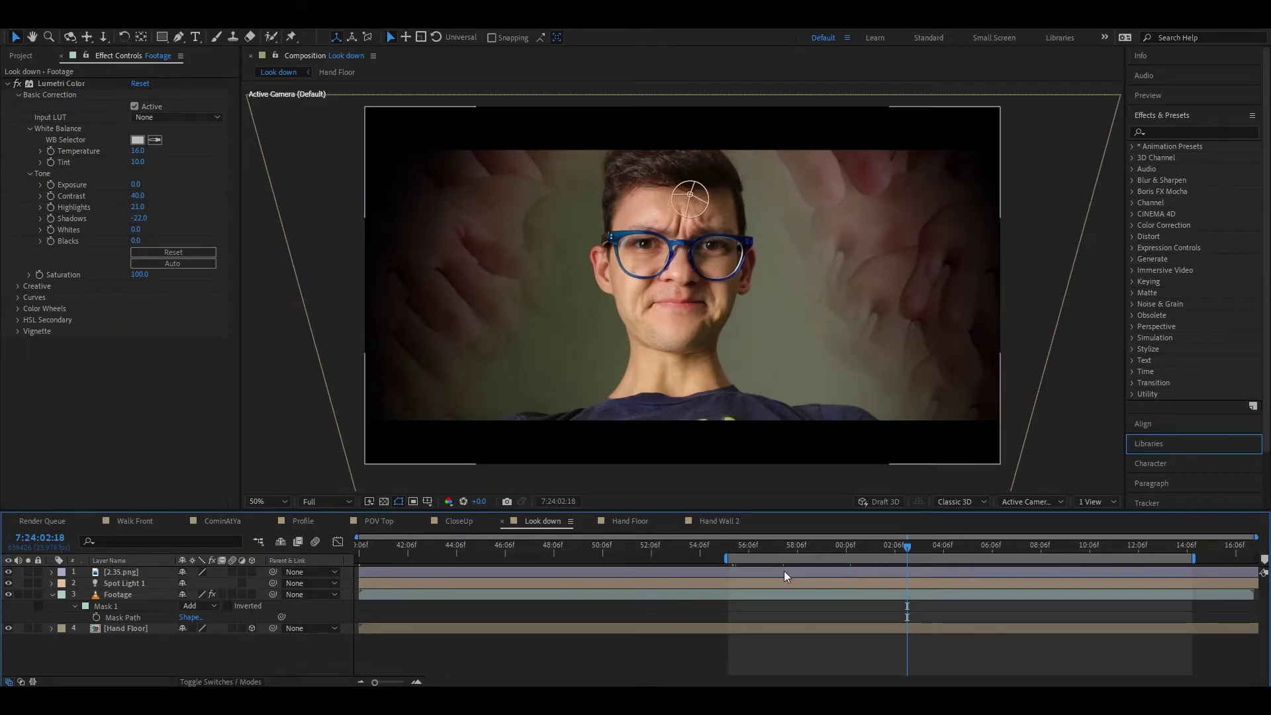
left_click(52, 594)
left_click(117, 595)
left_click(122, 606)
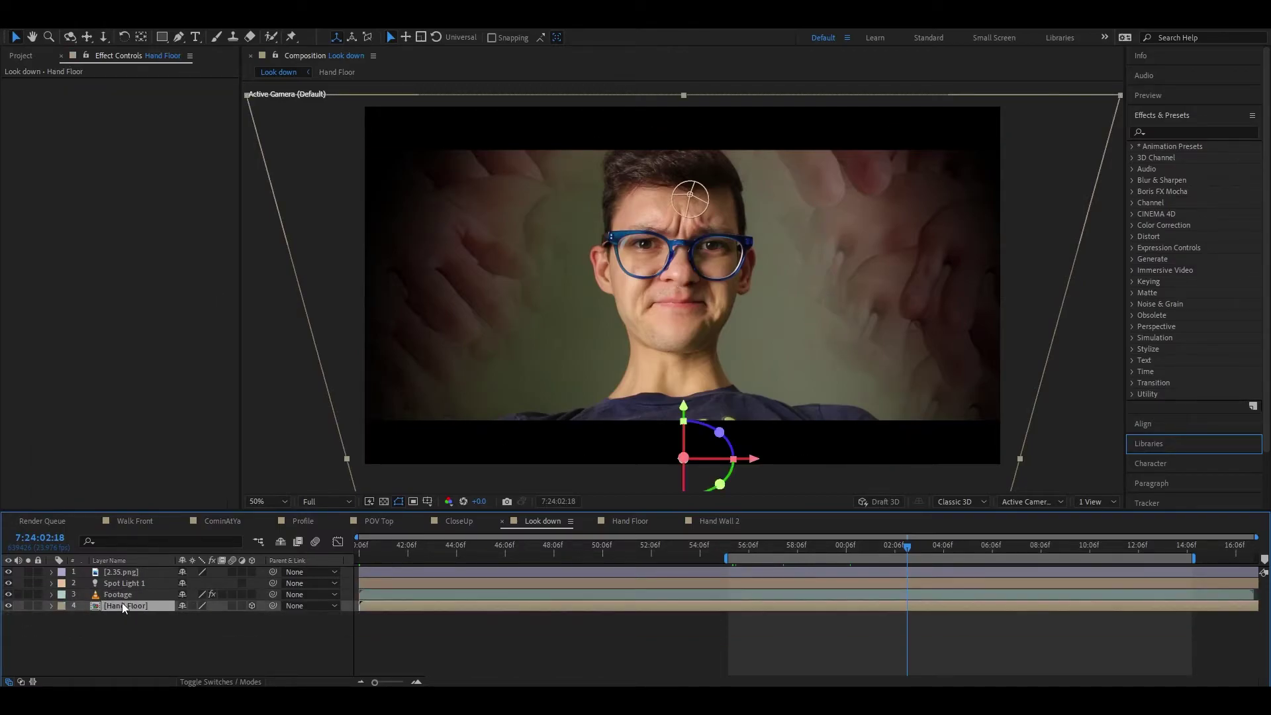
left_click(134, 651)
scroll(682, 277, "down", 1)
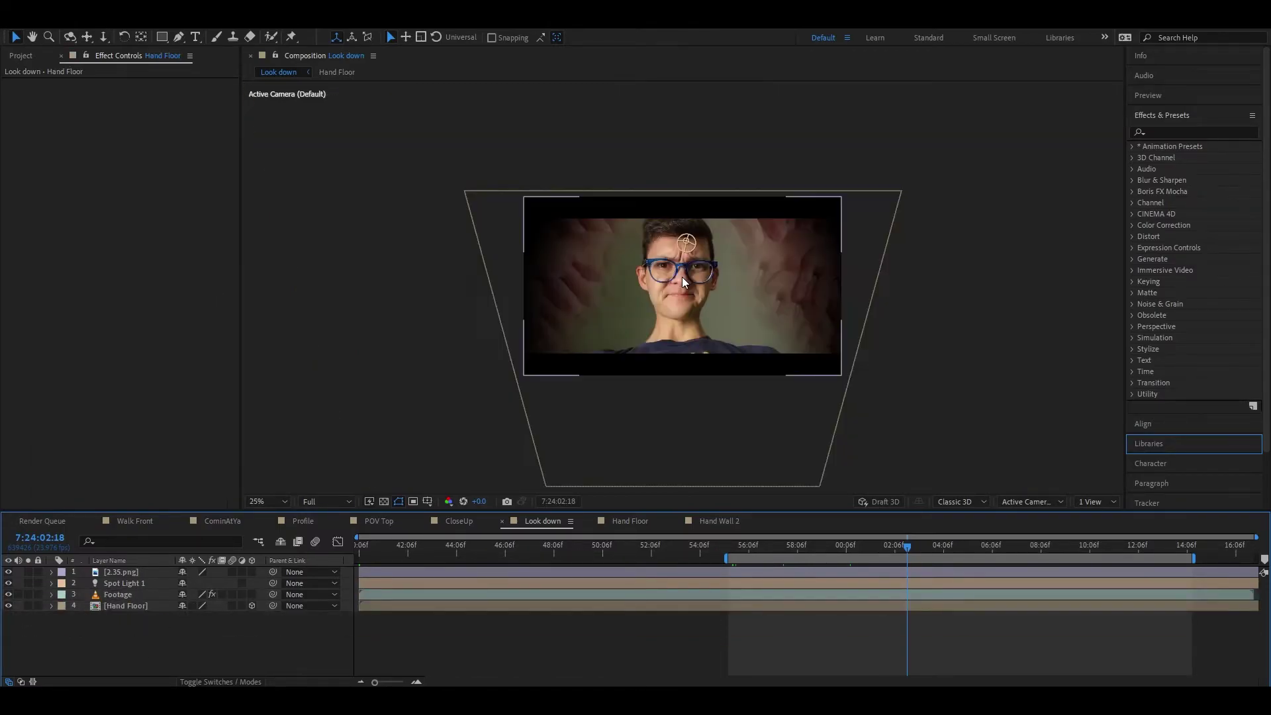
scroll(717, 356, "up", 1)
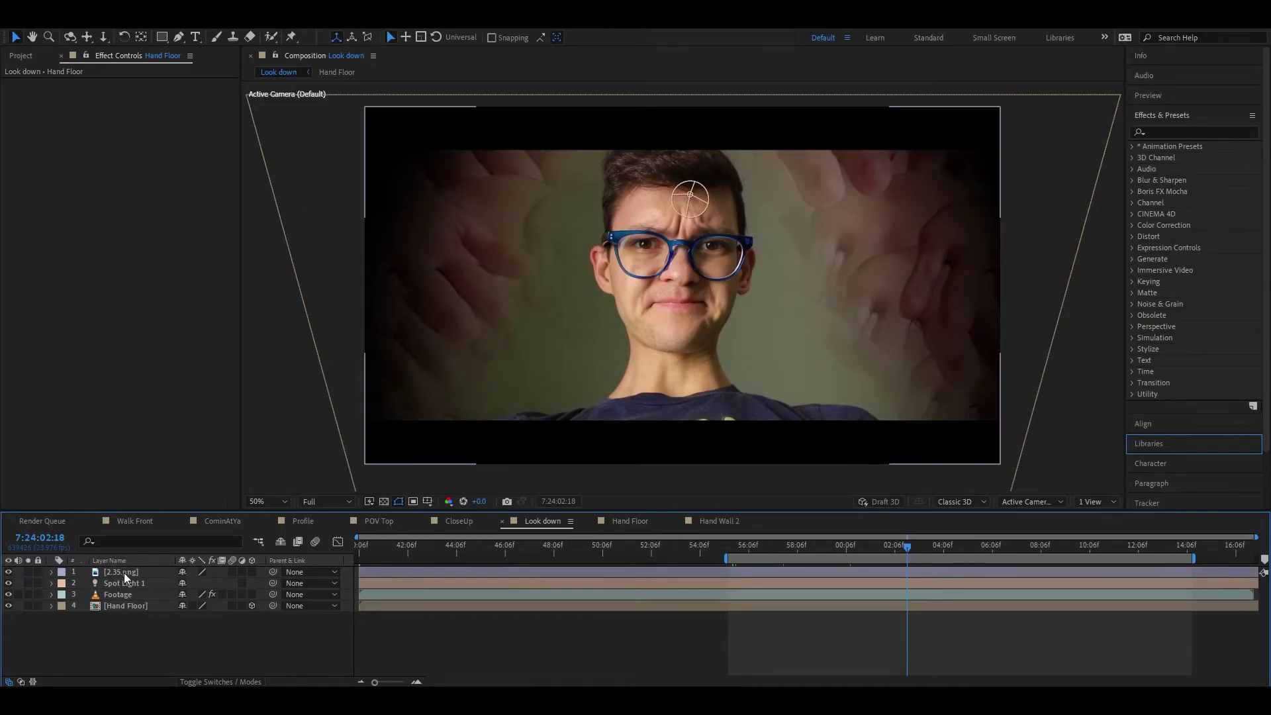
Step: Compare the Look down frame with Spot Light 1 hidden and shown, leaving the light on
left_click(8, 584)
left_click(7, 584)
left_click(8, 583)
left_click(8, 583)
Step: Compare the Look down Footage layer with its Lumetri Color effect disabled and enabled, leaving the effect on
left_click(117, 606)
left_click(120, 596)
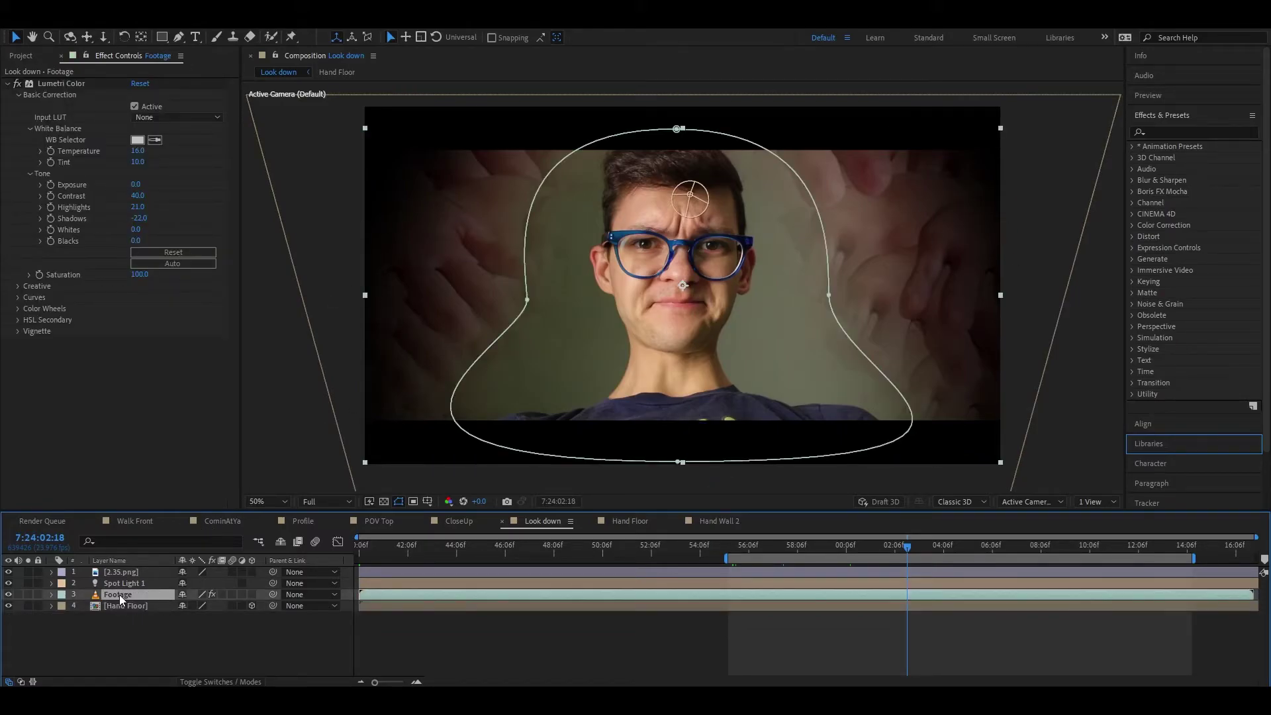
left_click(20, 84)
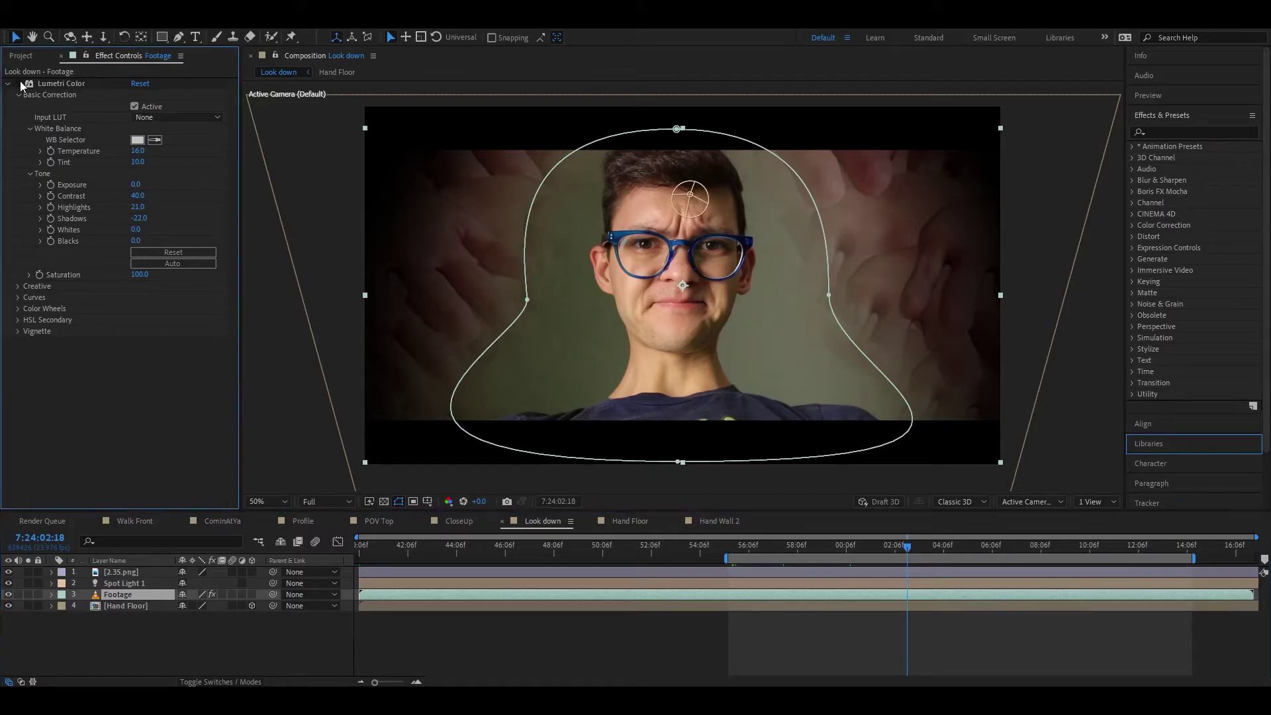
left_click(19, 84)
left_click(19, 84)
left_click(19, 83)
left_click(225, 654)
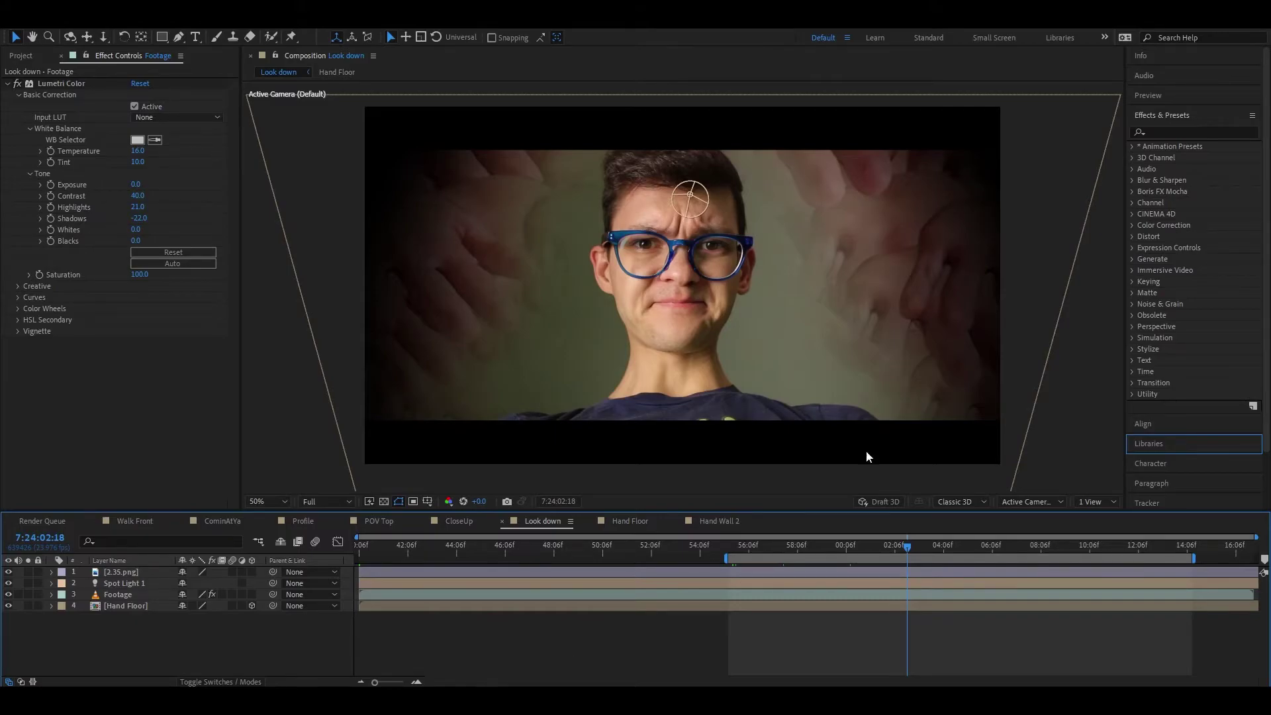
Step: Open the POV Top composition and compare it with the Hand Floor layer hidden and shown, leaving it visible
left_click(379, 523)
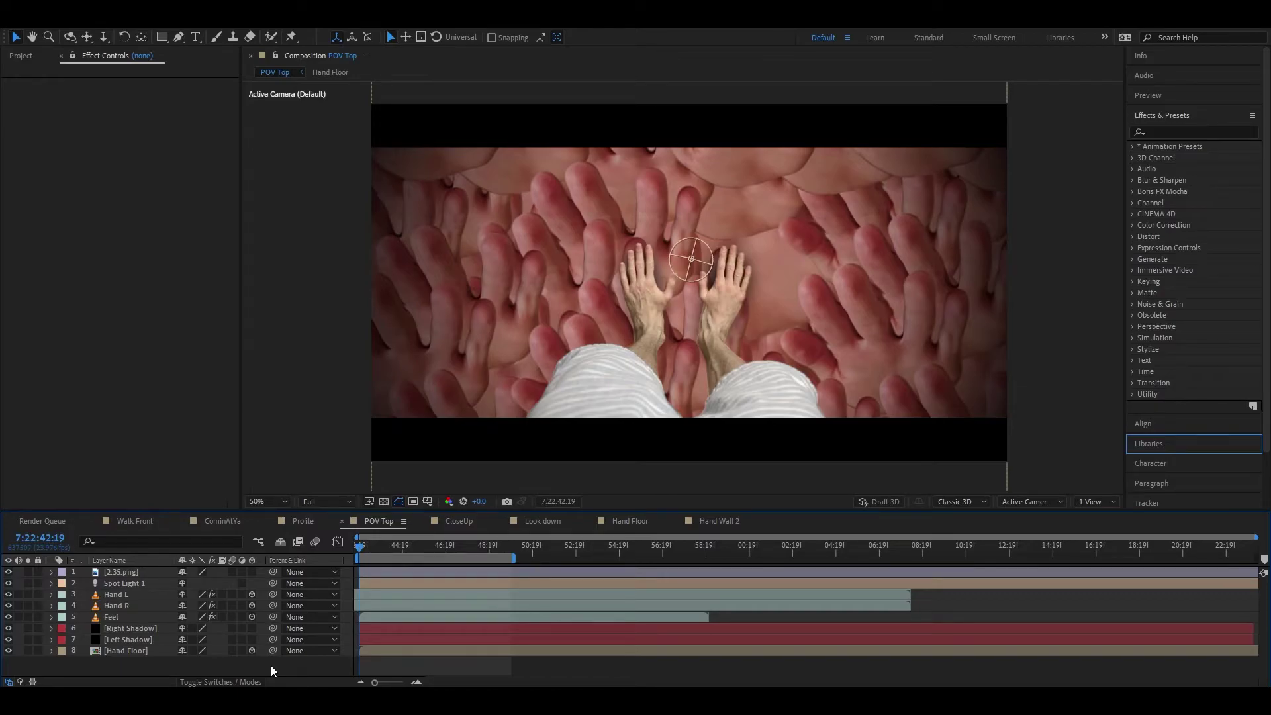
left_click(368, 620)
left_click(177, 671)
left_click(132, 651)
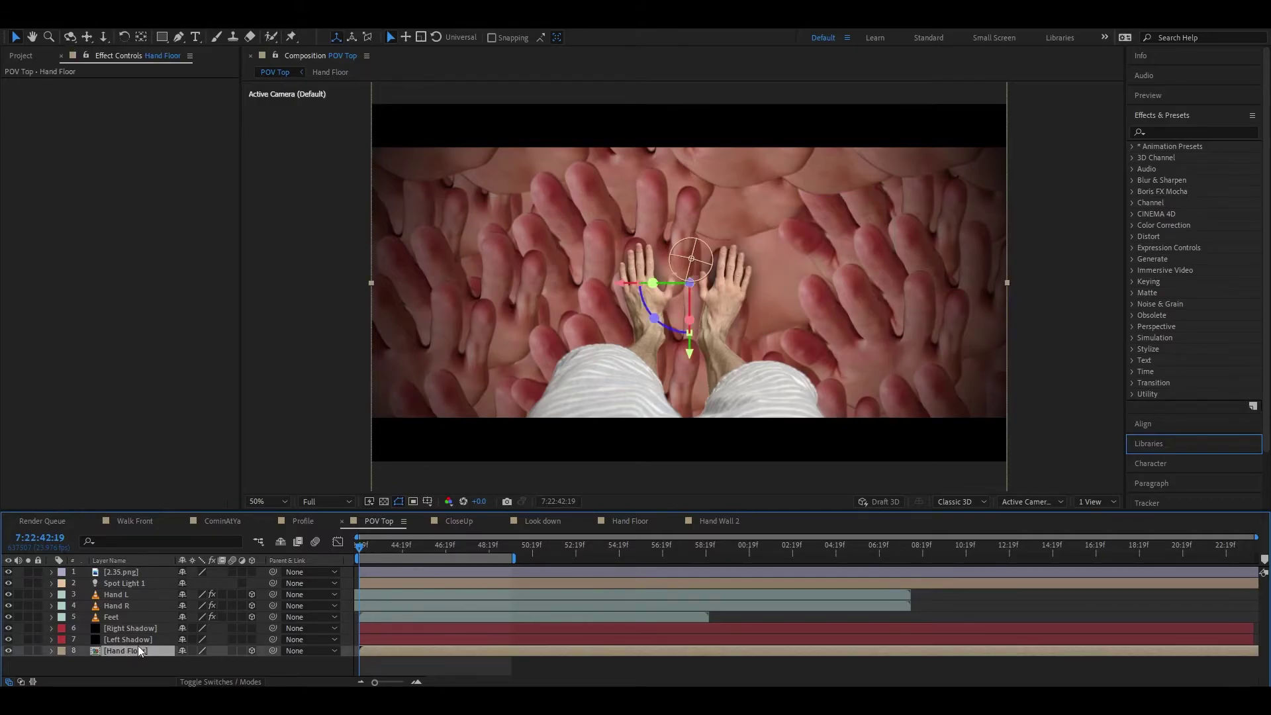
left_click(8, 651)
left_click(9, 651)
Step: View POV Top at 100% and compare the Left Shadow layer hidden and shown, leaving it visible
left_click(125, 640)
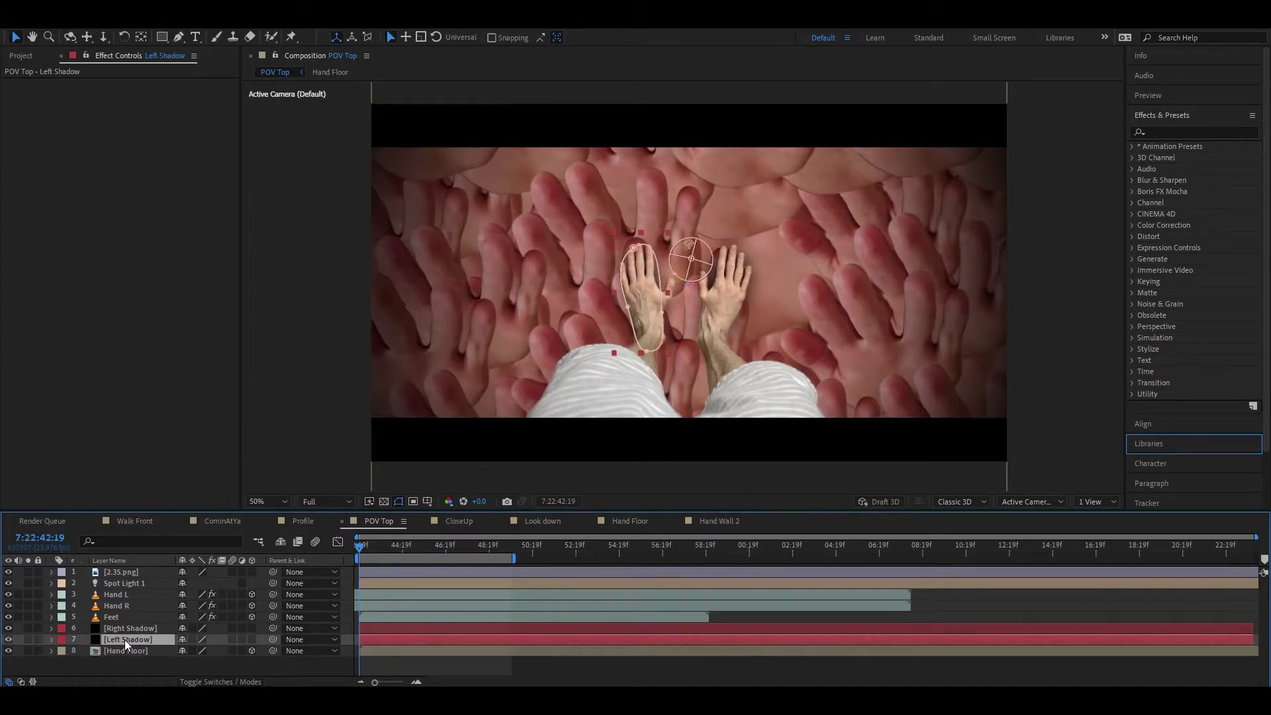
key("slash")
left_click(9, 640)
left_click(8, 639)
left_click(8, 640)
left_click(9, 639)
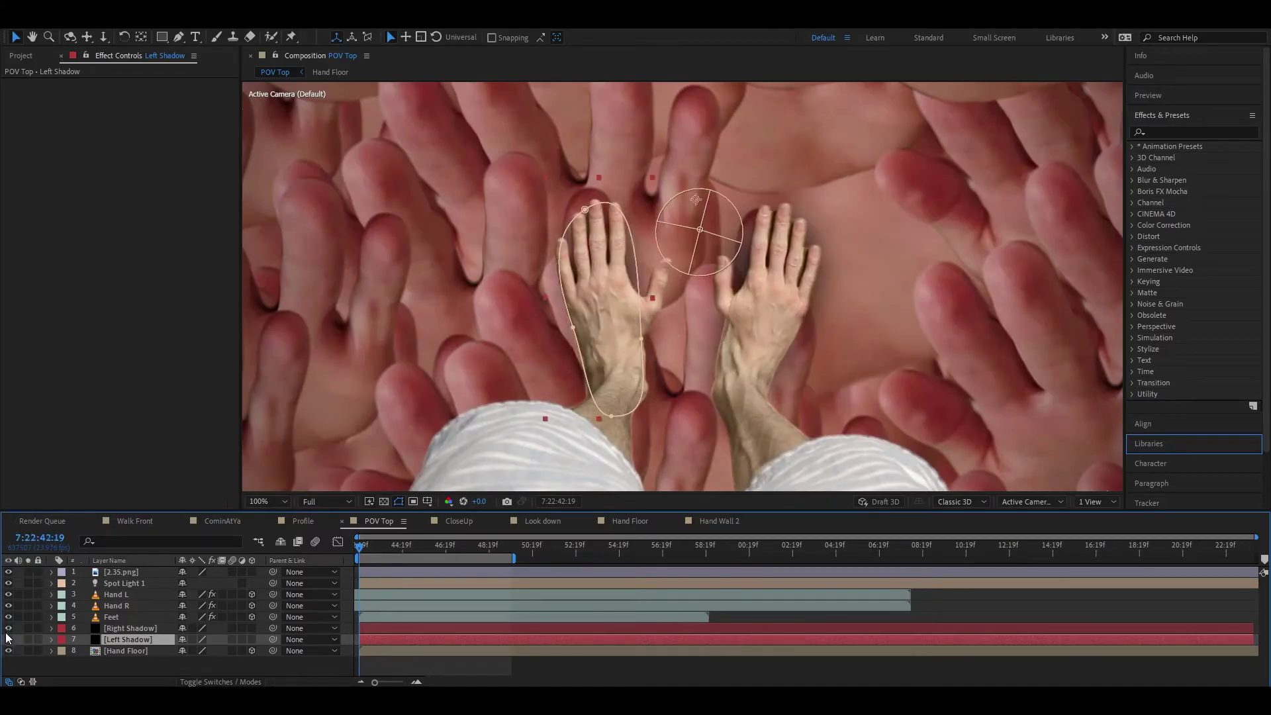
Step: Compare the hands in POV Top with the Right Shadow layer hidden and shown, leaving it visible
left_click(9, 628)
left_click(9, 630)
left_click(9, 630)
left_click(9, 630)
left_click(302, 655)
Step: Compare the whole POV Top frame with Spot Light 1 hidden and shown, leaving the light on
left_click(114, 619)
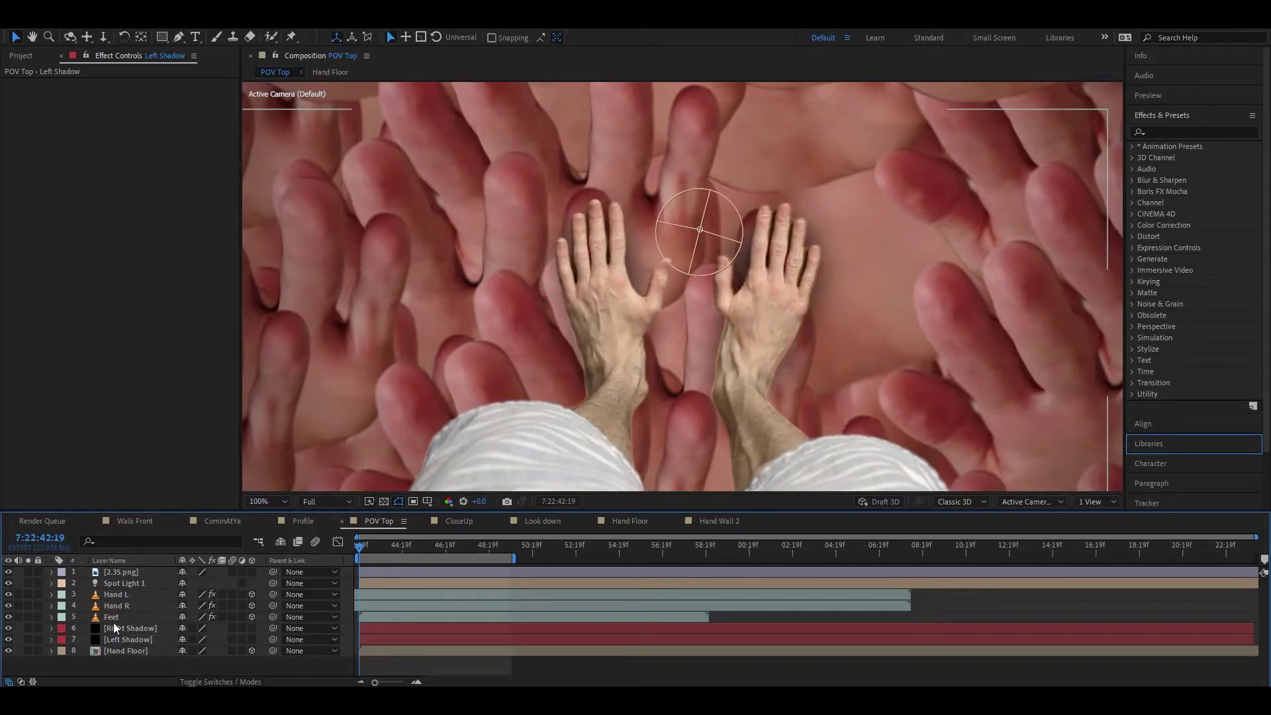
left_click(123, 583)
key("comma")
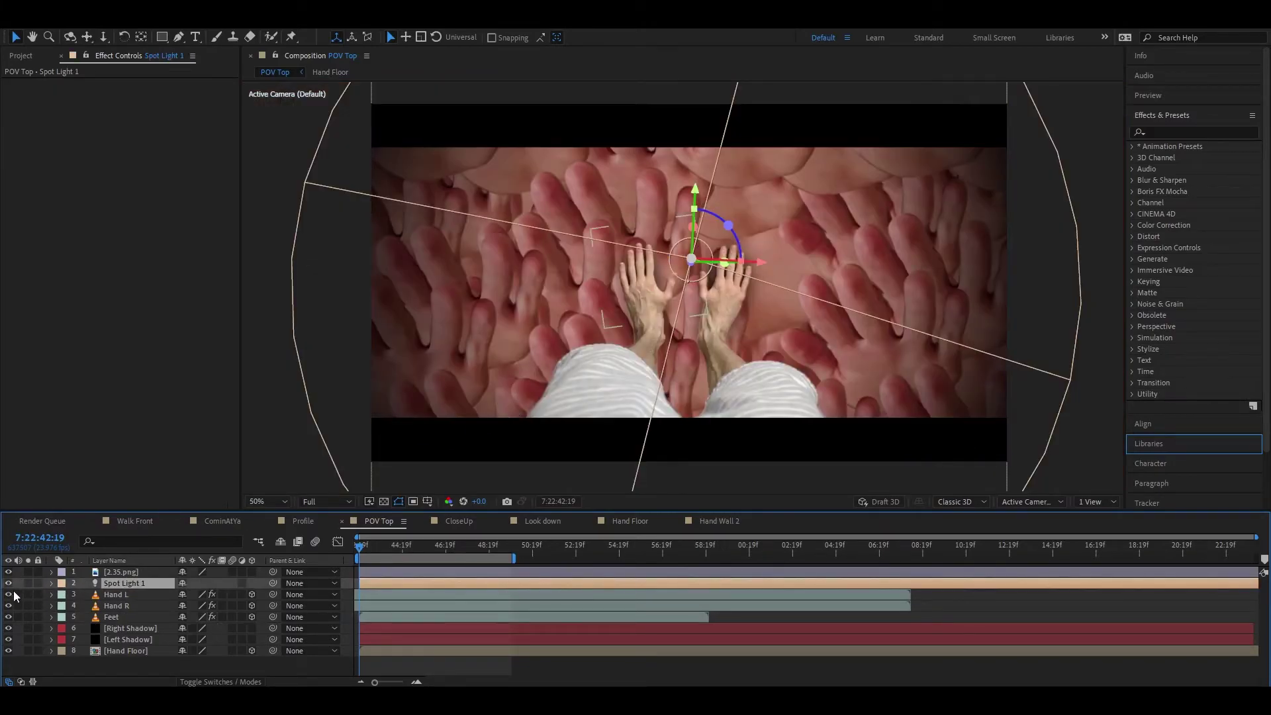
left_click(8, 584)
left_click(8, 584)
left_click(8, 584)
left_click(8, 584)
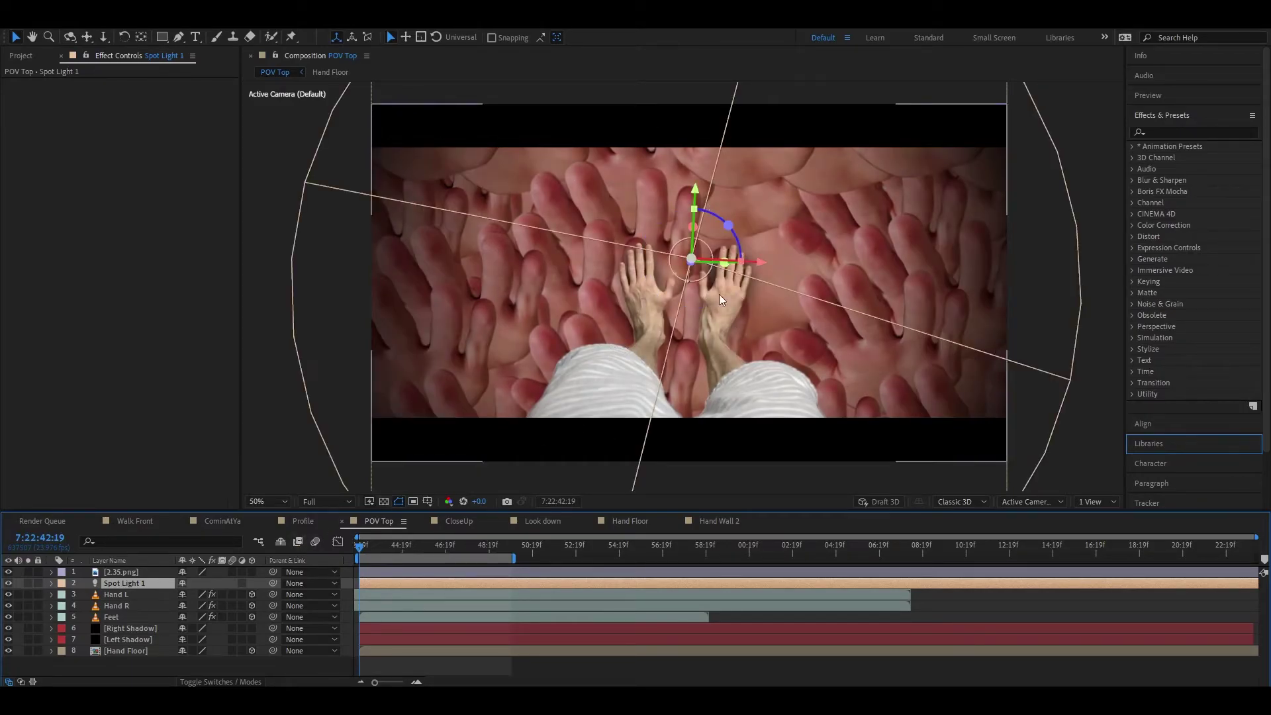
Step: Check the Hand Floor layer, and examine the Feet layer with solo on and off along with the Hand R and Hand L layers
left_click(128, 651)
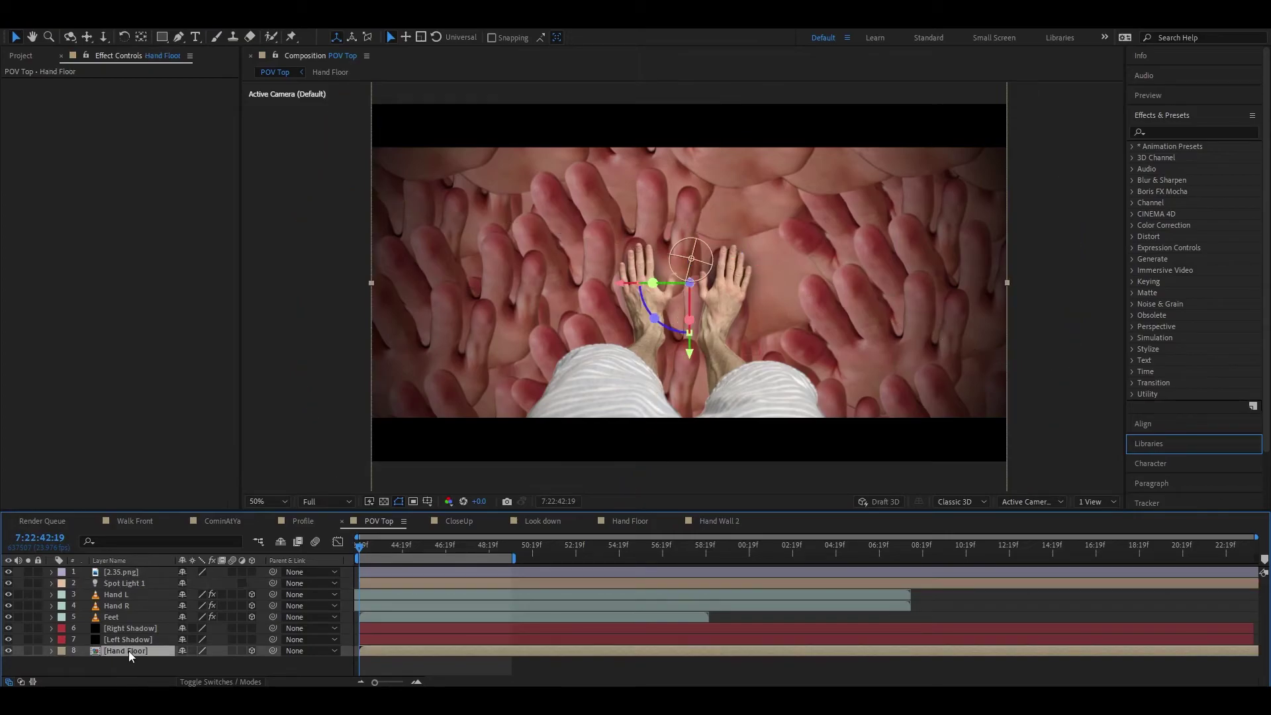
left_click(139, 668)
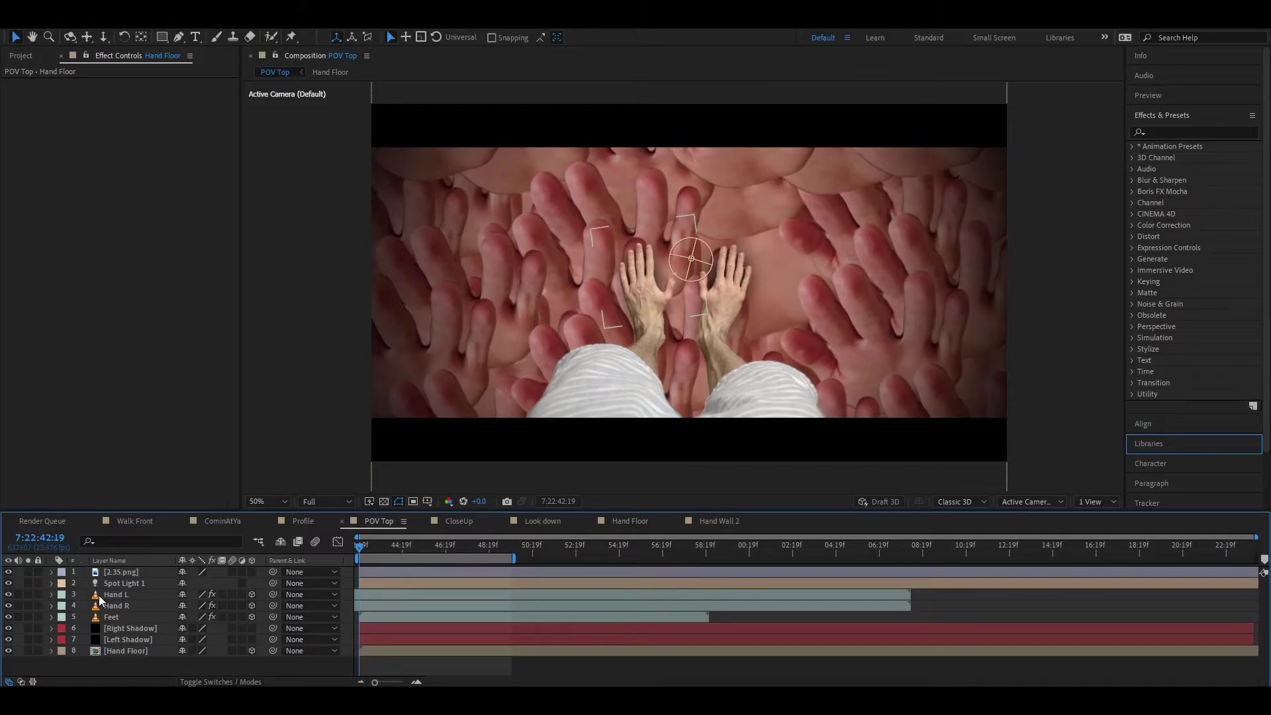
key("slash")
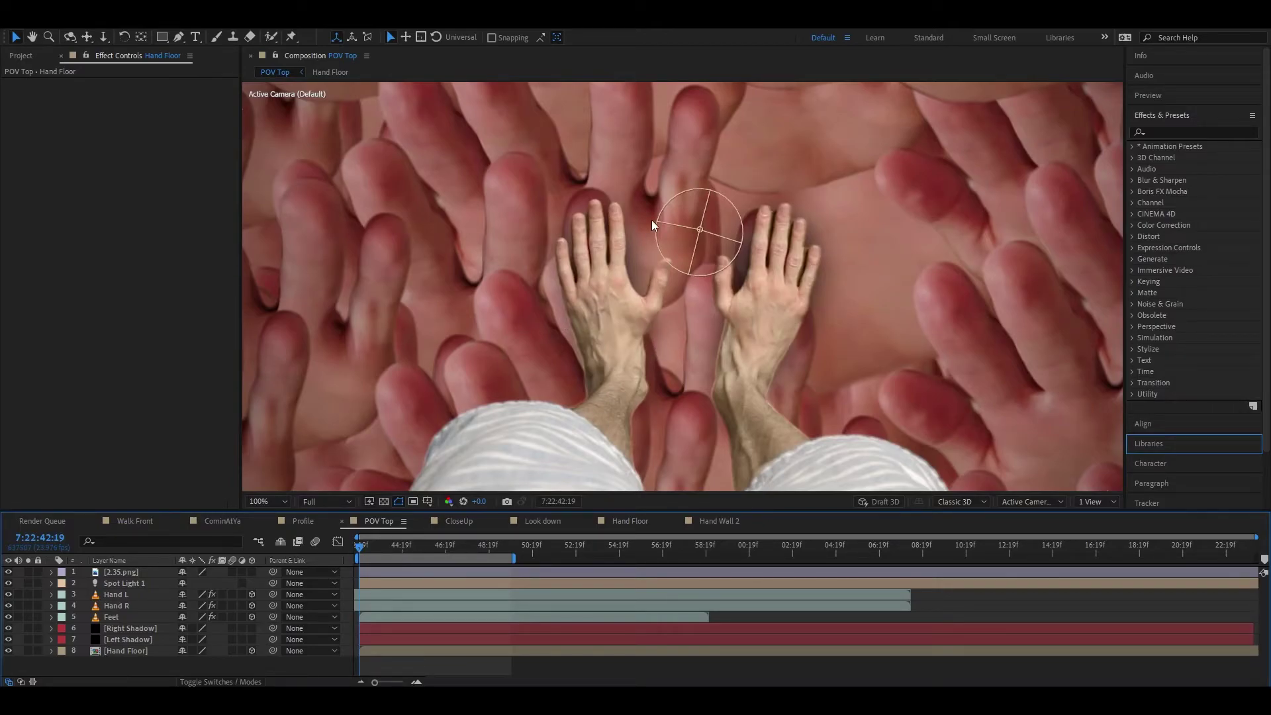
left_click(111, 618)
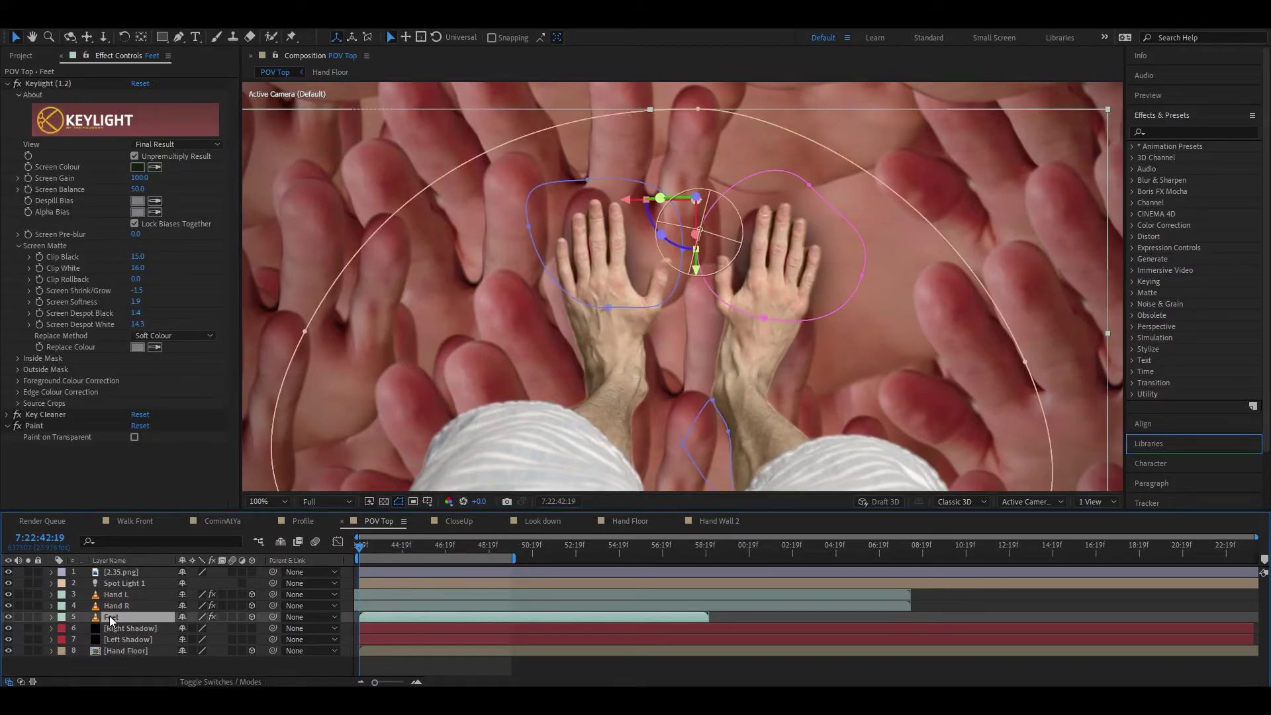
left_click(26, 617)
left_click(25, 617)
left_click(116, 606)
left_click(117, 594)
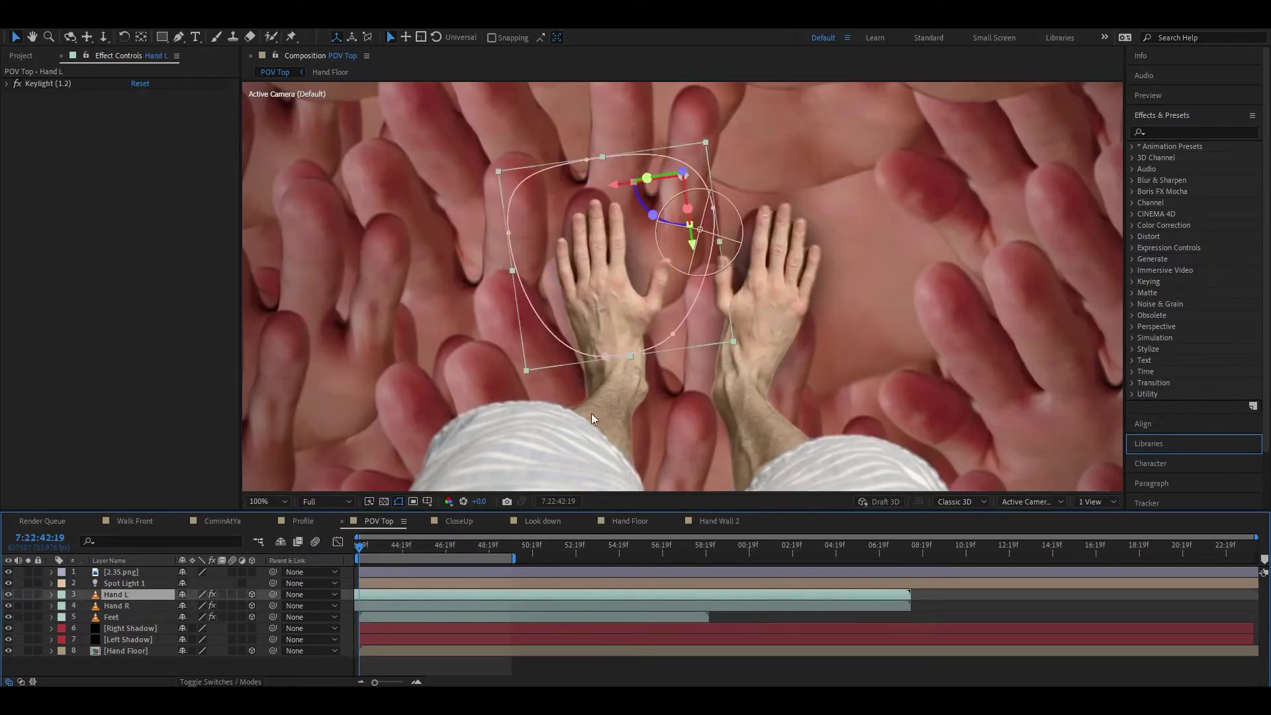
left_click(329, 657)
Step: Check the Hand R and Hand L layers, solo the Feet layer and switch off its Keylight, Key Cleaner and Paint effects
left_click(129, 618)
left_click(128, 604)
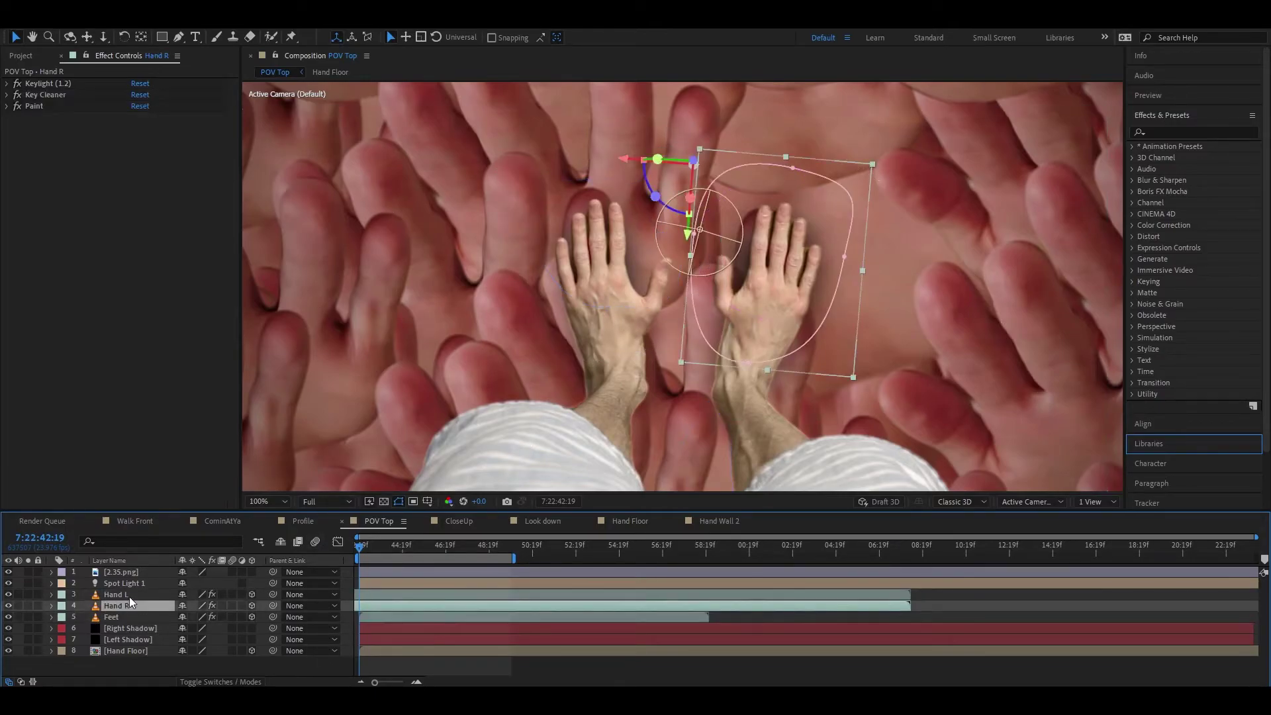
left_click(129, 595)
left_click(133, 619)
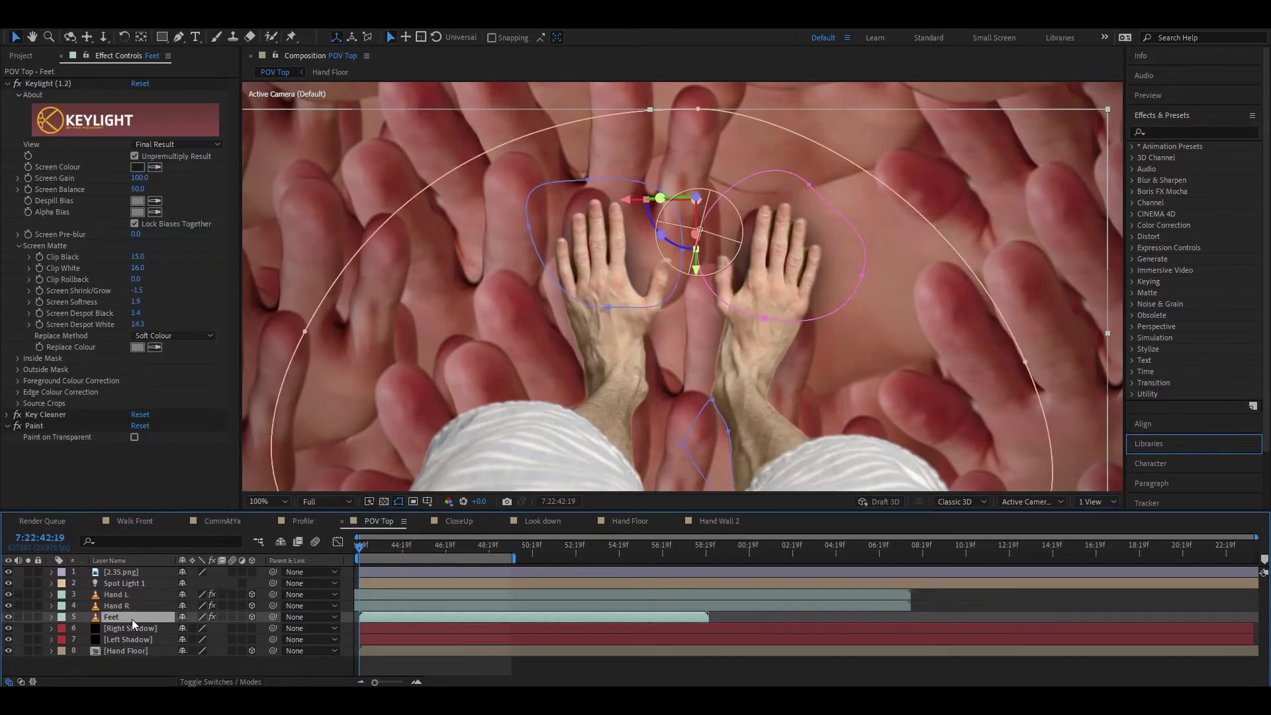
left_click(26, 617)
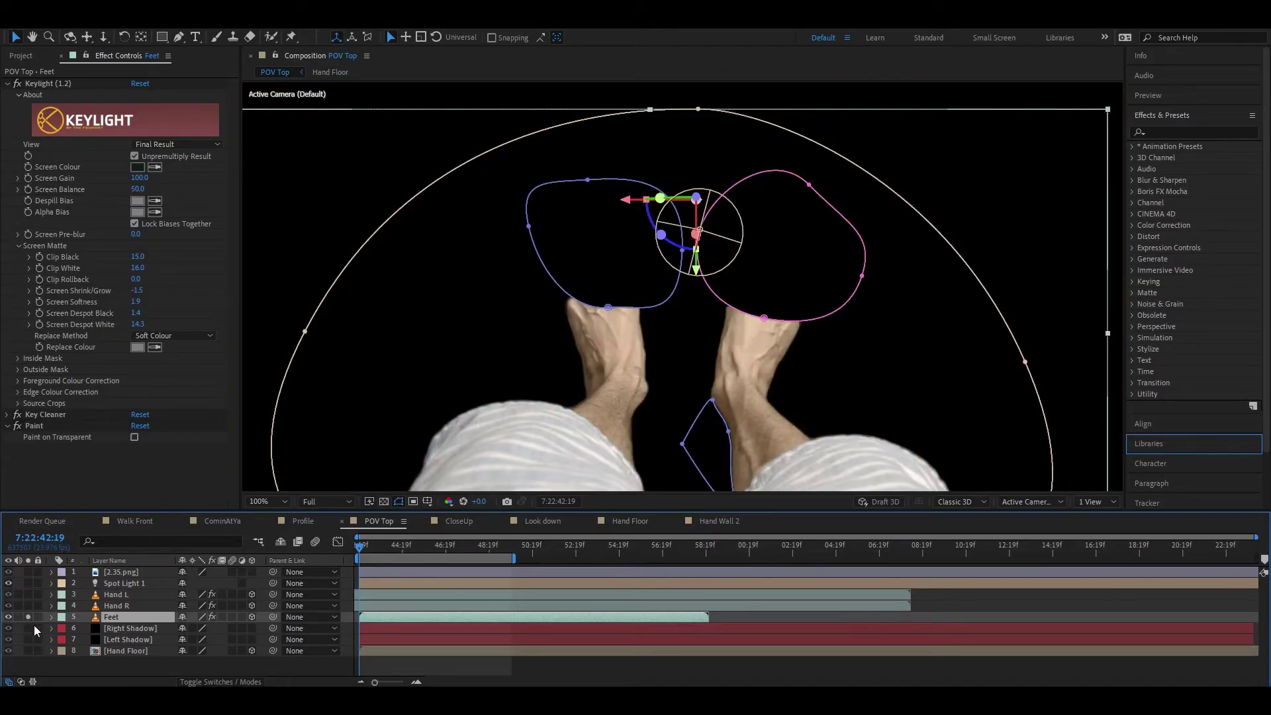
left_click(13, 86)
left_click(13, 84)
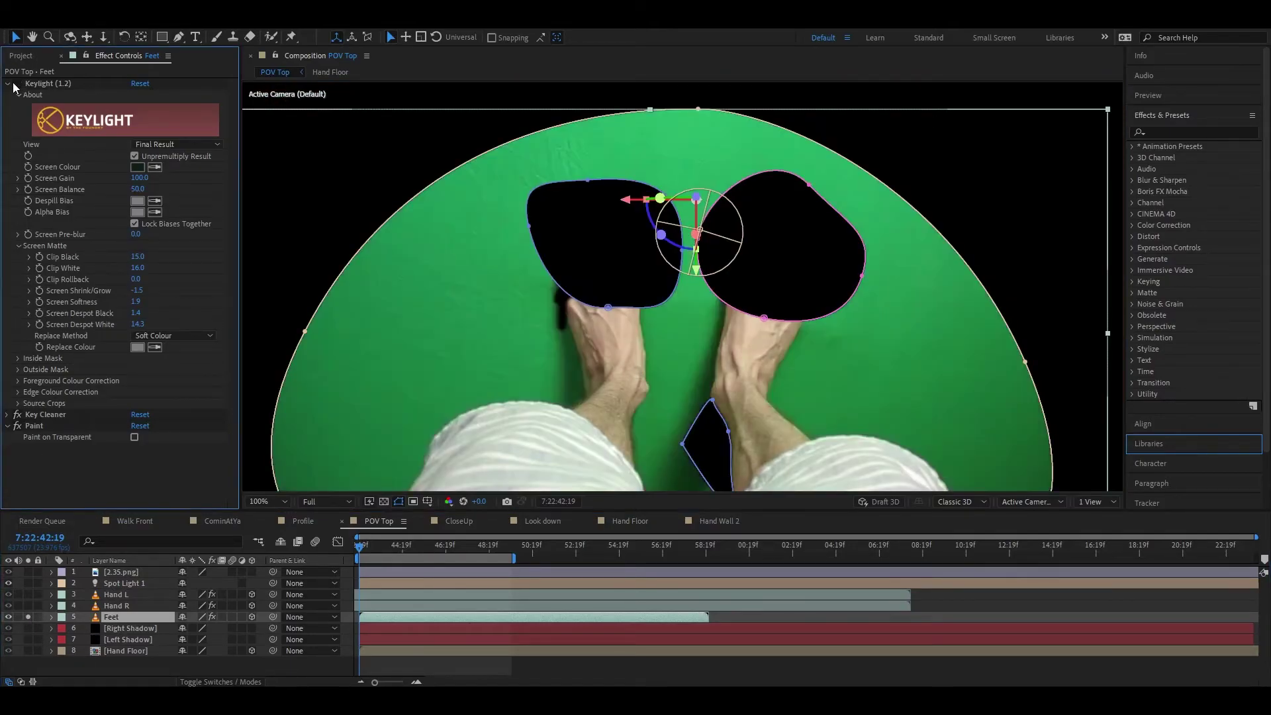
left_click(17, 415)
left_click(18, 426)
Step: Set Mask 1 to Mask 4 of the Feet layer to None and view the unmasked green-screen footage at 50% and 100%
key("m")
scroll(138, 618, "down", 3)
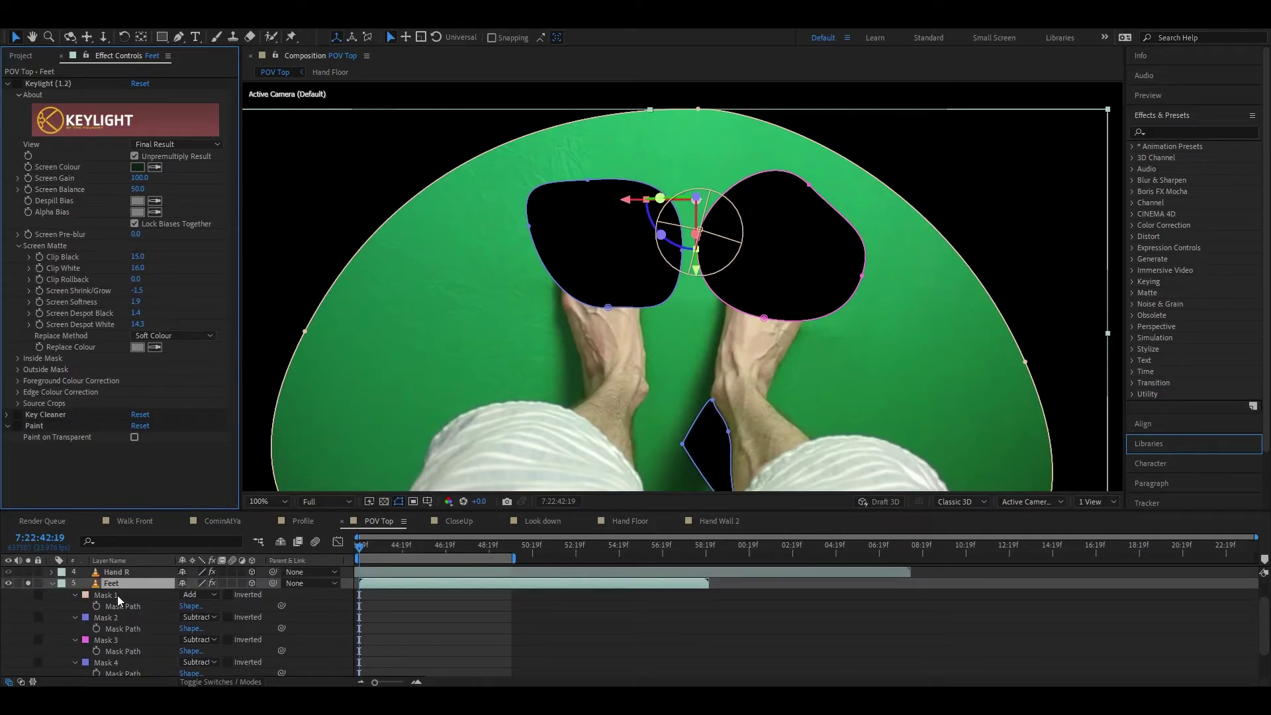
left_click(117, 595)
left_click(119, 660, "shift")
left_click(196, 660)
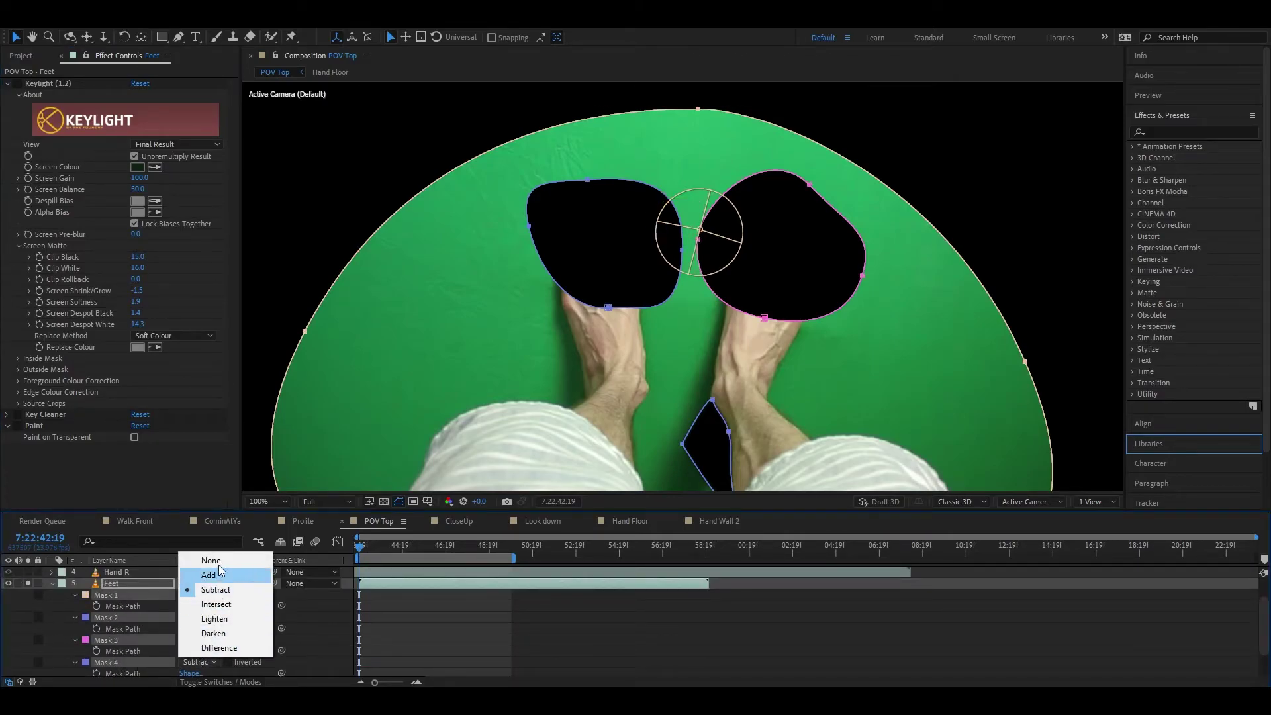
left_click(223, 561)
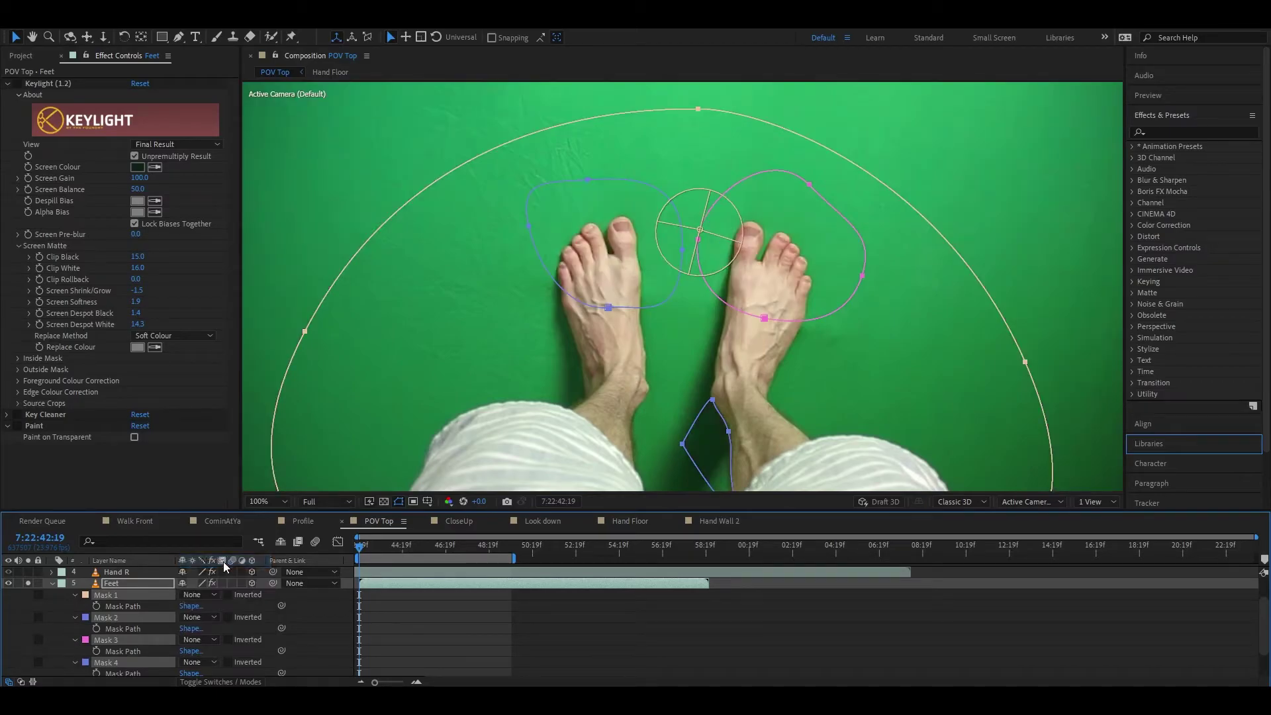
key("comma")
key("comma")
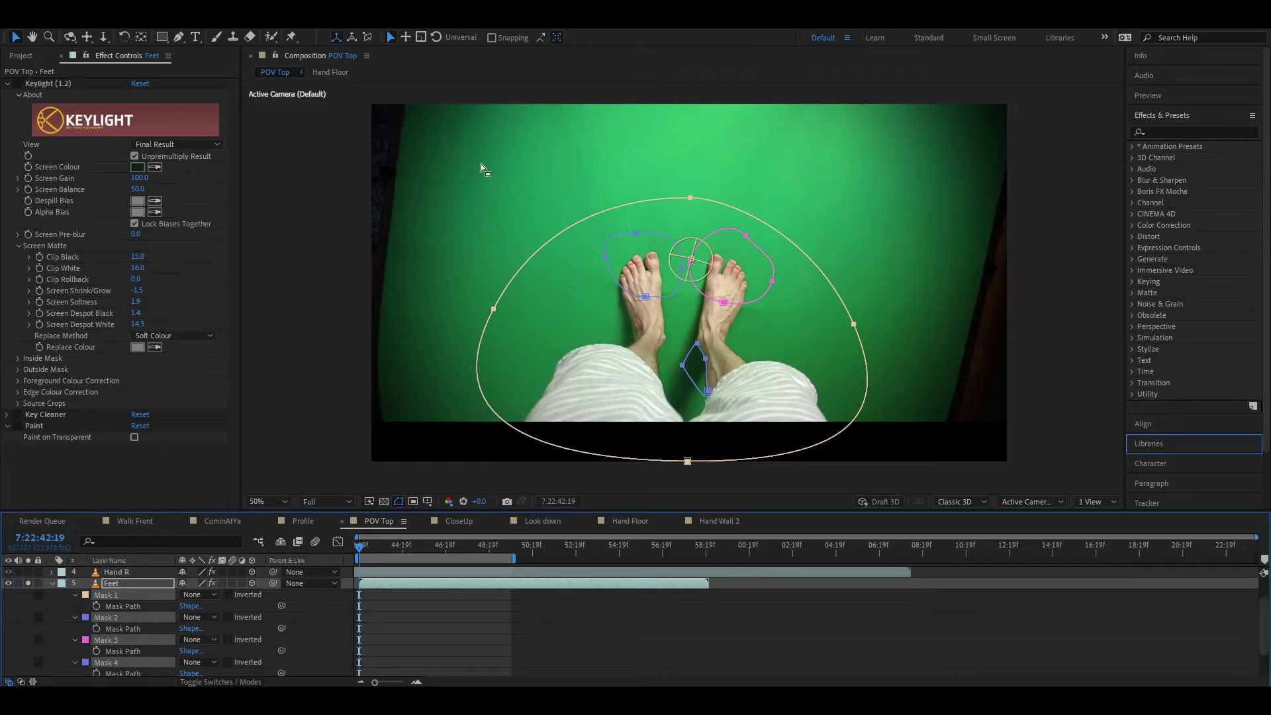
key("period")
key("period")
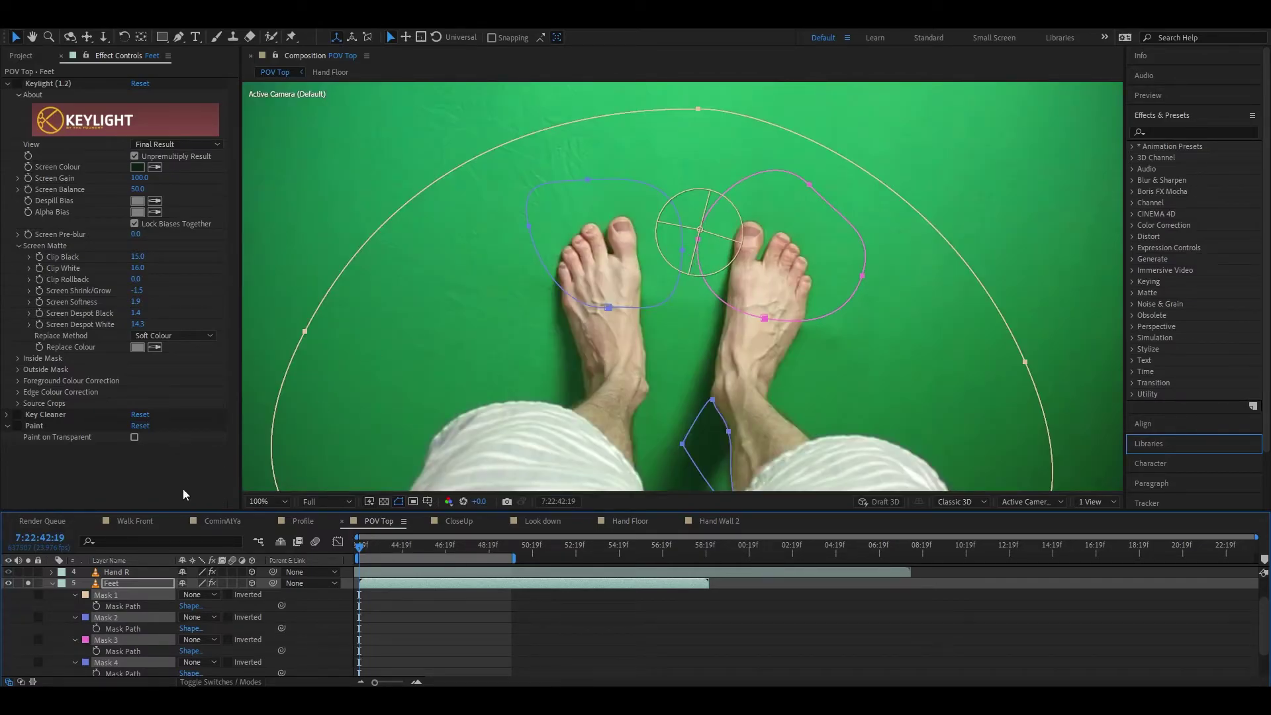
Step: Turn the Feet layer's Keylight and Key Cleaner back on, and compare the keyed feet with Paint off and on, leaving it on
left_click(18, 84)
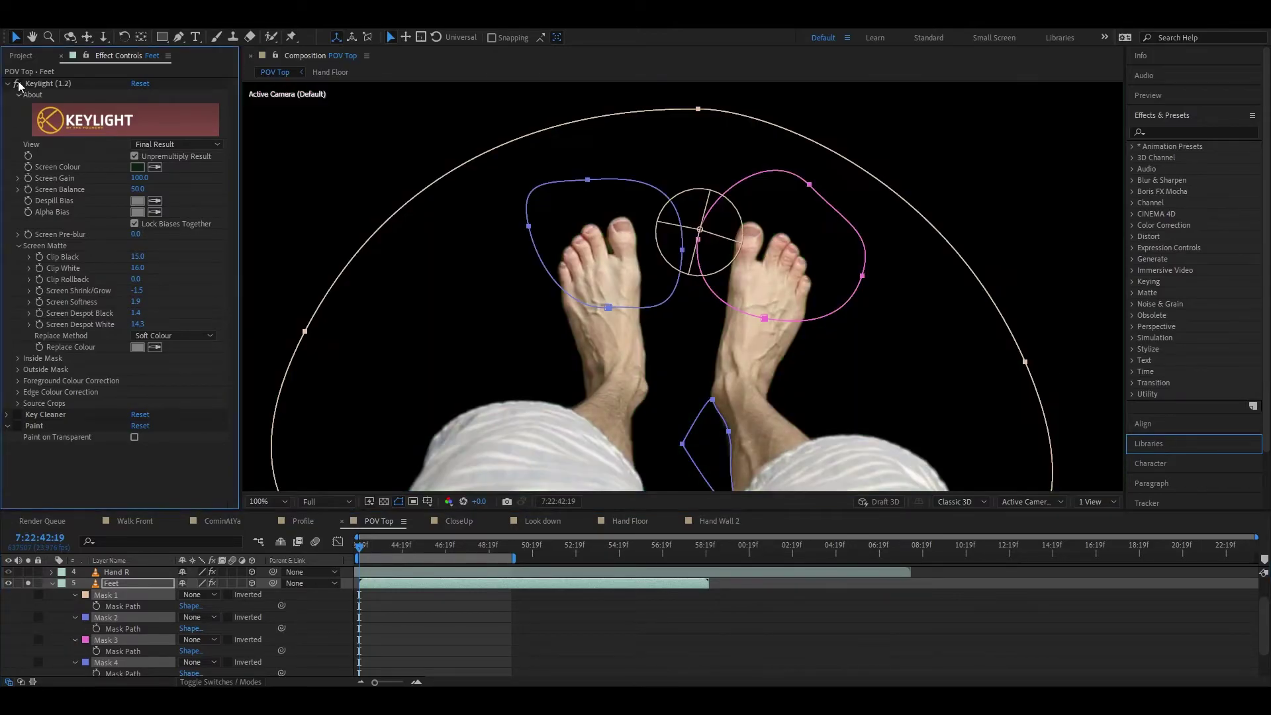
left_click(17, 416)
left_click(48, 415)
left_click(30, 427)
left_click(18, 427)
left_click(18, 427)
left_click(17, 426)
left_click(17, 427)
left_click(17, 427)
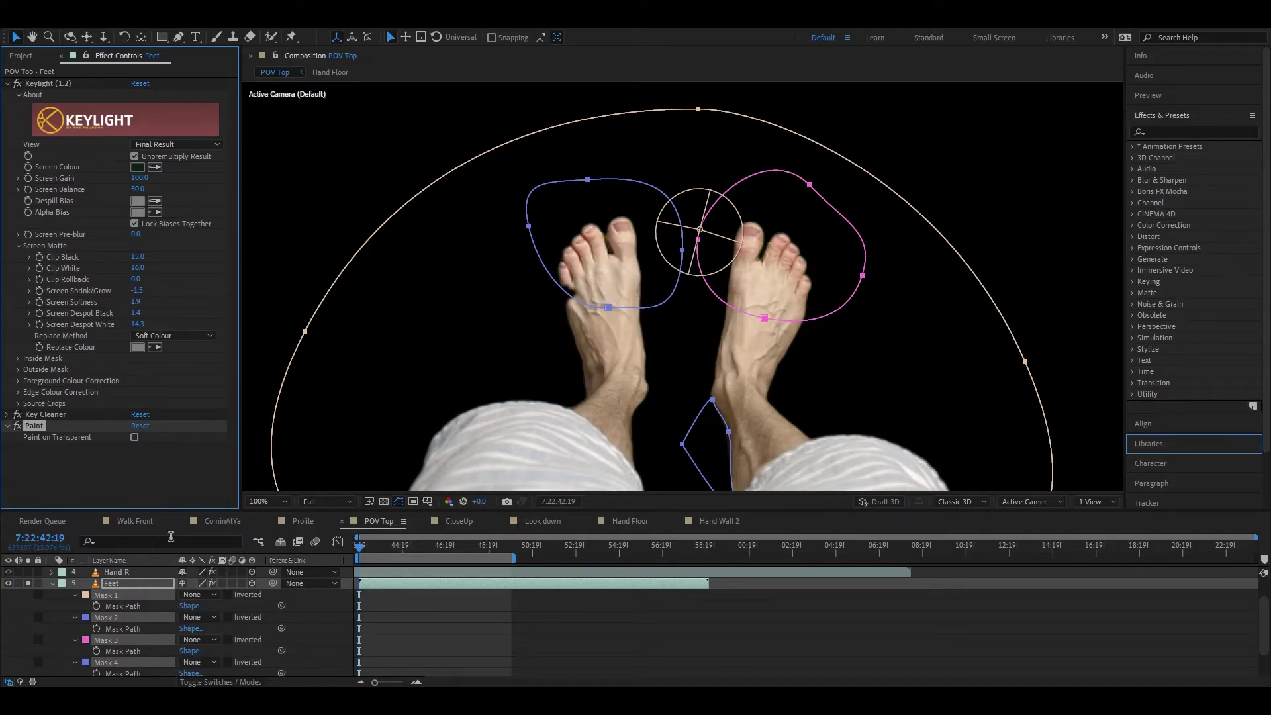
Step: Set Mask 2, Mask 3 and Mask 4 of the Feet layer to Subtract
left_click(62, 609)
left_click(129, 616)
left_click(128, 660, "shift")
left_click(199, 662)
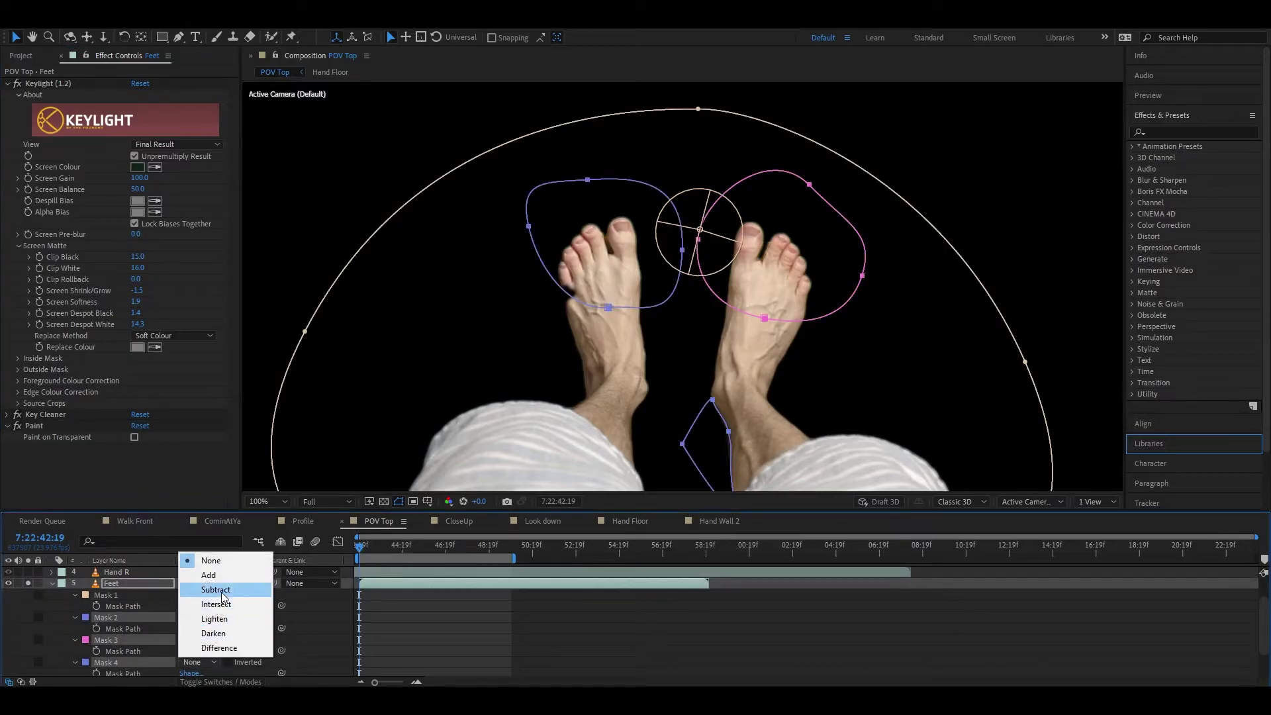
left_click(219, 591)
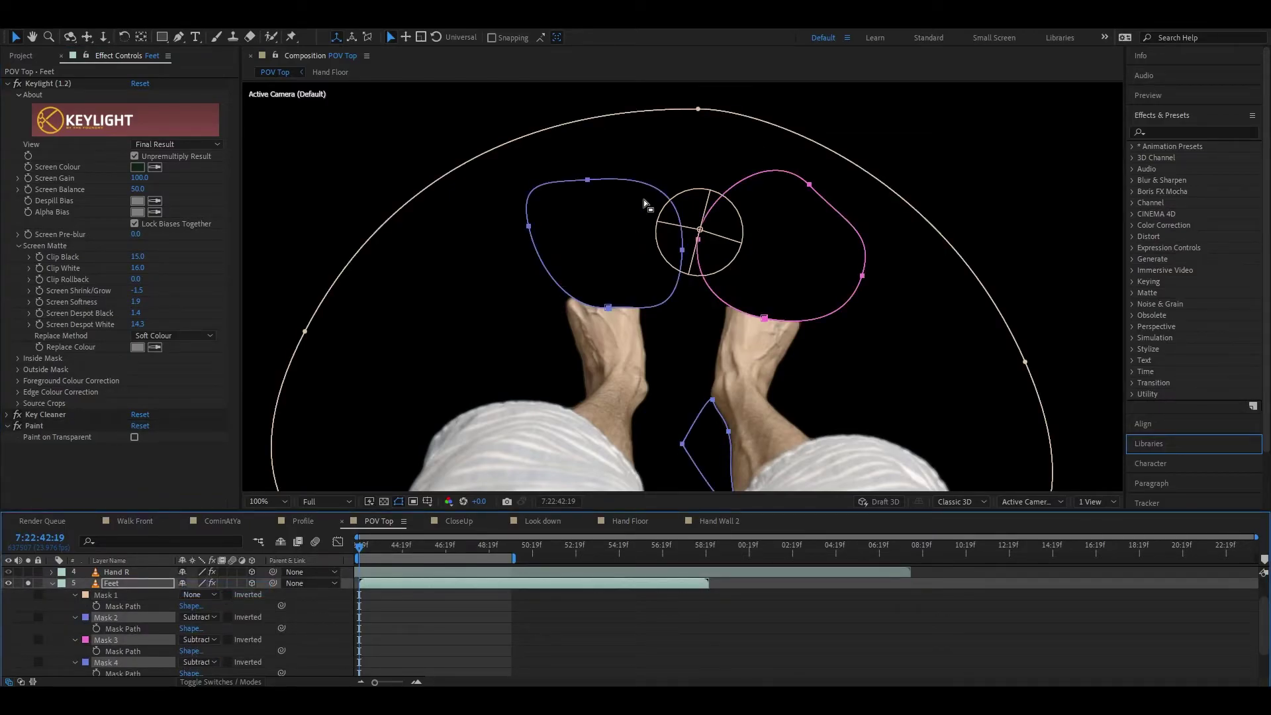
Step: Set the Feet layer's Mask 1 to Add, collapse the layer's properties and turn its solo off
left_click(196, 595)
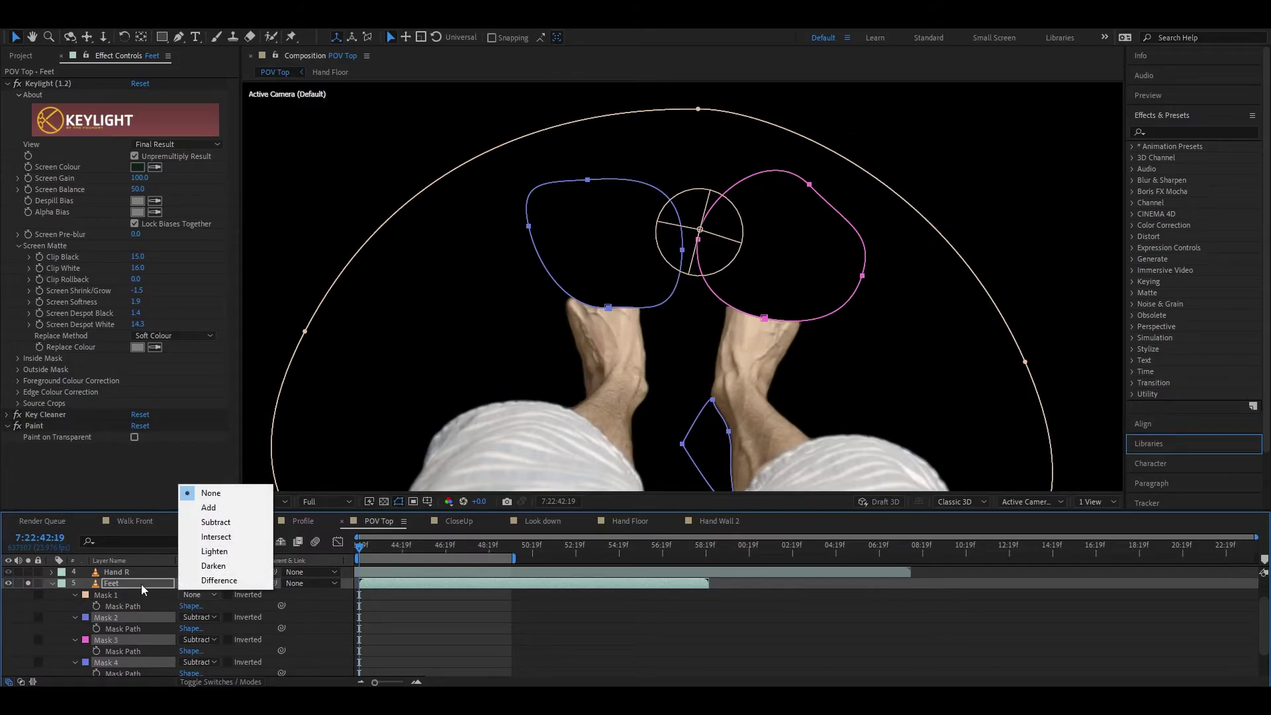
left_click(780, 460)
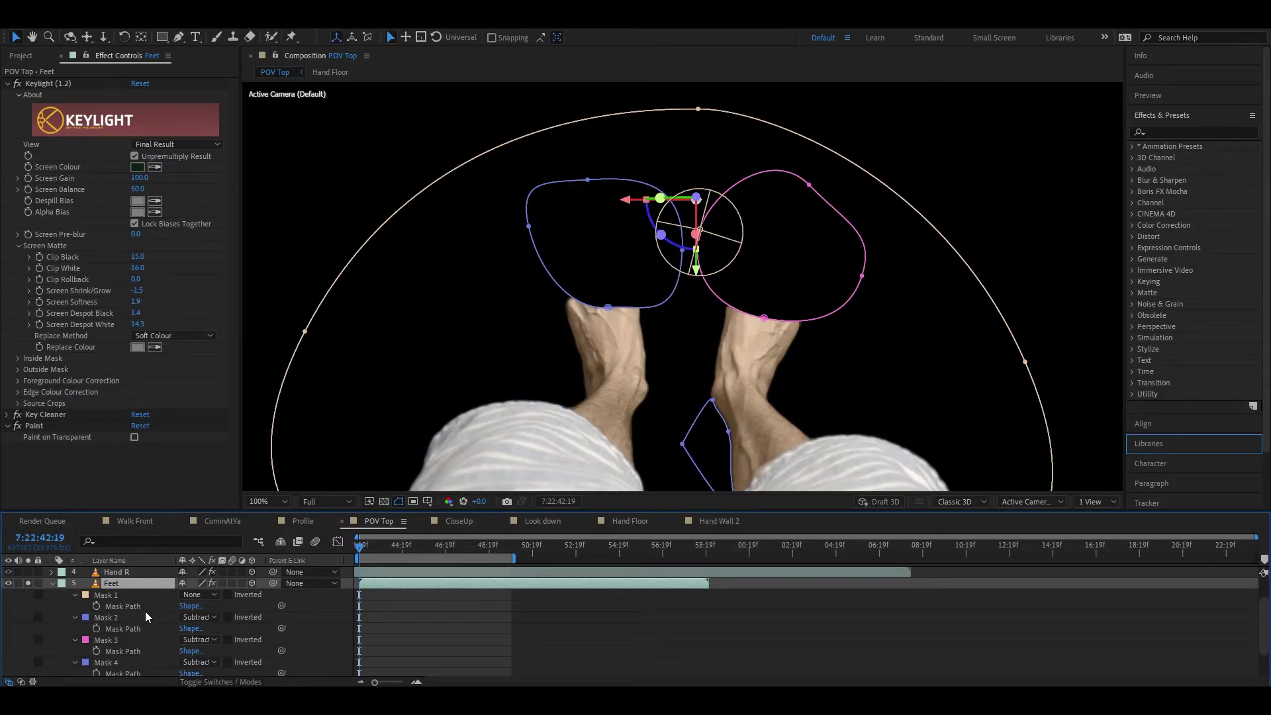
left_click(198, 594)
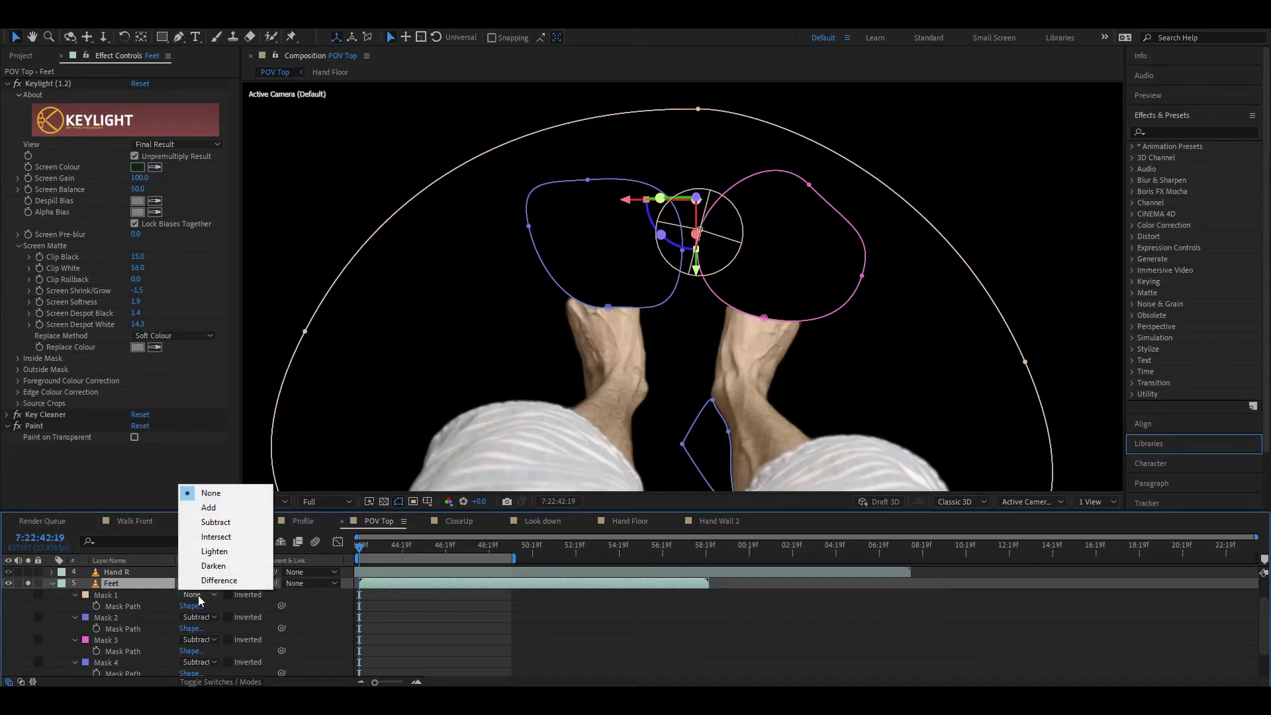
left_click(220, 507)
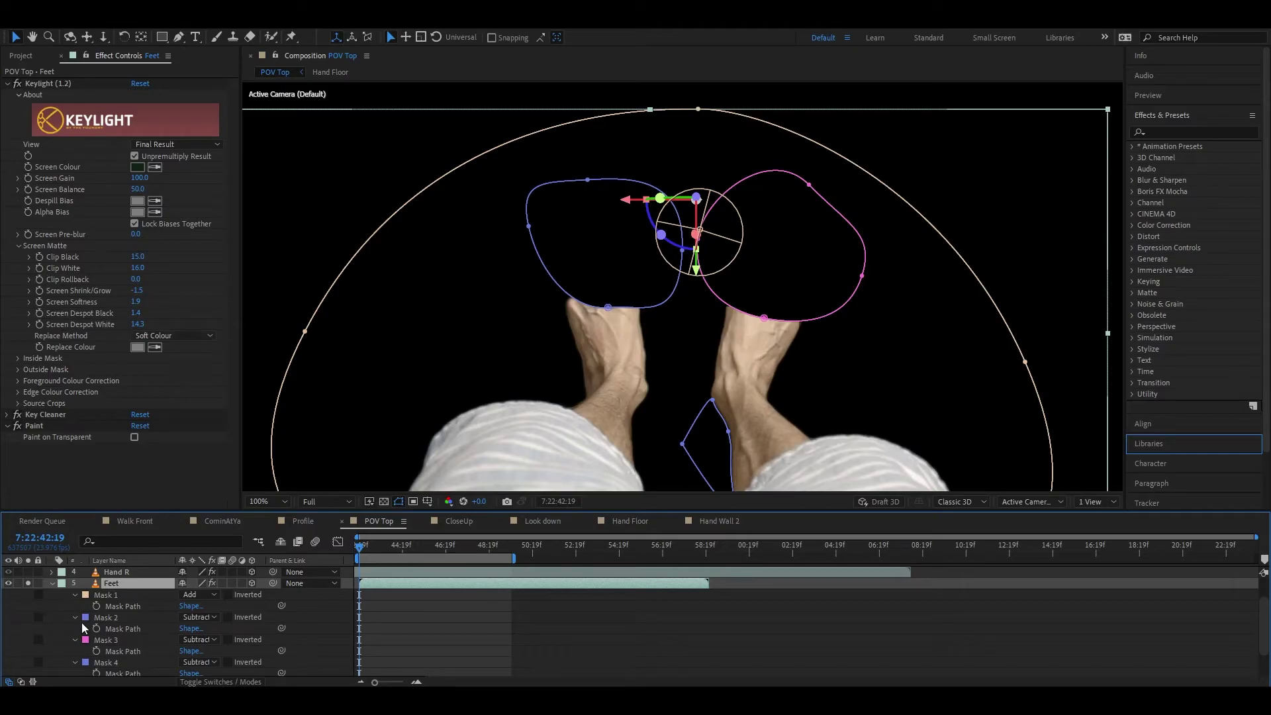
left_click(51, 582)
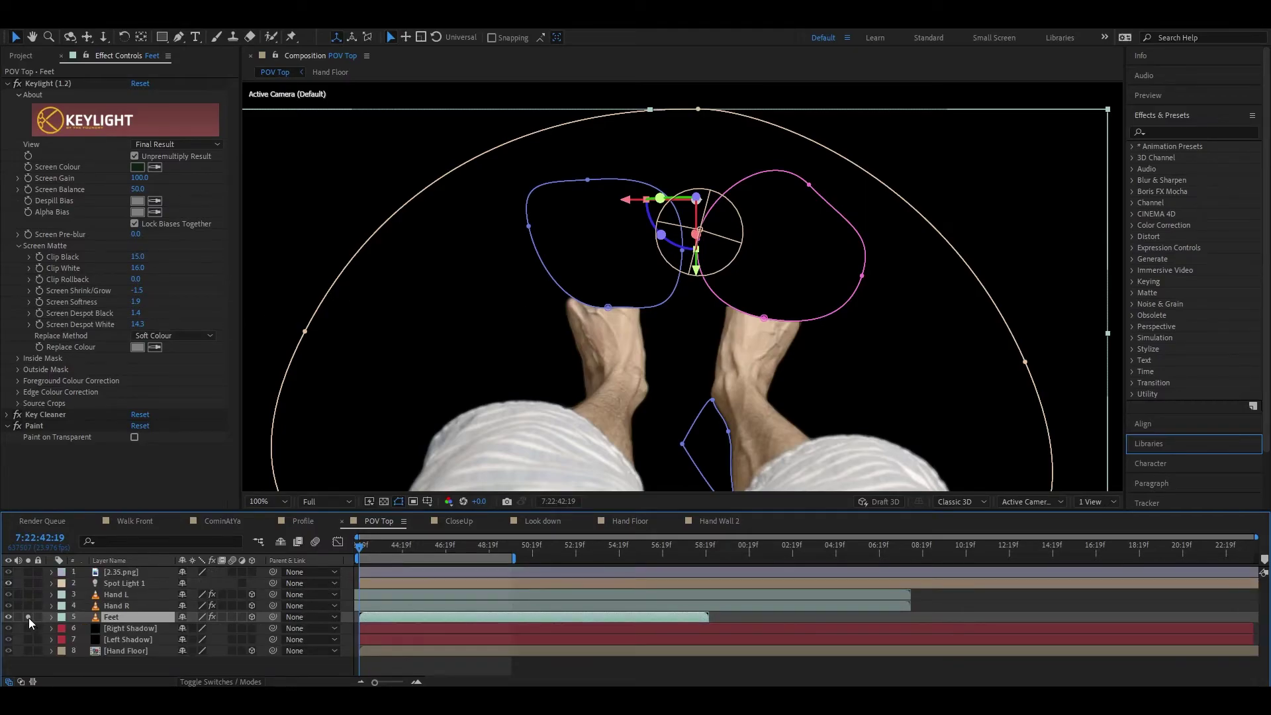
left_click(29, 617)
Step: Examine the Hand R layer soloed in the composition and in its own Layer viewer, and return to the composition view
left_click(118, 605)
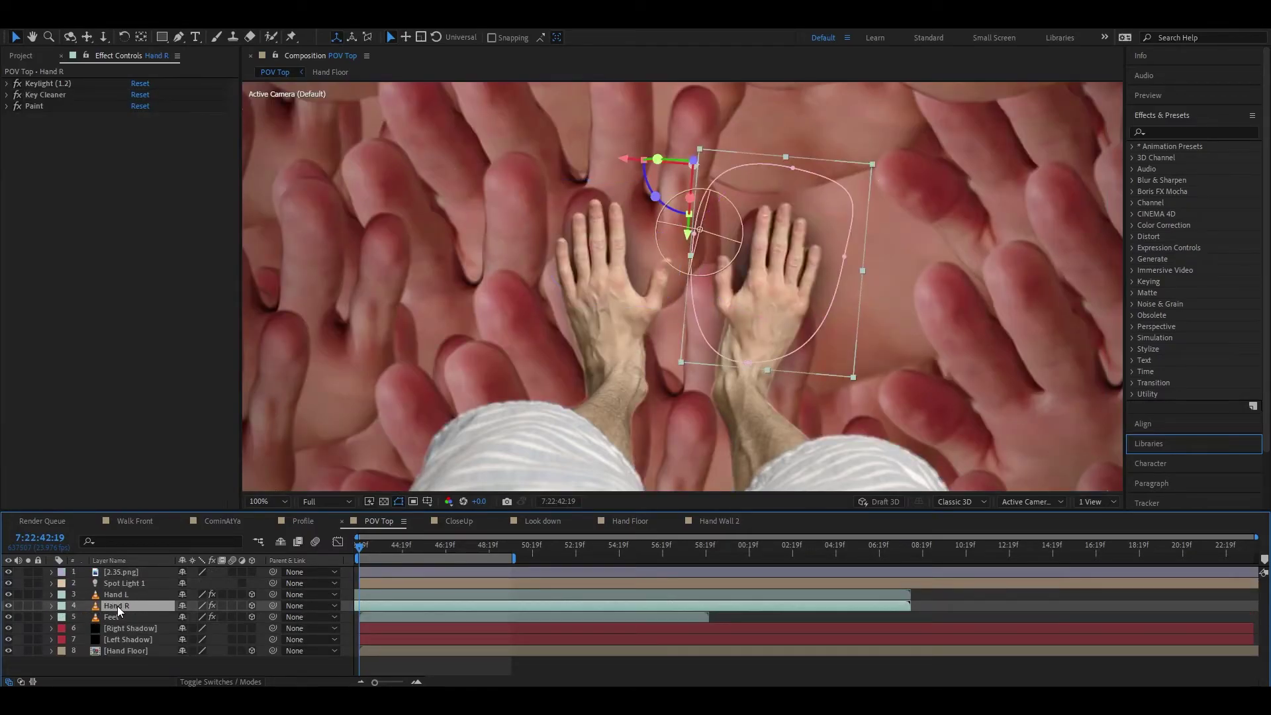
left_click(28, 605)
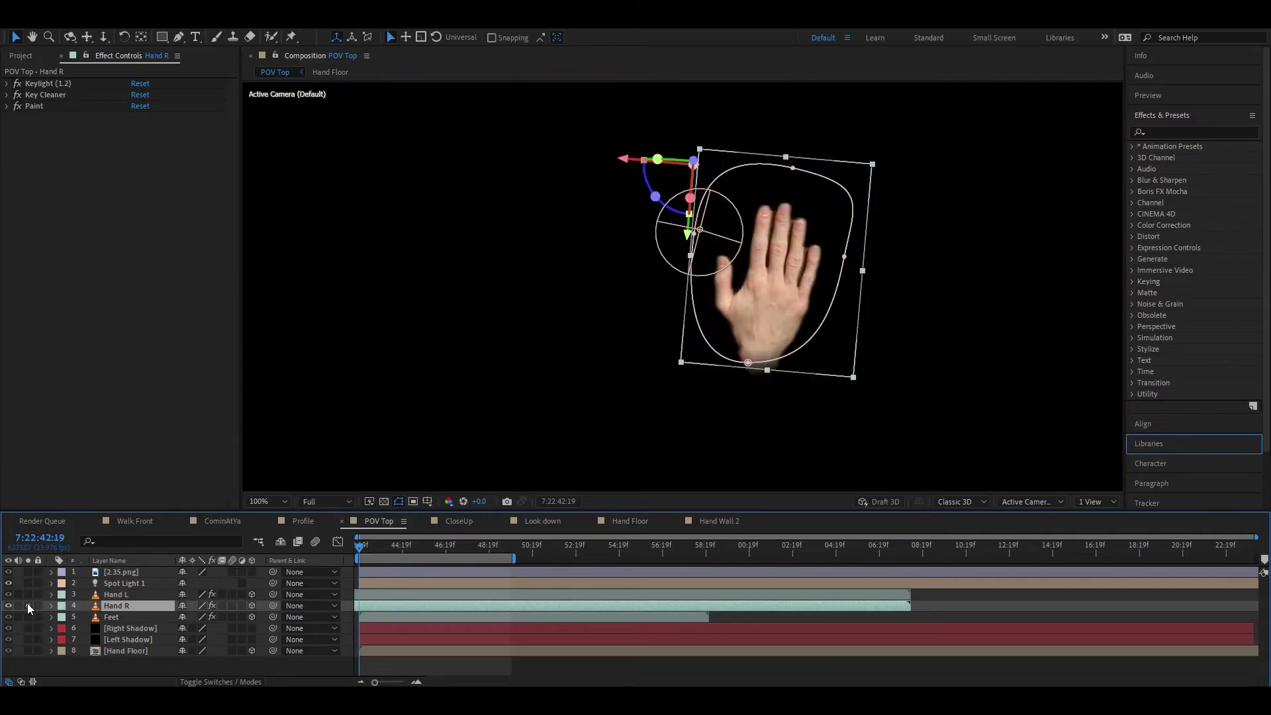
left_click(28, 606)
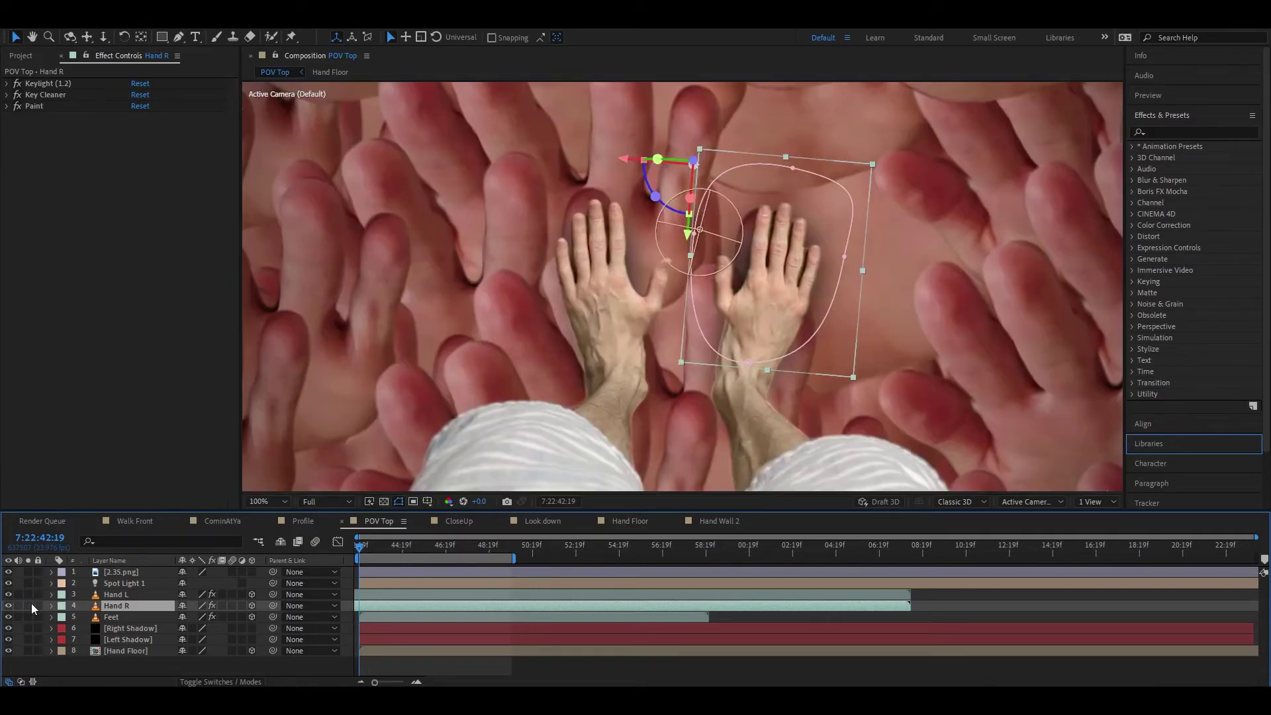
double_click(98, 605)
scroll(744, 223, "down", 8)
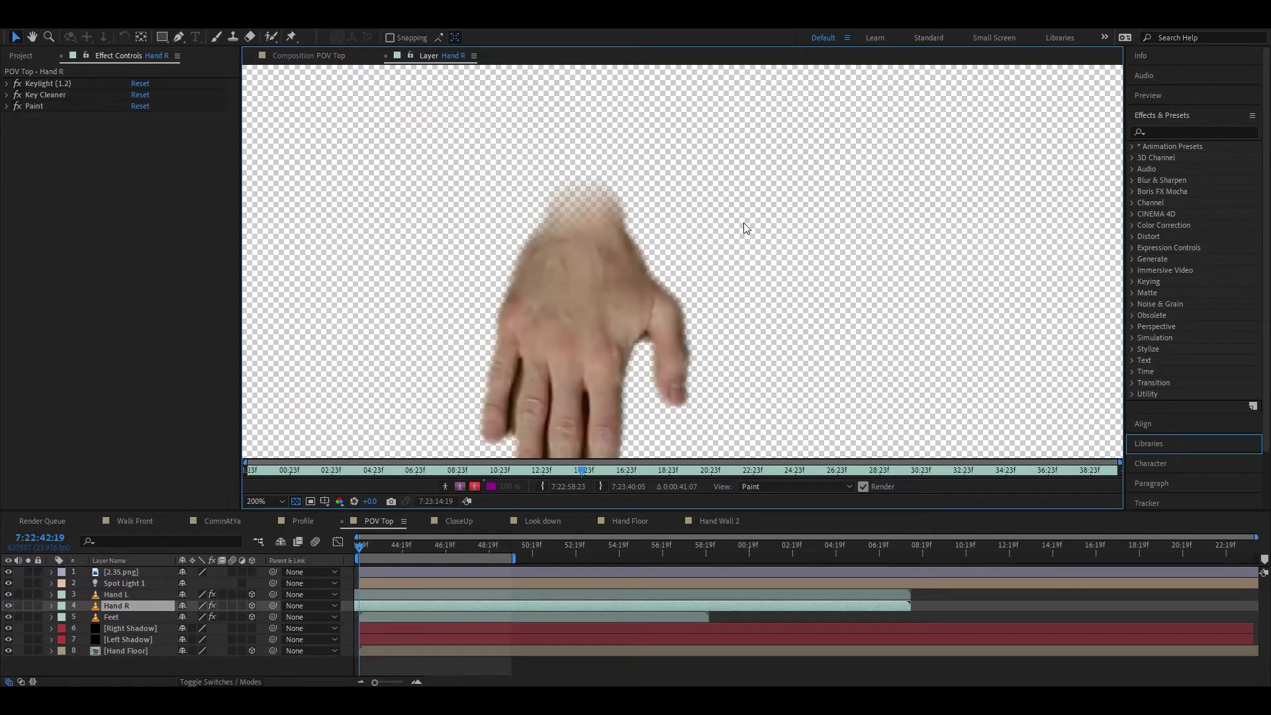
scroll(750, 278, "up", 2)
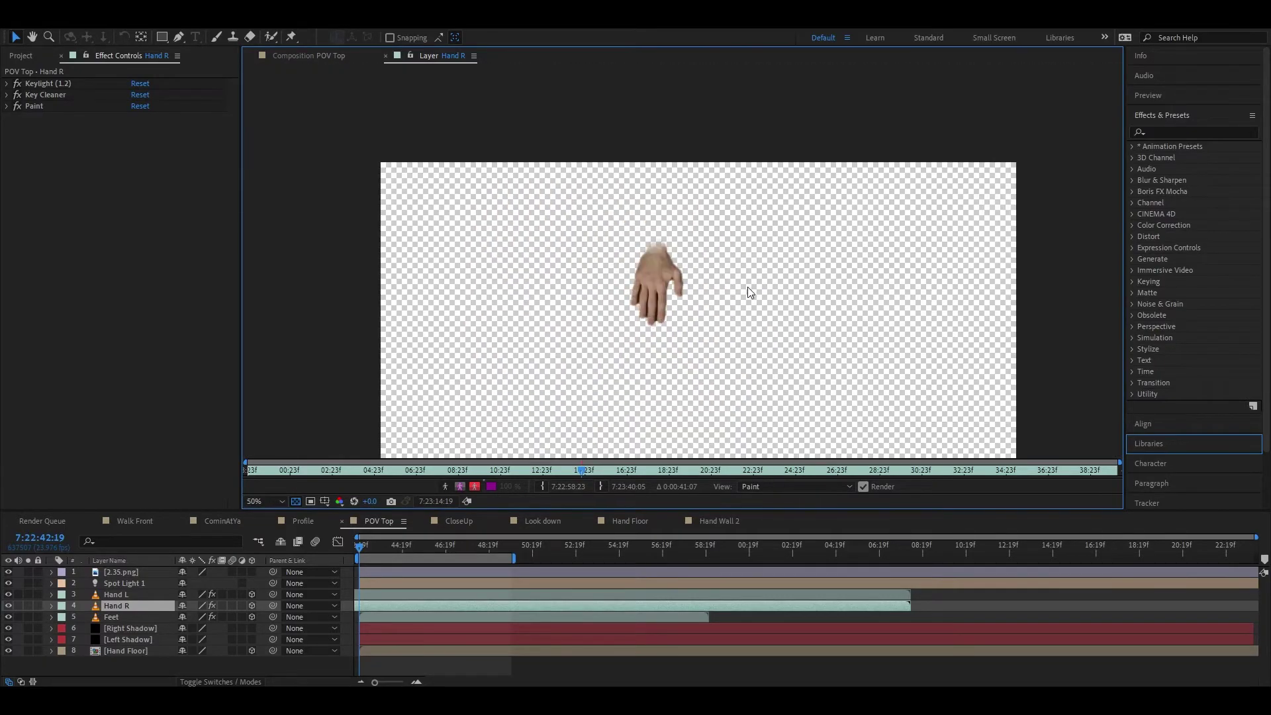
left_click(386, 57)
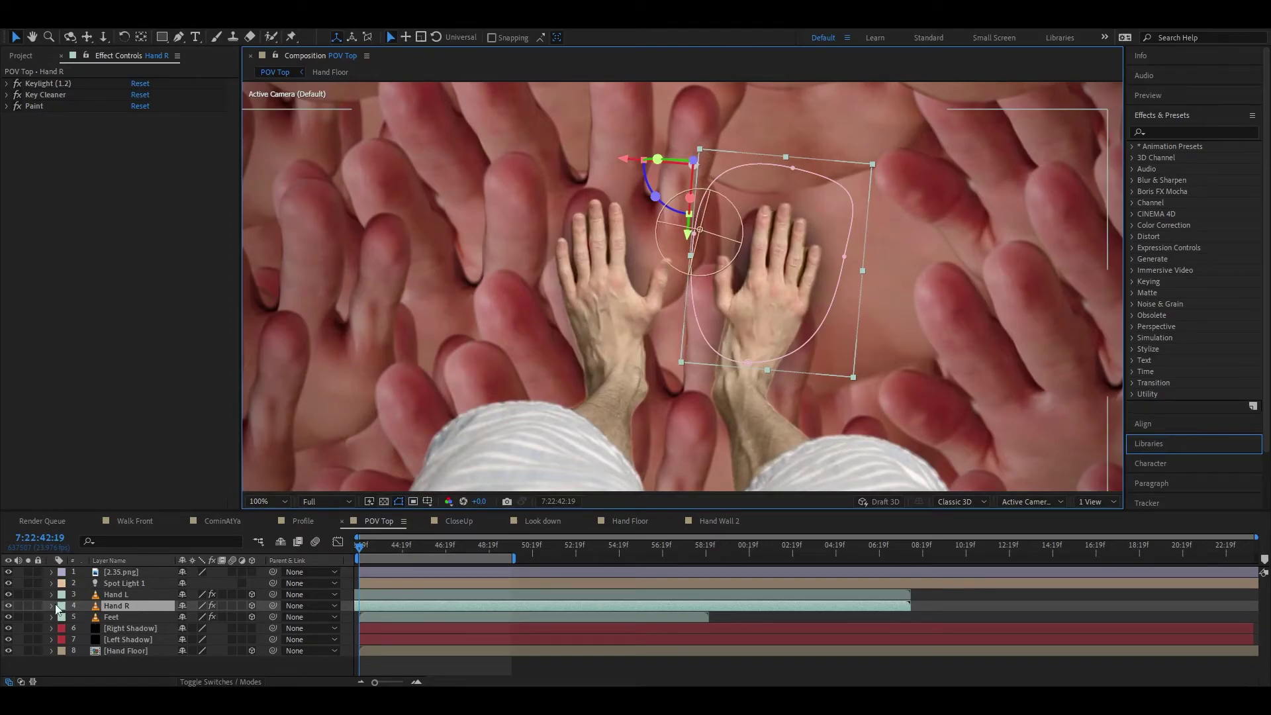
Step: Compare Hand R with Keylight off and on, and solo the layer with Keylight, Key Cleaner and Paint switched off
left_click(18, 84)
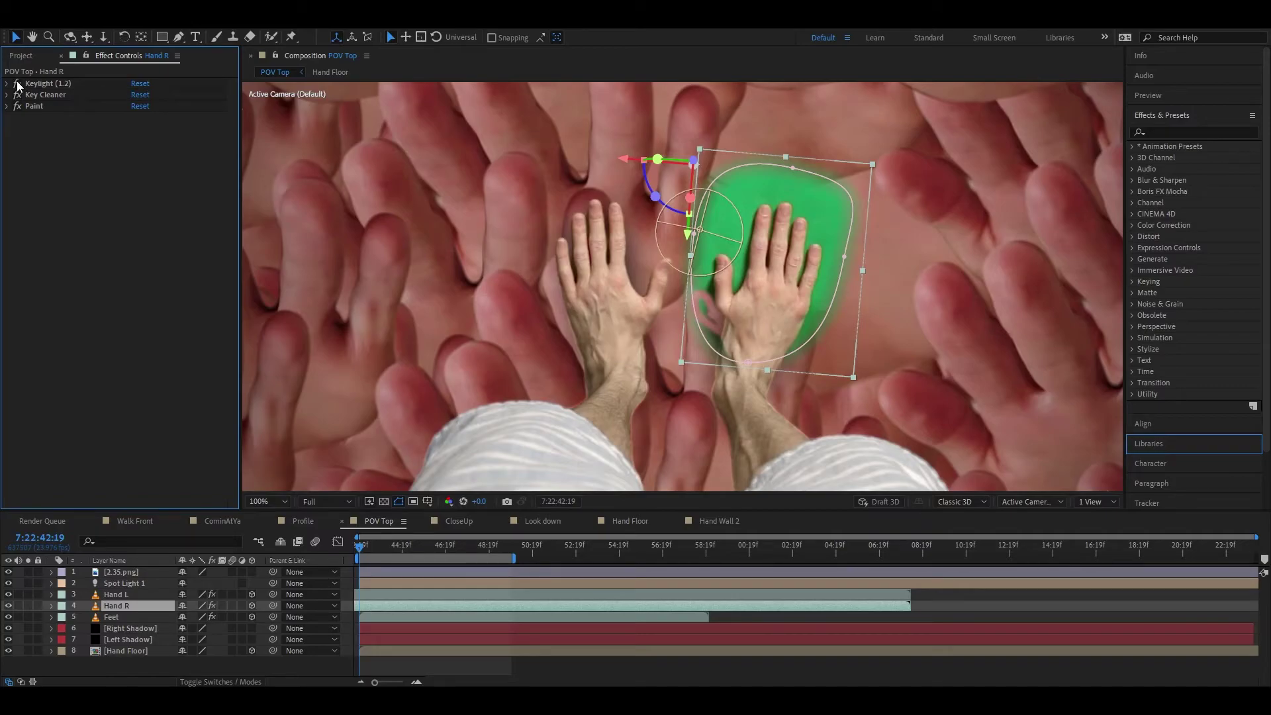
left_click(18, 85)
left_click(28, 606)
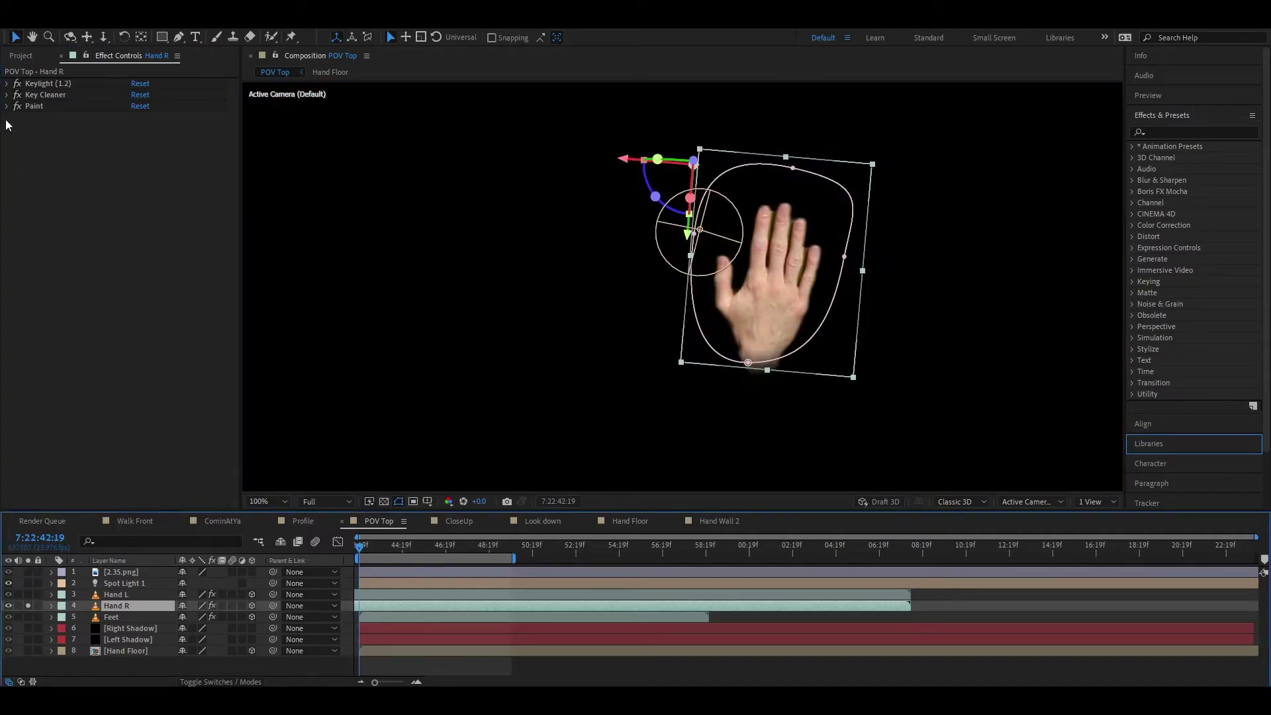
left_click(18, 84)
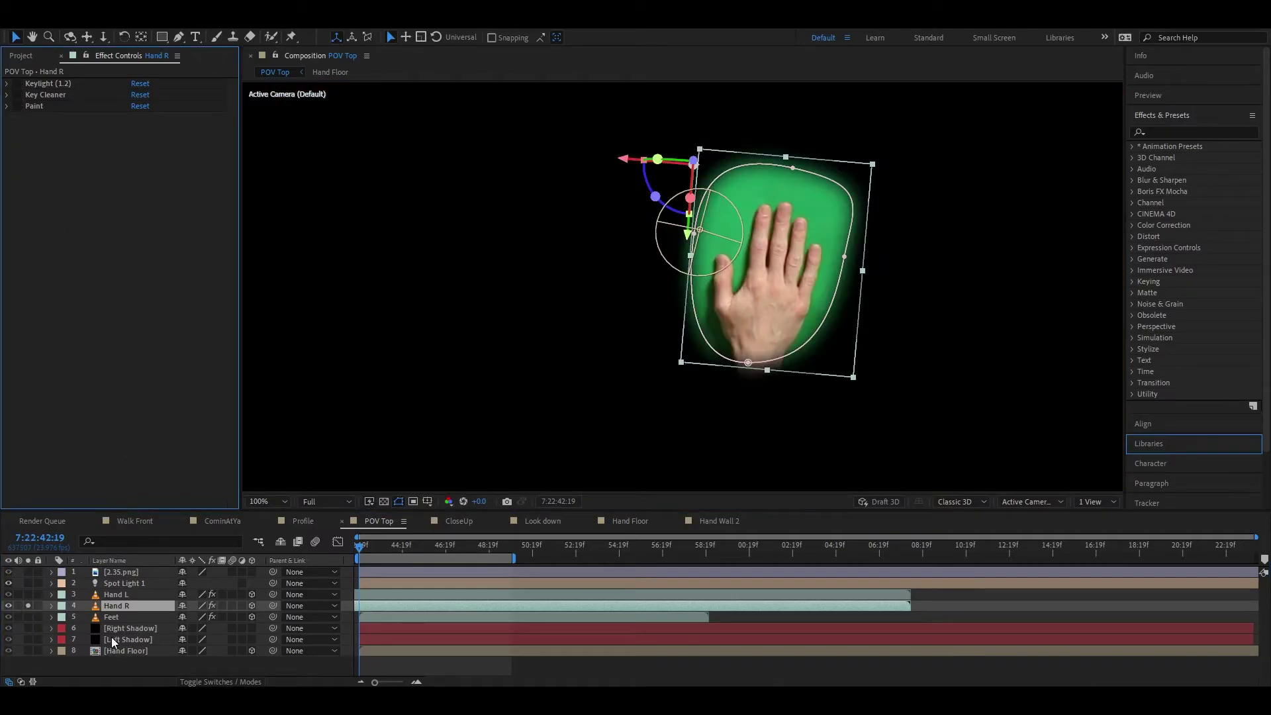
Step: Set Hand R's Mask 1 to None and view its full green-screen footage at 50% and 100%
key("m")
left_click(197, 617)
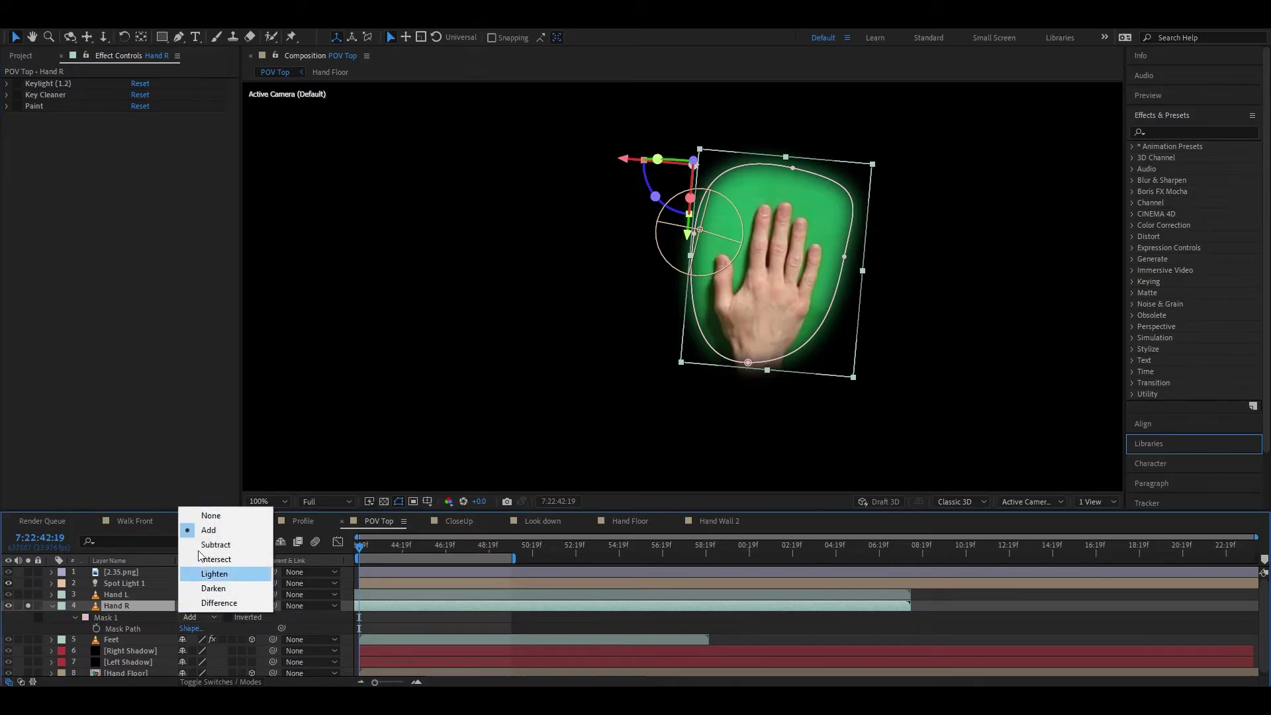
left_click(213, 516)
key("comma")
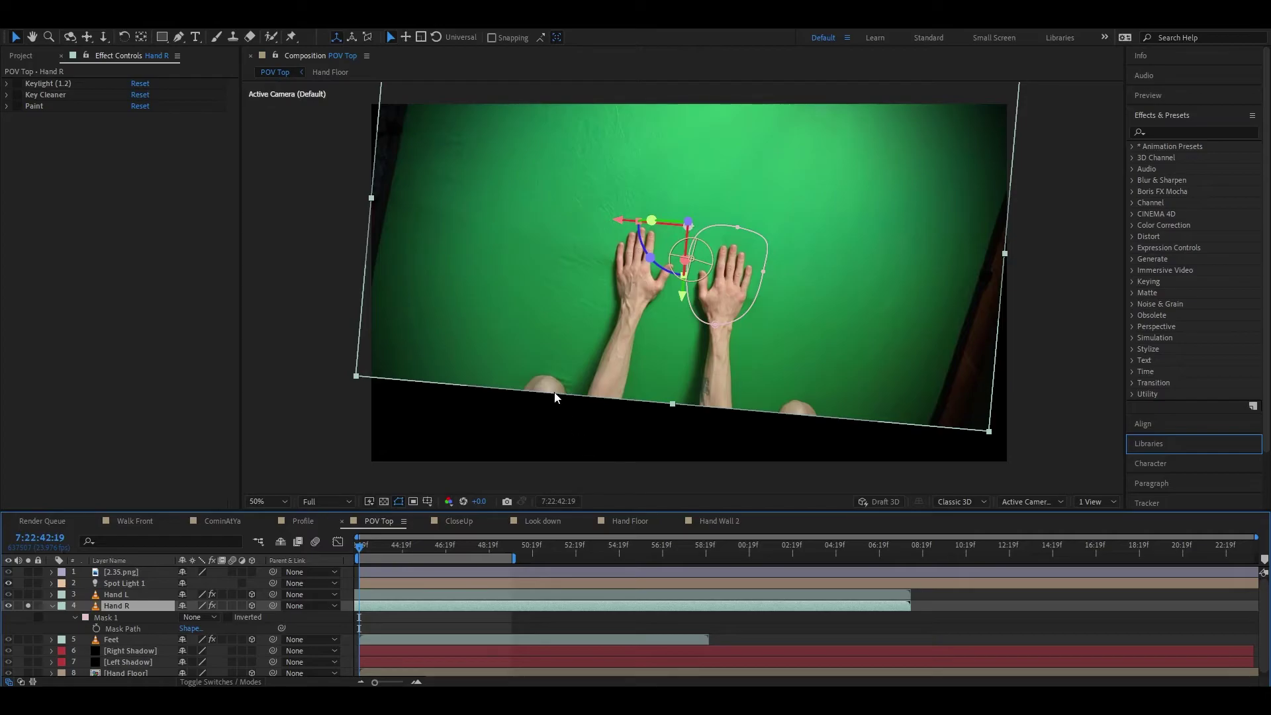
key("period")
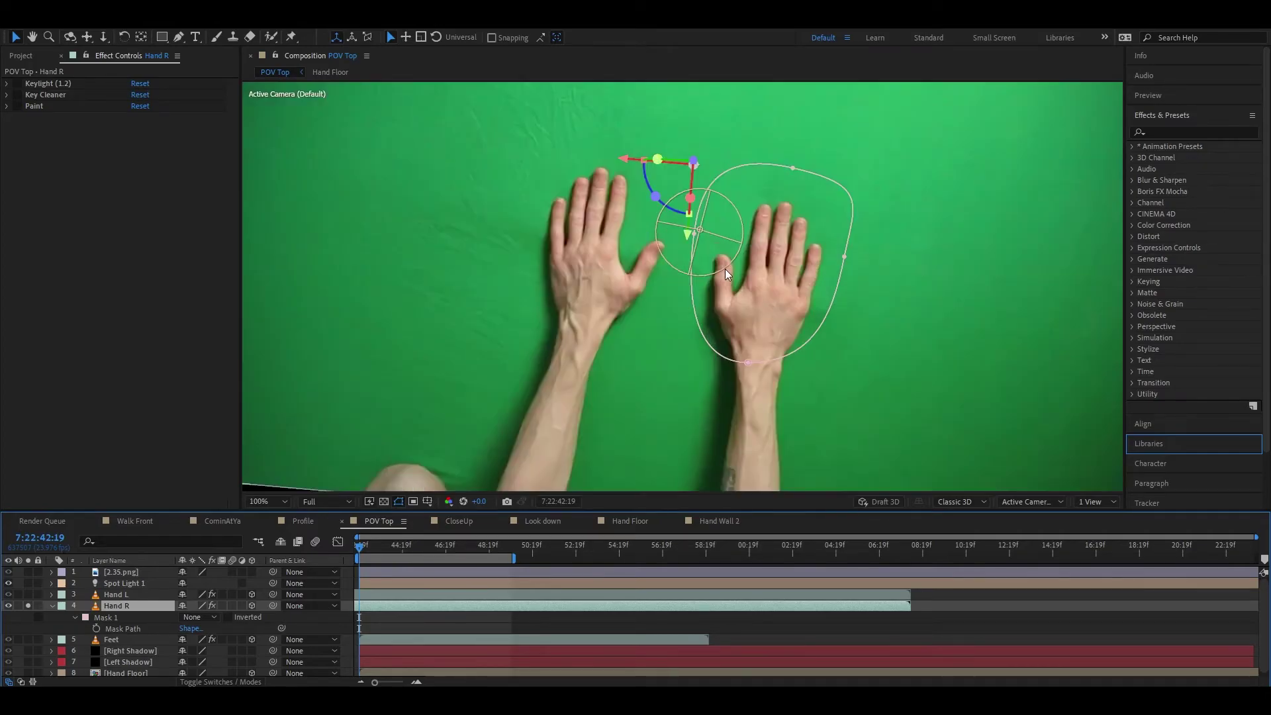
Step: Set Hand R's Mask 1 to Add and turn its Keylight, Key Cleaner and Paint effects back on
left_click(198, 617)
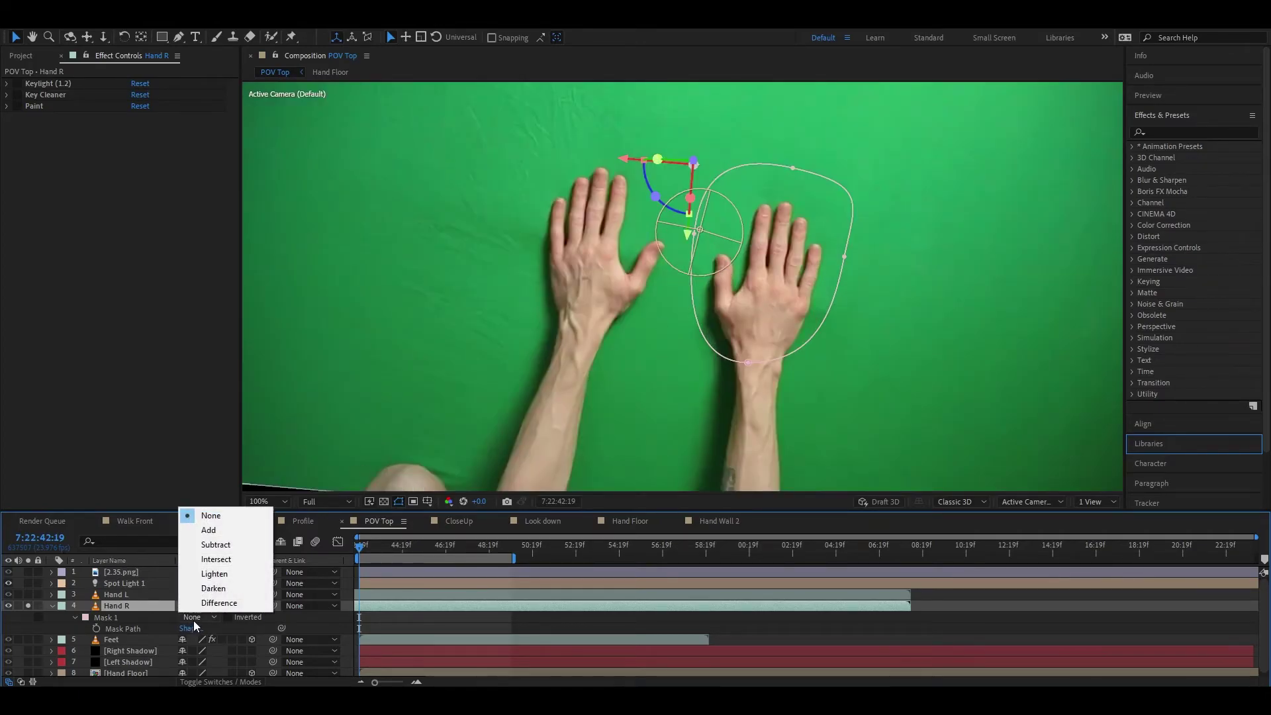
left_click(263, 530)
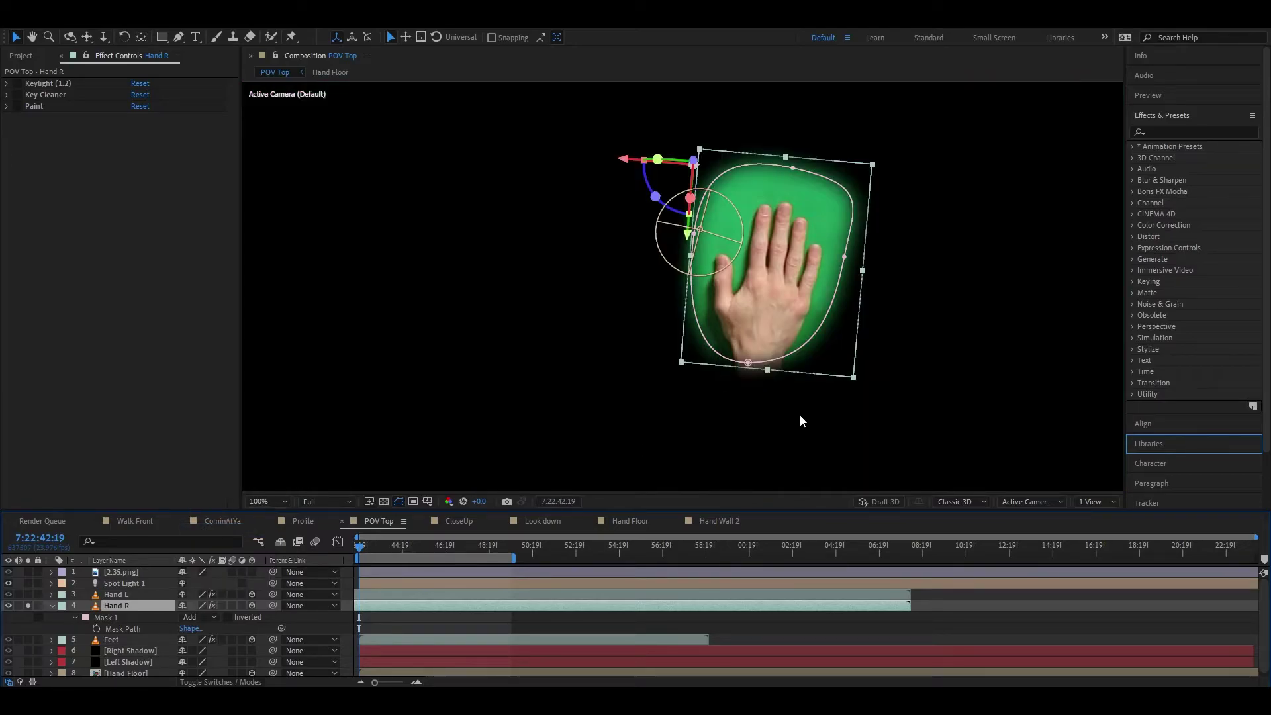
left_click(18, 84)
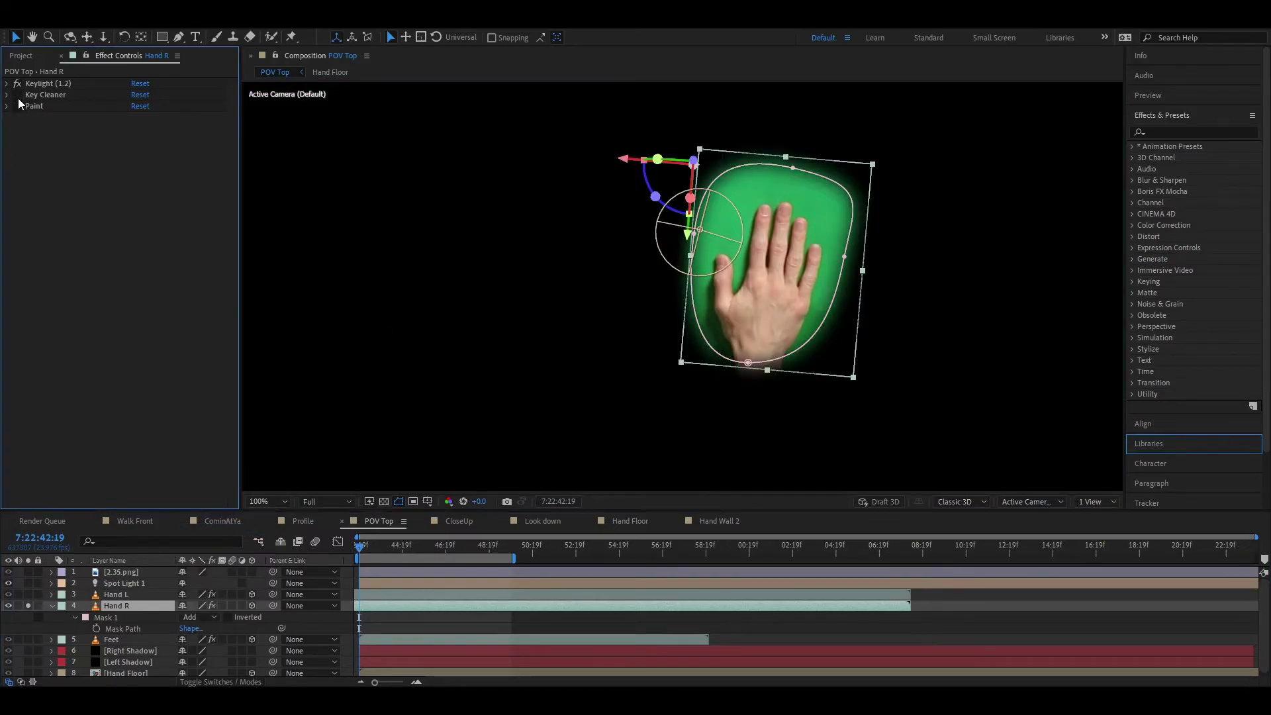
left_click(18, 106)
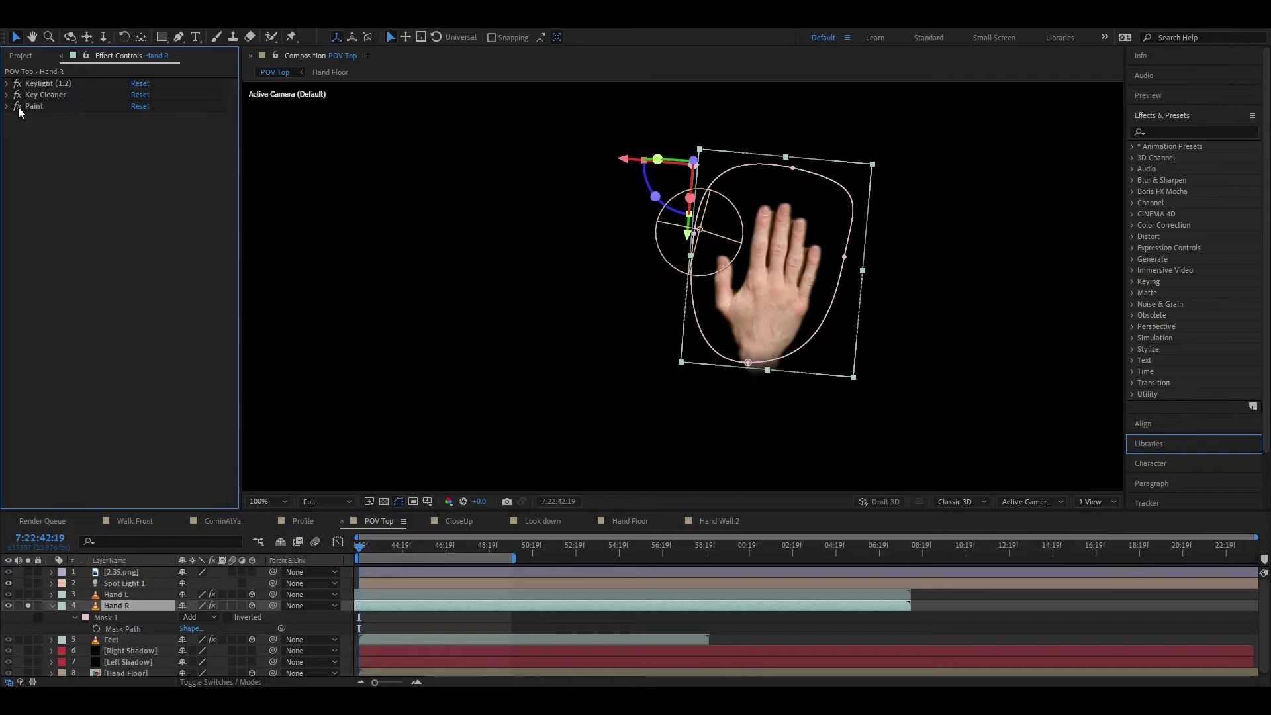
Step: Compare the keyed right hand with the Paint effect off and on, leaving it on, and turn off Hand R's solo
left_click(18, 106)
left_click(17, 106)
left_click(18, 106)
left_click(18, 105)
left_click(28, 605)
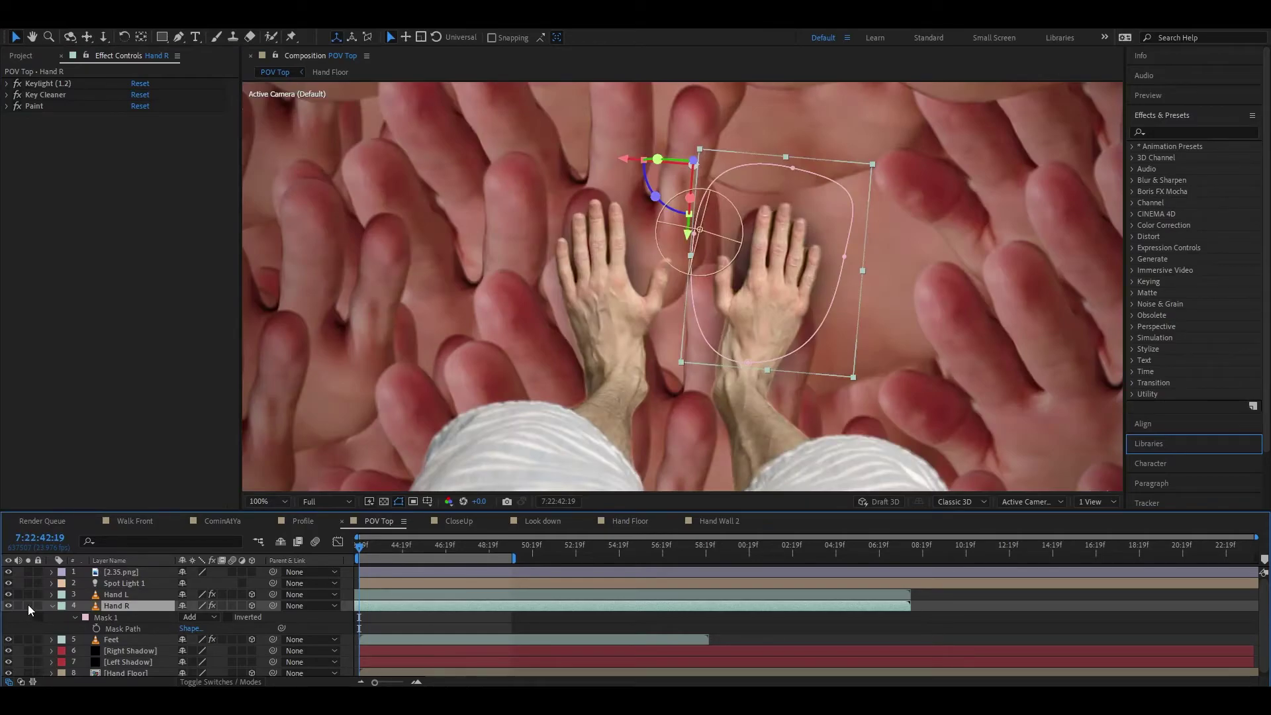
Step: Examine the full POV Top composite and the keyed hands at 100%, and select Hand R to see its mask outline
left_click(218, 444)
key("comma")
key("comma")
key("comma")
key("comma")
left_click(467, 397)
key("period")
key("period")
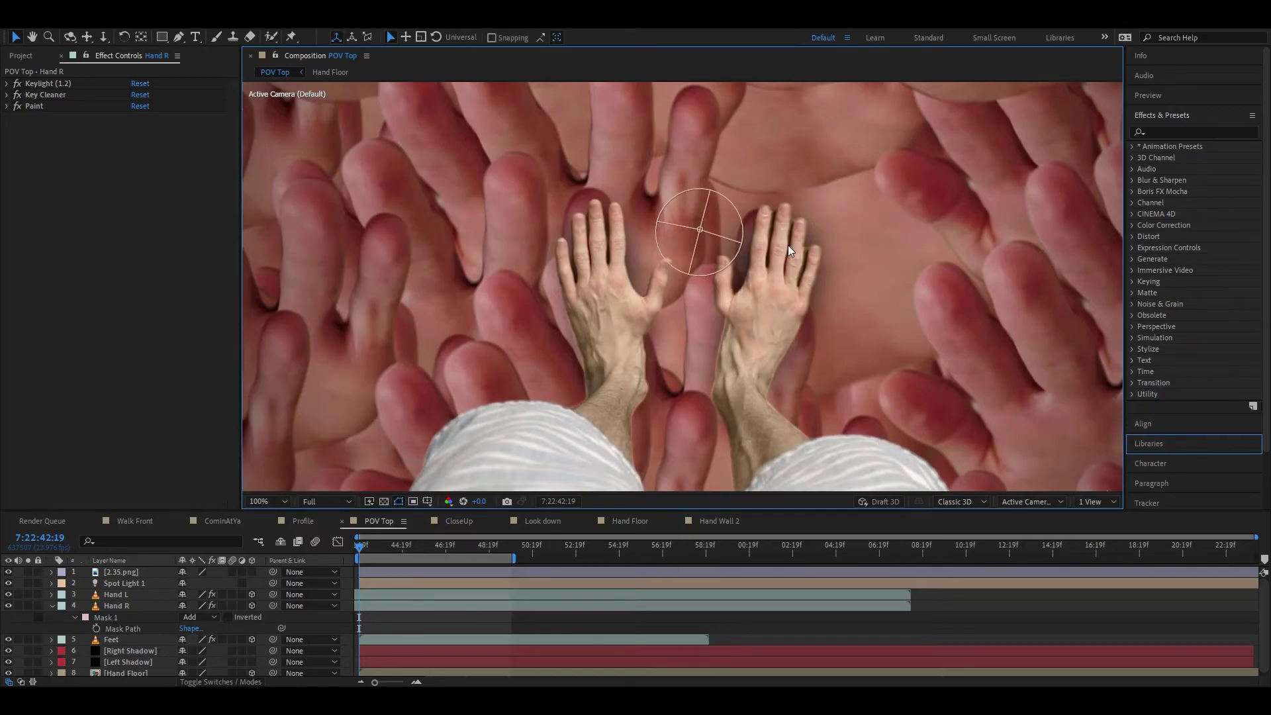
left_click(125, 606)
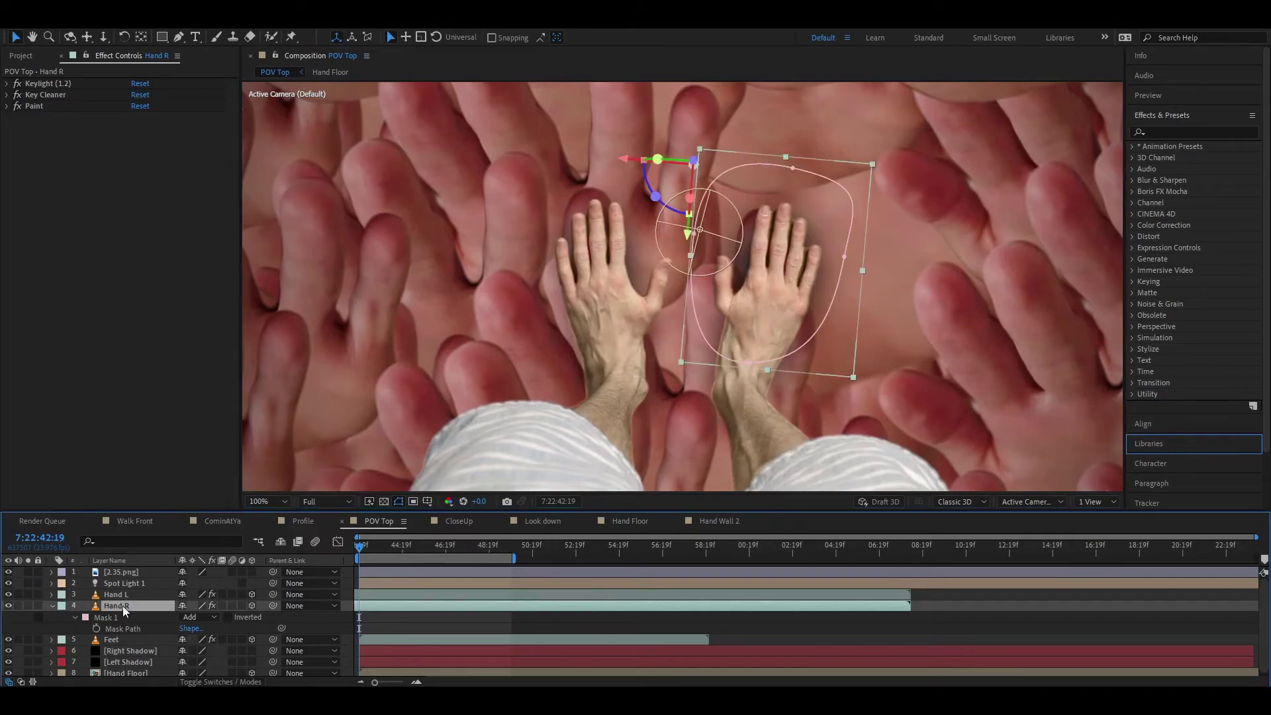
Step: Set the feather of Hand L's Mask 1 to 0 pixels and inspect the edge at the wrist at 200%
left_click(121, 595)
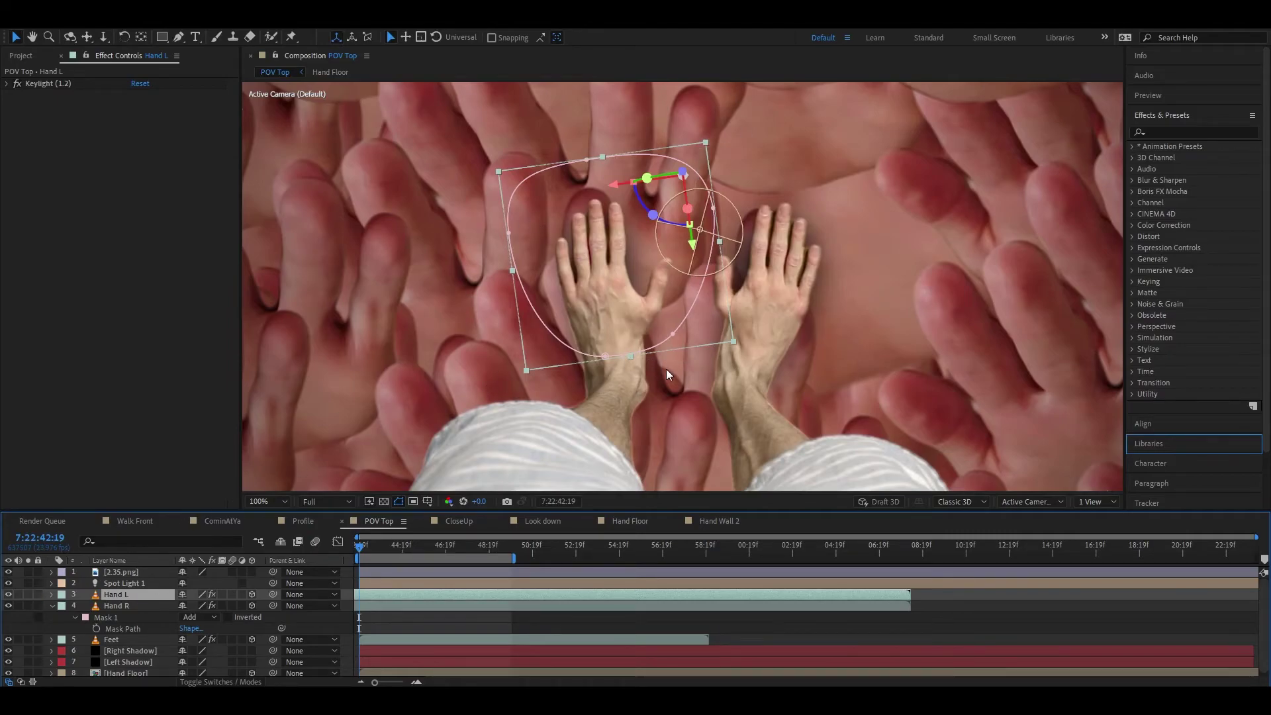
key("period")
left_click_drag(713, 380, 693, 364)
left_click(53, 605)
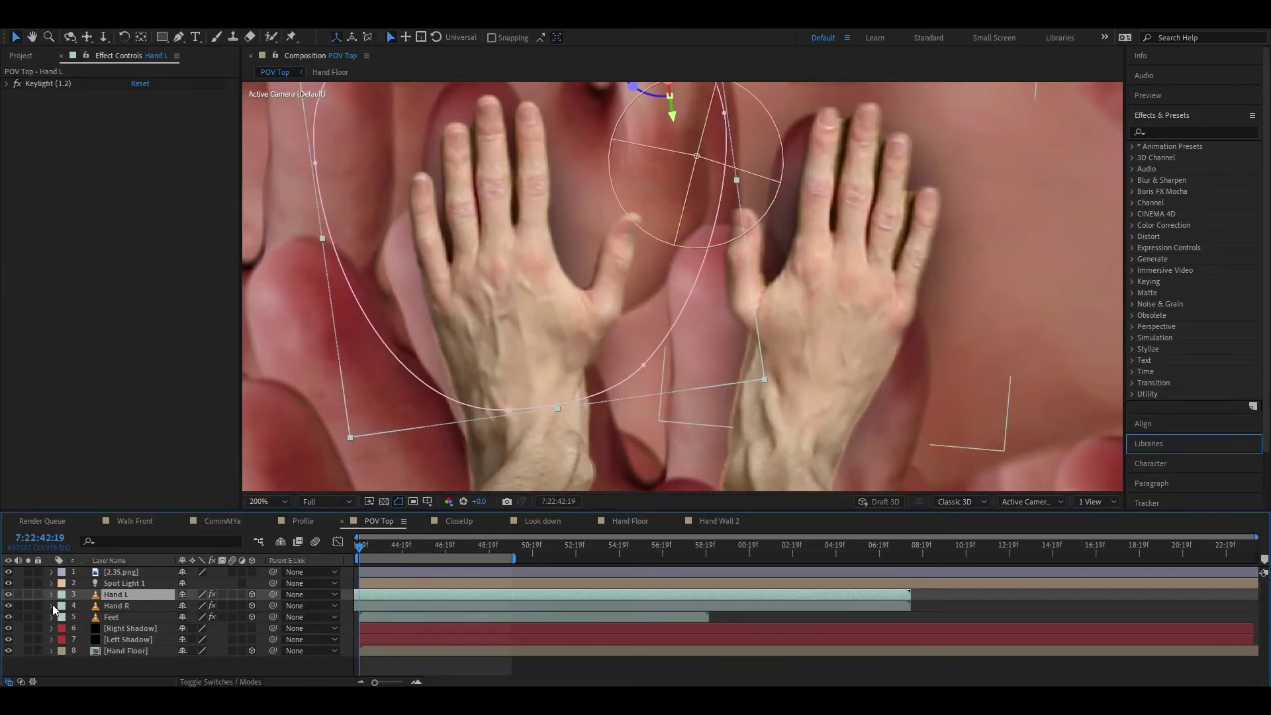
key("m")
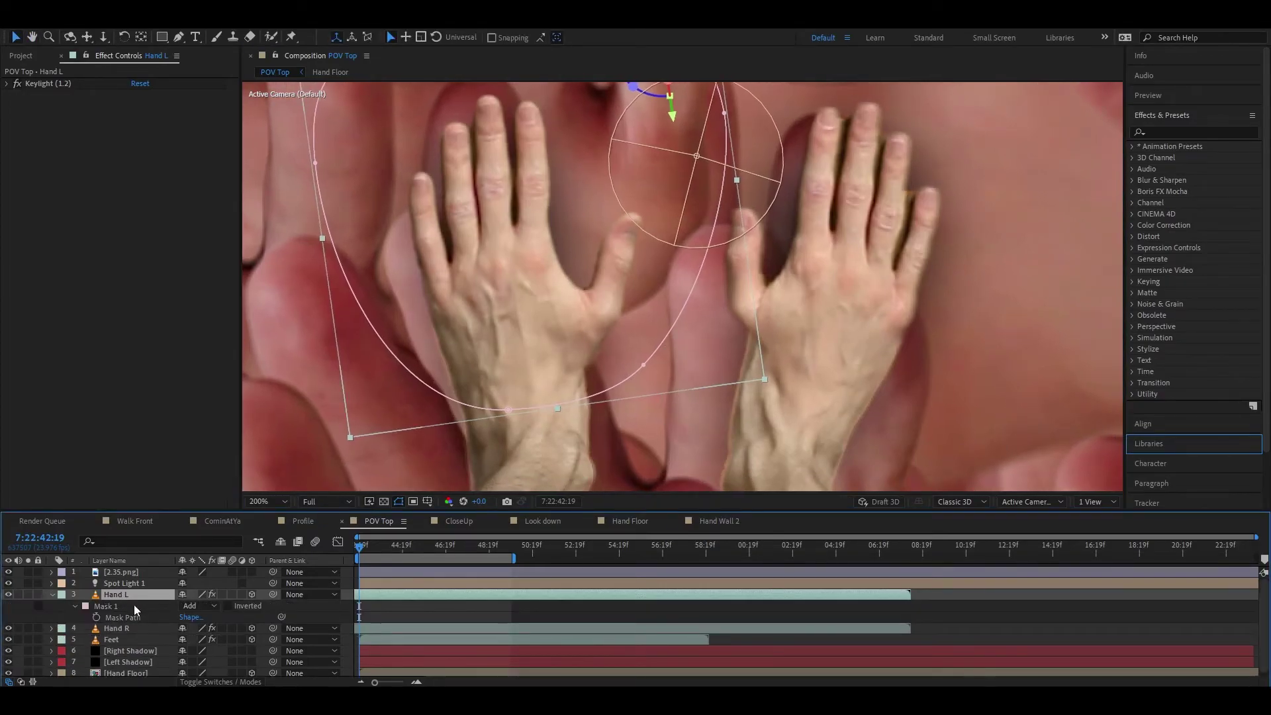
key("m")
left_click(196, 628)
type("0")
key("Return")
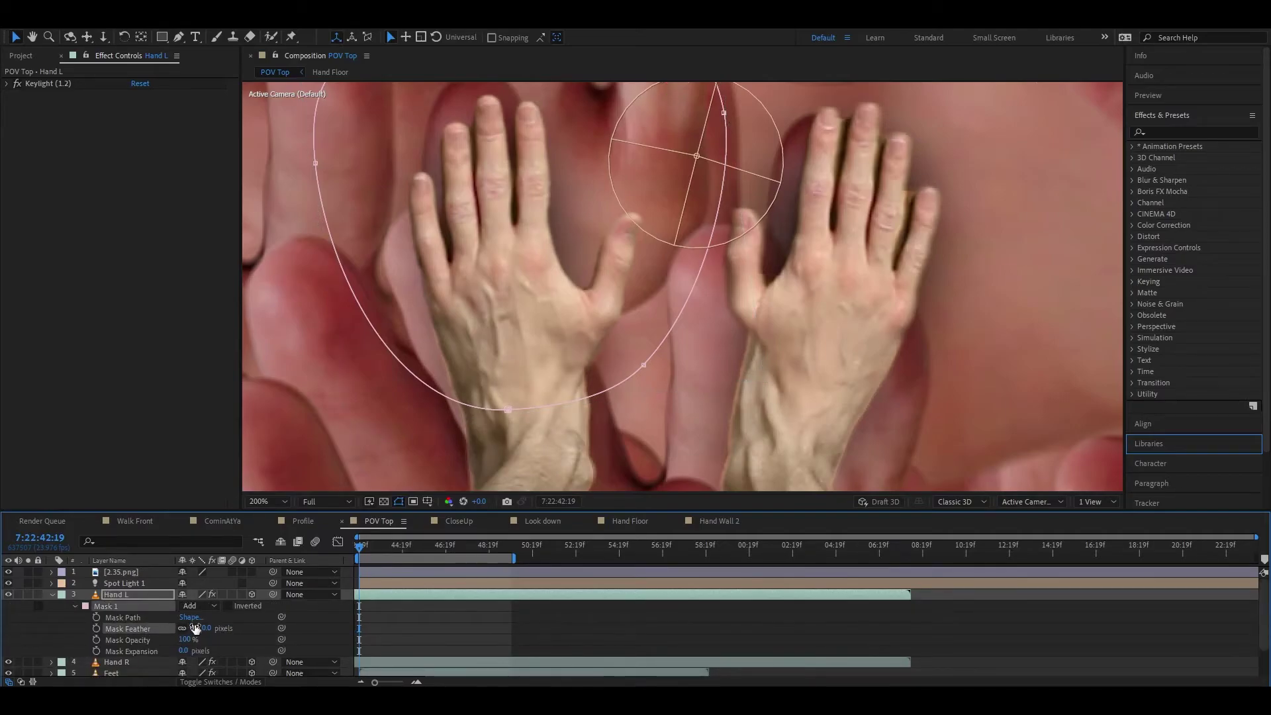
left_click(286, 408)
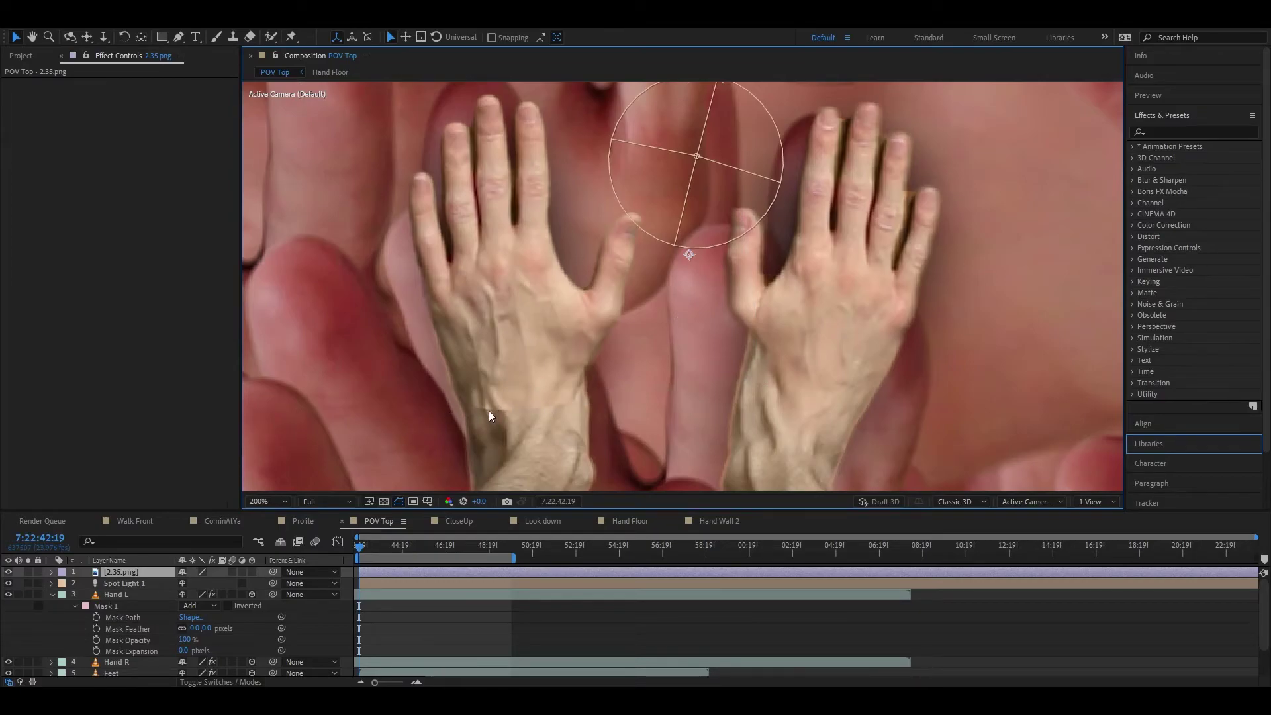
left_click(122, 595)
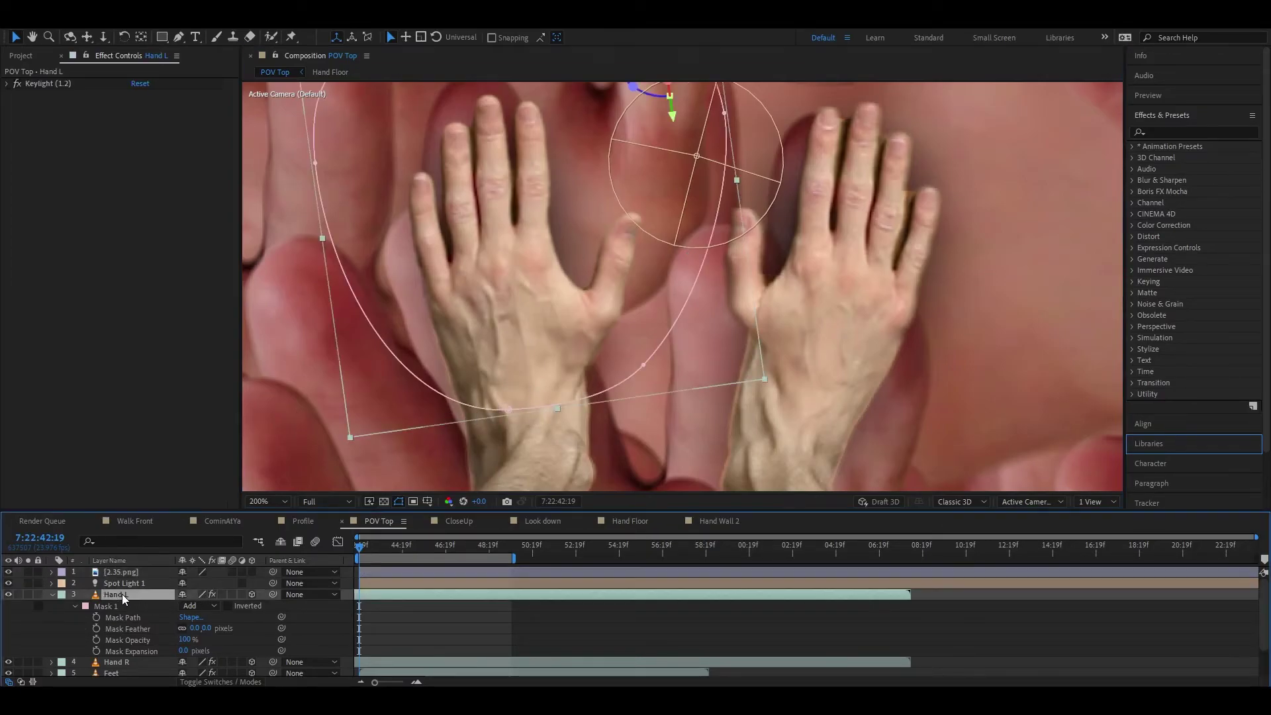
Step: Compare the Feet layer with its Paint effect off and on, inspecting the left hand's skin at up to 400%
left_click(114, 673)
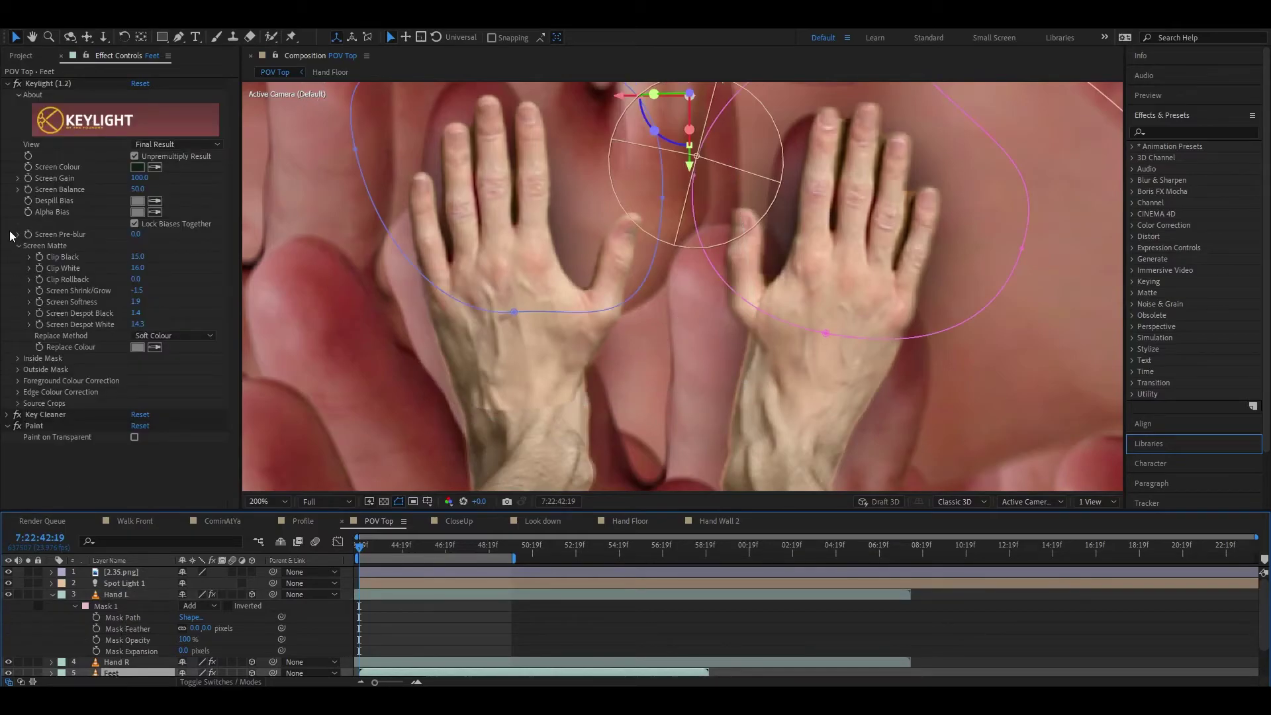
left_click(17, 427)
left_click(17, 427)
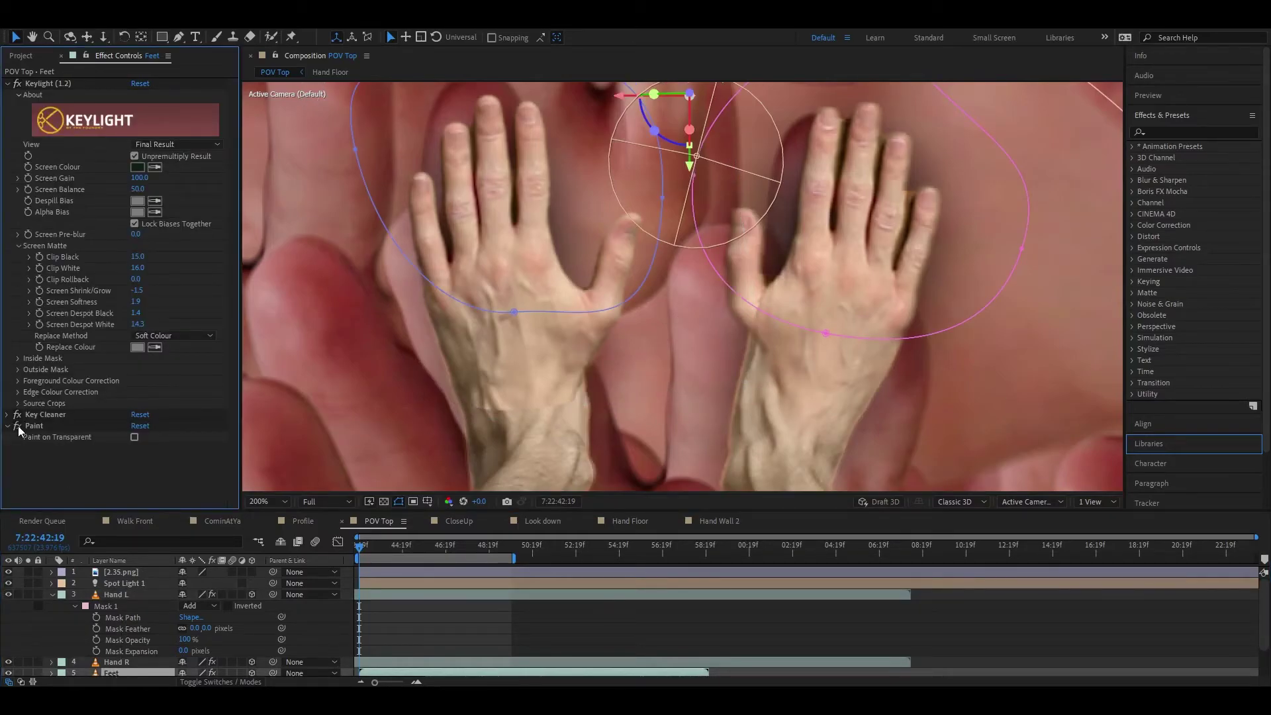
left_click(17, 427)
left_click(18, 427)
left_click(18, 427)
left_click(18, 427)
left_click(18, 427)
scroll(423, 289, "up", 2)
left_click_drag(411, 303, 795, 335)
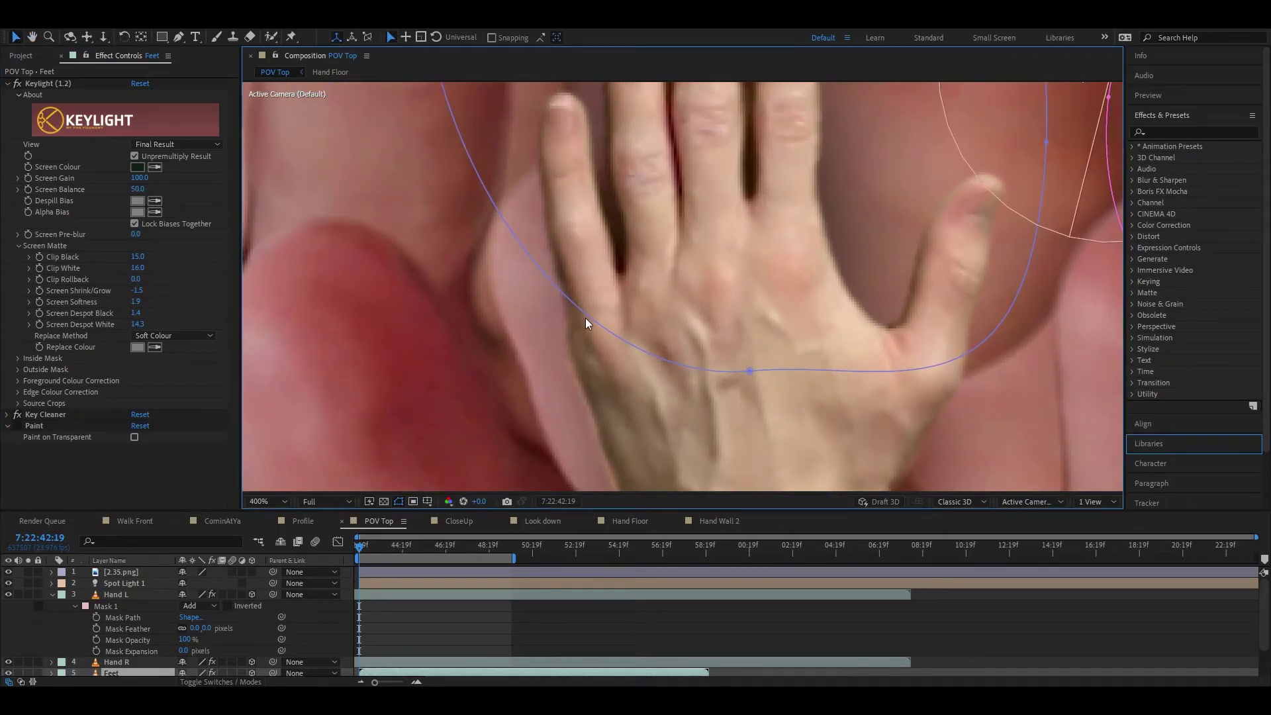
left_click(19, 425)
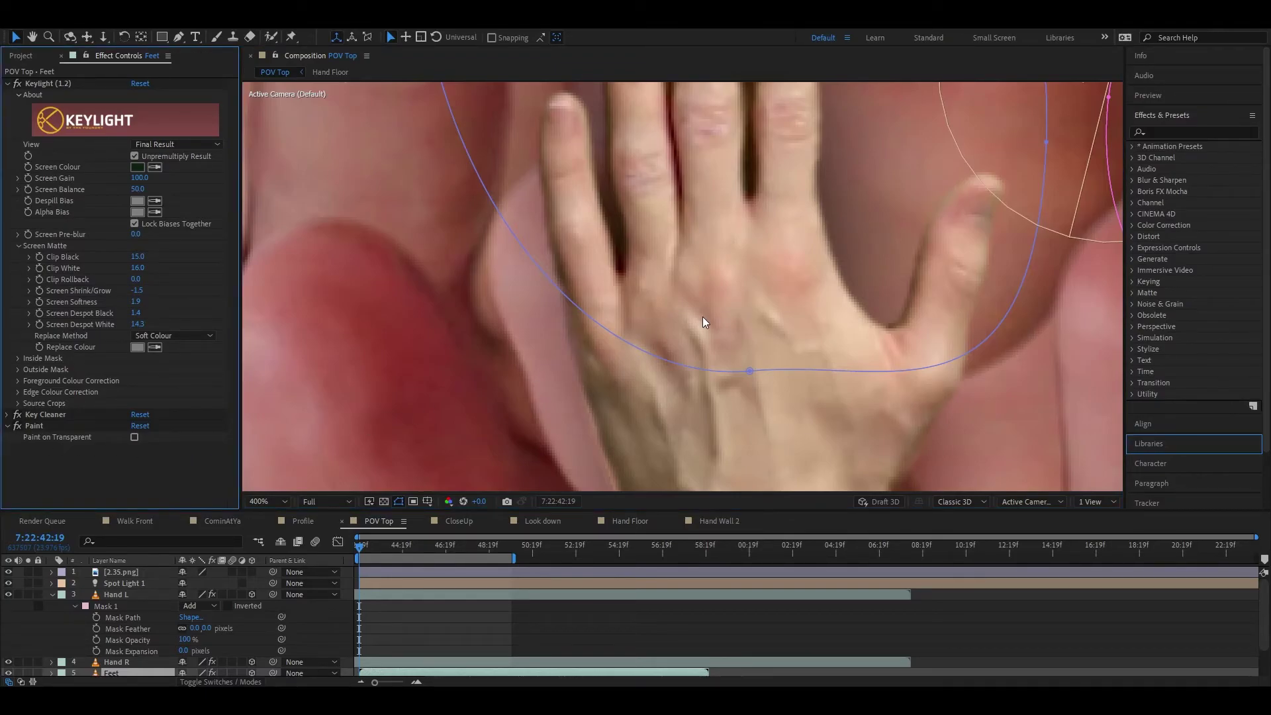
scroll(701, 316, "down", 4)
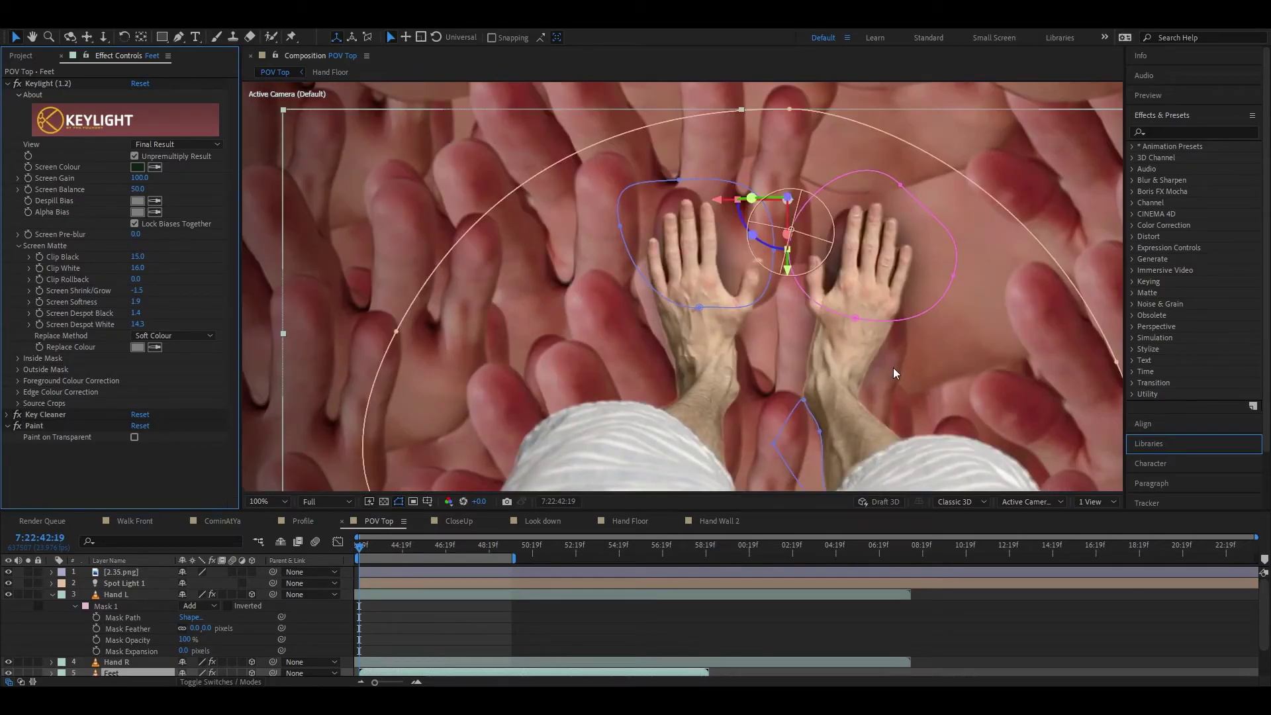
Step: Undo the feather change on Hand L's Mask 1 and collapse the layer's mask properties
scroll(900, 352, "up", 2)
left_click_drag(905, 349, 612, 340)
key("v")
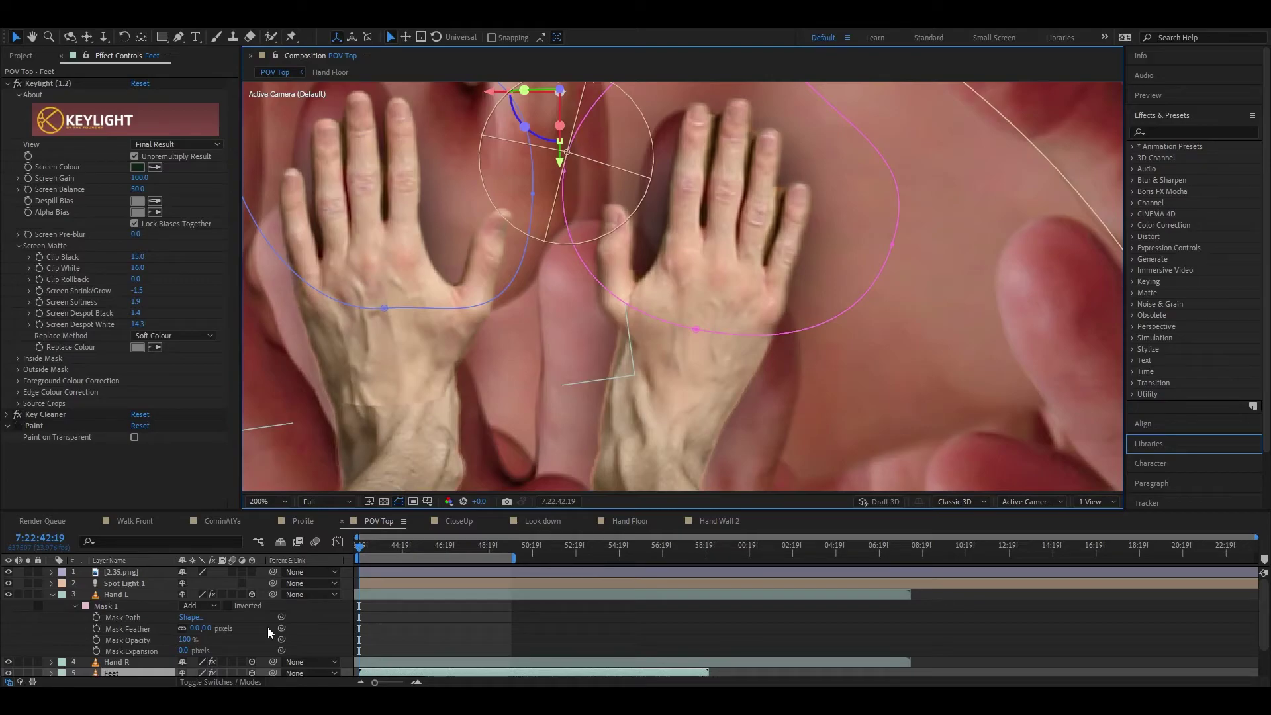
key("ctrl+z")
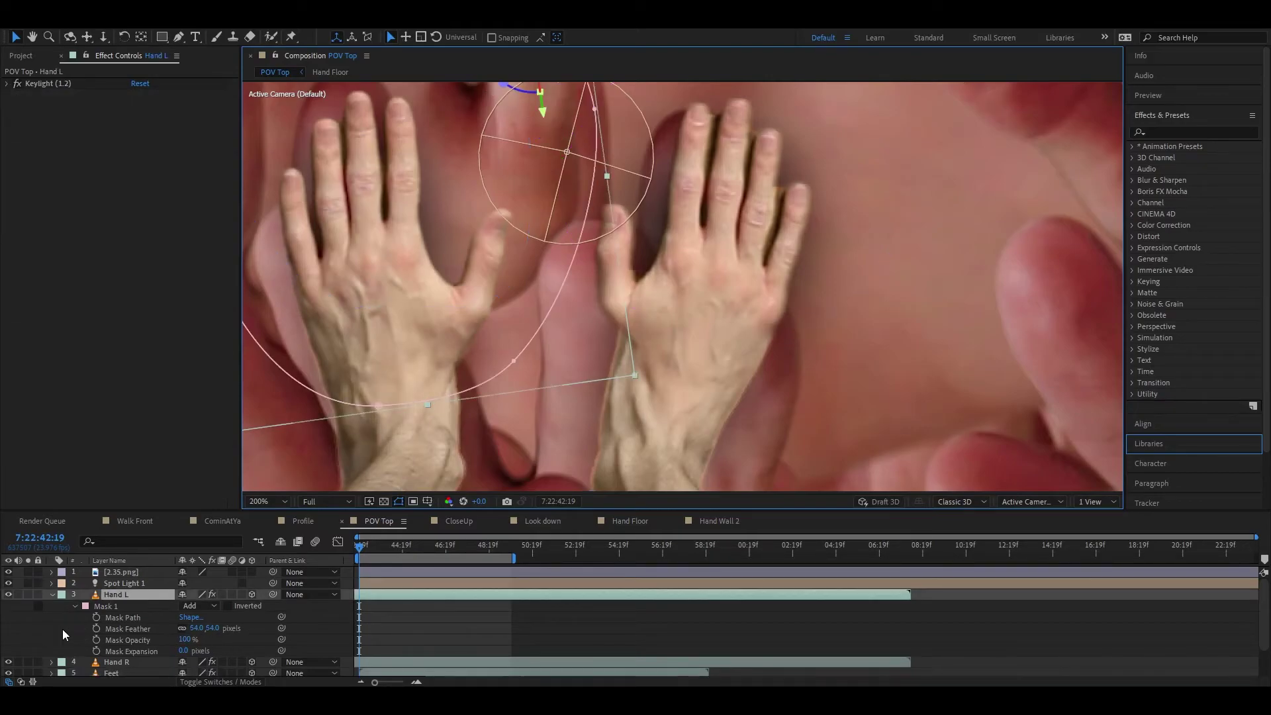
left_click(53, 595)
Step: Compare Hand R with its Paint effect off and on at the wrist, leaving it on, and deselect the layer
left_click(129, 607)
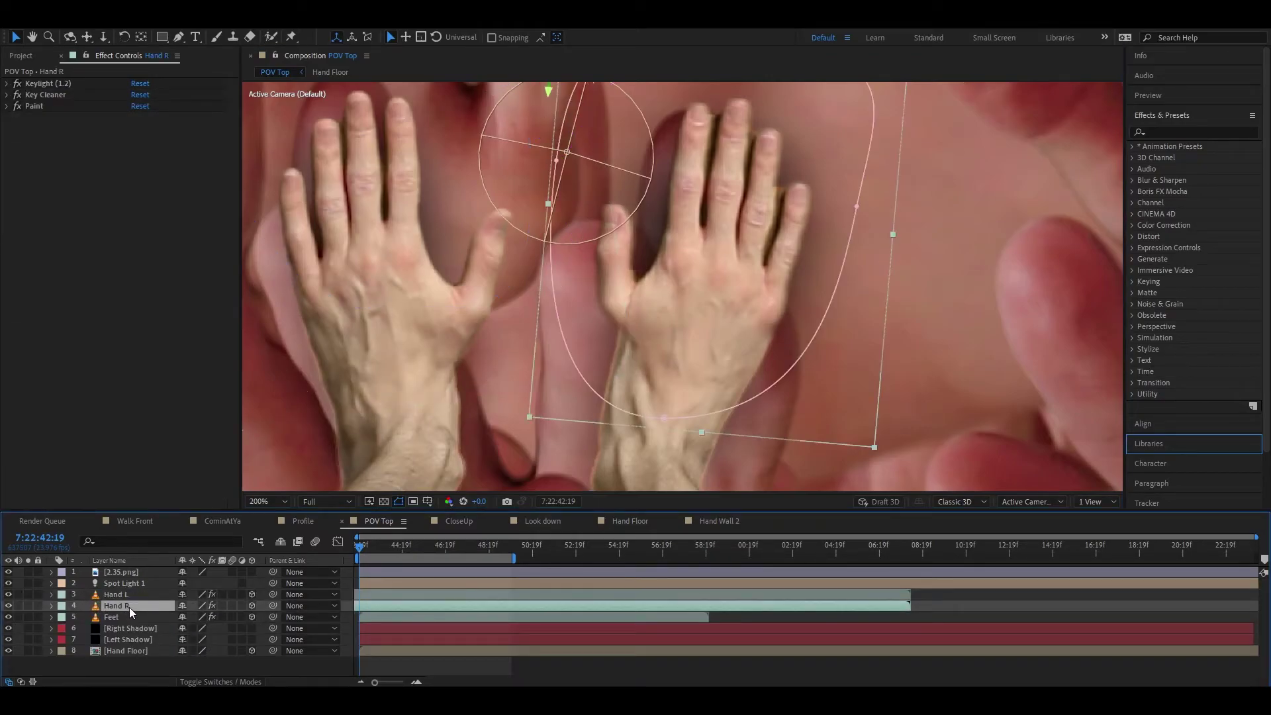
left_click(17, 106)
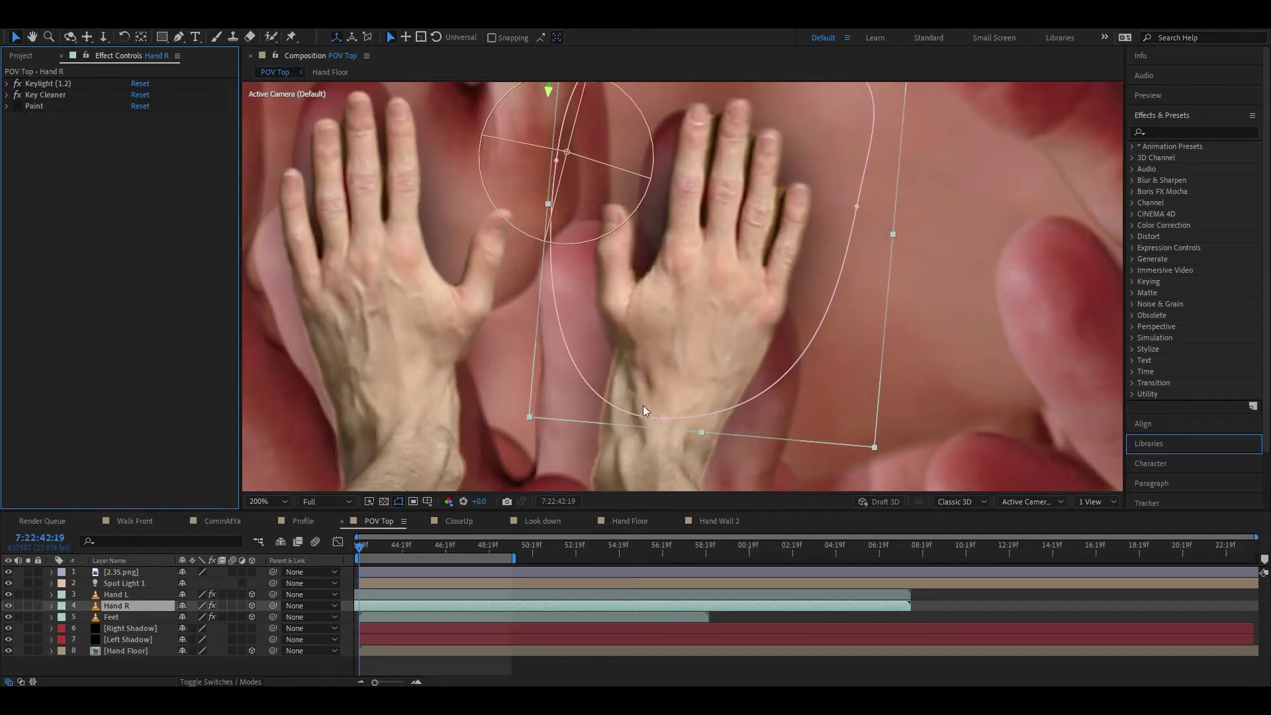
left_click(17, 106)
left_click(17, 106)
left_click(17, 106)
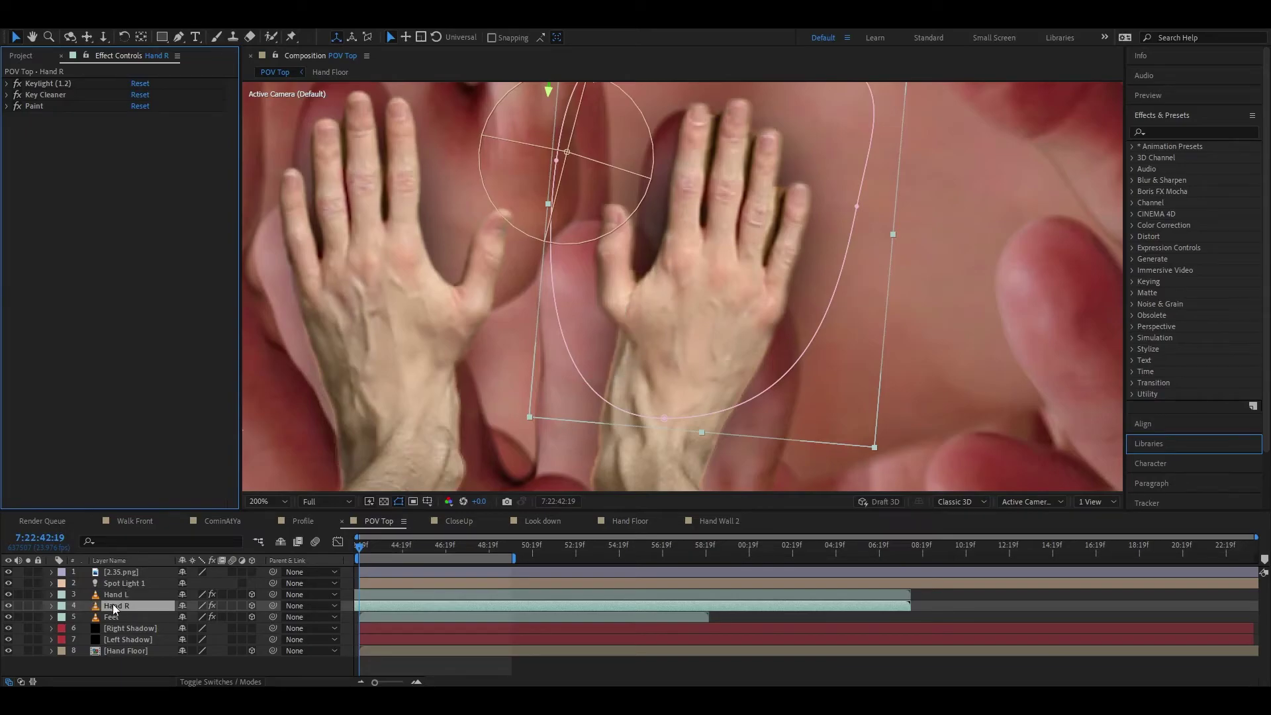
left_click(138, 668)
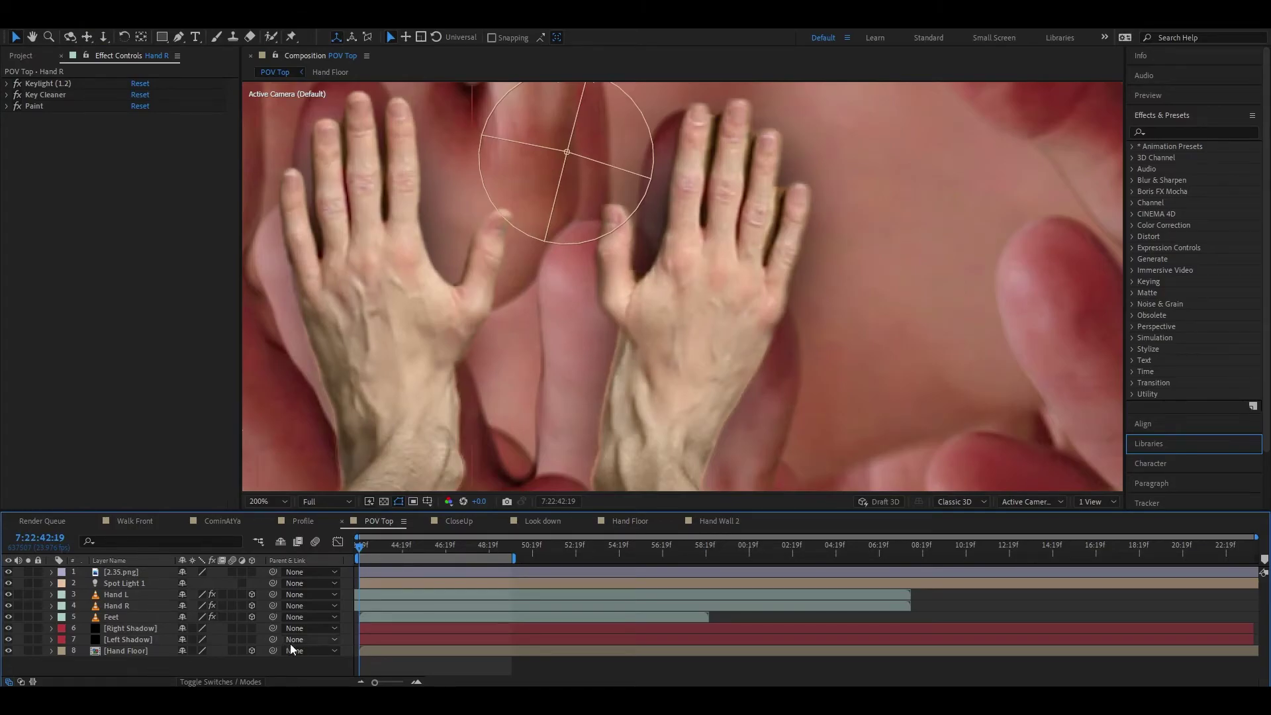
Step: Scrub POV Top between its start and about 7:22:46, viewing the hands at 200% and the whole frame at 50%
left_click_drag(538, 323, 630, 332)
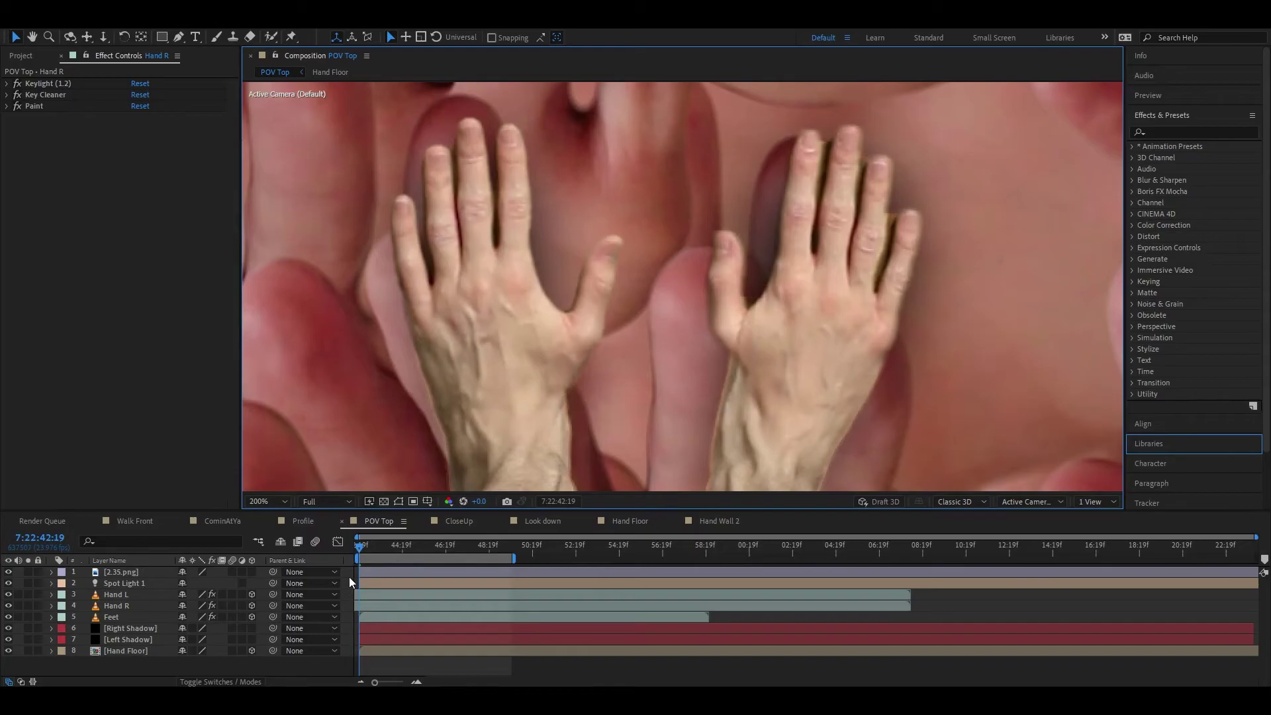
left_click_drag(360, 548, 411, 552)
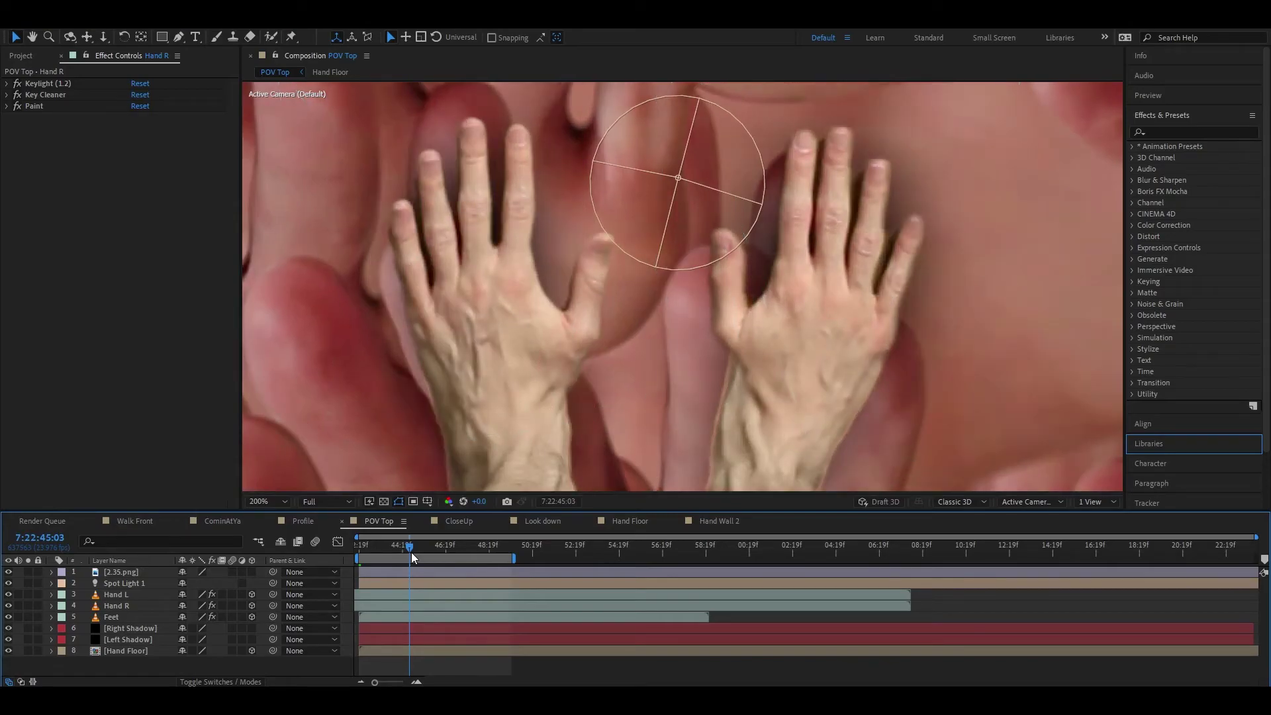
mouse_move(412, 552)
left_mouse_down()
mouse_move(471, 553)
mouse_move(435, 553)
left_mouse_up()
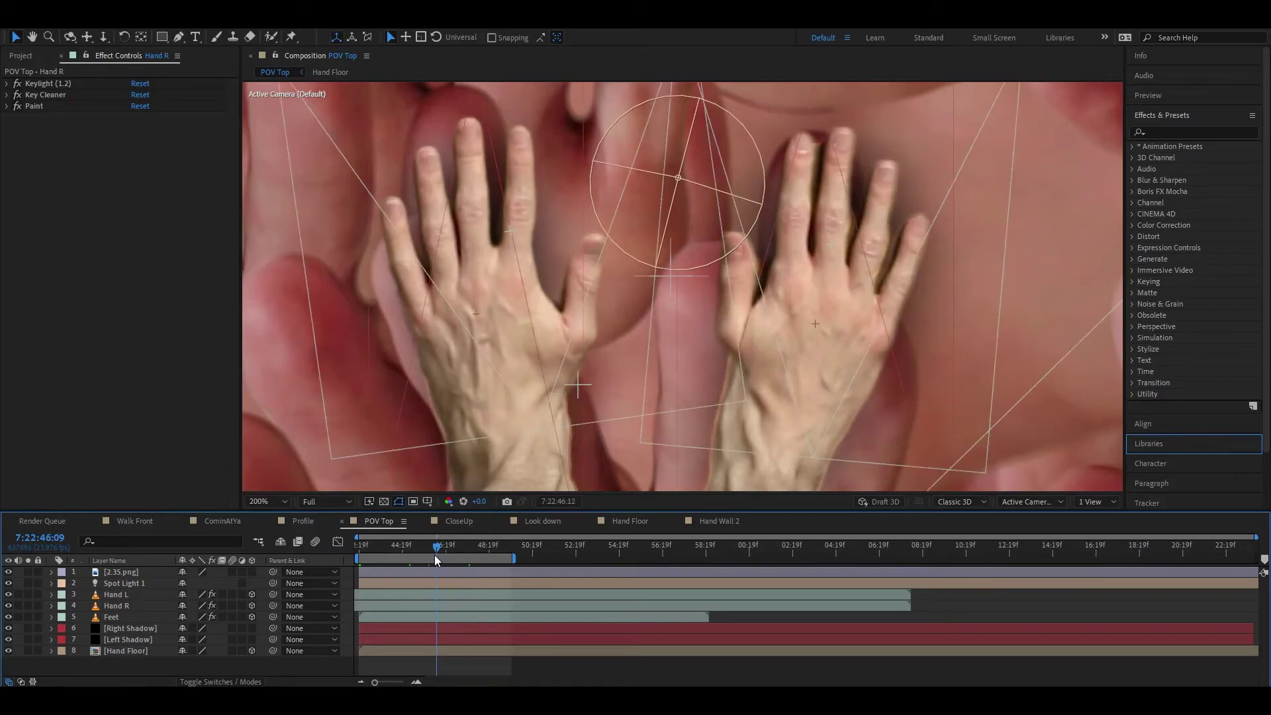
scroll(757, 267, "down", 2)
scroll(752, 282, "down", 1)
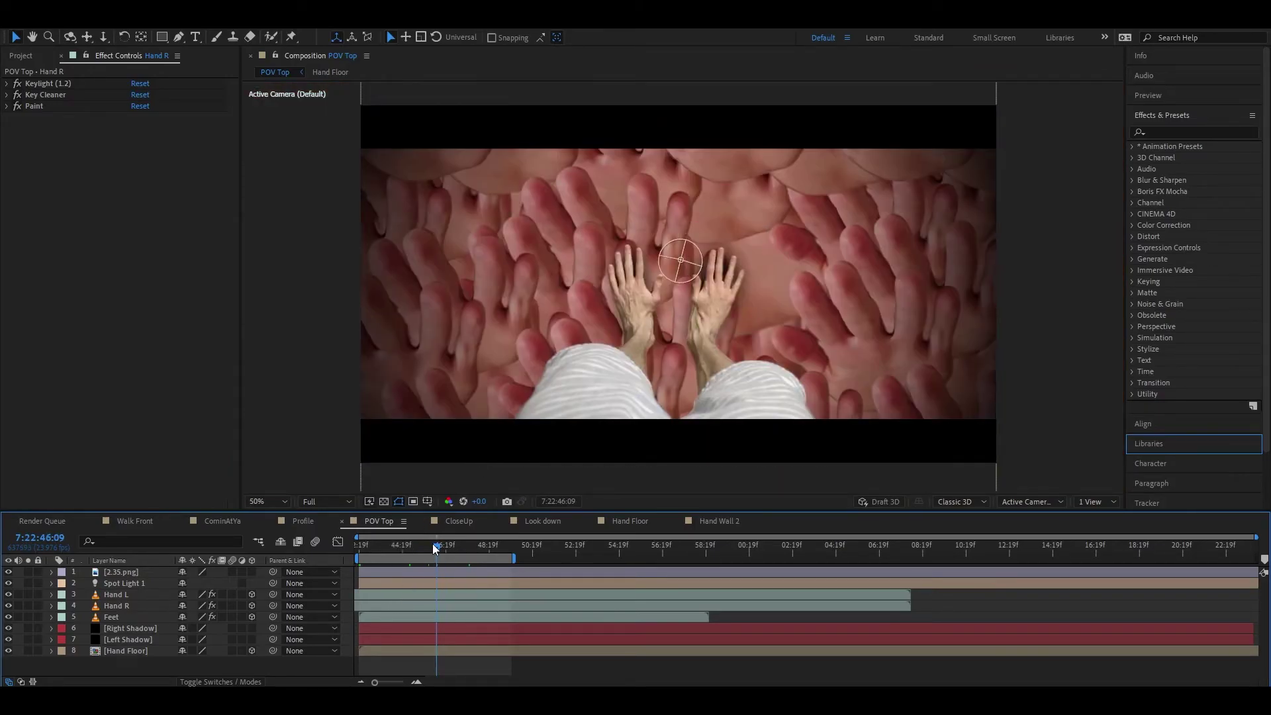
mouse_move(436, 546)
left_mouse_down()
mouse_move(408, 554)
mouse_move(434, 553)
left_mouse_up()
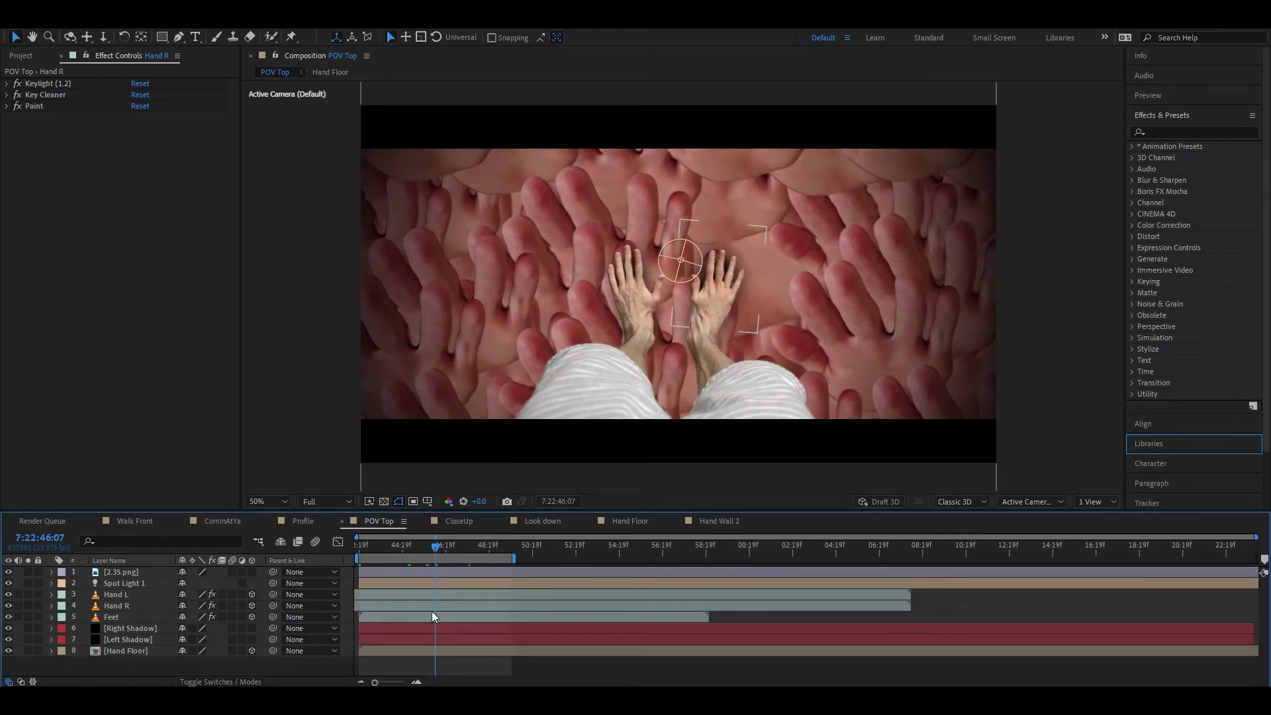
left_click_drag(435, 550, 296, 603)
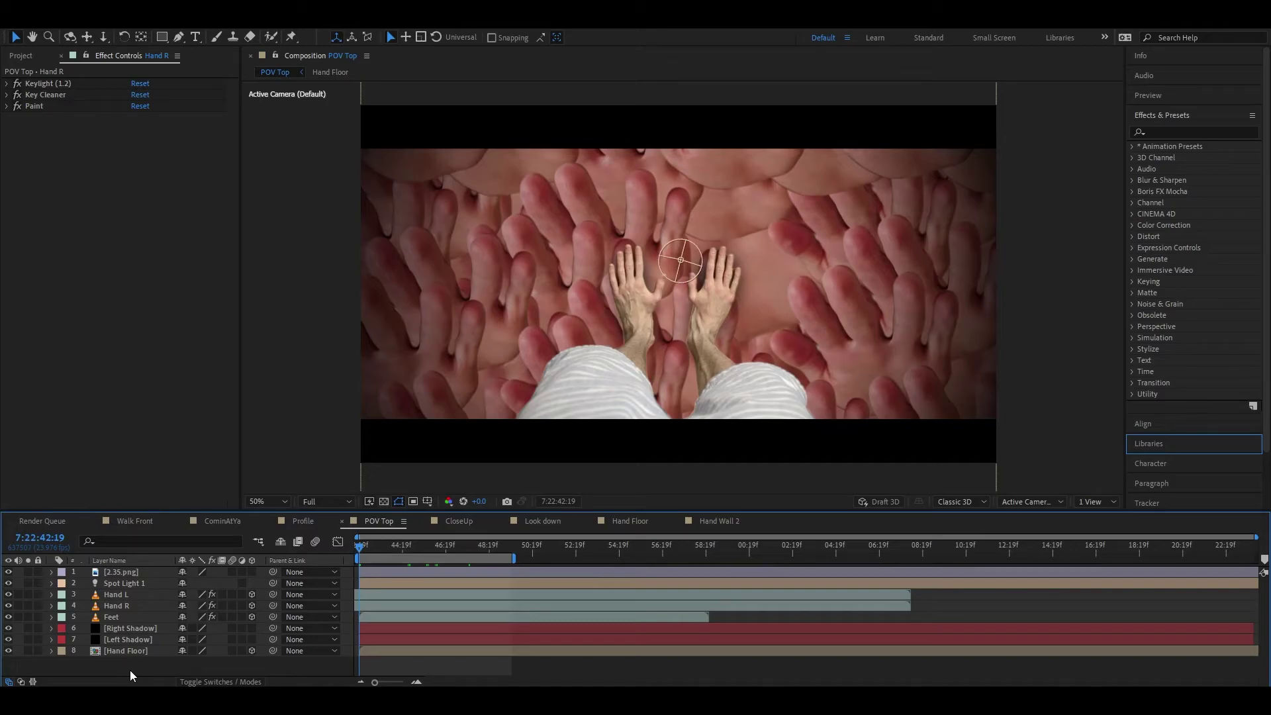
Step: Expand the project's Footage folder, open the green-screen clip MVI_8665.MOV and scrub through it
left_click(22, 56)
left_click(6, 188)
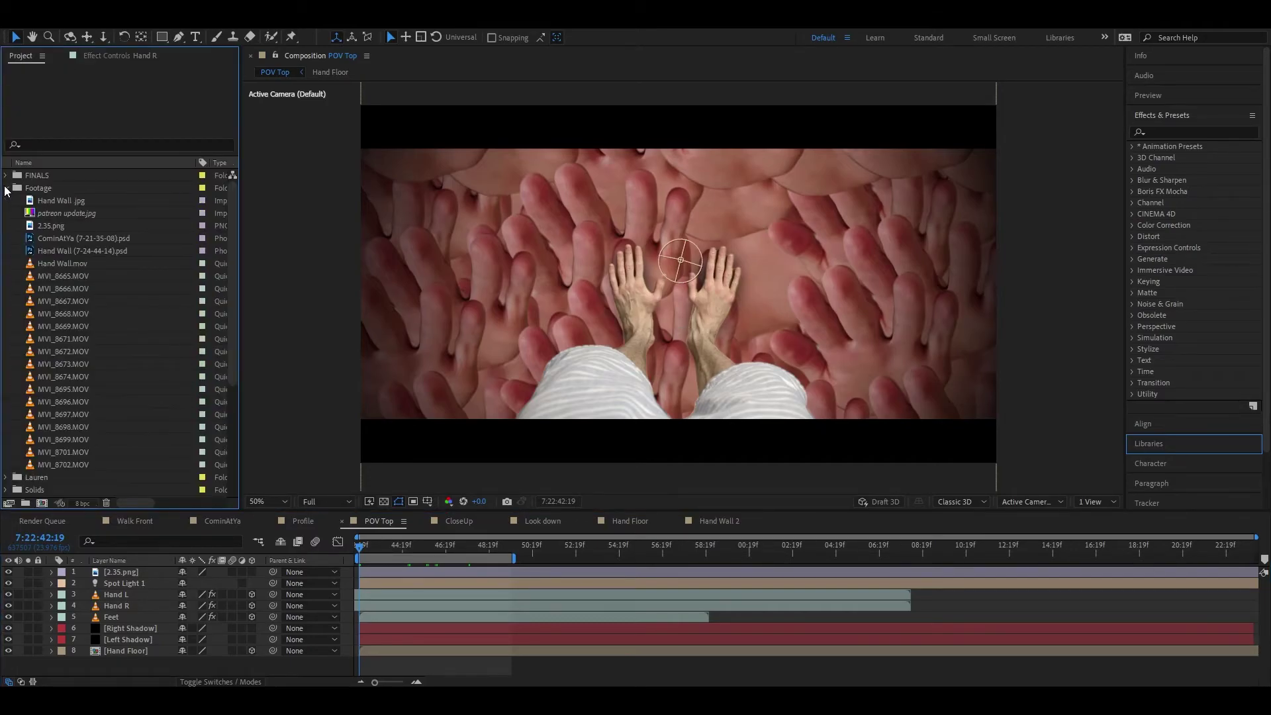
left_click(43, 277)
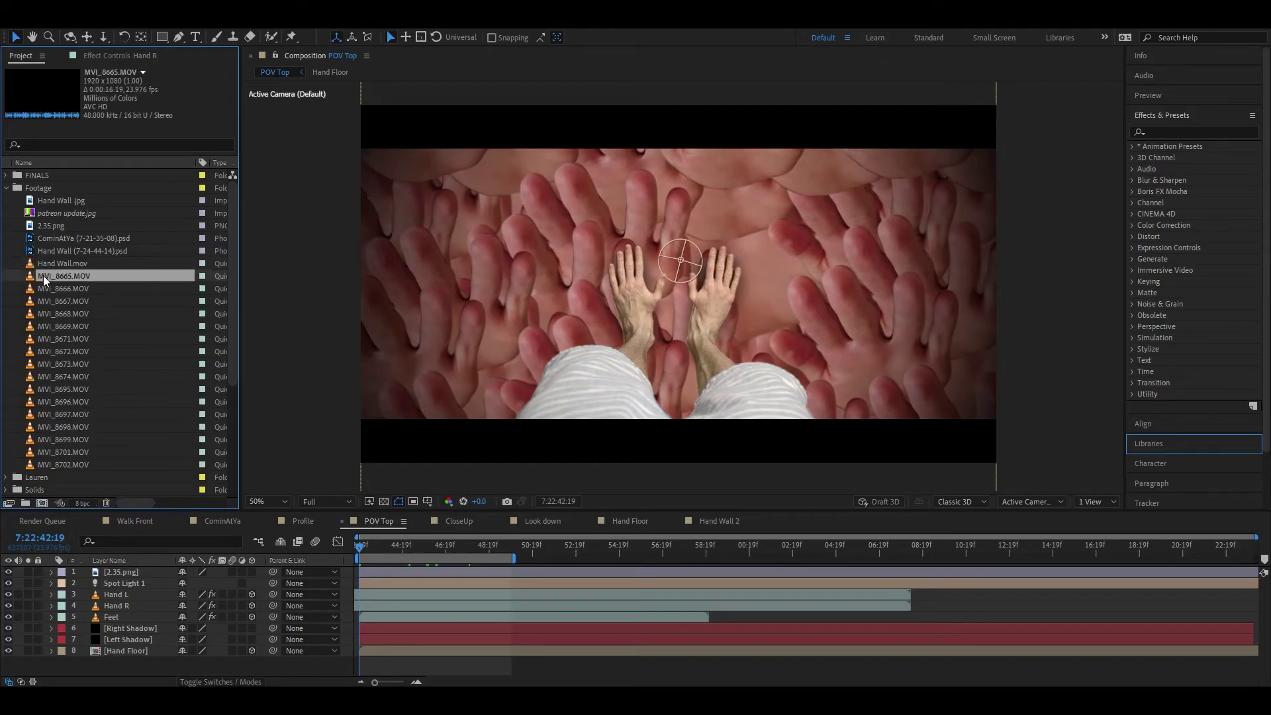
double_click(31, 276)
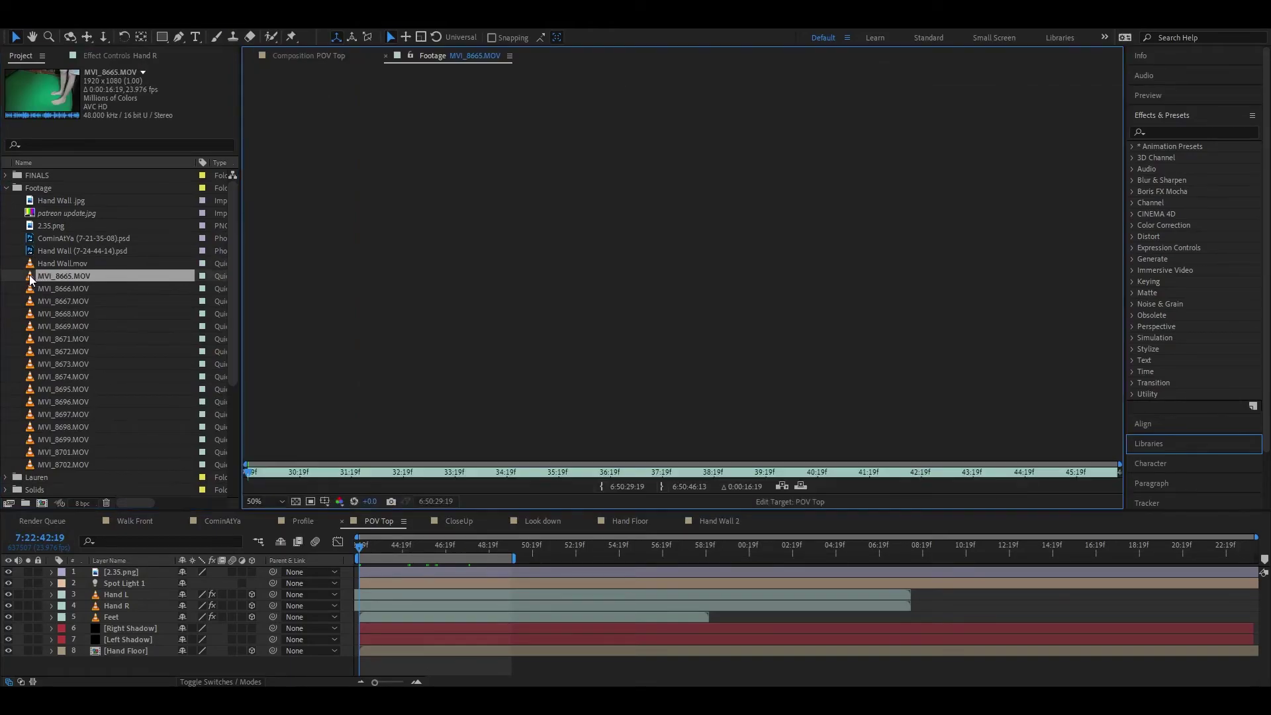
mouse_move(253, 470)
left_mouse_down()
mouse_move(589, 476)
mouse_move(229, 467)
left_mouse_up()
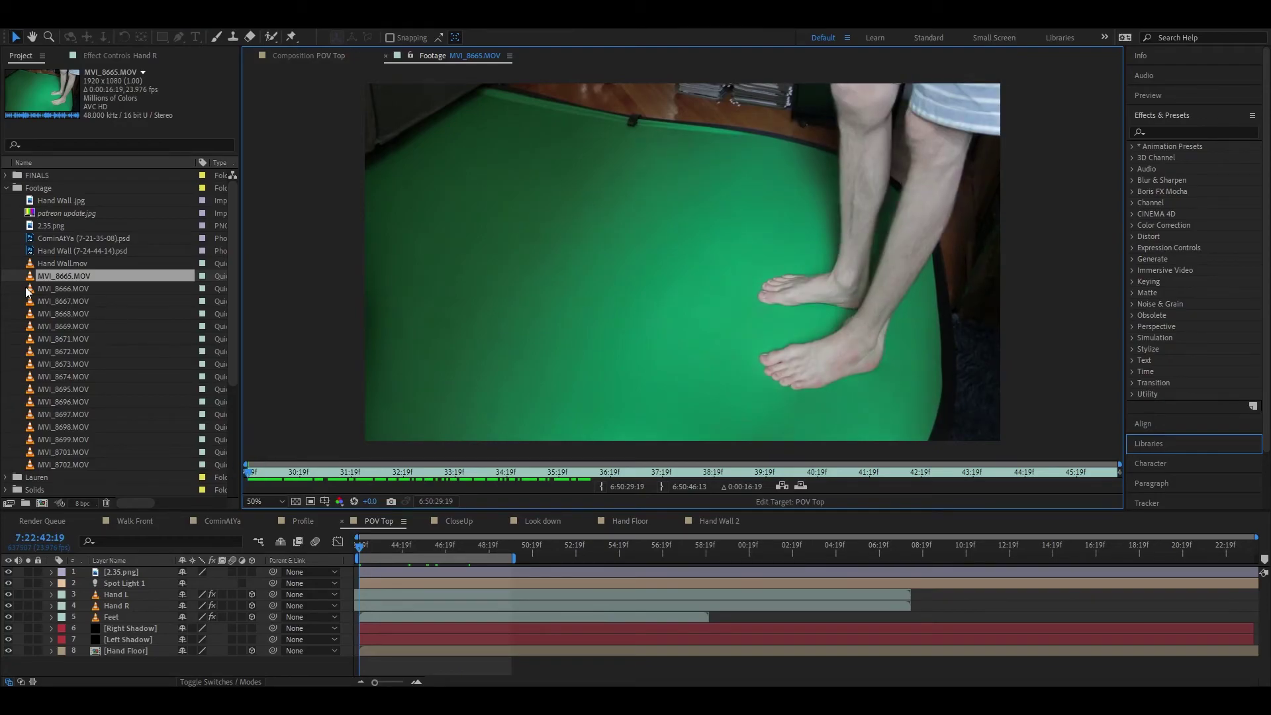
Step: Open and scrub through MVI_8666.MOV, and review MVI_8665.MOV once more before returning to its first frame
double_click(66, 289)
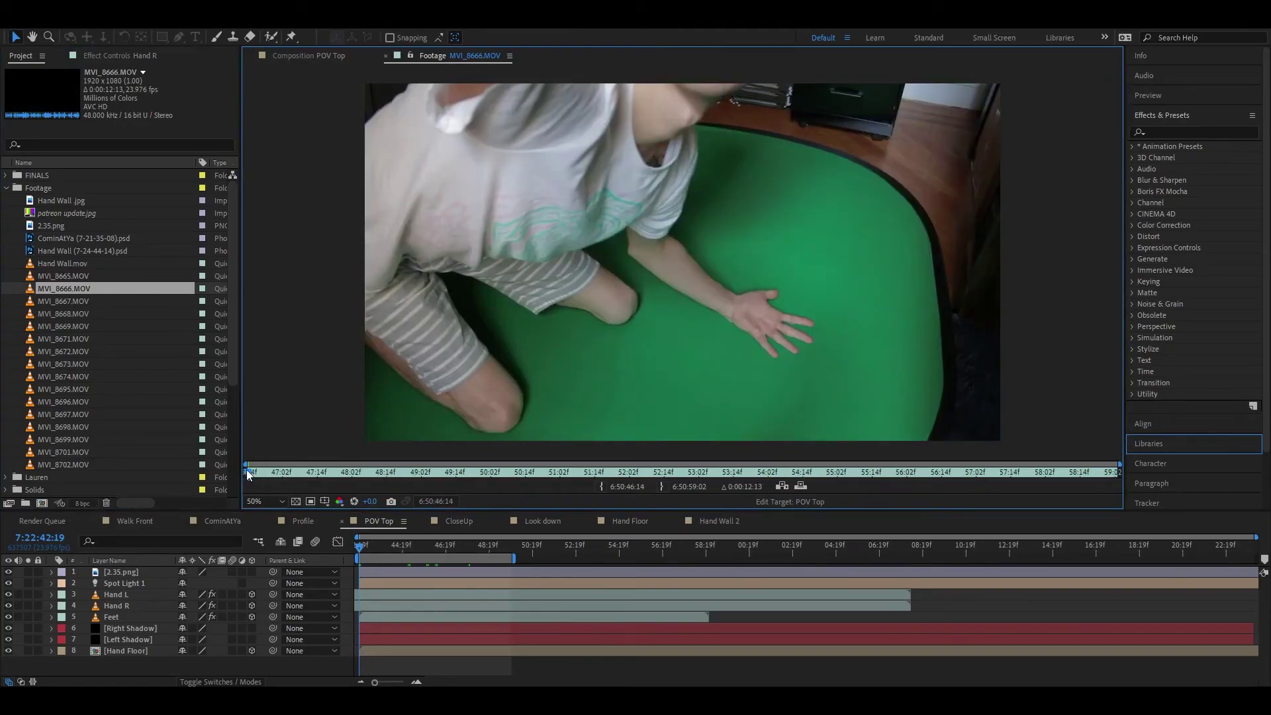
left_click_drag(249, 470, 1015, 475)
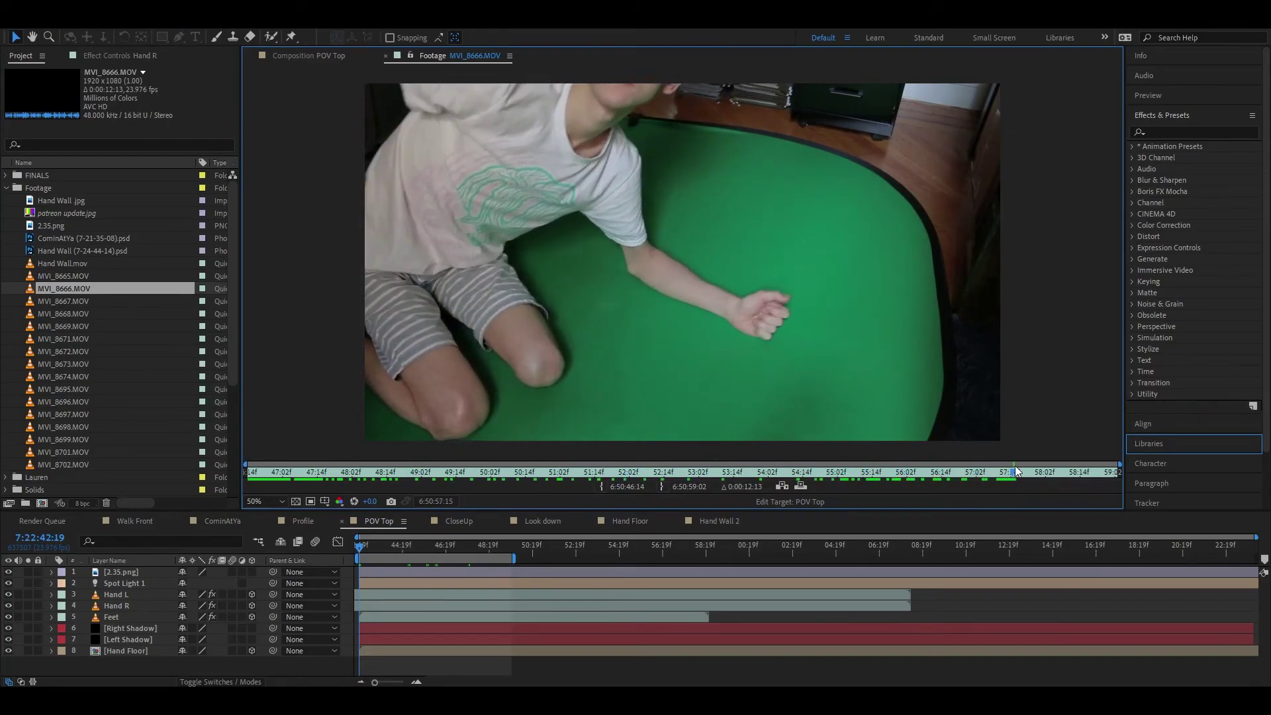
double_click(53, 275)
left_click_drag(456, 474, 1105, 474)
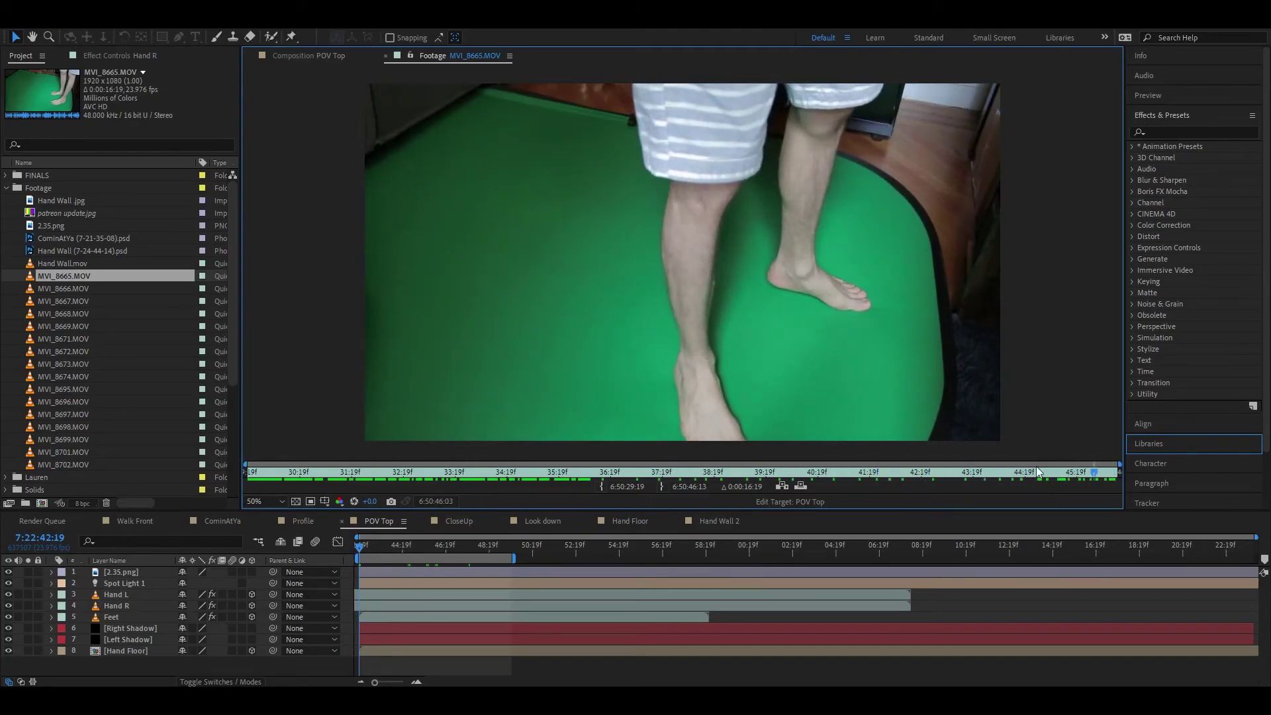
key("Home")
Step: Open MVI_8667.MOV, bring its whole frame into view, and scrub forward through the hand footage and back to the start
double_click(59, 299)
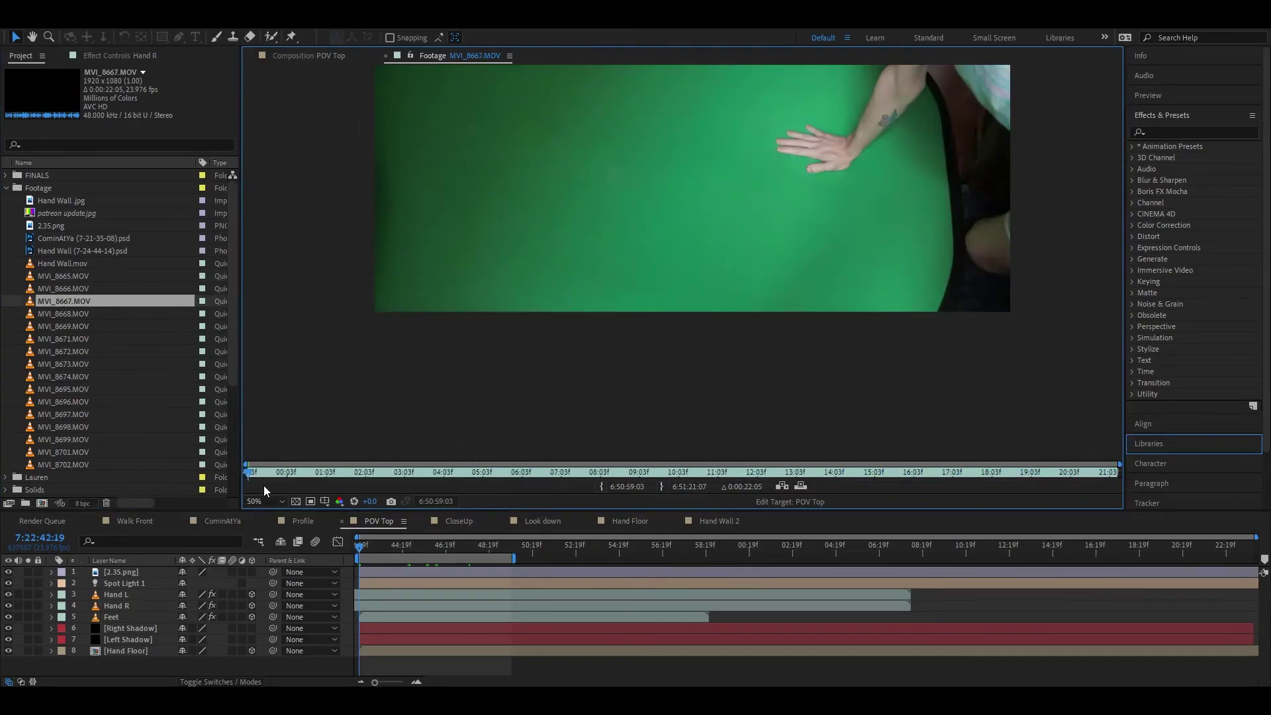
left_click(351, 473)
left_click_drag(351, 471, 505, 474)
key("h")
left_click_drag(608, 188, 592, 303)
key("v")
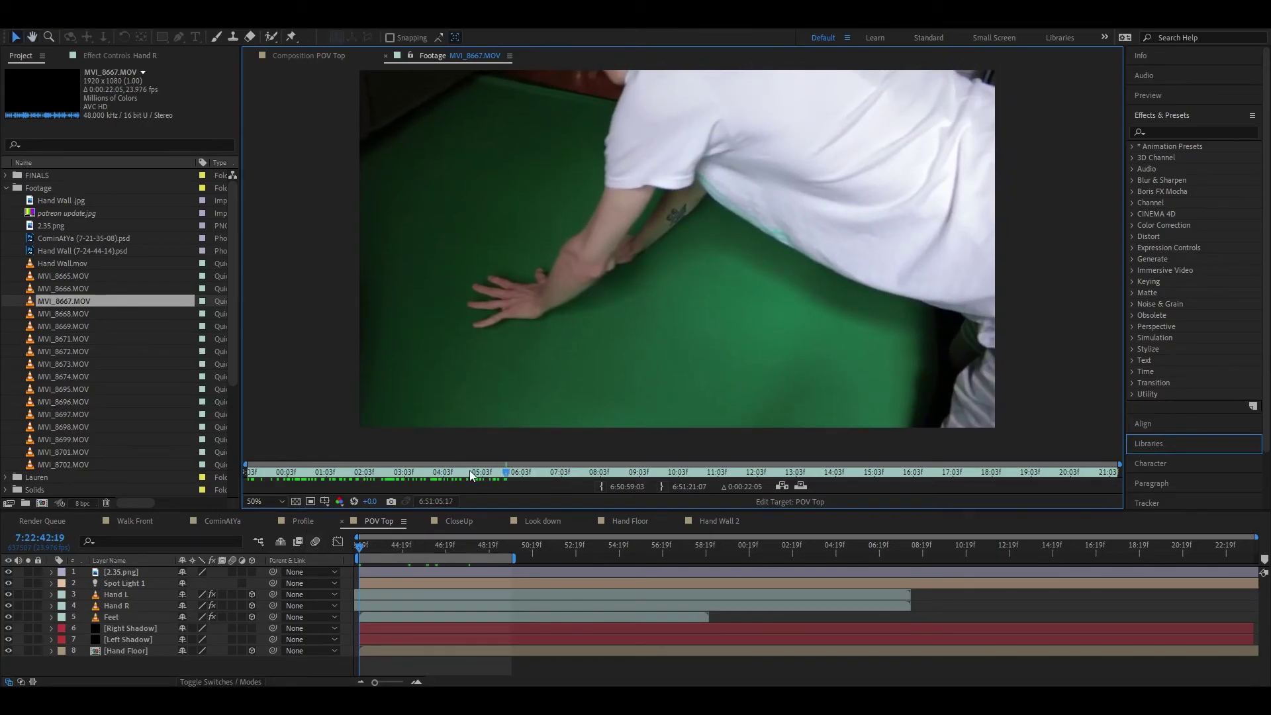
left_click_drag(506, 474, 245, 485)
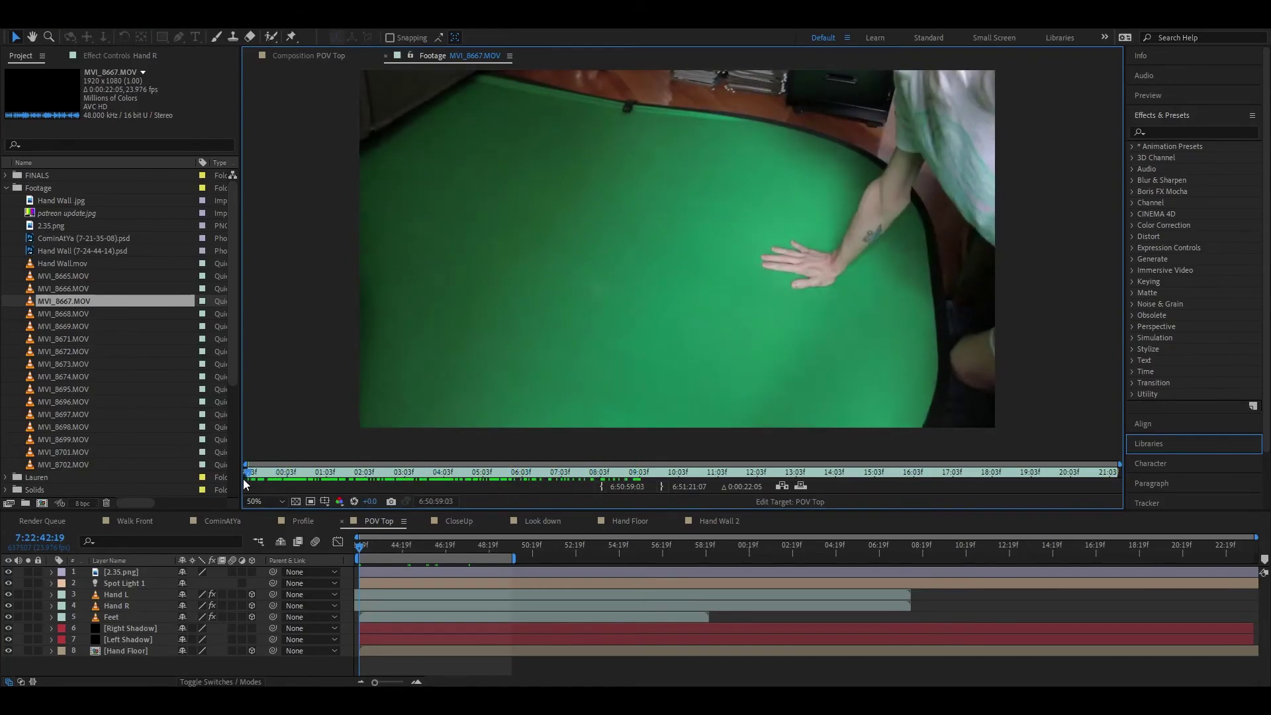
Step: Open MVI_8668.MOV, scrub through the foot and hand footage, and return to the POV Top composition with the Footage folder collapsed
double_click(40, 314)
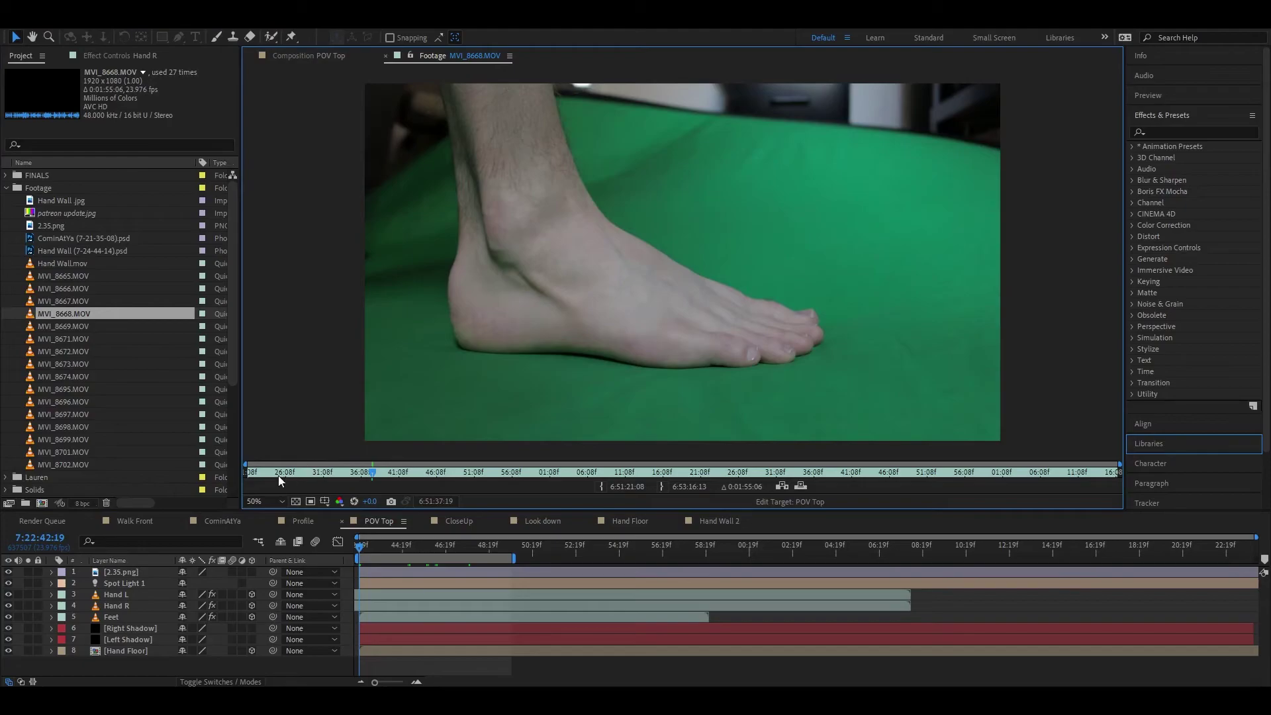
left_click_drag(362, 474, 809, 464)
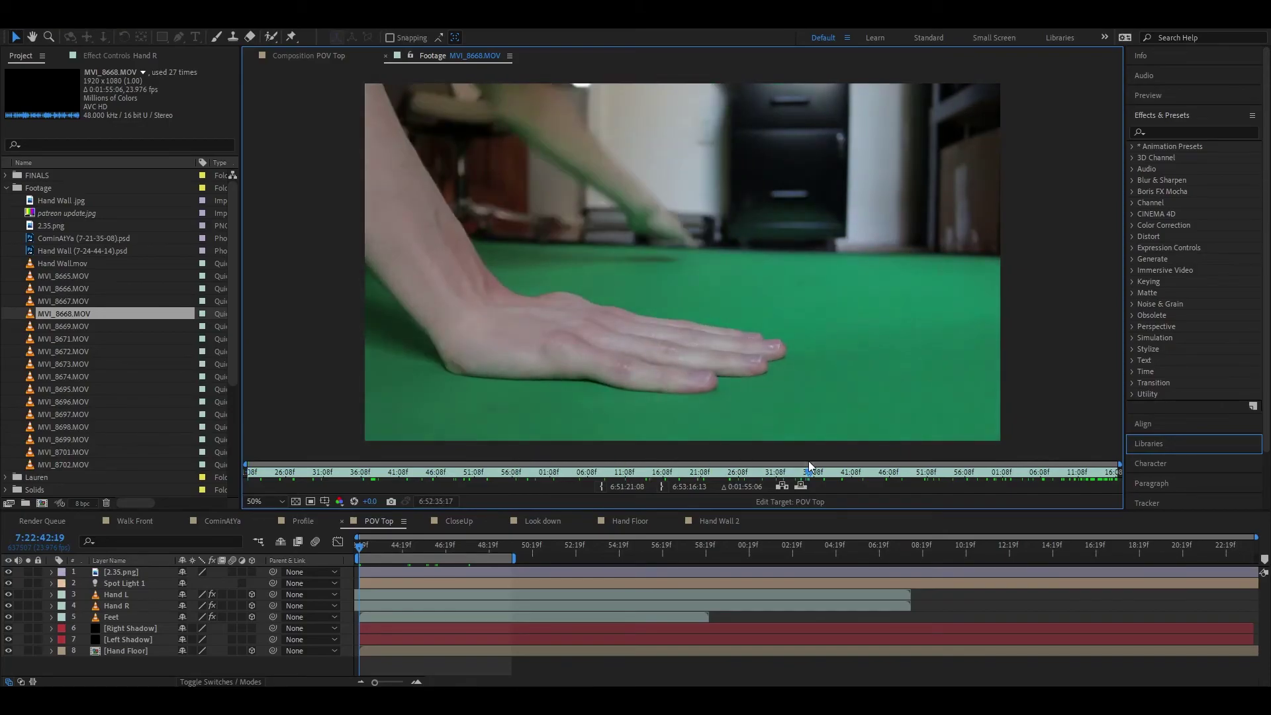
left_click(313, 57)
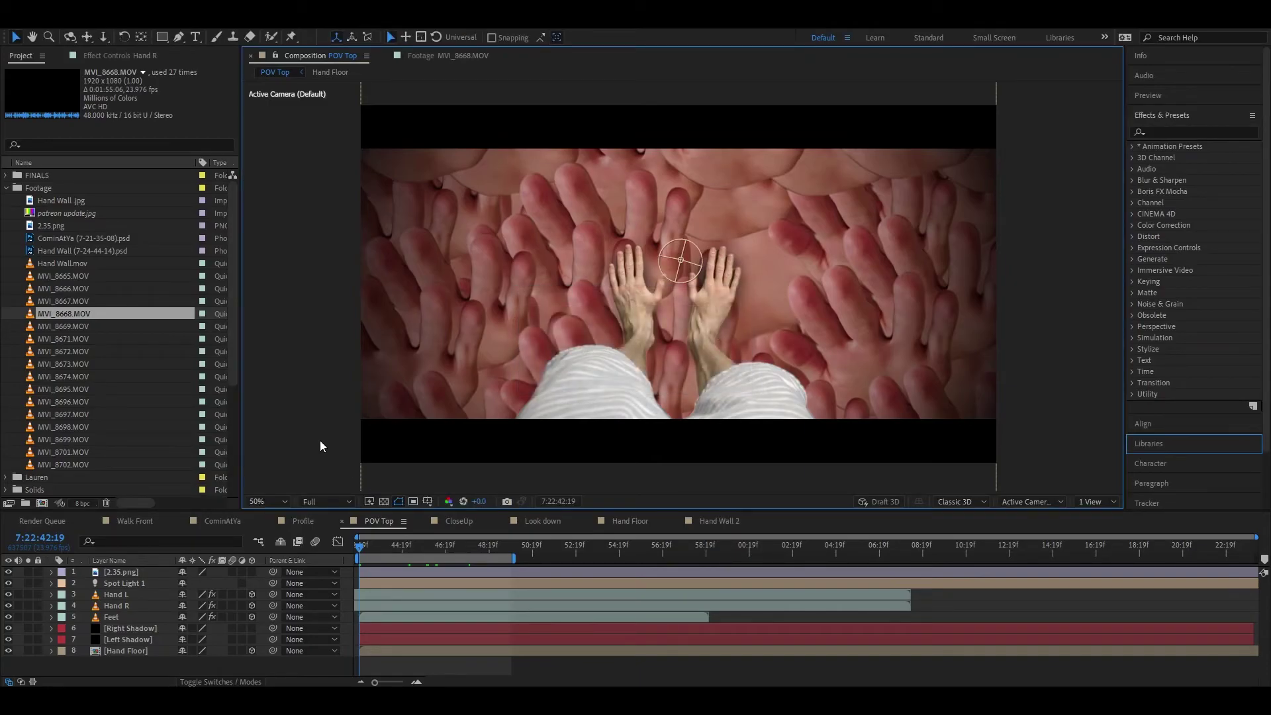
left_click(6, 188)
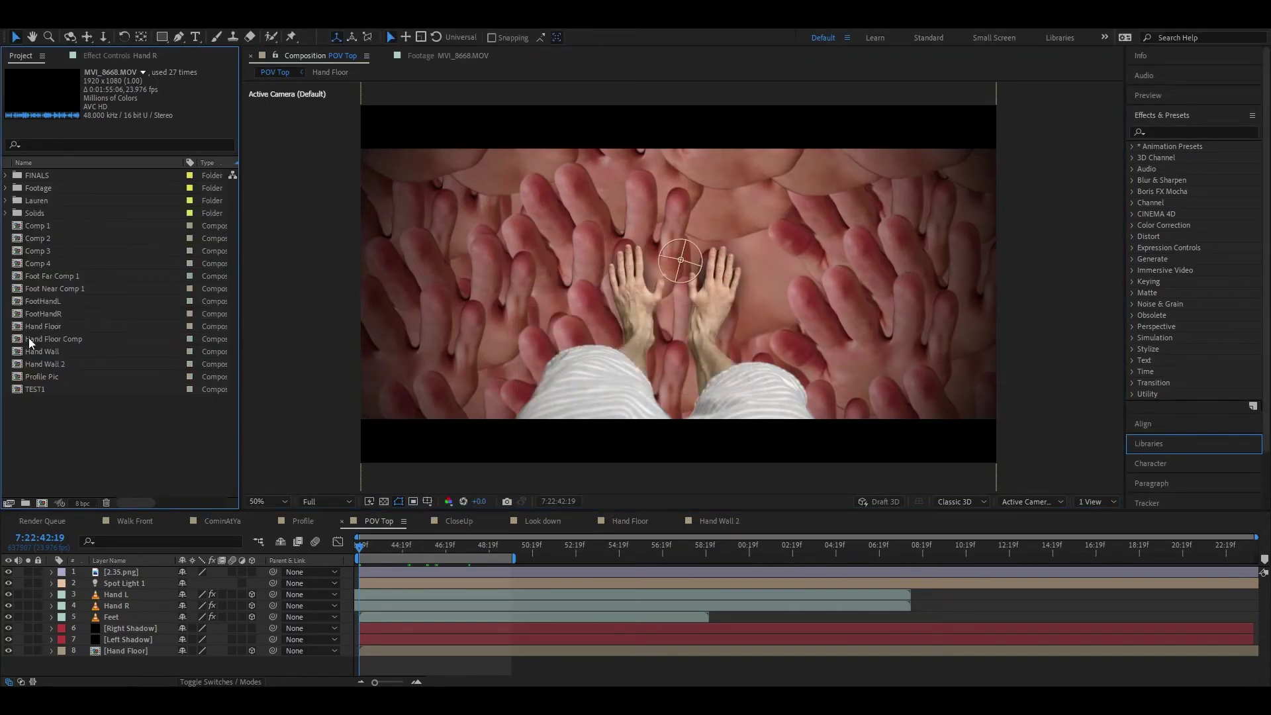
Step: Switch to Premiere Pro, select the Walk Front_nobars.mov clip, collapse its Motion and Opacity settings, and enlarge the preview
left_click(307, 665)
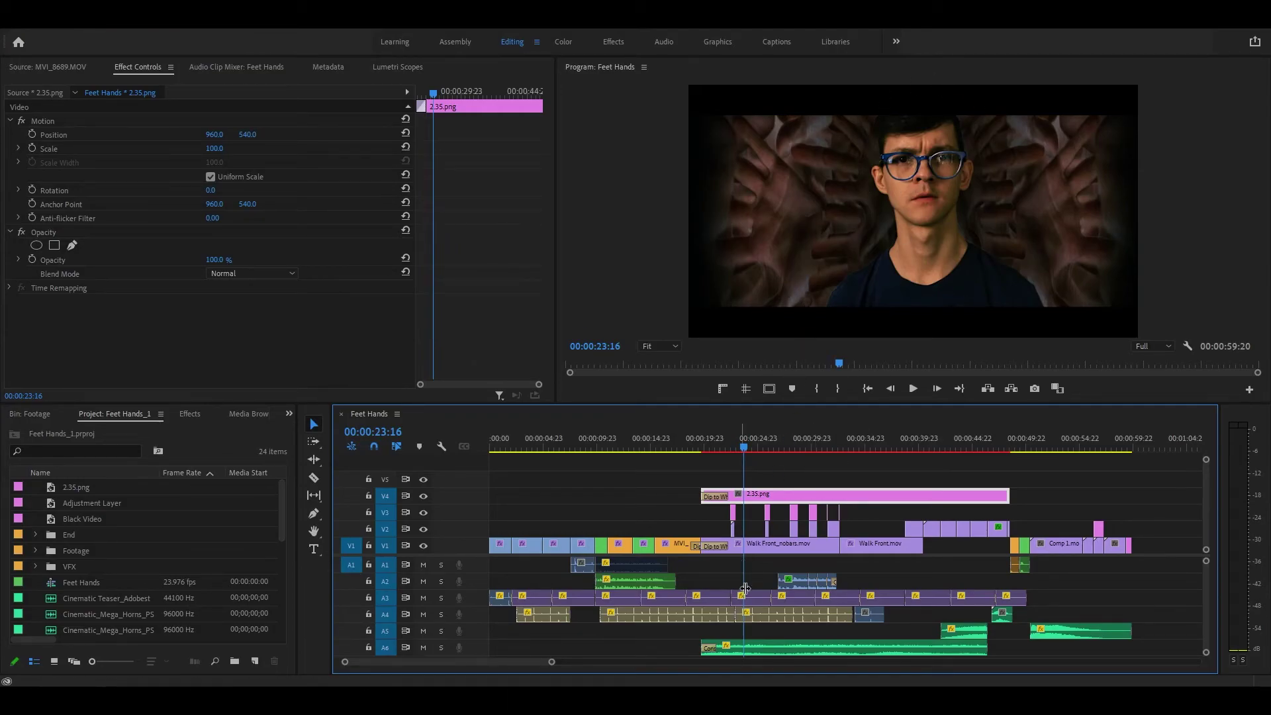
left_click(768, 551)
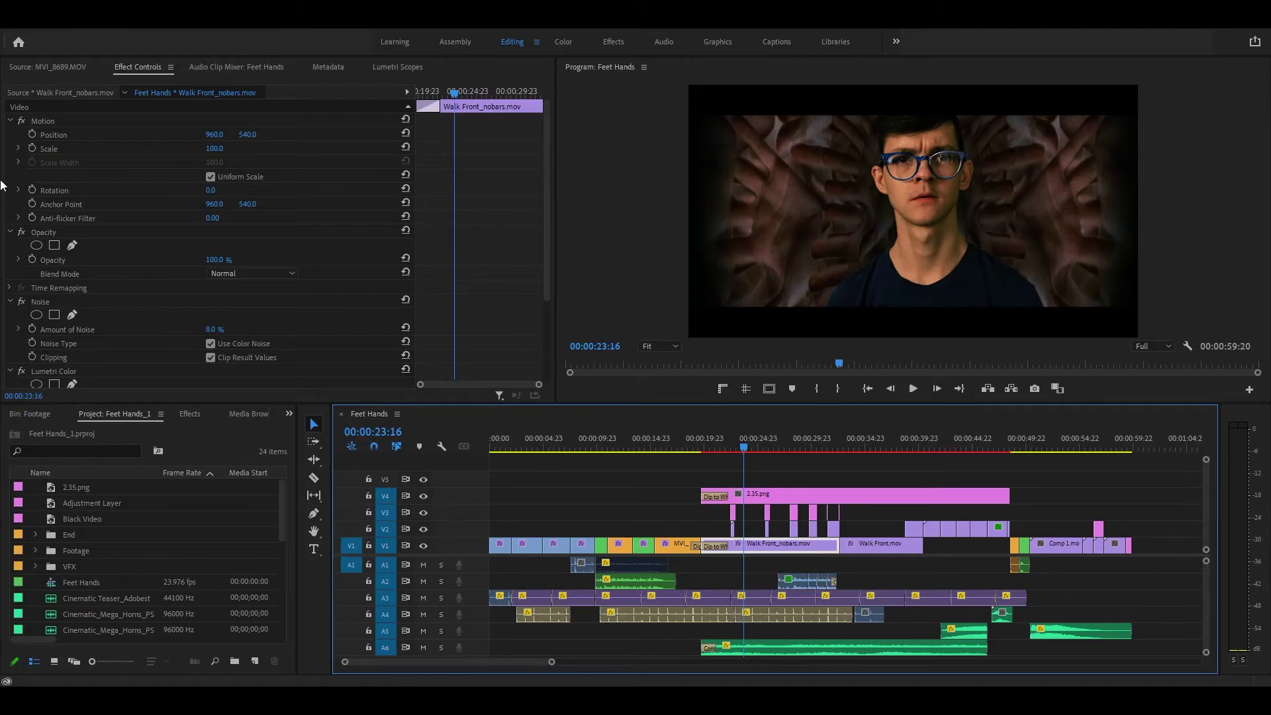
left_click(10, 121)
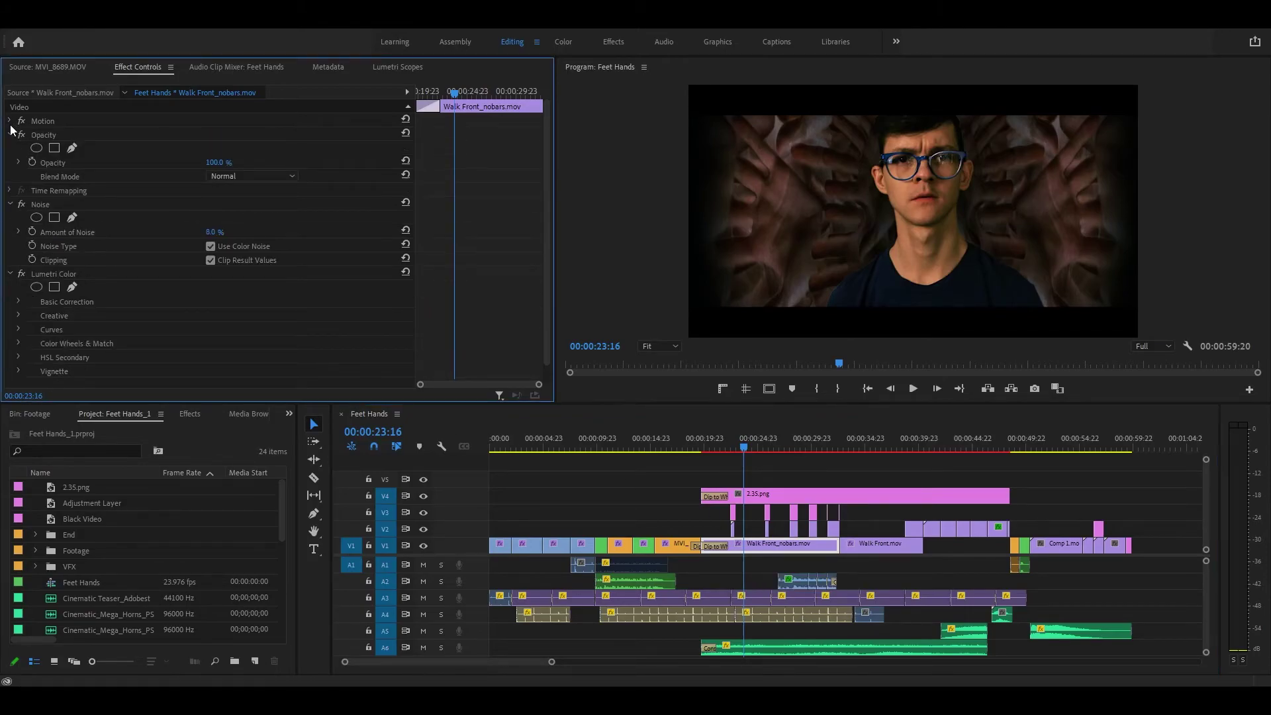
left_click(10, 134)
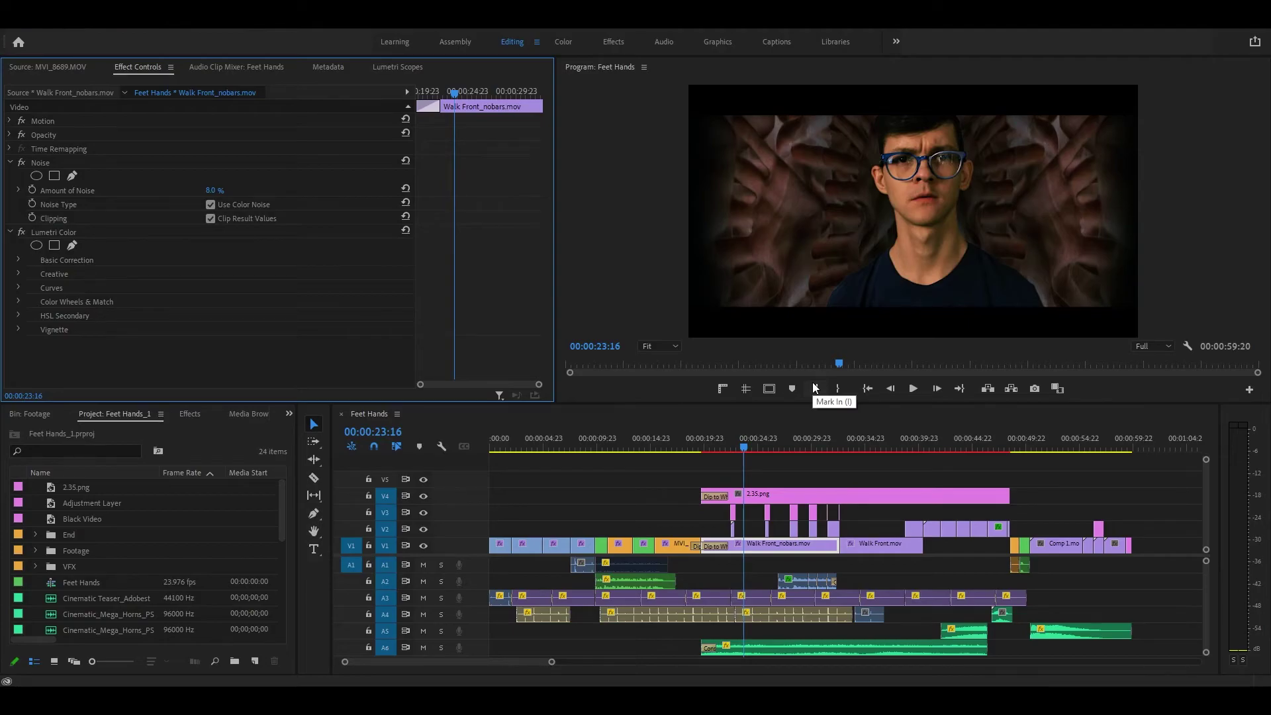
left_click_drag(749, 405, 749, 501)
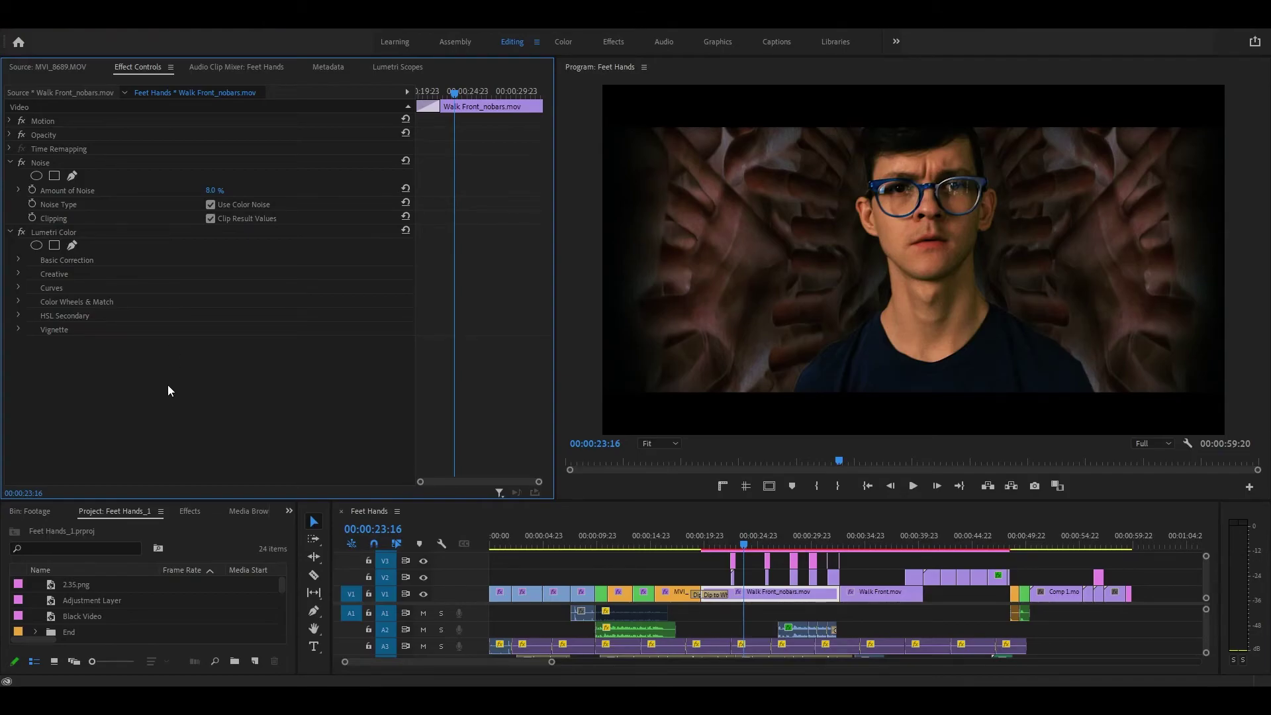
Step: Turn the Noise effect on Walk Front_nobars.mov off and on to compare the picture at Fit size
left_click(42, 164)
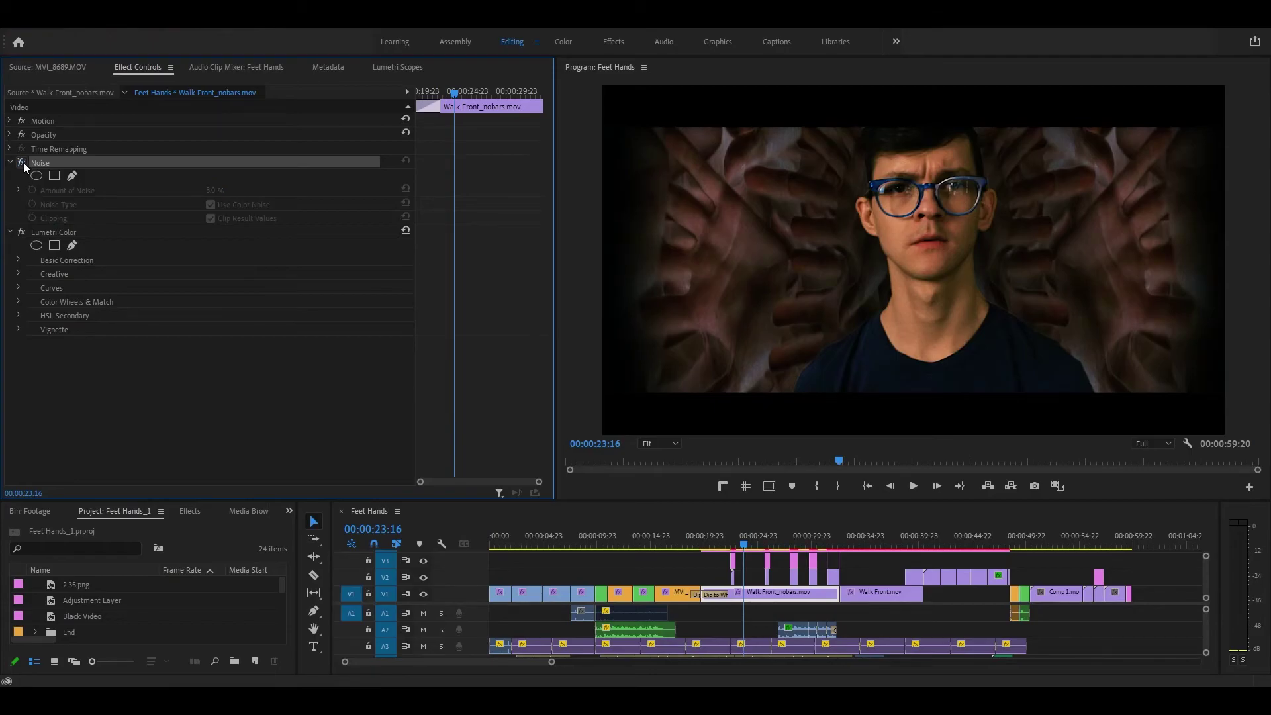
left_click(22, 161)
left_click(22, 162)
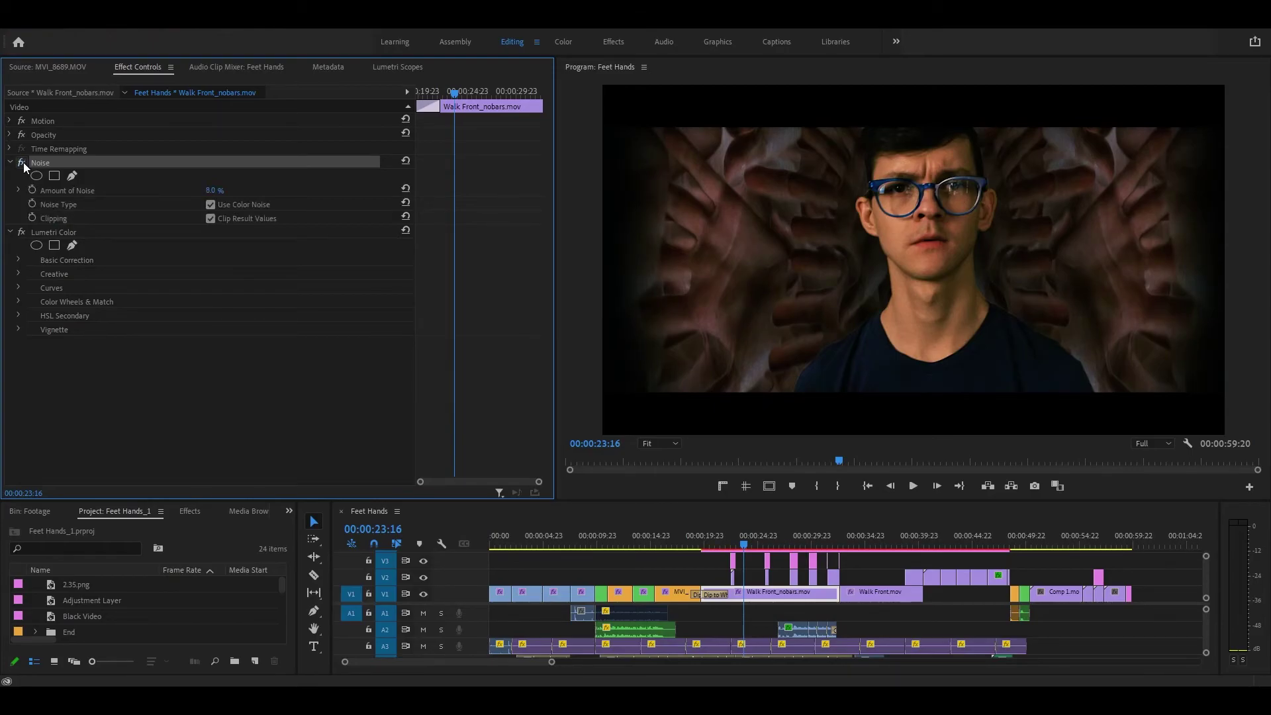
left_click(23, 161)
left_click(23, 161)
Step: View the frame at 100% and repeatedly compare the clip with its Noise effect off and on
left_click(674, 443)
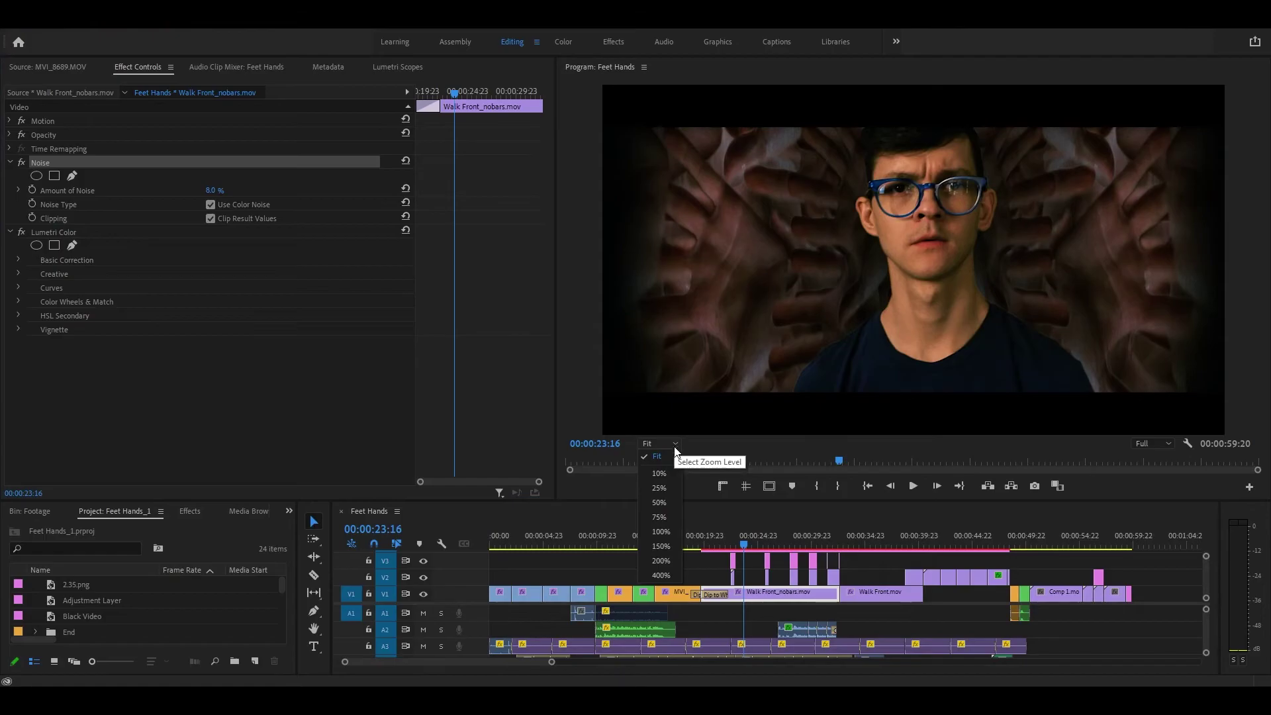
left_click(674, 531)
left_click(23, 161)
left_click(23, 161)
left_click(23, 162)
left_click(23, 162)
left_click(22, 161)
left_click(22, 162)
left_click(22, 162)
left_click(22, 162)
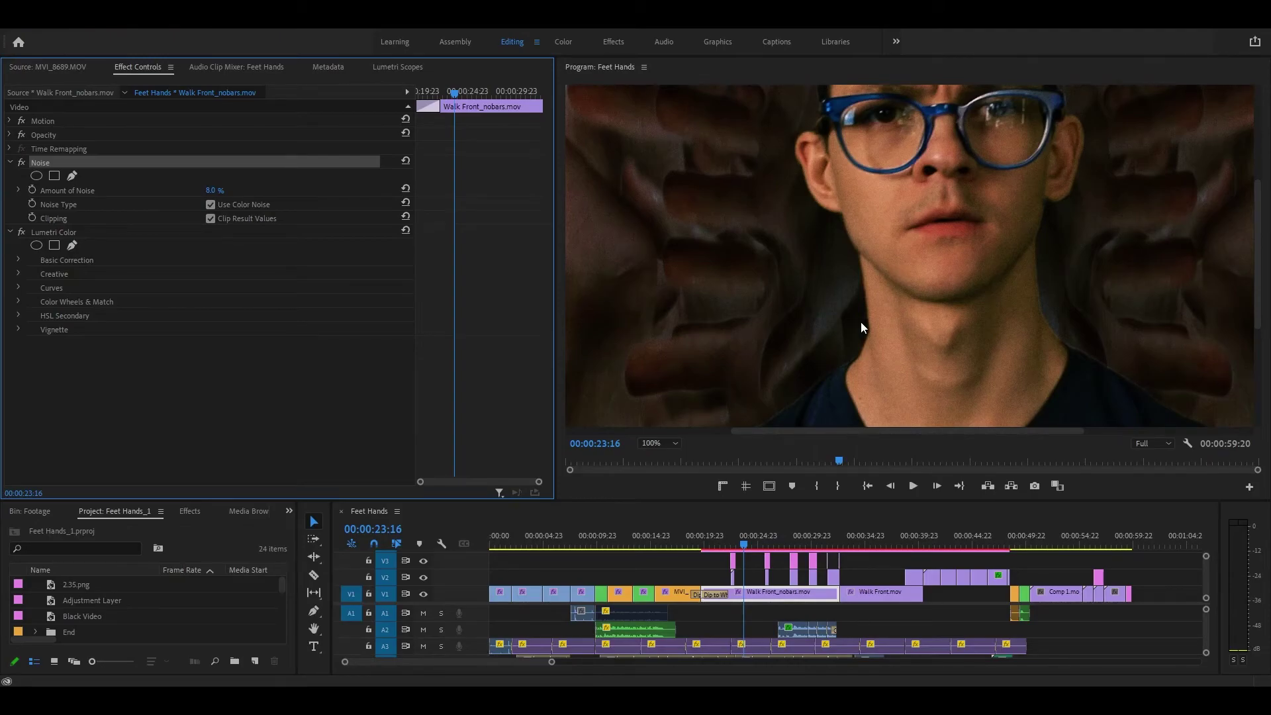
Step: Return the preview to Fit and compare the clip with its Lumetri Color grade off and on
left_click(672, 446)
left_click(672, 446)
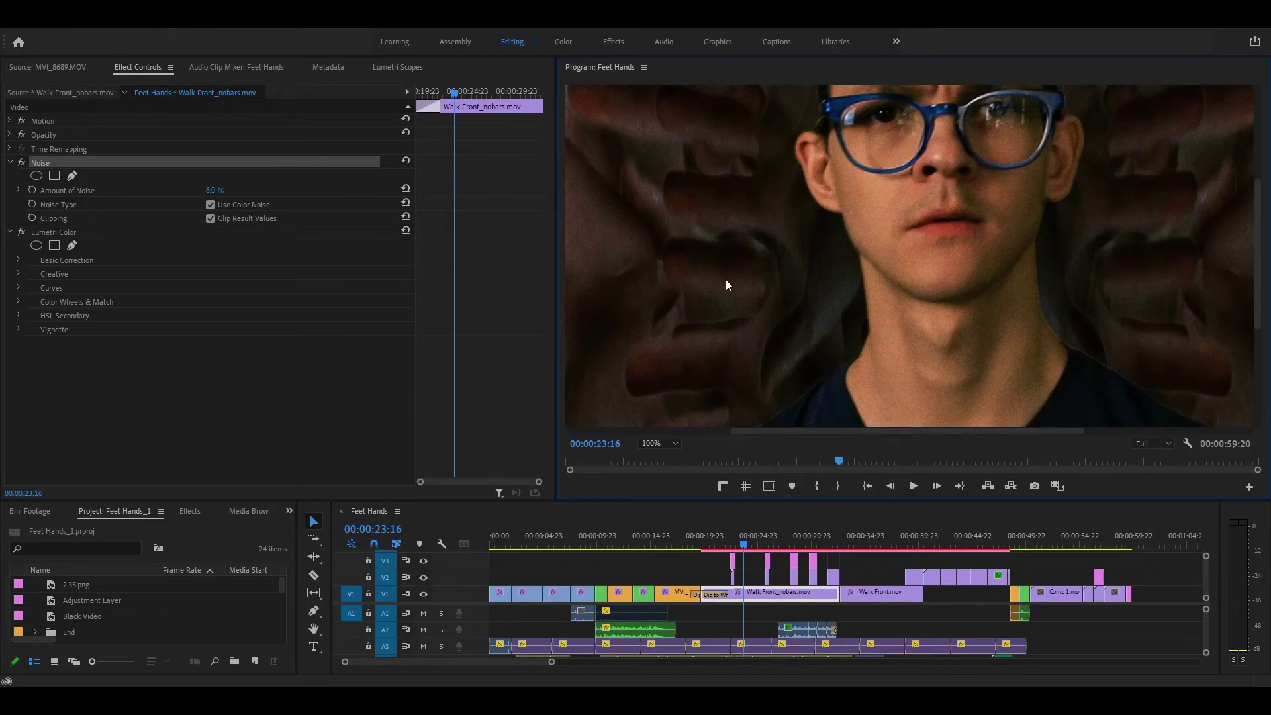
left_click(670, 449)
left_click(671, 456)
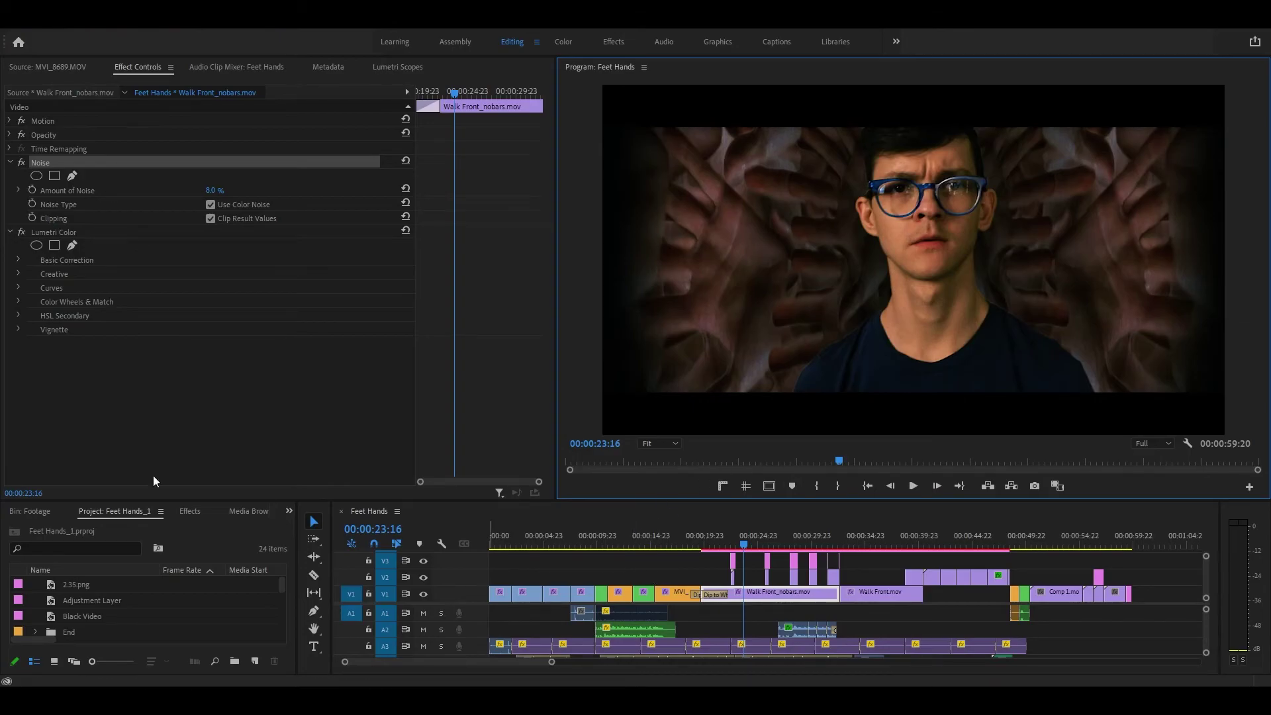
left_click(54, 233)
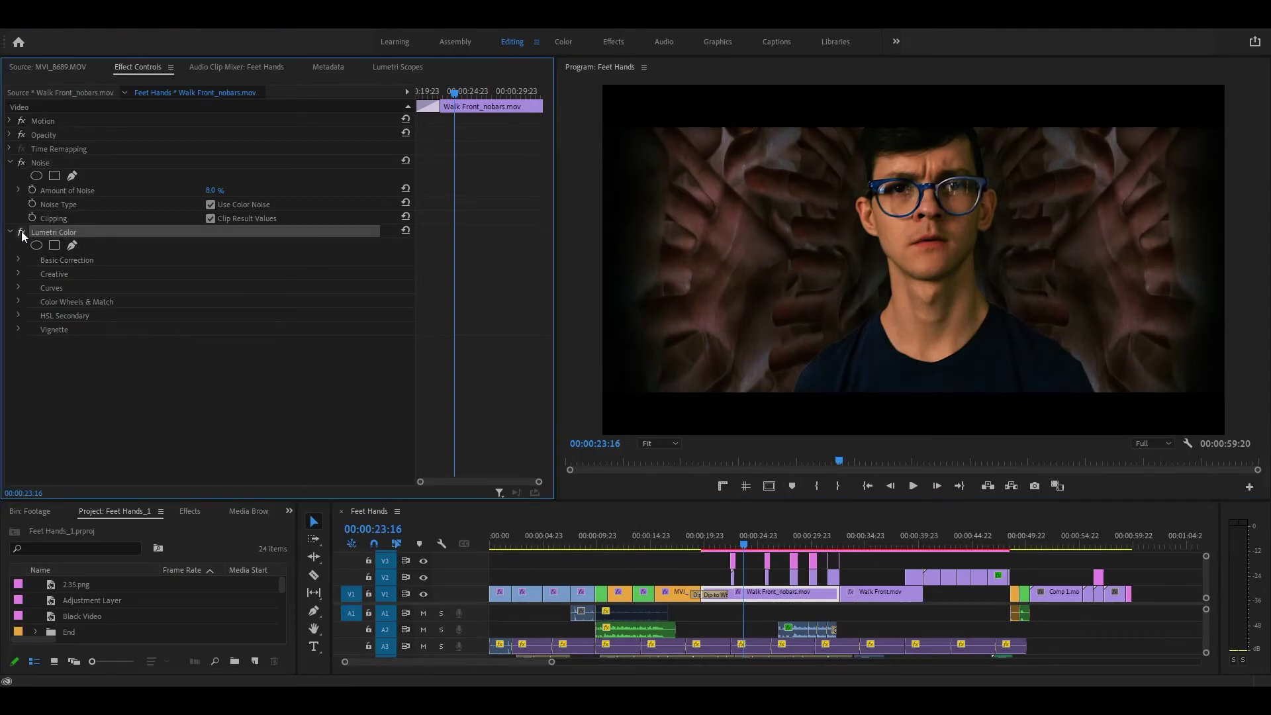
left_click(21, 232)
left_click(21, 232)
left_click(21, 232)
left_click(21, 231)
Step: Examine the Creative settings of Lumetri Color, review the available looks without changing the current one, and collapse the section
left_click(19, 274)
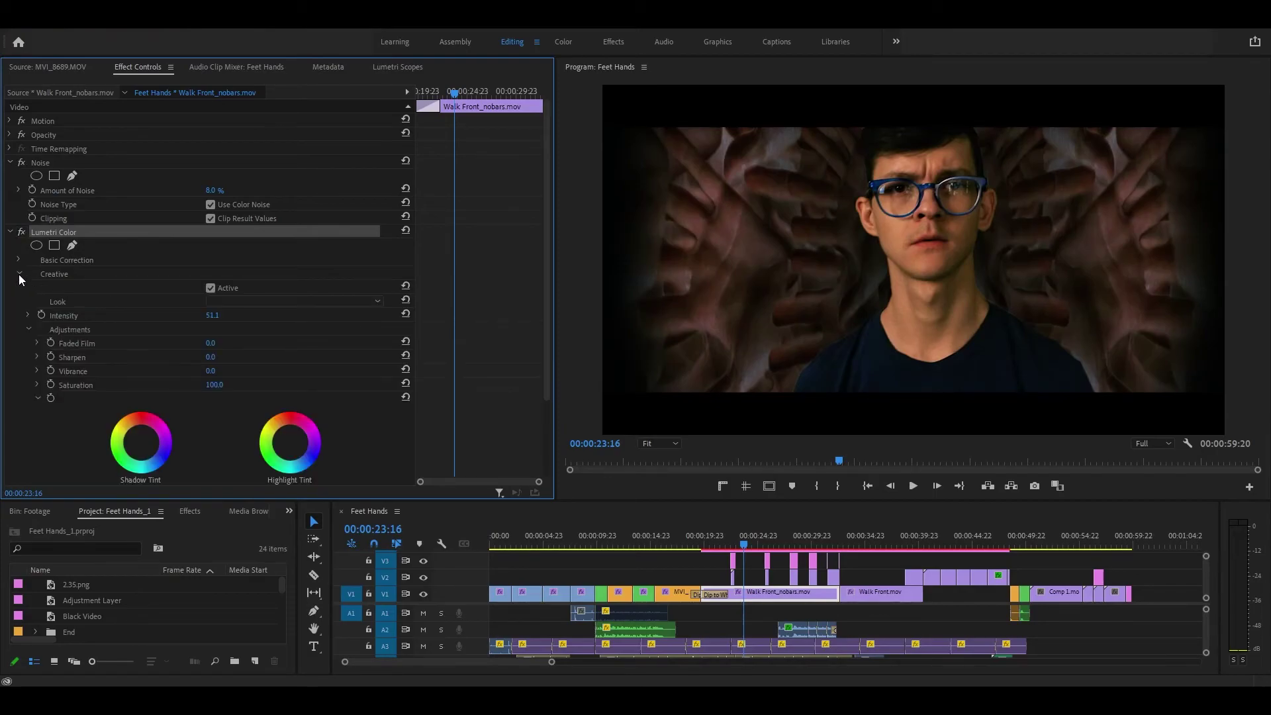
left_click(375, 298)
left_click(169, 301)
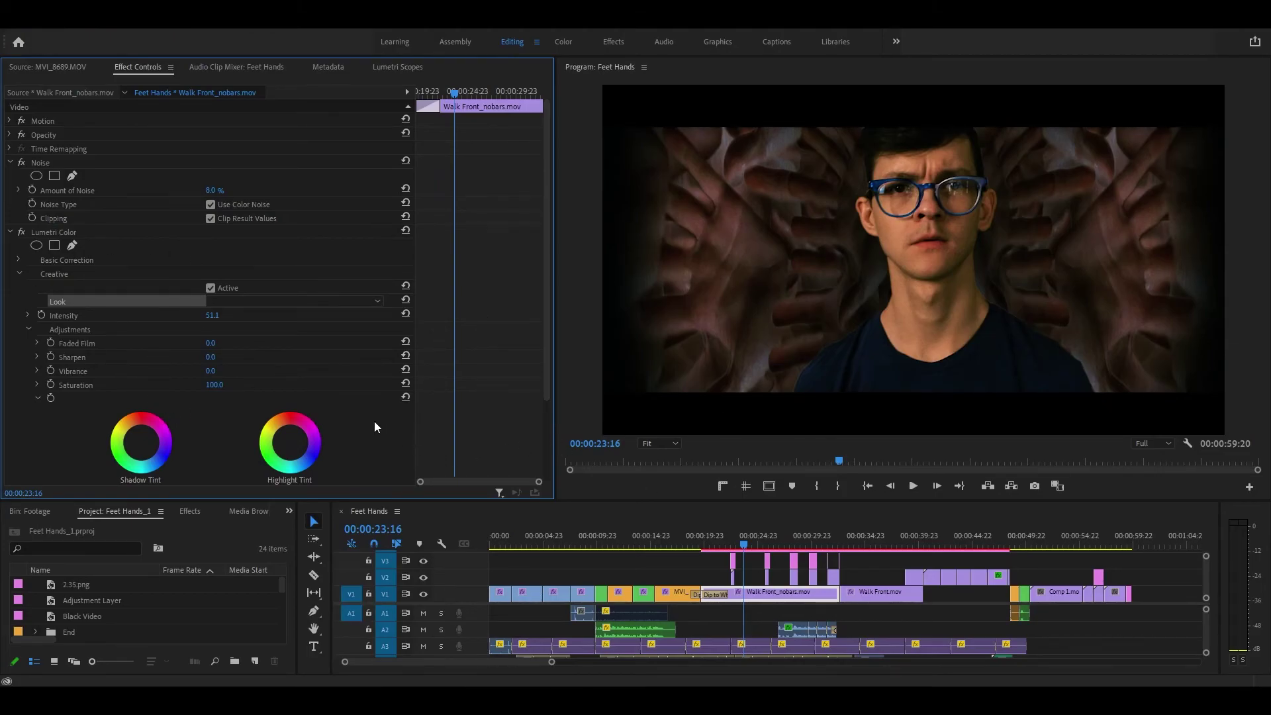
left_click(367, 302)
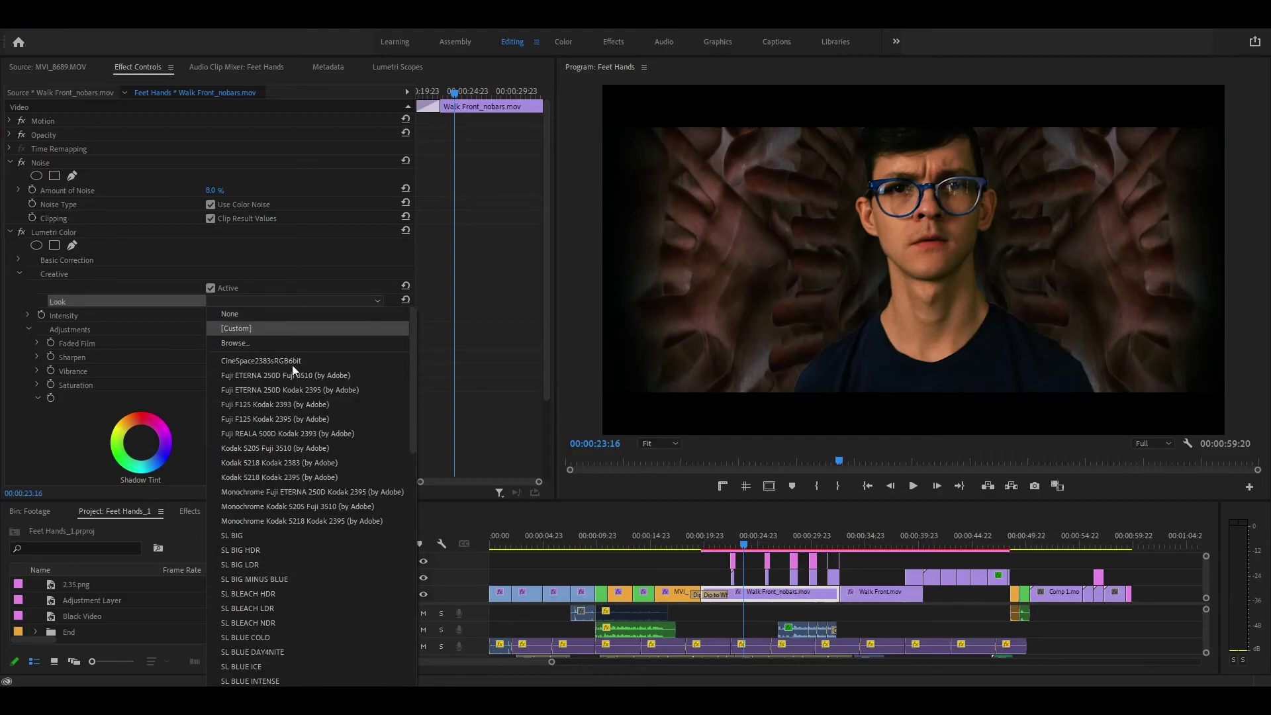
left_click(133, 279)
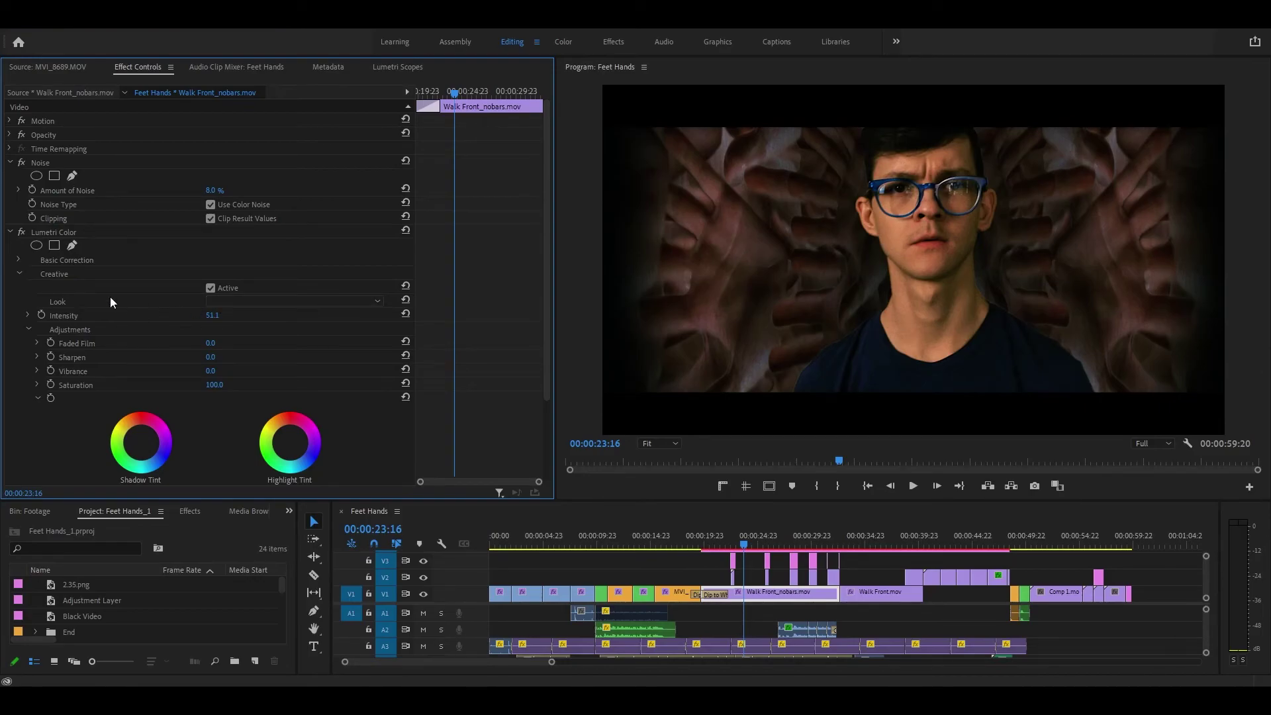
left_click(274, 302)
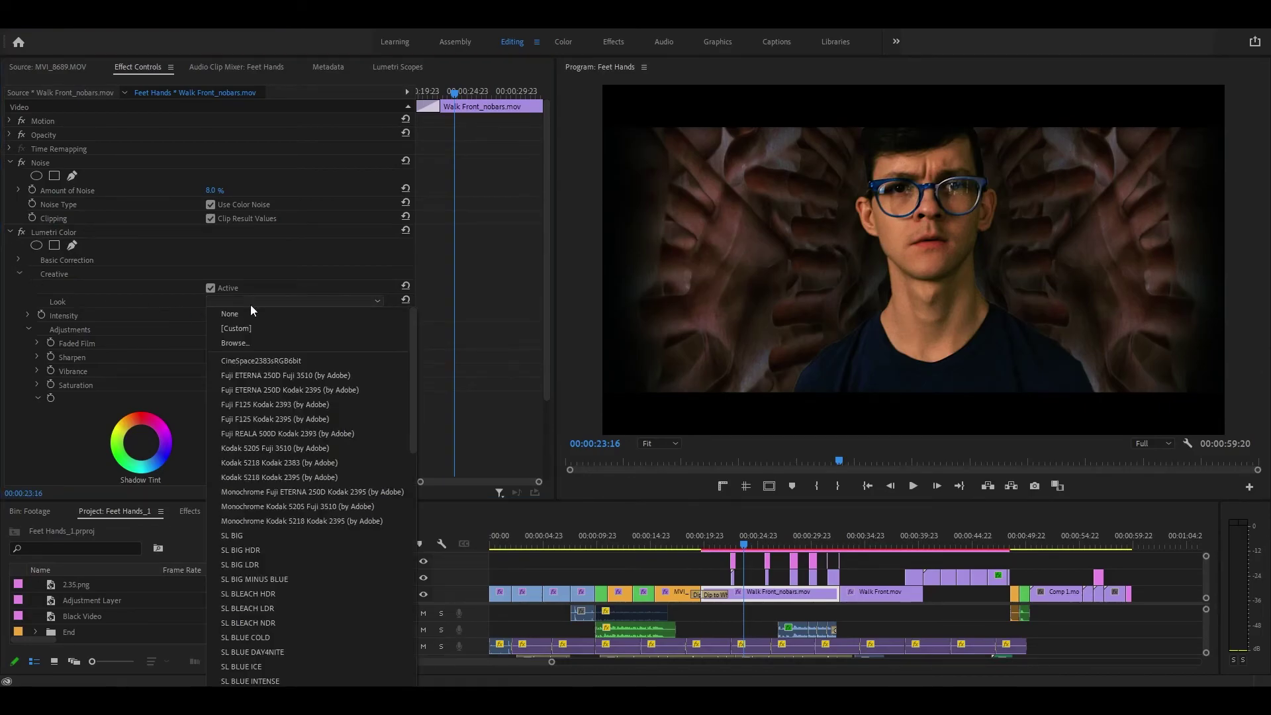
left_click(157, 299)
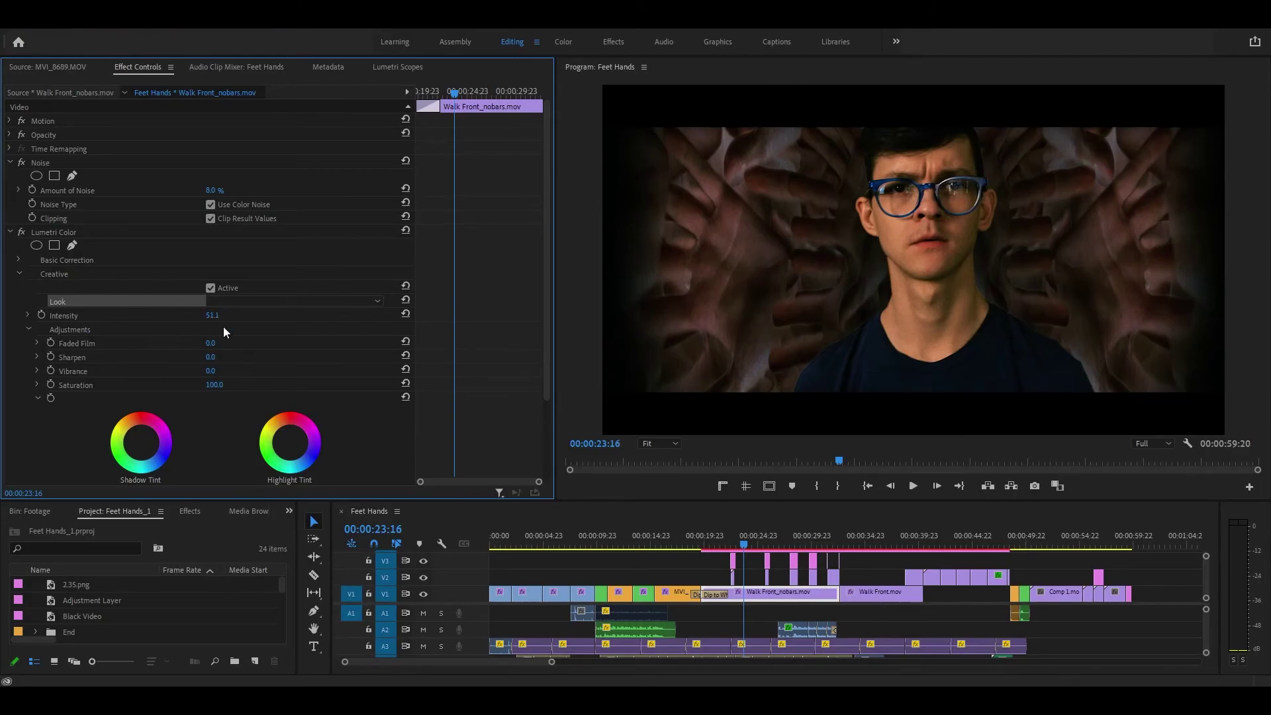
left_click(18, 272)
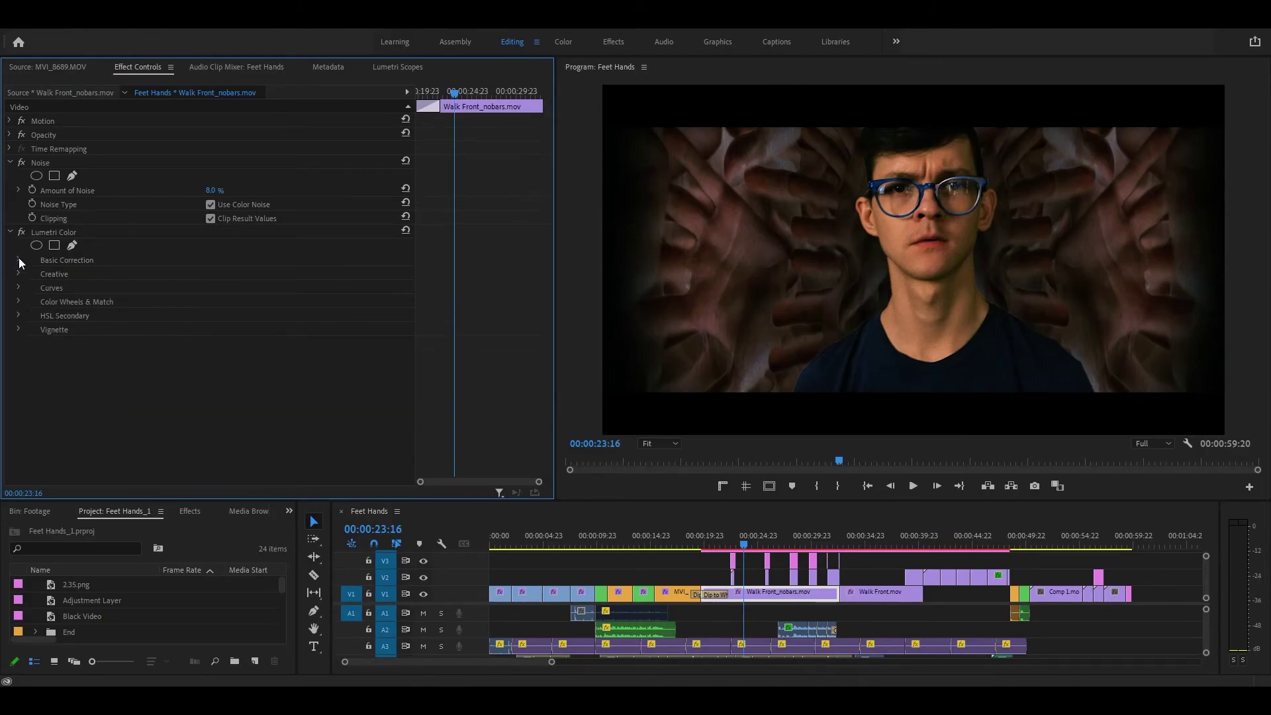
Step: Expand Lumetri Color's Basic Correction values and repeatedly compare the whole grade off and on
left_click(19, 259)
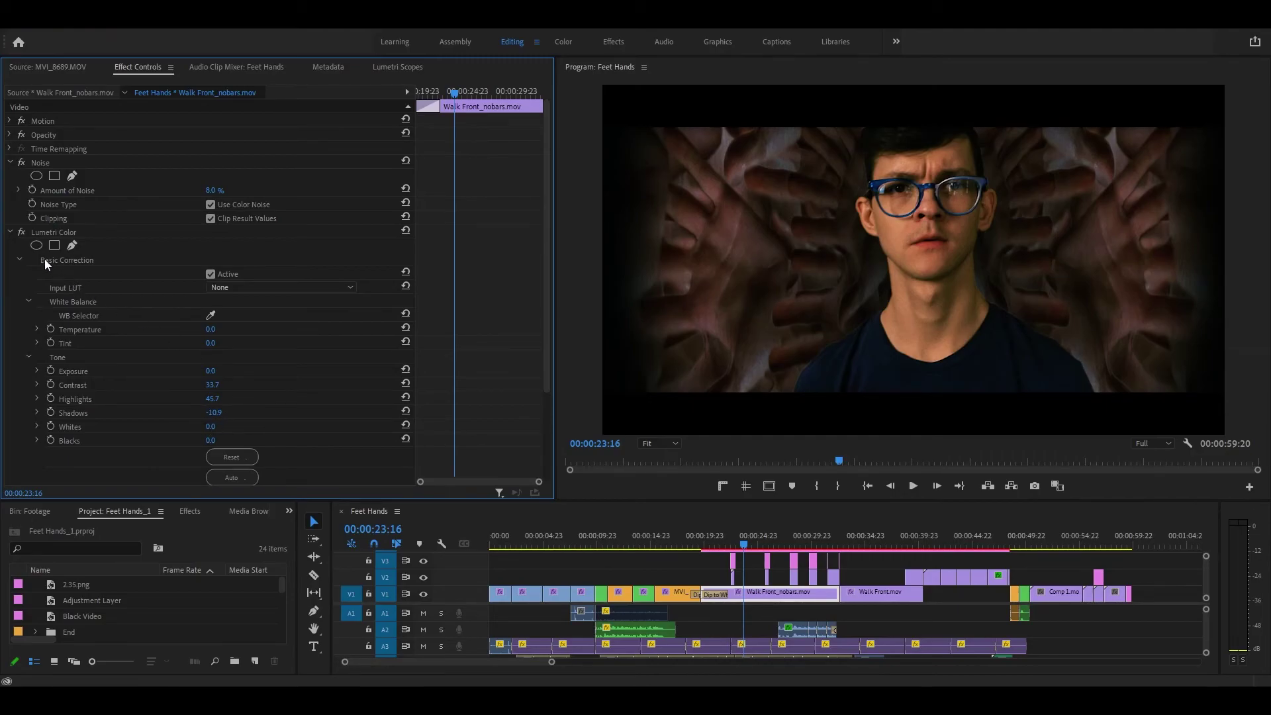
left_click(22, 233)
left_click(22, 232)
left_click(23, 233)
left_click(23, 234)
left_click(23, 233)
left_click(23, 233)
left_click(22, 233)
left_click(23, 234)
left_click(22, 233)
left_click(22, 233)
left_click(22, 234)
left_click(22, 233)
Step: Enlarge the timeline area, magnify the first glitch cut, and move the playhead to 00:00:22:17
left_click(892, 566)
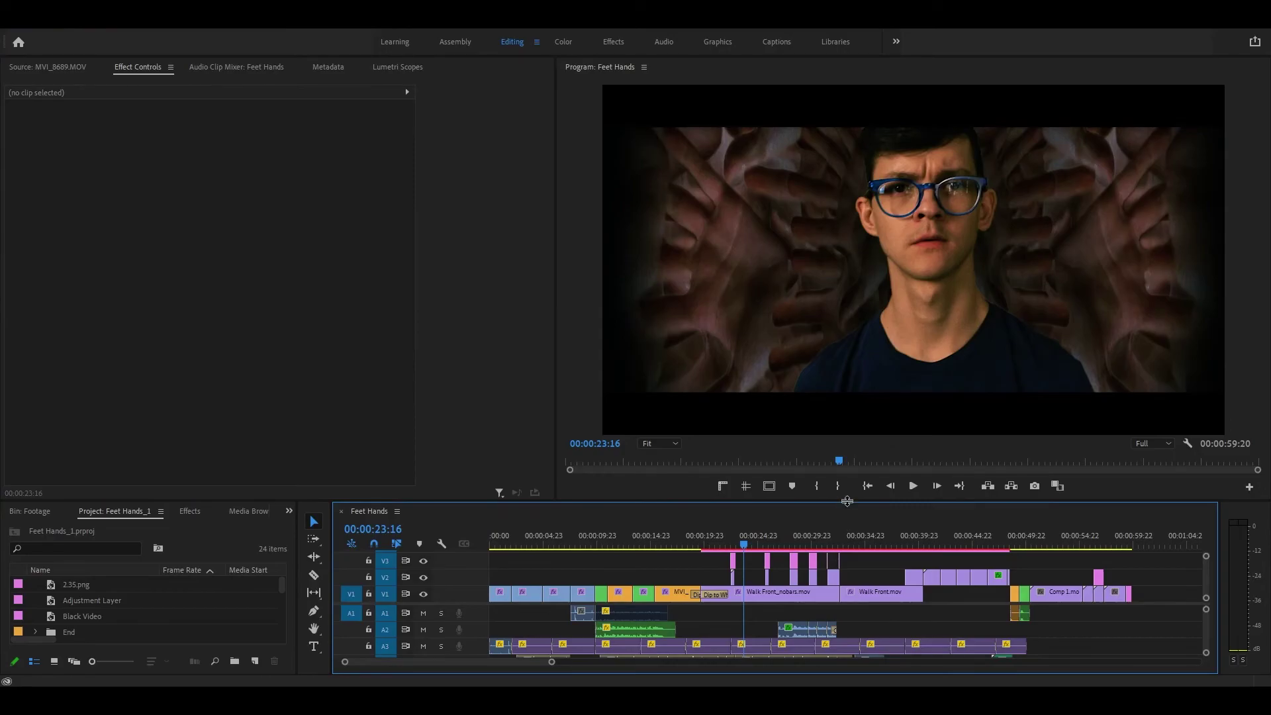
left_click_drag(847, 501, 848, 466)
left_click(731, 505)
left_click_drag(732, 505, 733, 506)
key("=")
key("=")
key("=")
key("=")
key("=")
key("=")
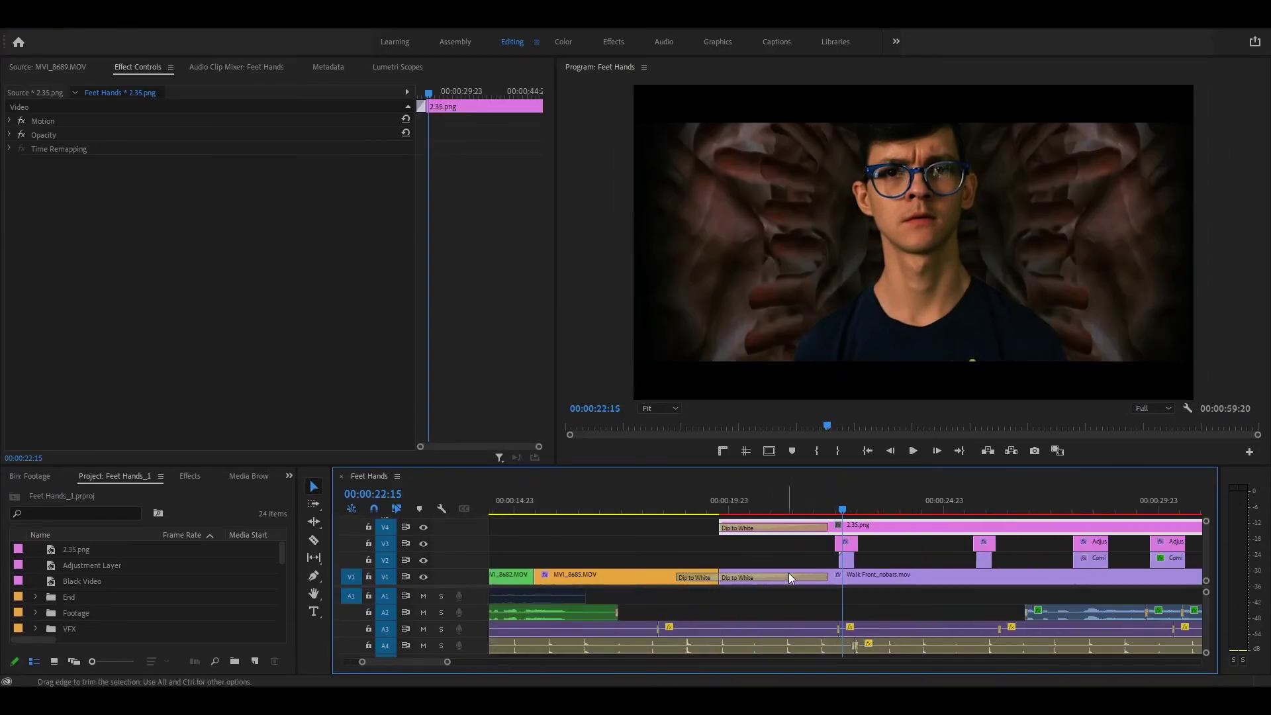
left_click_drag(854, 505, 870, 508)
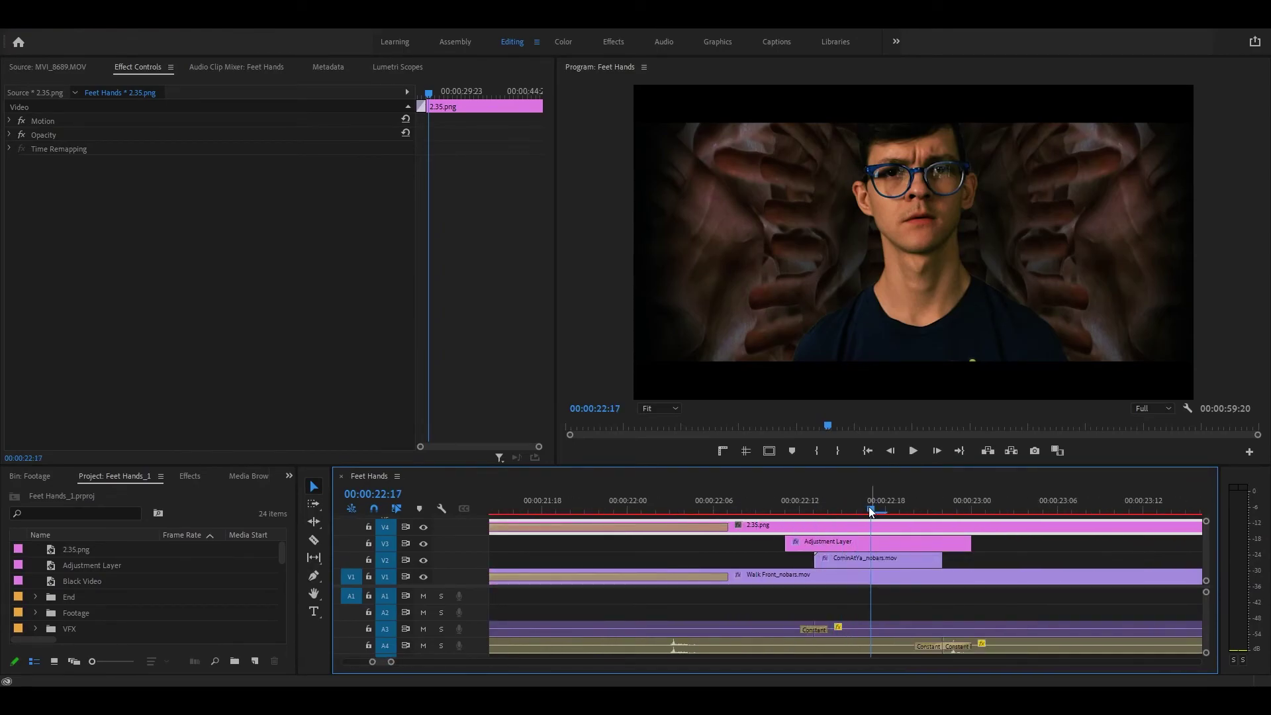
Step: Select CominAtYa_nobars.mov, compare the shot with track V3 hidden and shown, and inspect the adjustment layer's Wave Warp effects
left_click(883, 560)
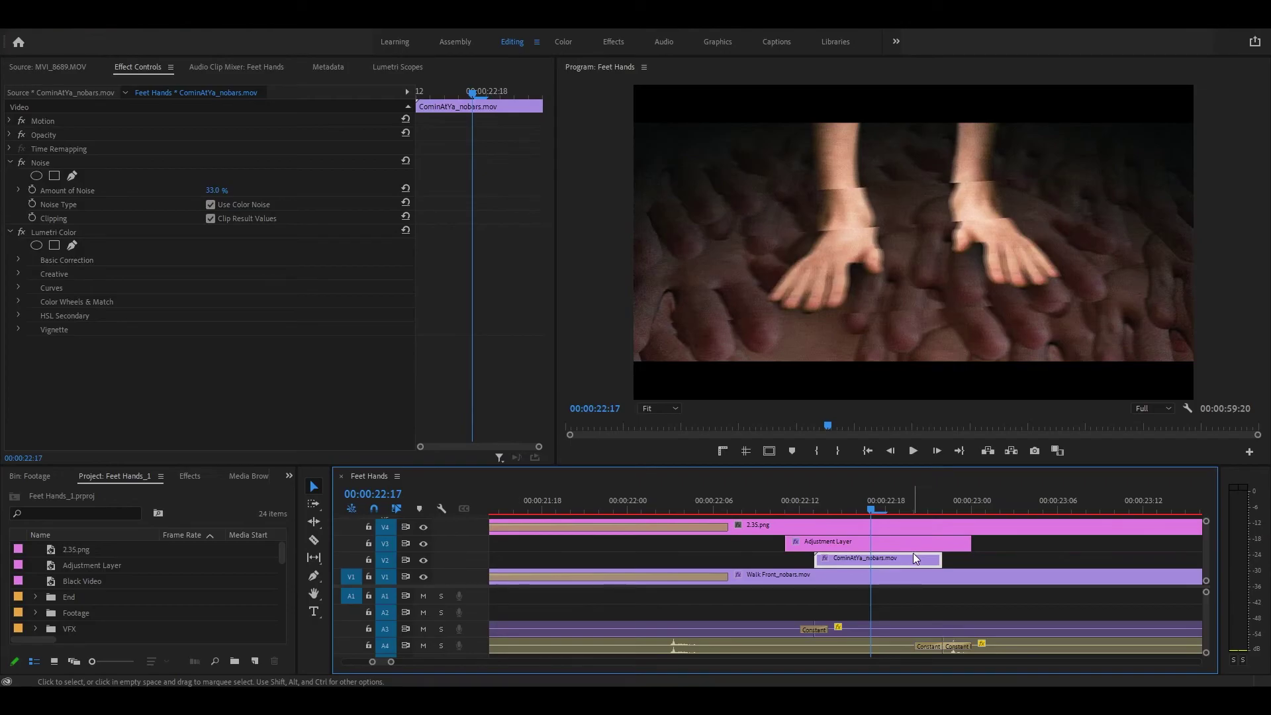
left_click(424, 544)
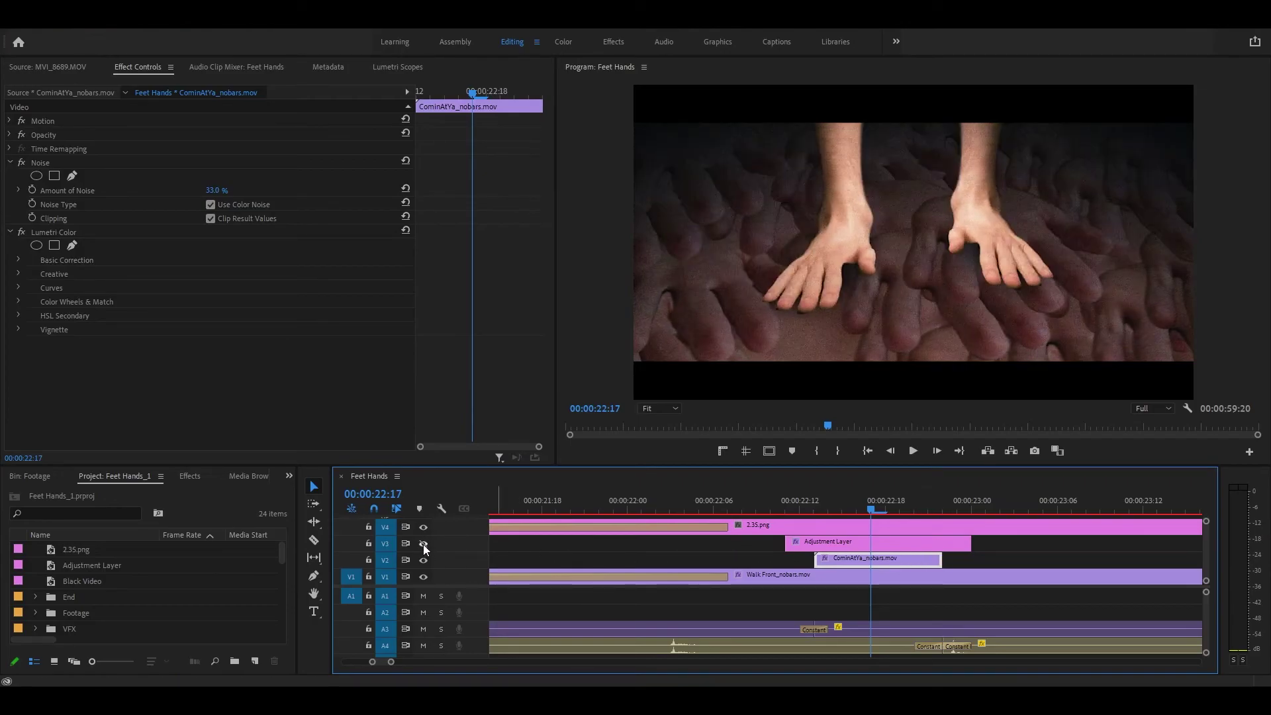
left_click(423, 544)
left_click(423, 544)
left_click(423, 544)
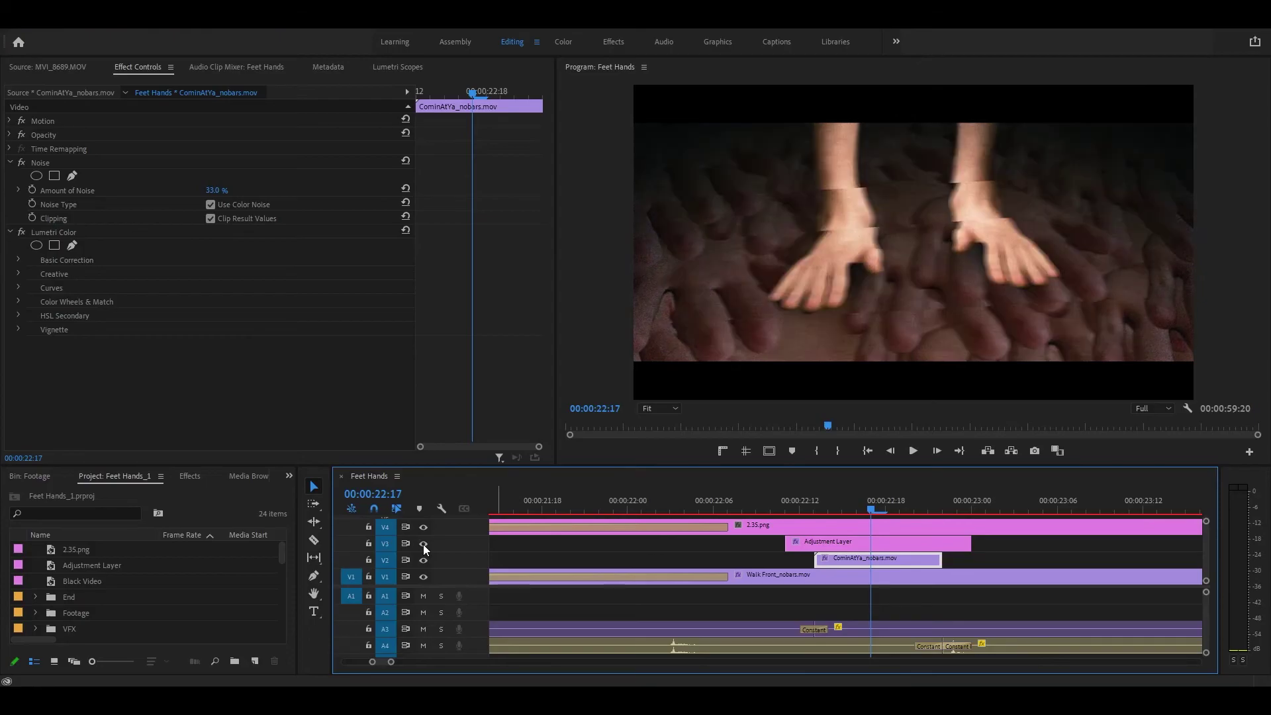
left_click(896, 543)
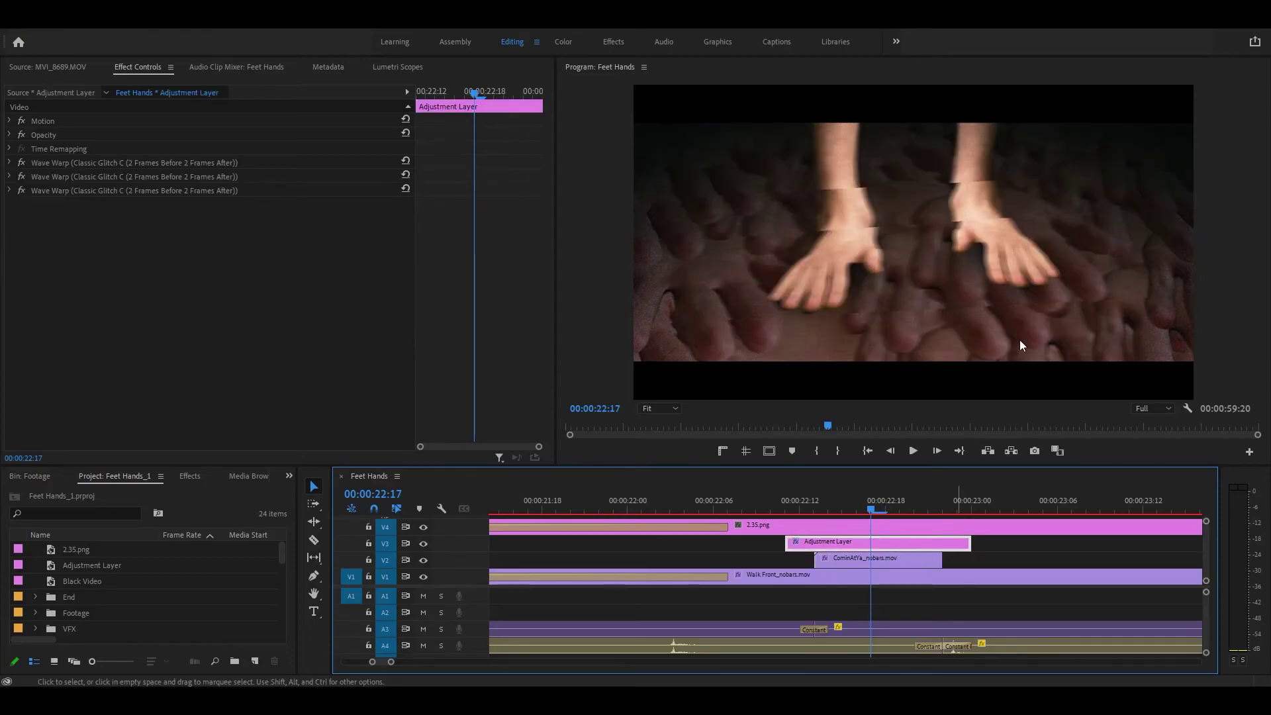
Step: Hide track V3 and compare CominAtYa_nobars.mov with its Noise and Lumetri Color effects off and on
left_click(424, 544)
left_click(871, 565)
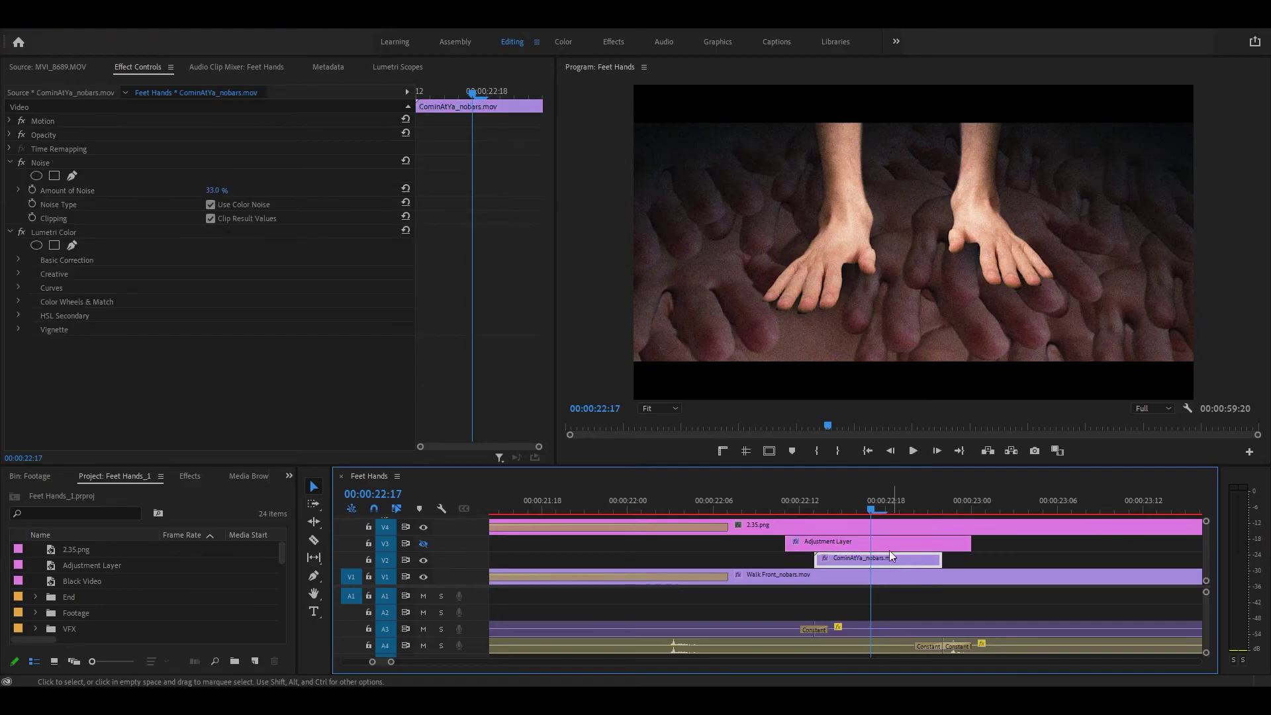
left_click(22, 162)
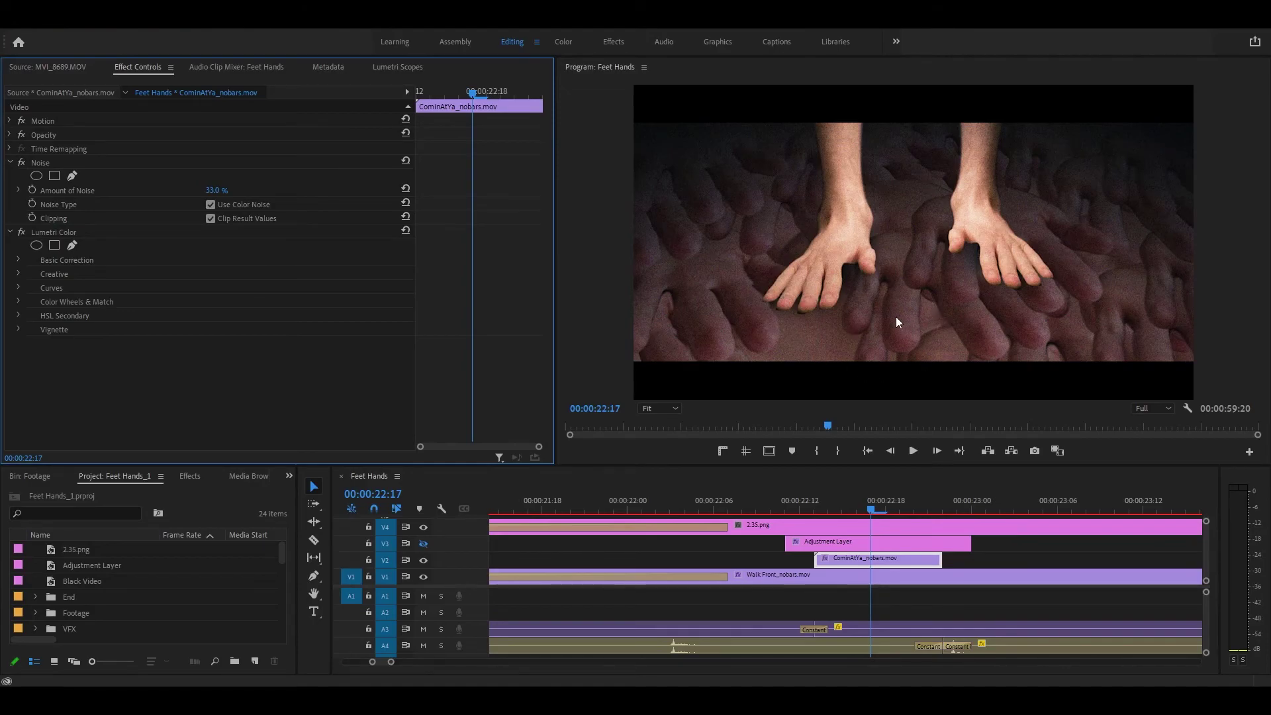
left_click(22, 232)
left_click(22, 231)
left_click(22, 231)
left_click(22, 232)
Step: Select the adjustment layer above CominAtYa_nobars.mov and make track V3 visible again
left_click(1032, 561)
key("minus")
key("minus")
key("minus")
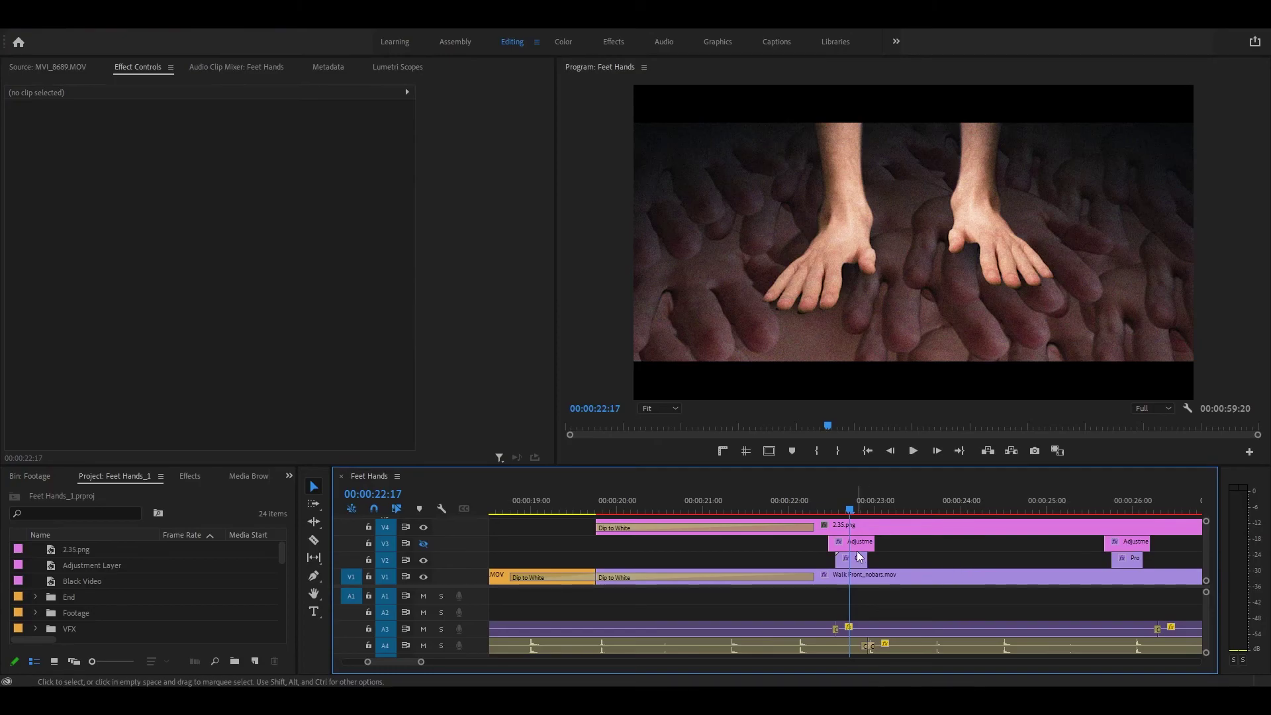
left_click(858, 547)
left_click(424, 543)
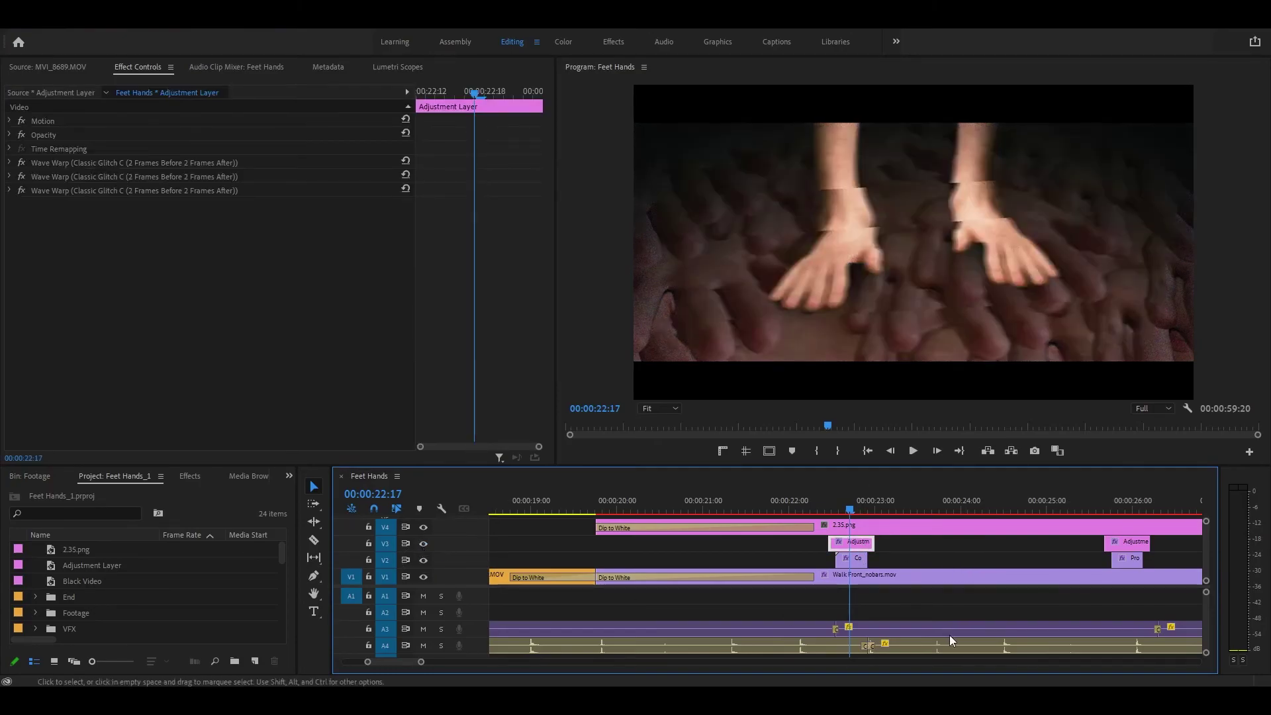
Step: Move the playhead to the second glitch cut at 00:00:25:23 and inspect its adjustment layer's VR Digital Glitch effect
scroll(940, 638, "down", 5)
left_click(850, 506)
left_click(855, 507)
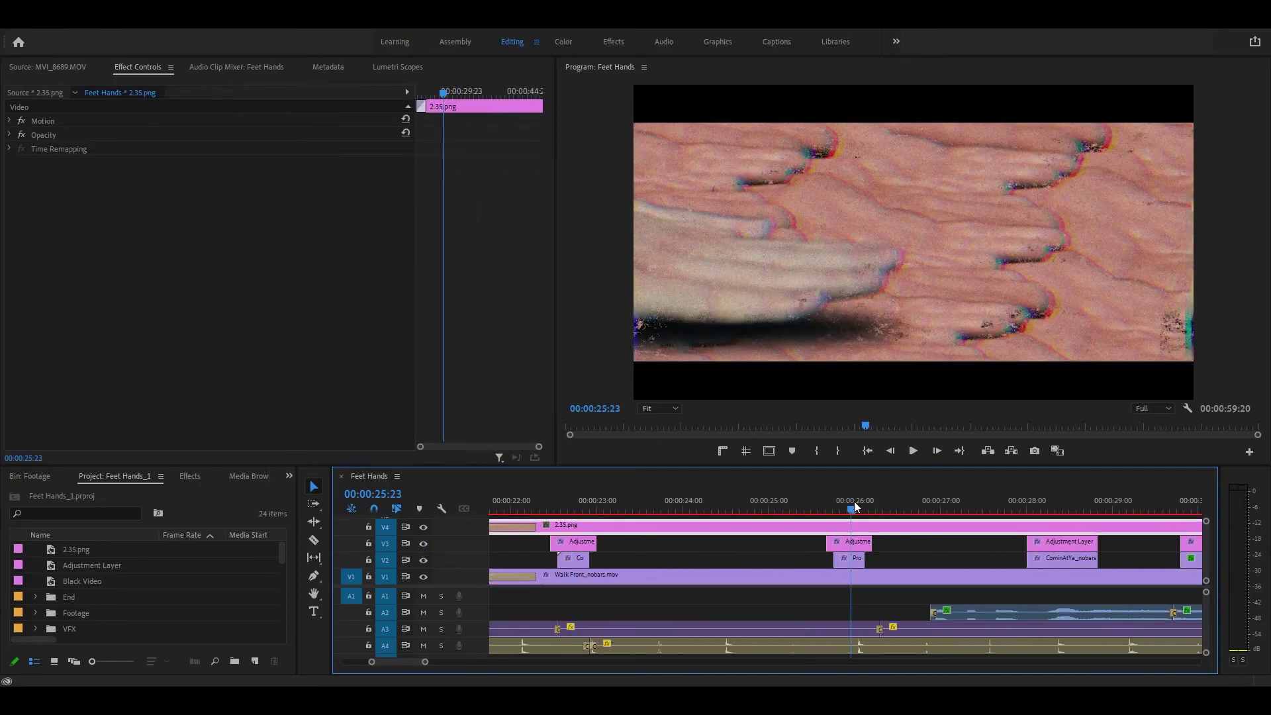
left_click(859, 549)
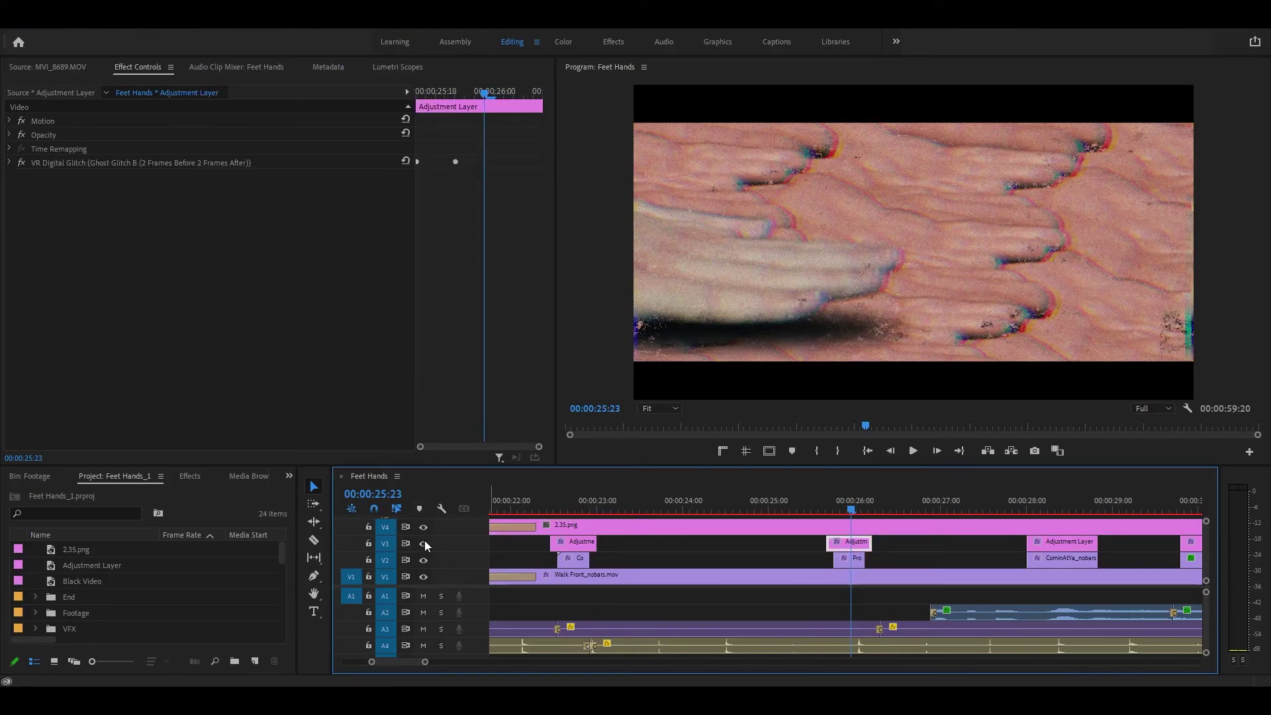
Step: Hide track V3, check the Noise and Lumetri Color effects on Profile_nobars.mov, and show the track again
left_click(425, 544)
left_click(856, 560)
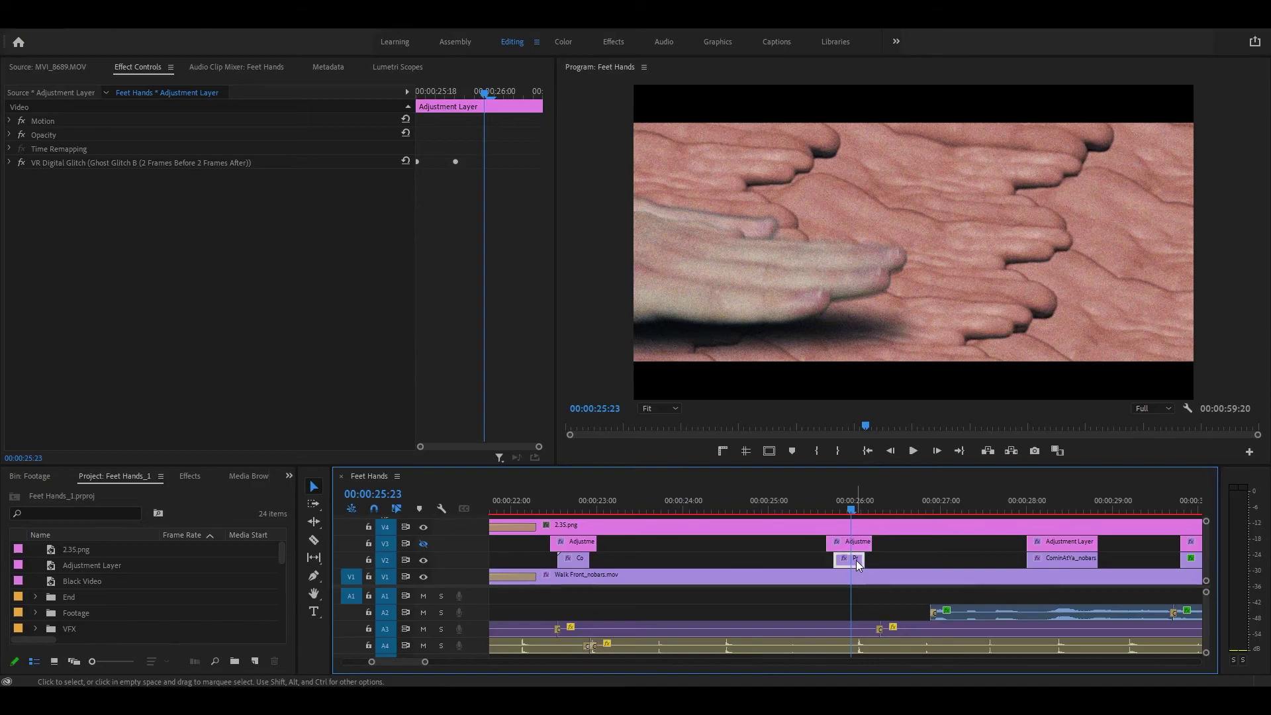
left_click(21, 162)
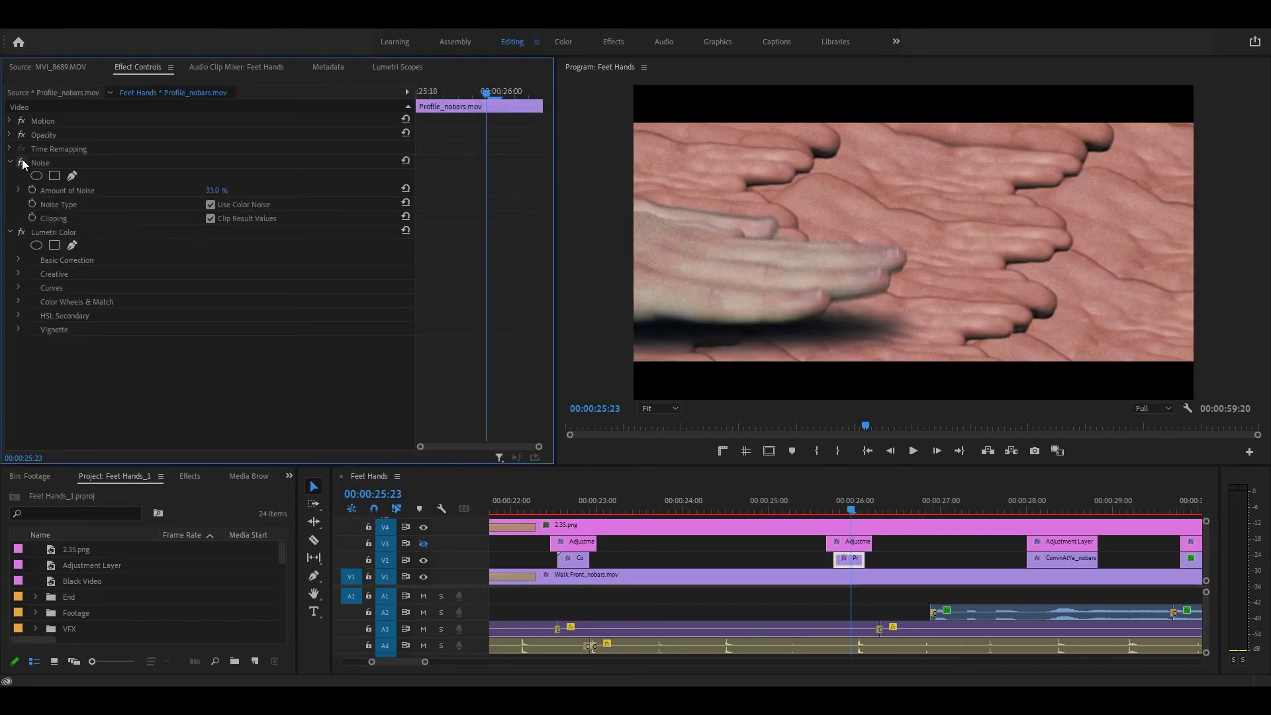
left_click(22, 233)
left_click(424, 543)
Step: Move the playhead to 00:00:28:11, select CominAtYa_nobars.mov, and inspect the VR Chromatic Aberrations effect on the adjustment layer above it
left_click(1069, 501)
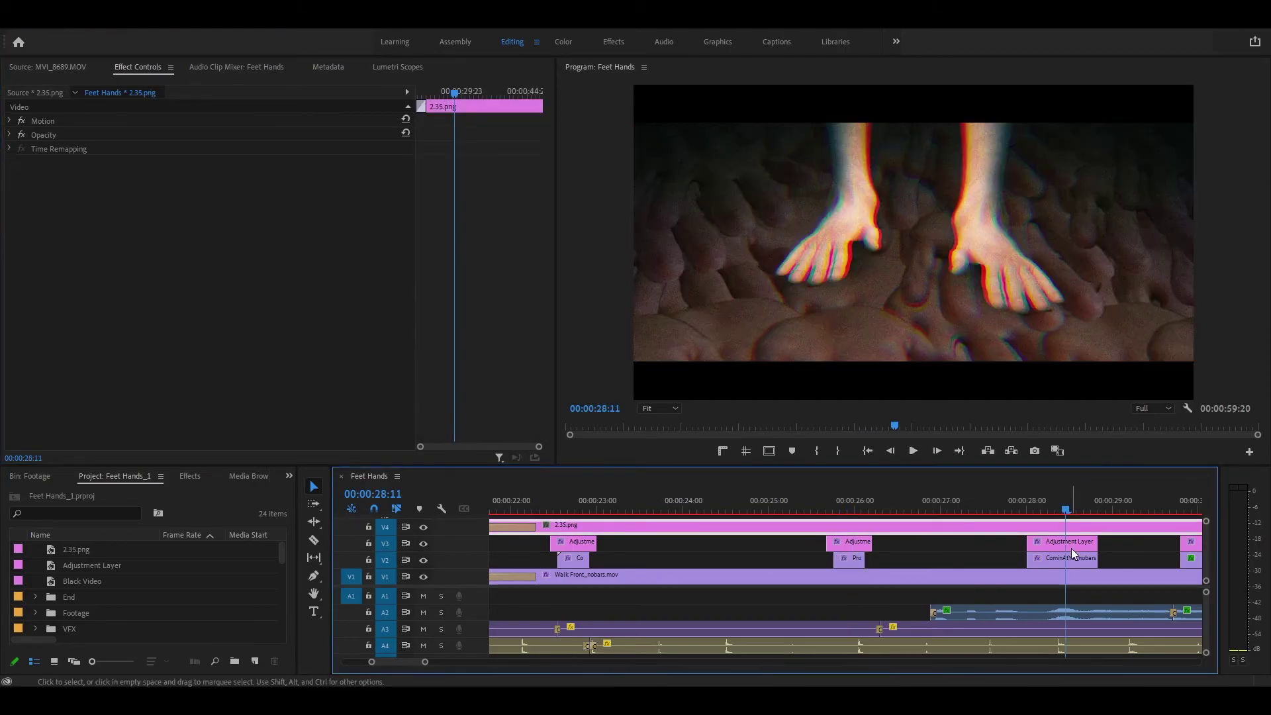
scroll(1071, 549, "down", 5)
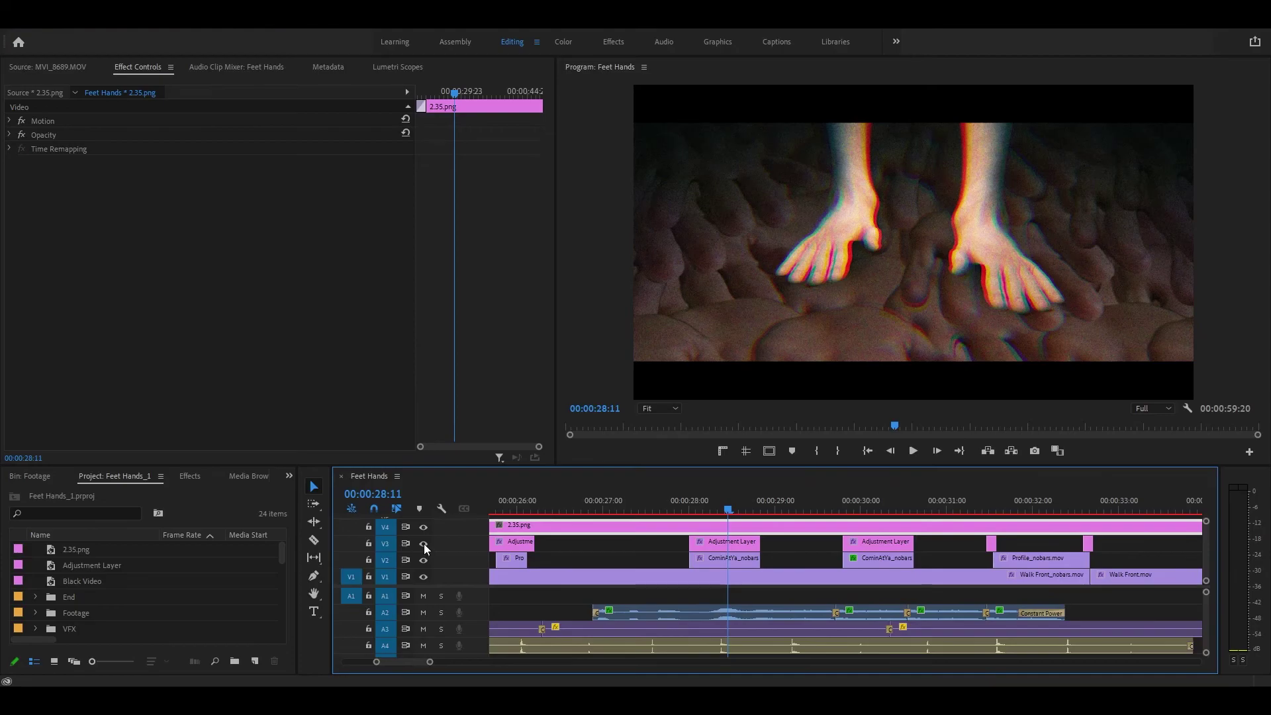
left_click(733, 559)
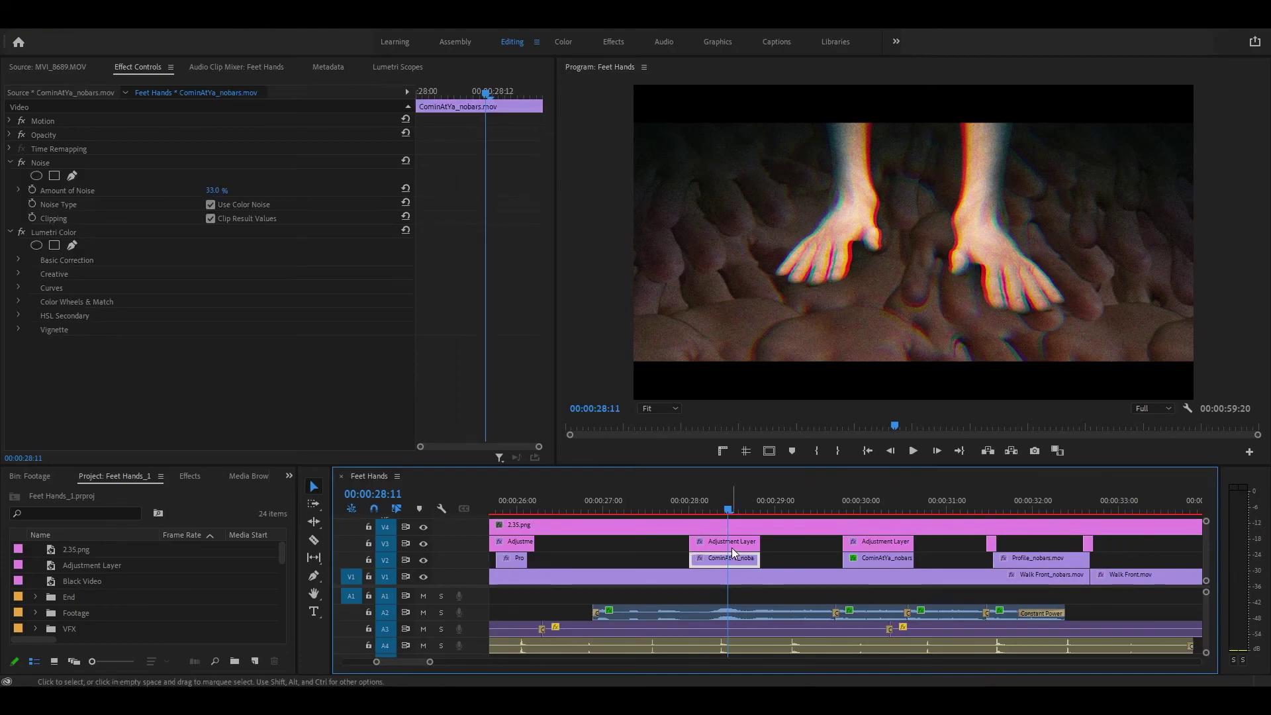
left_click(732, 548)
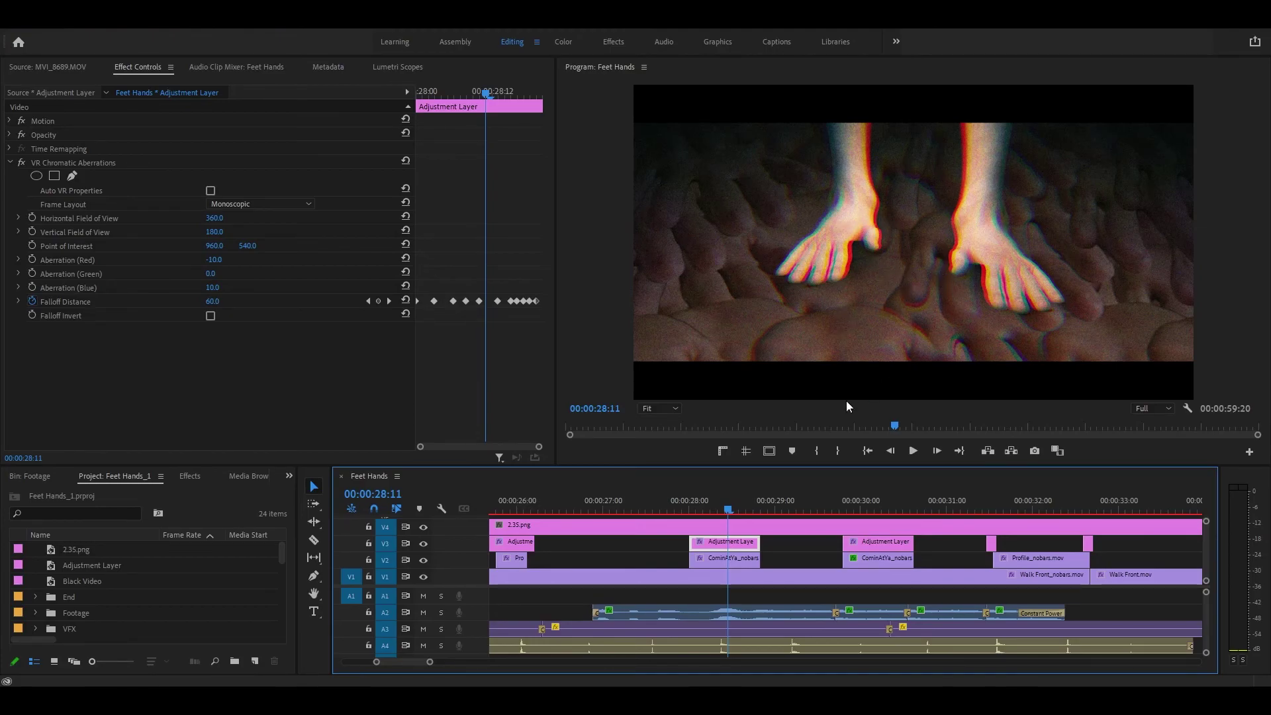
Step: Compare the 00:00:28:11 shot with track V3 hidden and shown, and check the effects on CominAtYa_nobars.mov
left_click(423, 543)
left_click(423, 543)
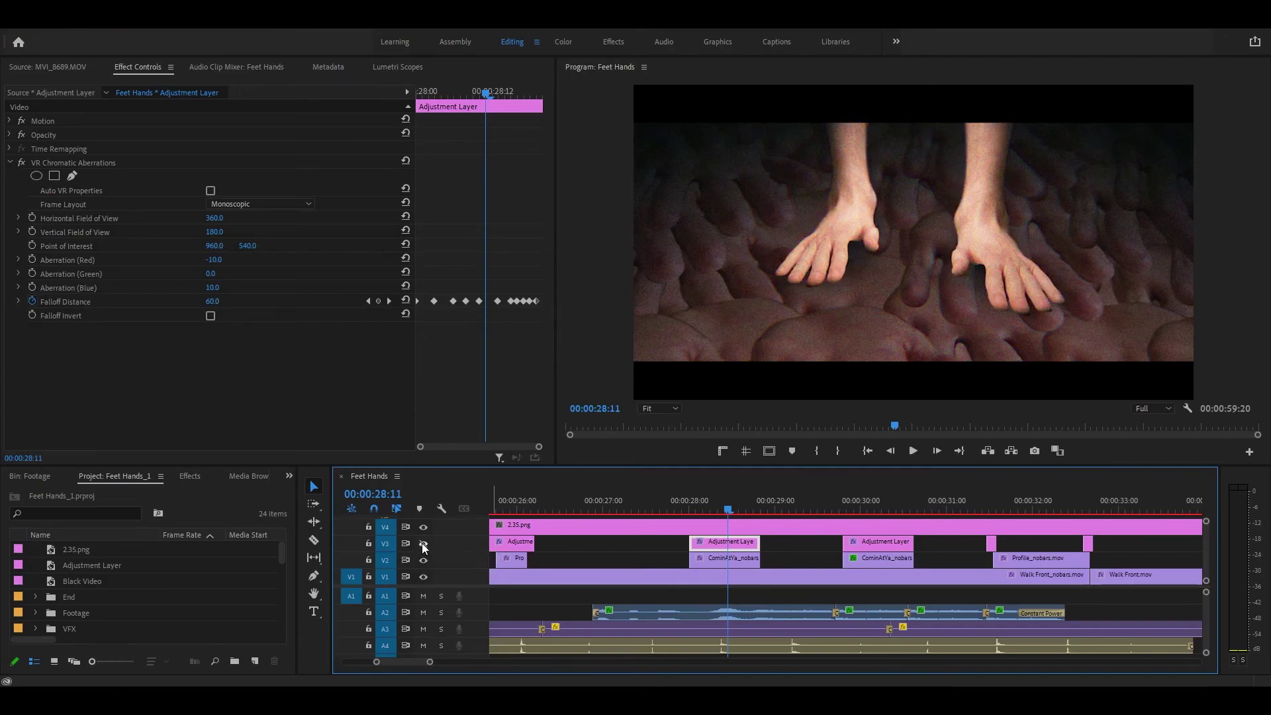
left_click(423, 544)
left_click(742, 561)
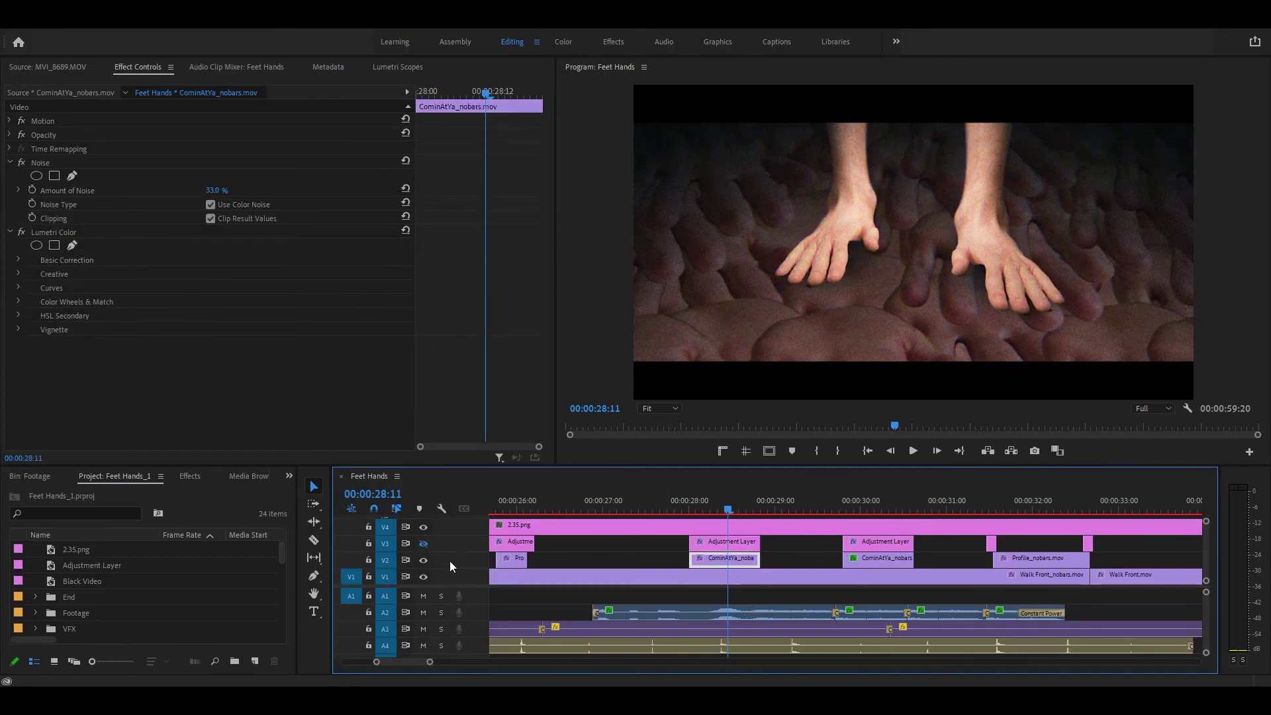
left_click(423, 544)
Step: Review the remaining glitch cuts by scrubbing from 00:00:30:07 to 00:00:32:15, checking the effects on CominAtYa_nobars.mov
left_click(887, 502)
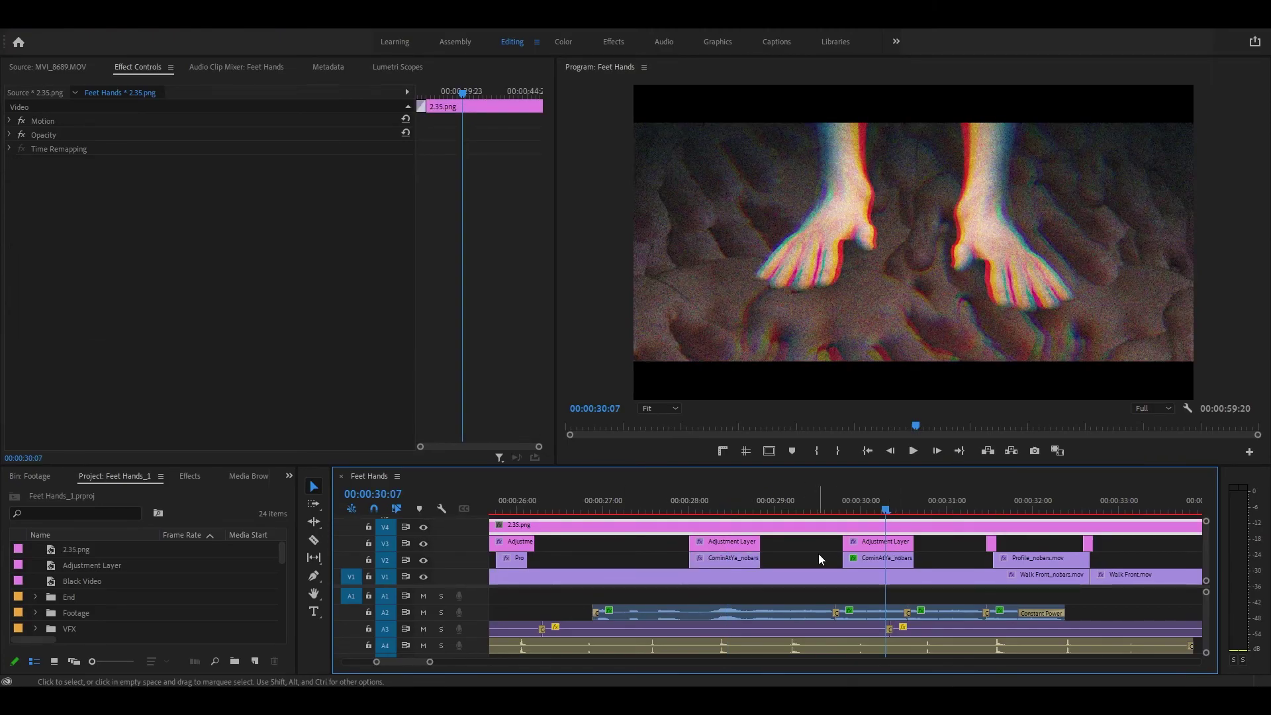
left_click(744, 562)
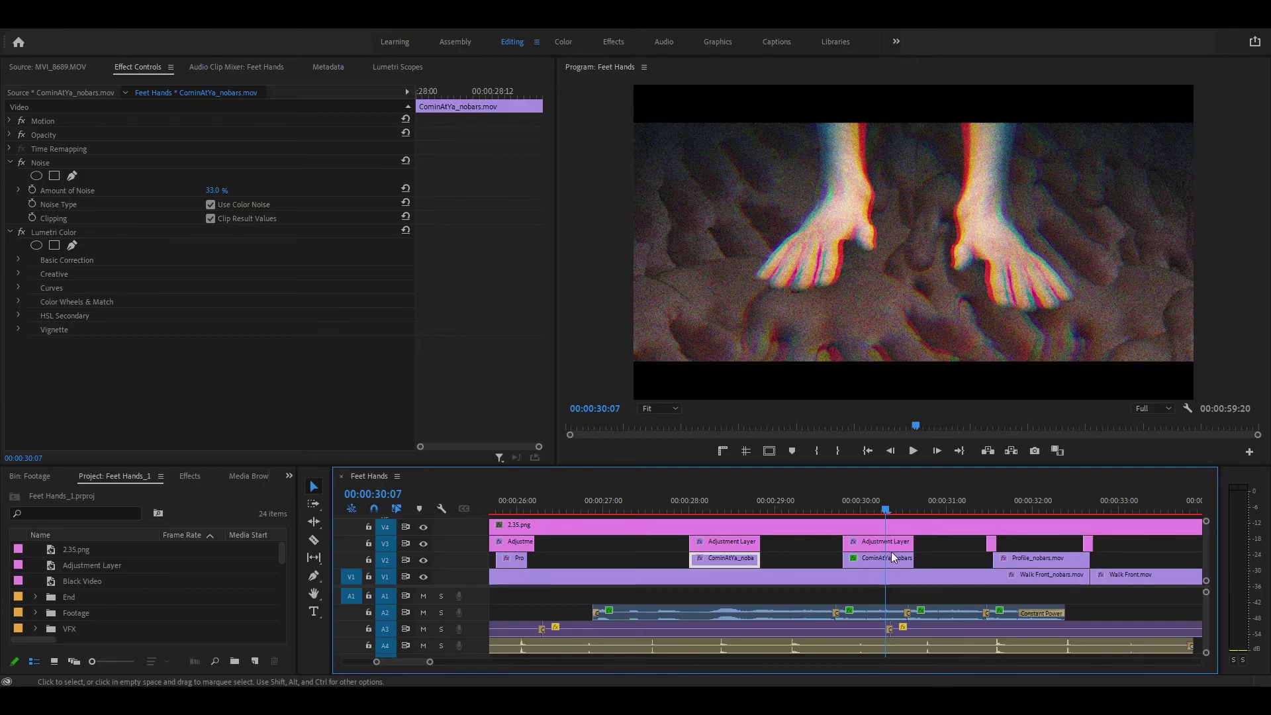
left_click_drag(733, 512, 921, 526)
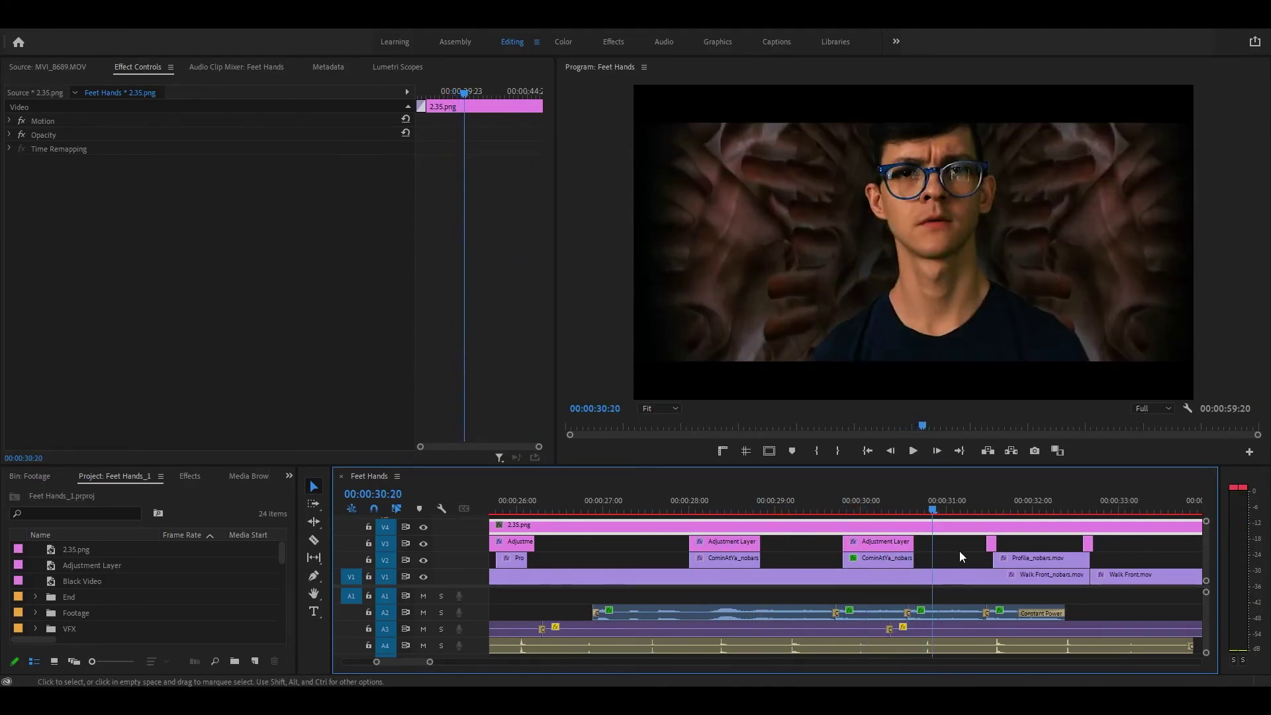
scroll(988, 555, "down", 3)
scroll(989, 561, "down", 2)
left_click_drag(686, 501, 751, 506)
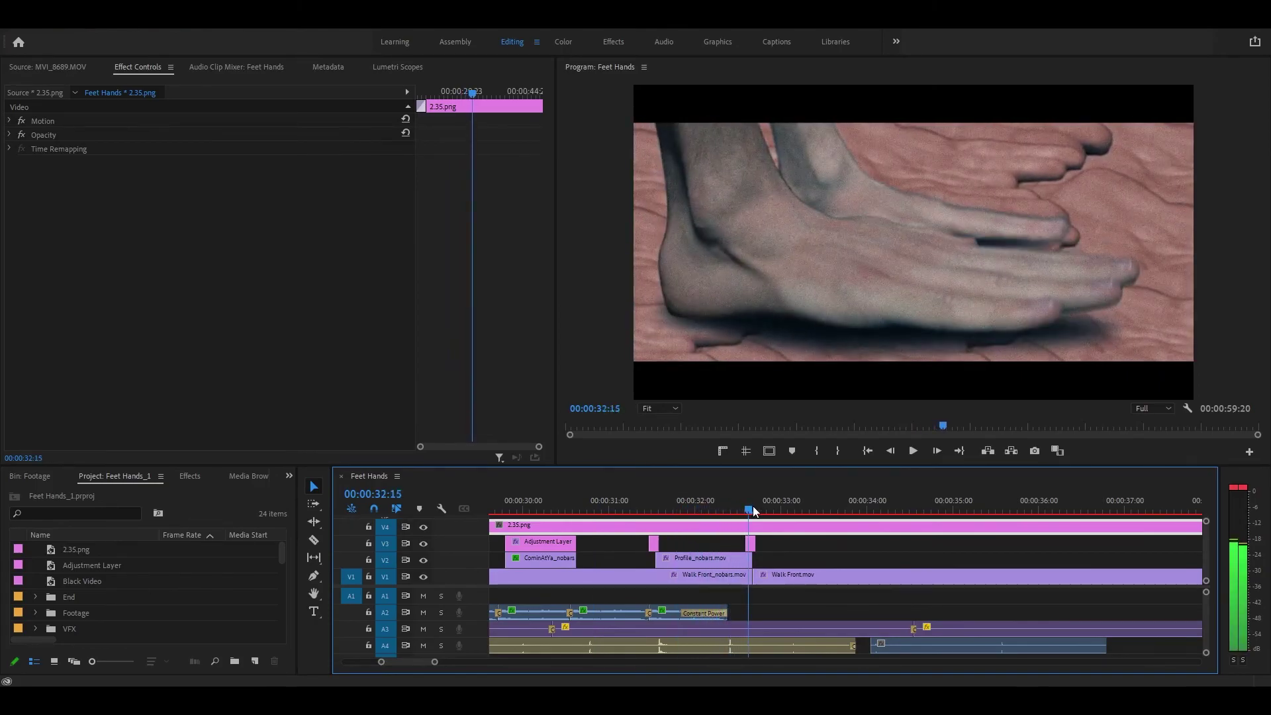
scroll(753, 506, "down", 5)
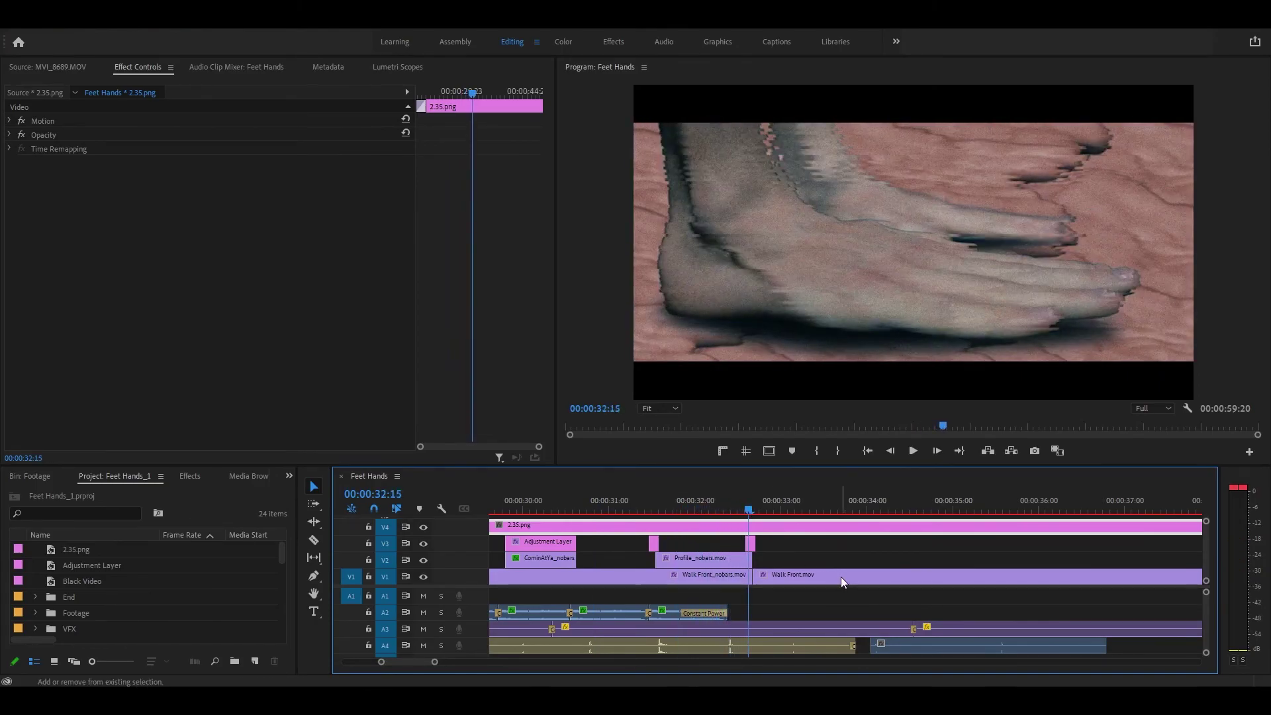
Step: Move the playhead to 00:00:39:22, select Look down.mov, and compare the shot with its Lumetri Color effect off and on
scroll(841, 577, "down", 1)
scroll(841, 578, "down", 2)
left_click_drag(895, 510, 912, 511)
left_click(908, 558)
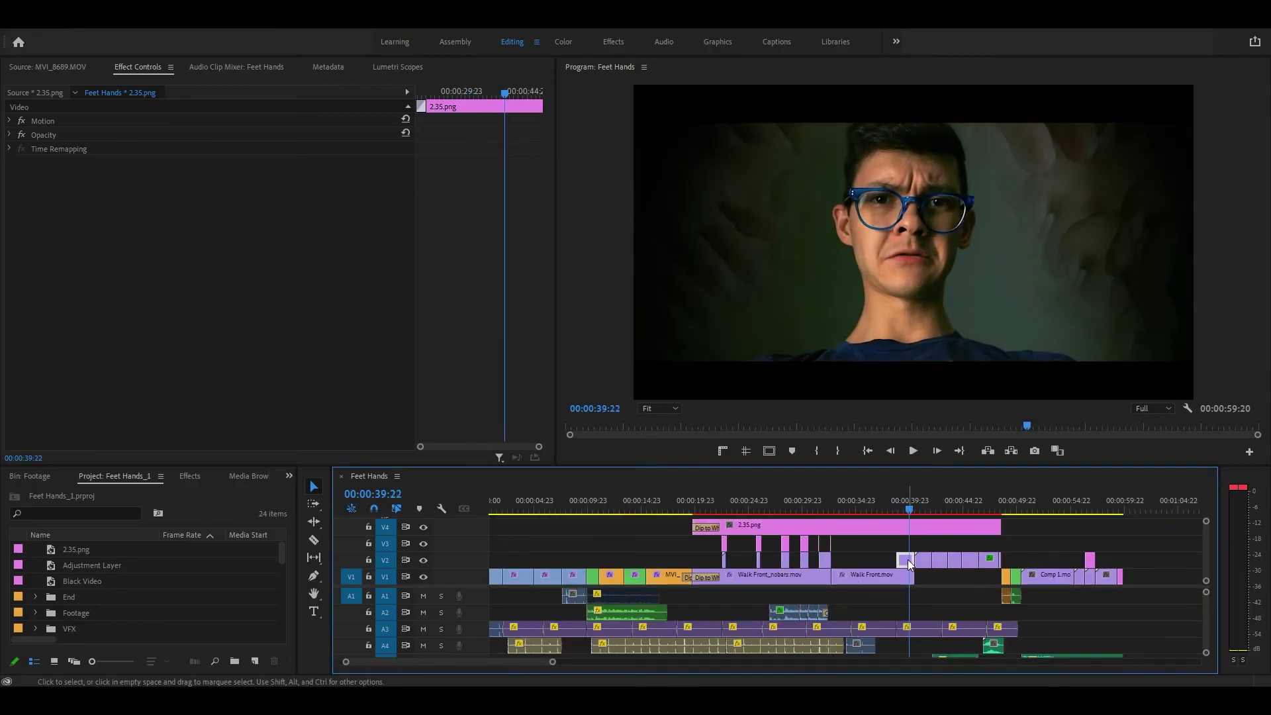
left_click(22, 232)
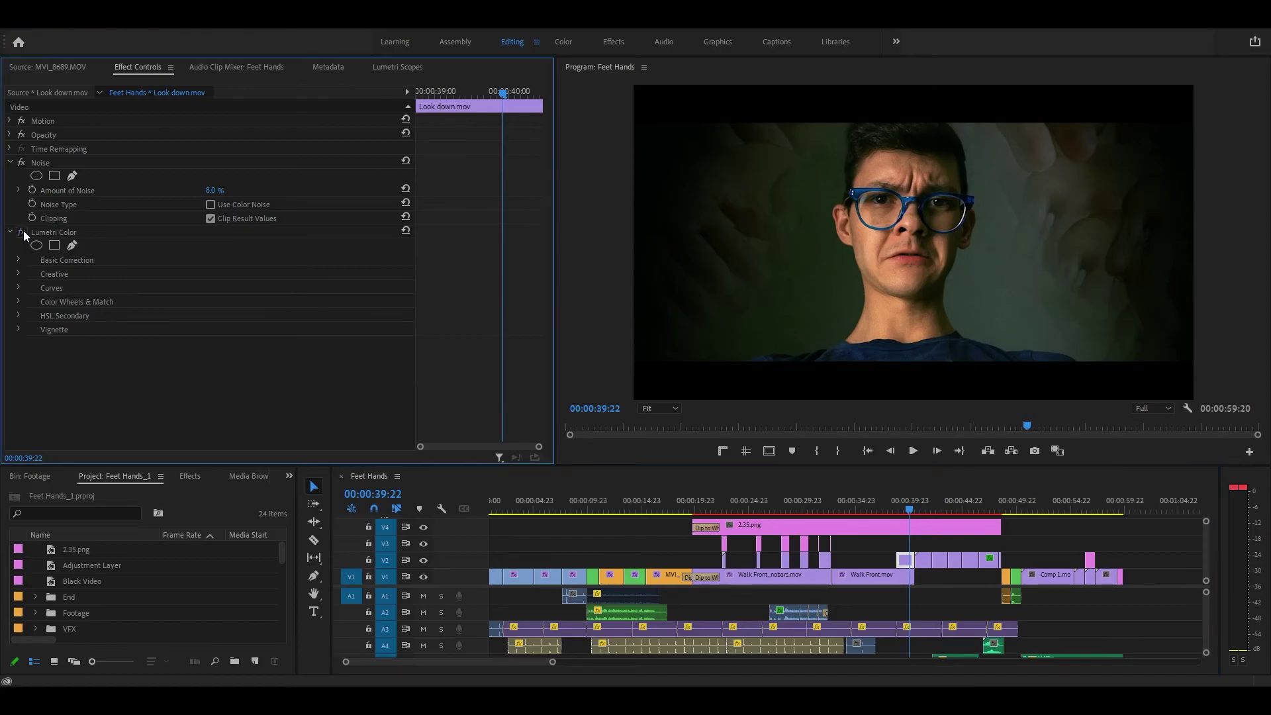
left_click(23, 233)
left_click(22, 233)
left_click(22, 232)
left_click(23, 233)
left_click(22, 232)
left_click(23, 233)
left_click(22, 232)
Step: Move the playhead to 00:00:41:03, select POV Top.mov, and compare the shot with its Gaussian Blur off and on
left_click(921, 526)
left_click(922, 509)
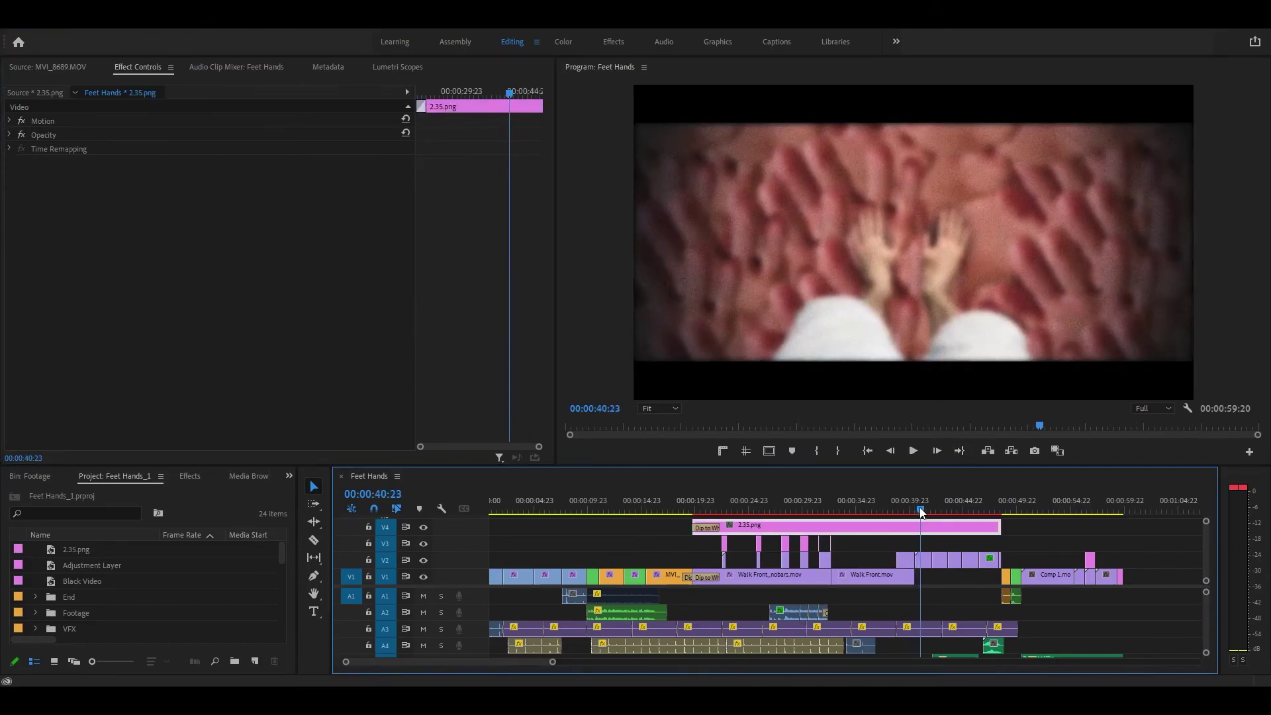
left_click(925, 564)
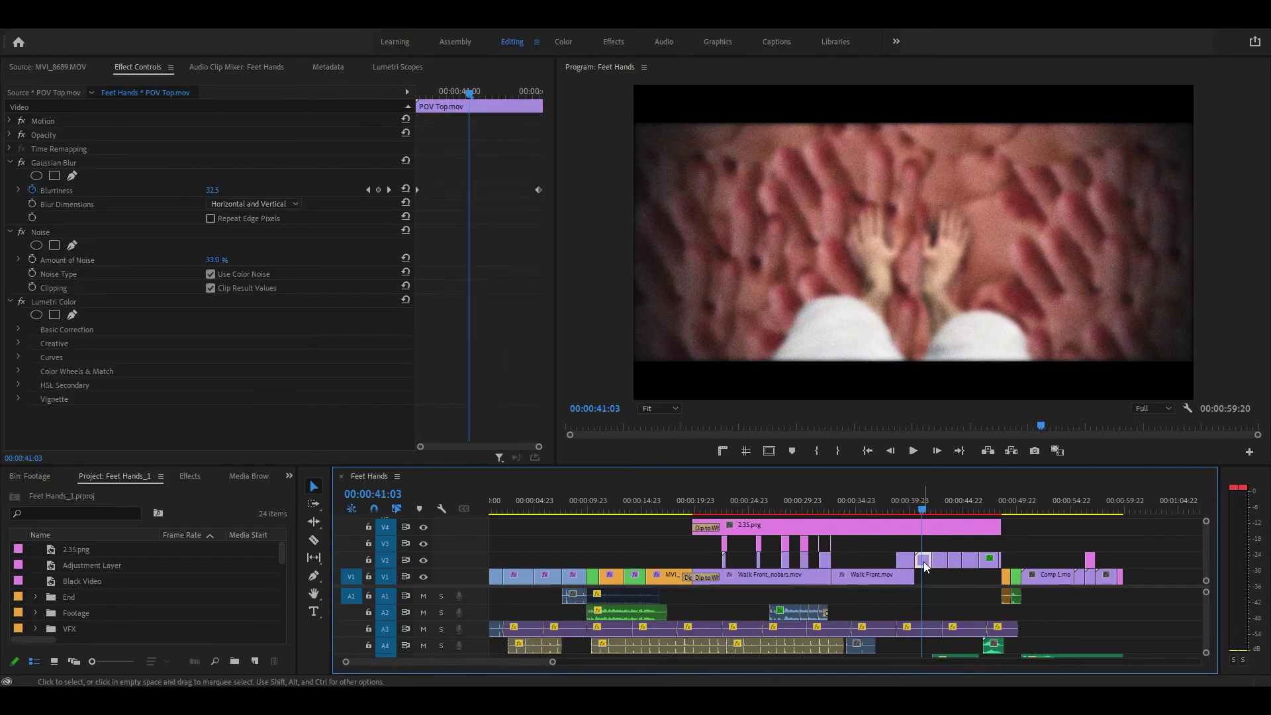
left_click(22, 164)
left_click(21, 165)
left_click(21, 164)
left_click(21, 165)
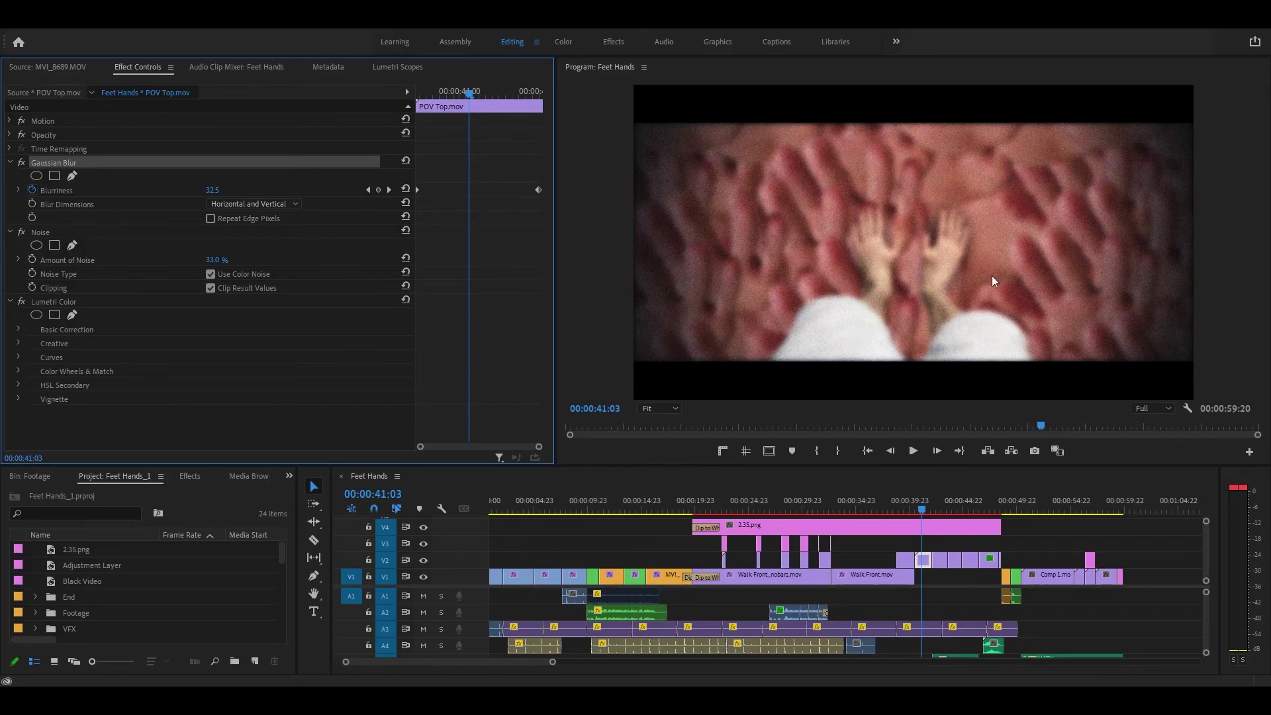
Step: Enlarge the timeline area, play the sequence from 00:00:41:03 to the end of the overhead shots, and replay the final cut
scroll(980, 594, "right", 3)
left_click_drag(974, 466, 973, 441)
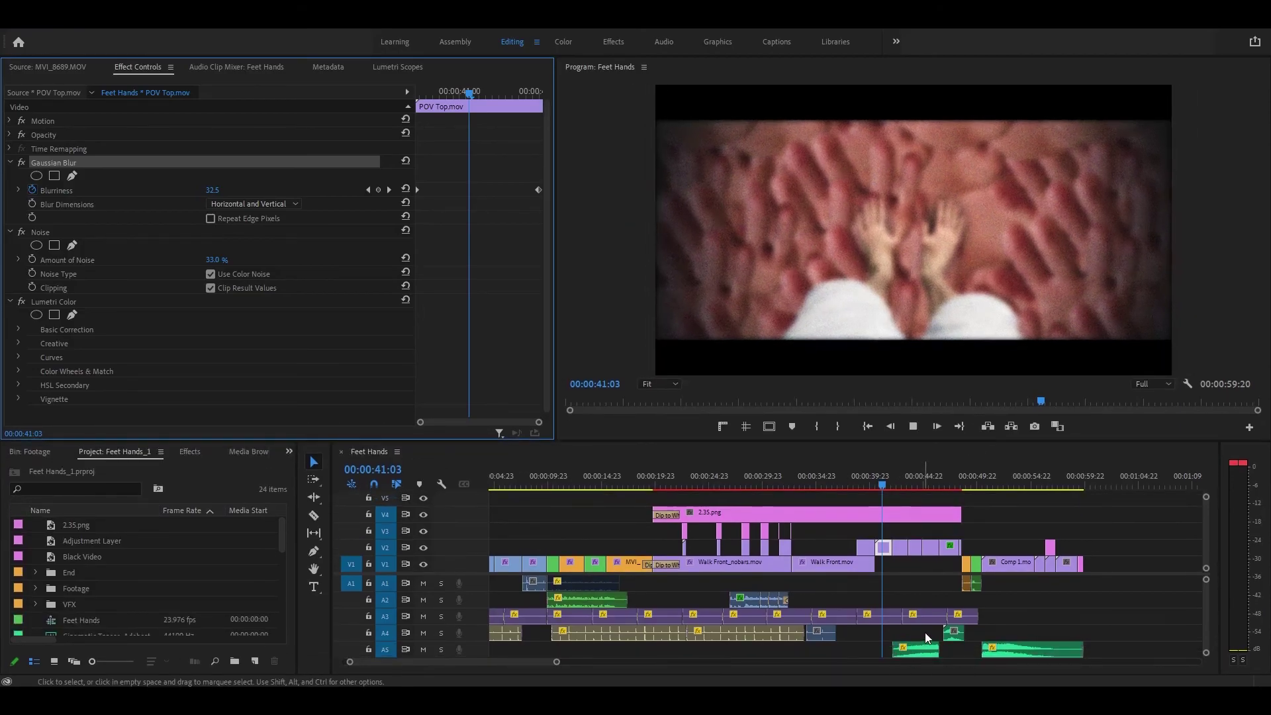
key("space")
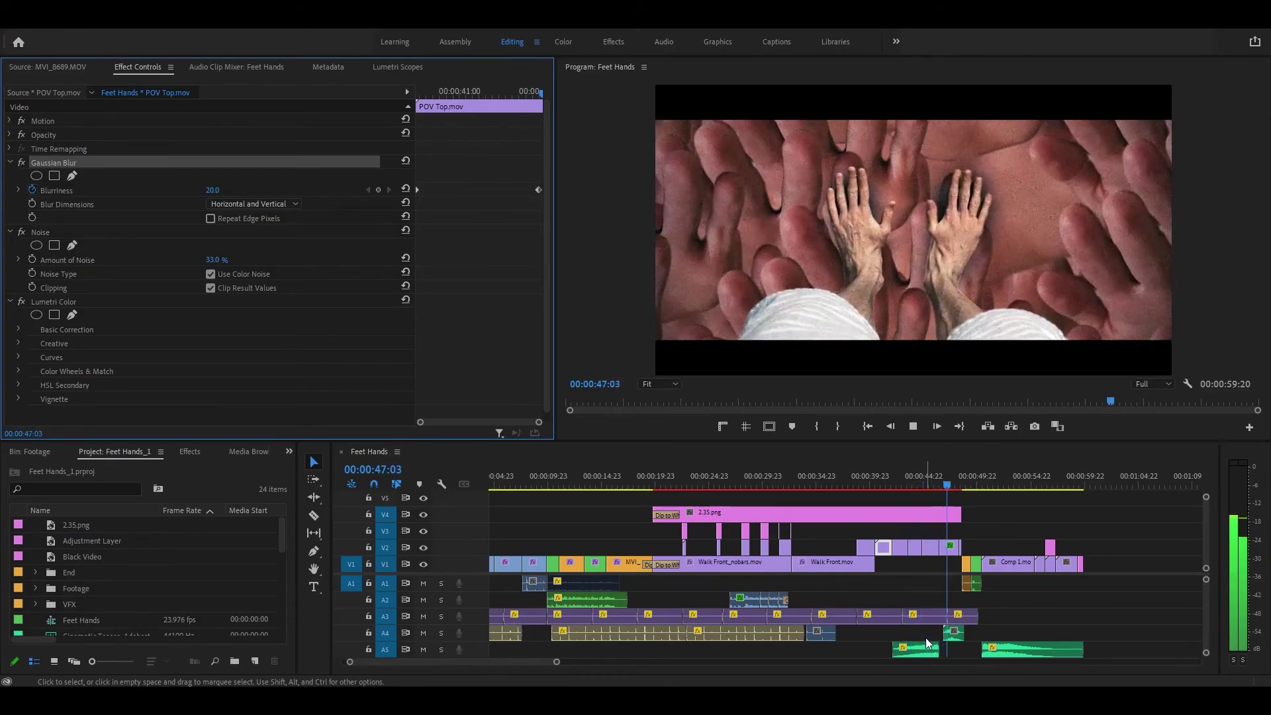
key("space")
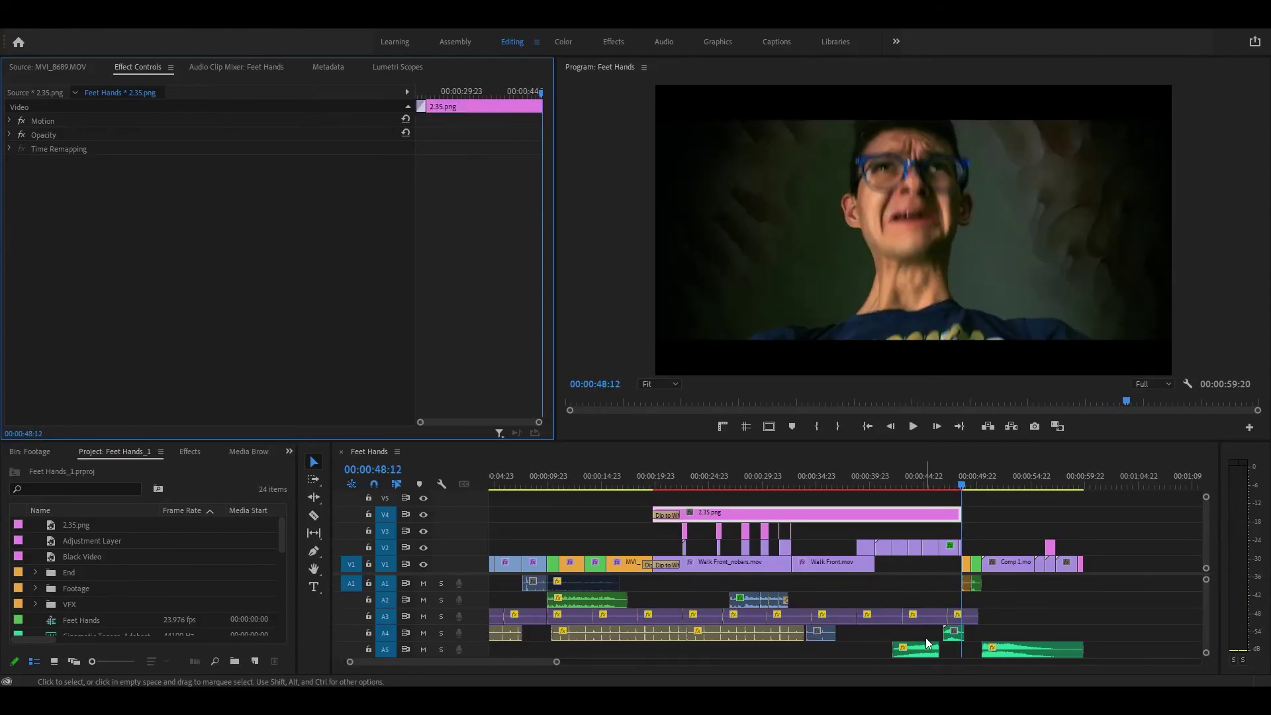
key("j")
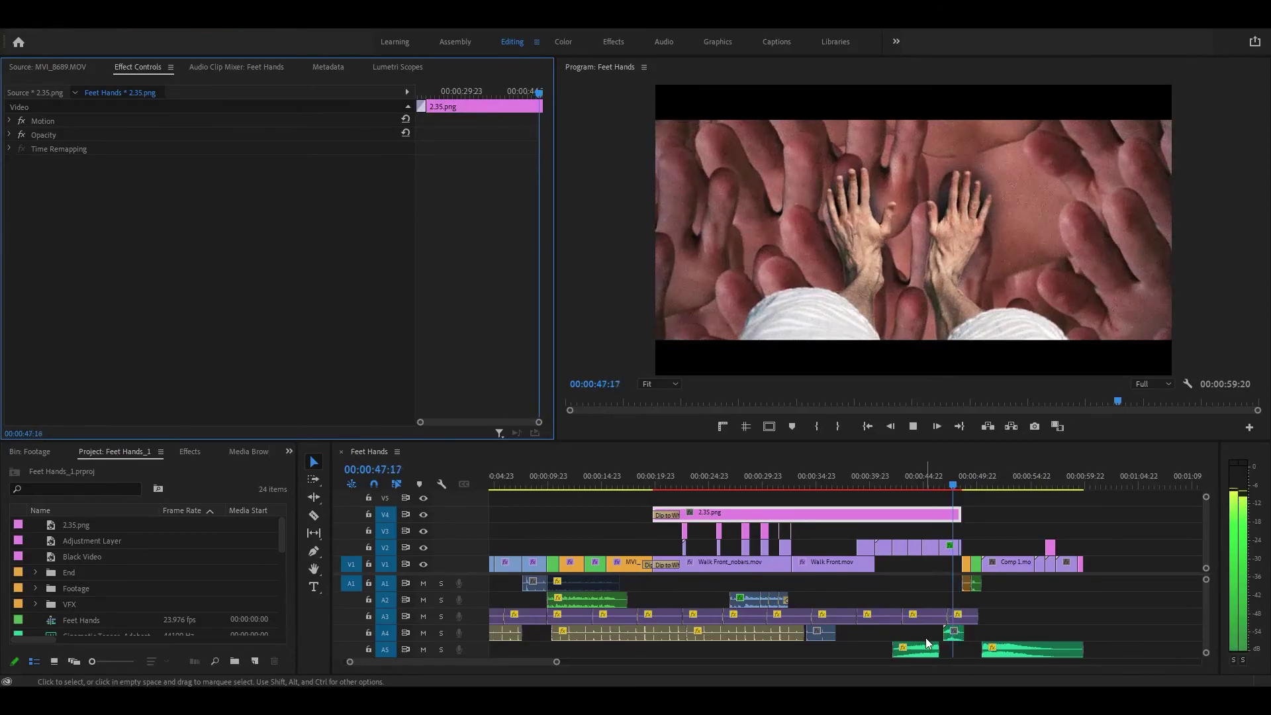
key("space")
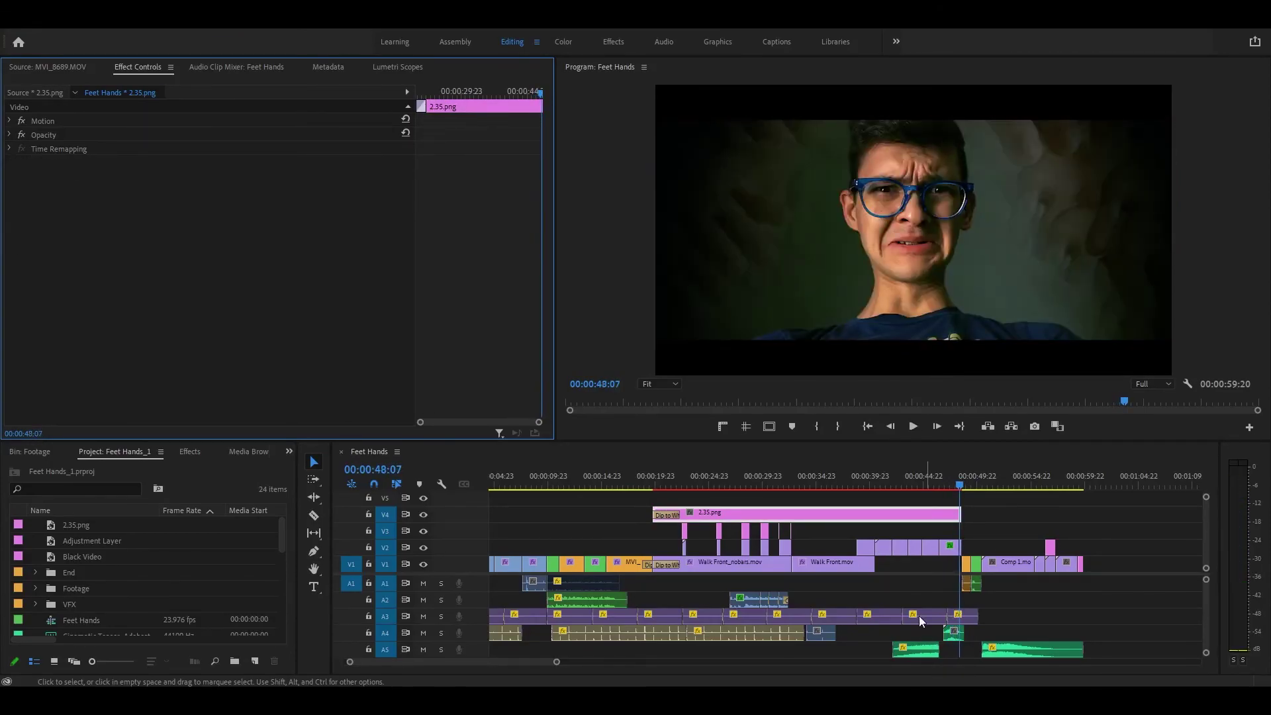
Step: Return the playhead to 00:00:26:19, magnify the timeline there, and select the first MVI_8693.MOV audio clip on track A2
left_click(732, 488)
key("=")
key("=")
key("=")
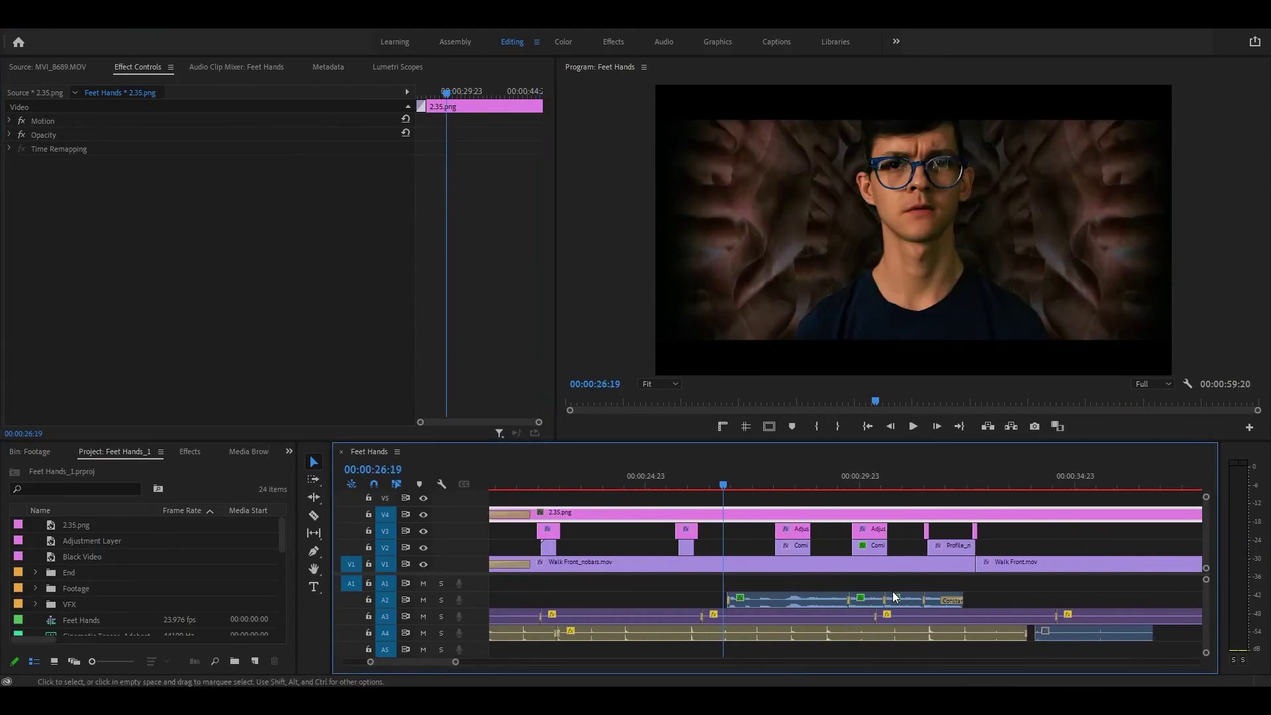
scroll(892, 596, "down", 2)
left_click(702, 600)
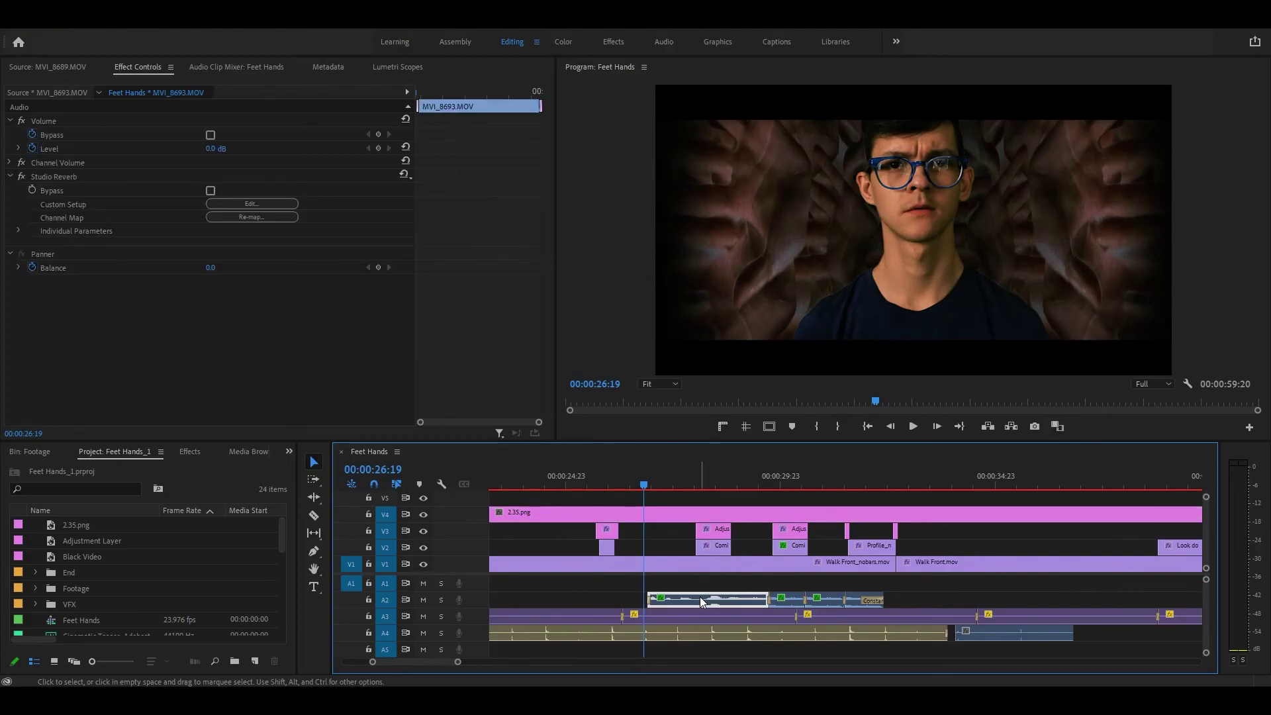
Step: Load the MVI_8693.MOV audio clip into the Source monitor and play its original recording
key("f")
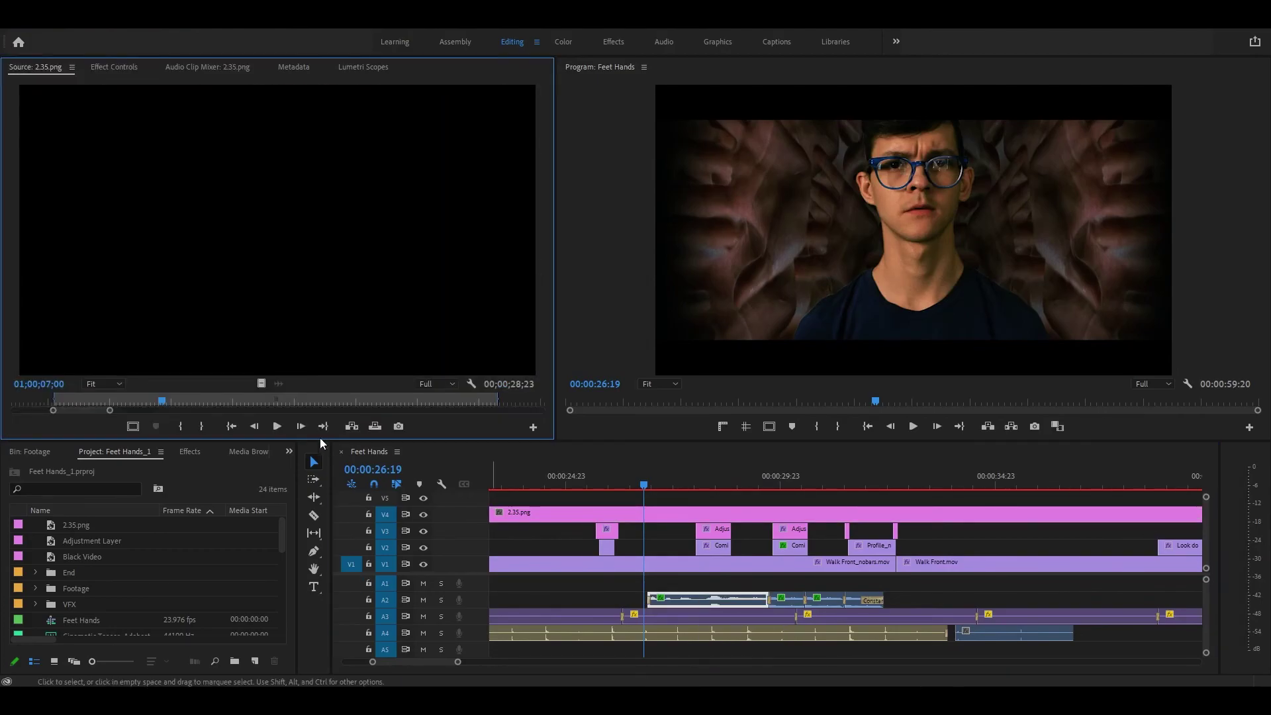
key("space")
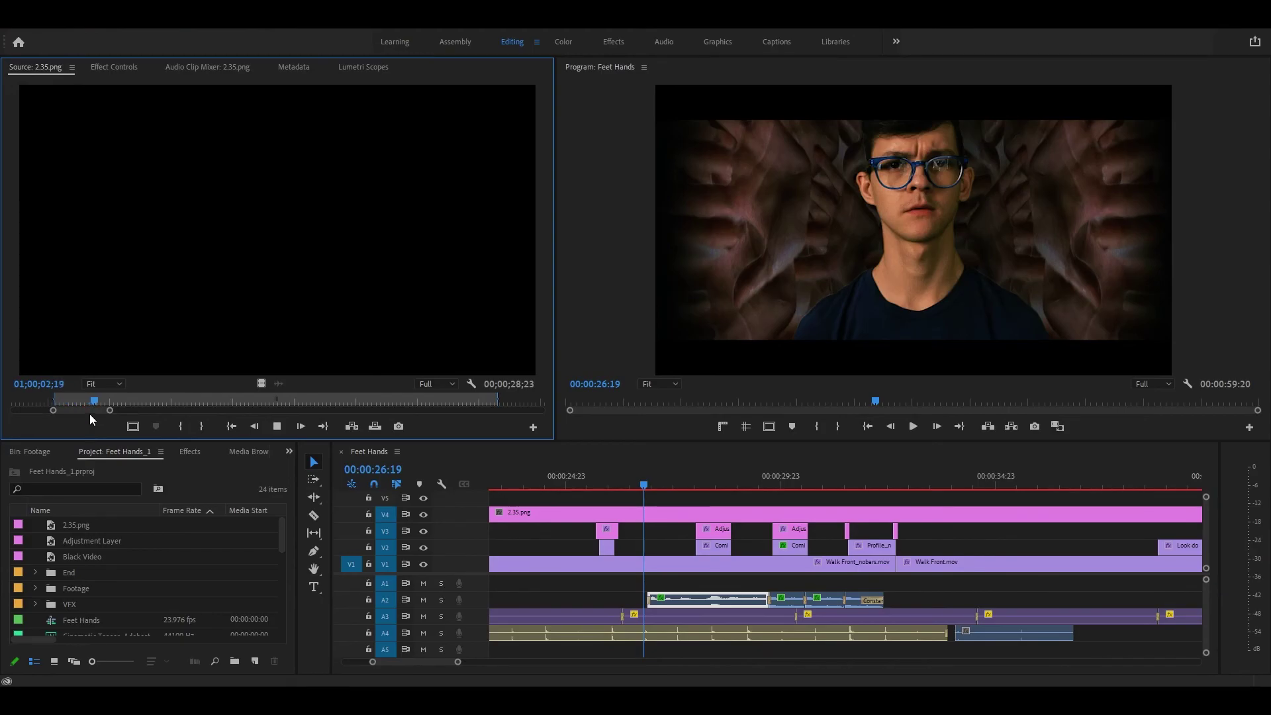
left_click(697, 600)
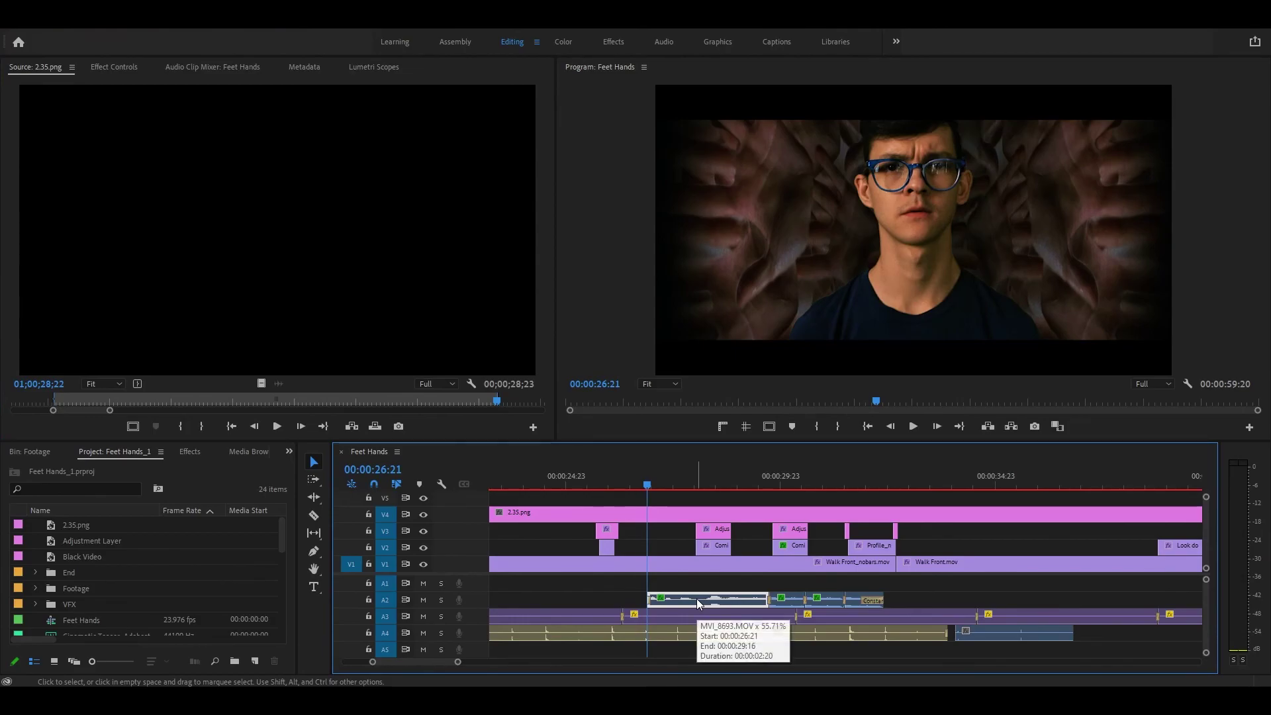
double_click(696, 599)
key("space")
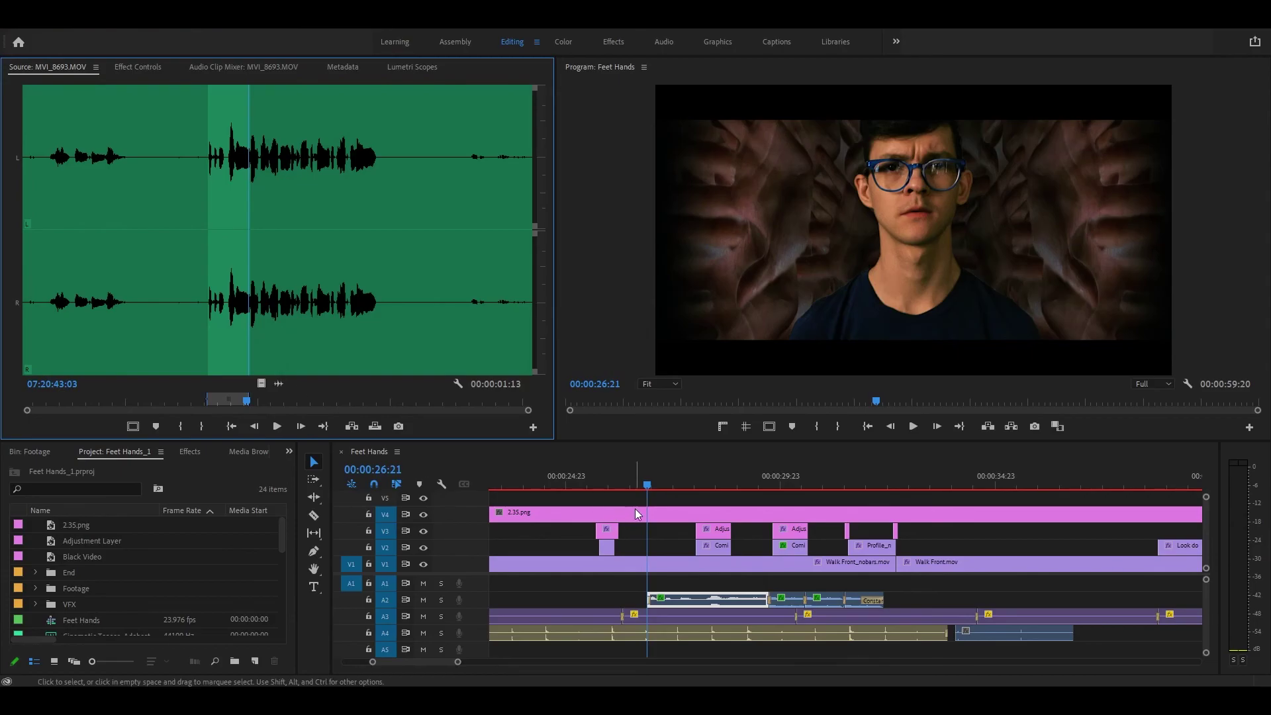
Step: Inspect the MVI_8693.MOV audio clip's effects and its Speed/Duration settings, and close the dialog without changing any values
left_click(699, 606)
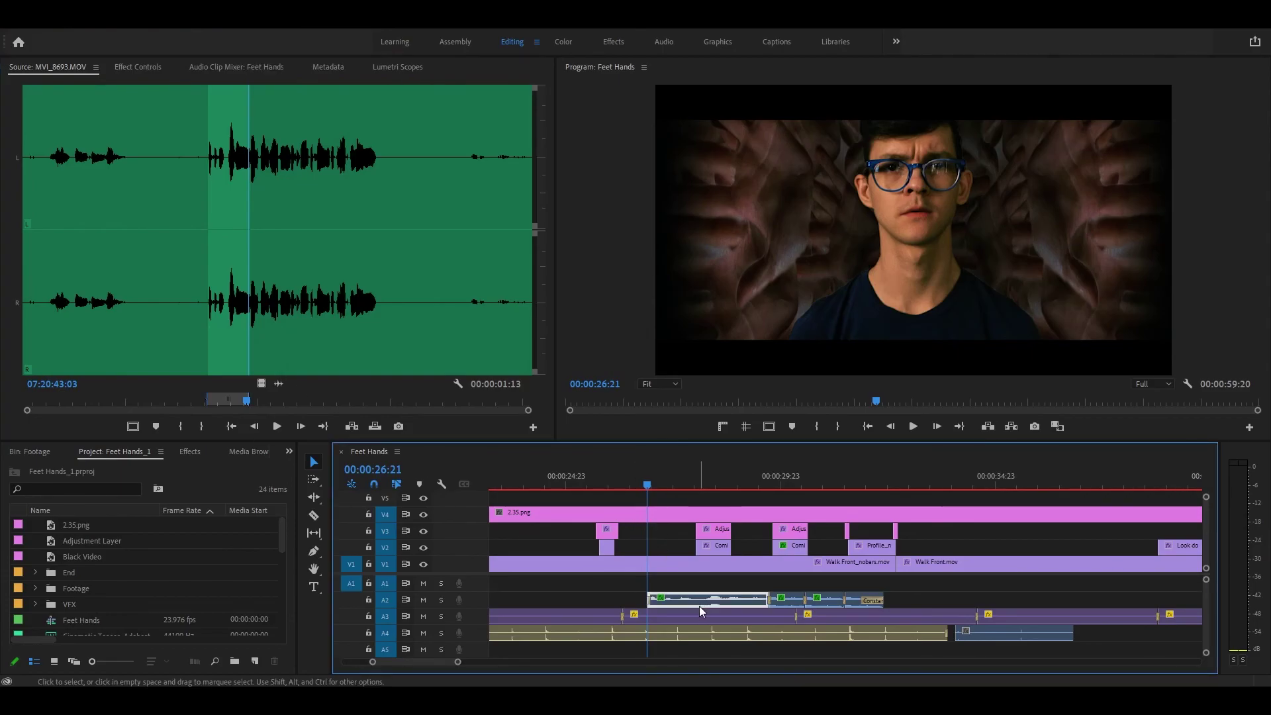
key("shift+5")
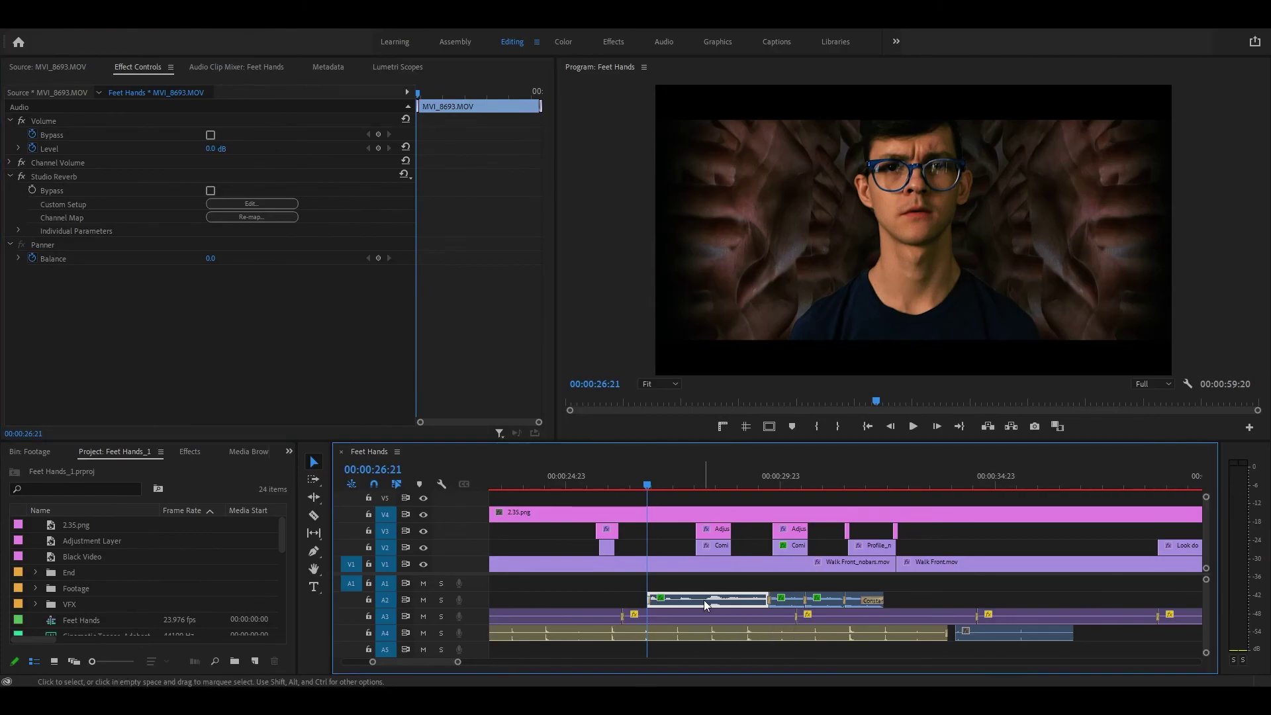
right_click(705, 599)
left_click(758, 421)
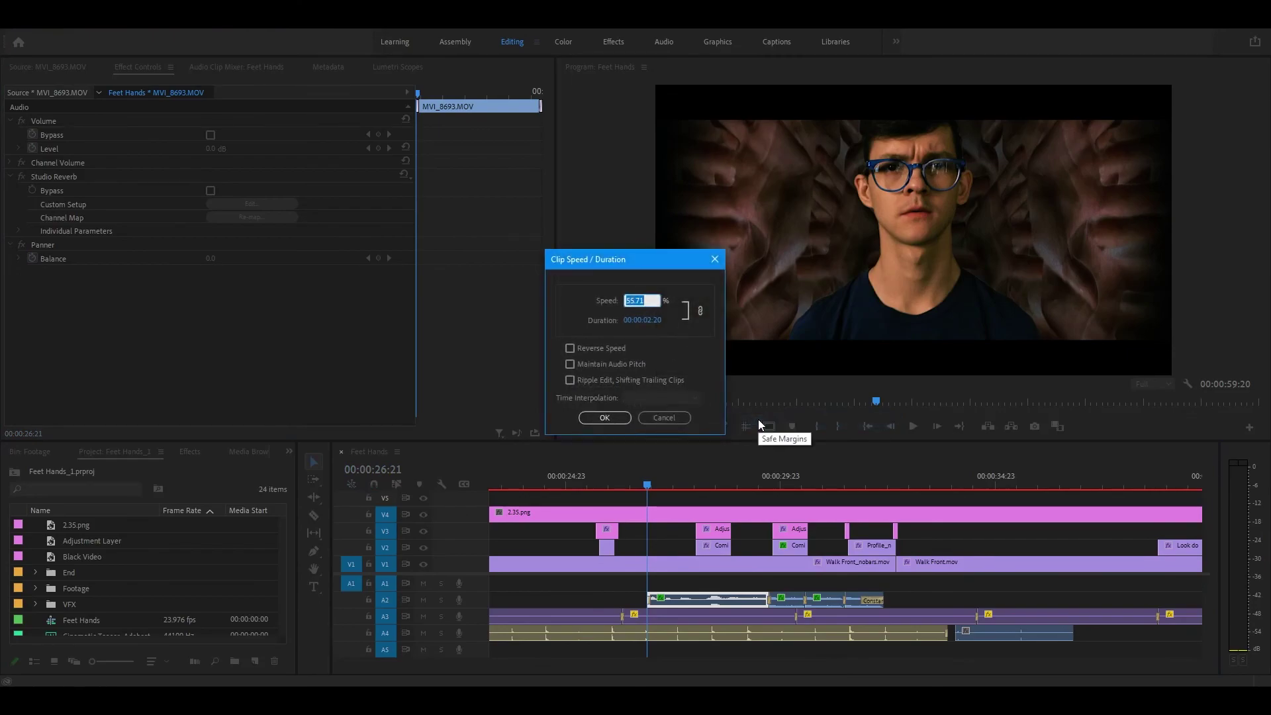
key("Return")
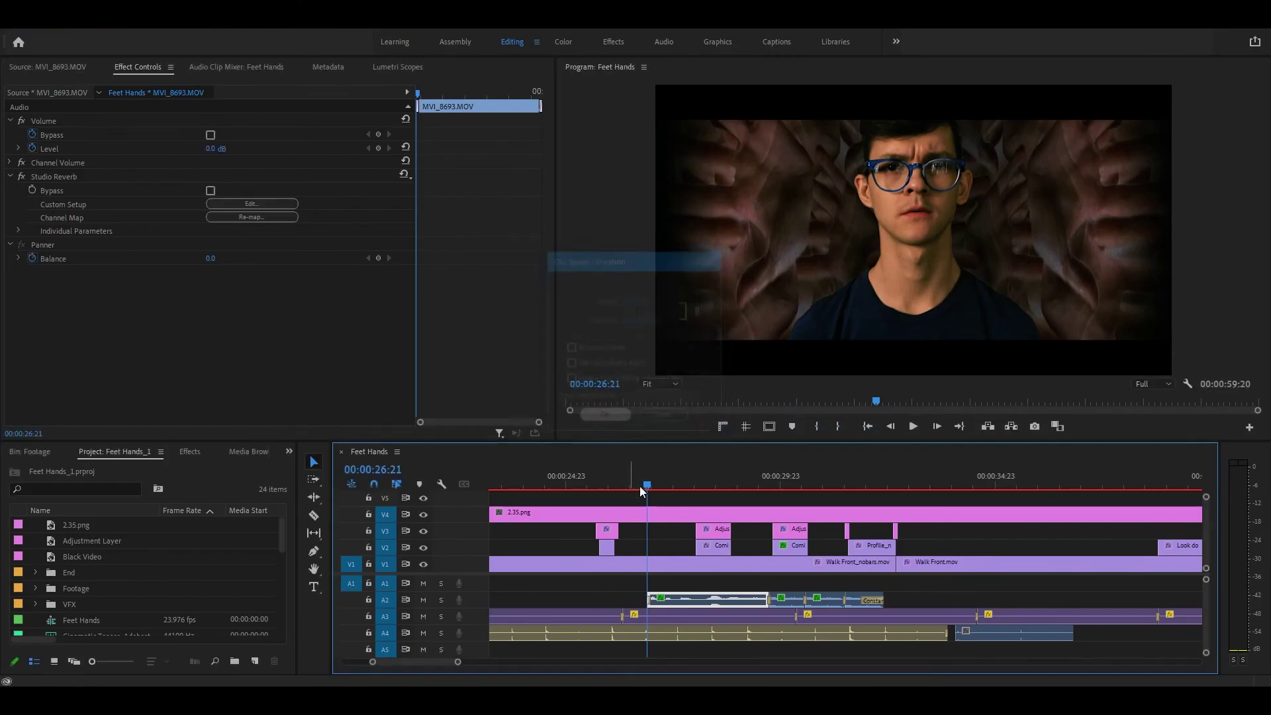
Step: Solo audio track A2, play the slowed voice clips from 00:00:26:21, and turn the solo off
left_click(714, 582)
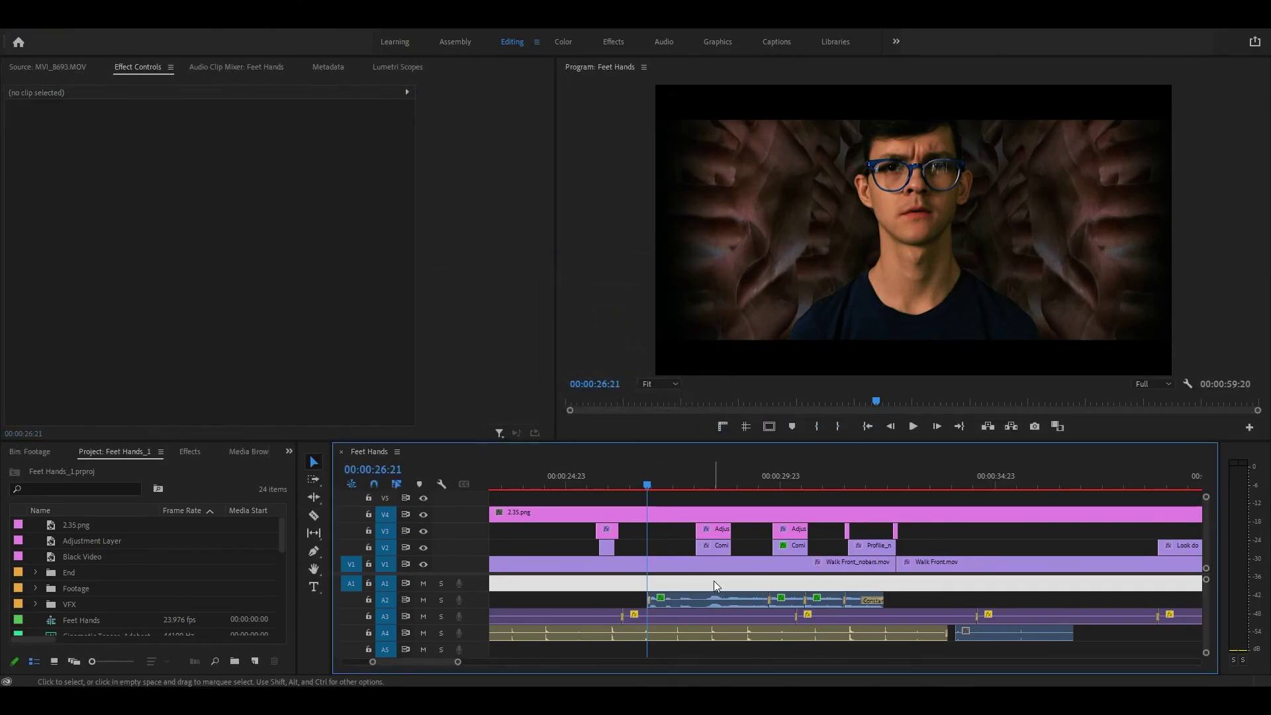
left_click(441, 599)
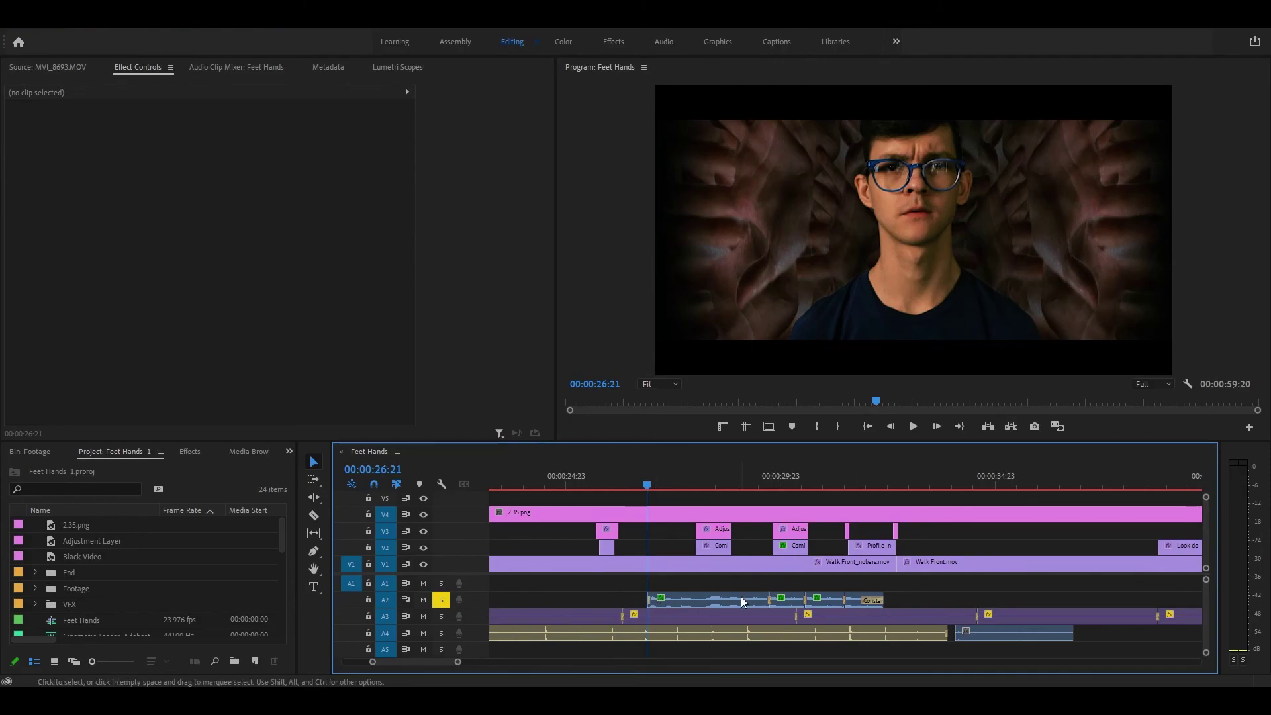
key("space")
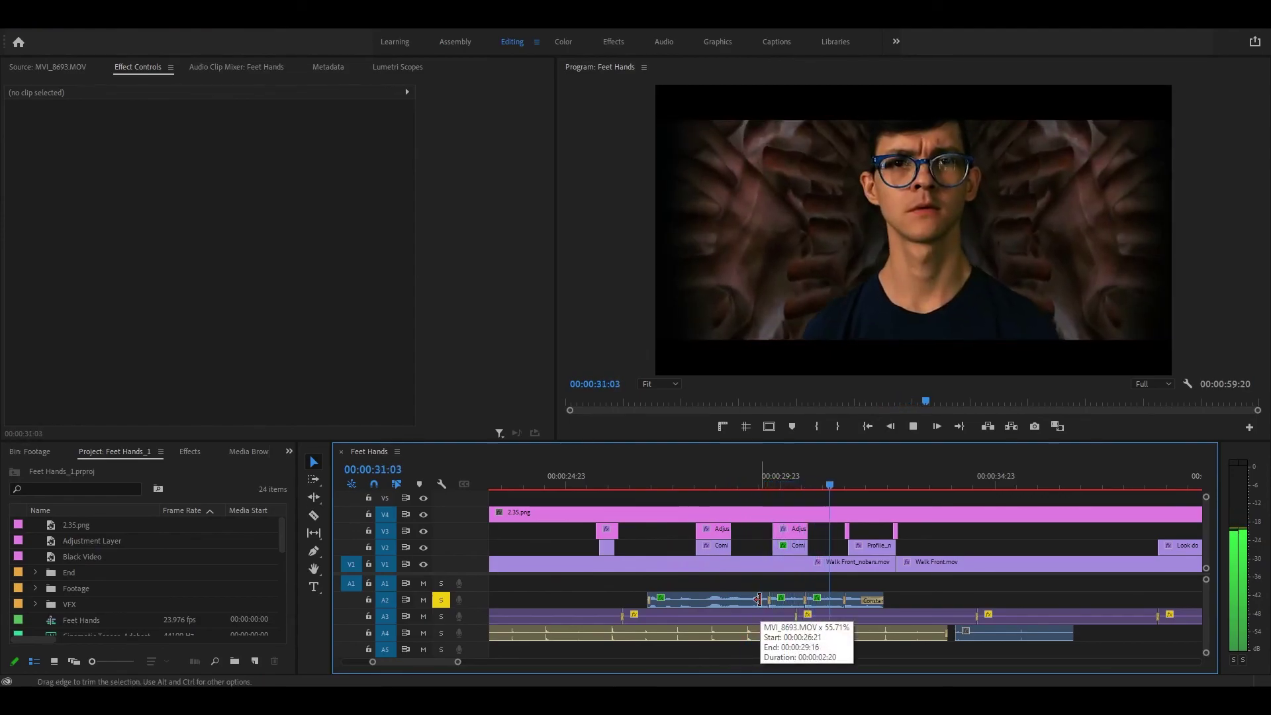
left_click(706, 511)
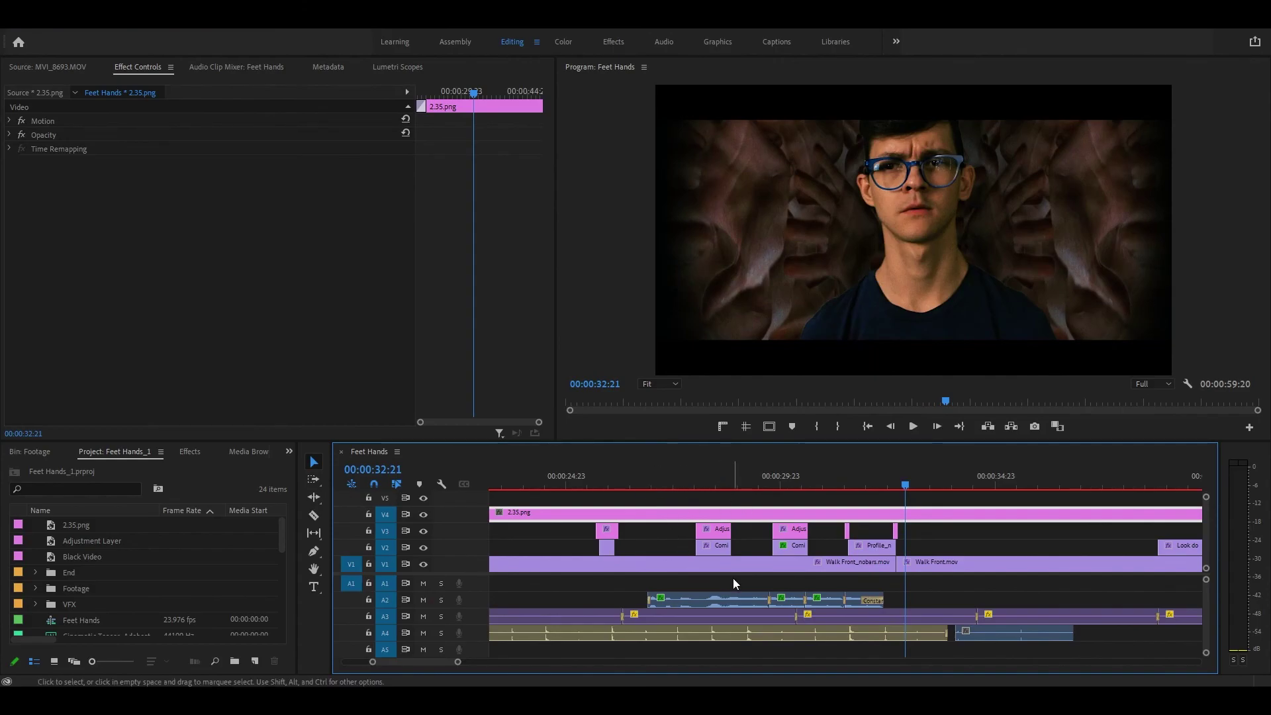
Step: Fit the whole sequence in the timeline and play the glitch shots with the full sound mix from 00:00:25:09 to about 00:00:33:04
key("backslash")
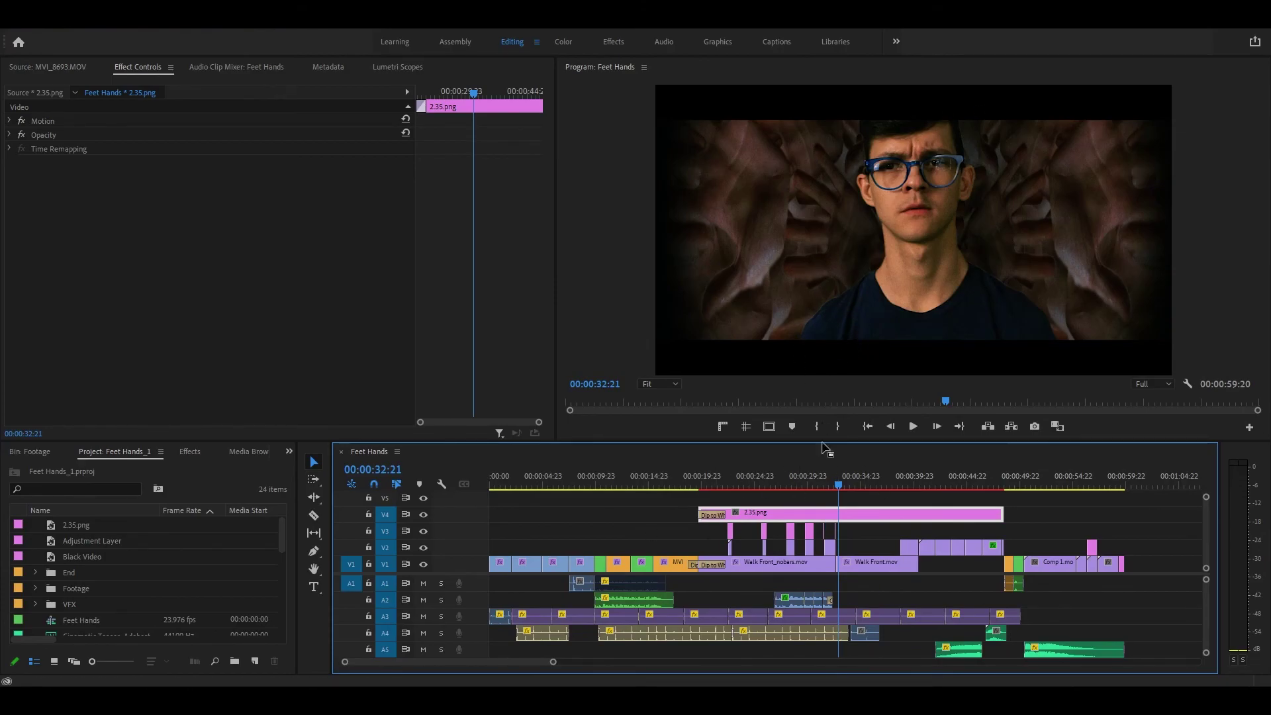
left_click(759, 480)
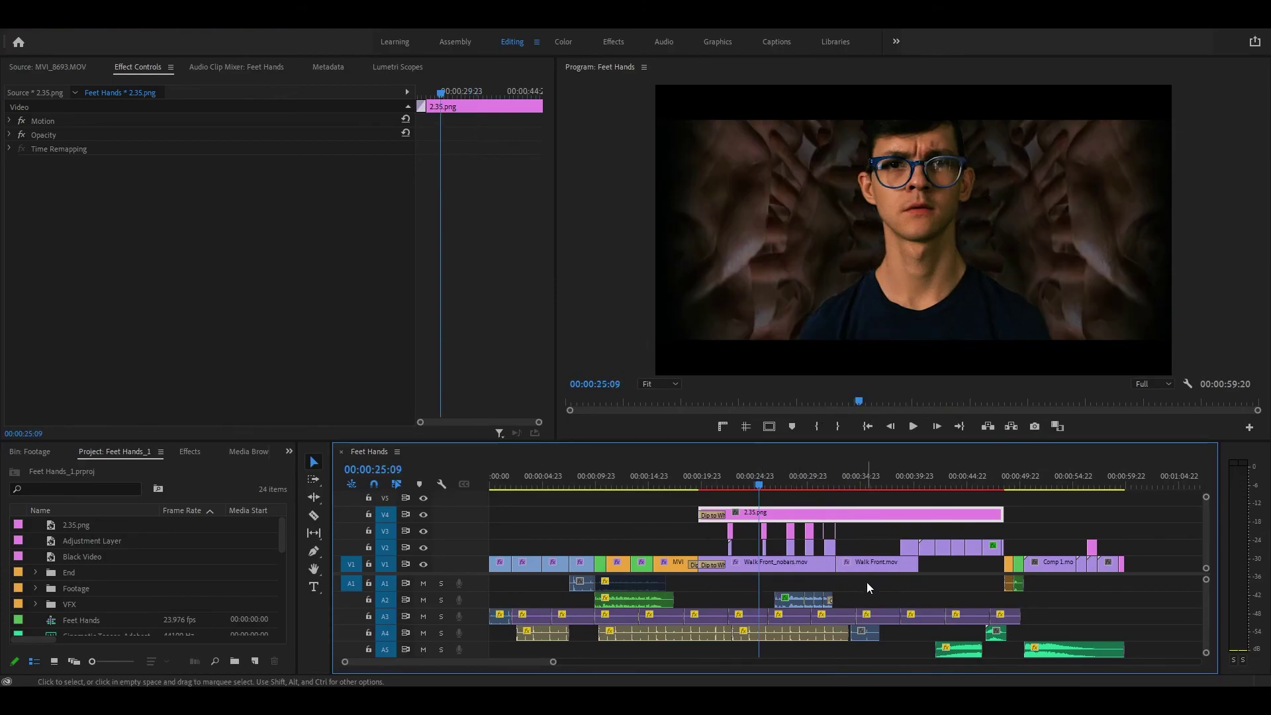
key("space")
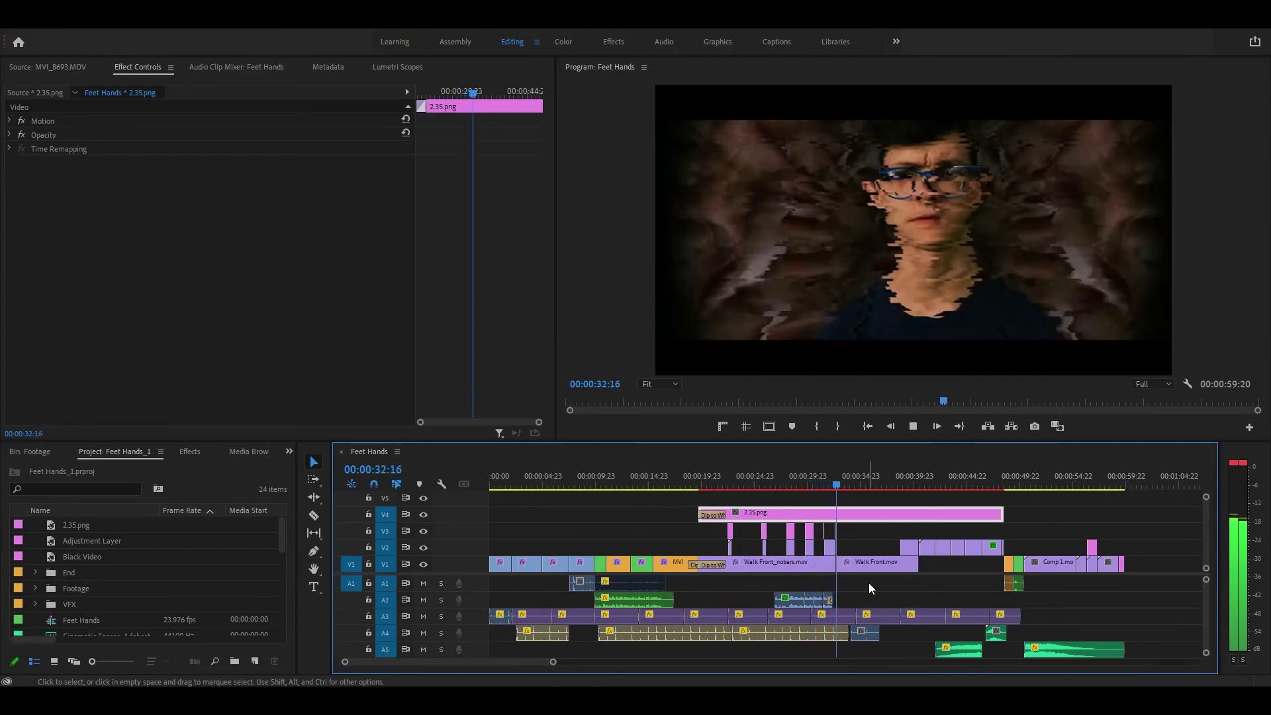
key("space")
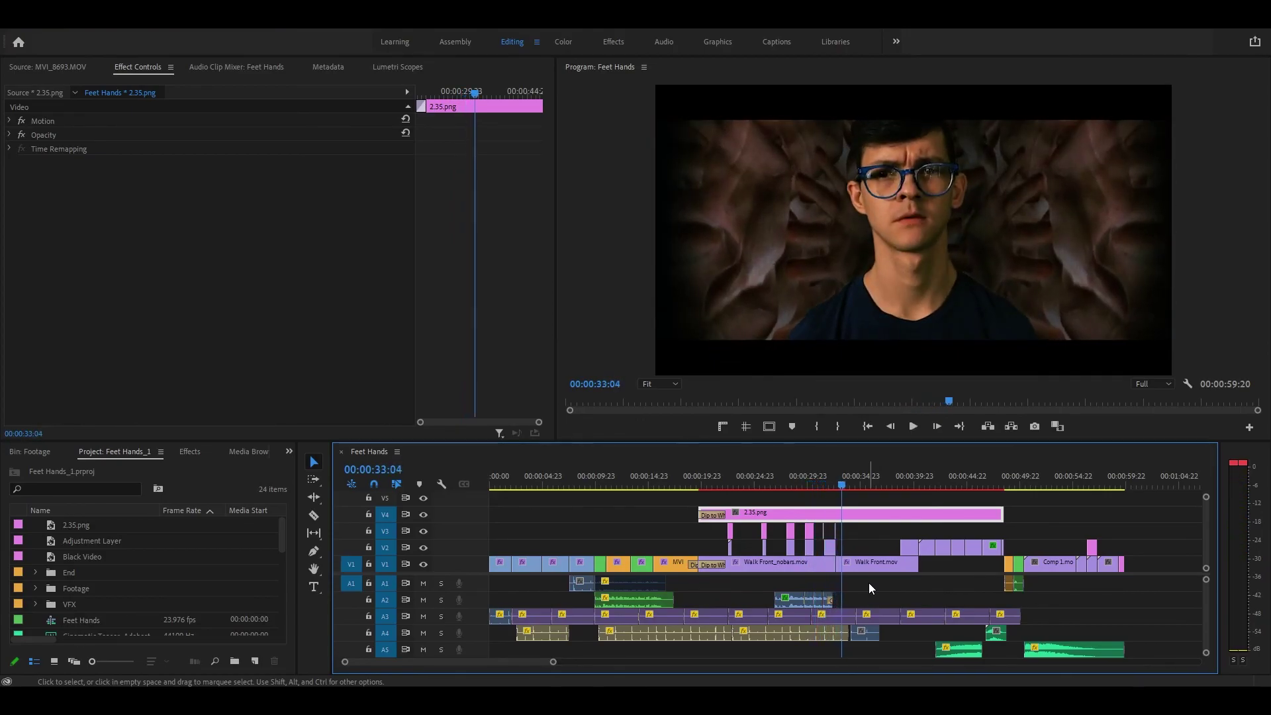
Step: Play the finished sequence from its start through to the "based on a true story" title at 00:00:55:04
key("Return")
key("Home")
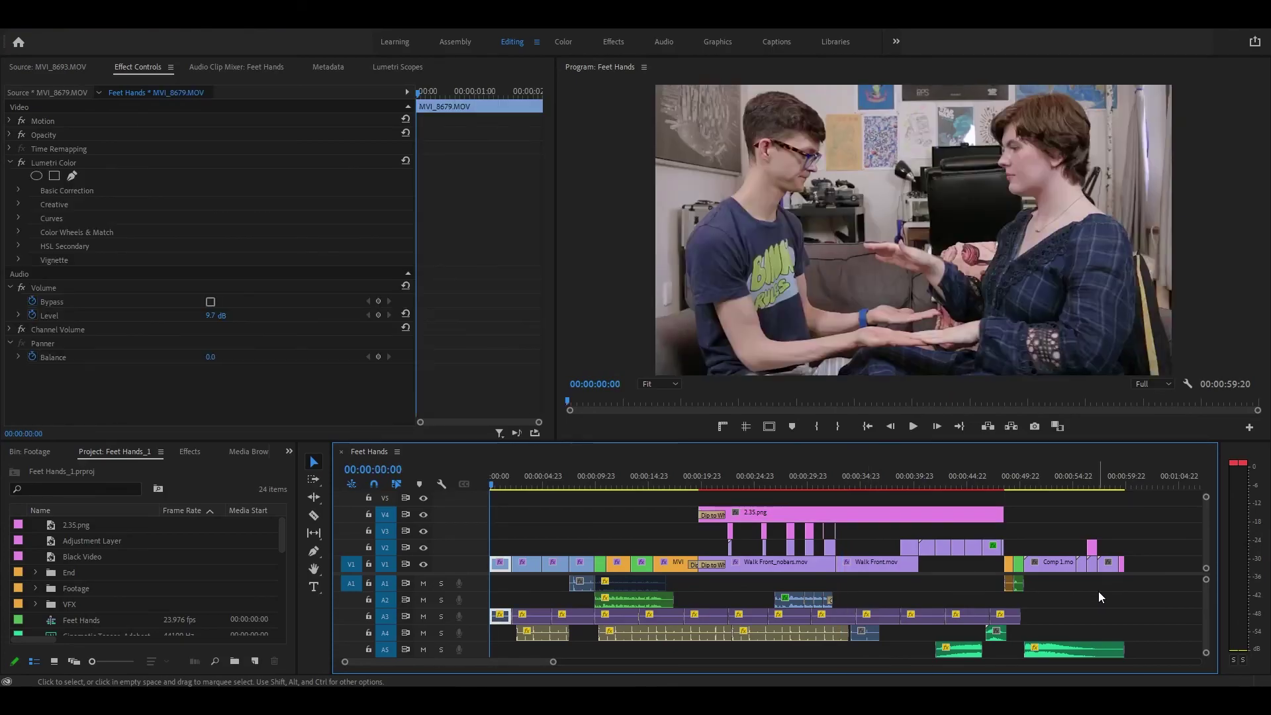
left_click(1121, 602)
key("space")
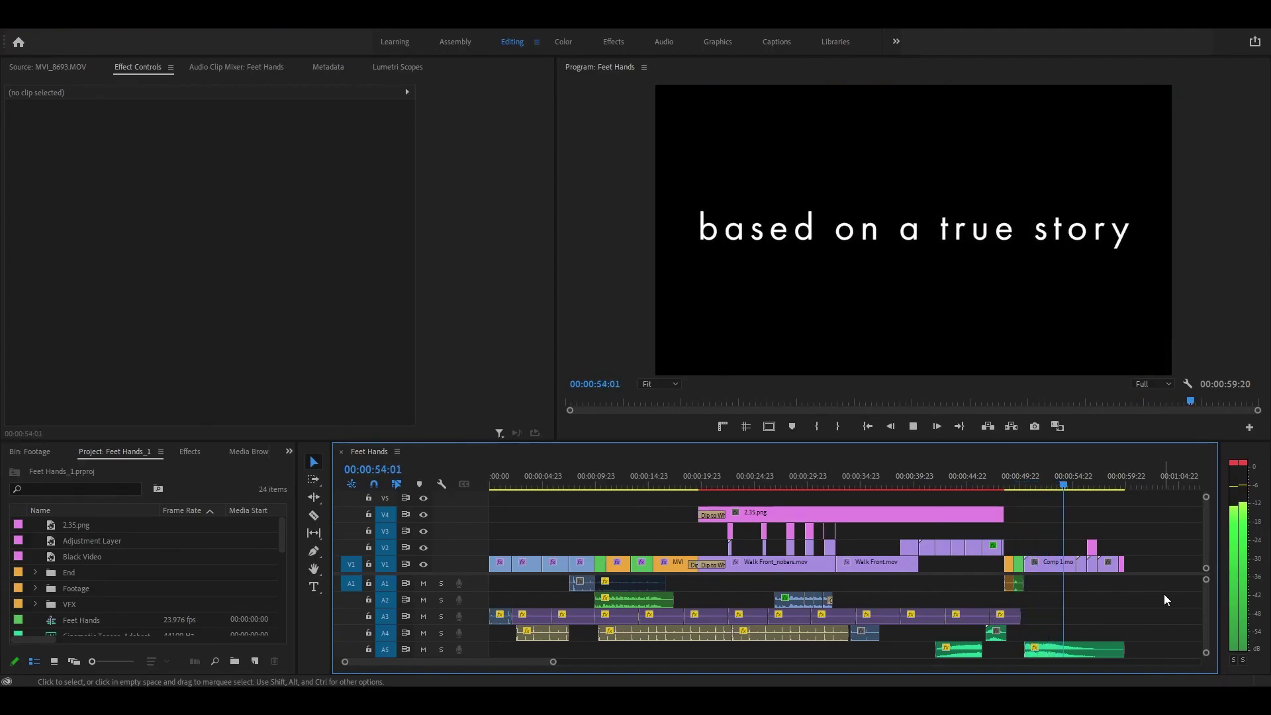
key("space")
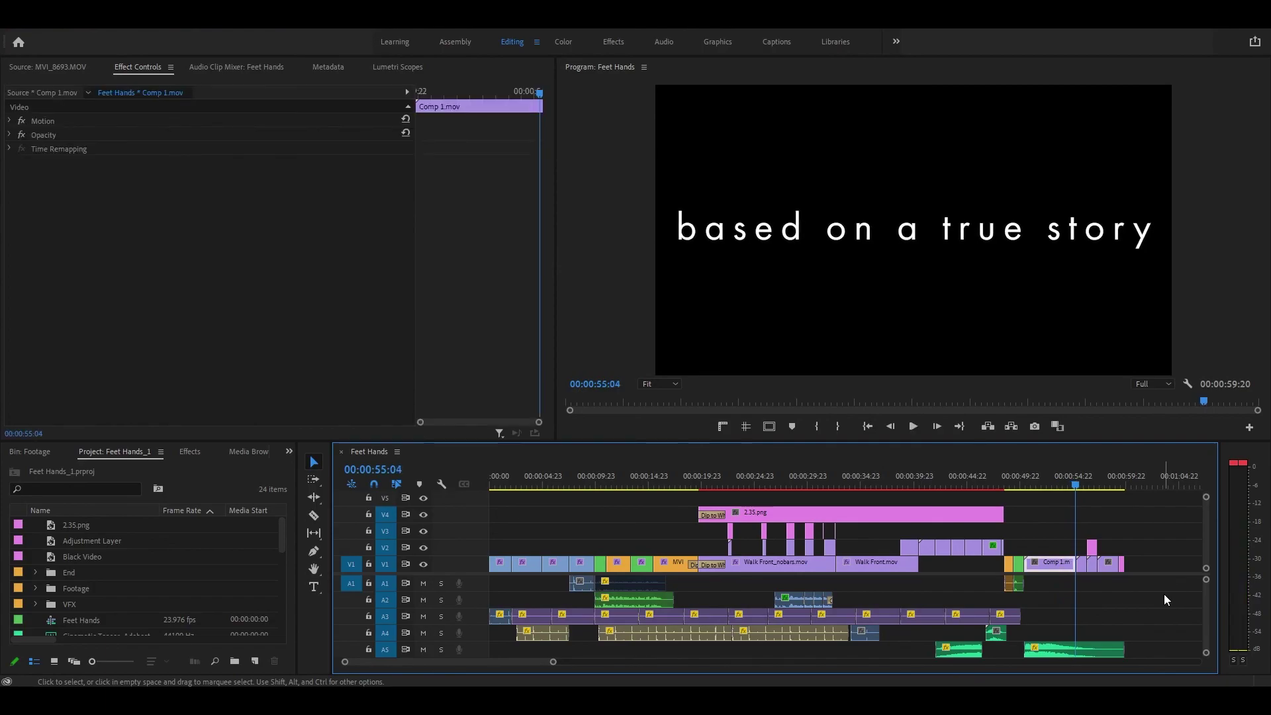
Step: Return to the start of the sequence and move the playhead to the walking shot at 00:00:24:12
key("Home")
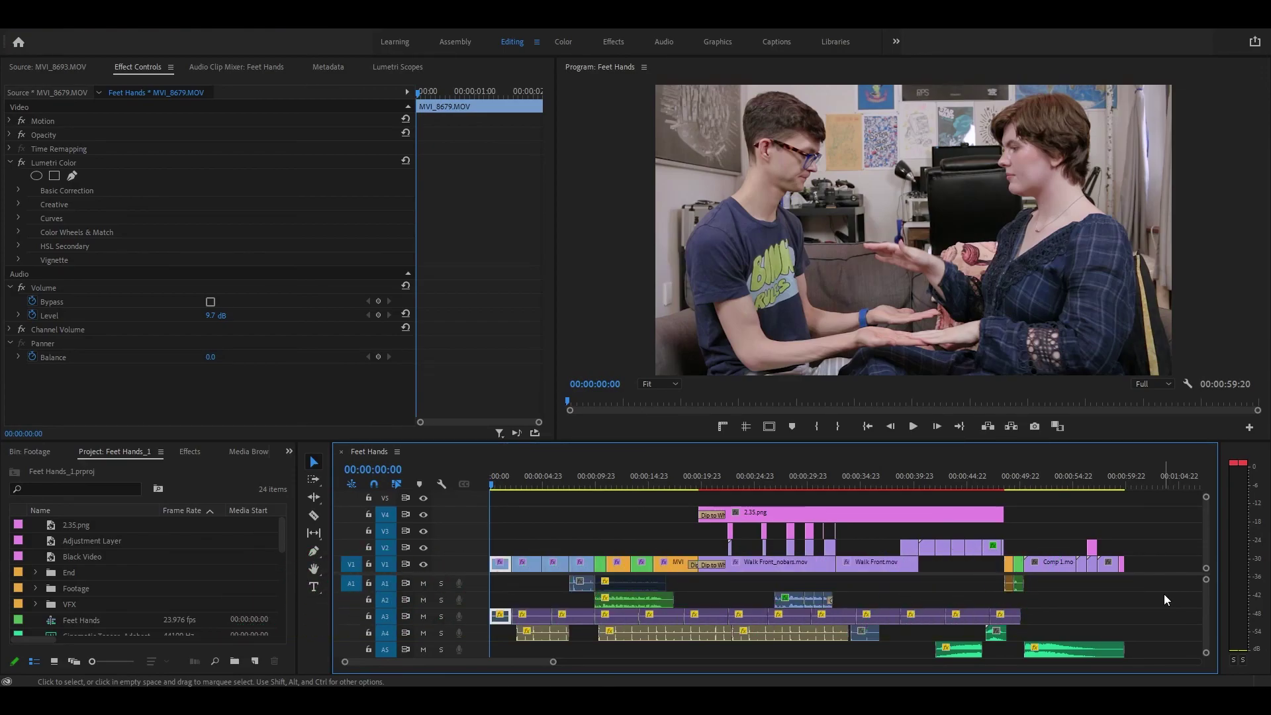
left_click(747, 478)
left_click_drag(749, 478, 752, 479)
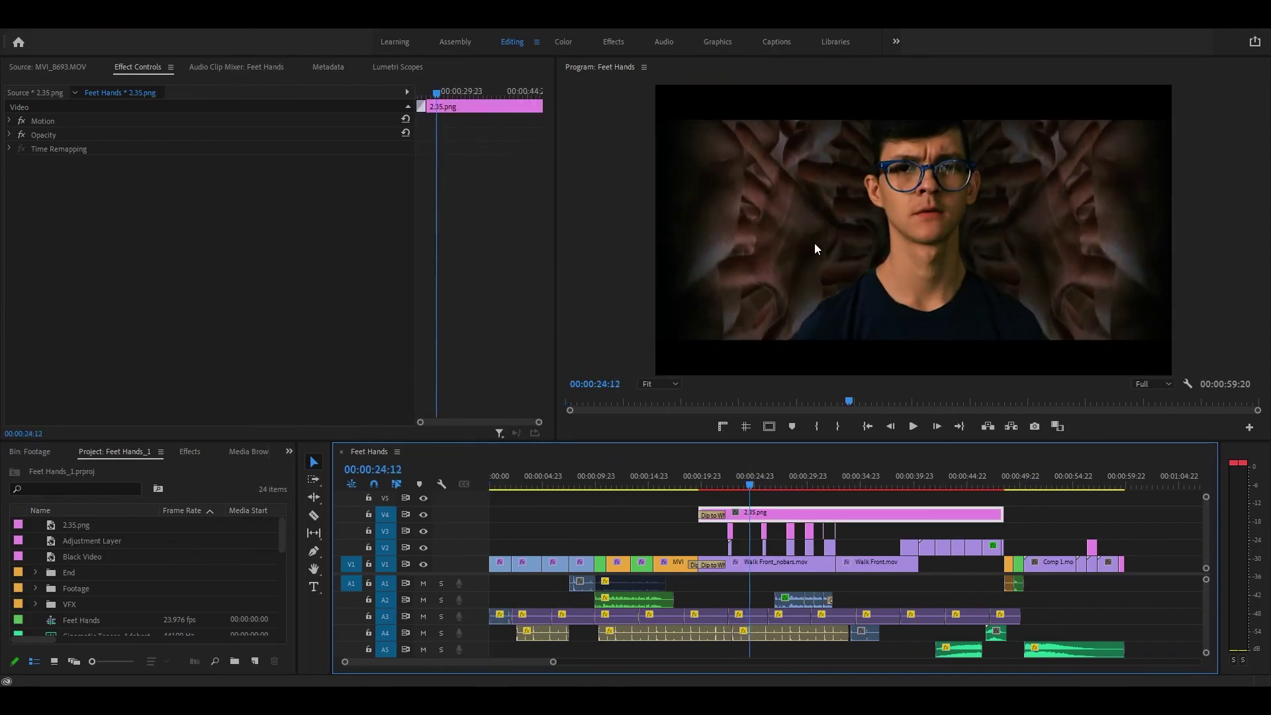